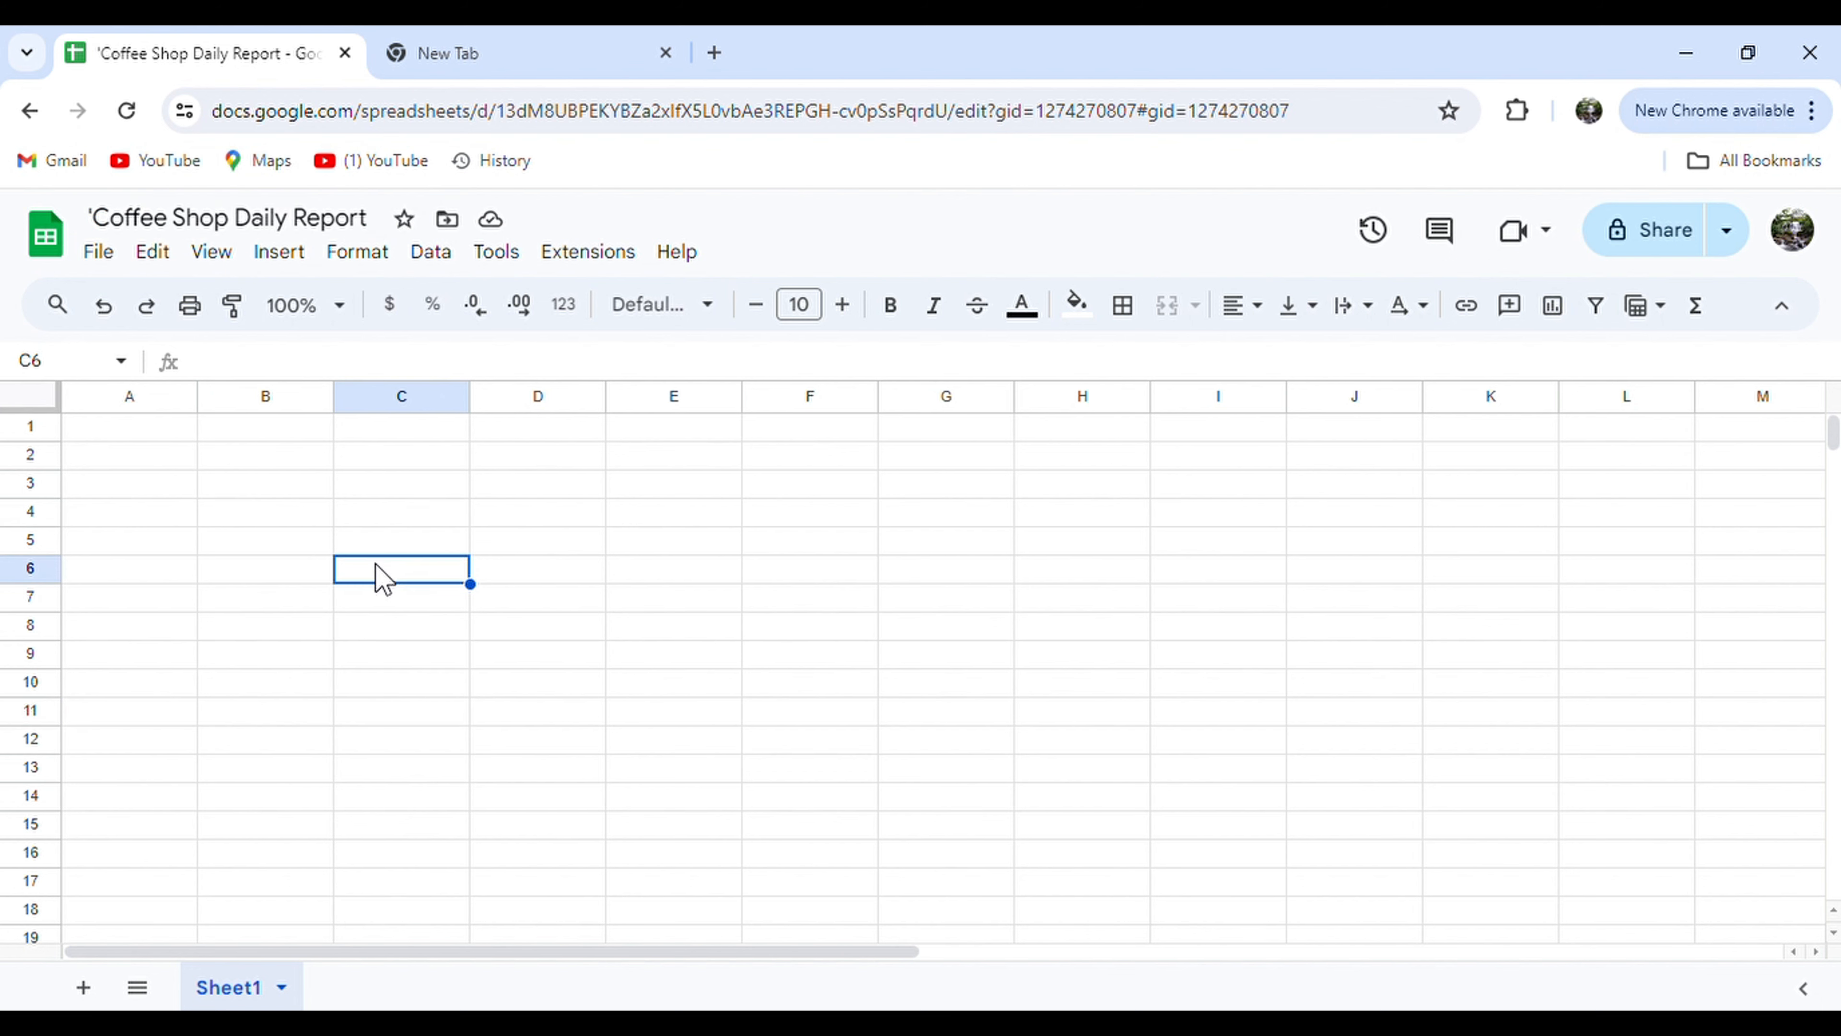
Rename Sheet1 to MASTER and add a new sheet named SHOP 1.
{"action": "double_click", "coordinate": [233, 976]}
{"action": "type", "text": "MASTER"}
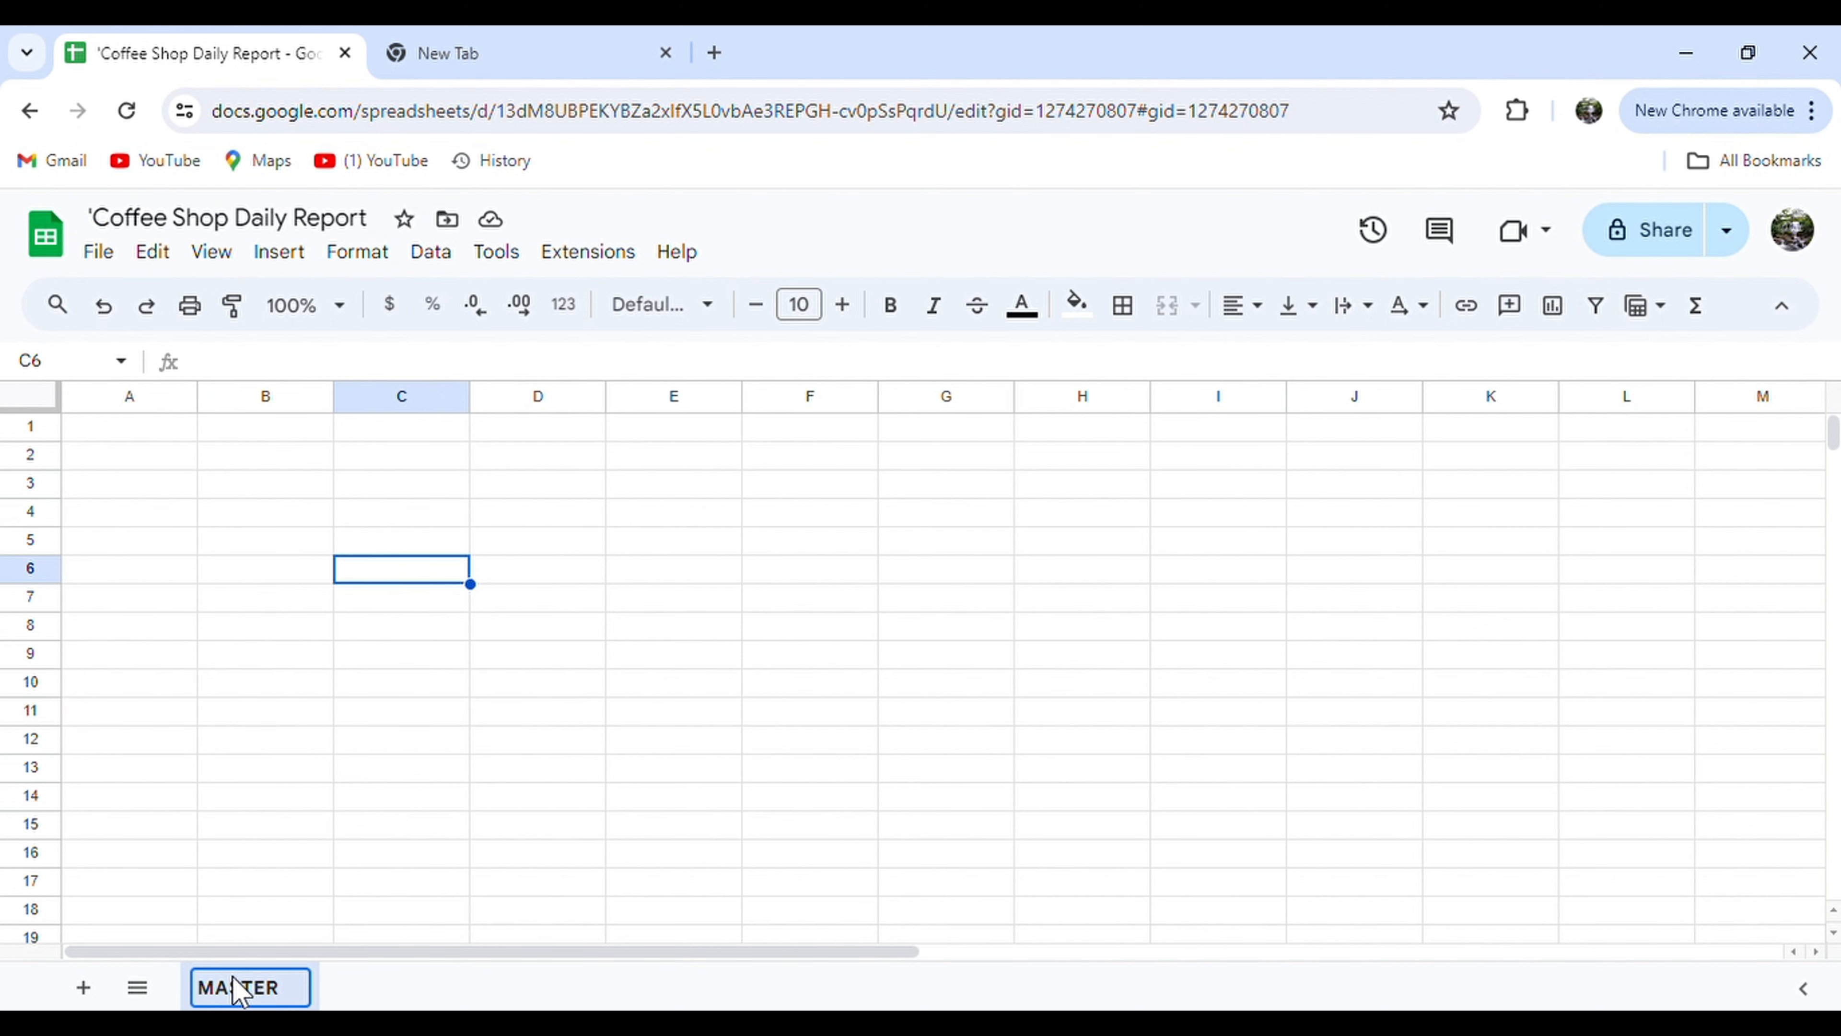
{"action": "left_click", "coordinate": [86, 988]}
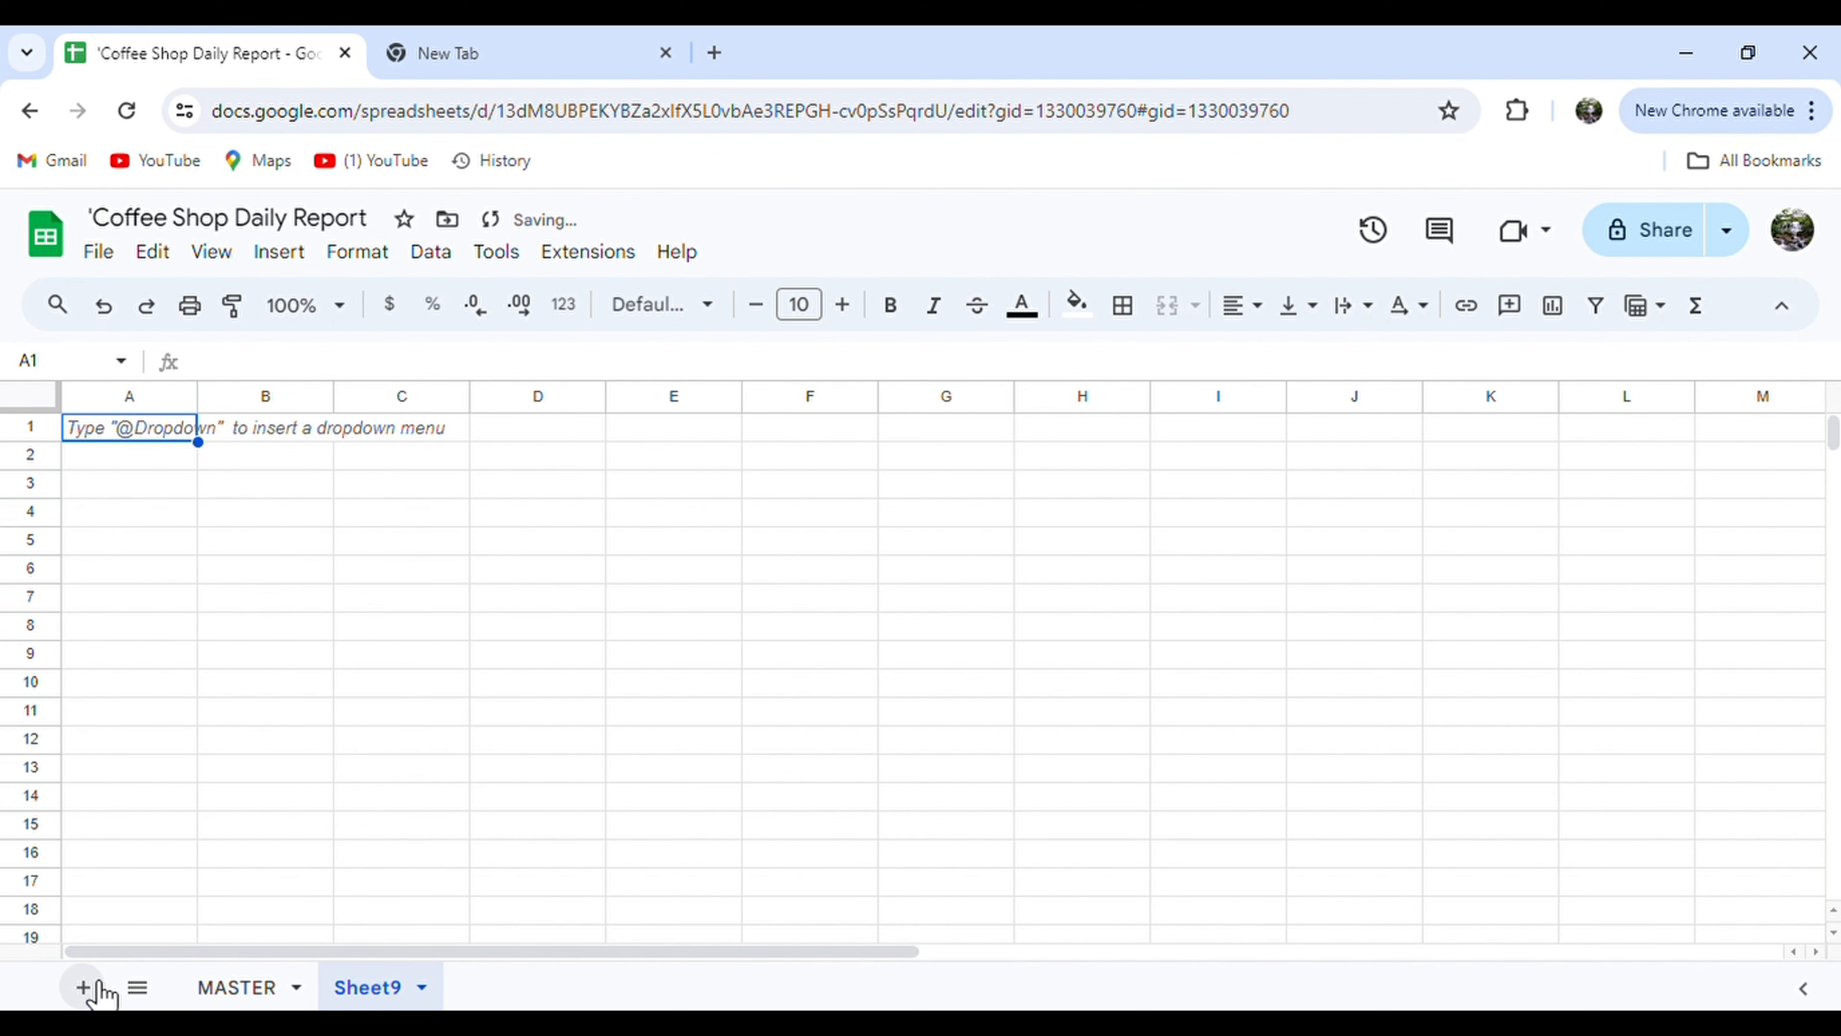
{"action": "double_click", "coordinate": [376, 985]}
{"action": "type", "text": "SHOP 1"}
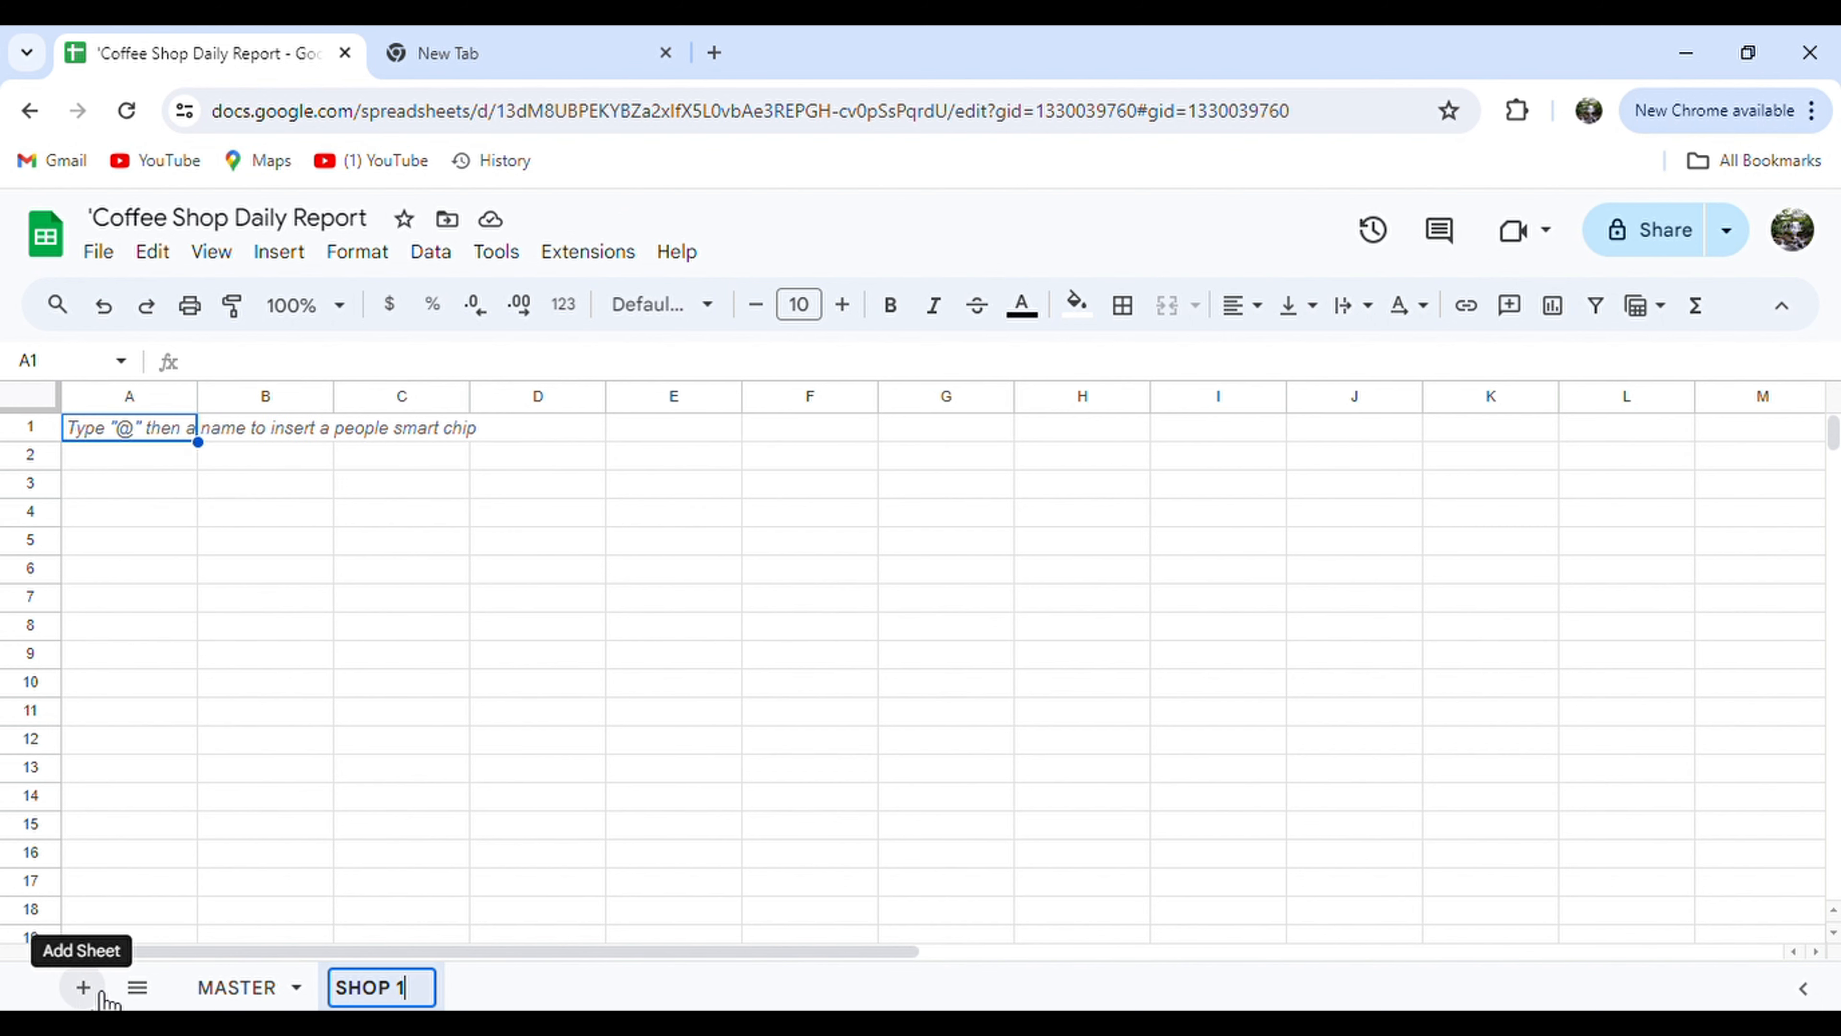
{"action": "left_click", "coordinate": [595, 886]}
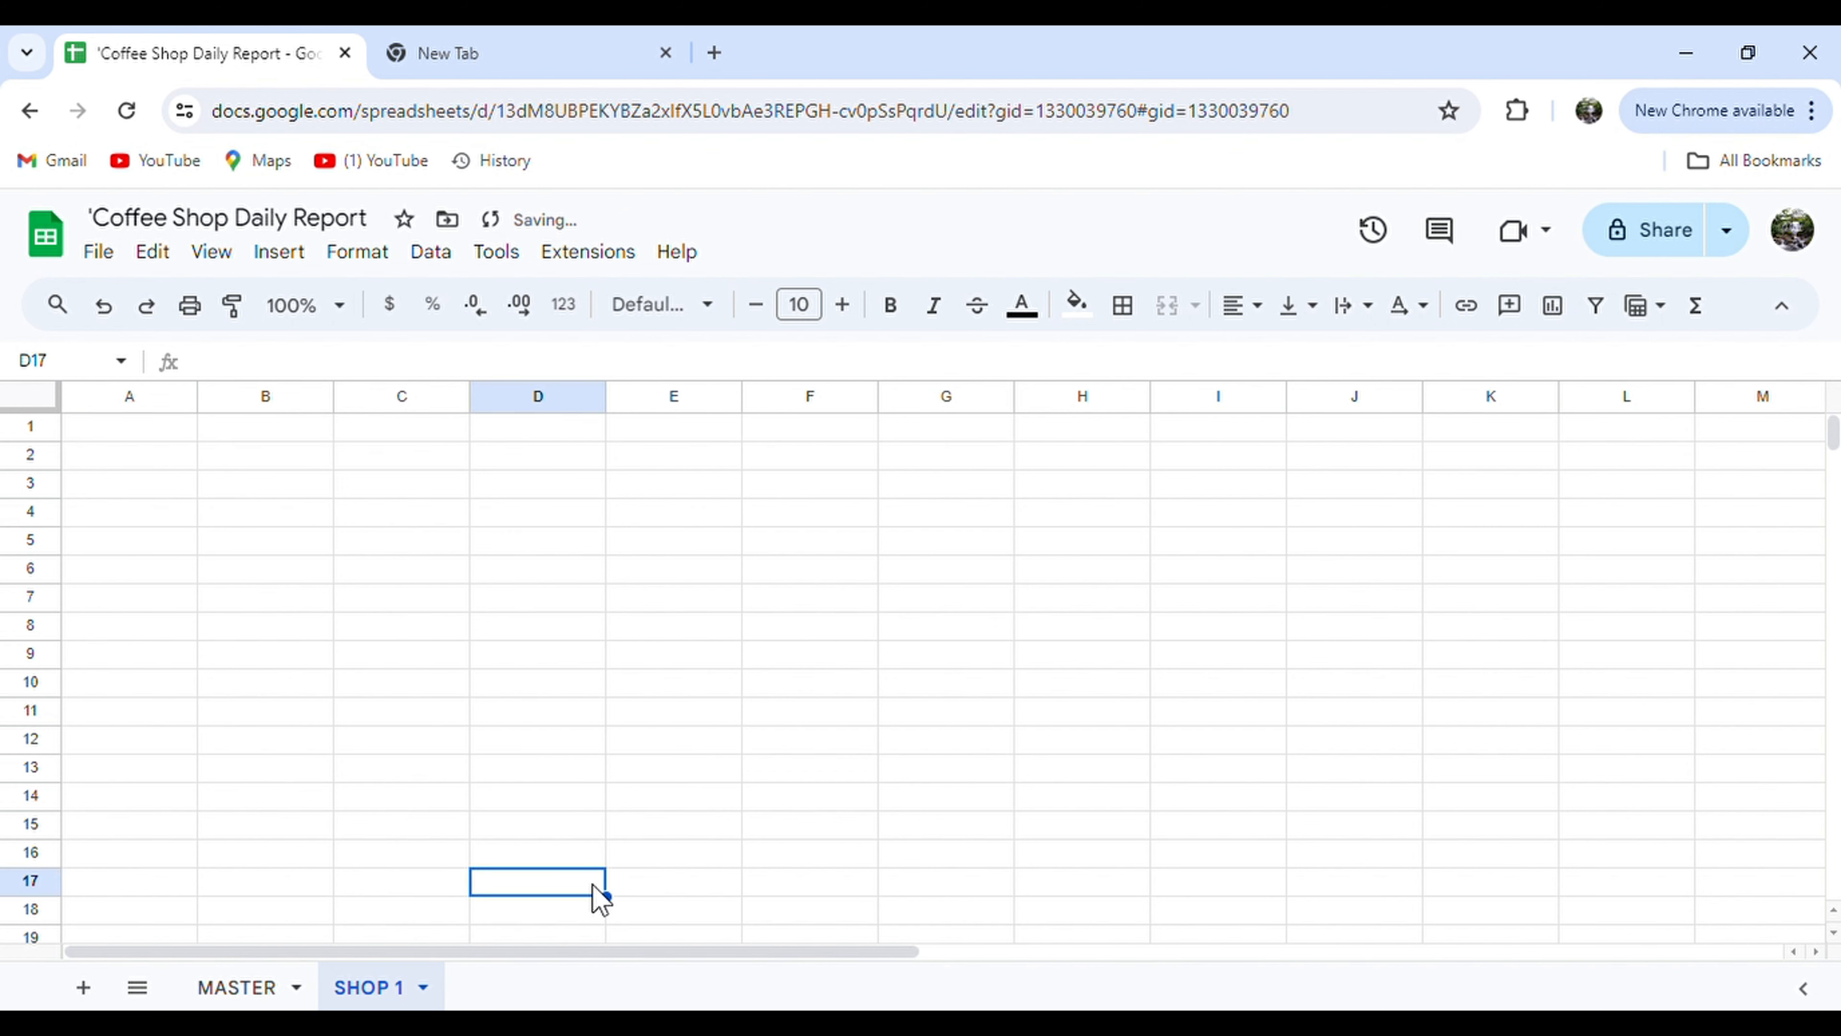
Add another sheet and name it SHOP 2.
{"action": "left_click", "coordinate": [86, 987]}
{"action": "double_click", "coordinate": [507, 987]}
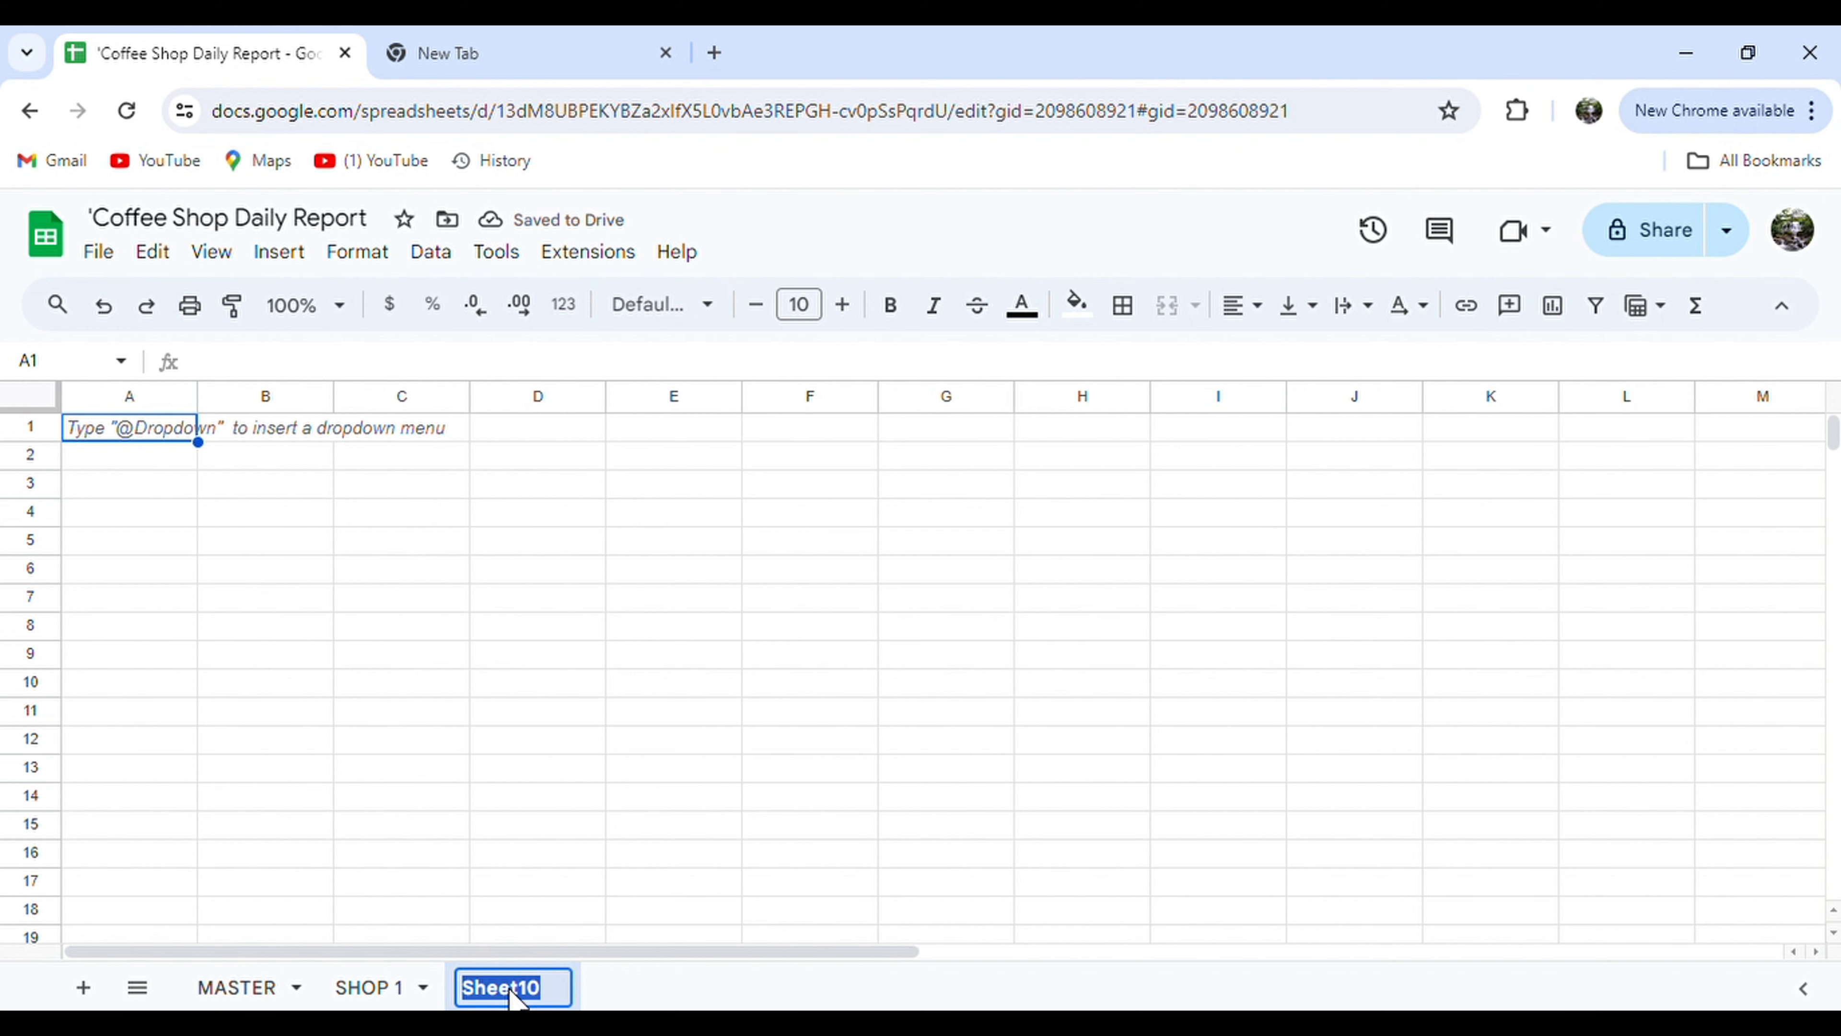
{"action": "type", "text": "SHHO"}
{"action": "key", "text": "BackSpace"}
{"action": "key", "text": "BackSpace"}
{"action": "type", "text": "OP 2"}
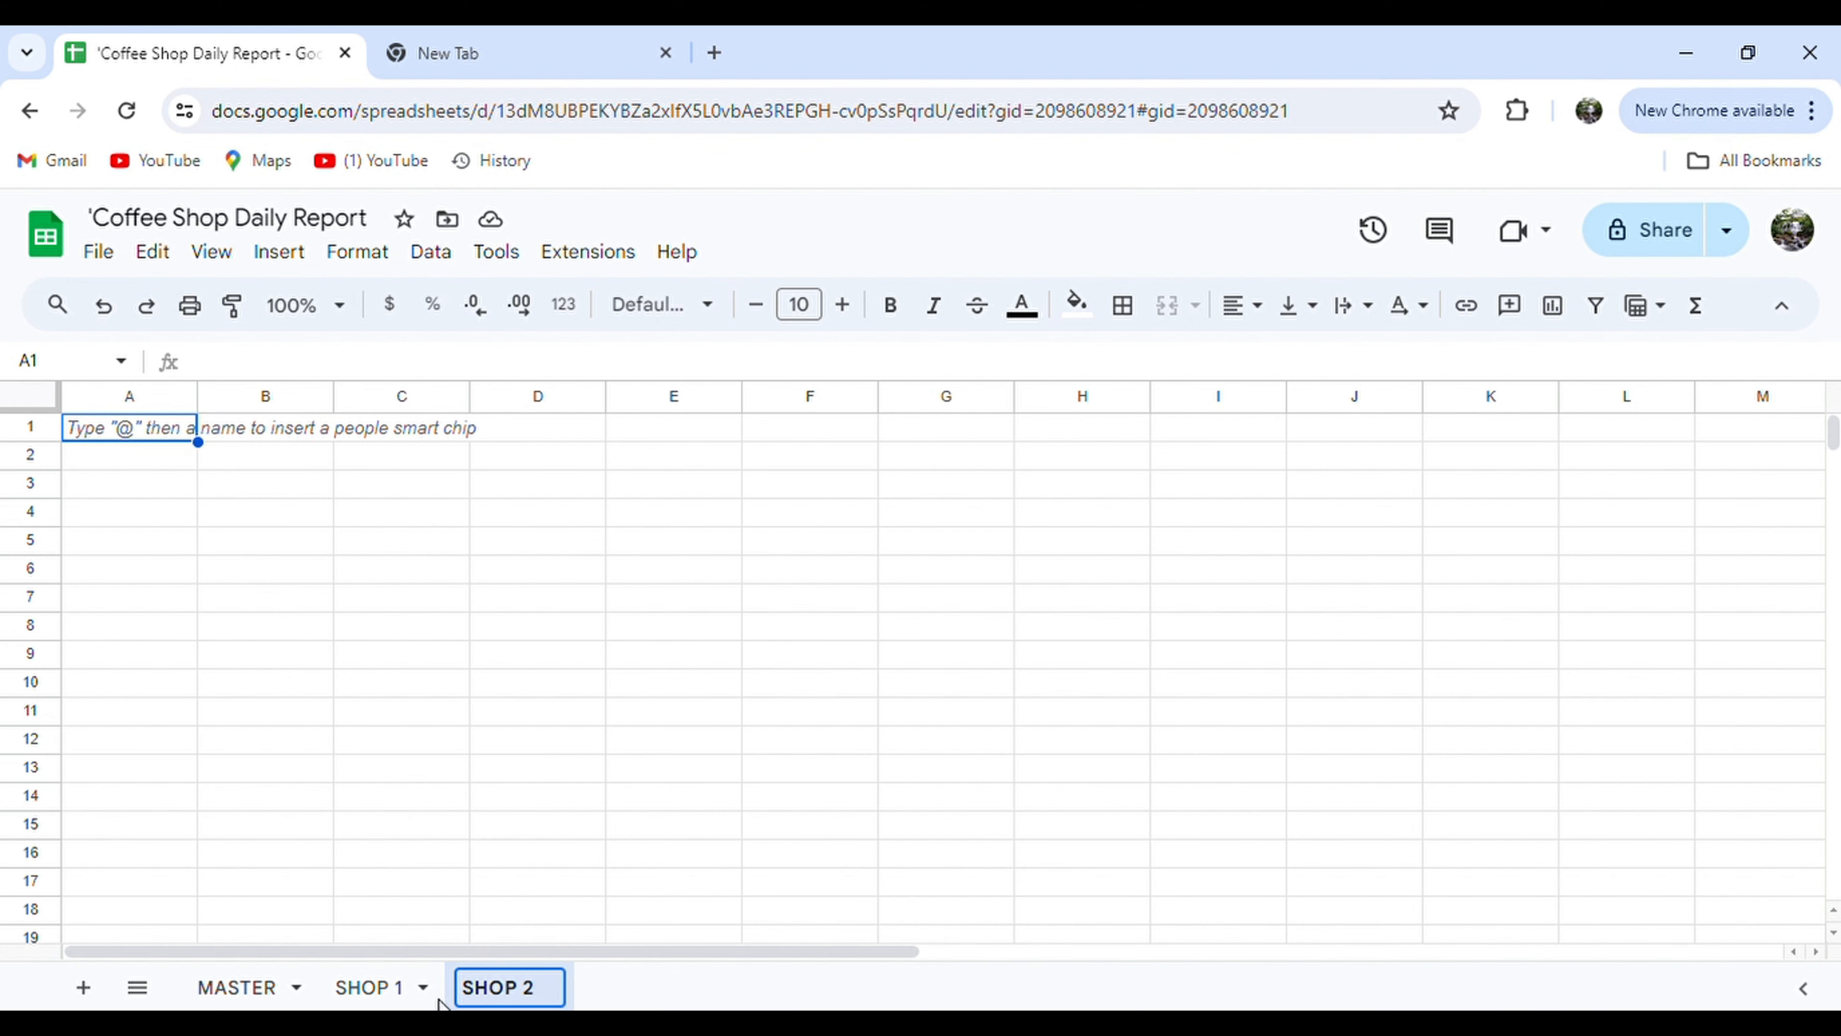
{"action": "left_click", "coordinate": [84, 988]}
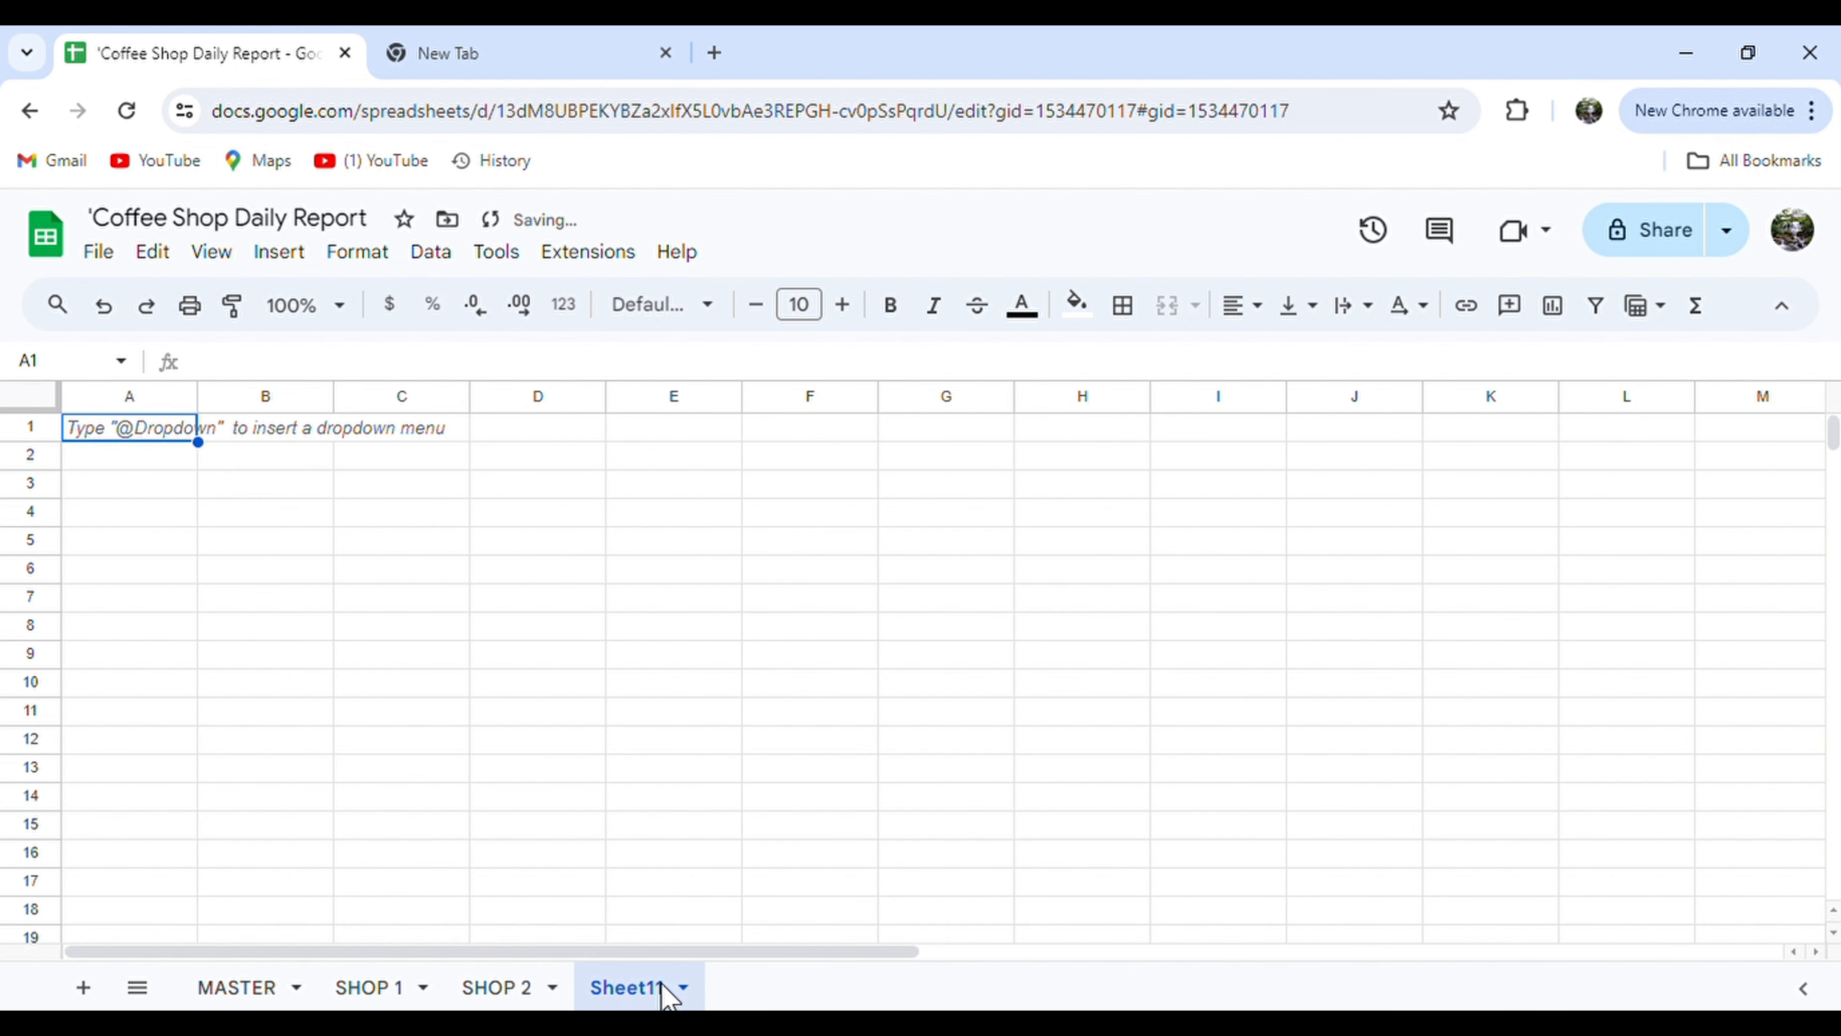
Add two more sheets named SHOP 3 and SHOP 4.
{"action": "double_click", "coordinate": [663, 988]}
{"action": "type", "text": "SHOP 3"}
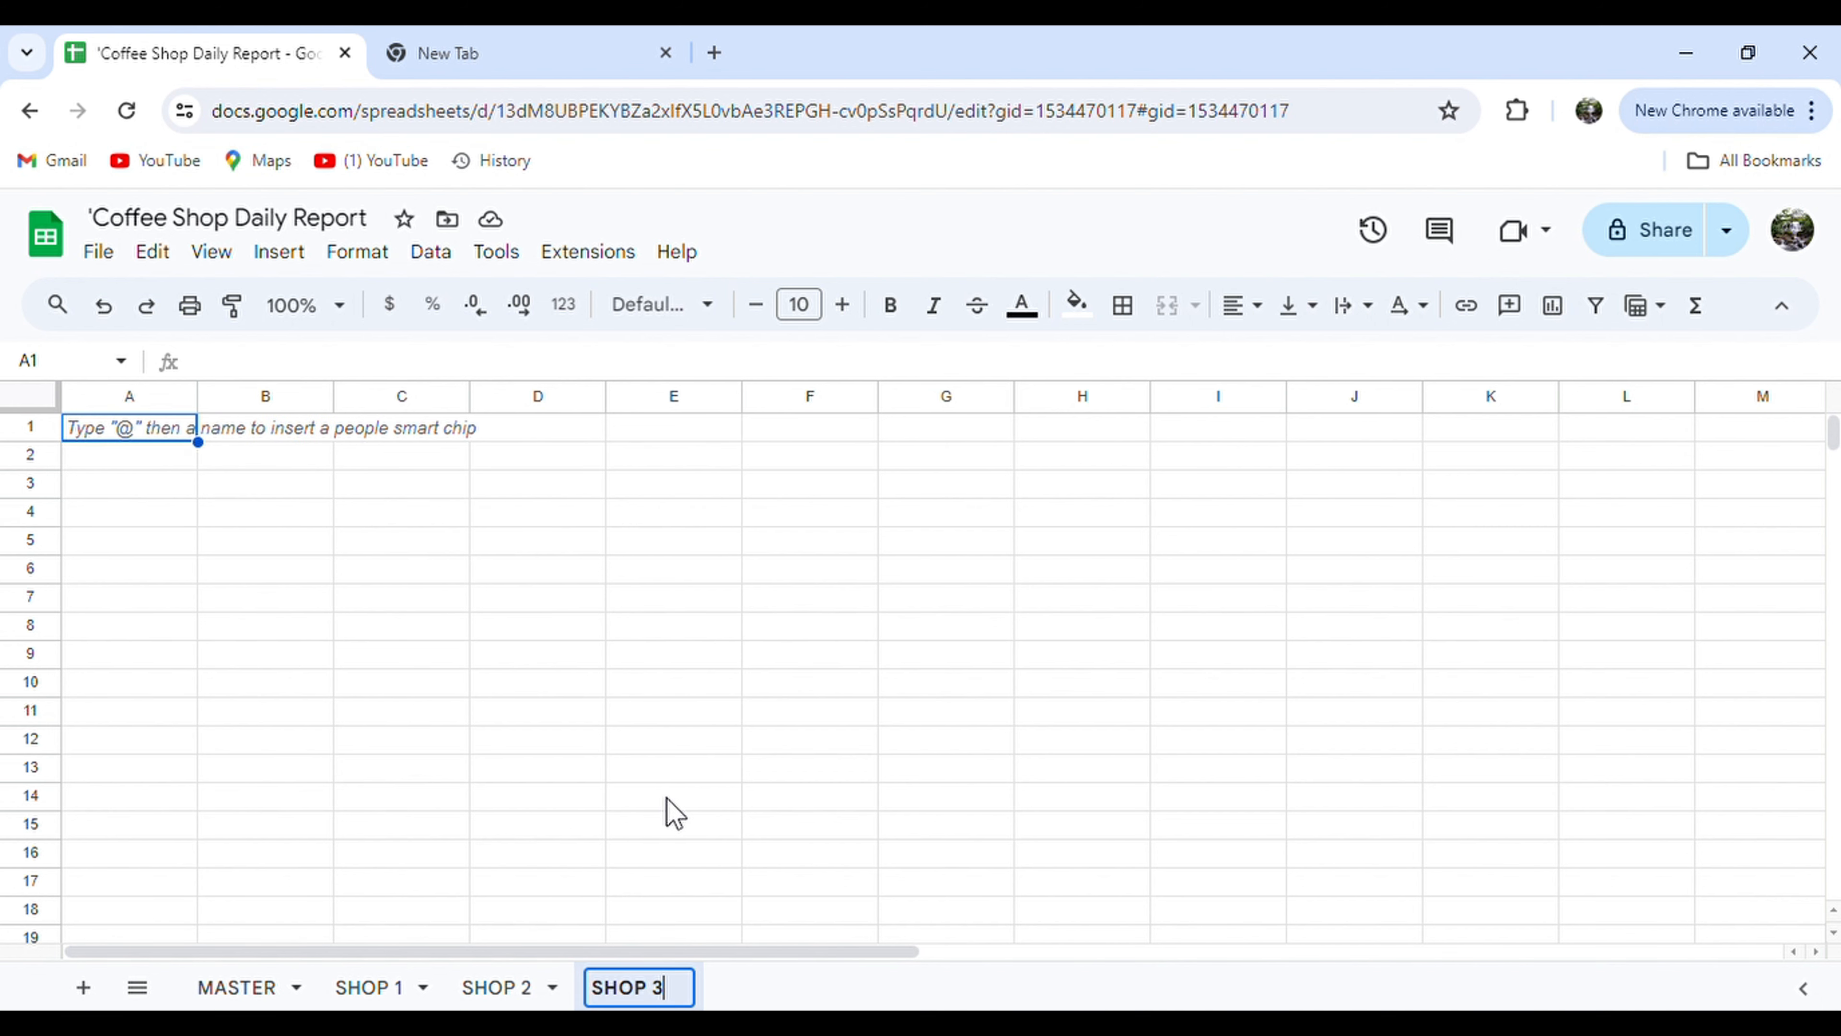
{"action": "left_click", "coordinate": [665, 797]}
{"action": "left_click", "coordinate": [83, 987]}
{"action": "double_click", "coordinate": [762, 983]}
{"action": "type", "text": "SH"}
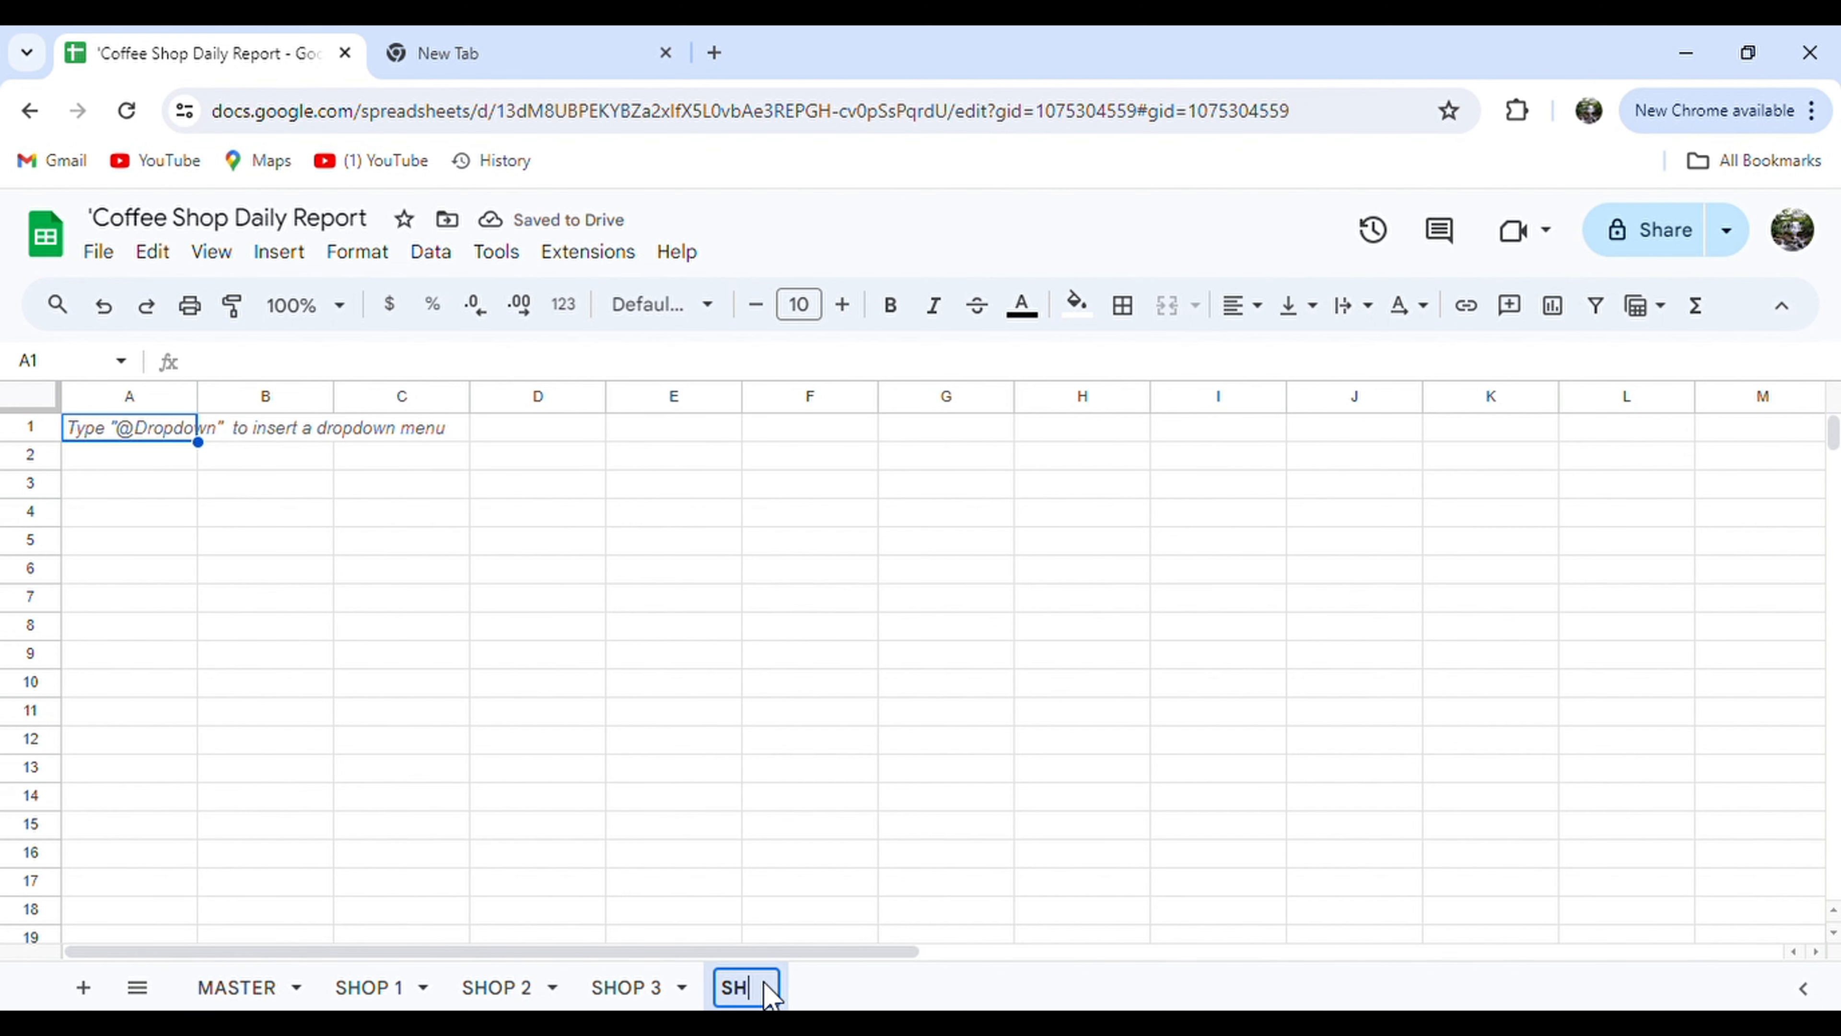
{"action": "type", "text": "OP 4"}
{"action": "left_click", "coordinate": [700, 806]}
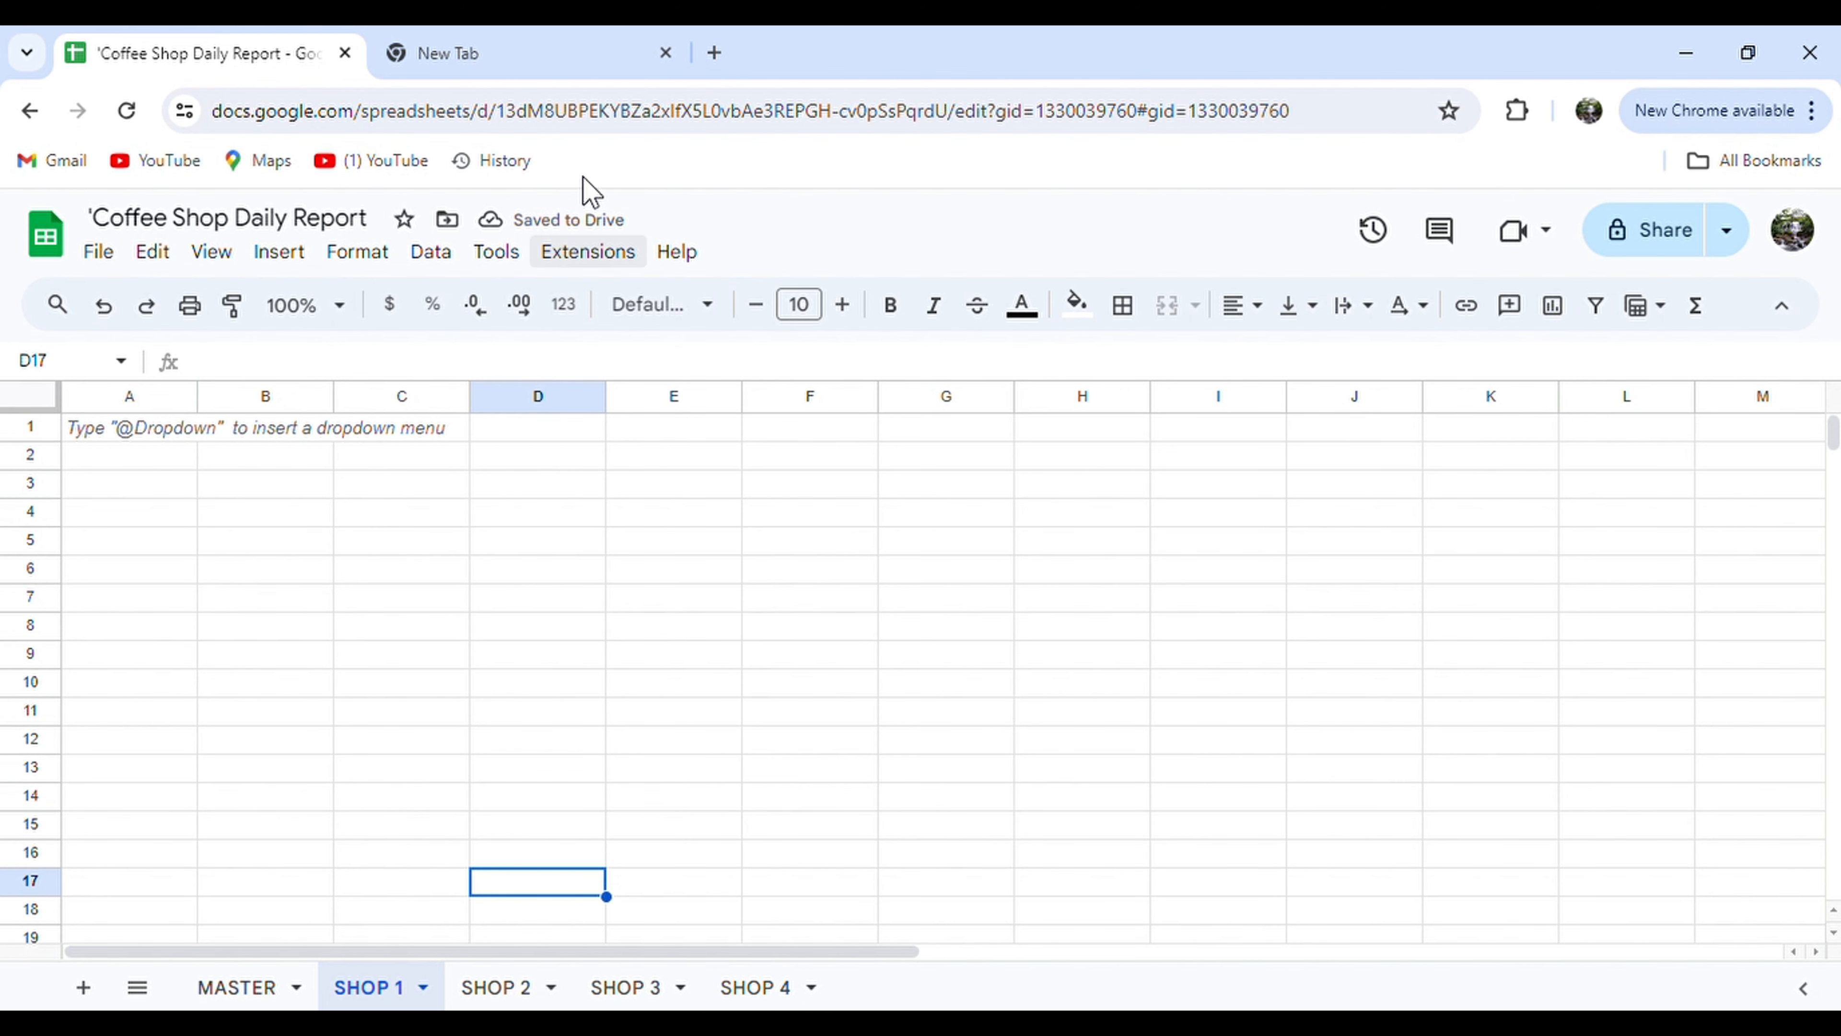
{"action": "left_click", "coordinate": [530, 51]}
Create a new blank Google spreadsheet titled COFFEE SHOP 1.
{"action": "left_click", "coordinate": [1736, 234]}
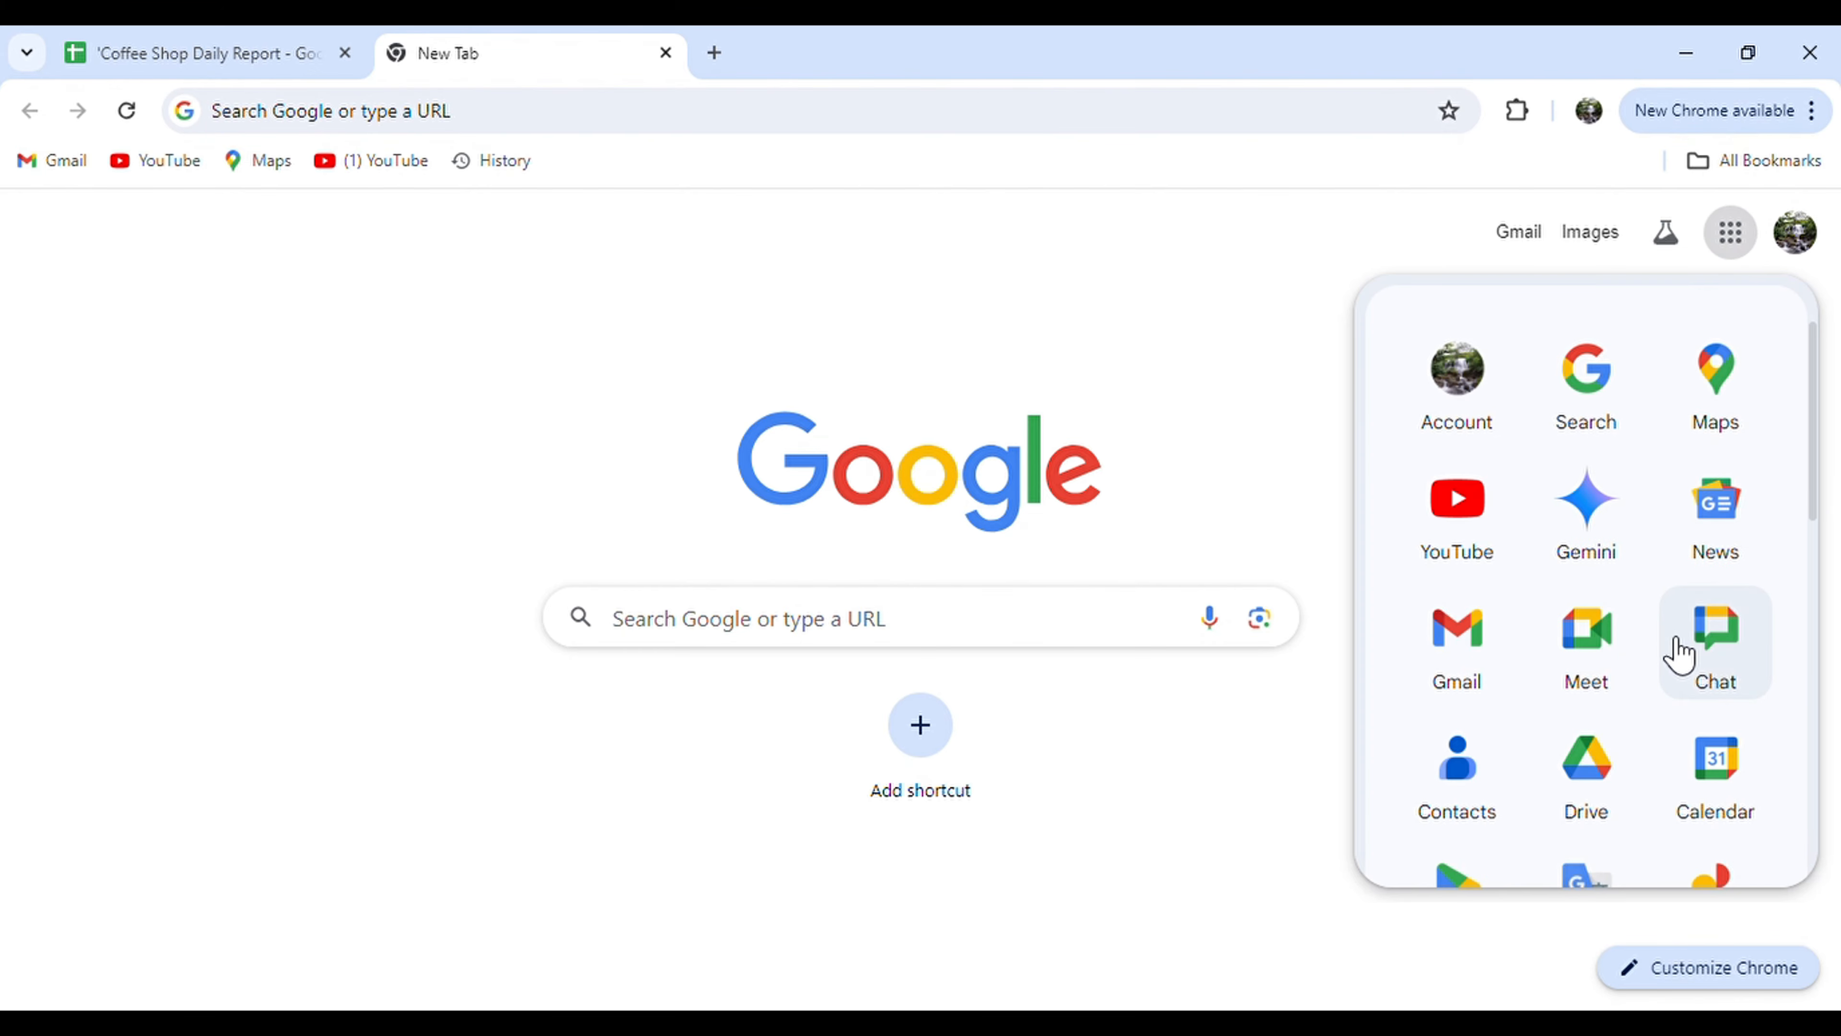
{"action": "scroll", "coordinate": [1678, 656], "scroll_direction": "down", "scroll_amount": 5}
{"action": "left_click", "coordinate": [1749, 730]}
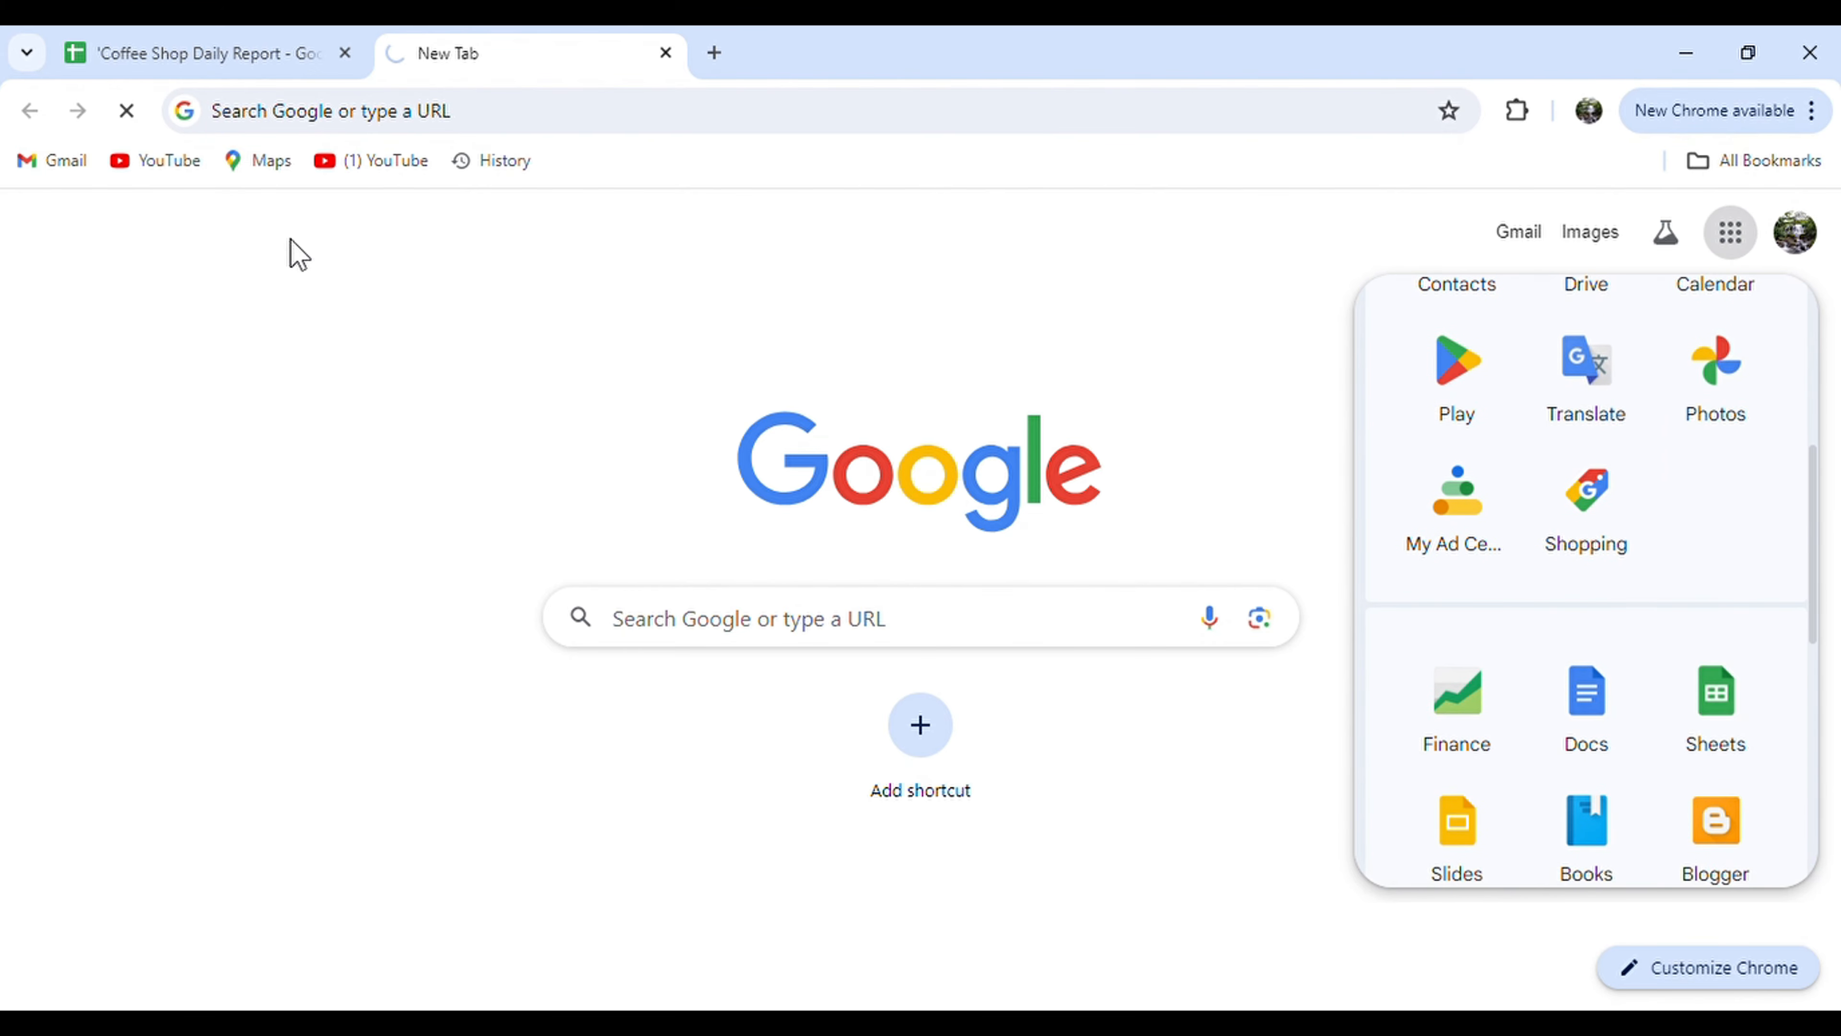
{"action": "left_click", "coordinate": [373, 436]}
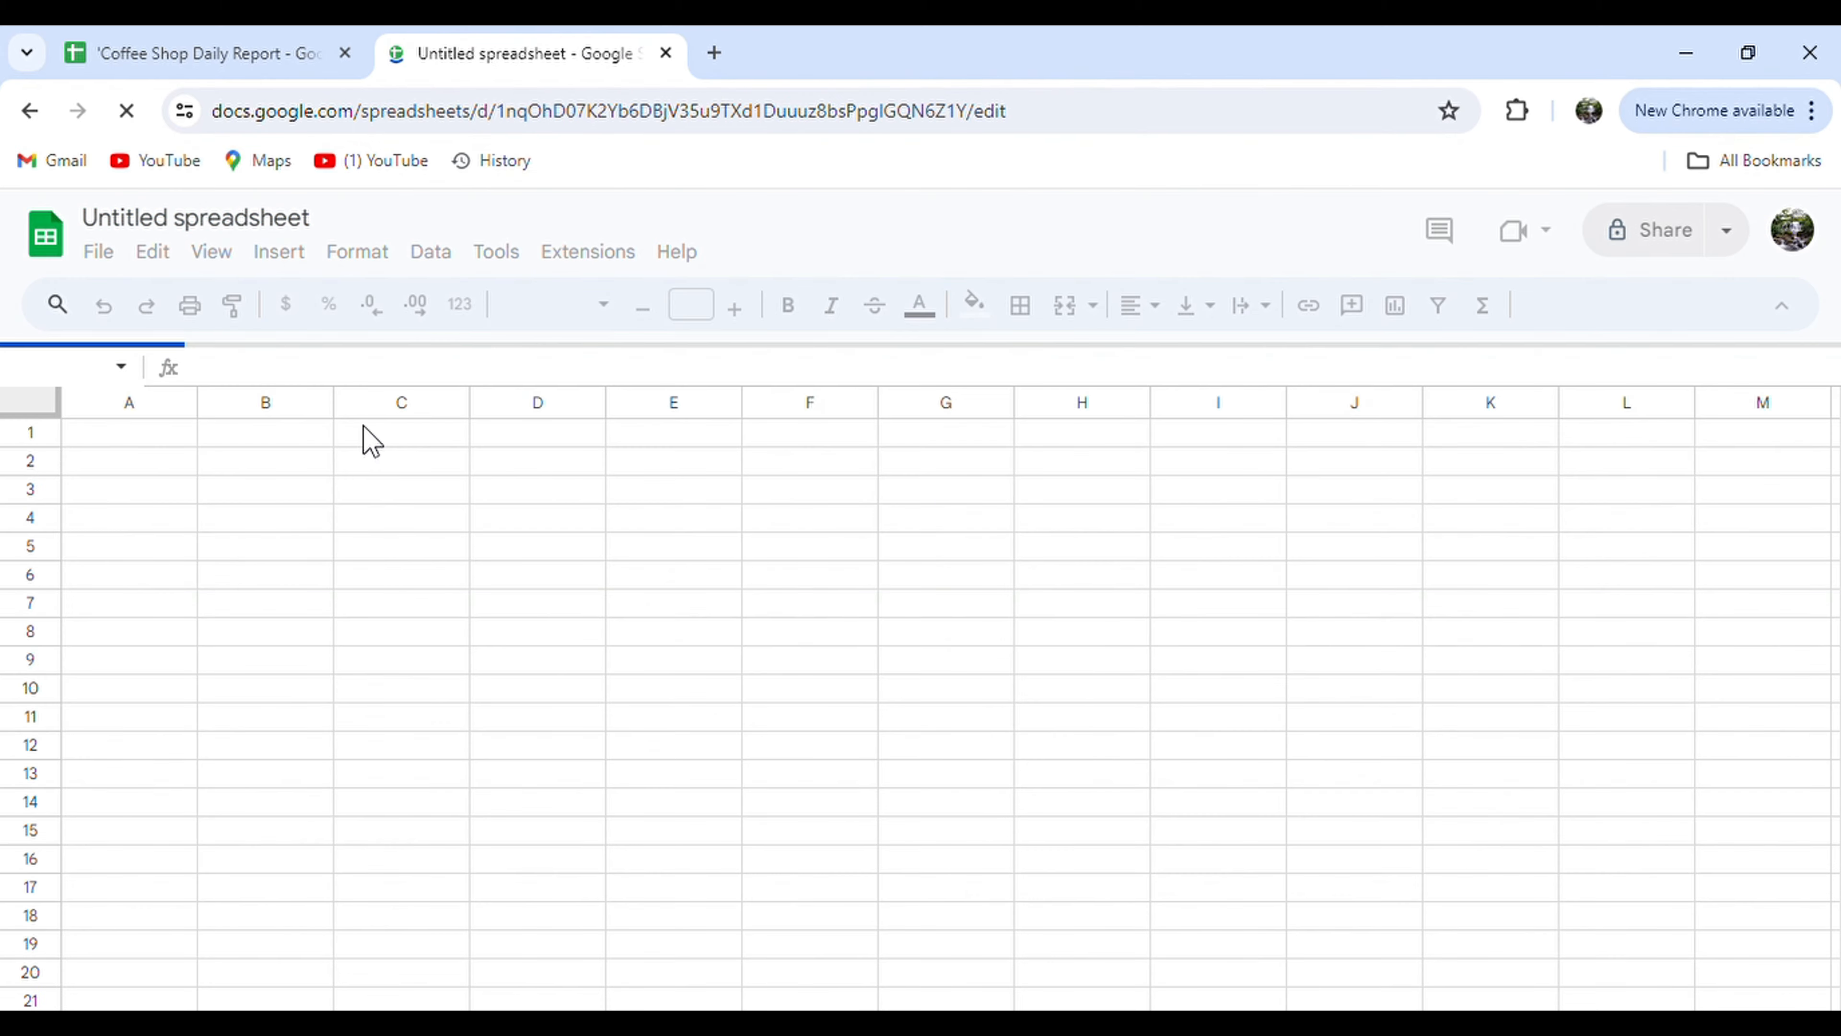
{"action": "left_click", "coordinate": [324, 224]}
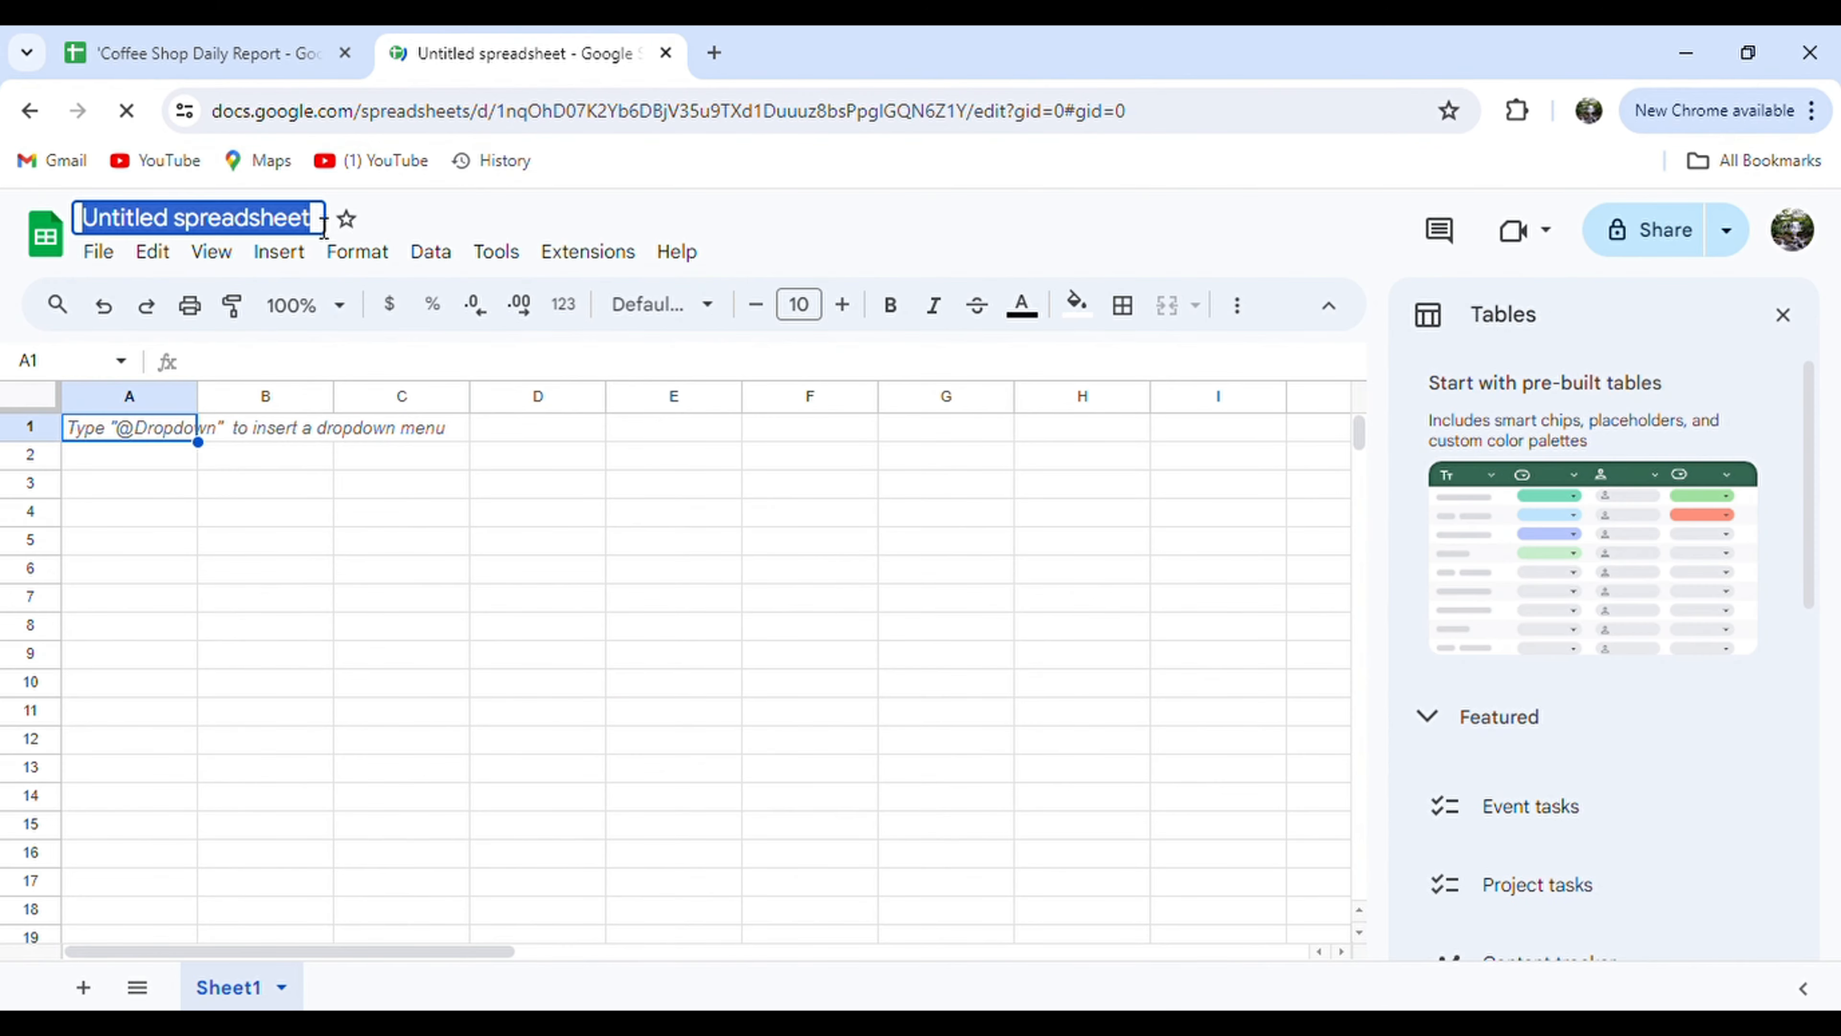
{"action": "type", "text": "COFFE SHOP 1"}
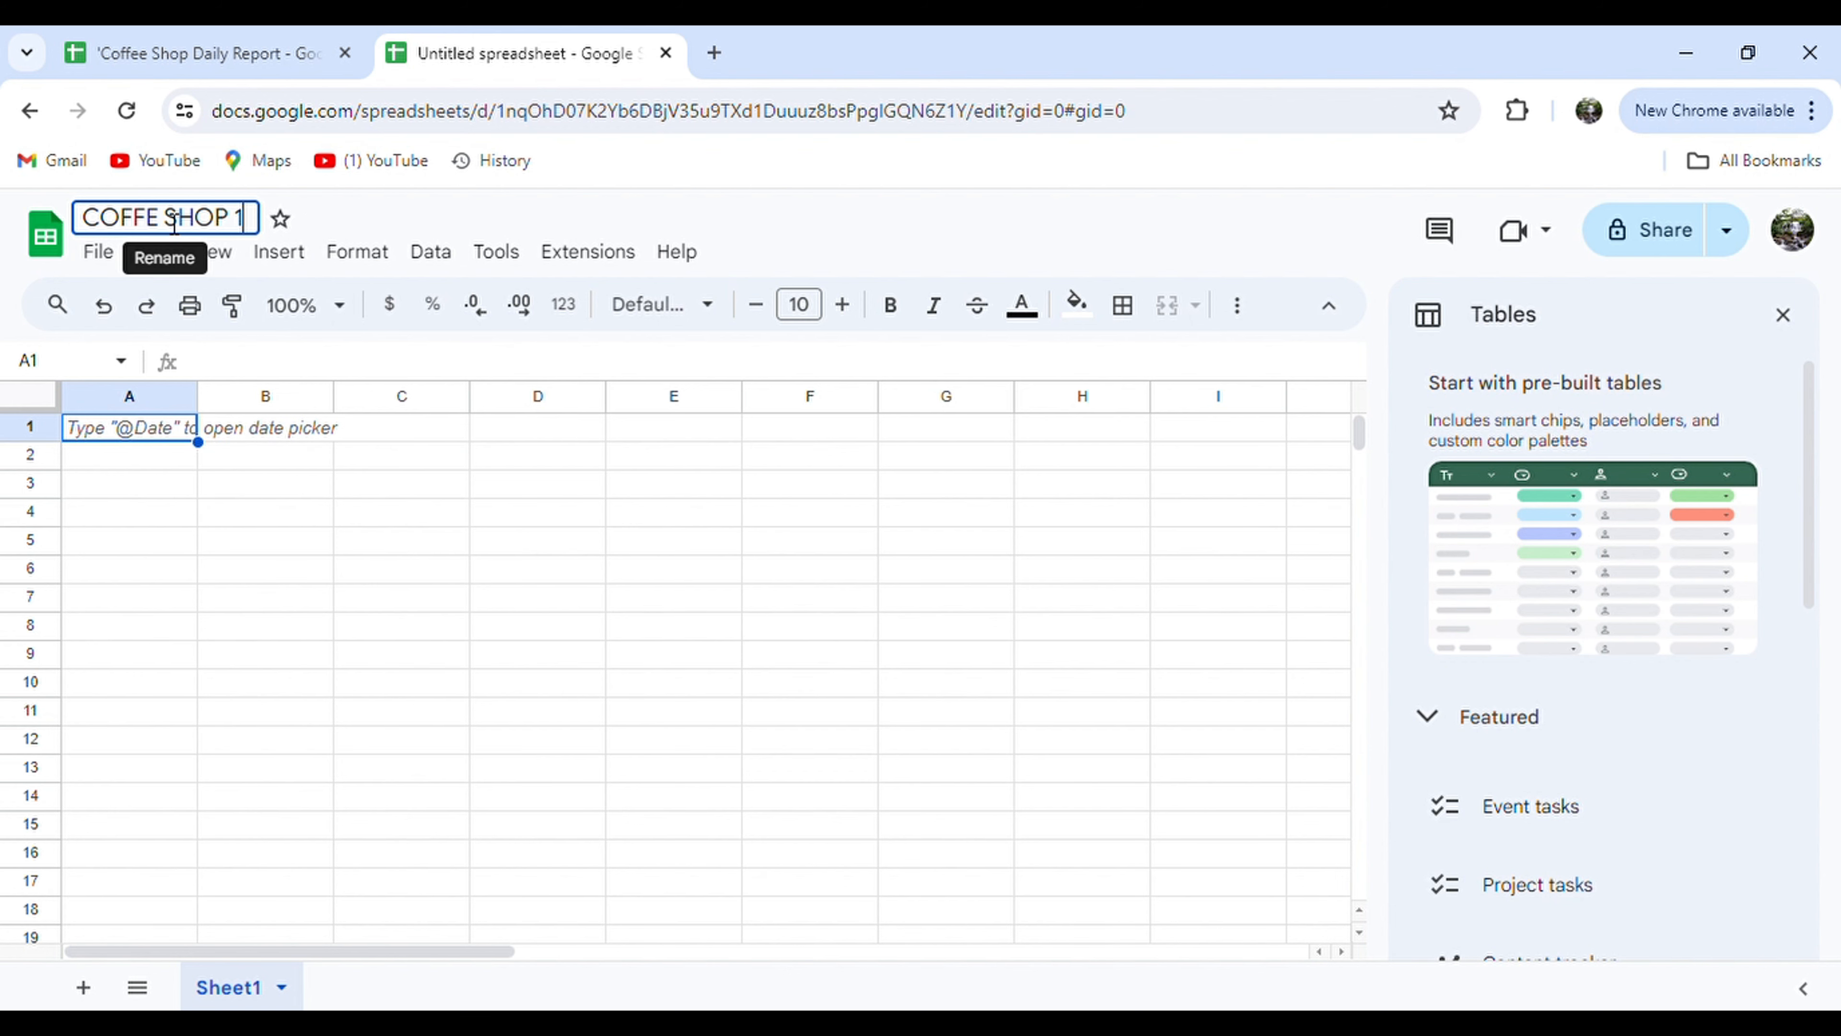
{"action": "left_click", "coordinate": [145, 217]}
{"action": "type", "text": "E"}
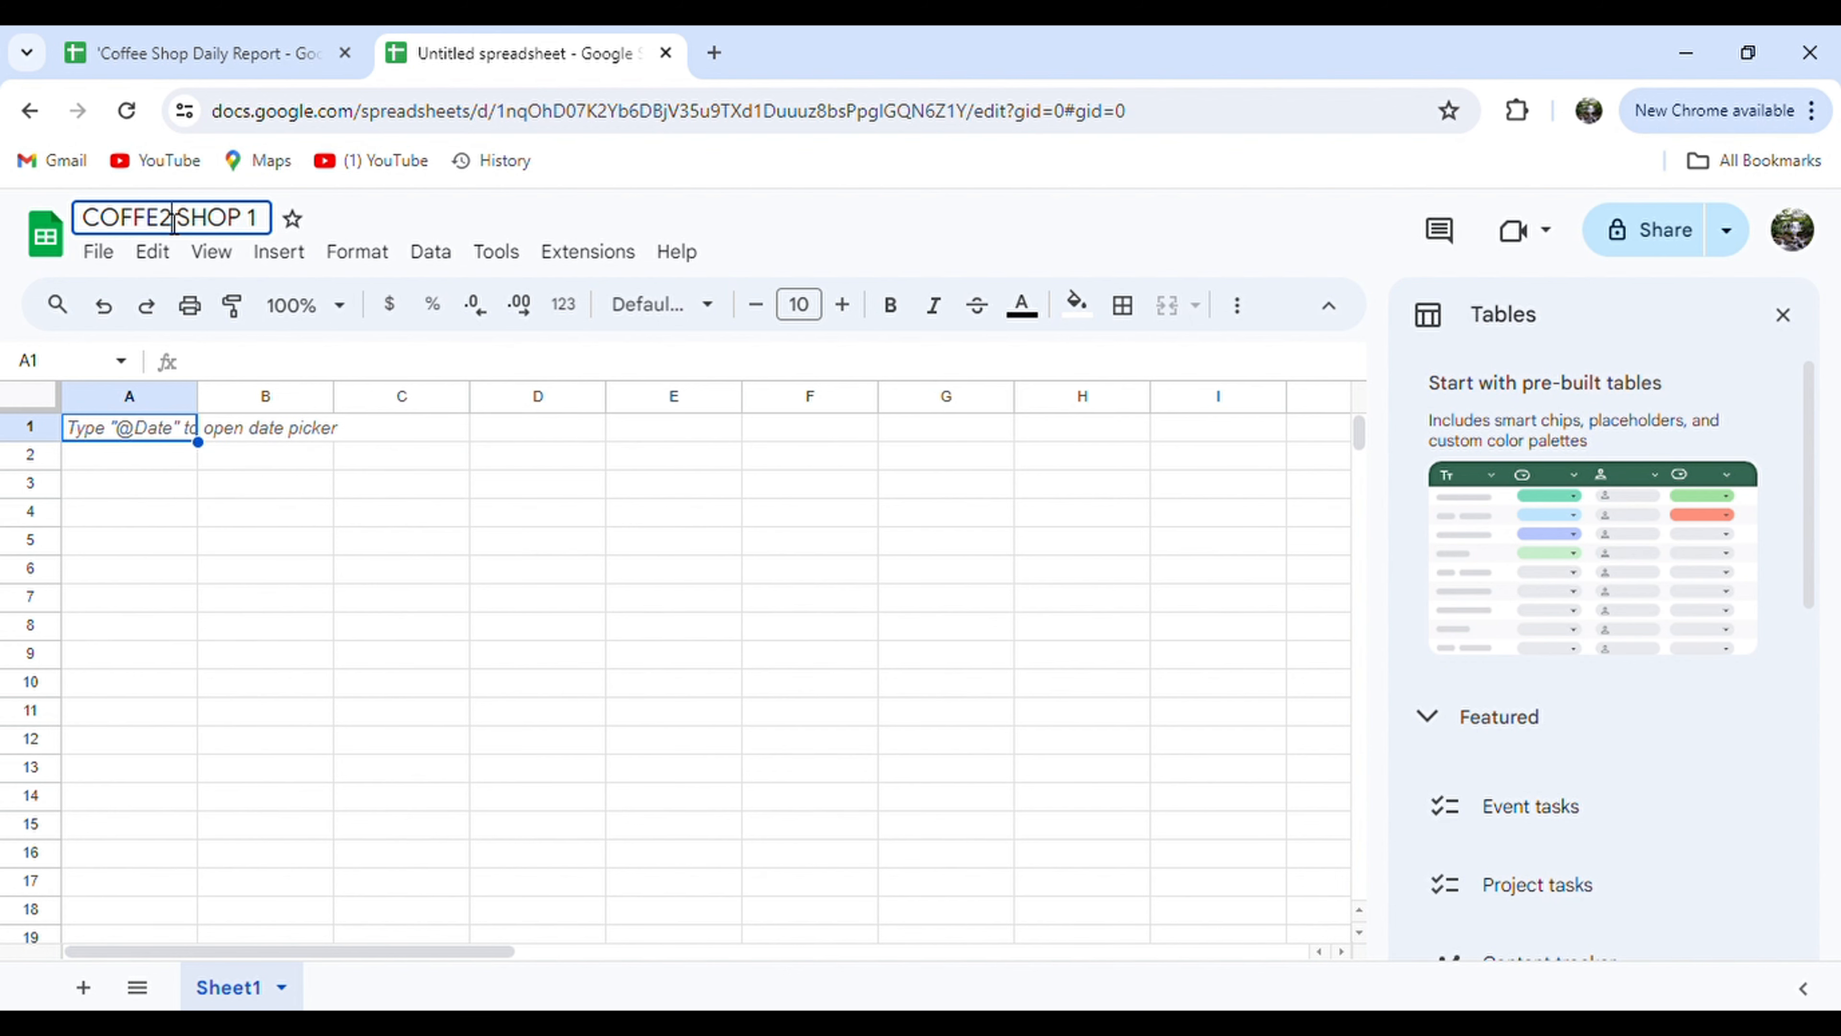
{"action": "left_click", "coordinate": [144, 424]}
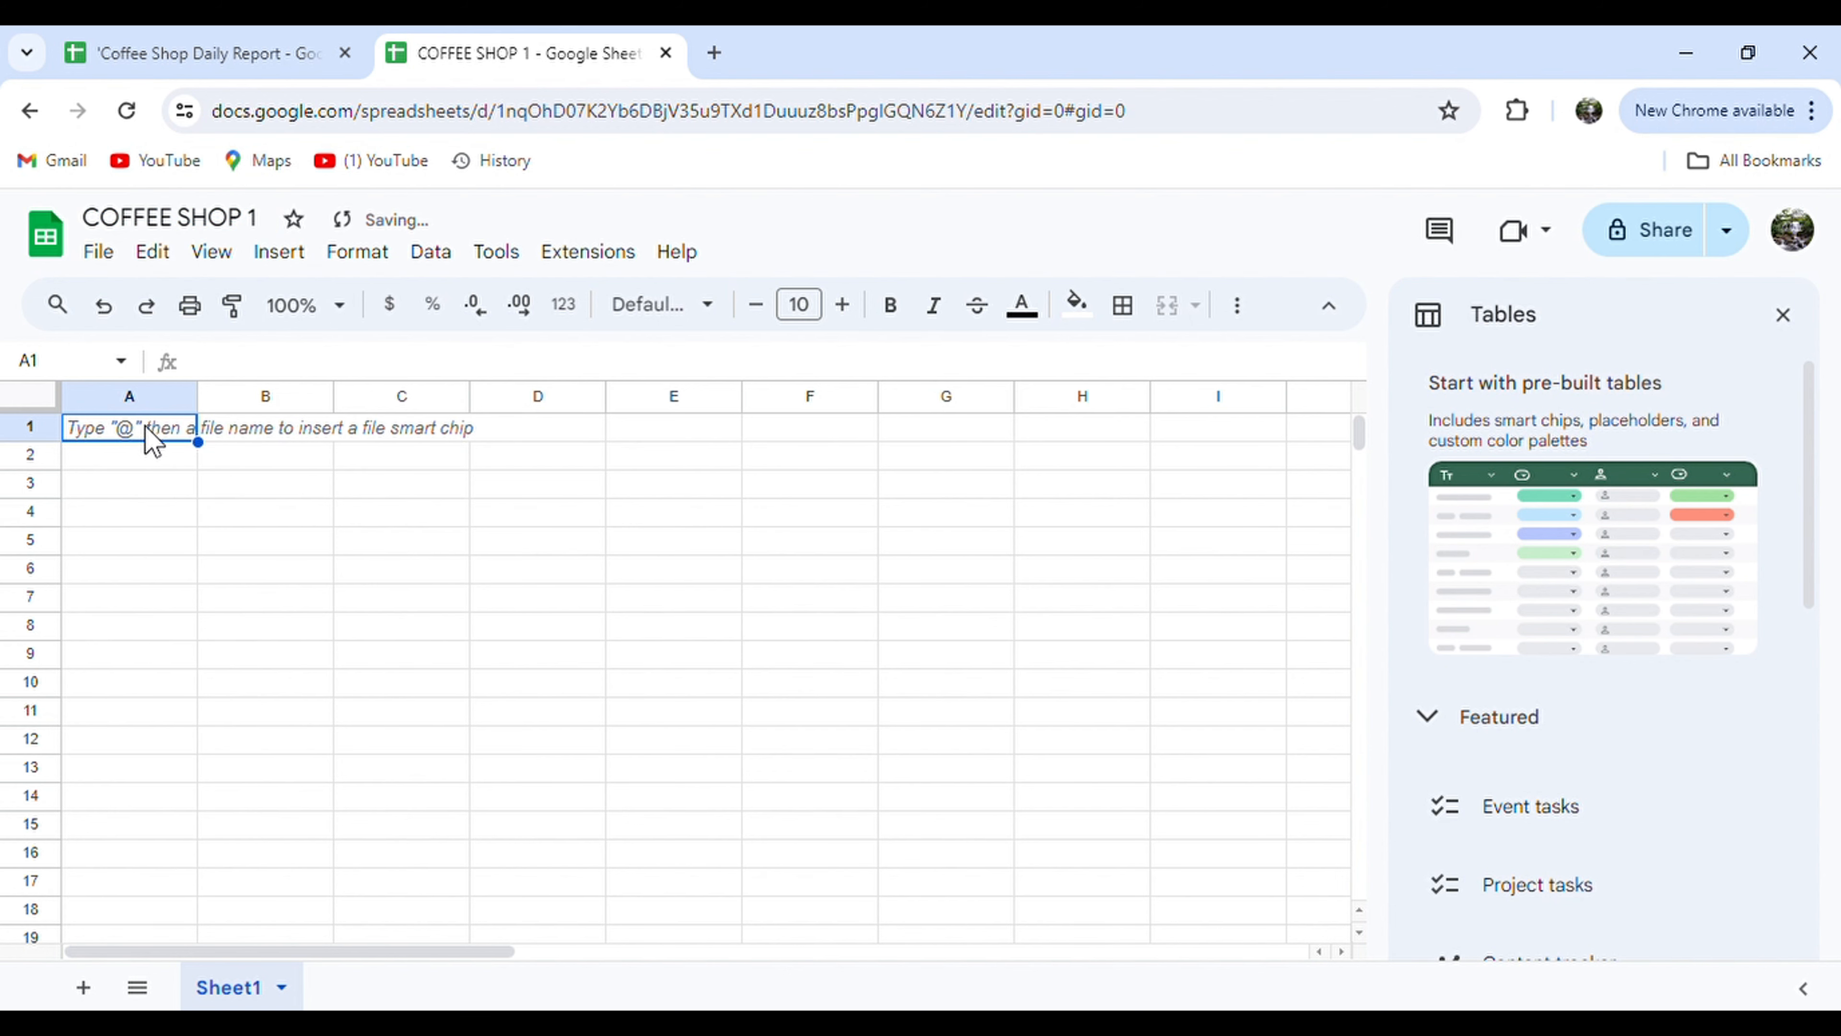
Enter headers DATE, CUSTOMER NAME, TOTAL SALES, CUSTOMER FEEDBACK and INVENTORY LIST in A1:E1.
{"action": "type", "text": "DATE"}
{"action": "key", "text": "Tab"}
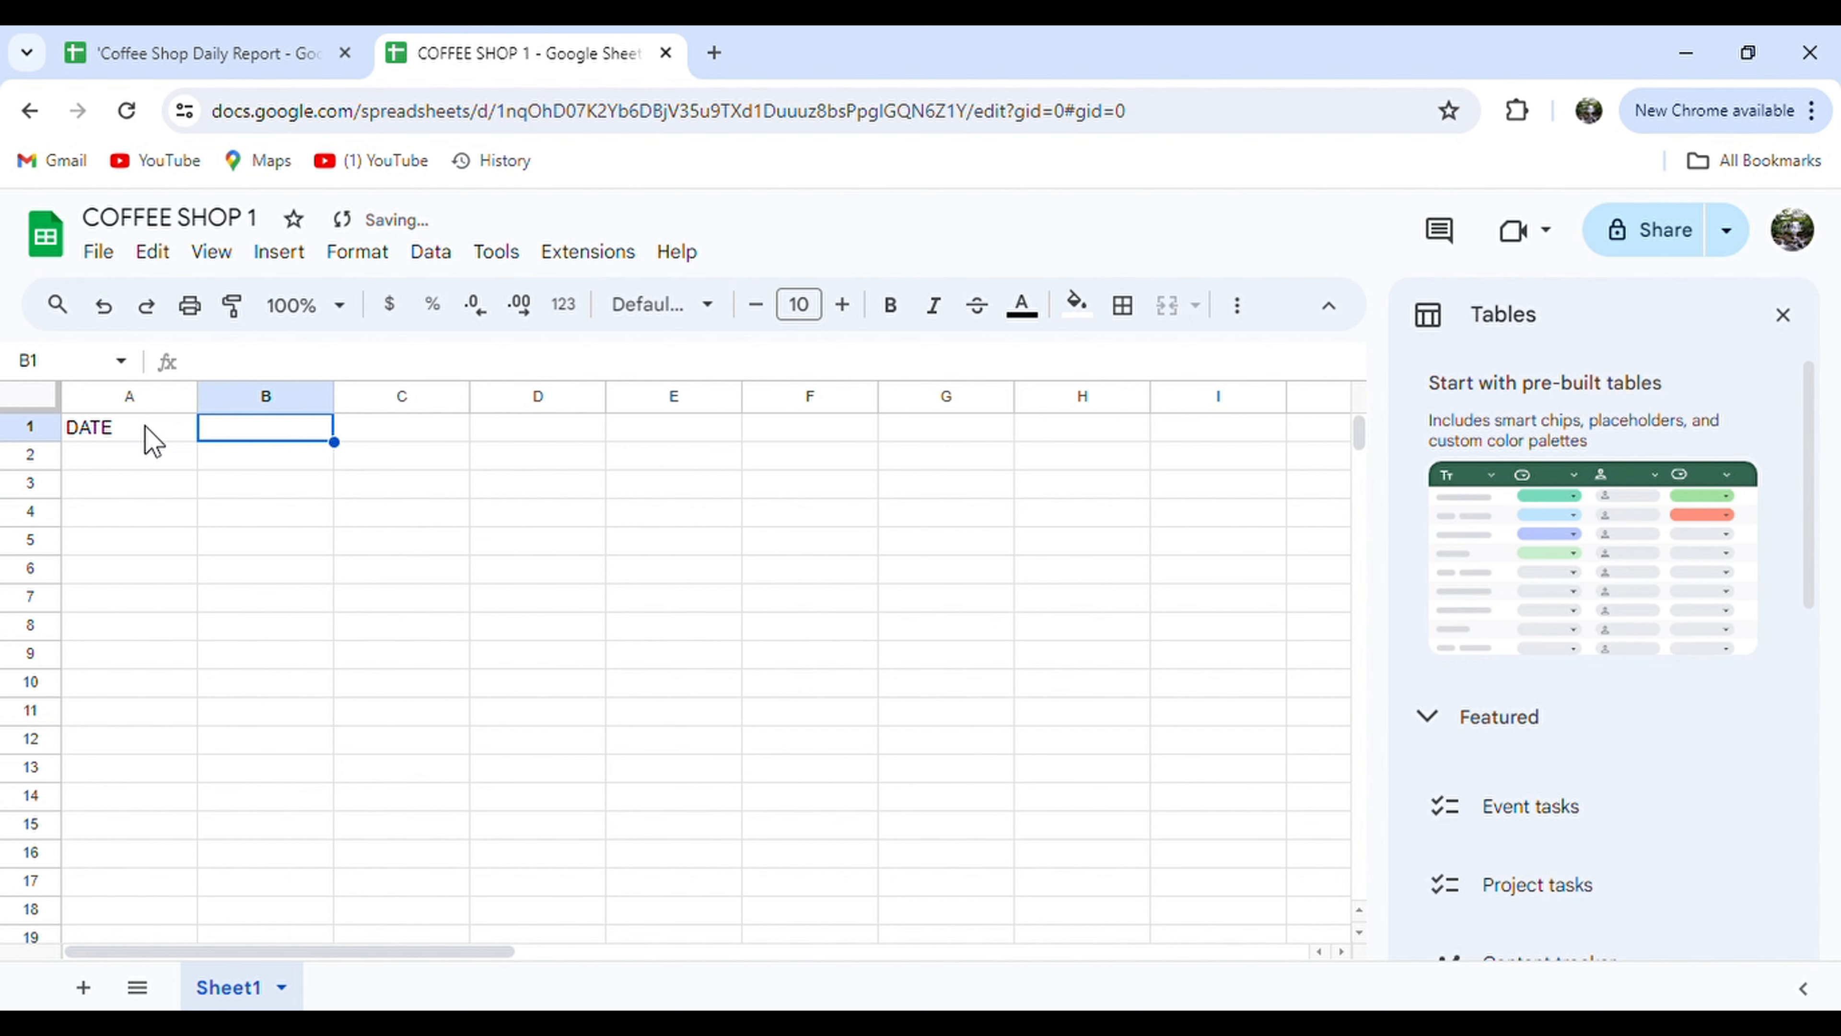
{"action": "type", "text": "CUSTOME"}
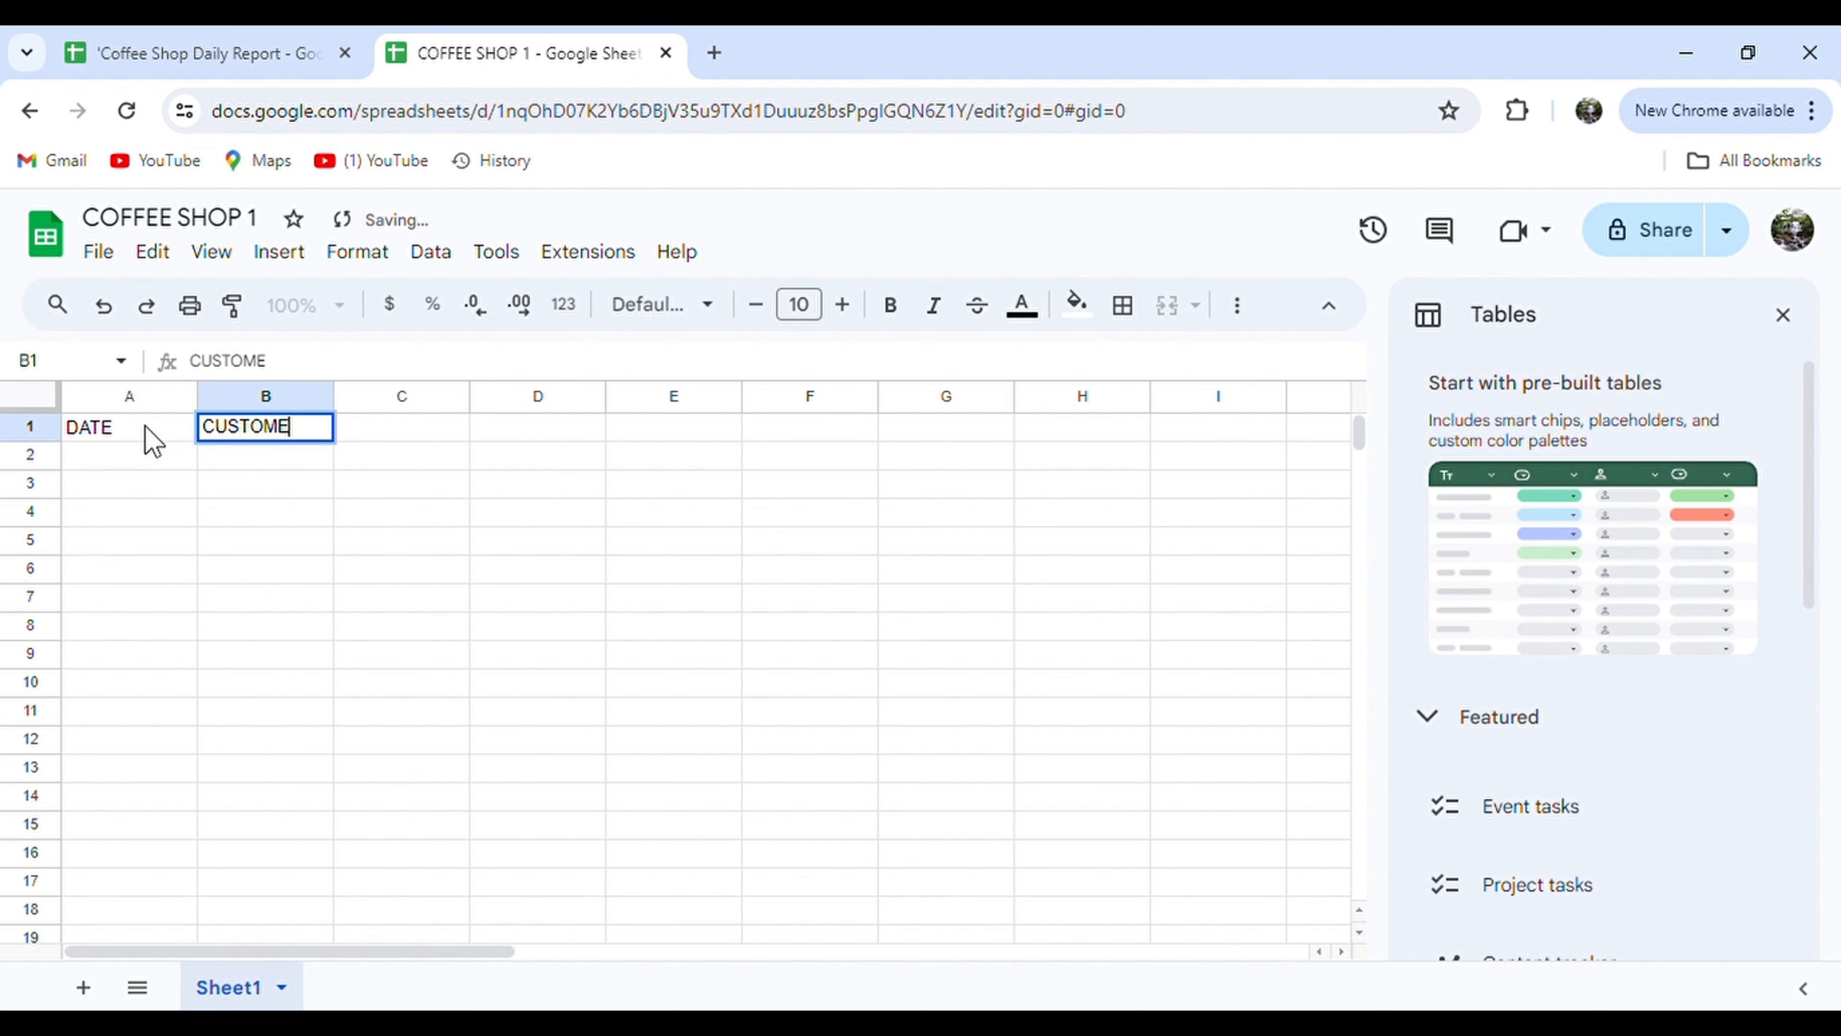
{"action": "type", "text": "R NAME"}
{"action": "key", "text": "Tab"}
{"action": "type", "text": "TOTAL SALES"}
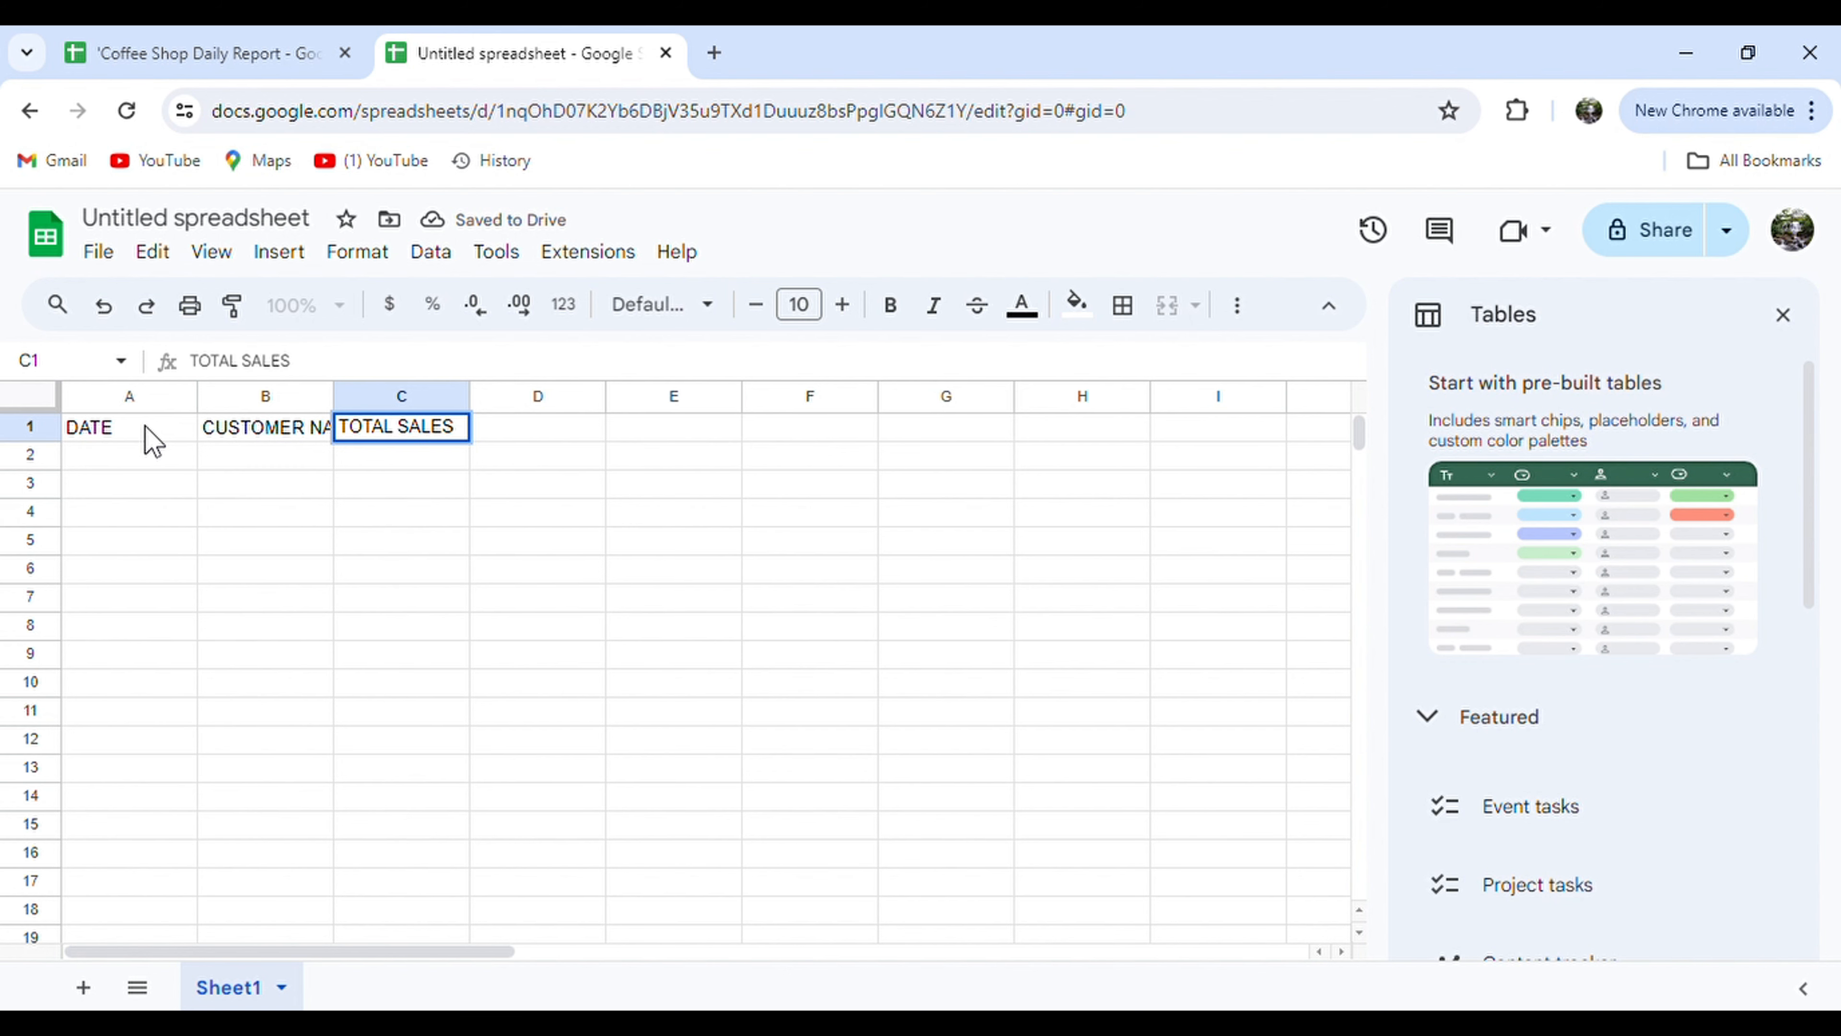
{"action": "key", "text": "Tab"}
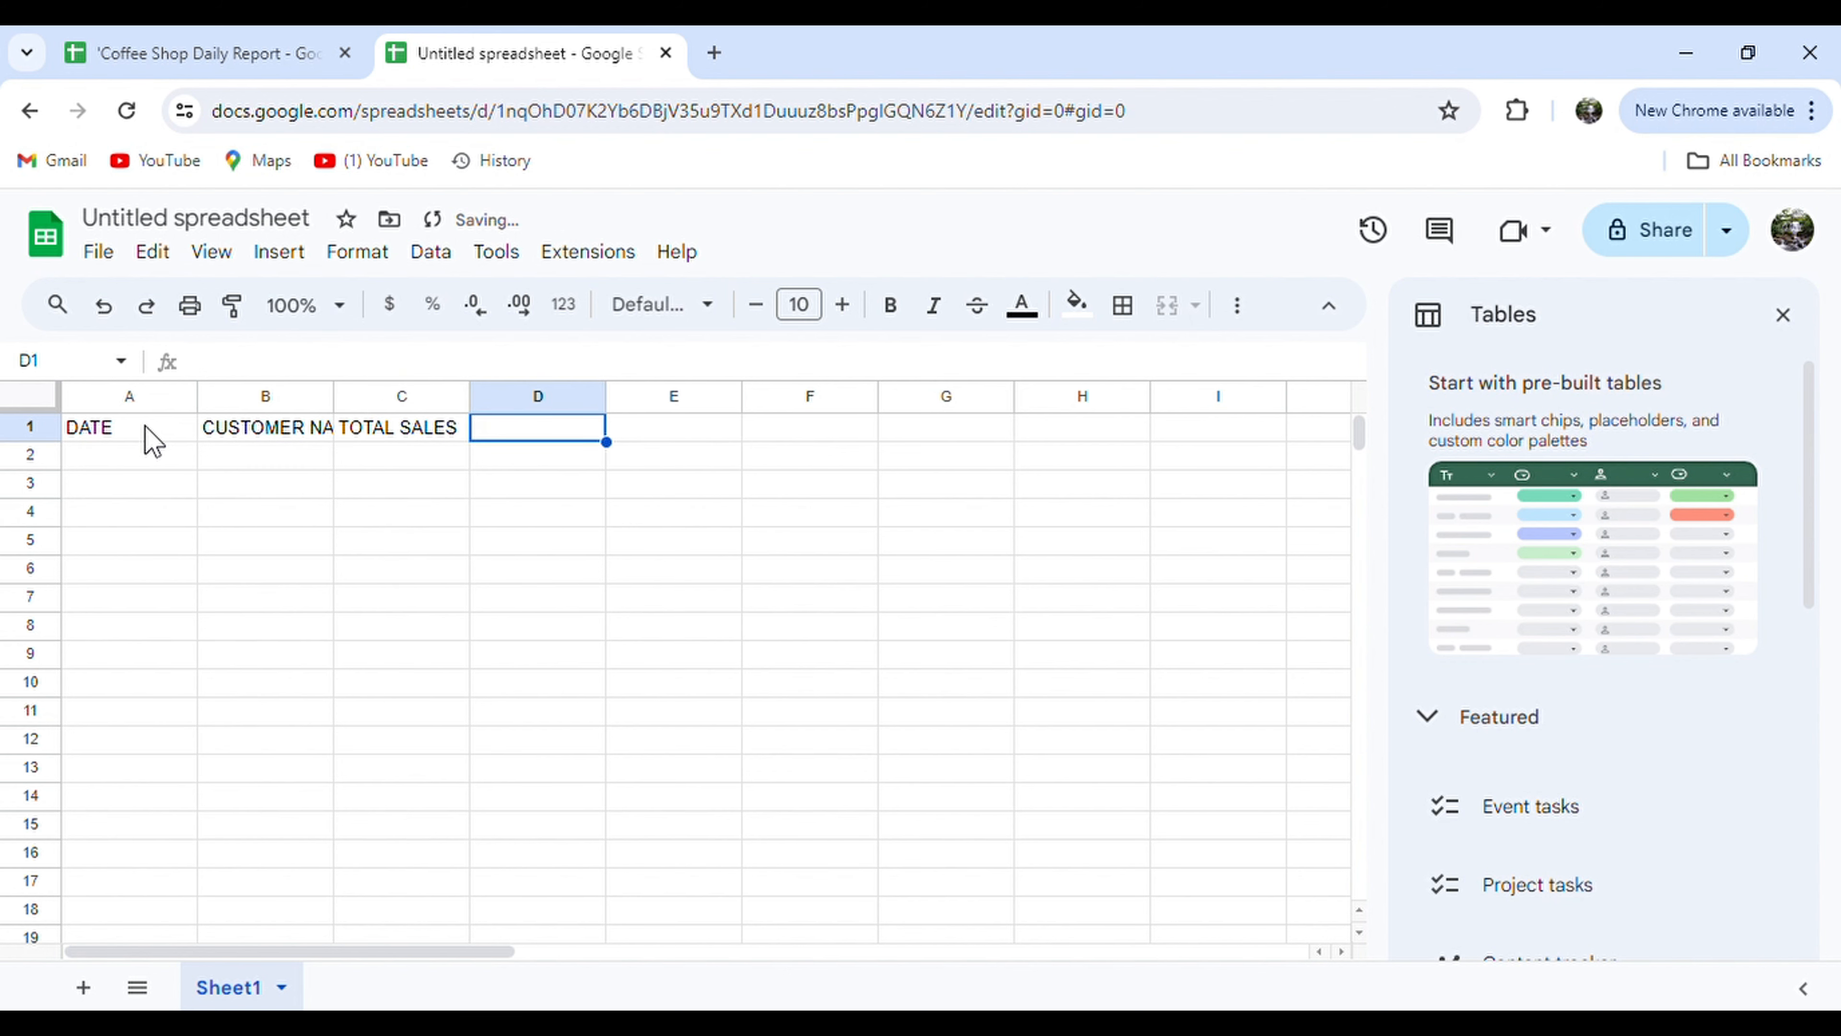
{"action": "type", "text": "CUSTOMER "}
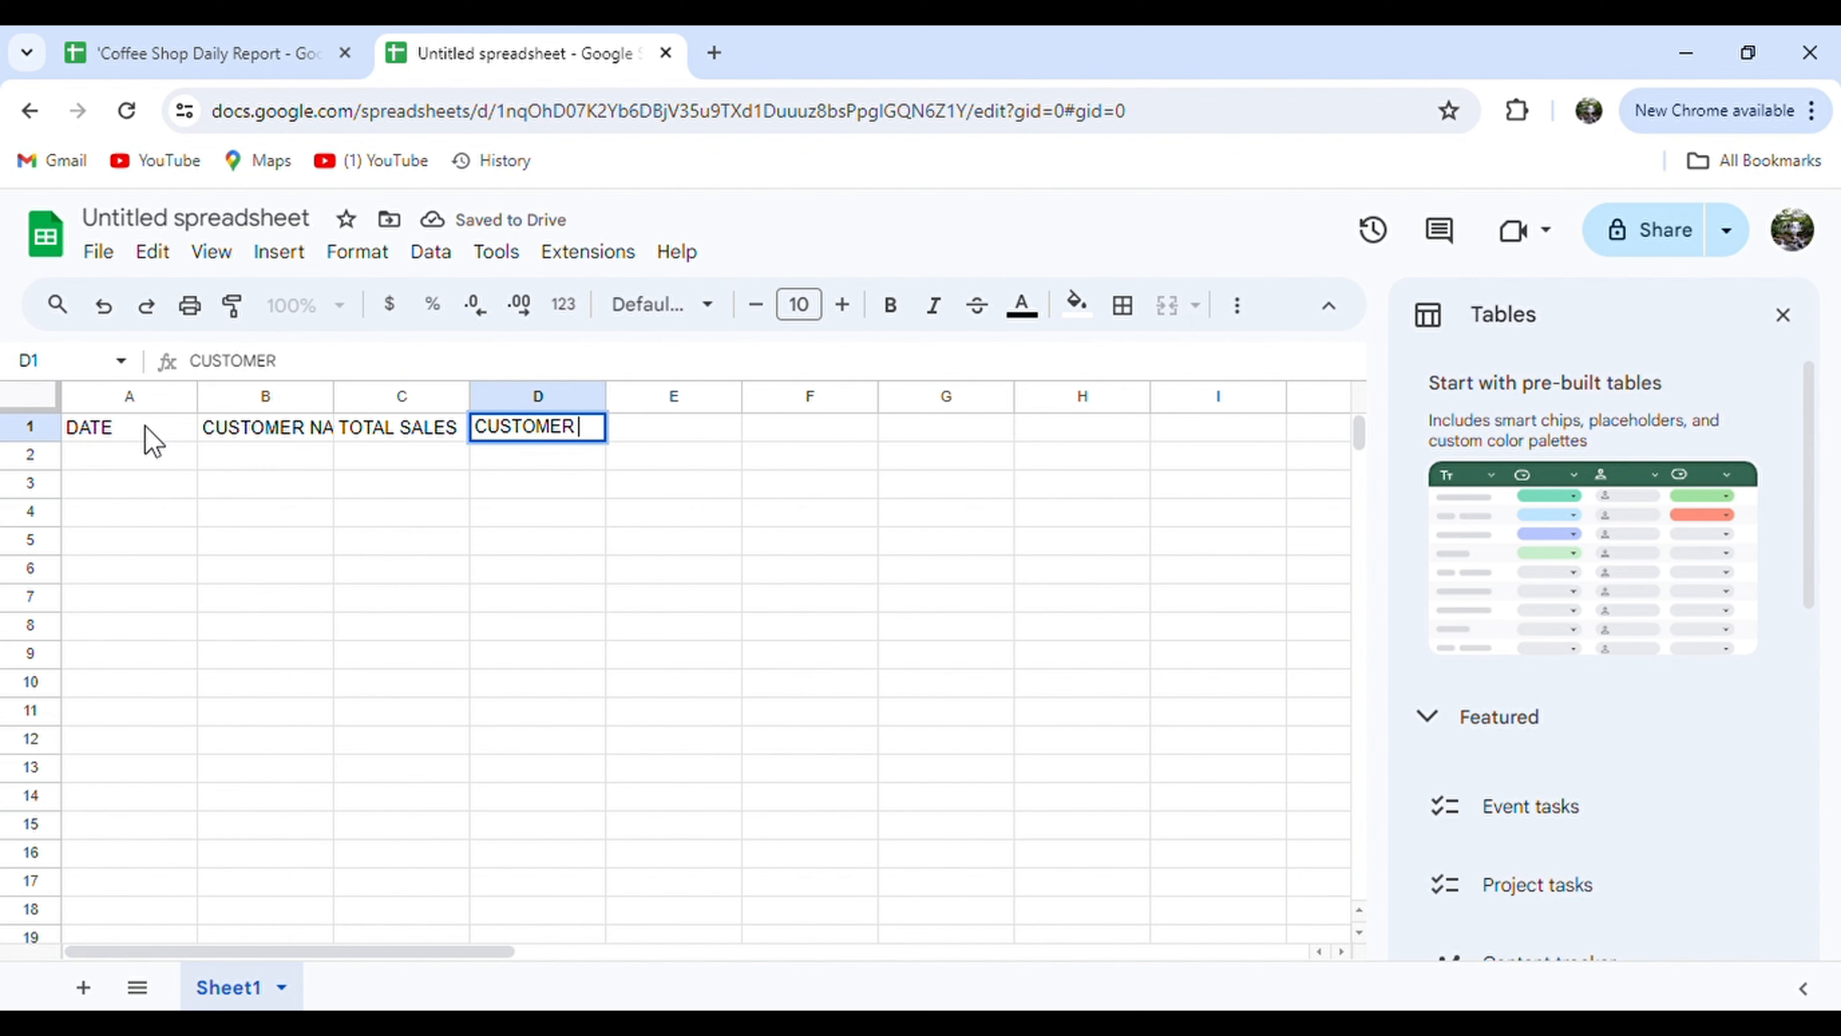
{"action": "type", "text": "FEEDBACK"}
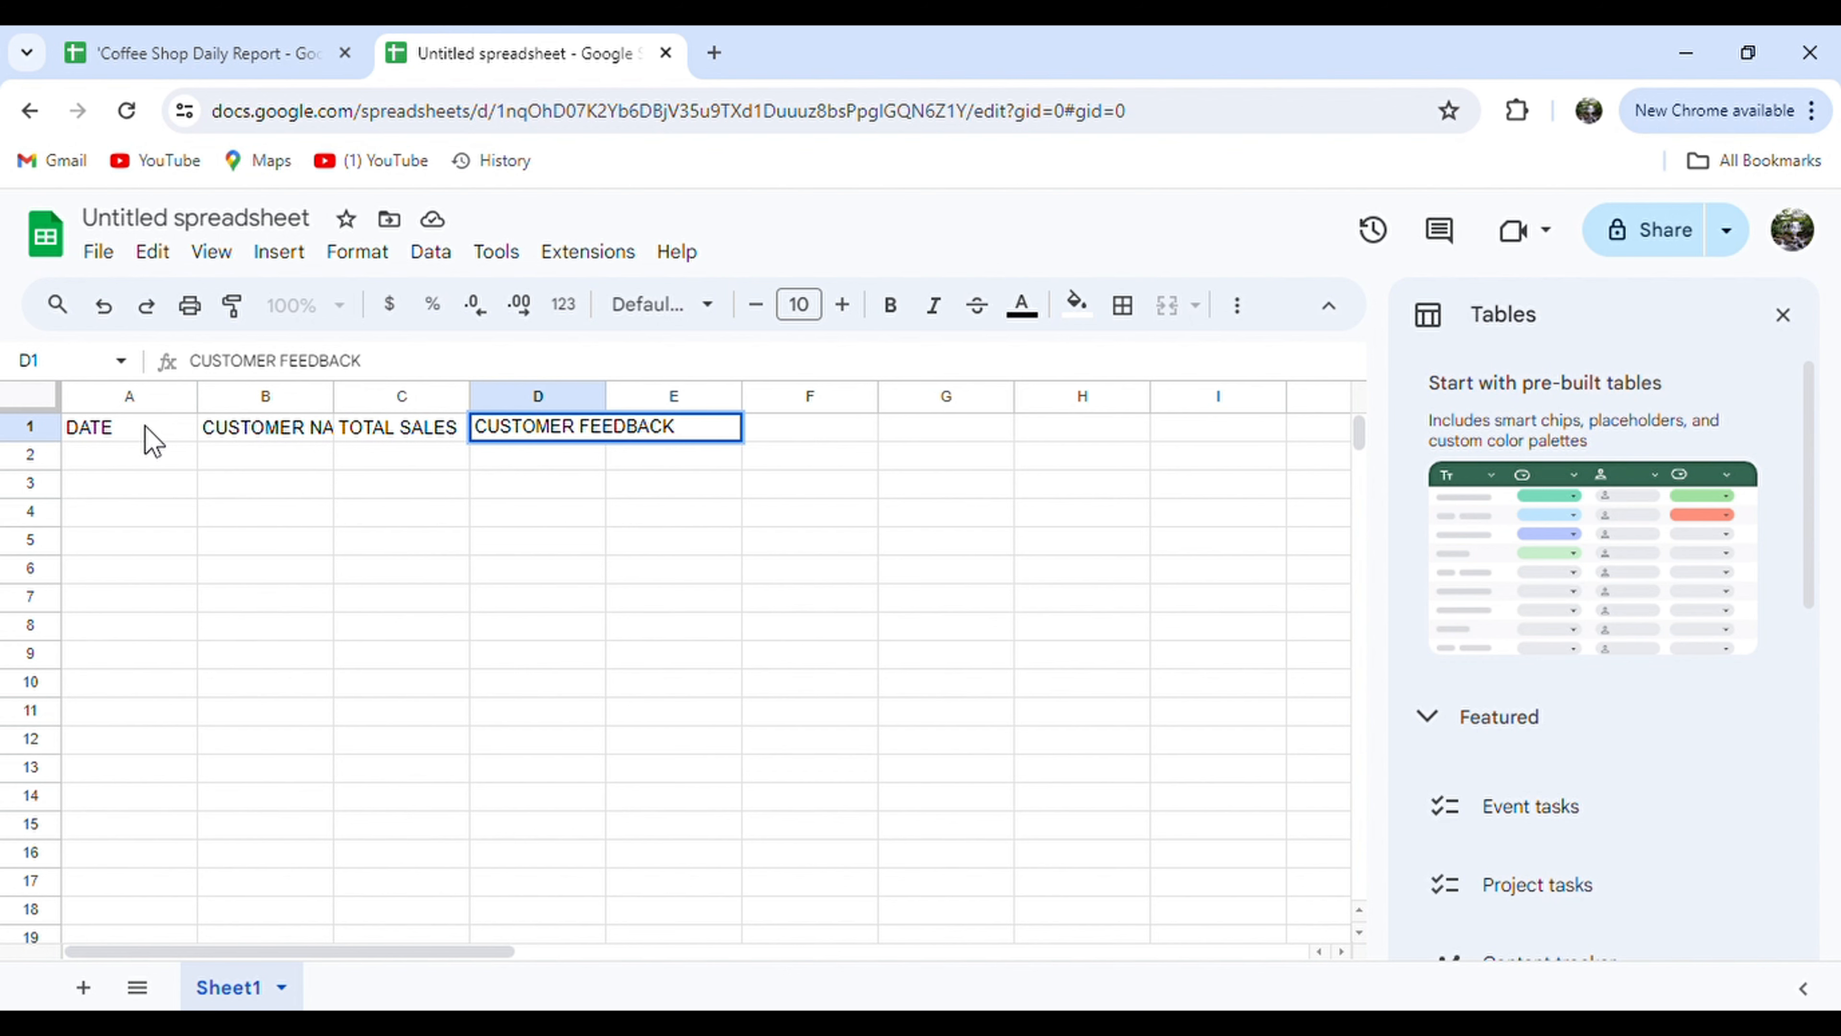
{"action": "key", "text": "Tab"}
{"action": "type", "text": "INVENTORY LIST"}
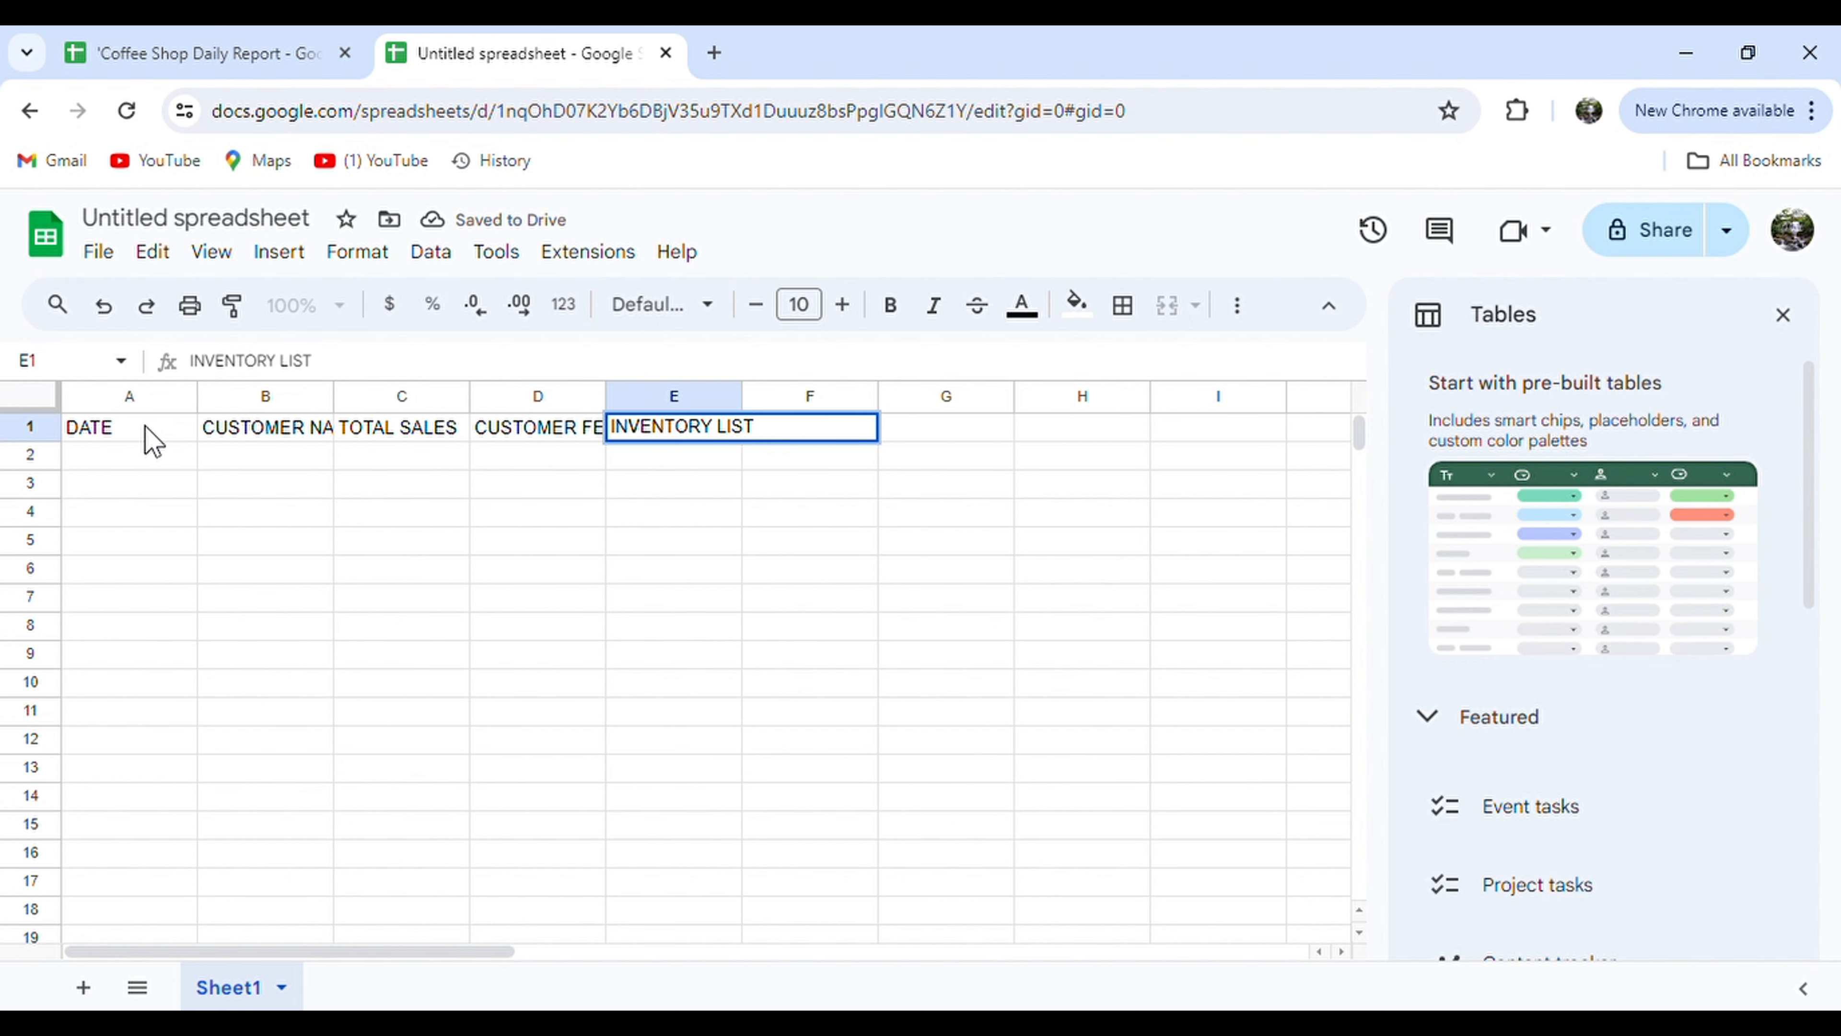
{"action": "key", "text": "Tab"}
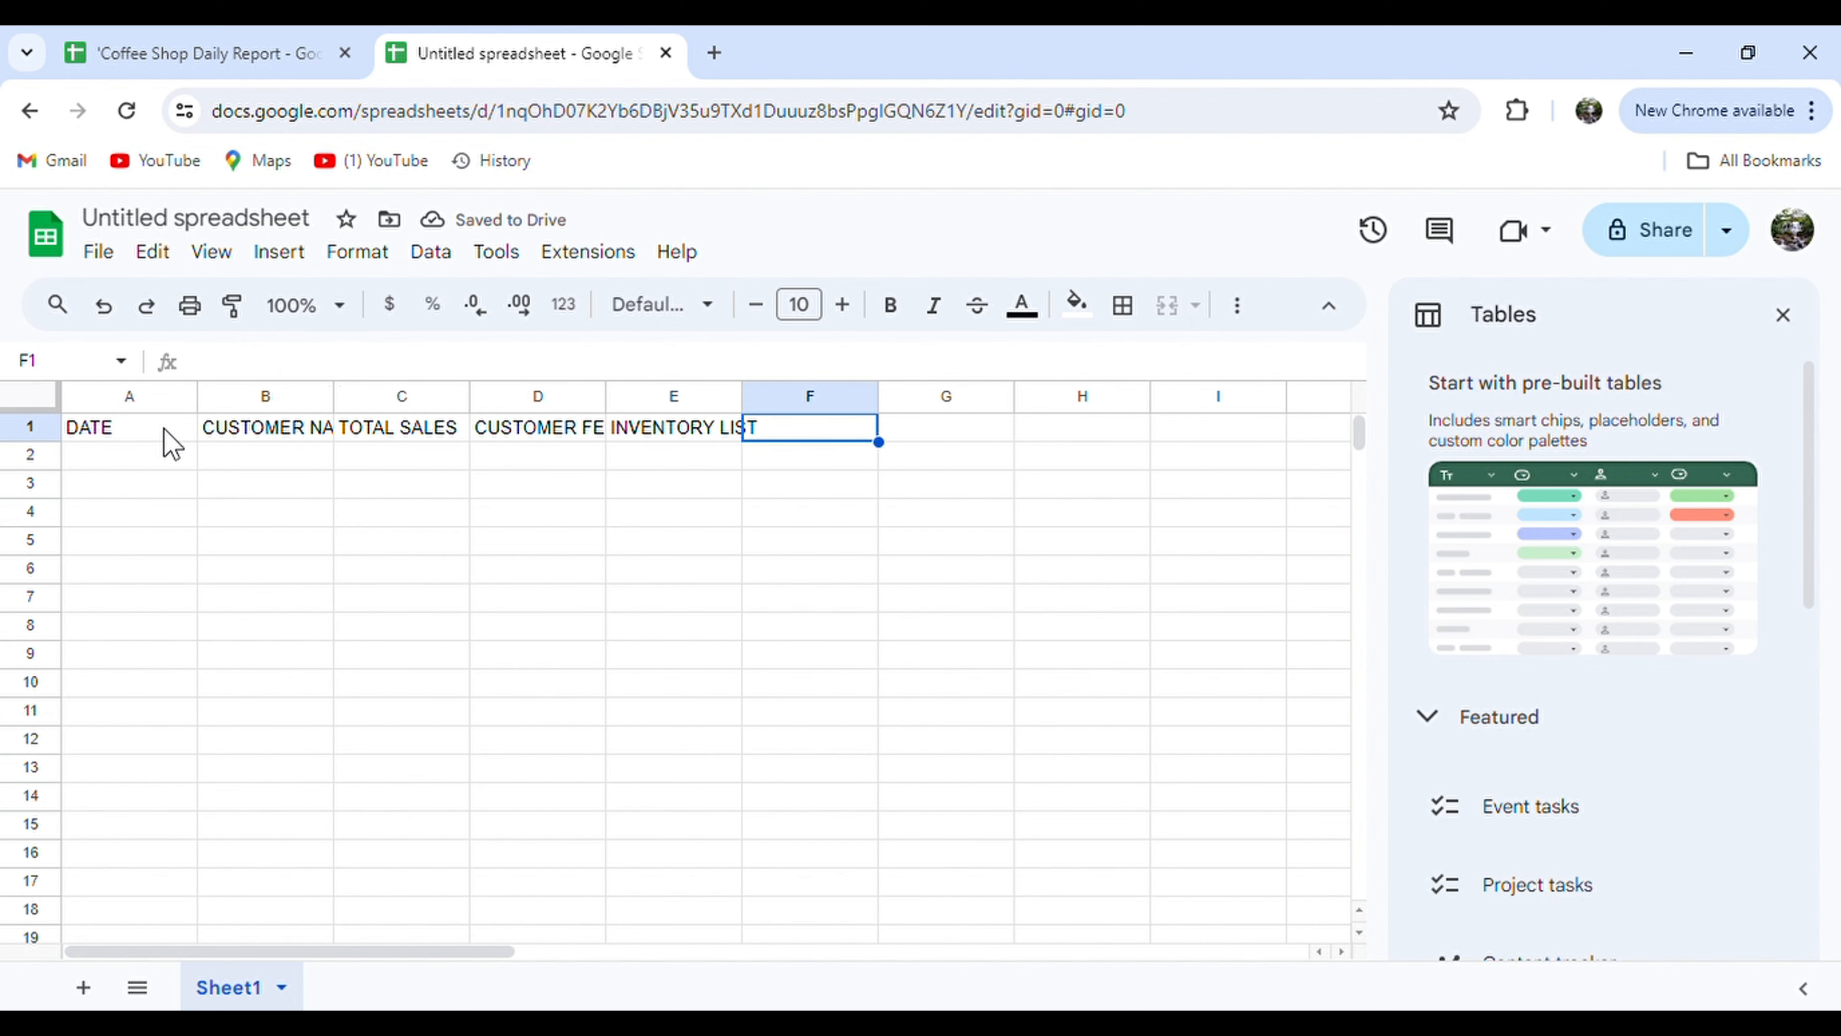
{"action": "left_click_drag", "start_coordinate": [163, 436], "coordinate": [717, 453]}
Wrap the header text in A1:E1 and fill the header cells yellow.
{"action": "left_click", "coordinate": [1236, 304]}
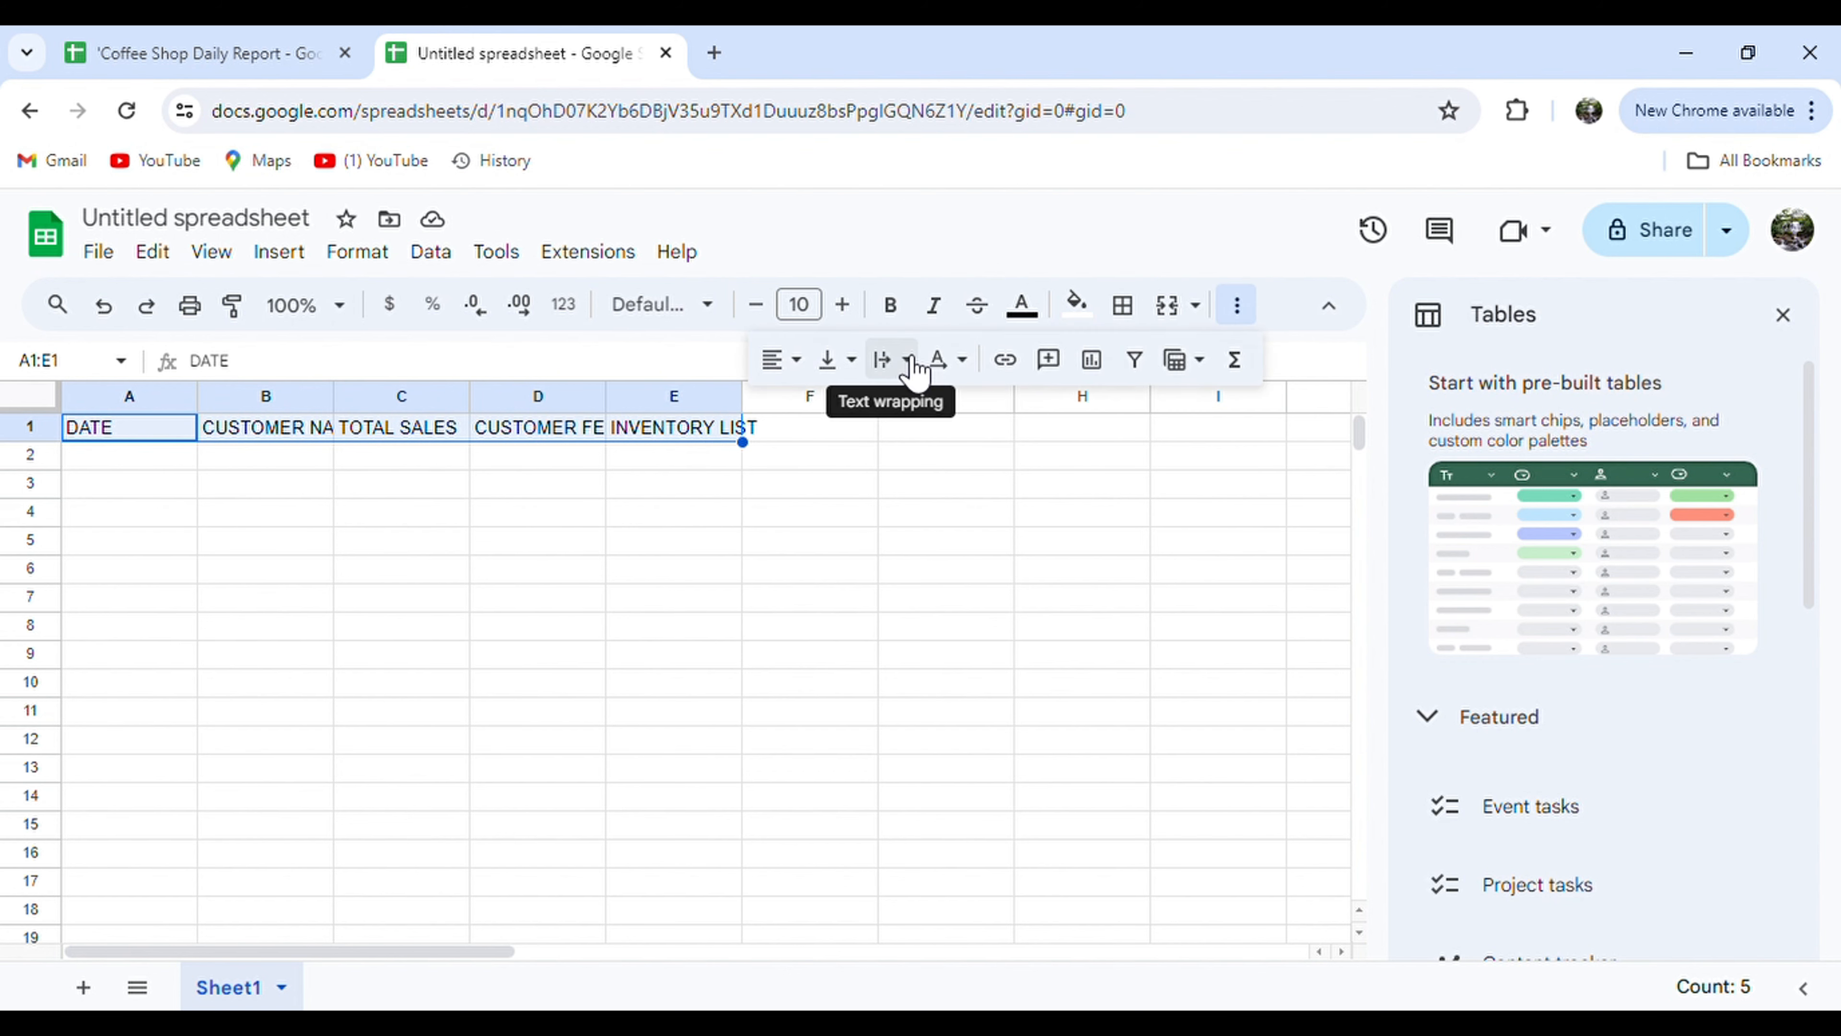
{"action": "left_click", "coordinate": [899, 361]}
{"action": "left_click", "coordinate": [957, 411]}
{"action": "left_click", "coordinate": [1076, 305]}
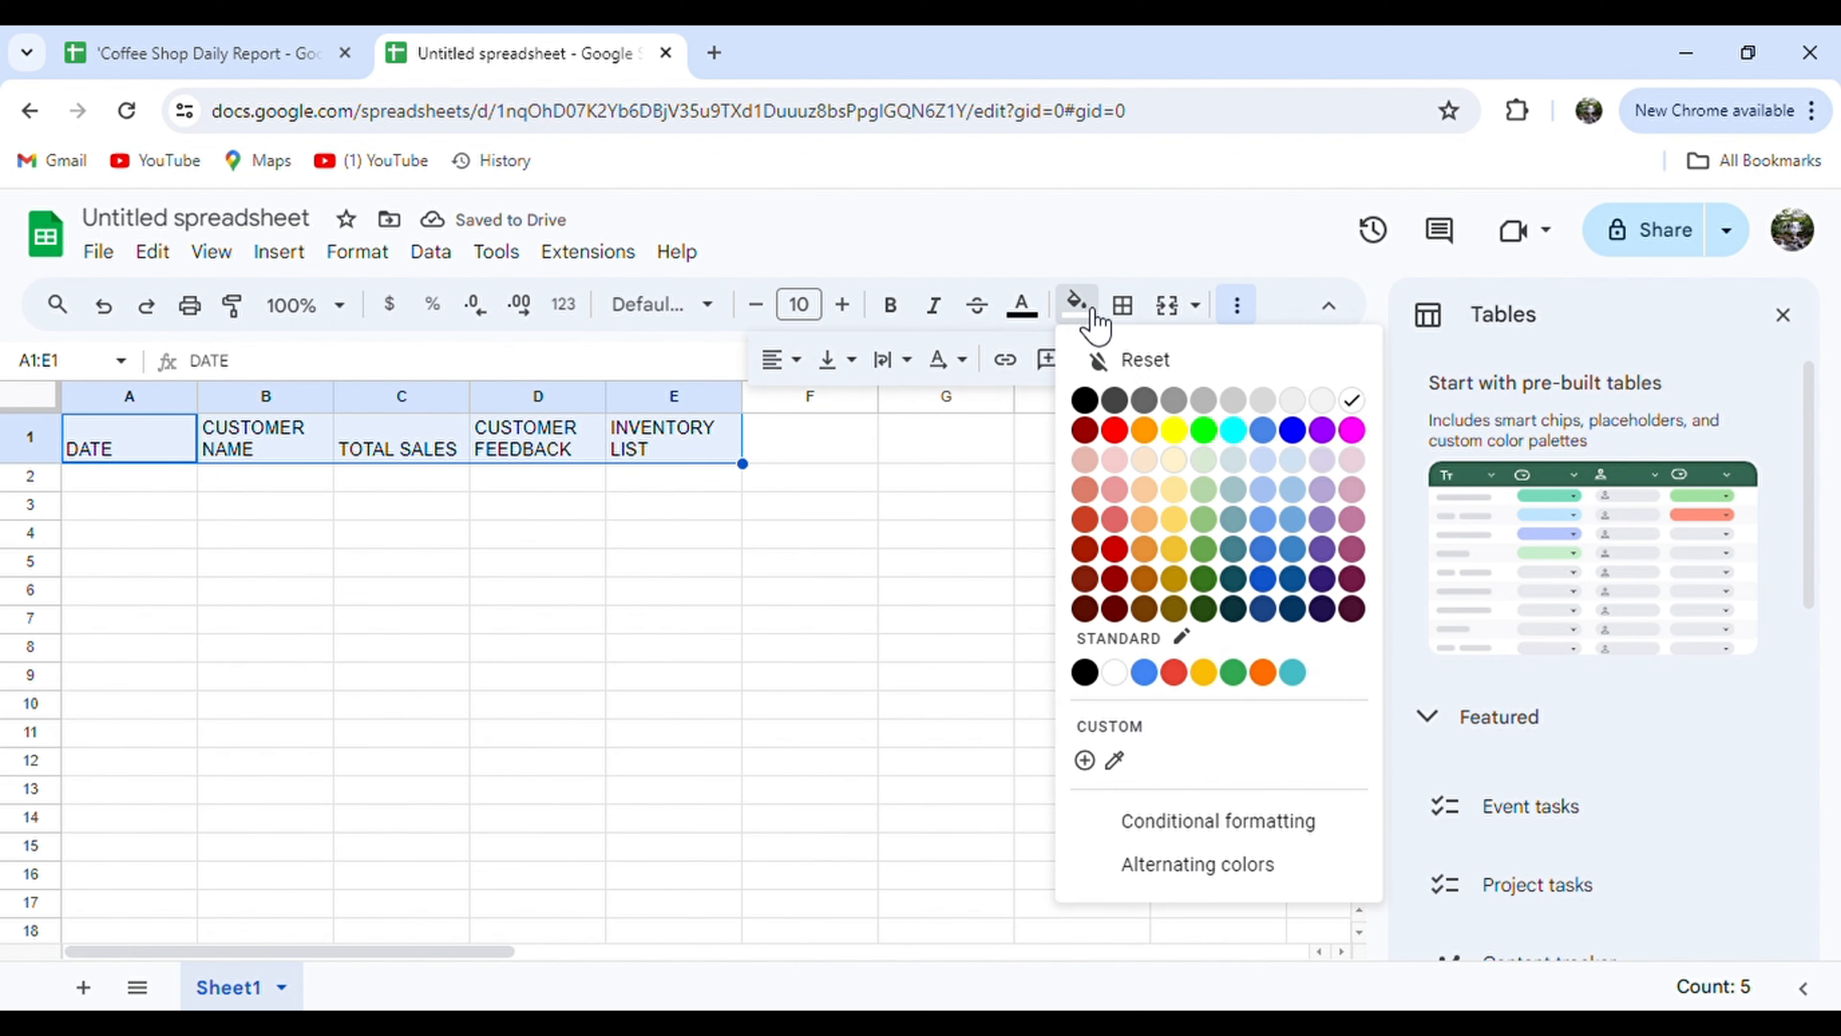
{"action": "left_click", "coordinate": [1173, 430]}
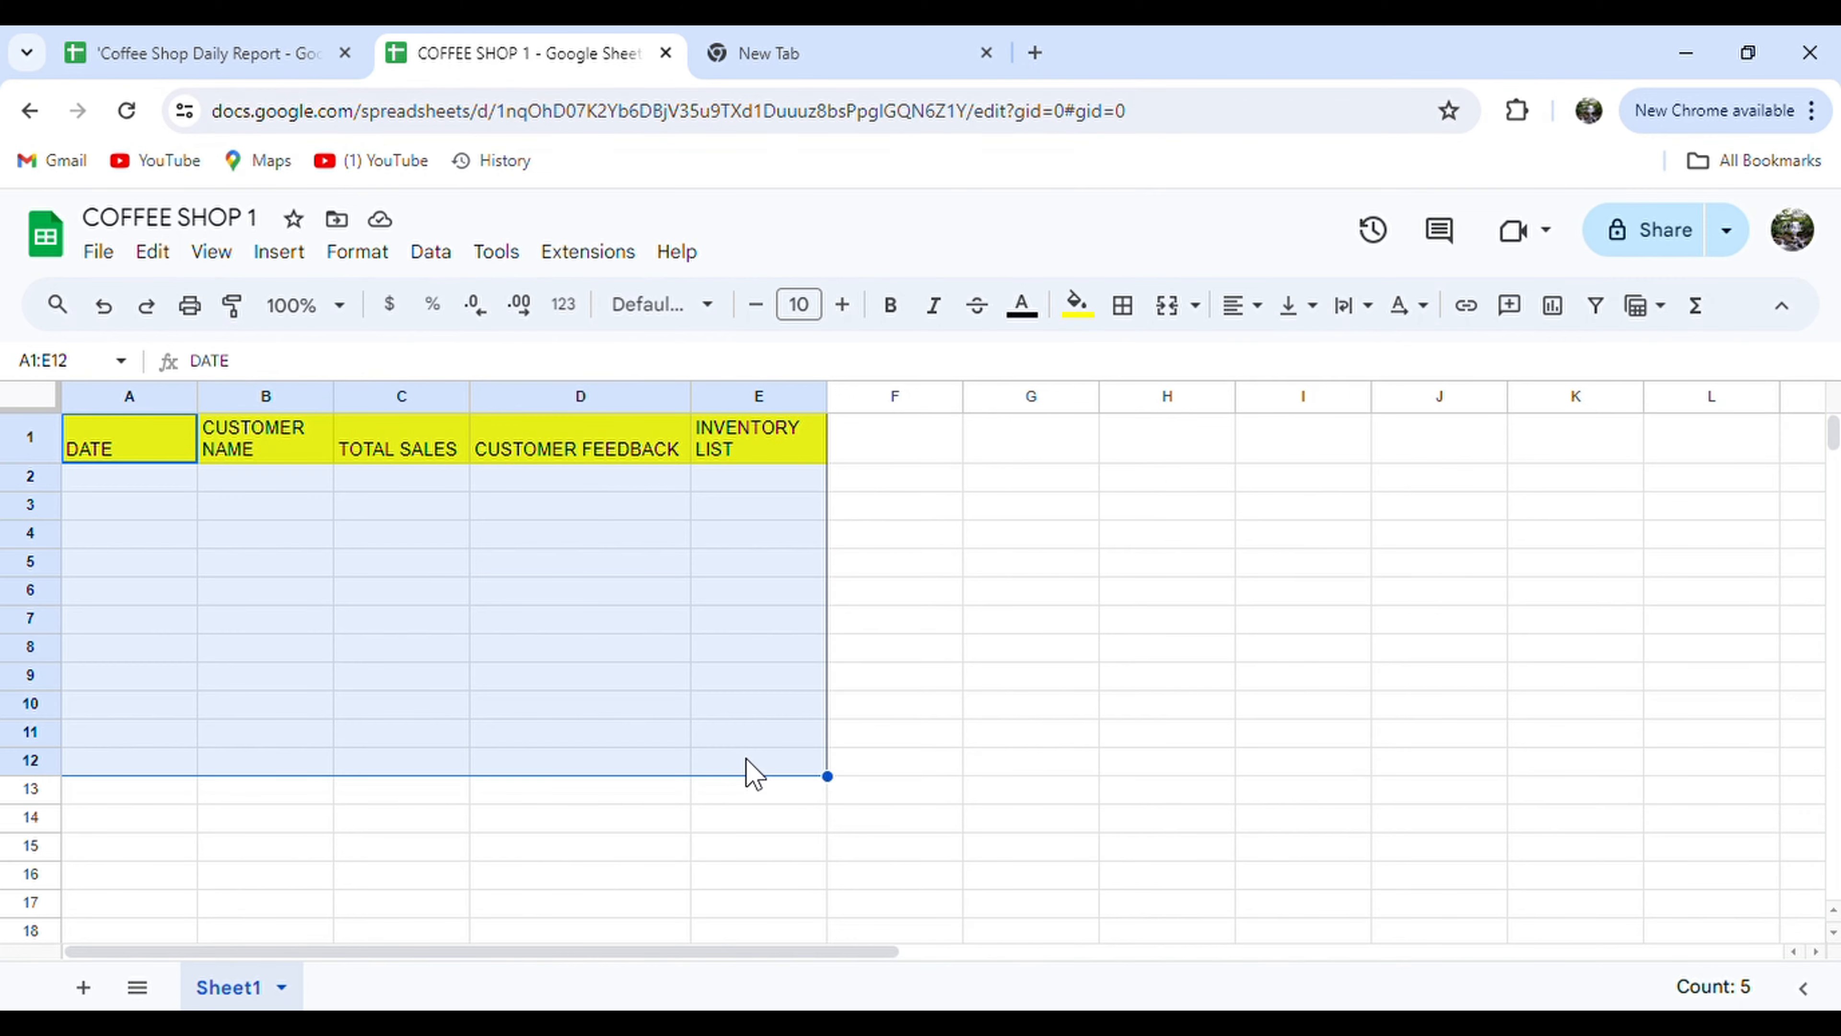
Apply all borders to every cell in A1:E12.
{"action": "left_click", "coordinate": [1122, 305]}
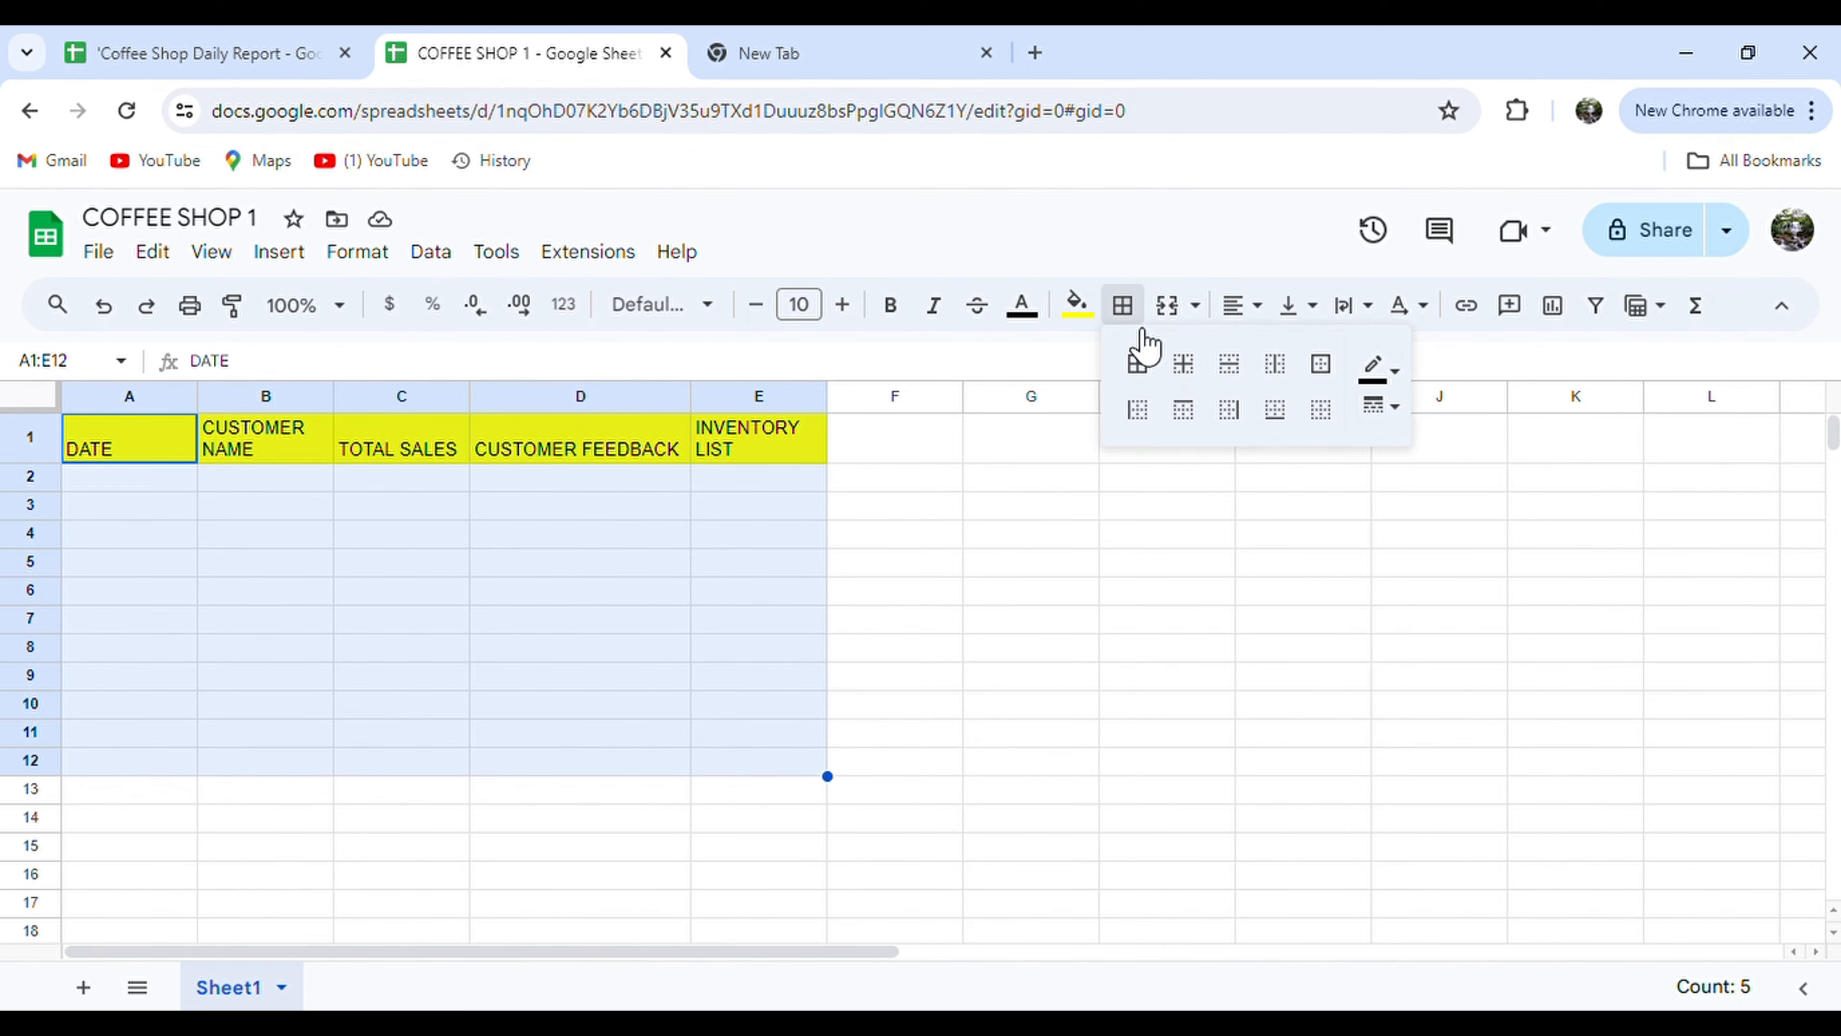
{"action": "left_click", "coordinate": [1137, 363]}
{"action": "left_click", "coordinate": [1000, 535]}
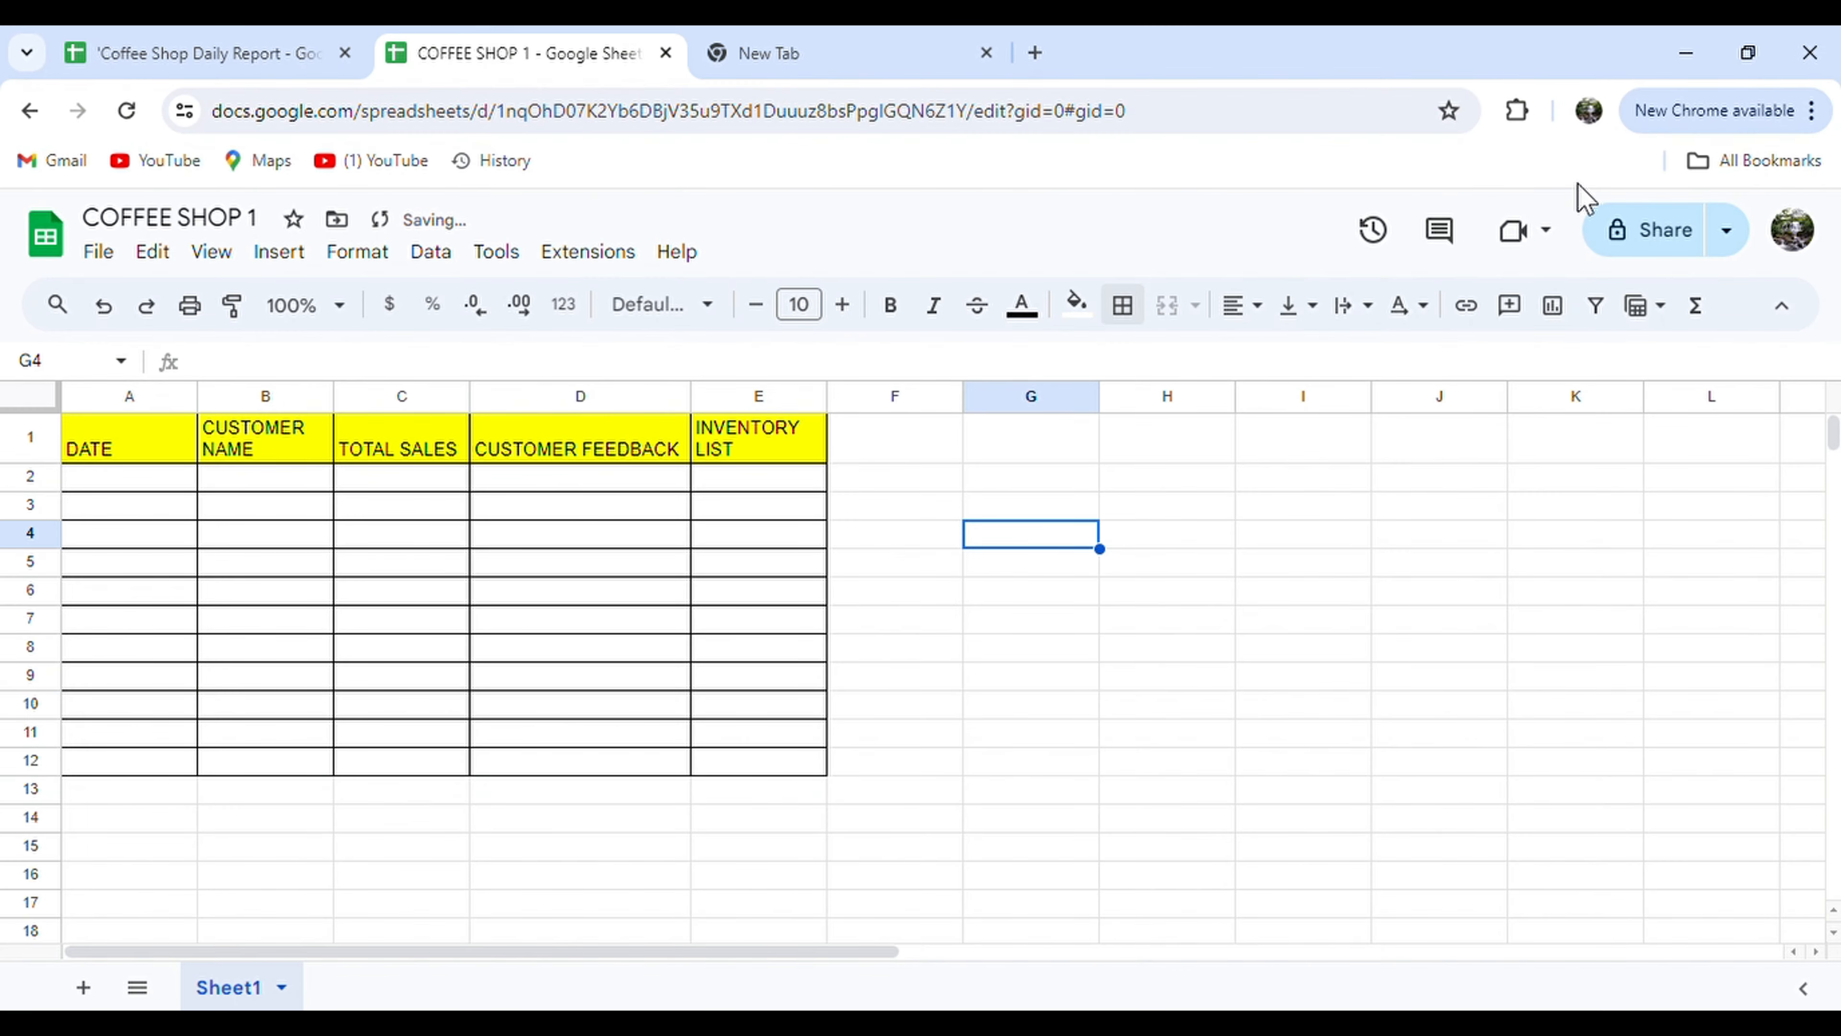
Share COFFEE SHOP 1 with the manager's pasted e-mail address as Editor.
{"action": "left_click", "coordinate": [1639, 239]}
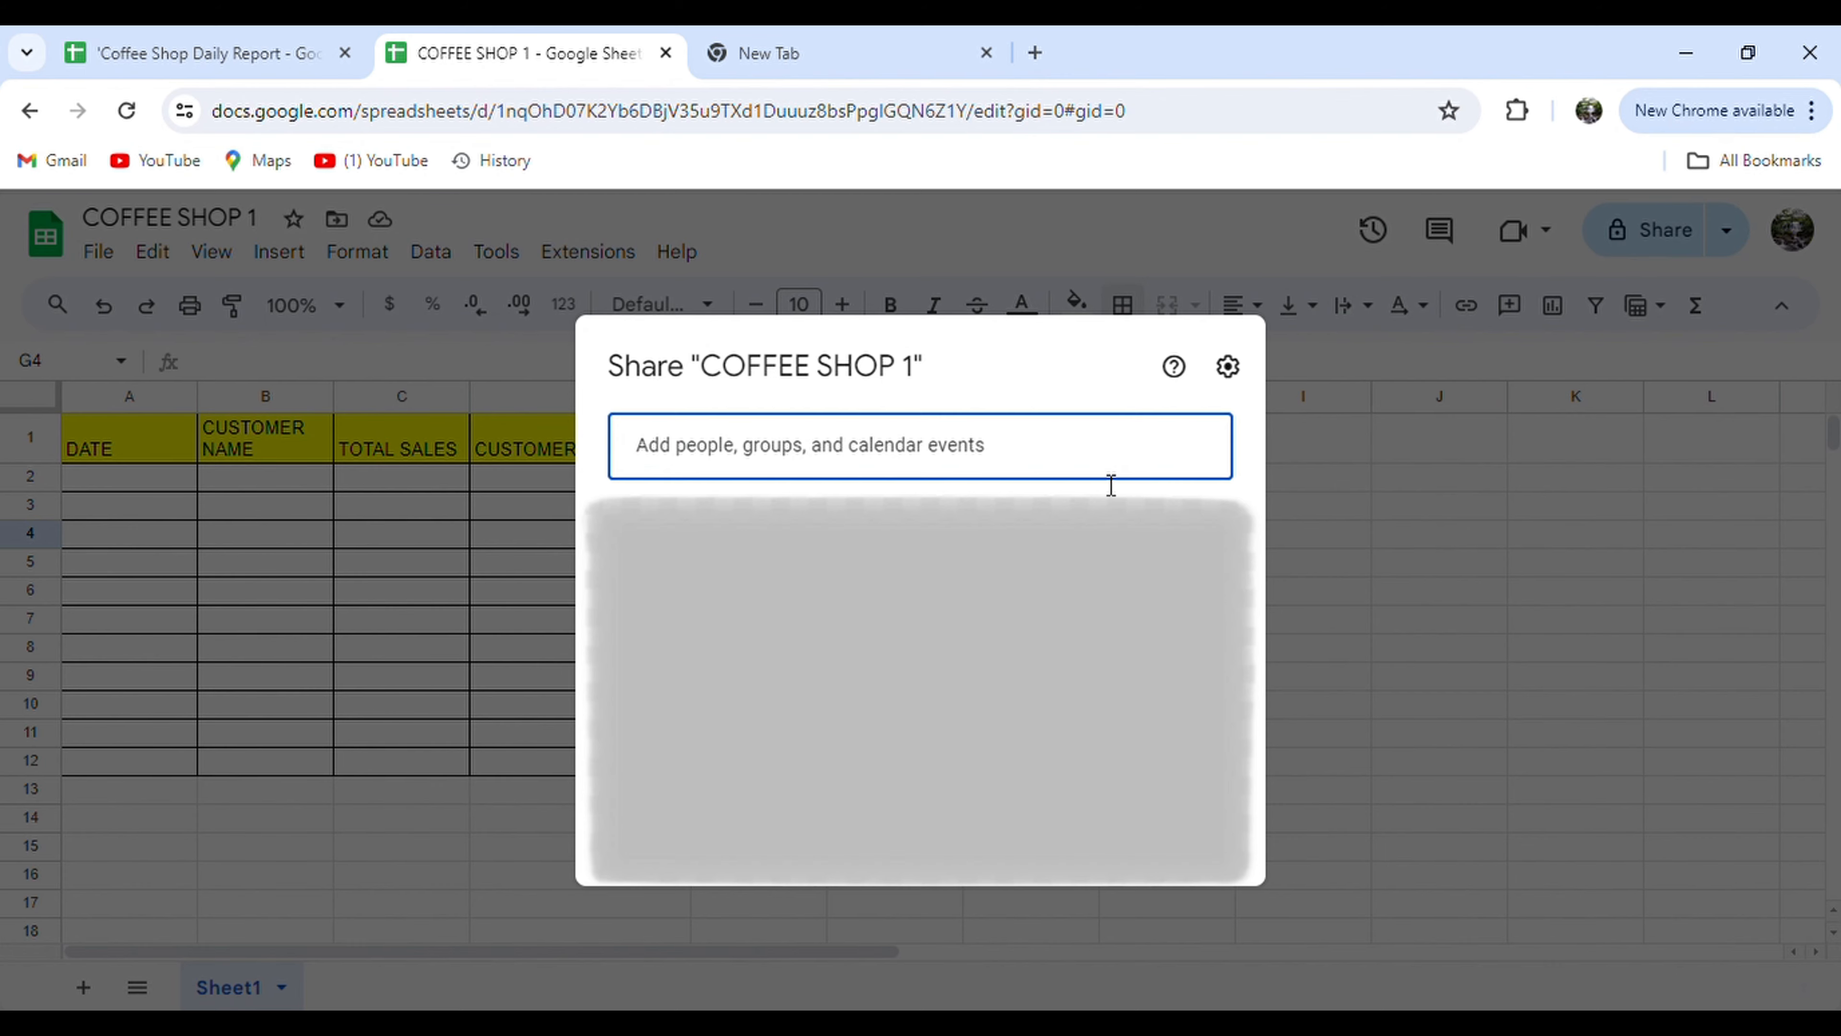
{"action": "key", "text": "ctrl+v"}
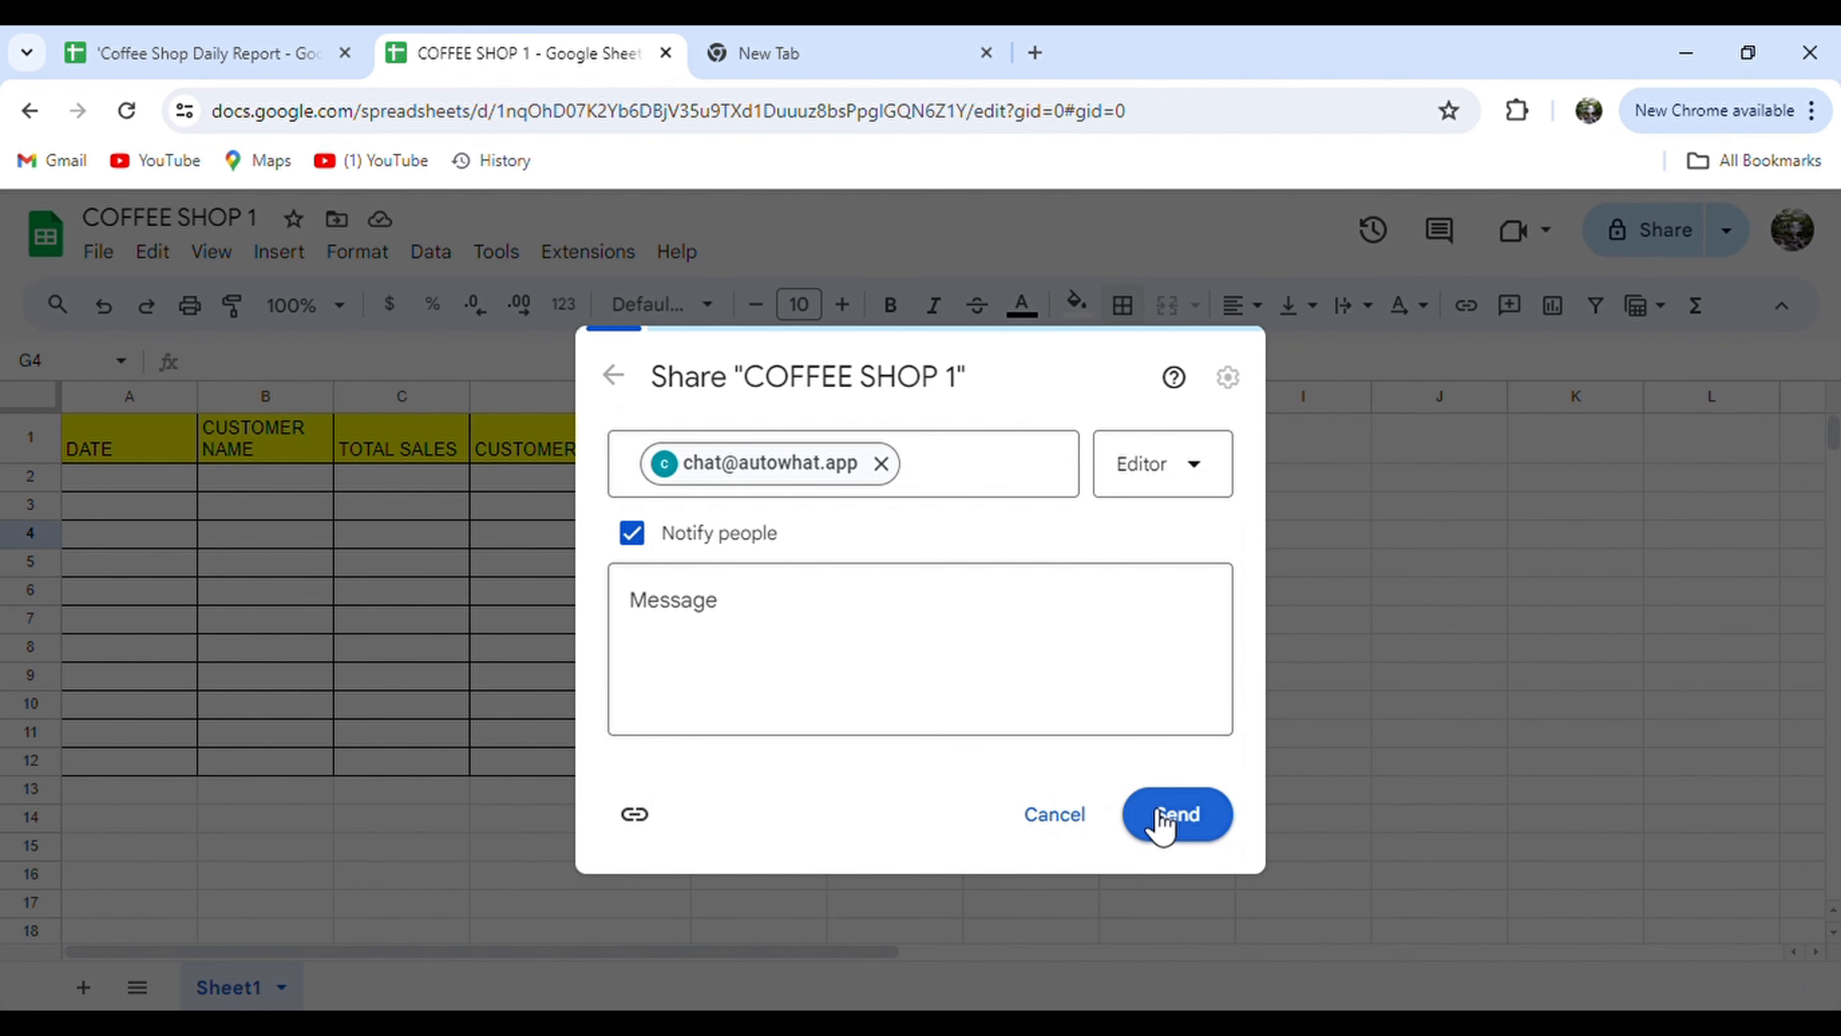
{"action": "left_click", "coordinate": [1161, 823]}
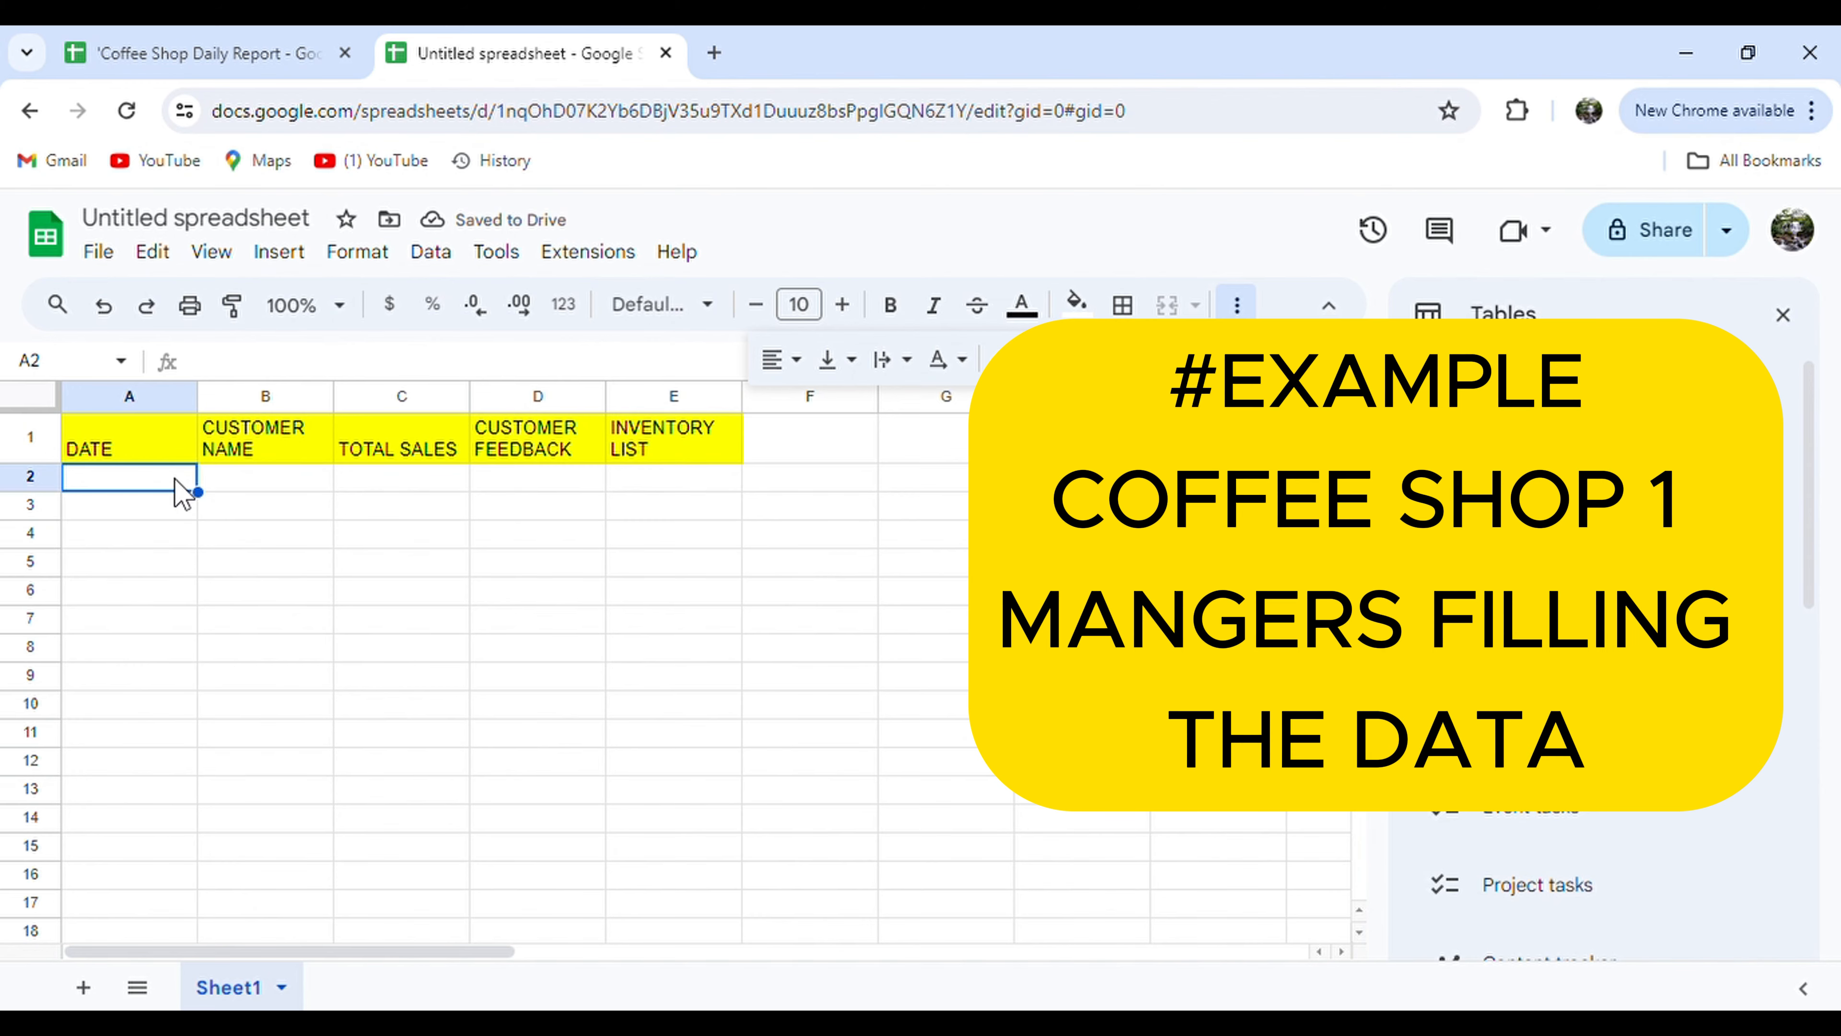
Enter date 28/06/2024, $400 total sales and inventory 50 in row 2.
{"action": "type", "text": "28/0"}
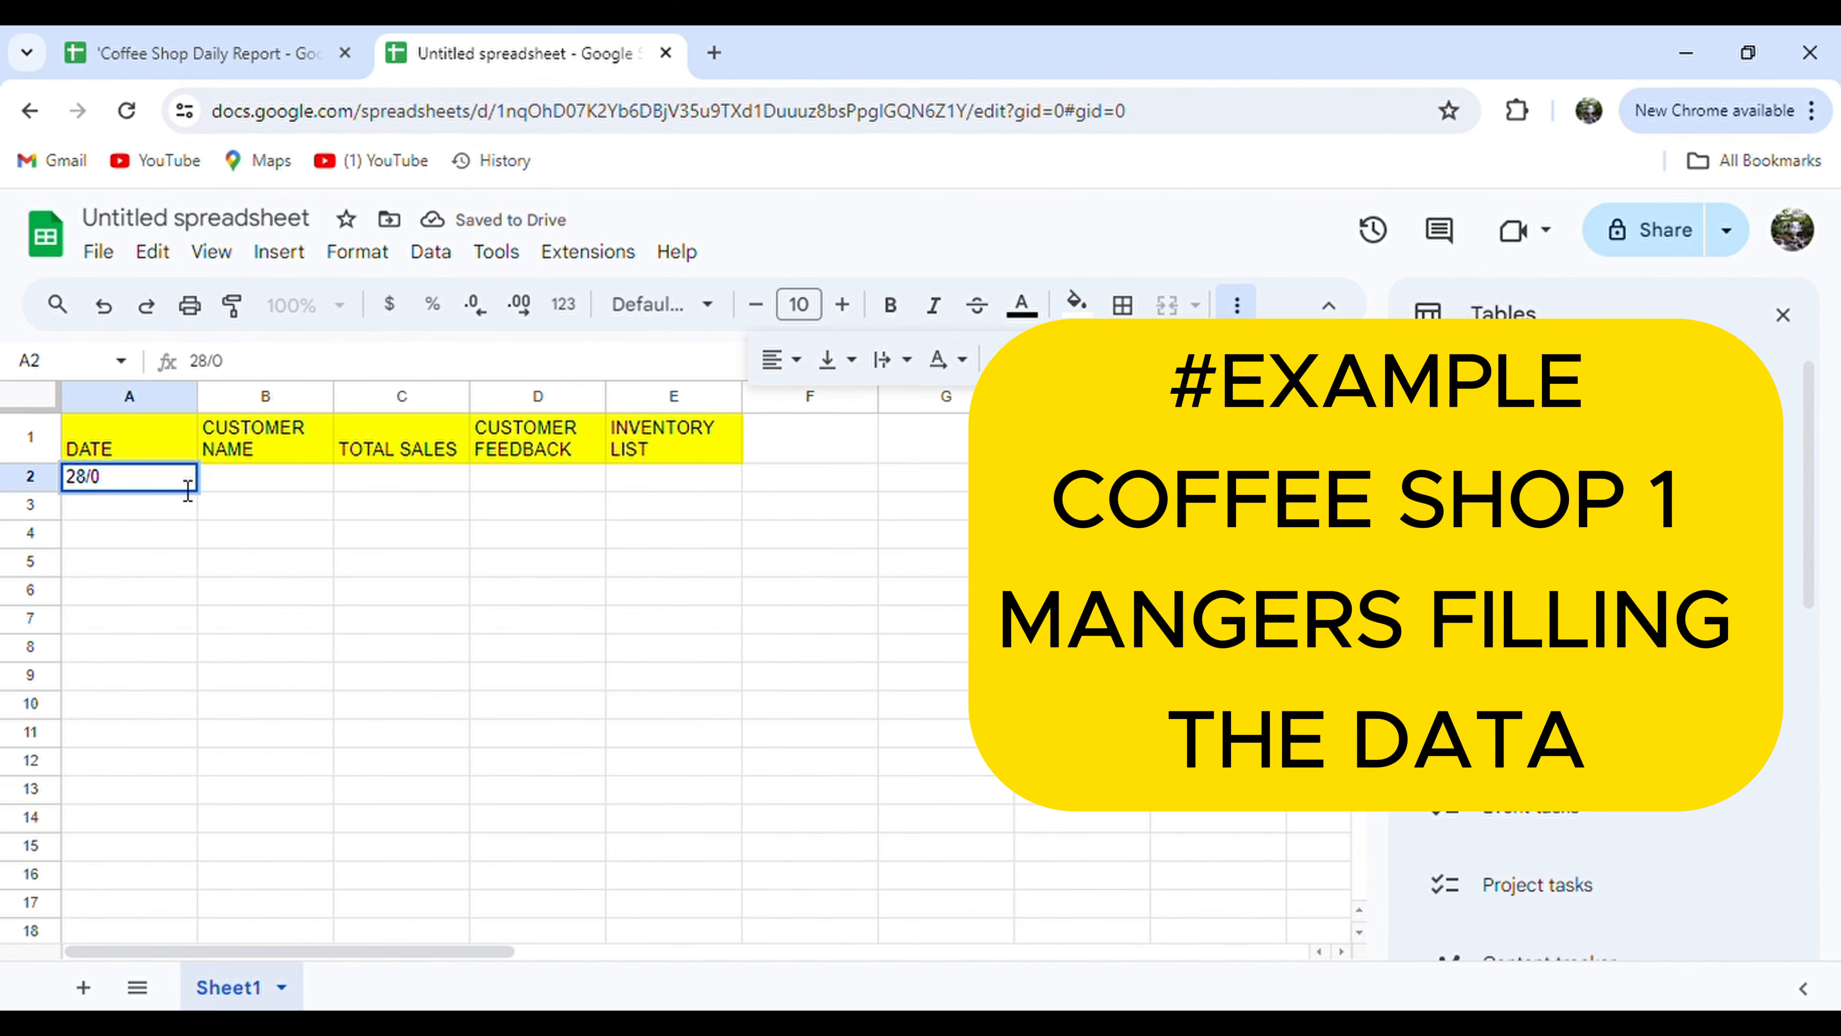
{"action": "type", "text": "6/2024"}
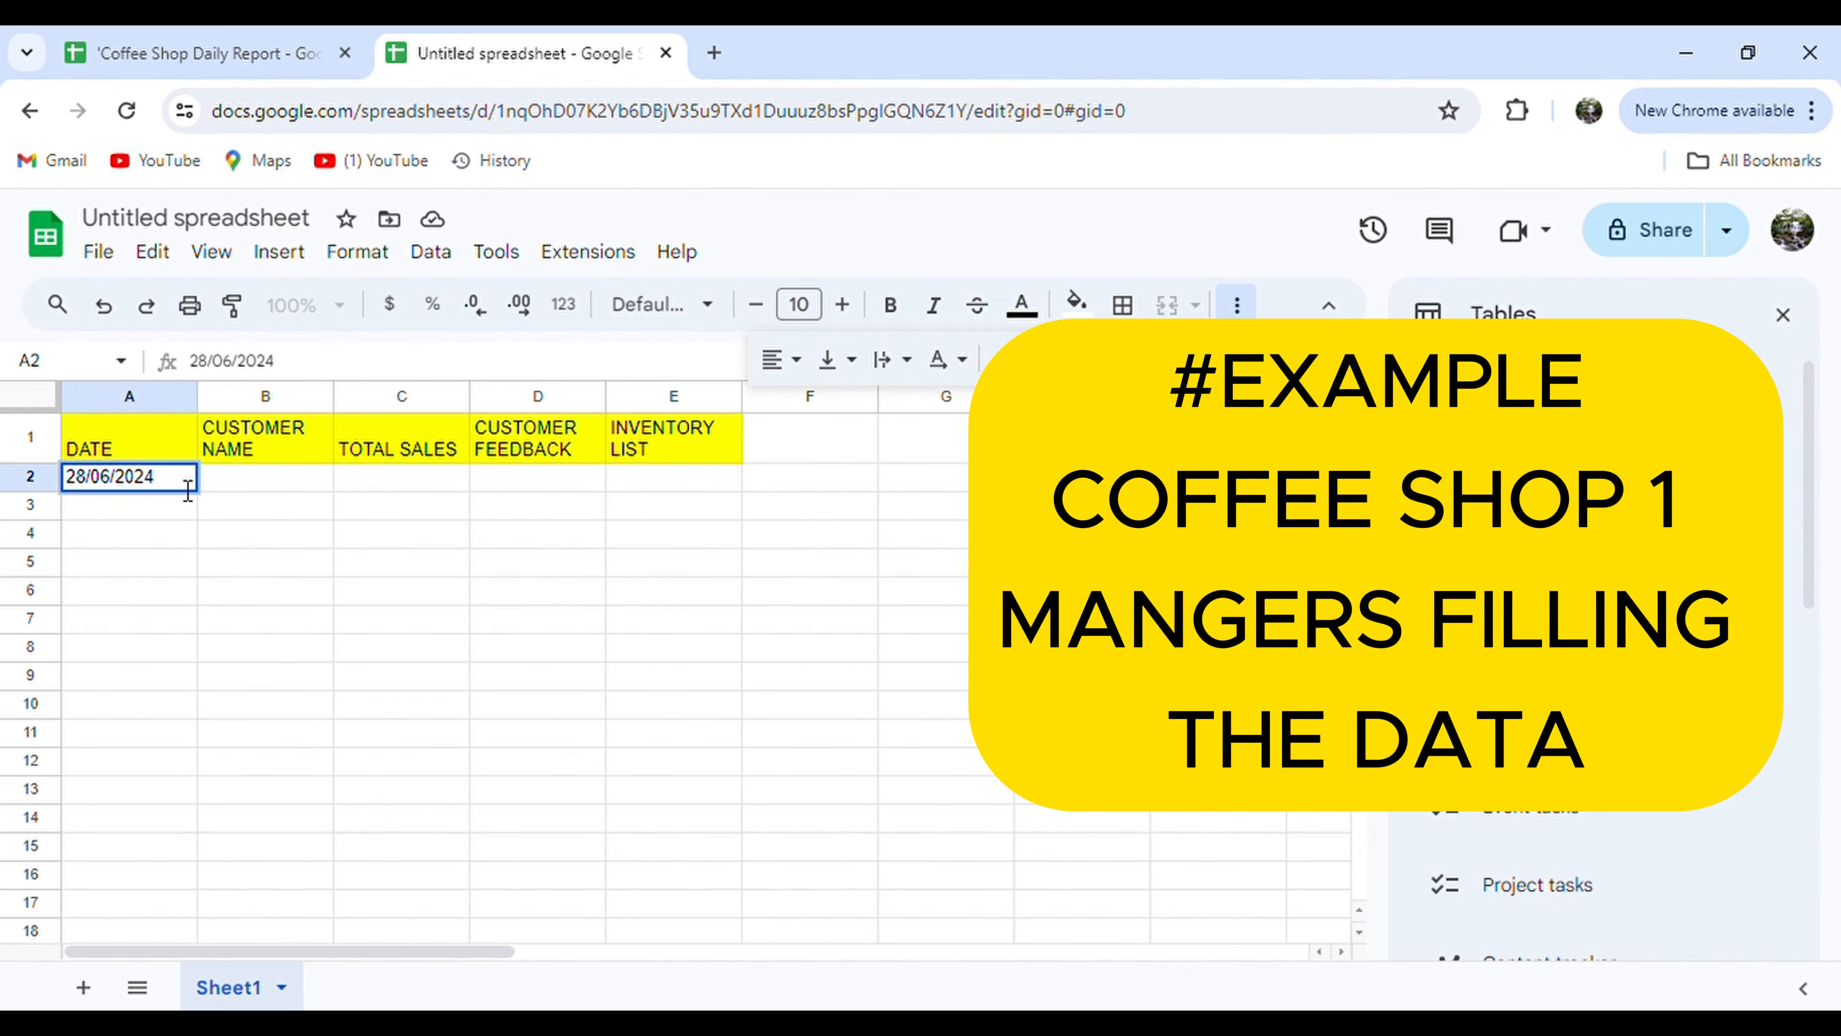
{"action": "key", "text": "Tab"}
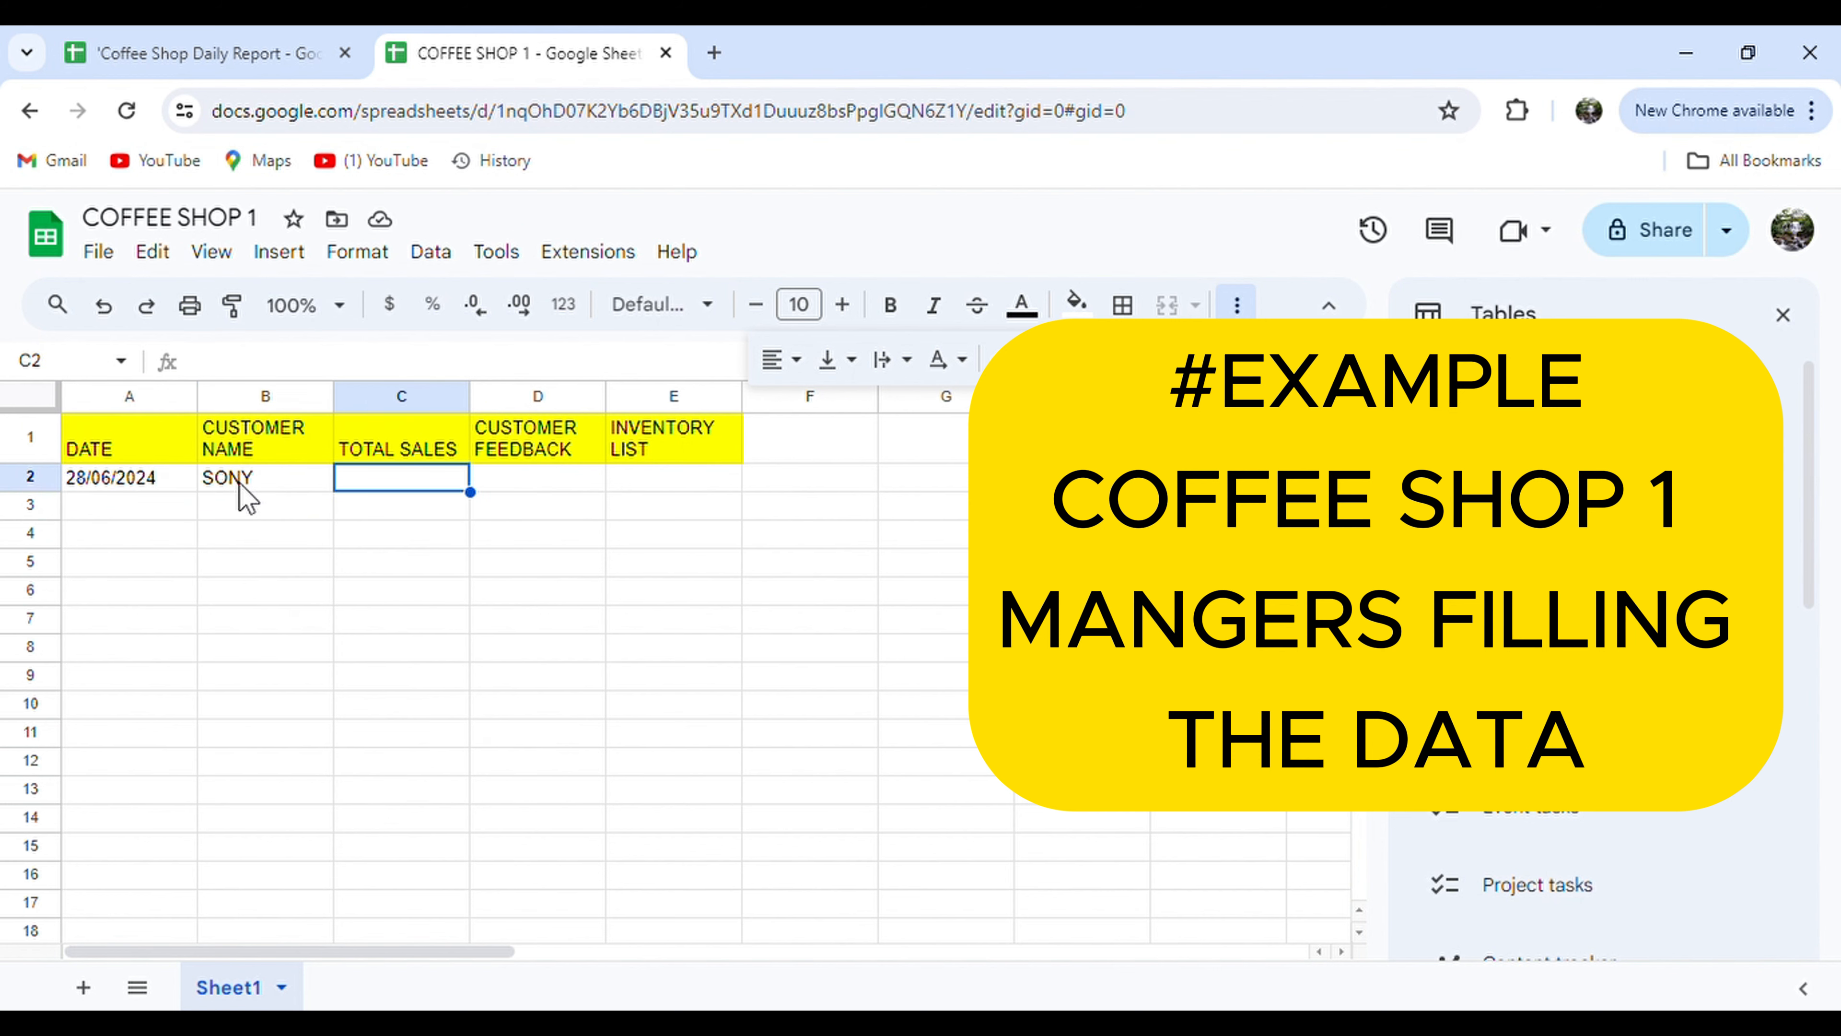
{"action": "type", "text": "$400"}
{"action": "key", "text": "Tab"}
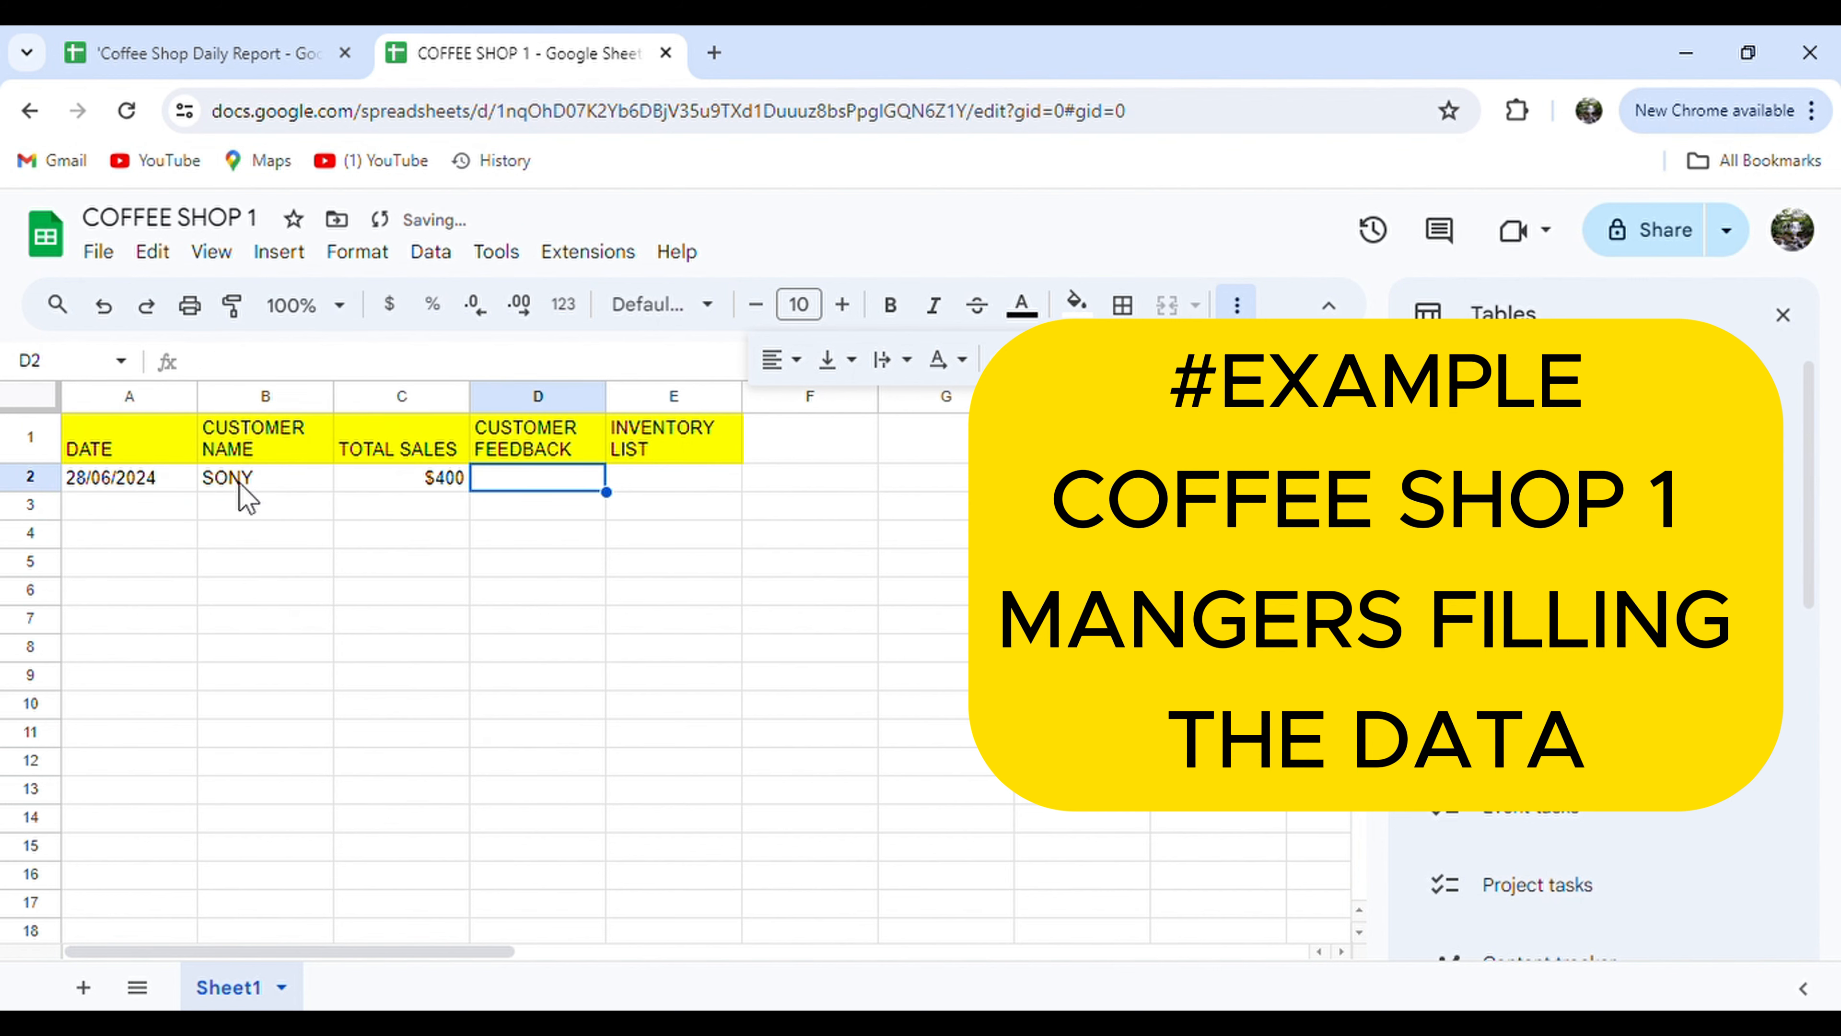
{"action": "key", "text": "Tab"}
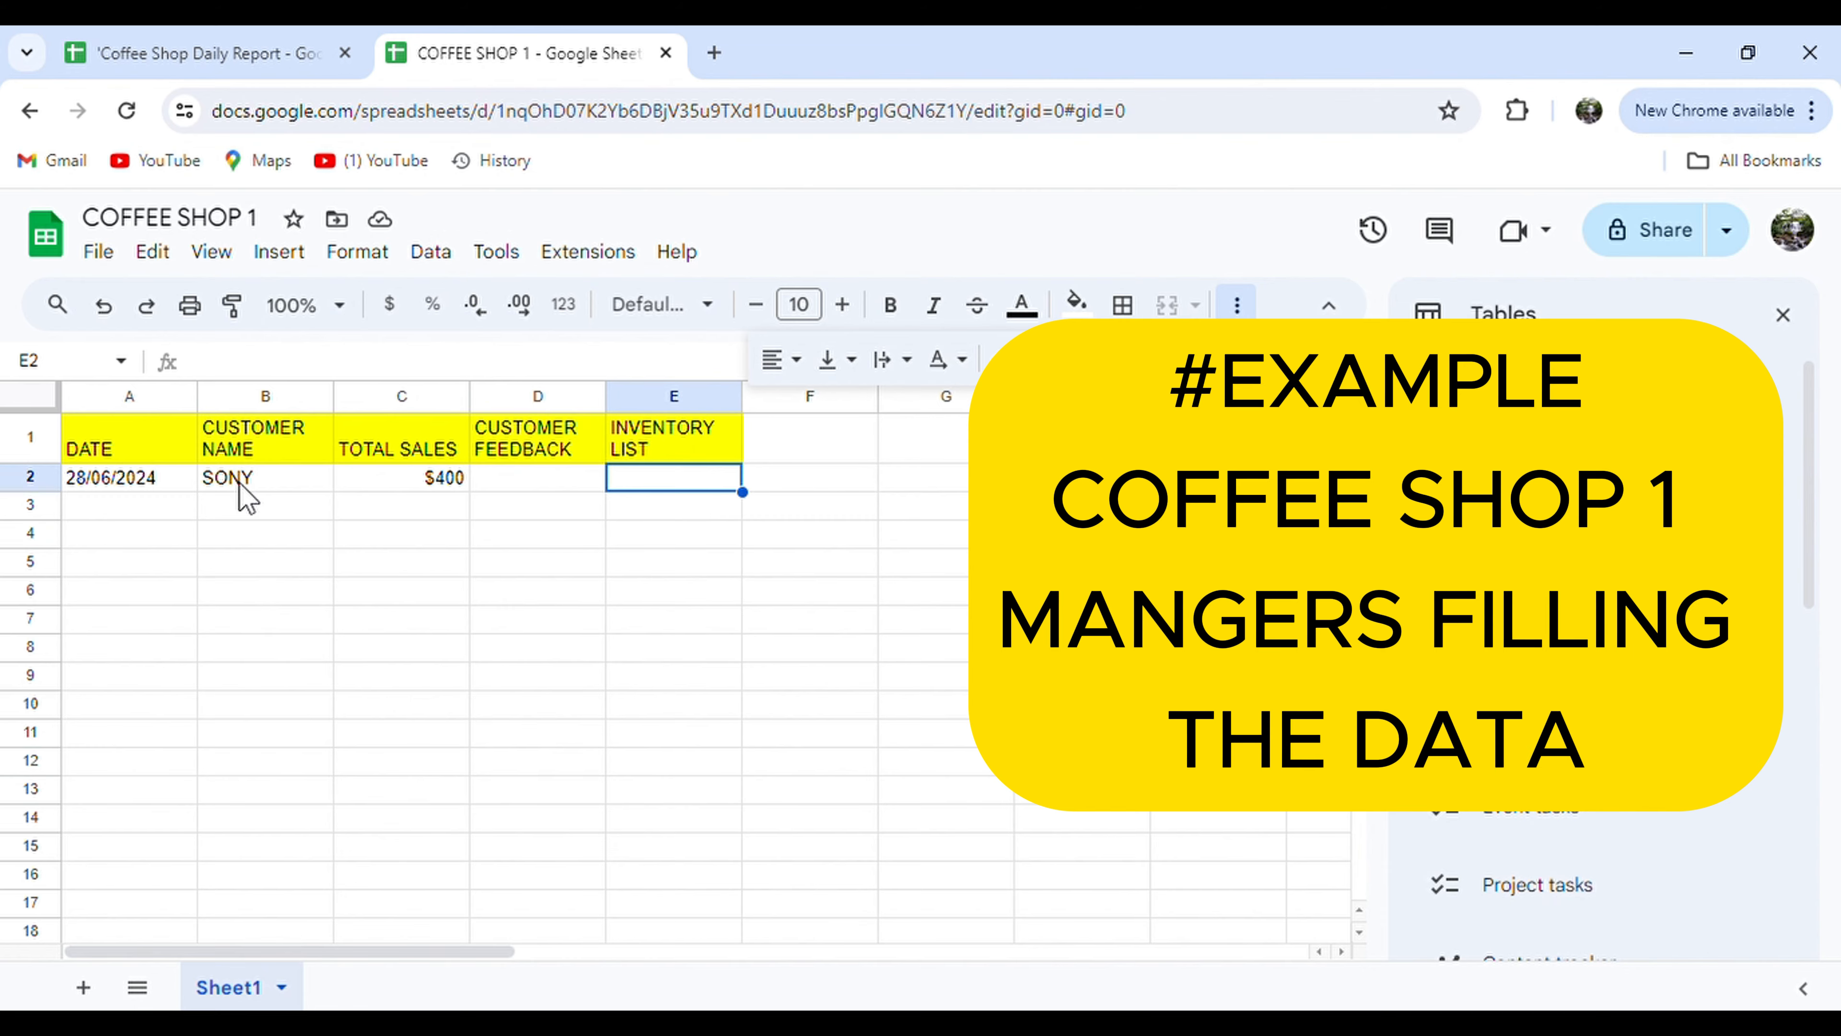
{"action": "type", "text": "50"}
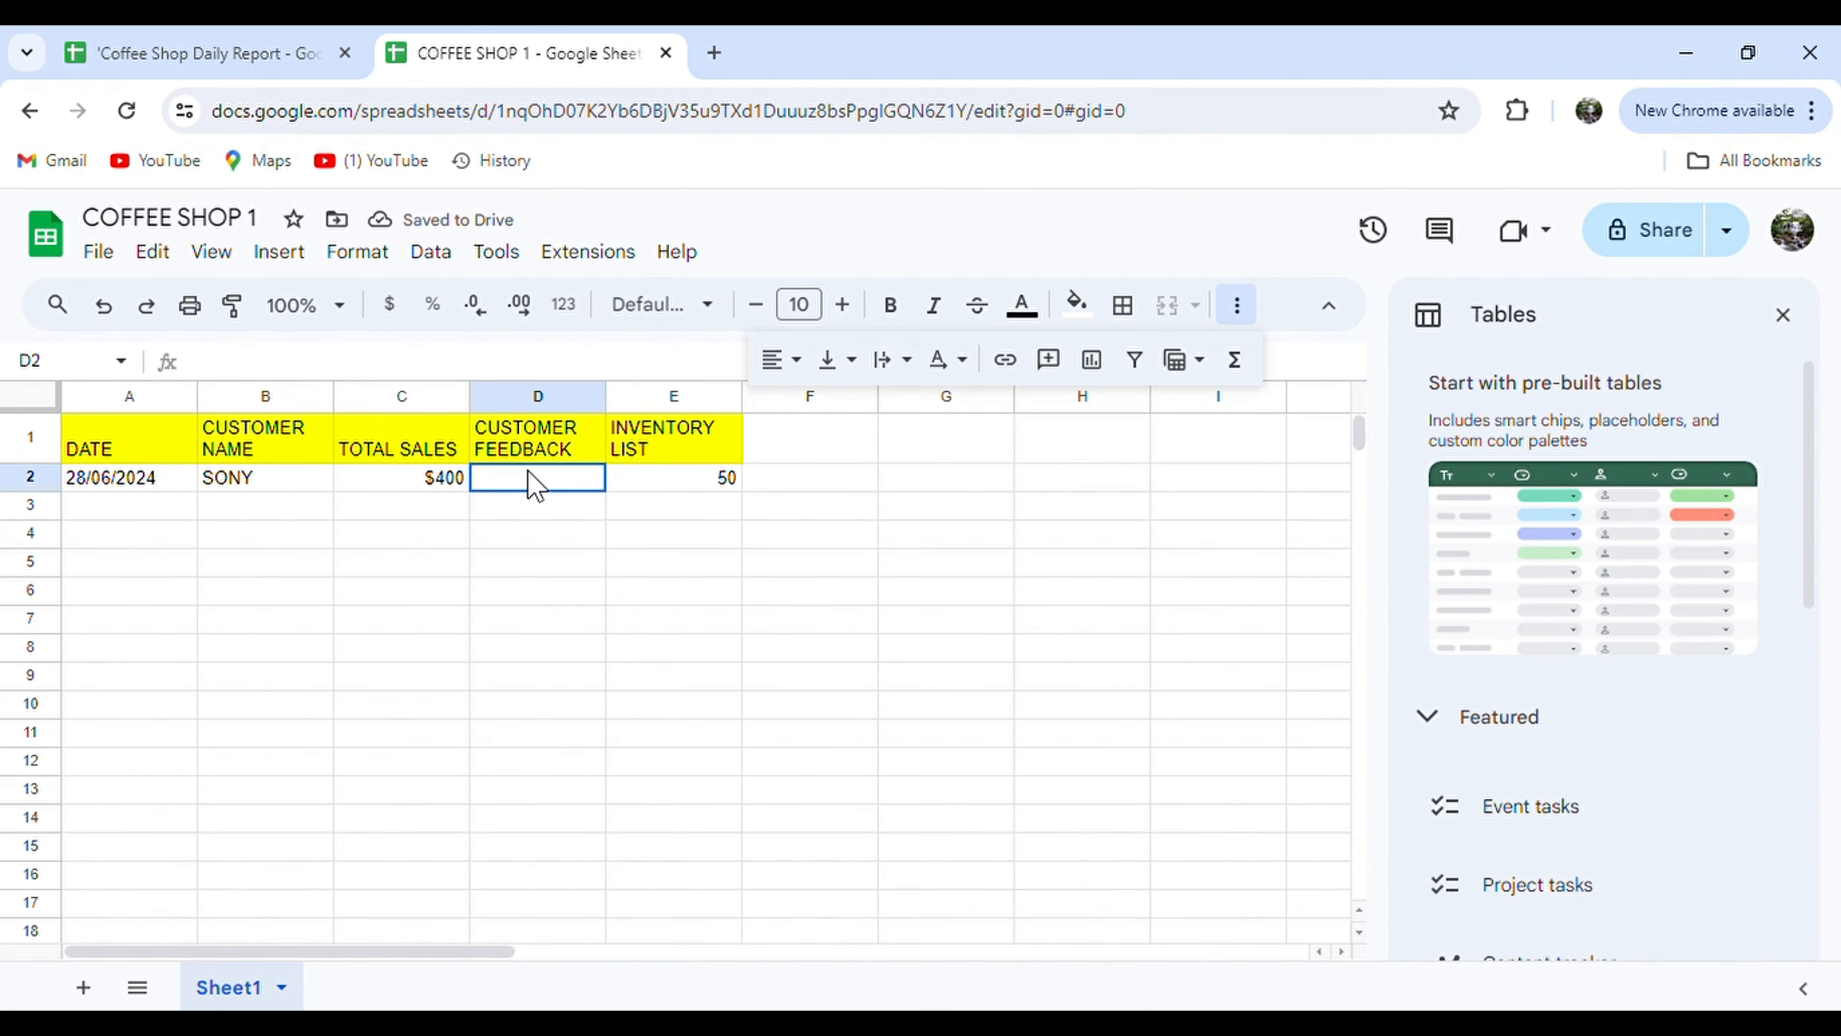
Start a dropdown validation rule on D2:D14 with EXCELLENT as the first option.
{"action": "left_click_drag", "start_coordinate": [526, 481], "coordinate": [554, 823]}
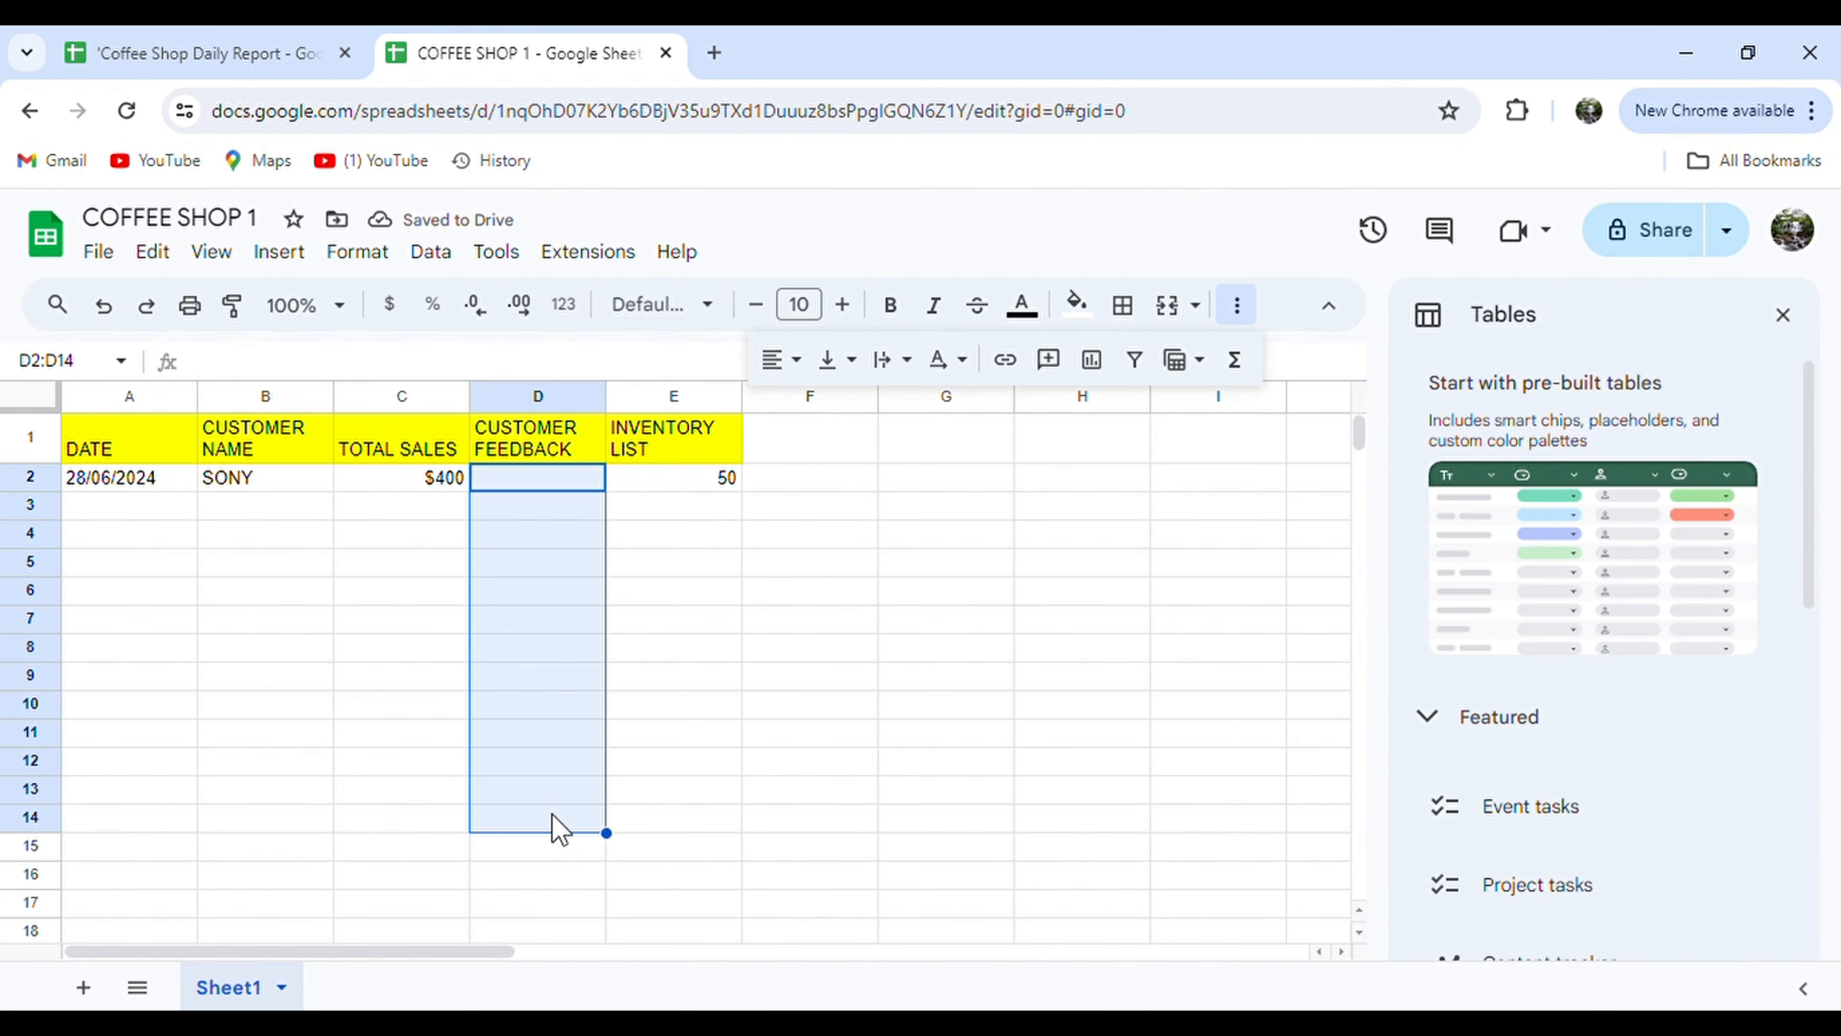
{"action": "left_click", "coordinate": [462, 262]}
{"action": "left_click", "coordinate": [617, 841]}
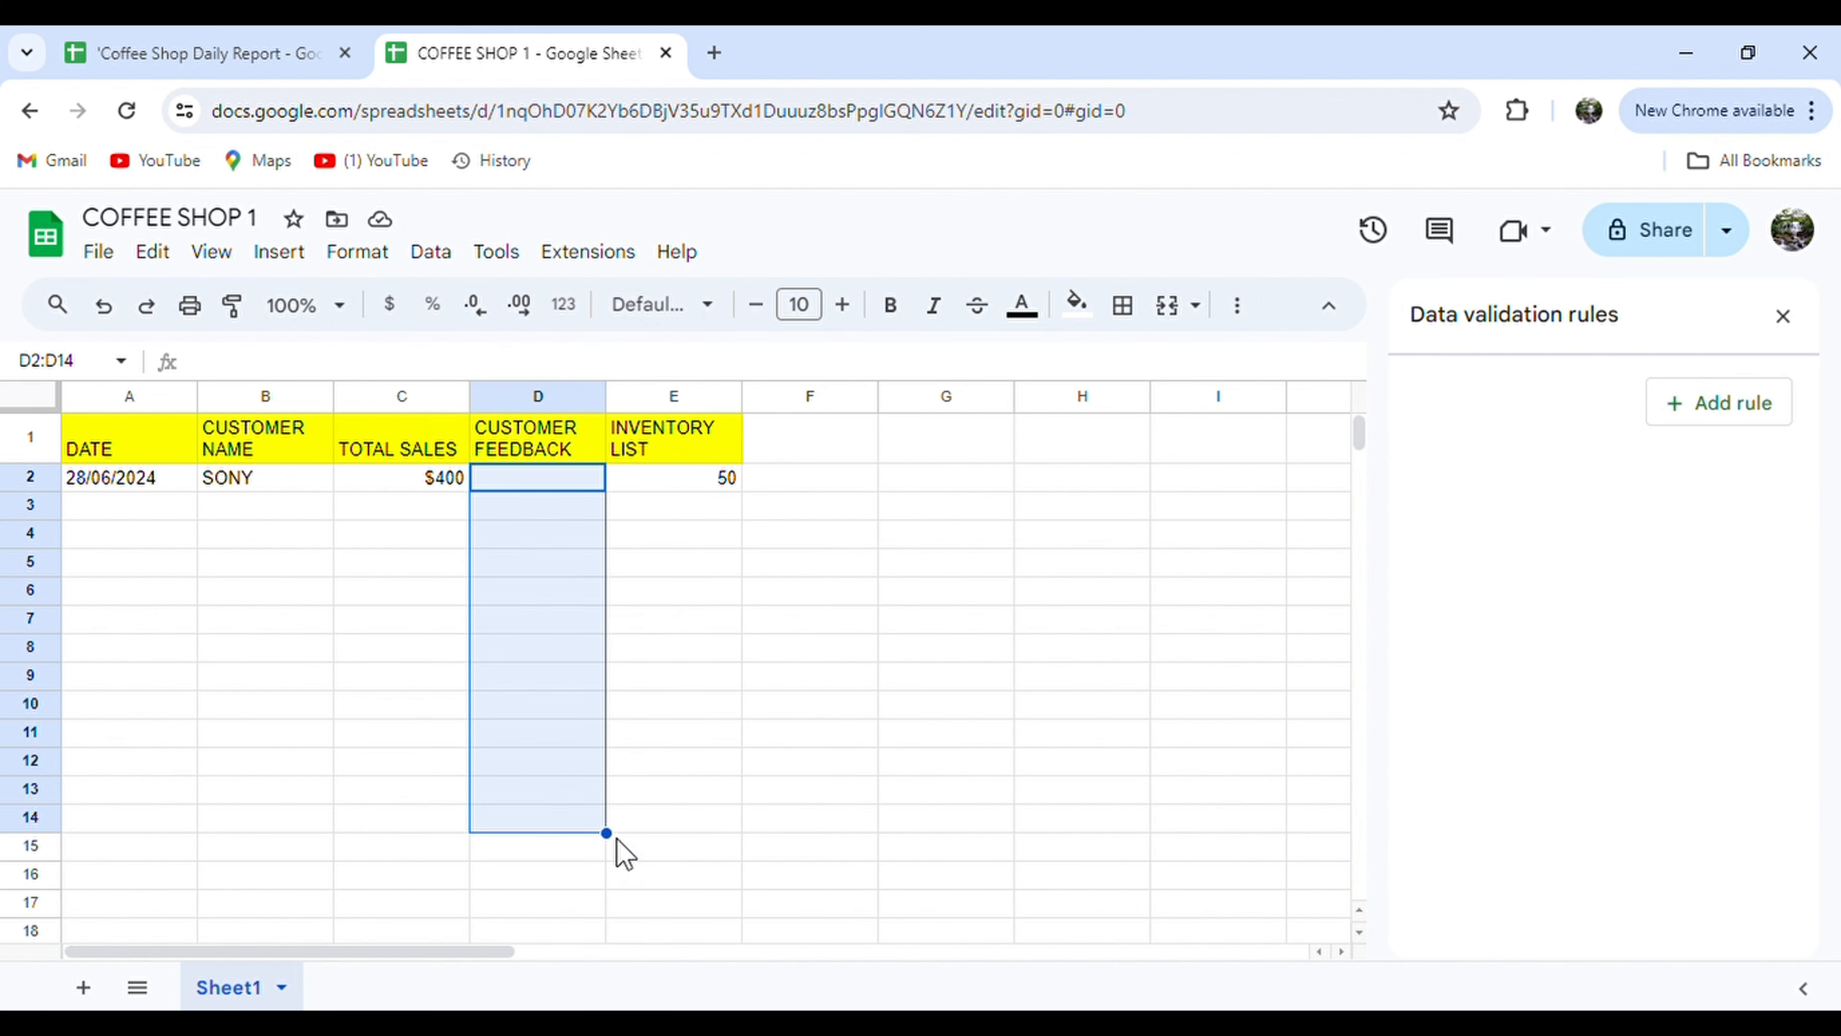
{"action": "left_click", "coordinate": [1697, 403]}
{"action": "left_click_drag", "start_coordinate": [1612, 638], "coordinate": [1508, 638]}
{"action": "type", "text": "E"}
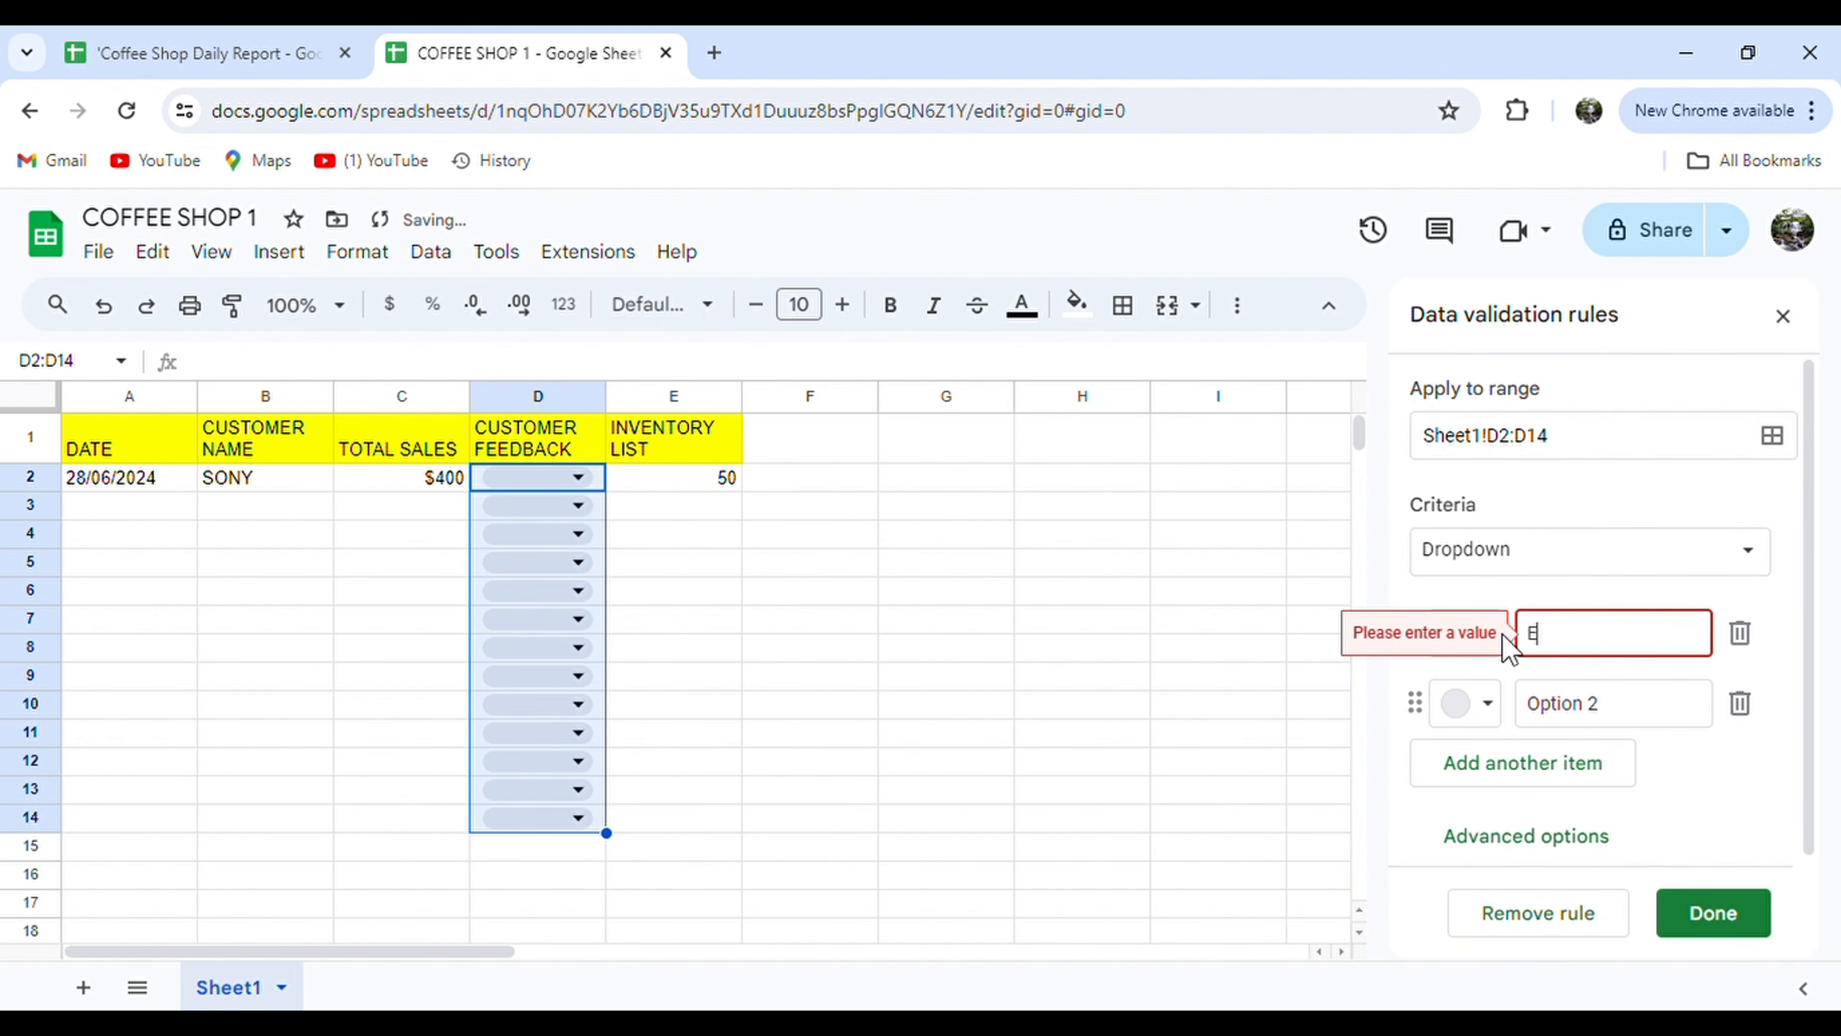
{"action": "type", "text": "XCELLENT"}
{"action": "left_click", "coordinate": [1670, 712]}
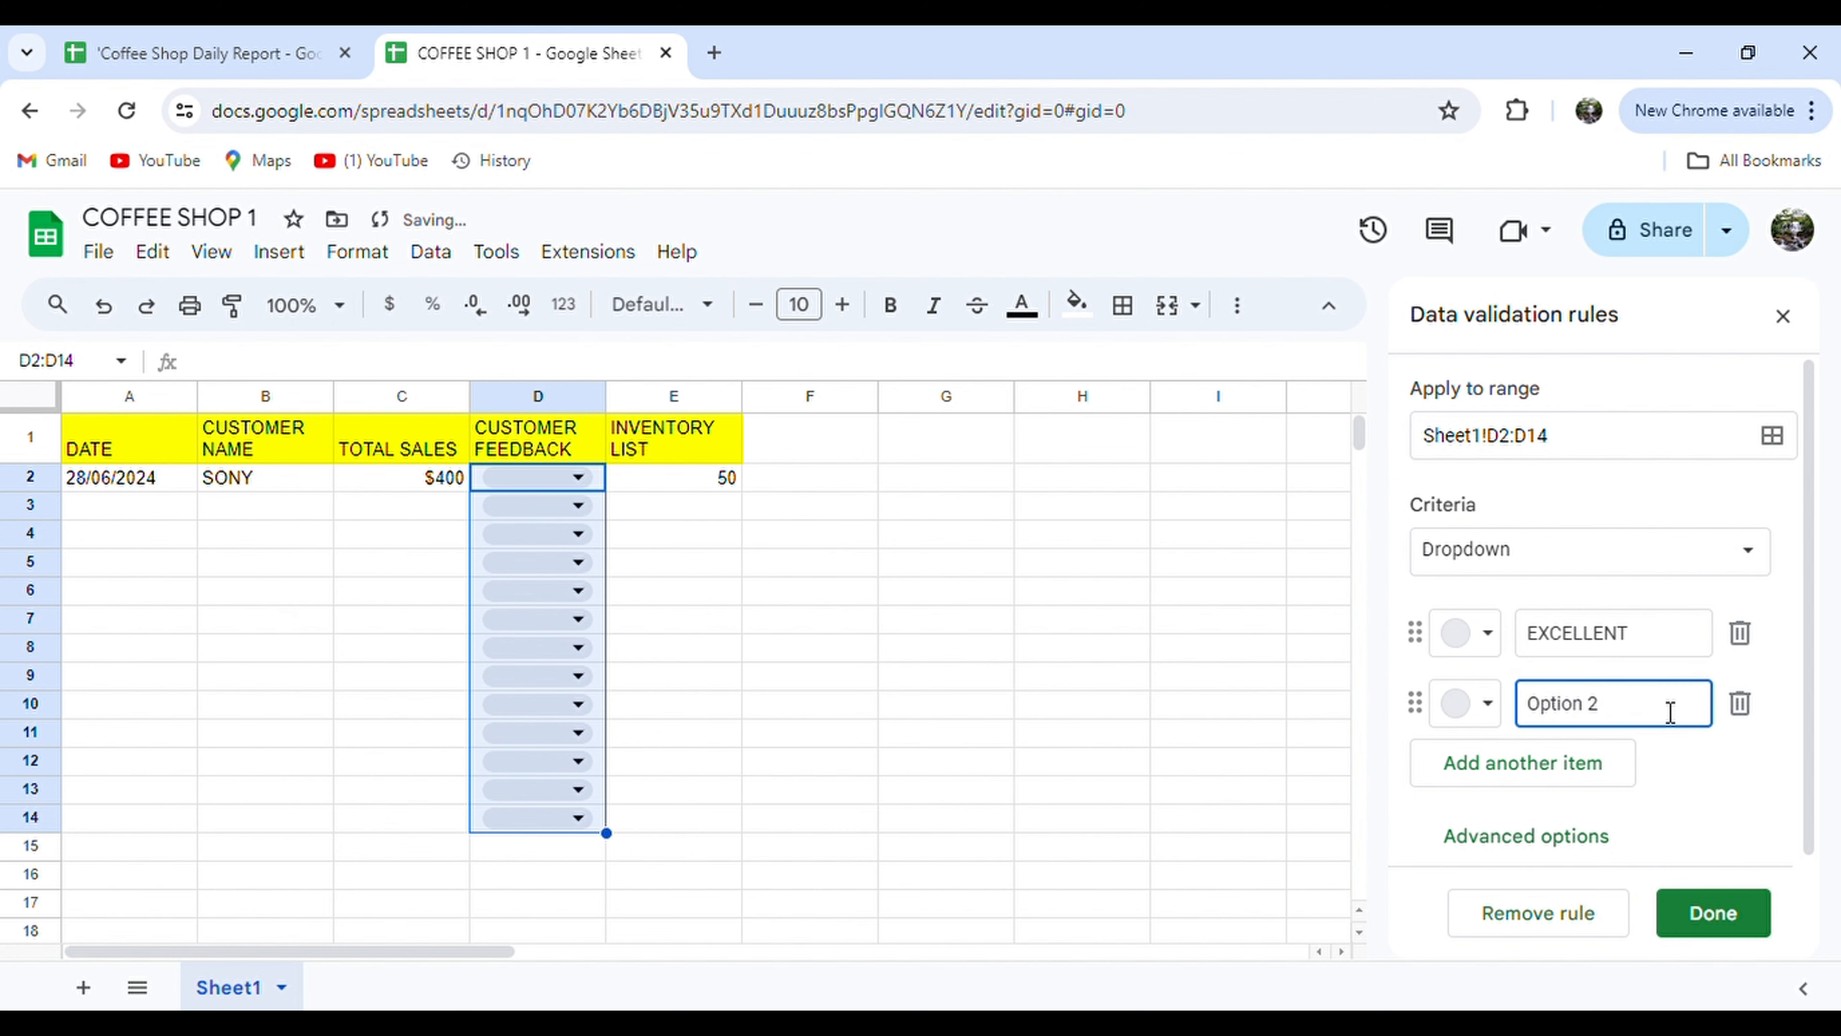
Add GOOD, FAIR and POOR as the remaining dropdown options.
{"action": "left_click_drag", "start_coordinate": [1593, 707], "coordinate": [1576, 715]}
{"action": "triple_click", "coordinate": [1628, 711]}
{"action": "key", "text": "BackSpace"}
{"action": "type", "text": "GOOD"}
{"action": "left_click", "coordinate": [1598, 775]}
{"action": "type", "text": "FAIR"}
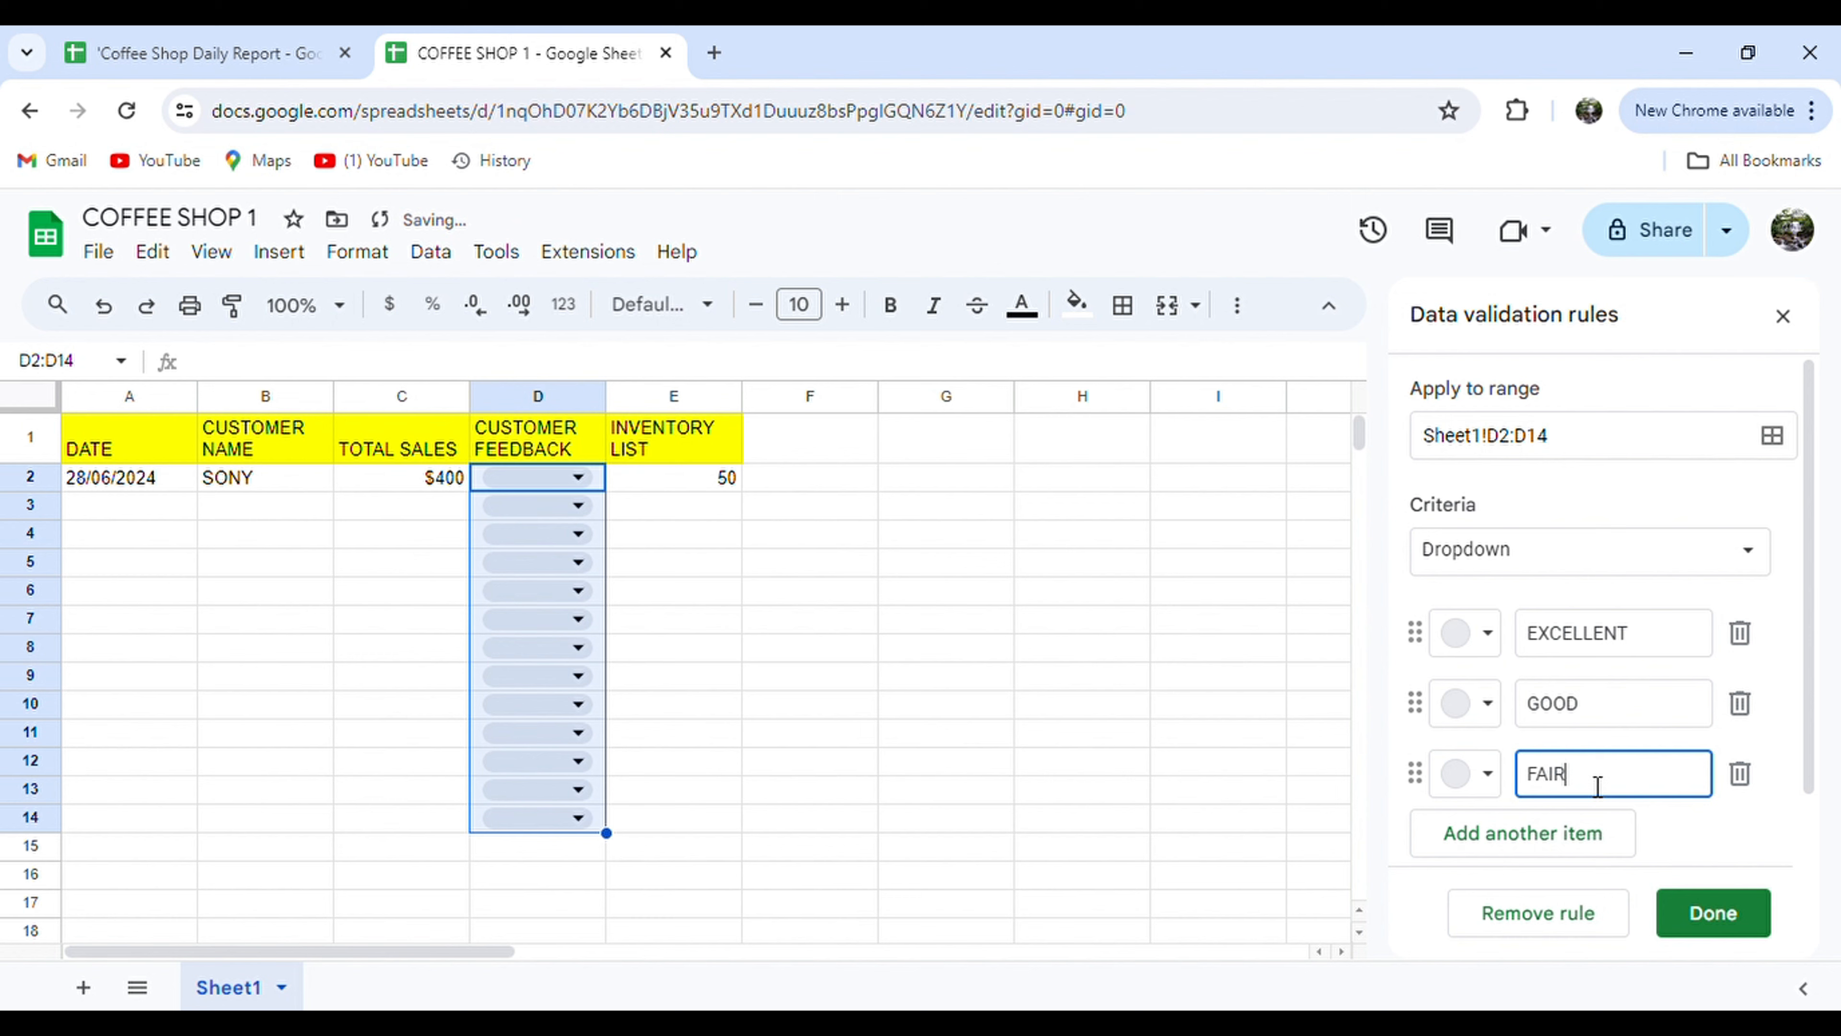
{"action": "scroll", "coordinate": [1598, 787], "scroll_direction": "down", "scroll_amount": 1}
{"action": "left_click", "coordinate": [1595, 774]}
{"action": "type", "text": "POOR"}
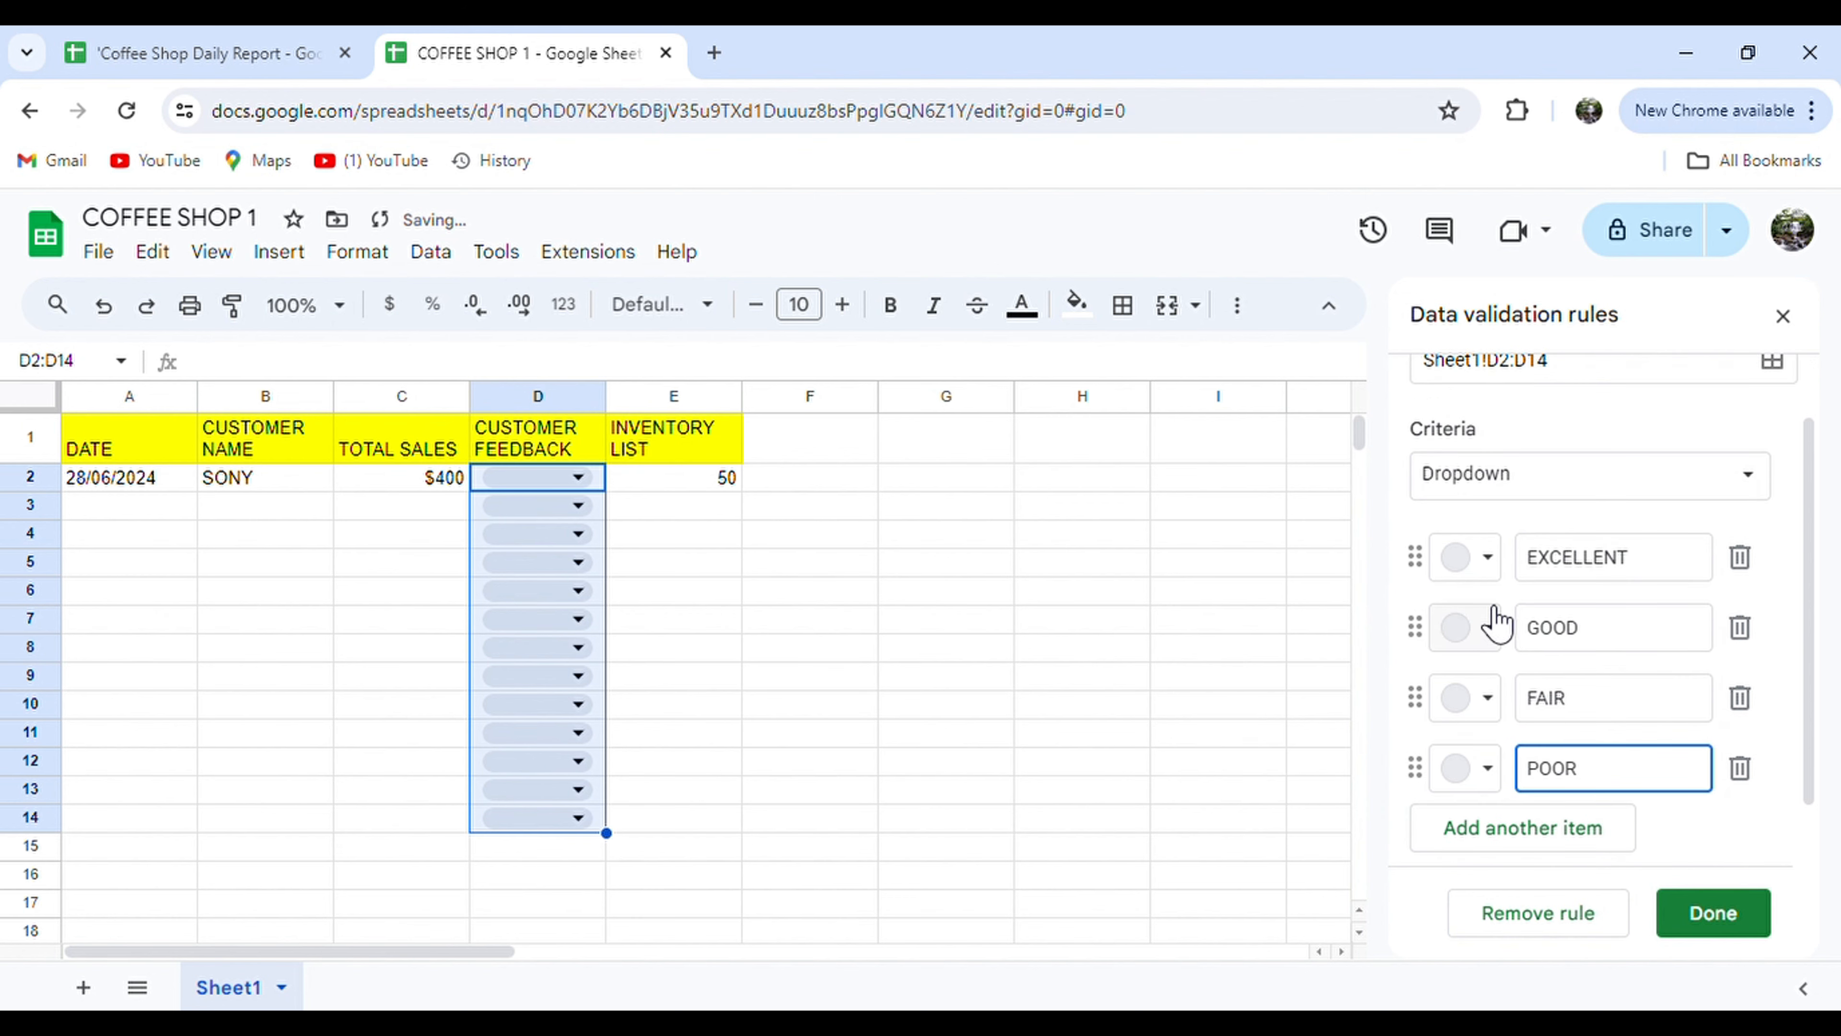
Colour EXCELLENT dark green, GOOD light green, FAIR pale yellow, POOR red, and save the rule.
{"action": "left_click", "coordinate": [1478, 557]}
{"action": "left_click", "coordinate": [1651, 699]}
{"action": "left_click", "coordinate": [1475, 628]}
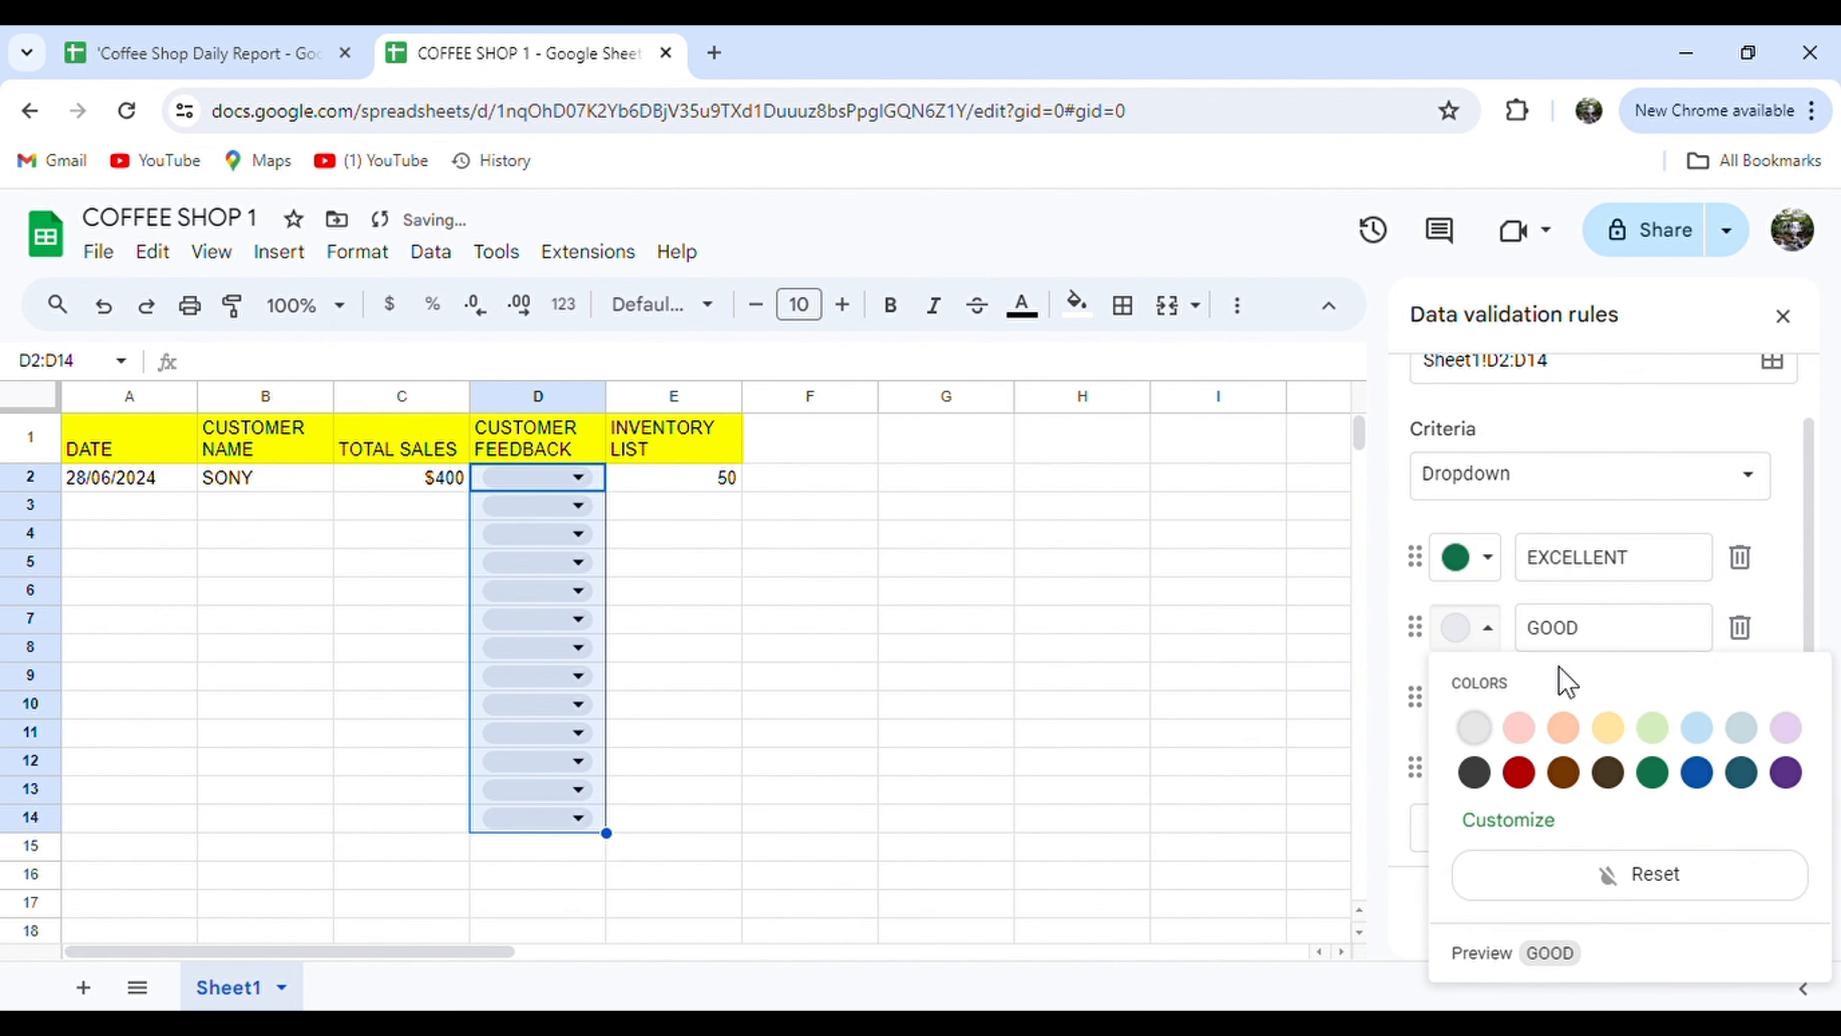
{"action": "left_click", "coordinate": [1647, 724]}
{"action": "left_click", "coordinate": [1472, 698]}
{"action": "left_click", "coordinate": [1605, 421]}
{"action": "left_click", "coordinate": [1479, 768]}
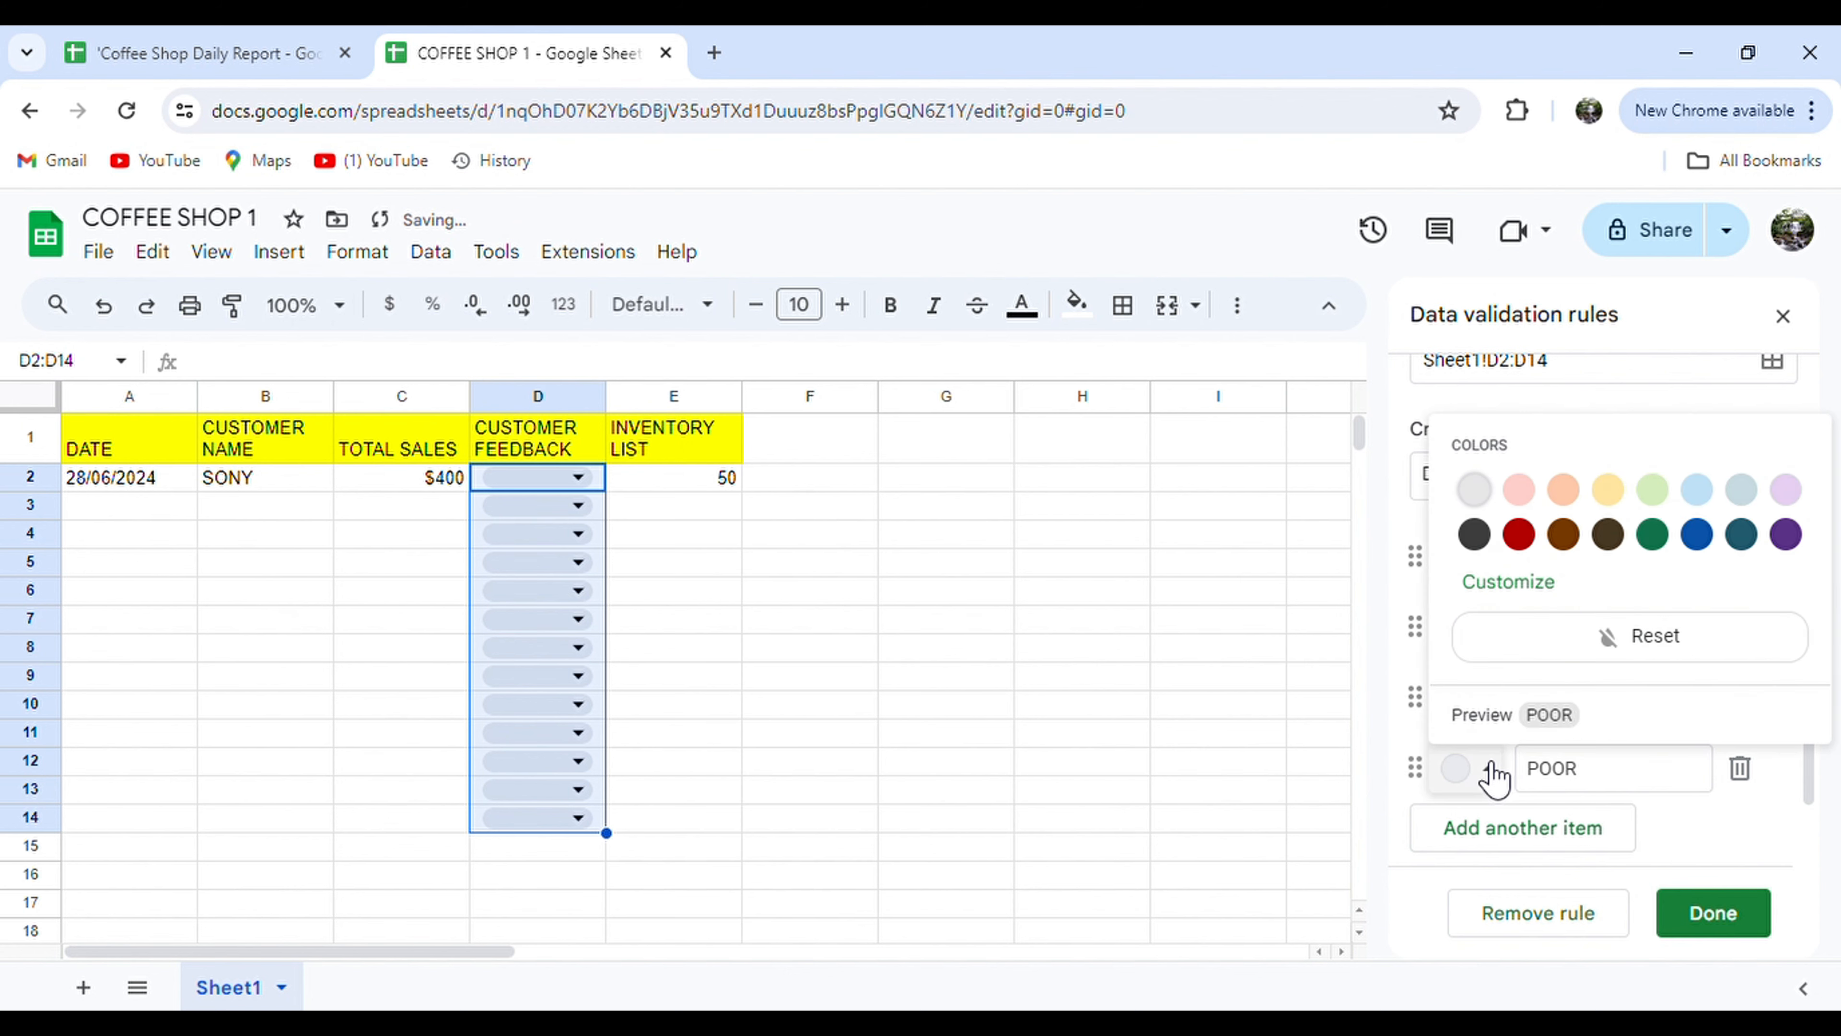
{"action": "left_click", "coordinate": [1520, 535]}
{"action": "left_click", "coordinate": [1735, 928]}
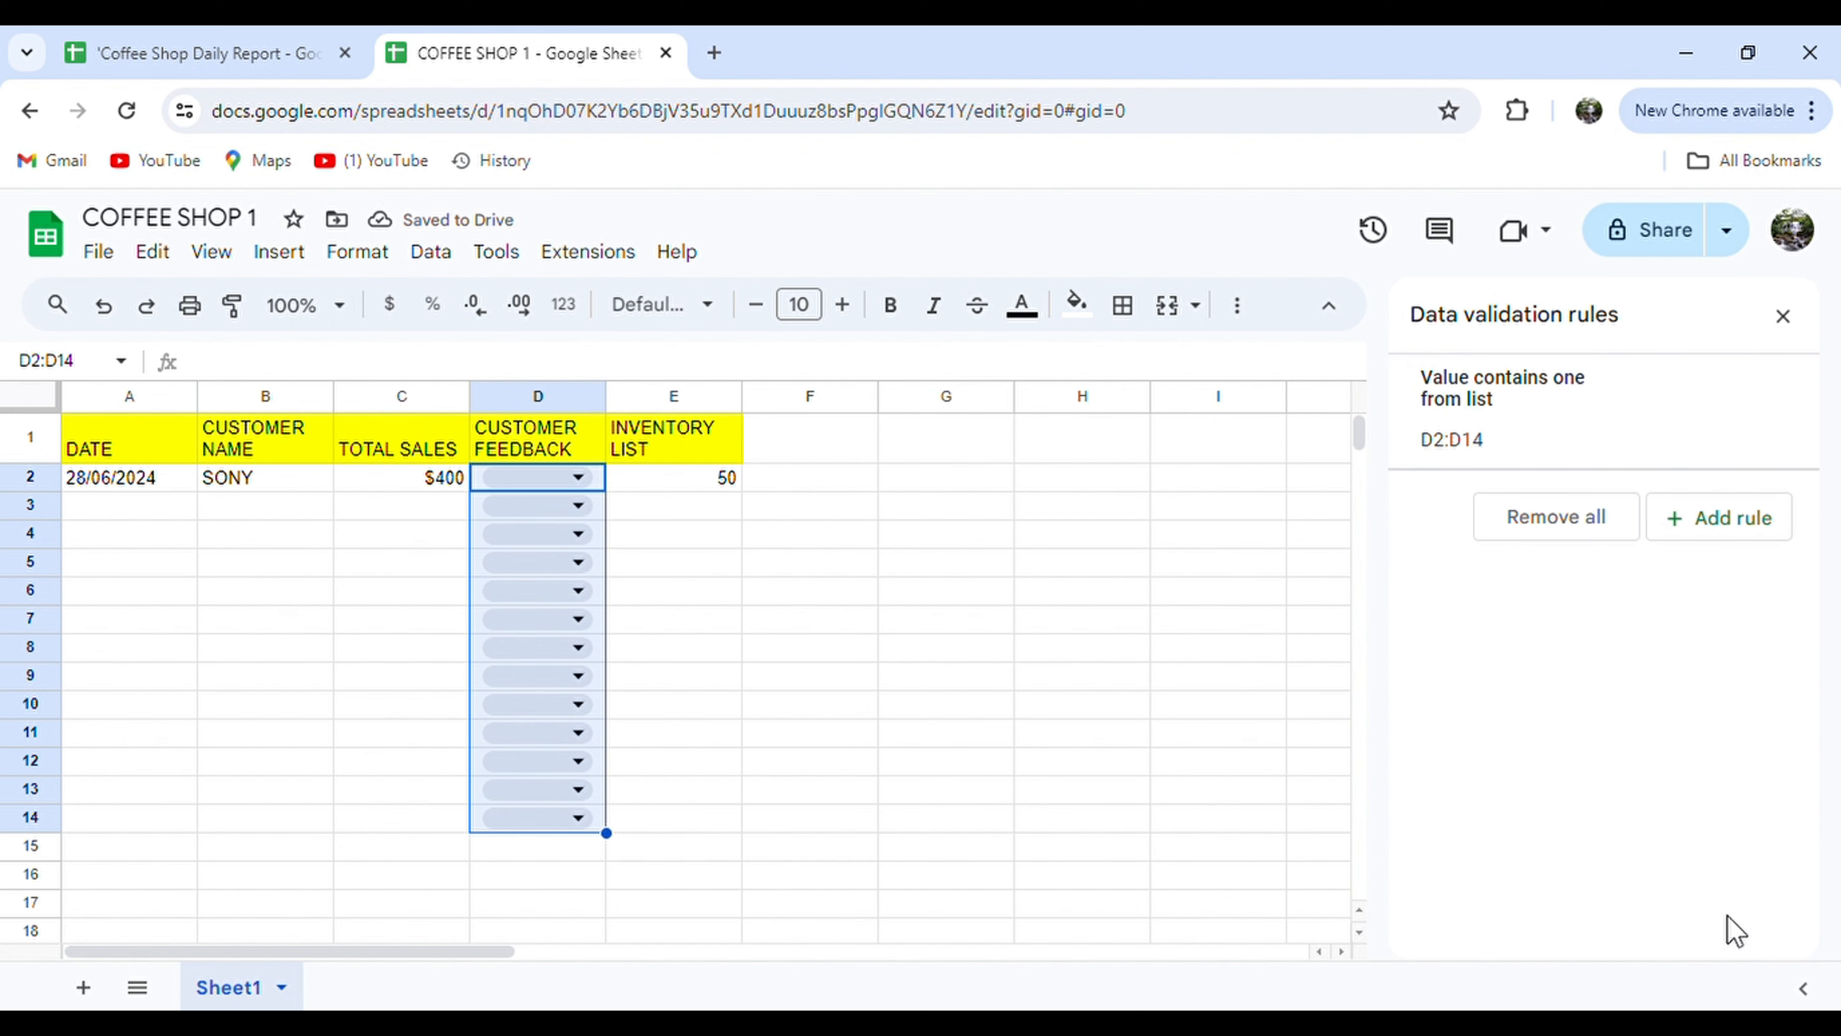
Widen column D and set D2's feedback to EXCELLENT.
{"action": "left_click_drag", "start_coordinate": [606, 396], "coordinate": [690, 396]}
{"action": "left_click", "coordinate": [663, 477]}
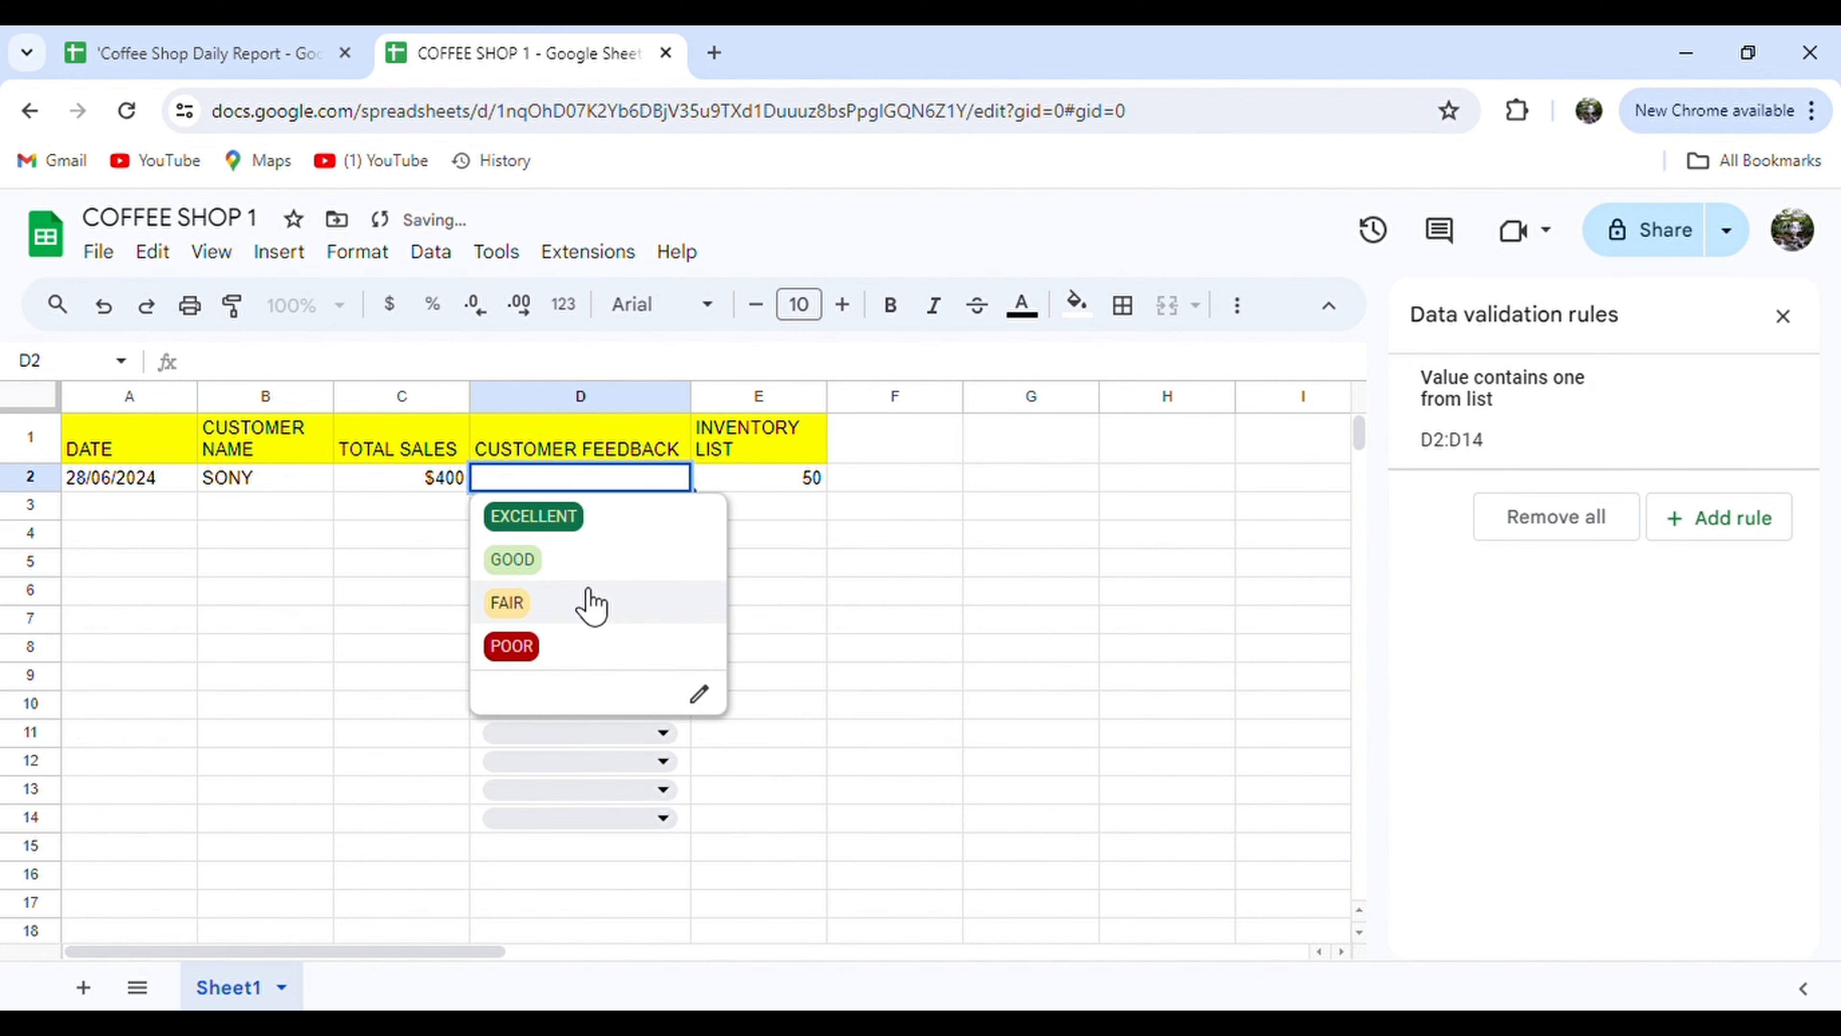
{"action": "left_click", "coordinate": [607, 518]}
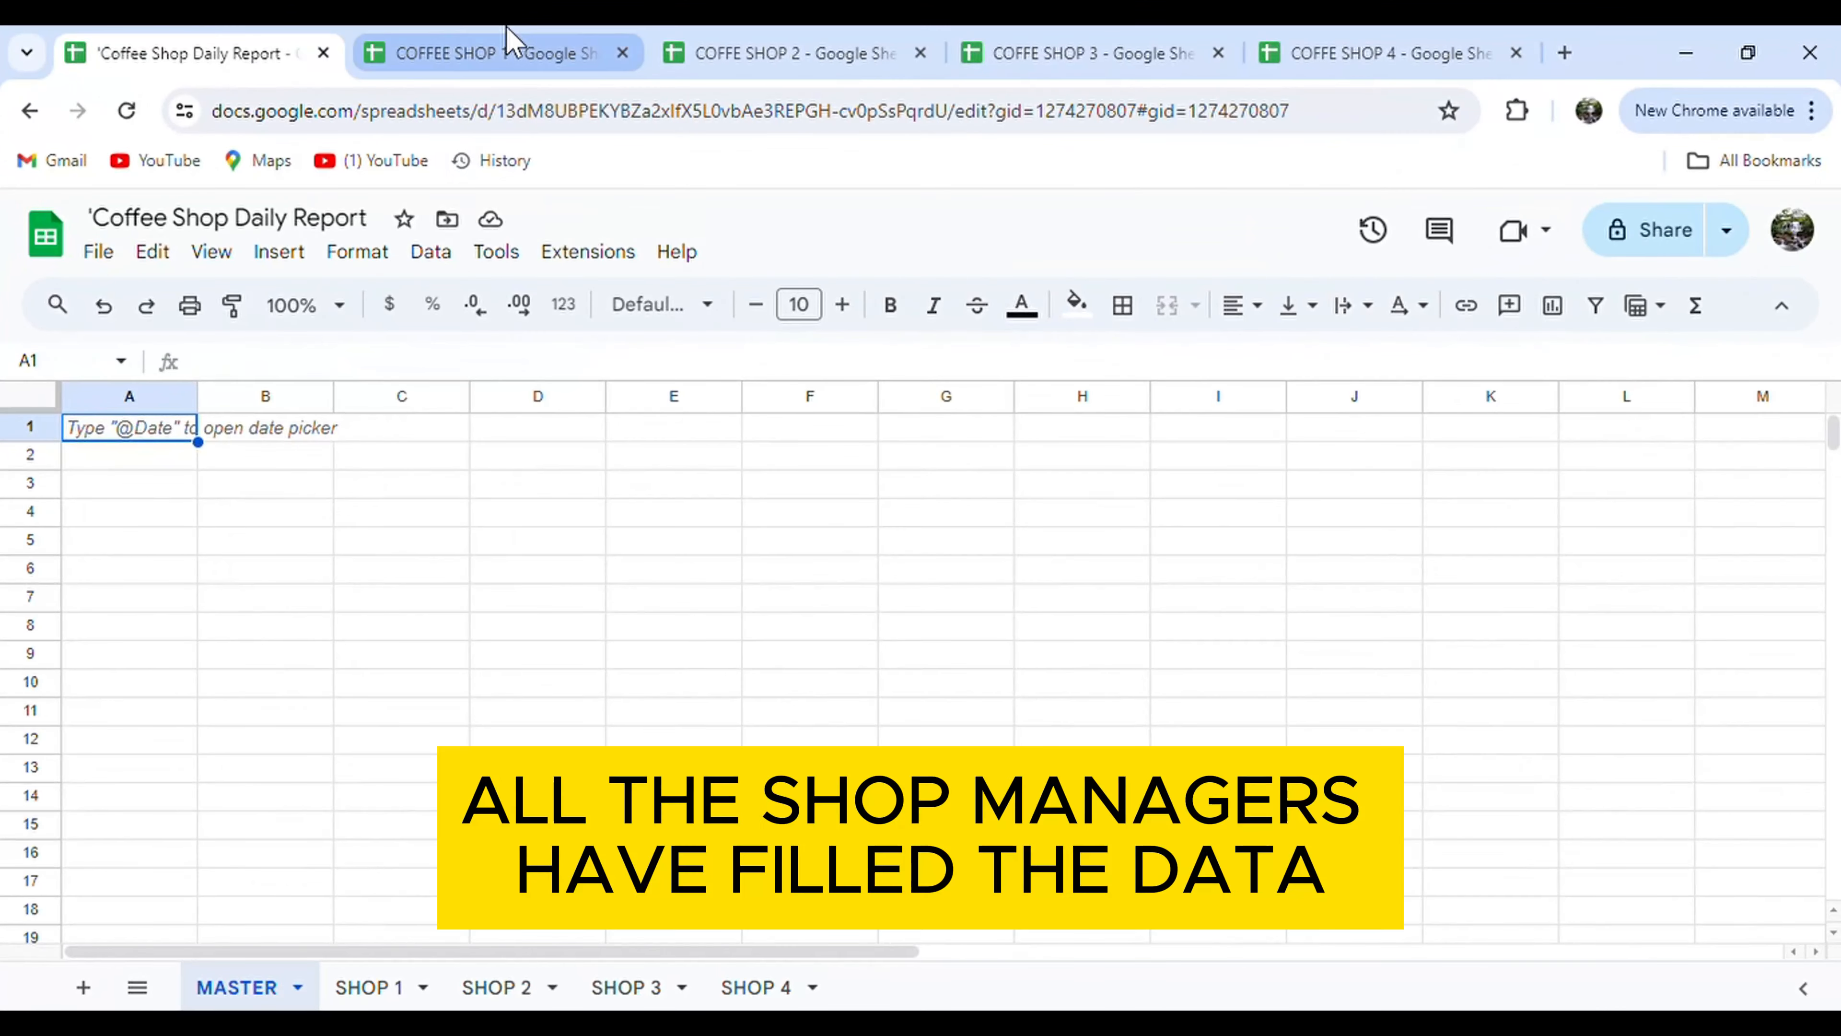
Review the four filled shop files, then go to the report's SHOP 1 sheet.
{"action": "left_click", "coordinate": [507, 41]}
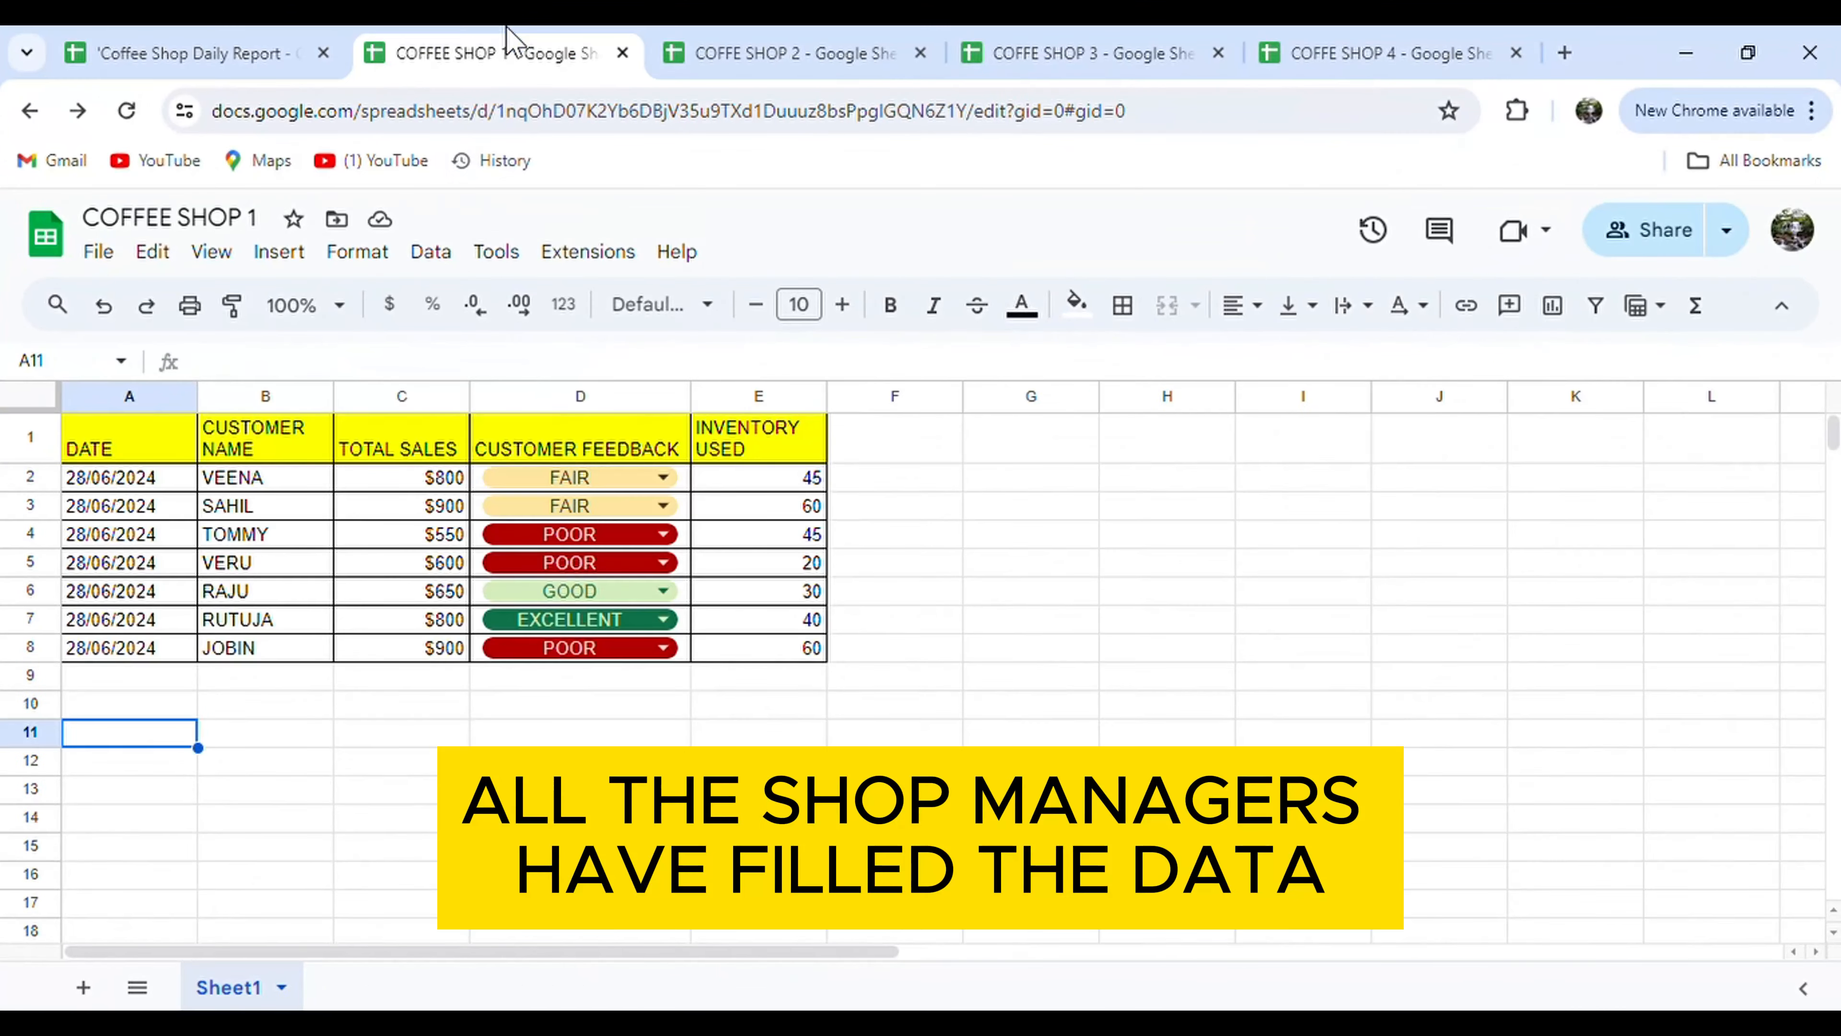
{"action": "left_click", "coordinate": [766, 36]}
{"action": "left_click", "coordinate": [1009, 38]}
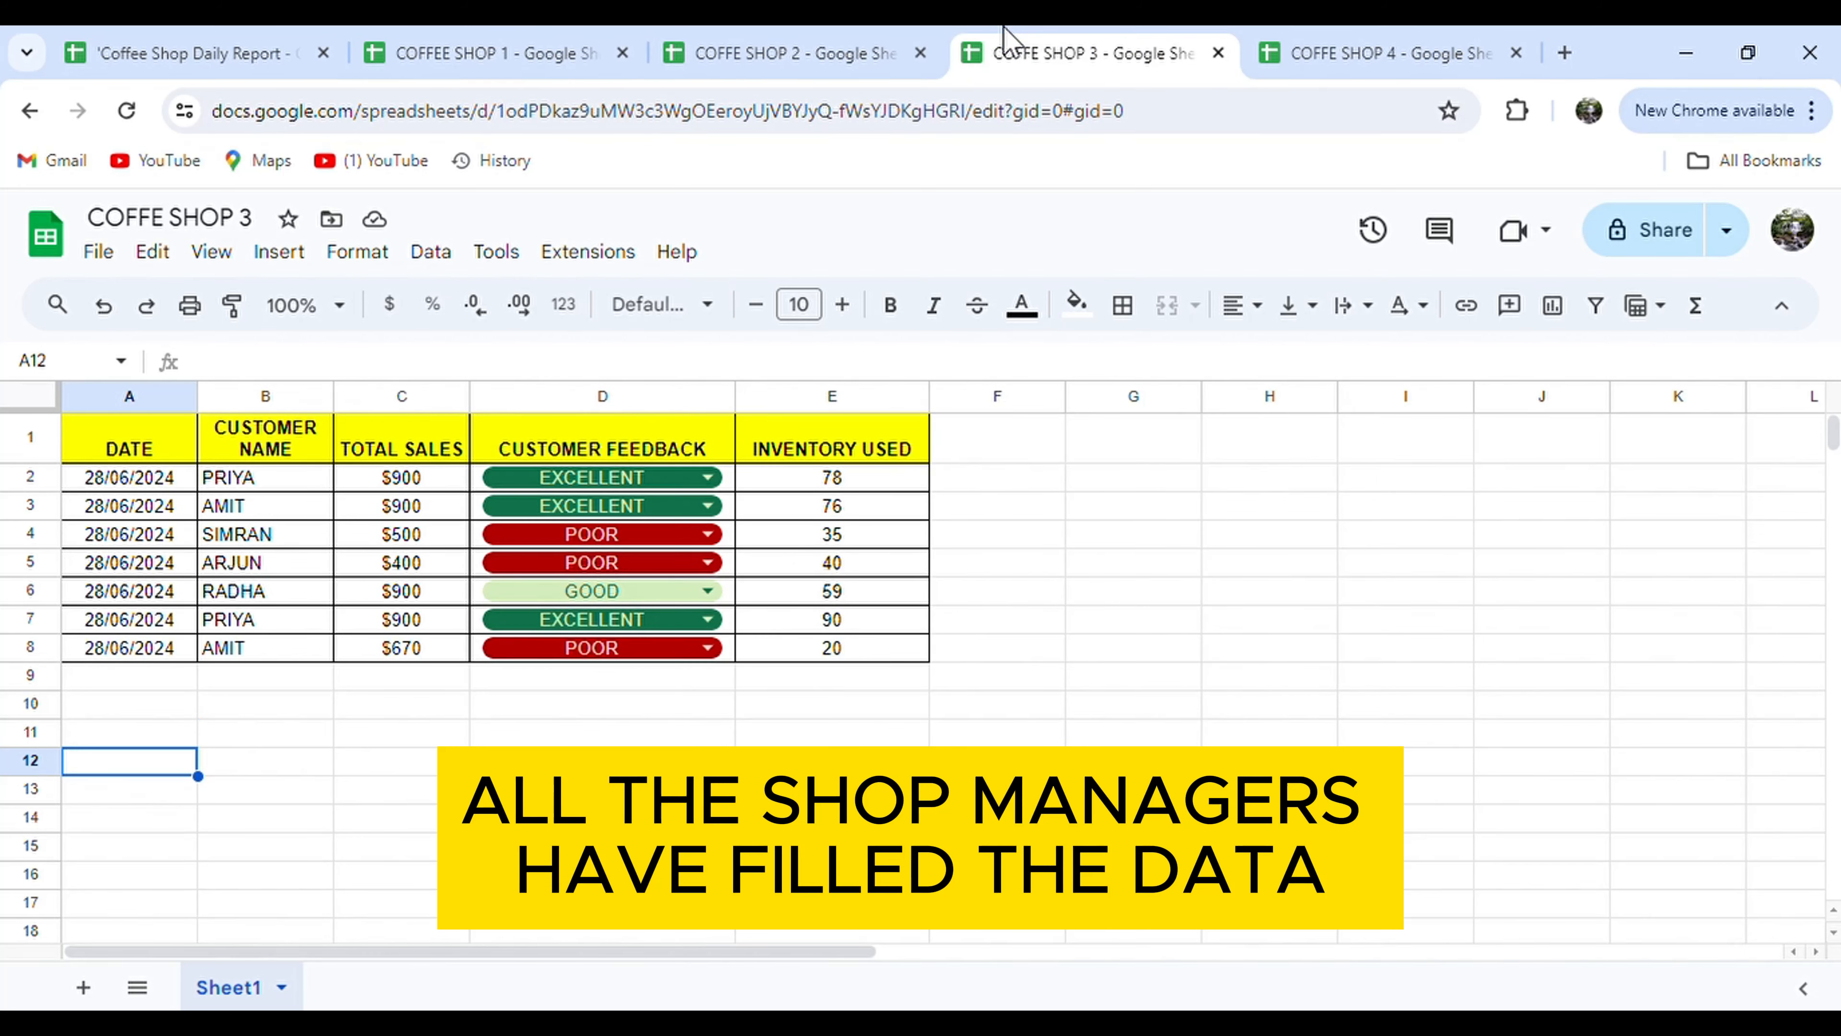
{"action": "left_click", "coordinate": [1326, 40]}
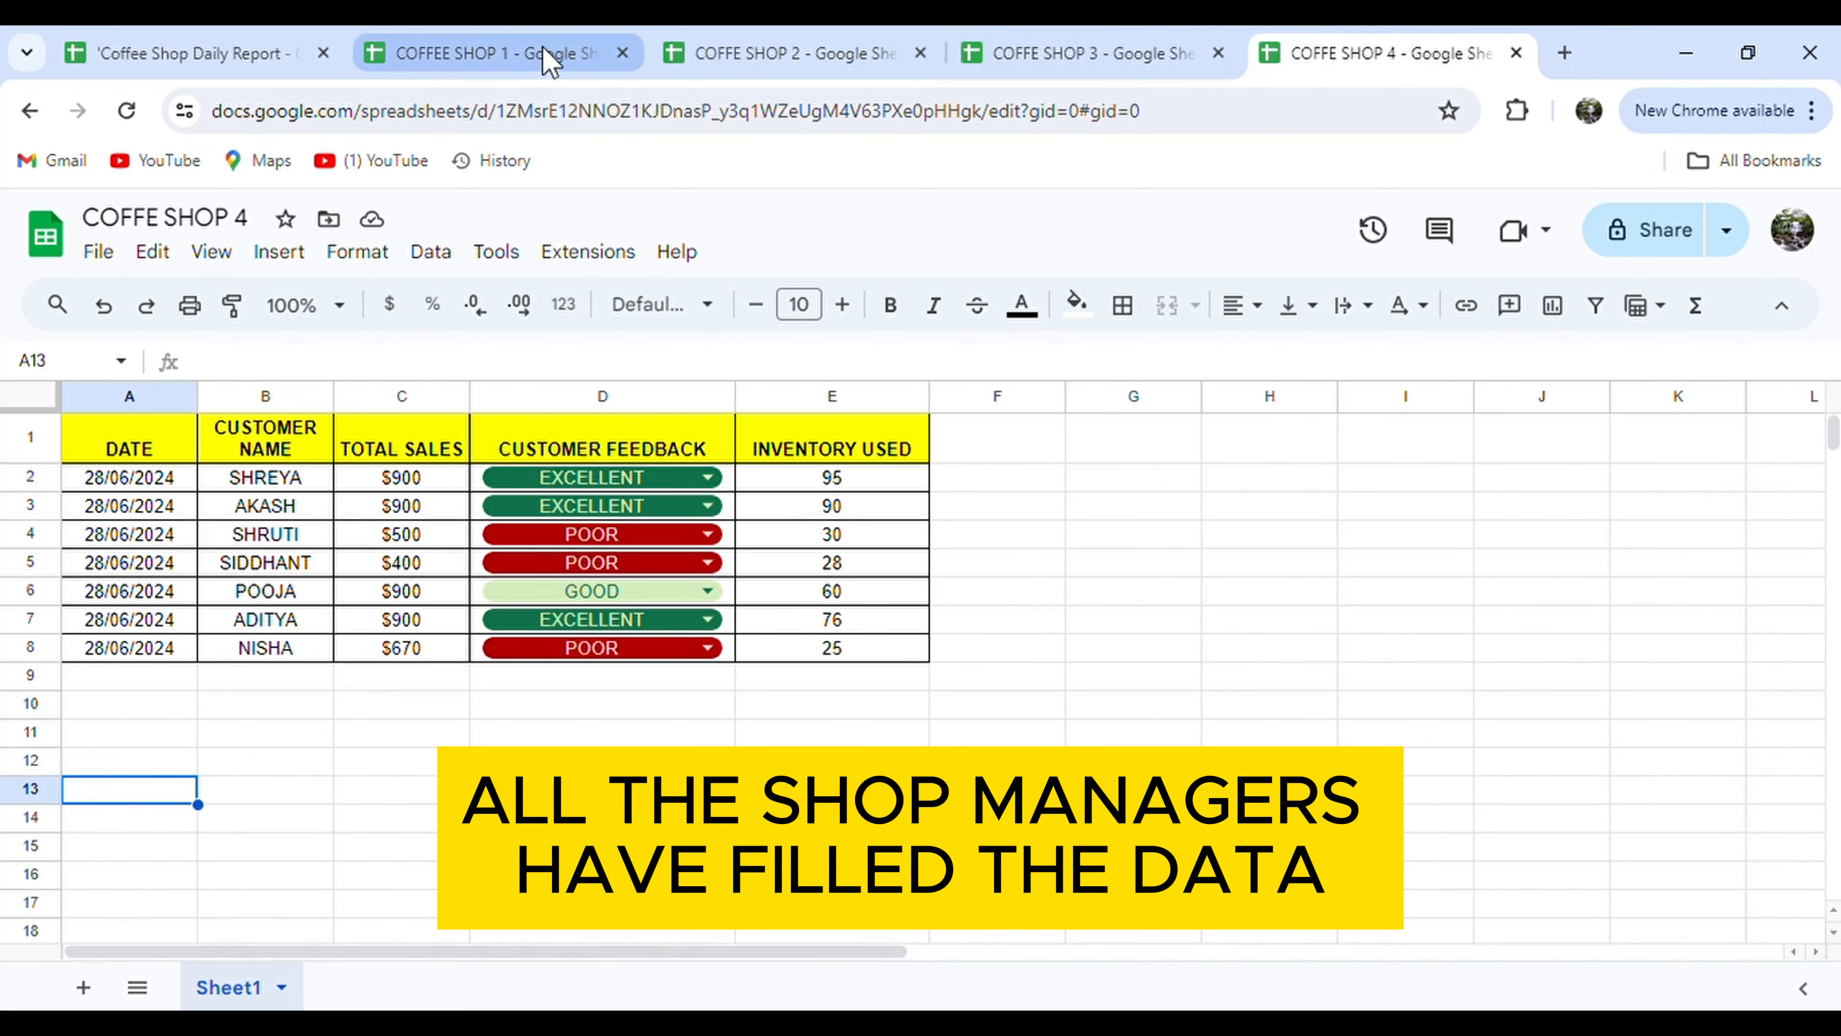
{"action": "left_click", "coordinate": [450, 47]}
{"action": "left_click", "coordinate": [238, 40]}
{"action": "left_click", "coordinate": [371, 987]}
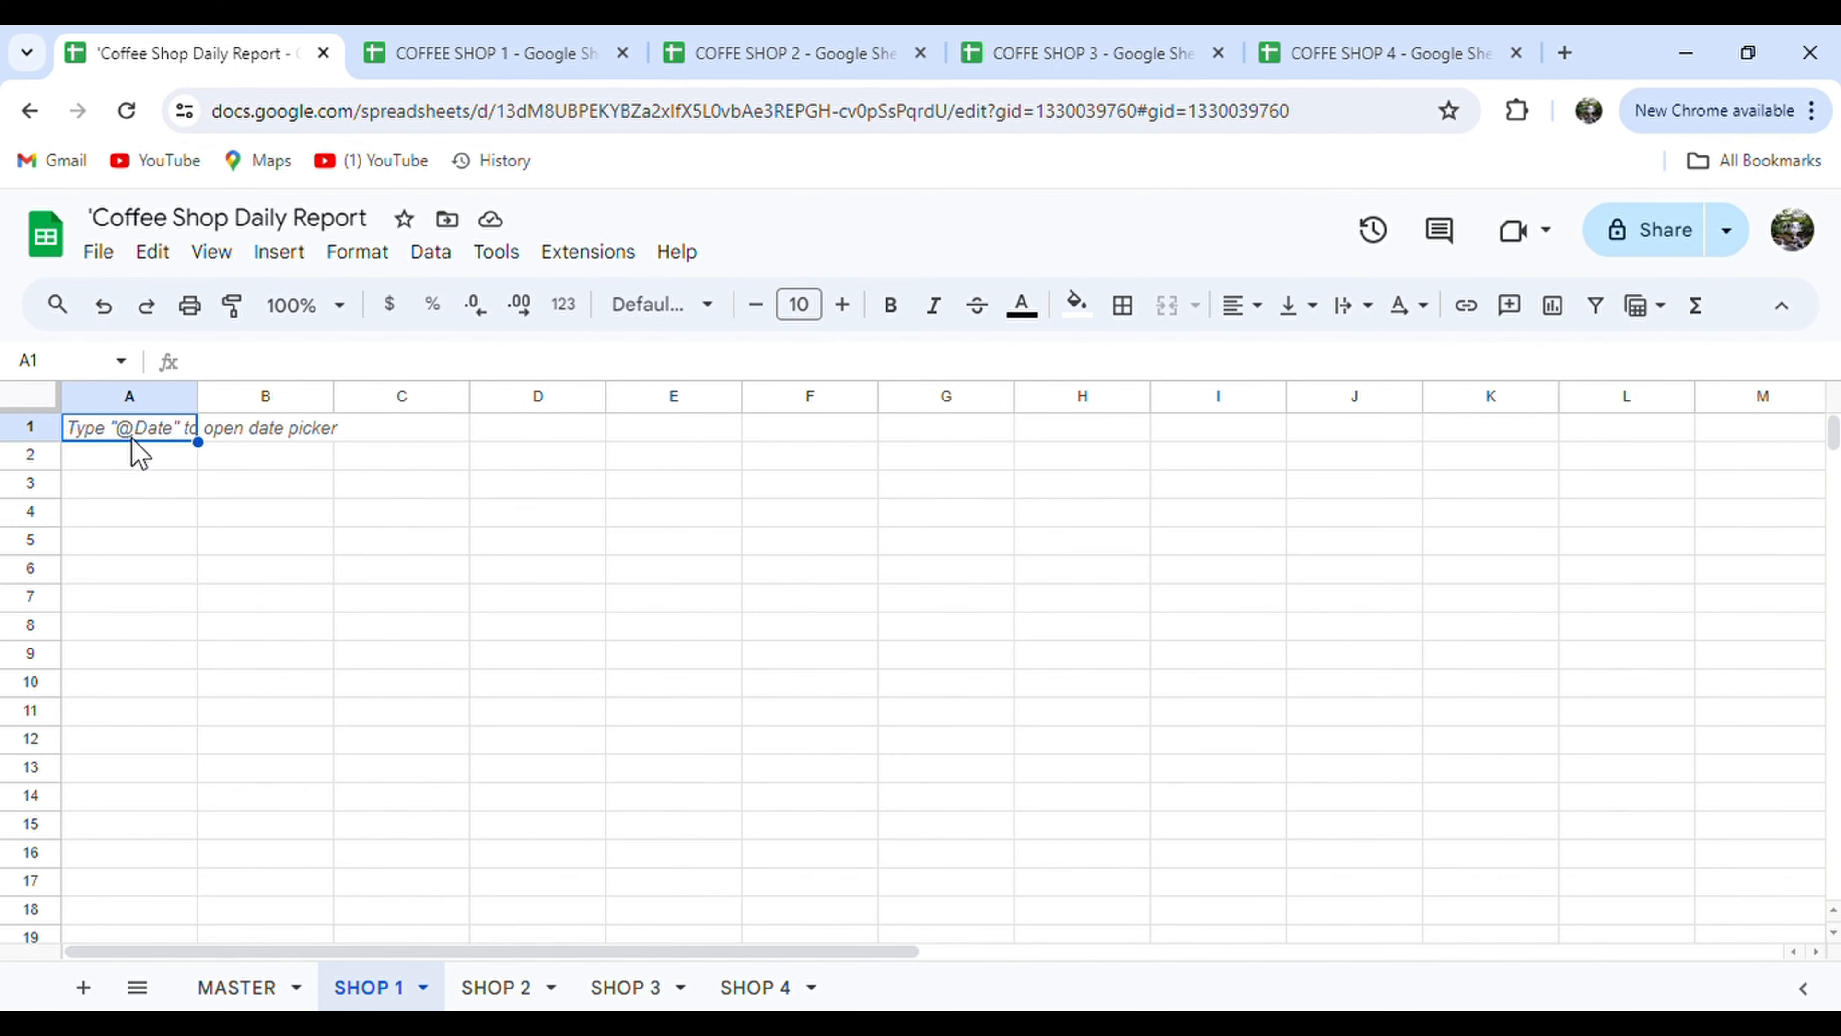
Begin an IMPORTRANGE formula in A1 using COFFEE SHOP 1's copied URL.
{"action": "type", "text": "=IMPOR"}
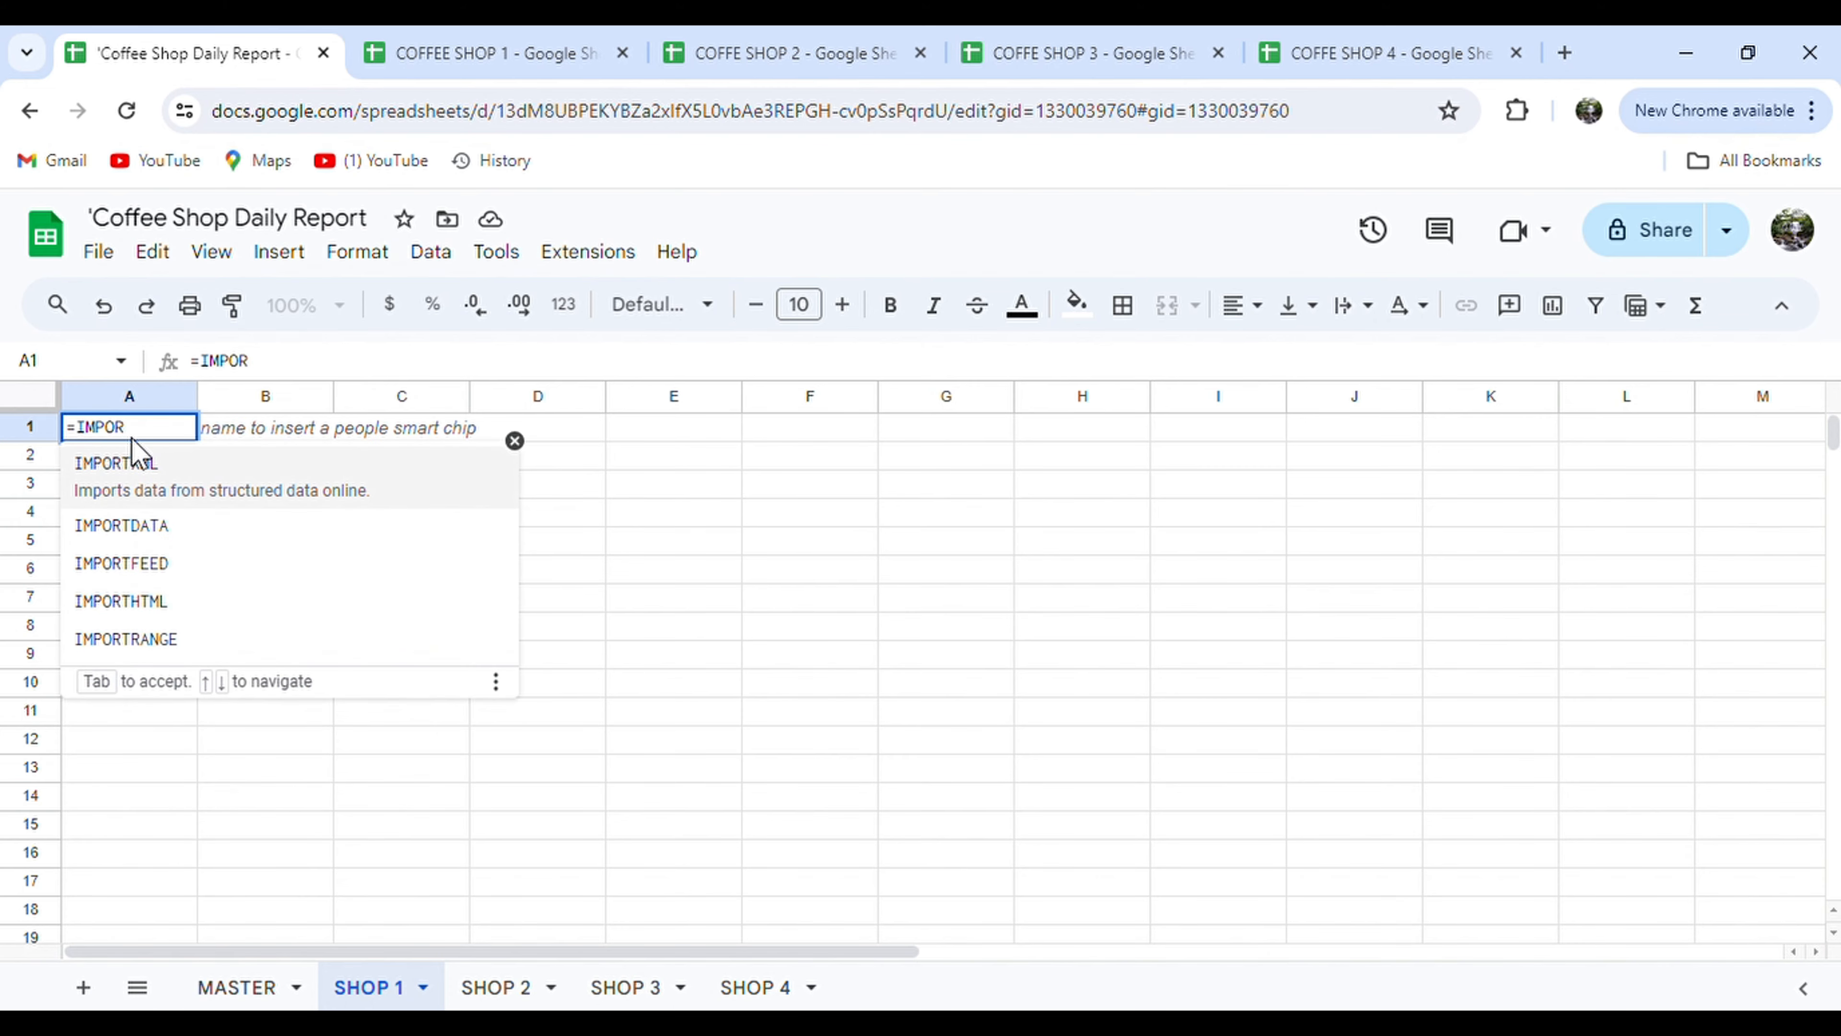
{"action": "key", "text": "Down"}
{"action": "key", "text": "Down"}
{"action": "key", "text": "Down"}
{"action": "key", "text": "Down"}
{"action": "key", "text": "Tab"}
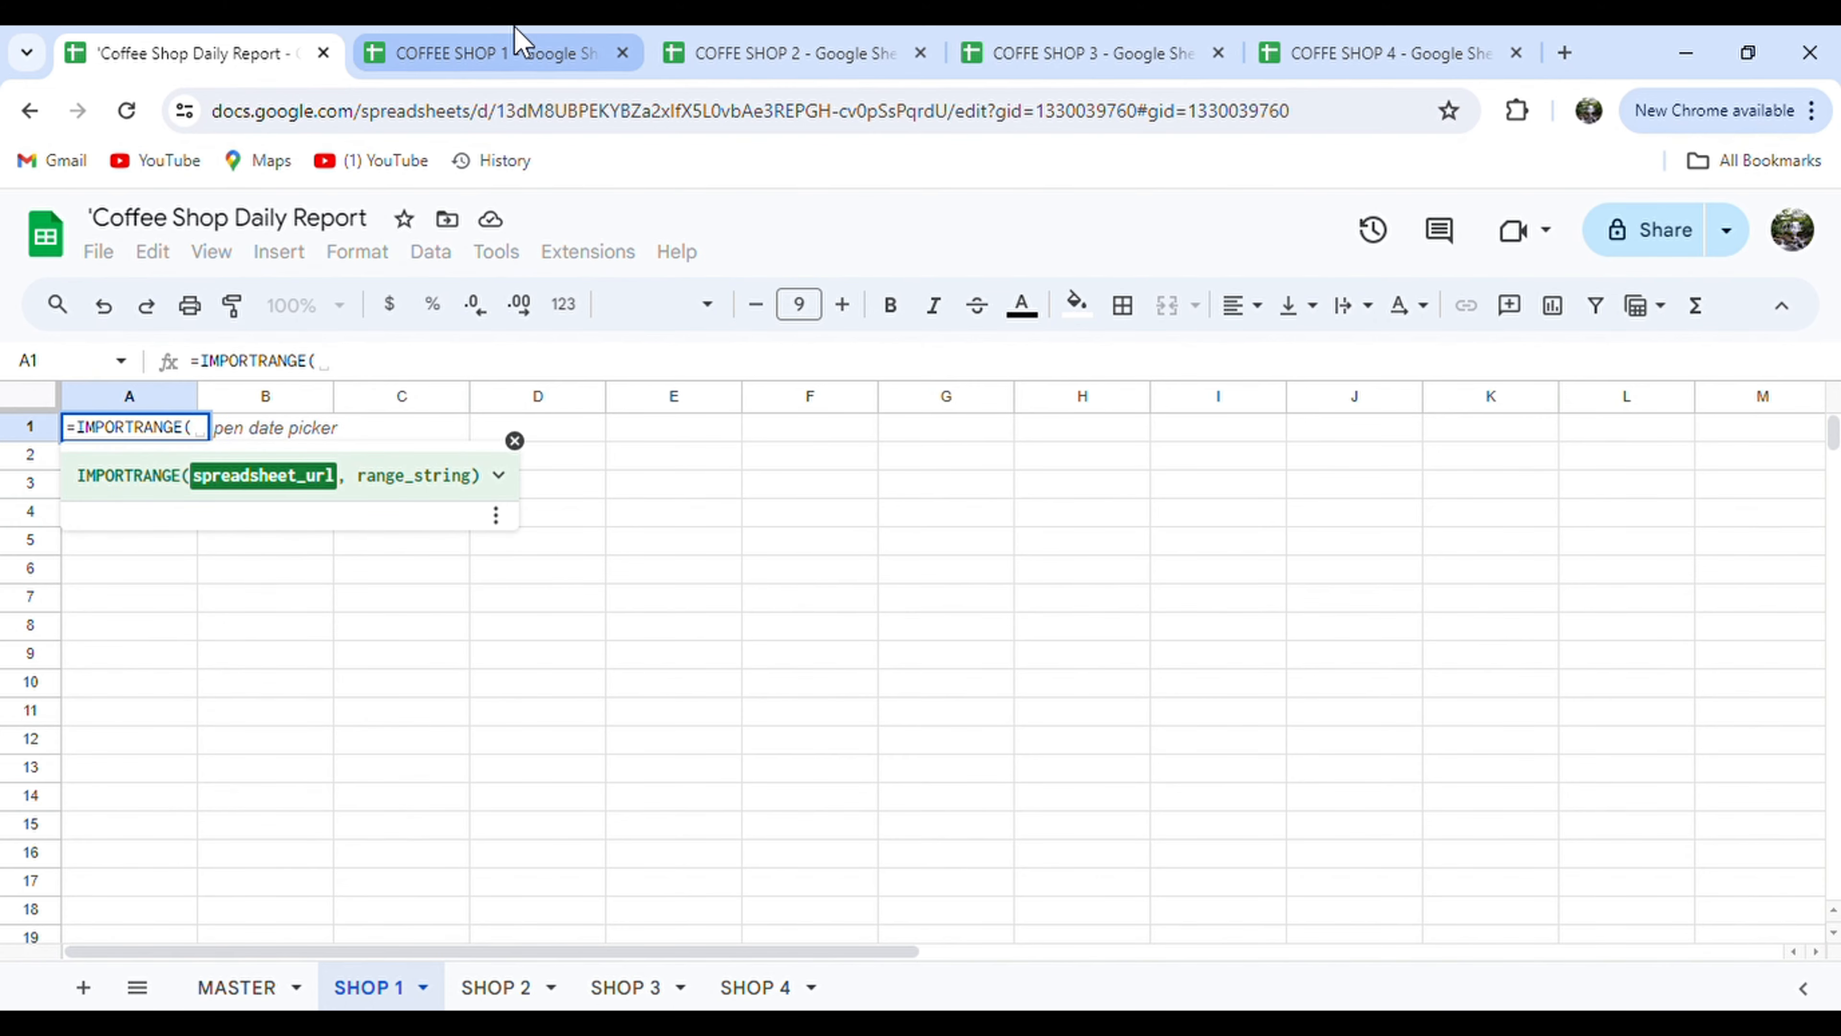
{"action": "left_click", "coordinate": [500, 53]}
{"action": "left_click", "coordinate": [1251, 133]}
{"action": "key", "text": "ctrl+c"}
{"action": "left_click", "coordinate": [264, 46]}
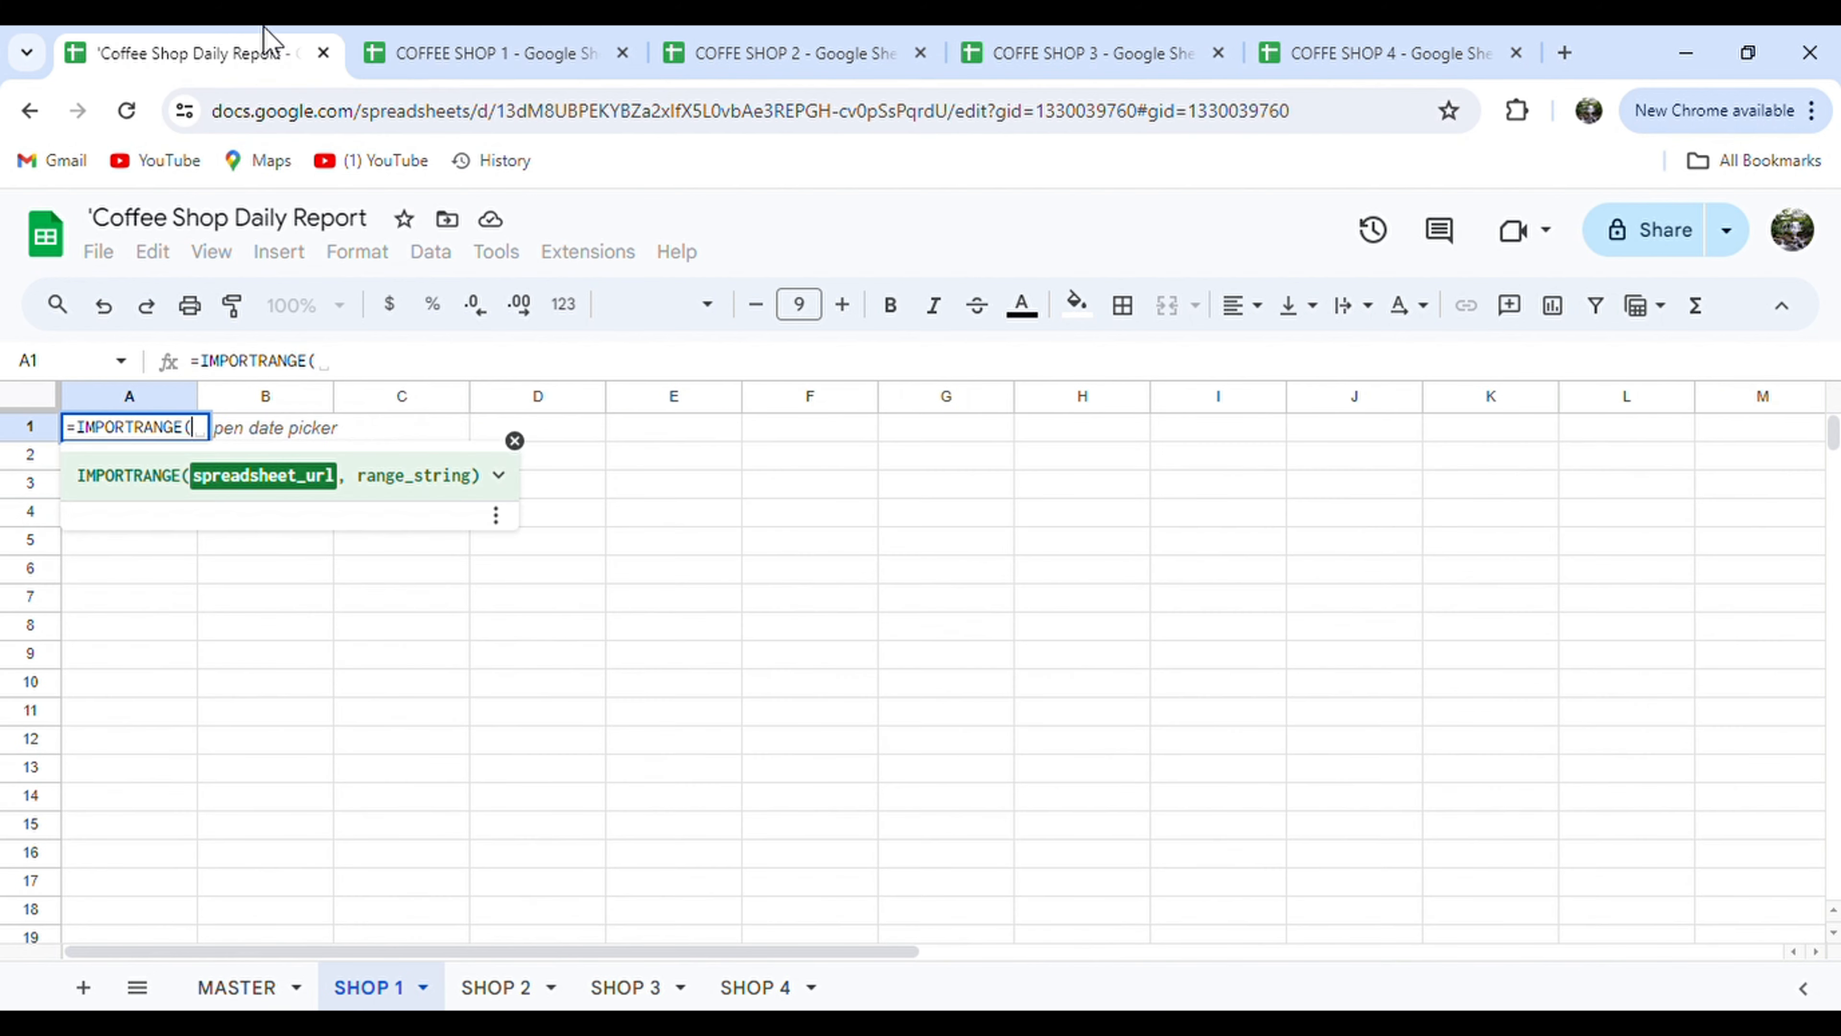
{"action": "type", "text": "\""}
{"action": "key", "text": "ctrl+v"}
{"action": "type", "text": "\","}
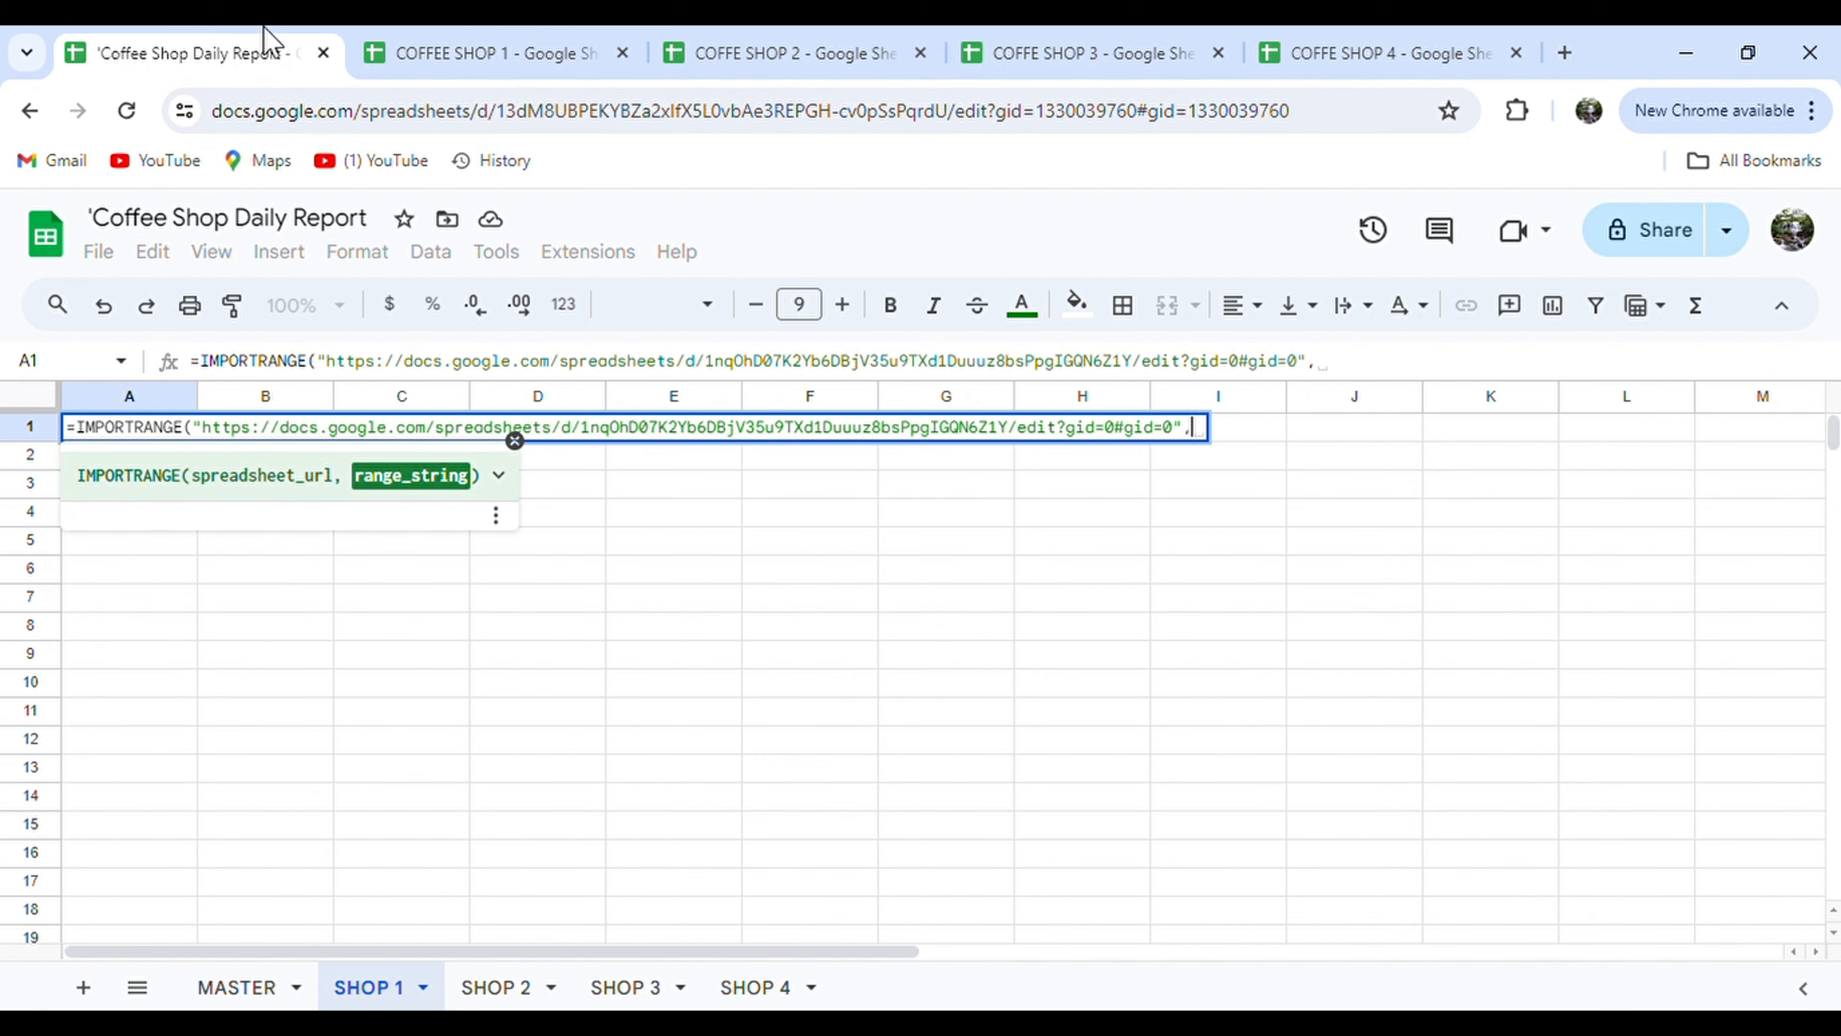
Complete the formula with range "Sheet1!A:E" and allow access to the imported data.
{"action": "left_click", "coordinate": [429, 40]}
{"action": "double_click", "coordinate": [221, 1005]}
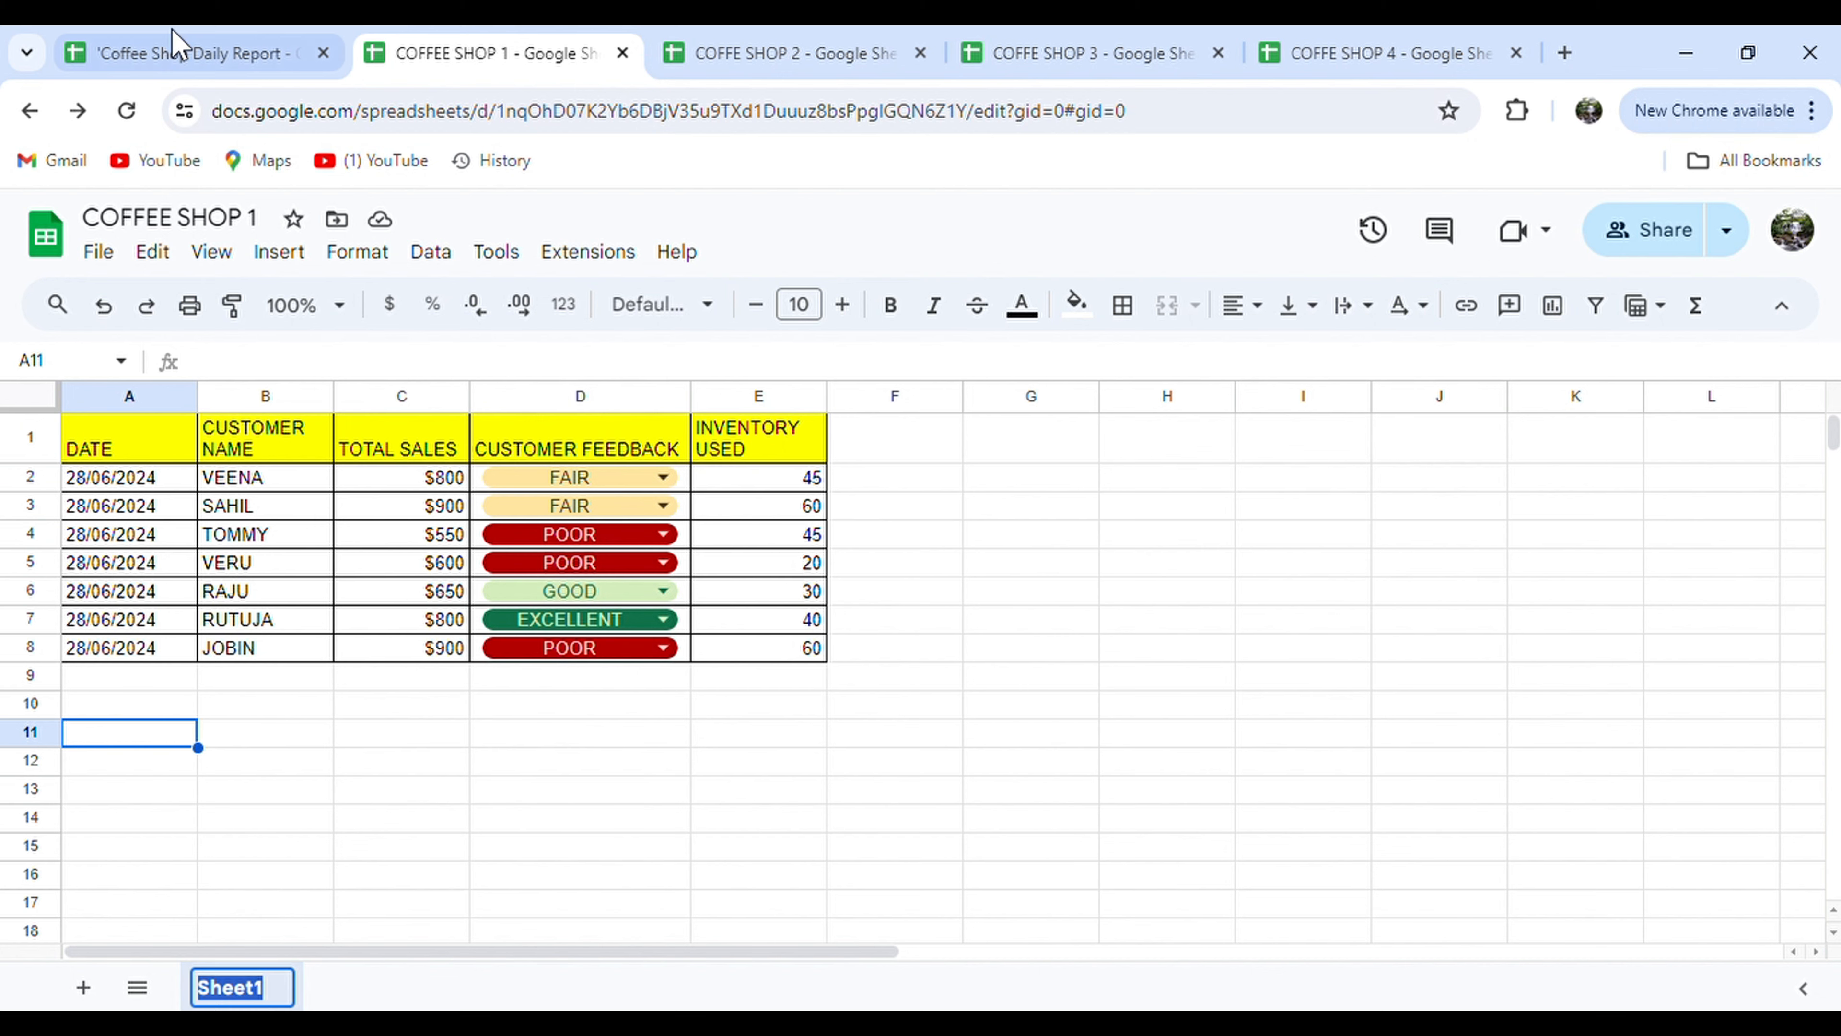
{"action": "left_click", "coordinate": [172, 44]}
{"action": "type", "text": "\""}
{"action": "key", "text": "ctrl+v"}
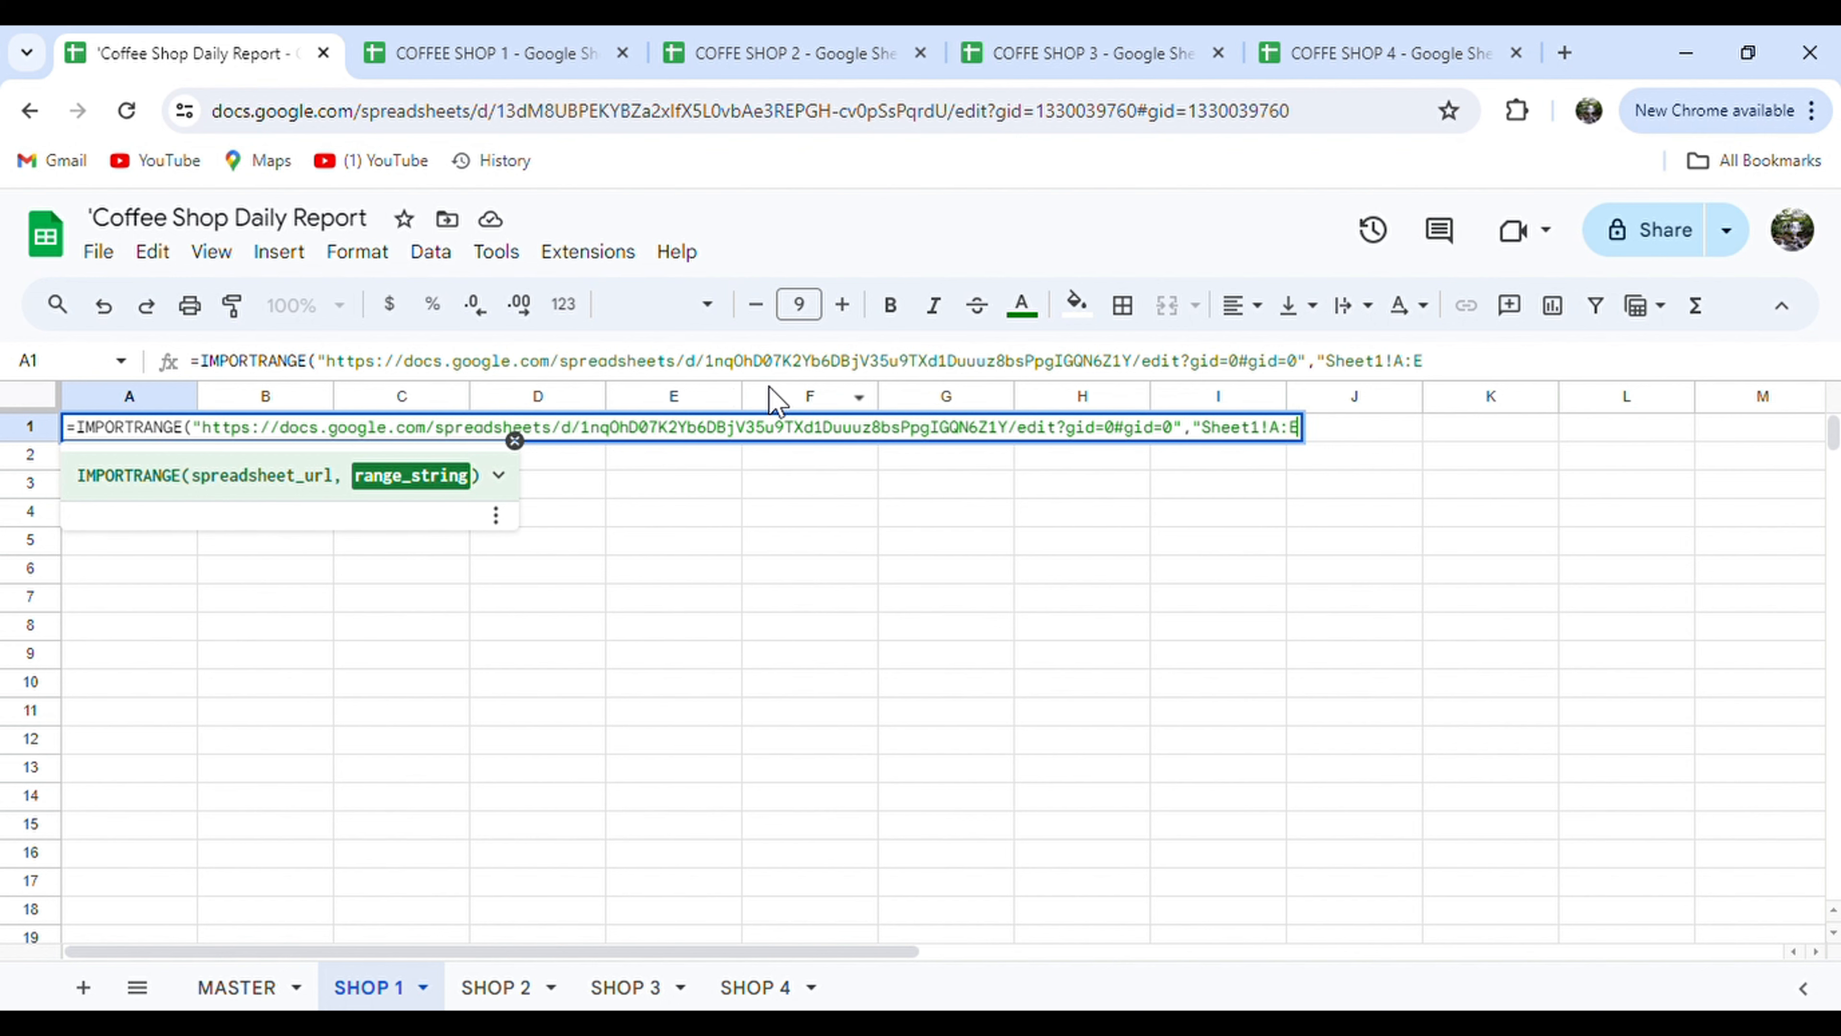
{"action": "type", "text": "!A:E\")"}
{"action": "key", "text": "Return"}
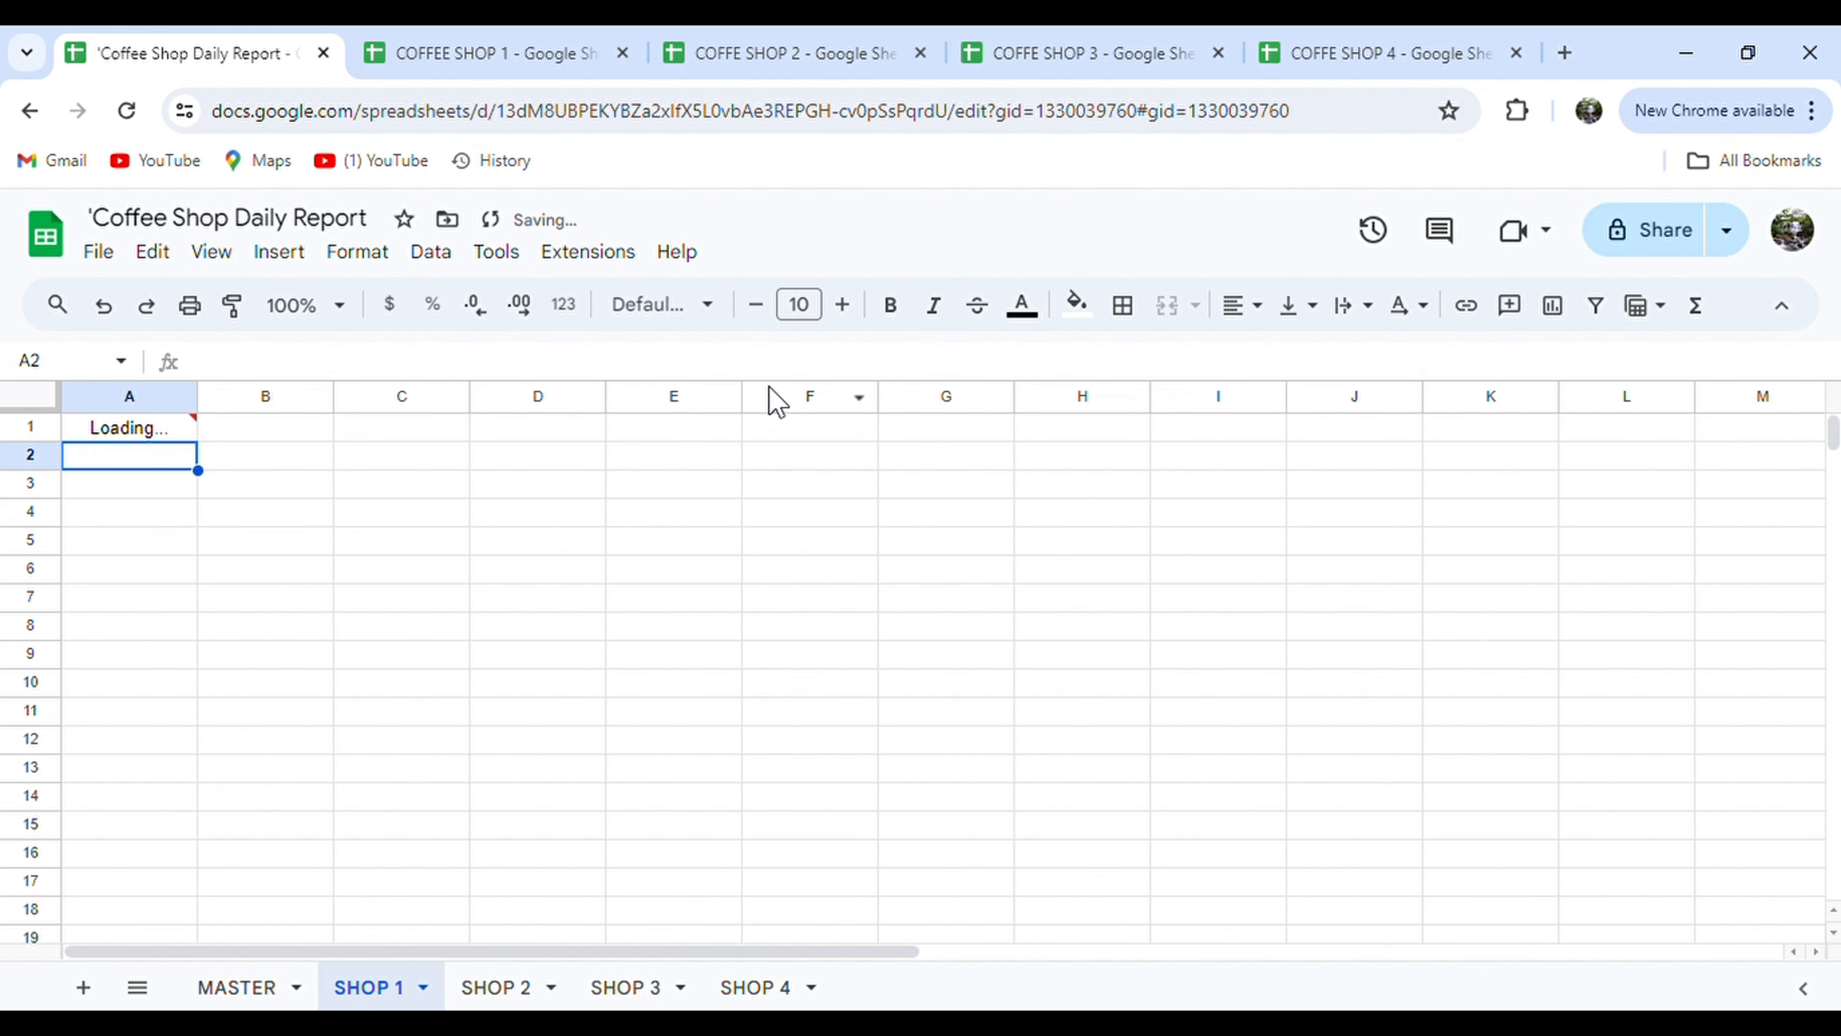
{"action": "left_click", "coordinate": [164, 427]}
{"action": "left_click", "coordinate": [466, 624]}
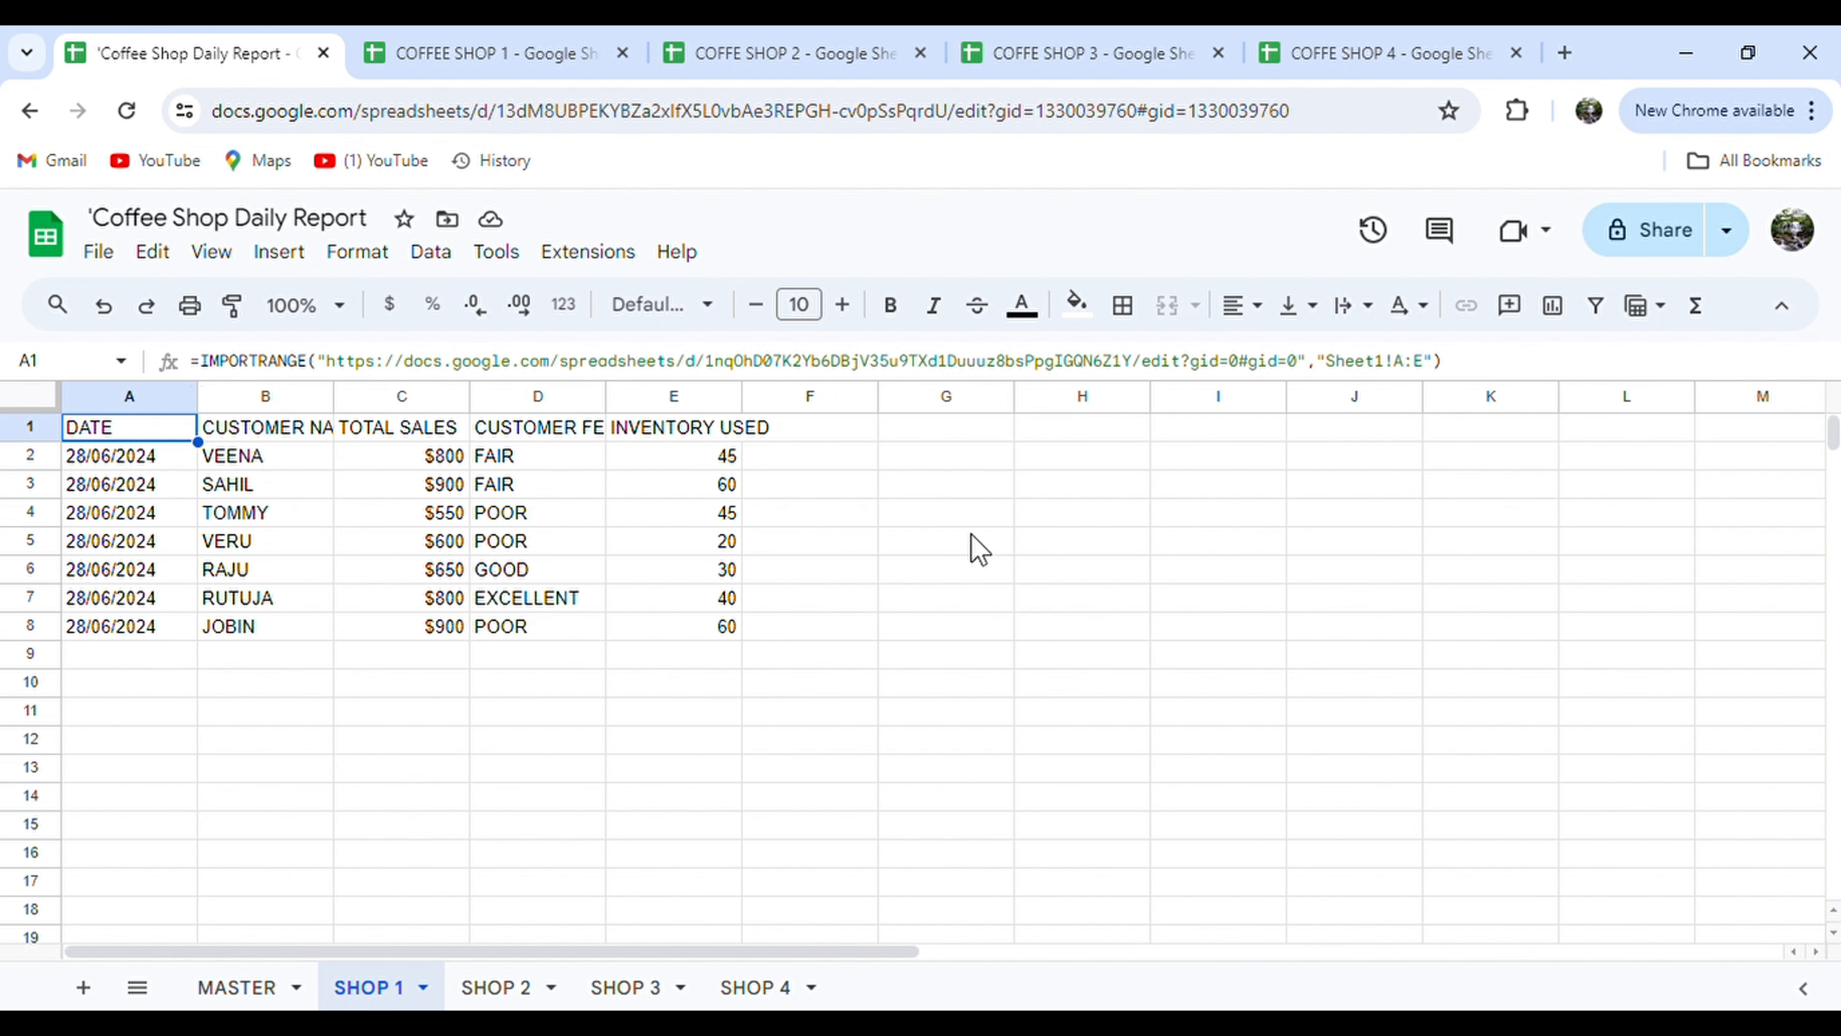
Fill the imported headers yellow, add all borders to A1:E8, and widen column E.
{"action": "left_click_drag", "start_coordinate": [670, 428], "coordinate": [682, 629]}
{"action": "left_click", "coordinate": [1076, 305]}
{"action": "left_click", "coordinate": [1185, 439]}
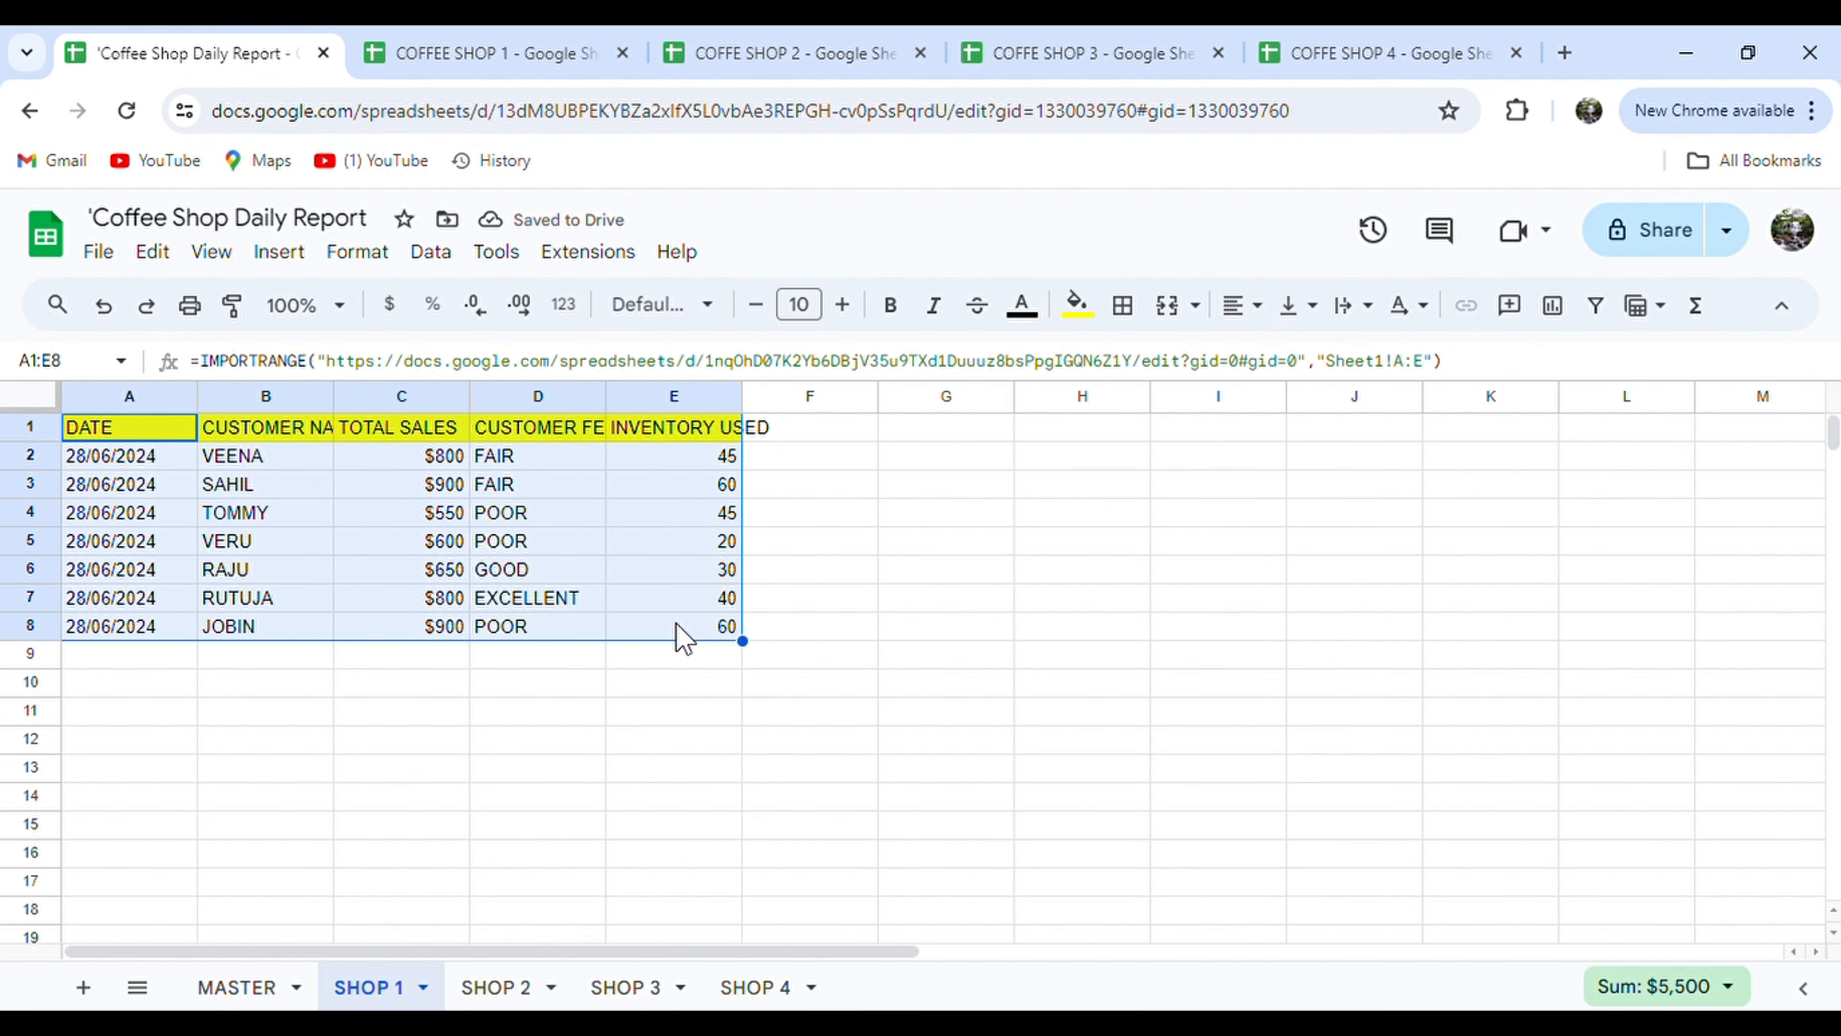
{"action": "left_click", "coordinate": [1122, 305]}
{"action": "left_click", "coordinate": [1137, 362]}
{"action": "left_click_drag", "start_coordinate": [743, 396], "coordinate": [794, 397]}
{"action": "left_click", "coordinate": [861, 429]}
Put header SHOP in F1 and =IF(A2="","","SHOP 1") in F2.
{"action": "type", "text": "SHOP"}
{"action": "key", "text": "Return"}
{"action": "type", "text": "=IF("}
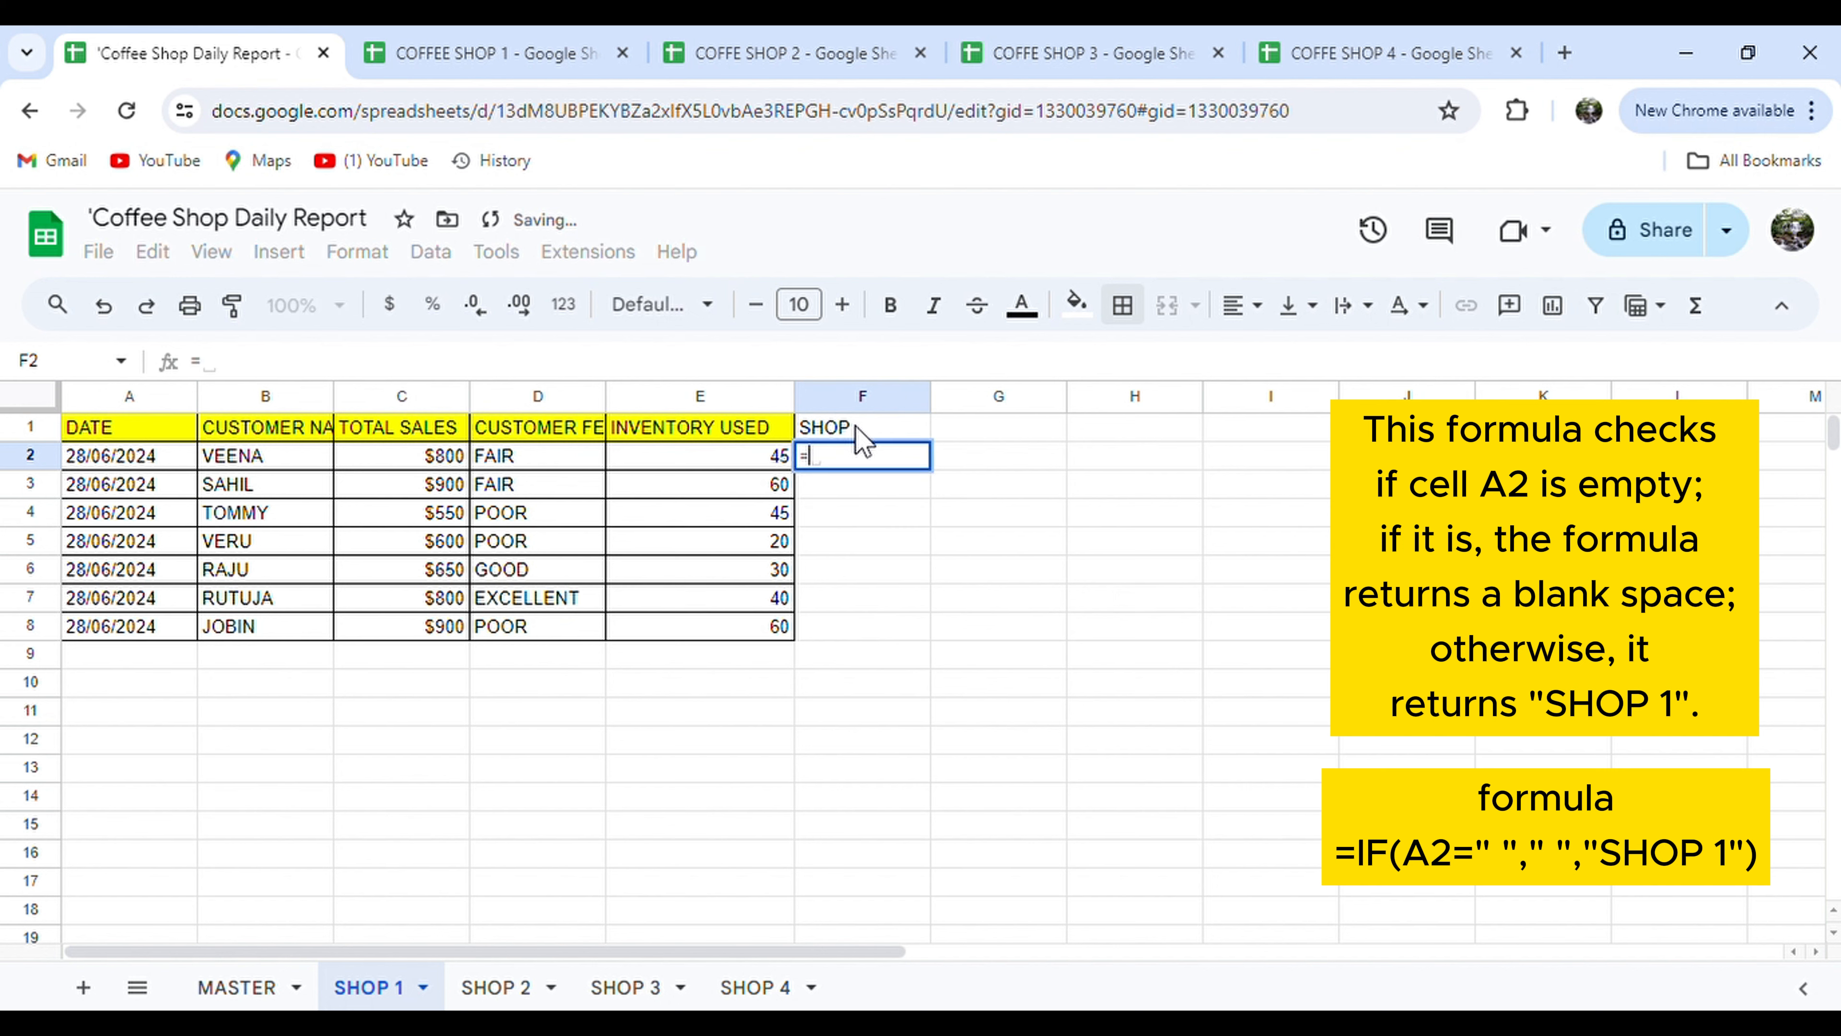
{"action": "key", "text": "Left"}
{"action": "key", "text": "Left"}
{"action": "key", "text": "Left"}
{"action": "key", "text": "Left"}
{"action": "key", "text": "Left"}
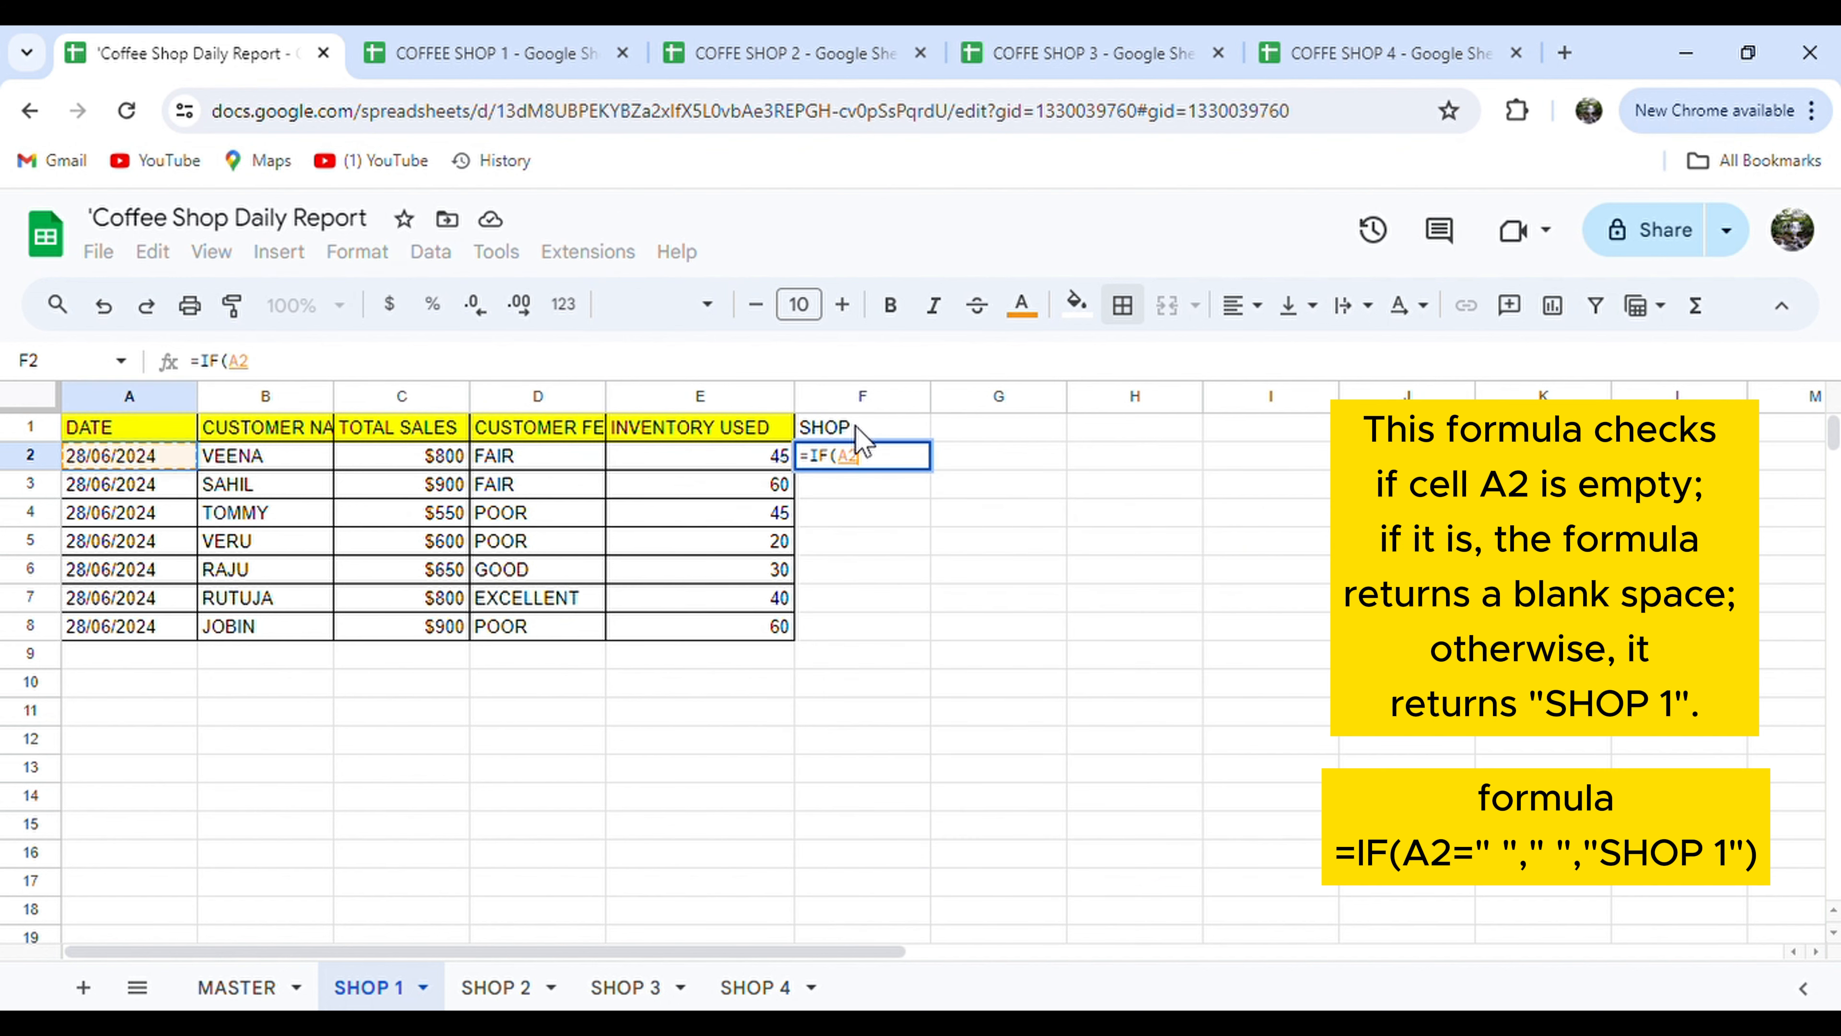
{"action": "type", "text": "=\"\",\"\","}
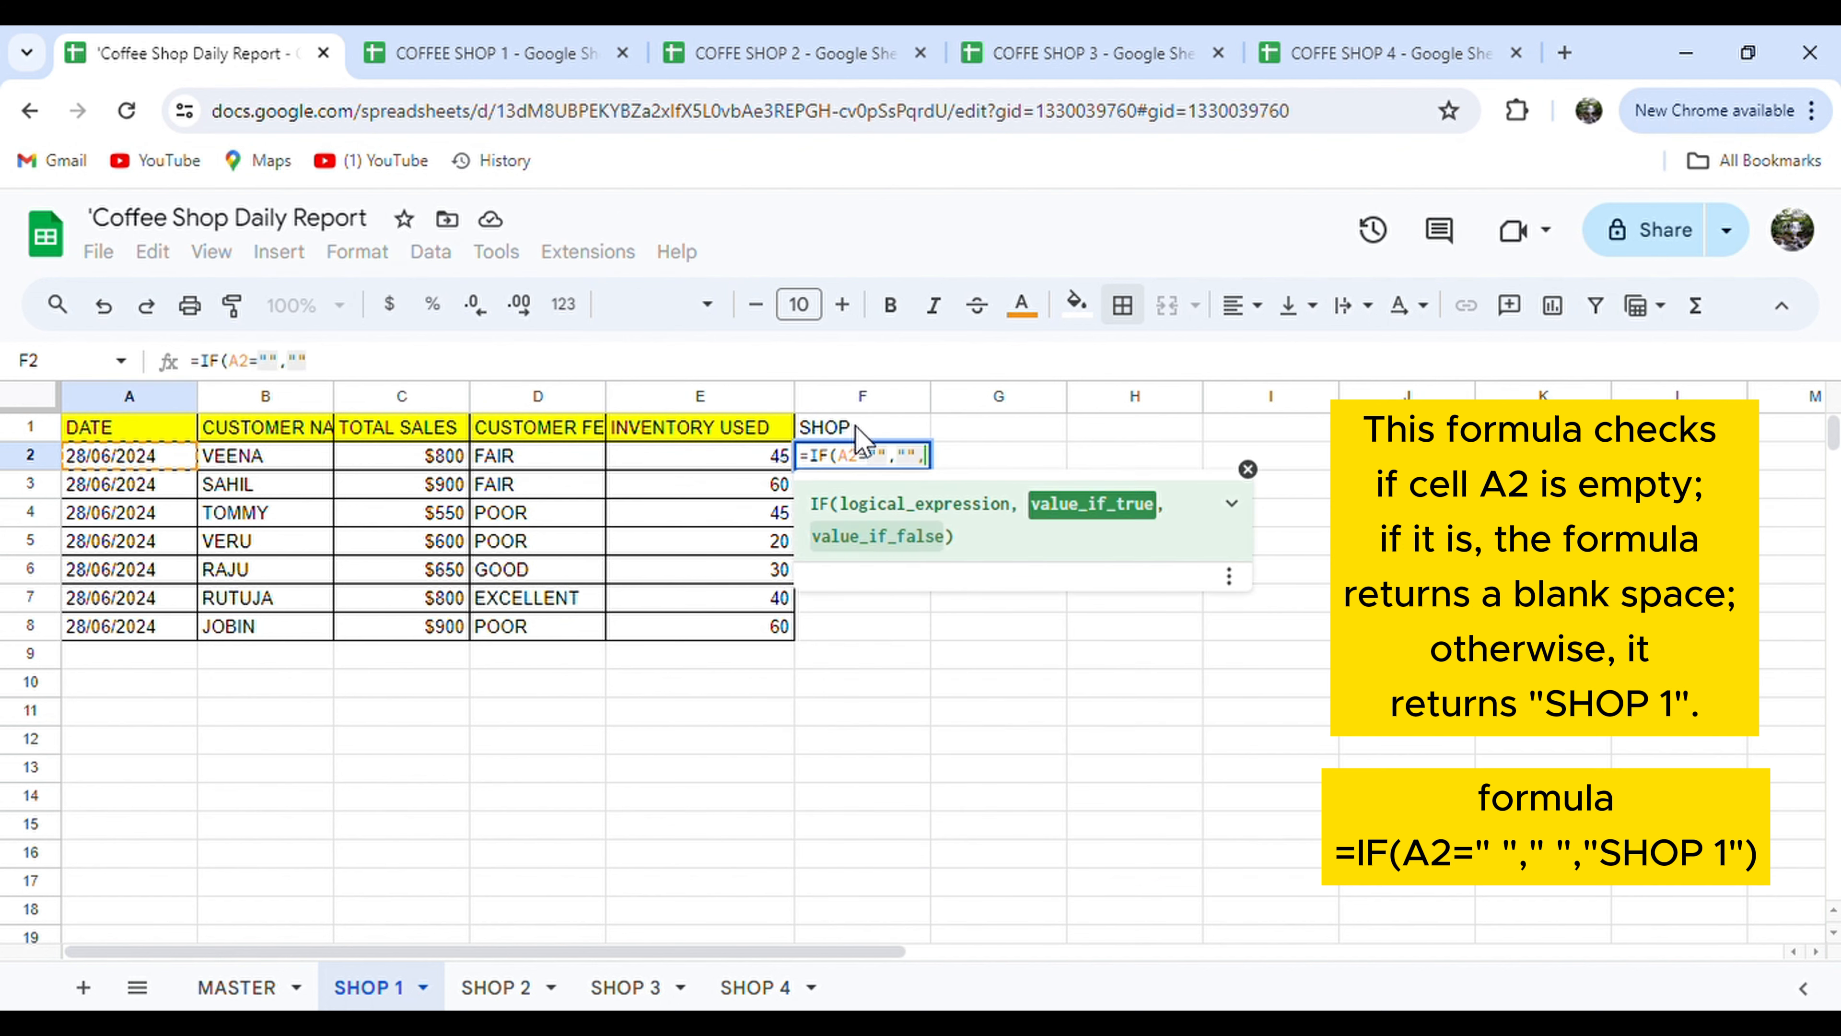
{"action": "type", "text": "SHOP 1\""}
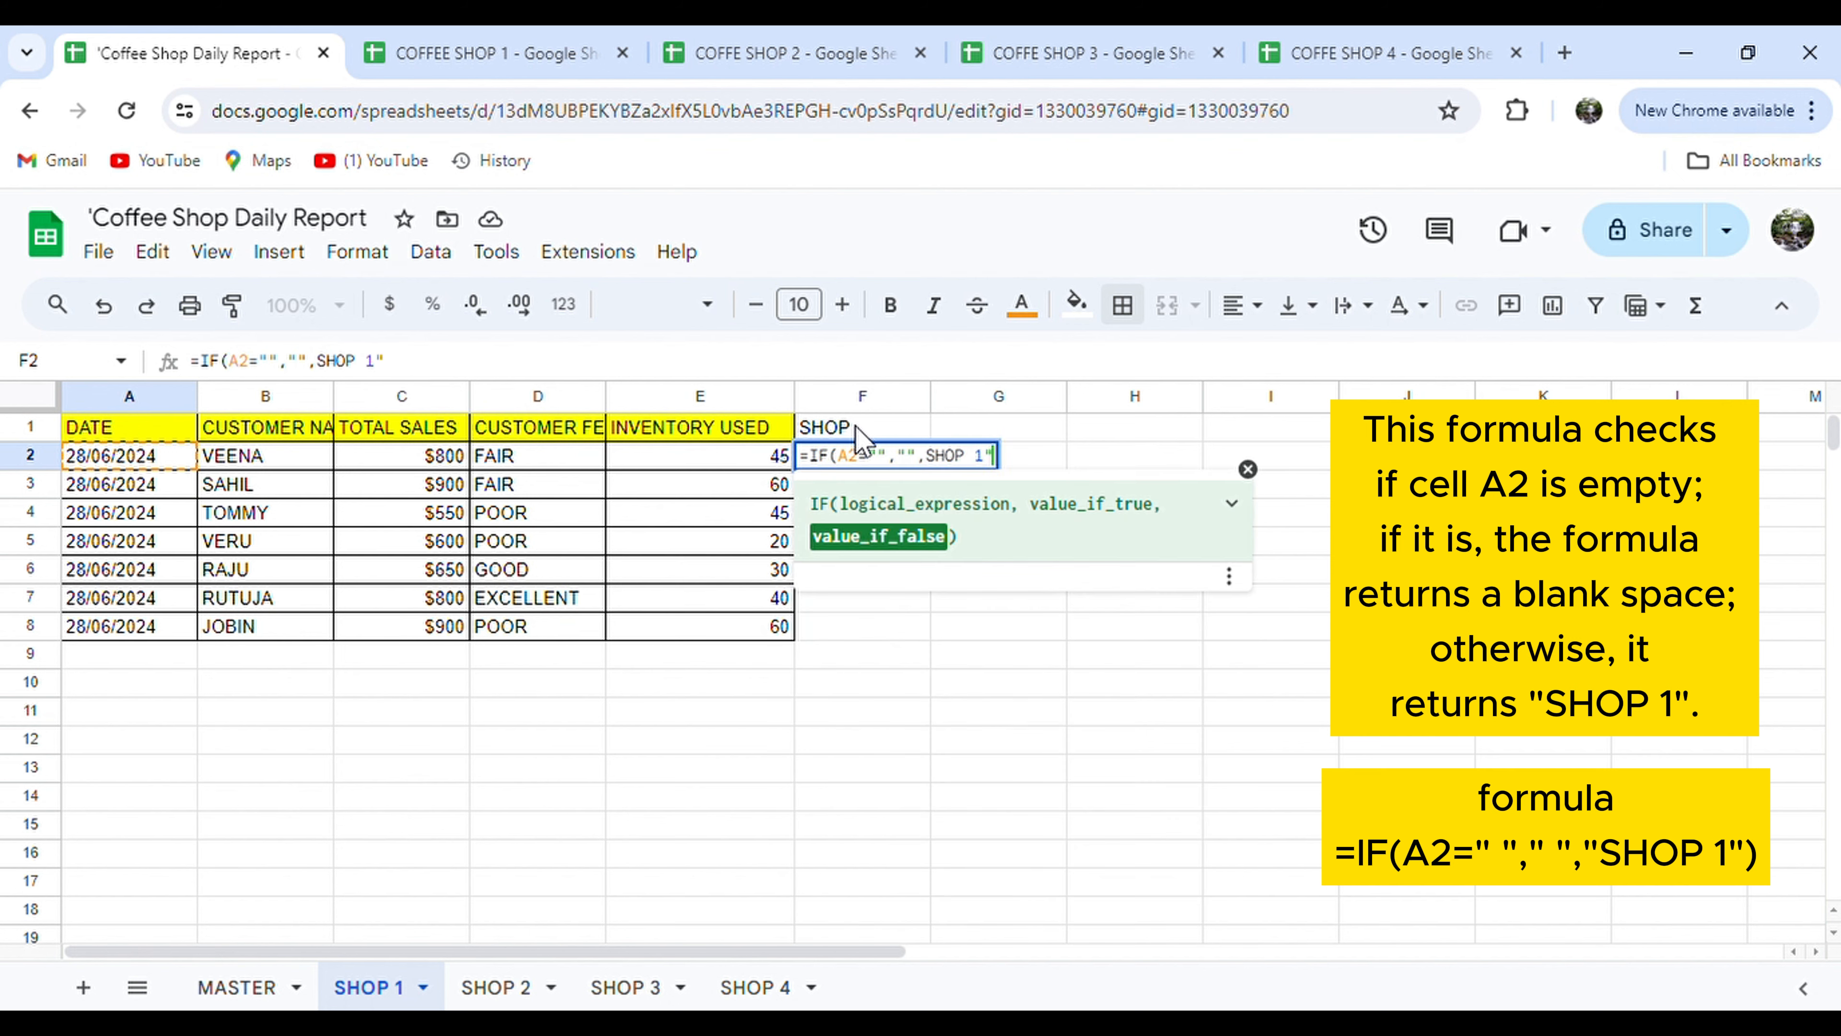
{"action": "key", "text": "Left"}
{"action": "key", "text": "Left"}
{"action": "key", "text": "Left"}
{"action": "key", "text": "Left"}
{"action": "key", "text": "Left"}
{"action": "key", "text": "Left"}
{"action": "key", "text": "Left"}
{"action": "type", "text": "\""}
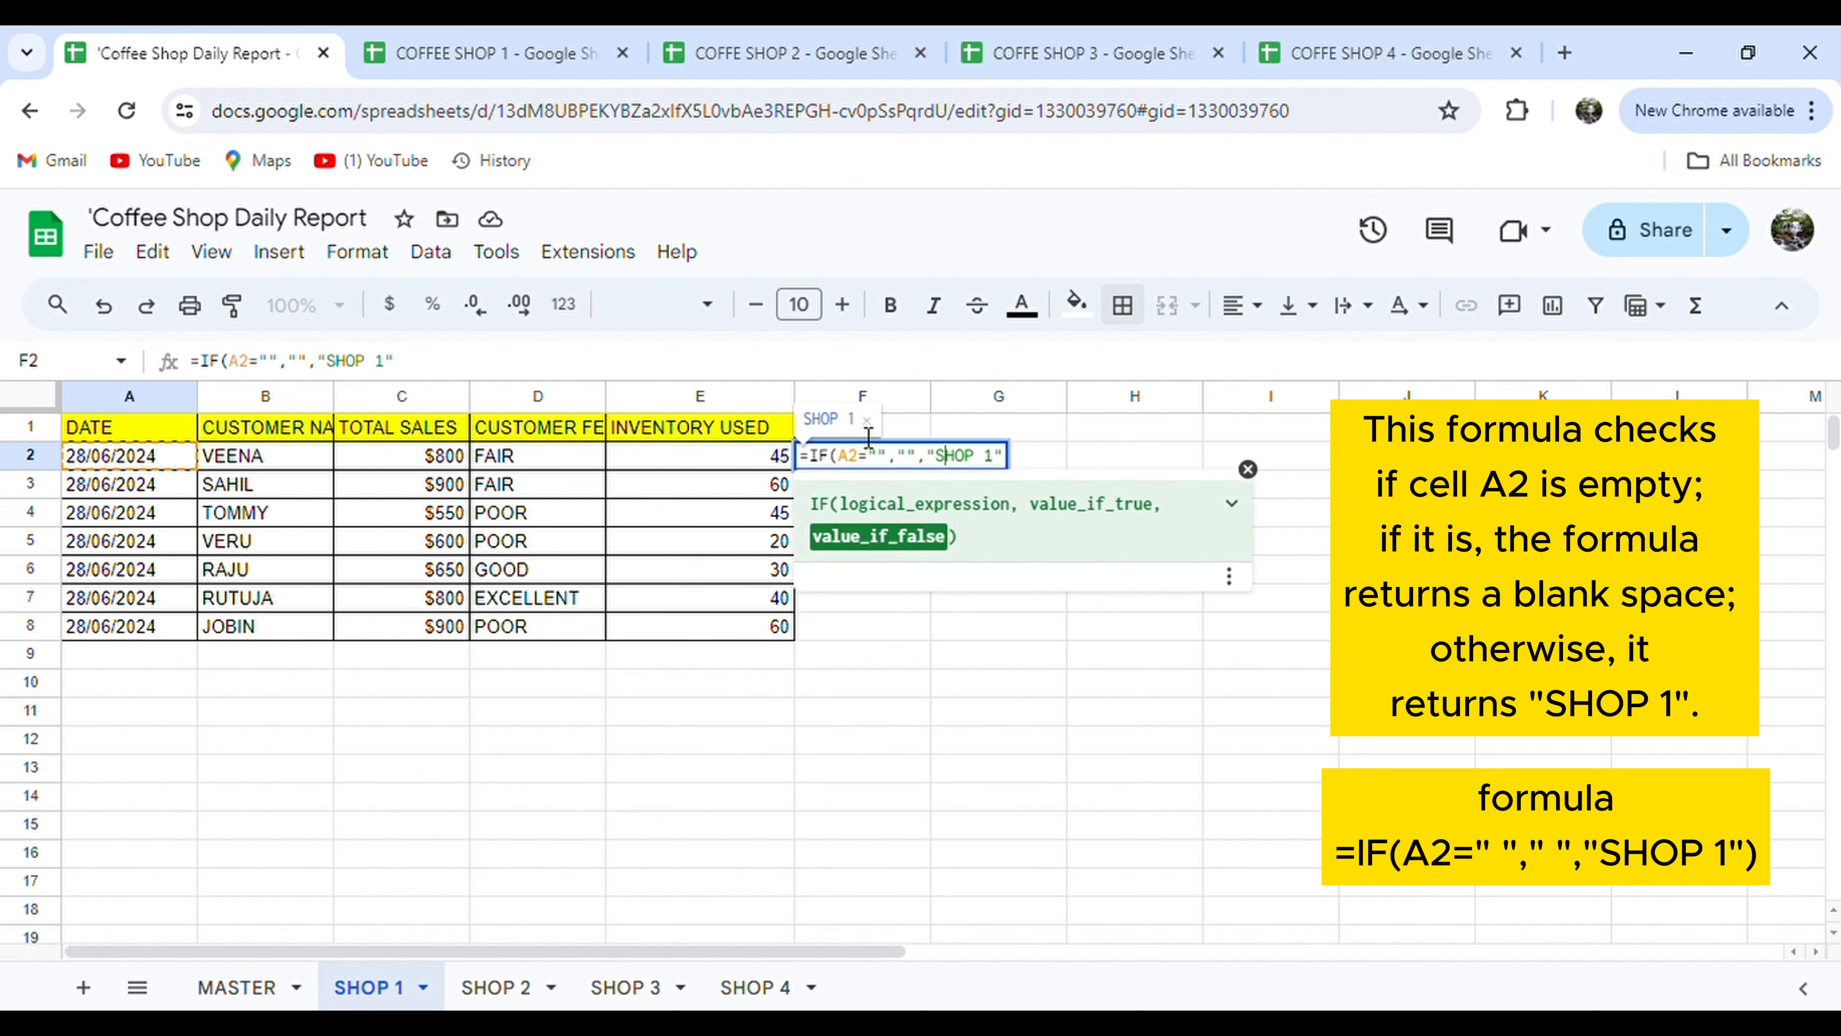
{"action": "key", "text": "Return"}
{"action": "key", "text": "Up"}
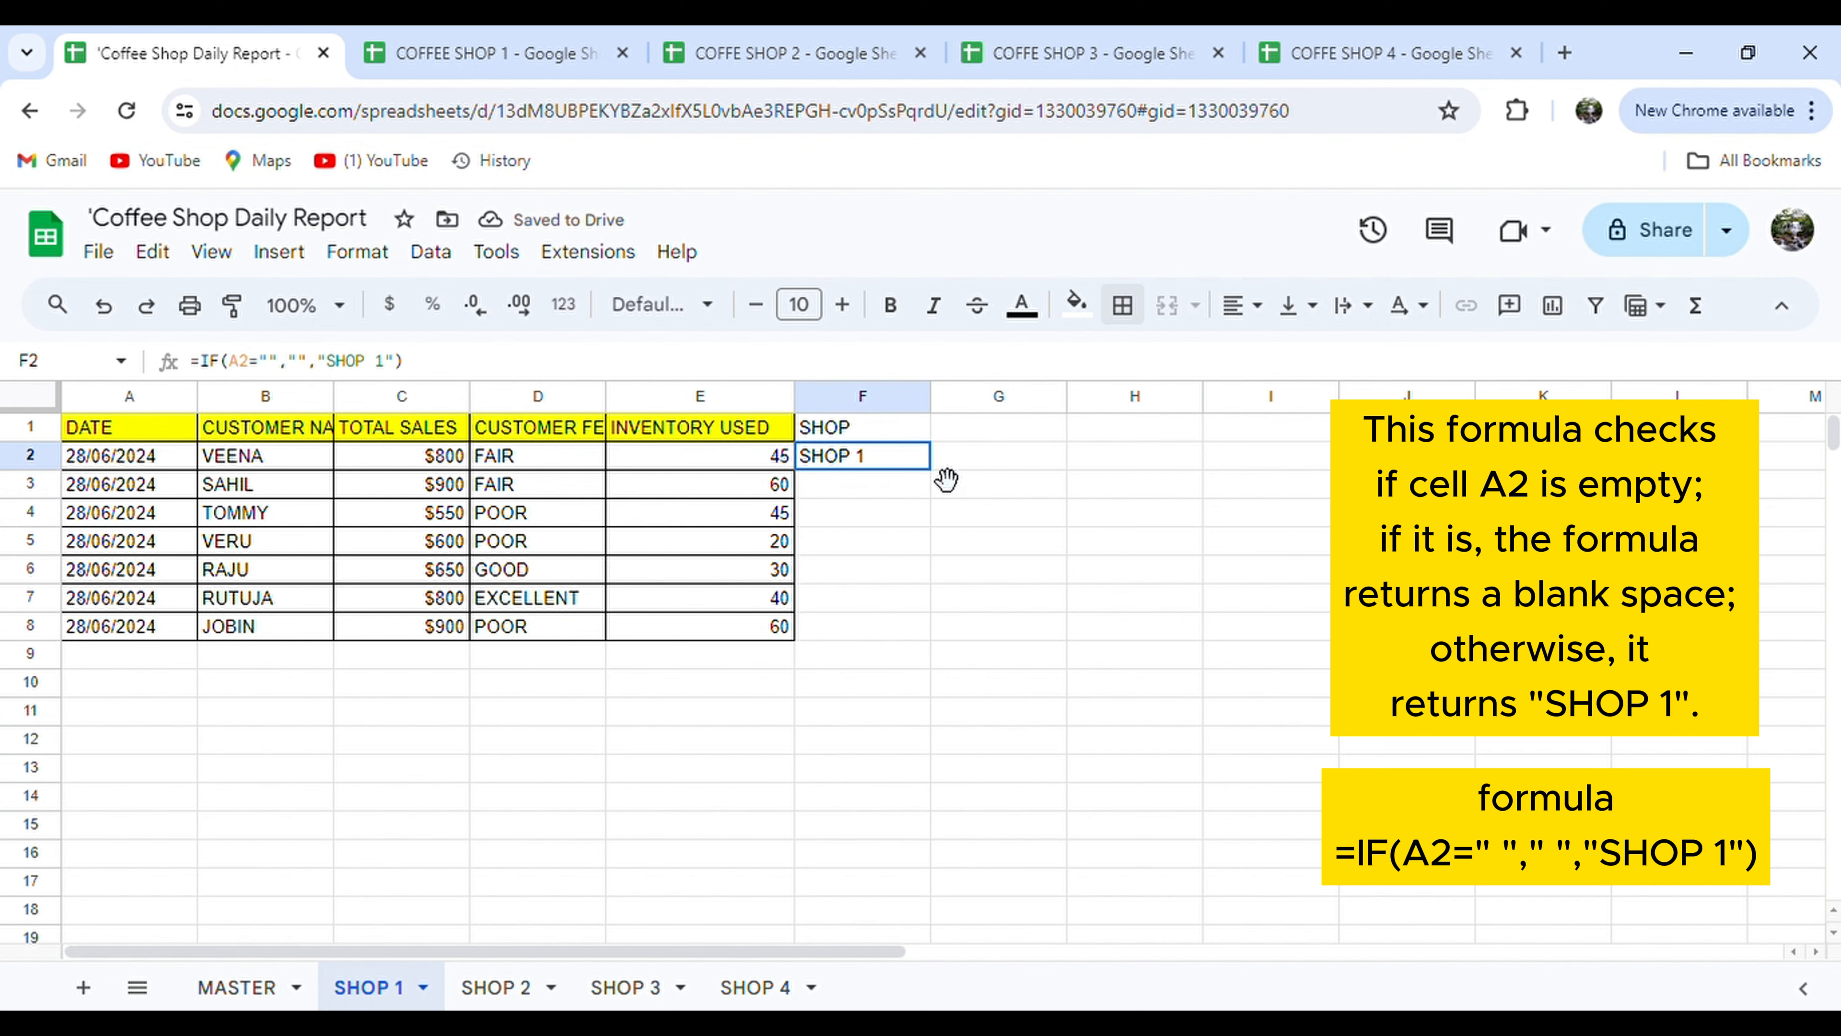
Fill the SHOP 1 label formula down the entire F column.
{"action": "left_click_drag", "start_coordinate": [932, 471], "coordinate": [900, 631]}
{"action": "left_click", "coordinate": [889, 580]}
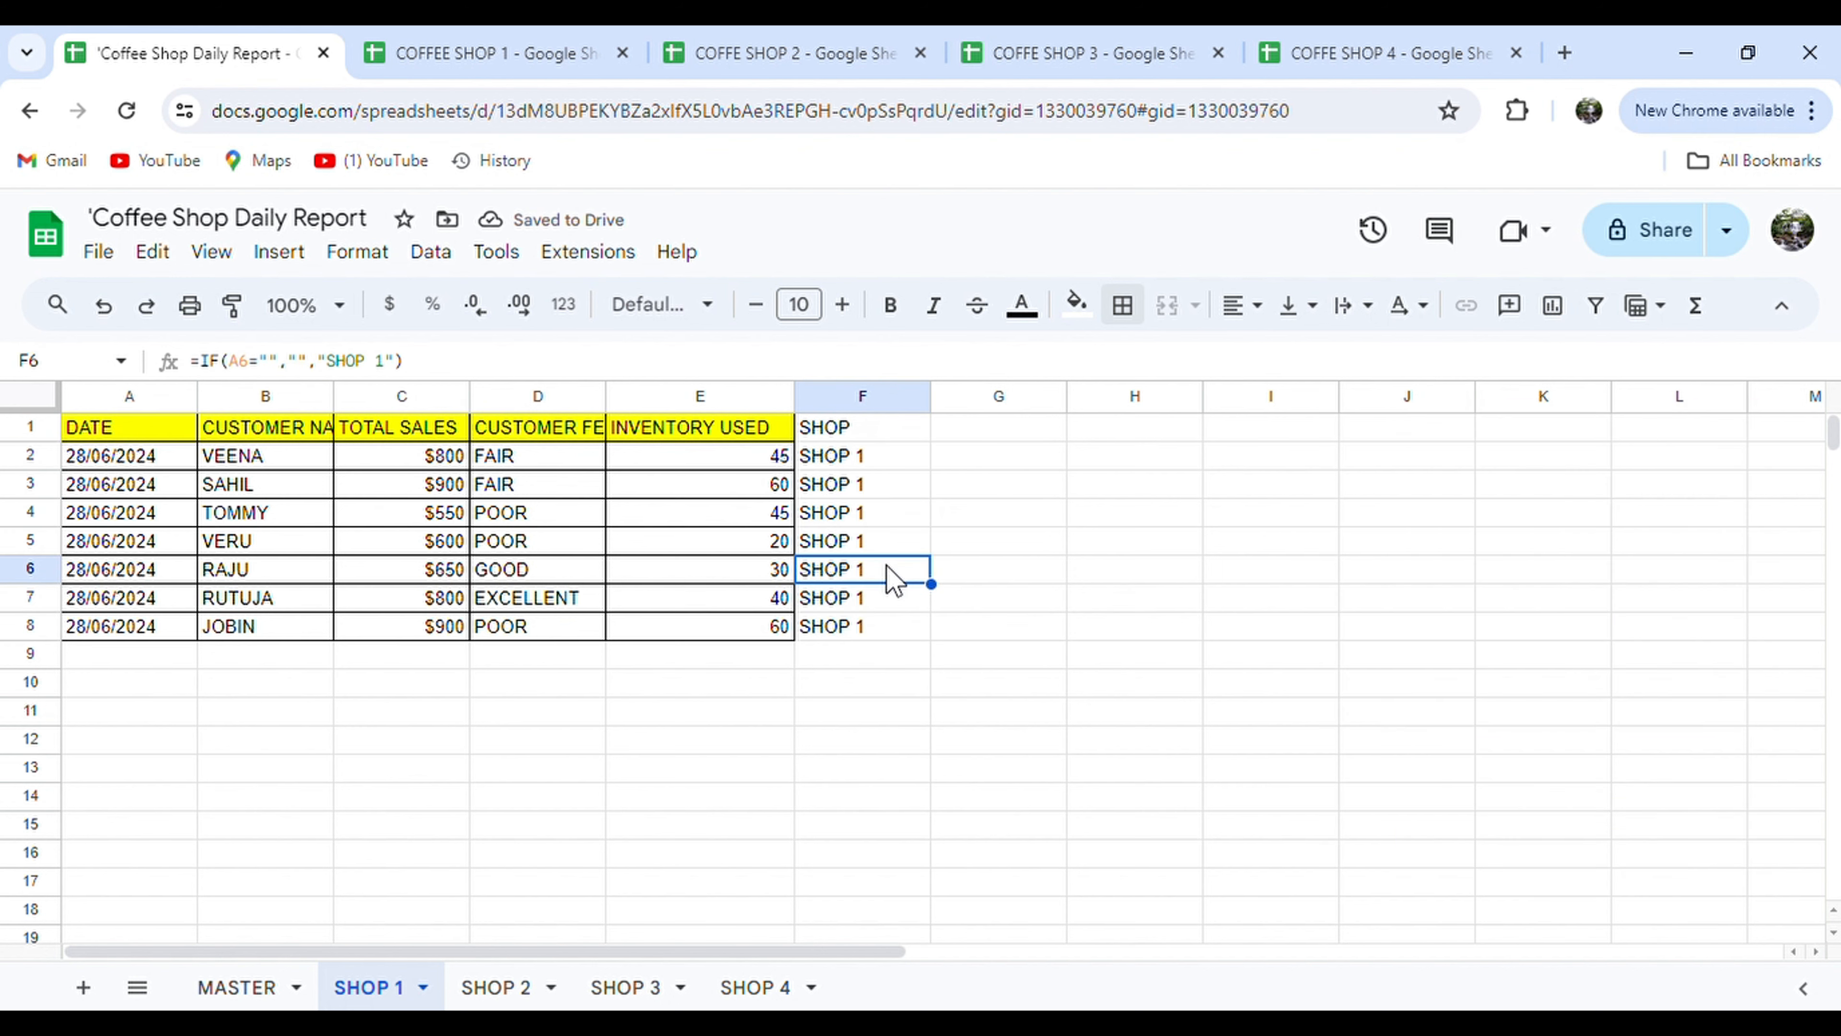
{"action": "key", "text": "Up"}
{"action": "key", "text": "Up"}
{"action": "key", "text": "Up"}
{"action": "key", "text": "Up"}
{"action": "key", "text": "ctrl+shift+Down"}
{"action": "key", "text": "ctrl+shift+Down"}
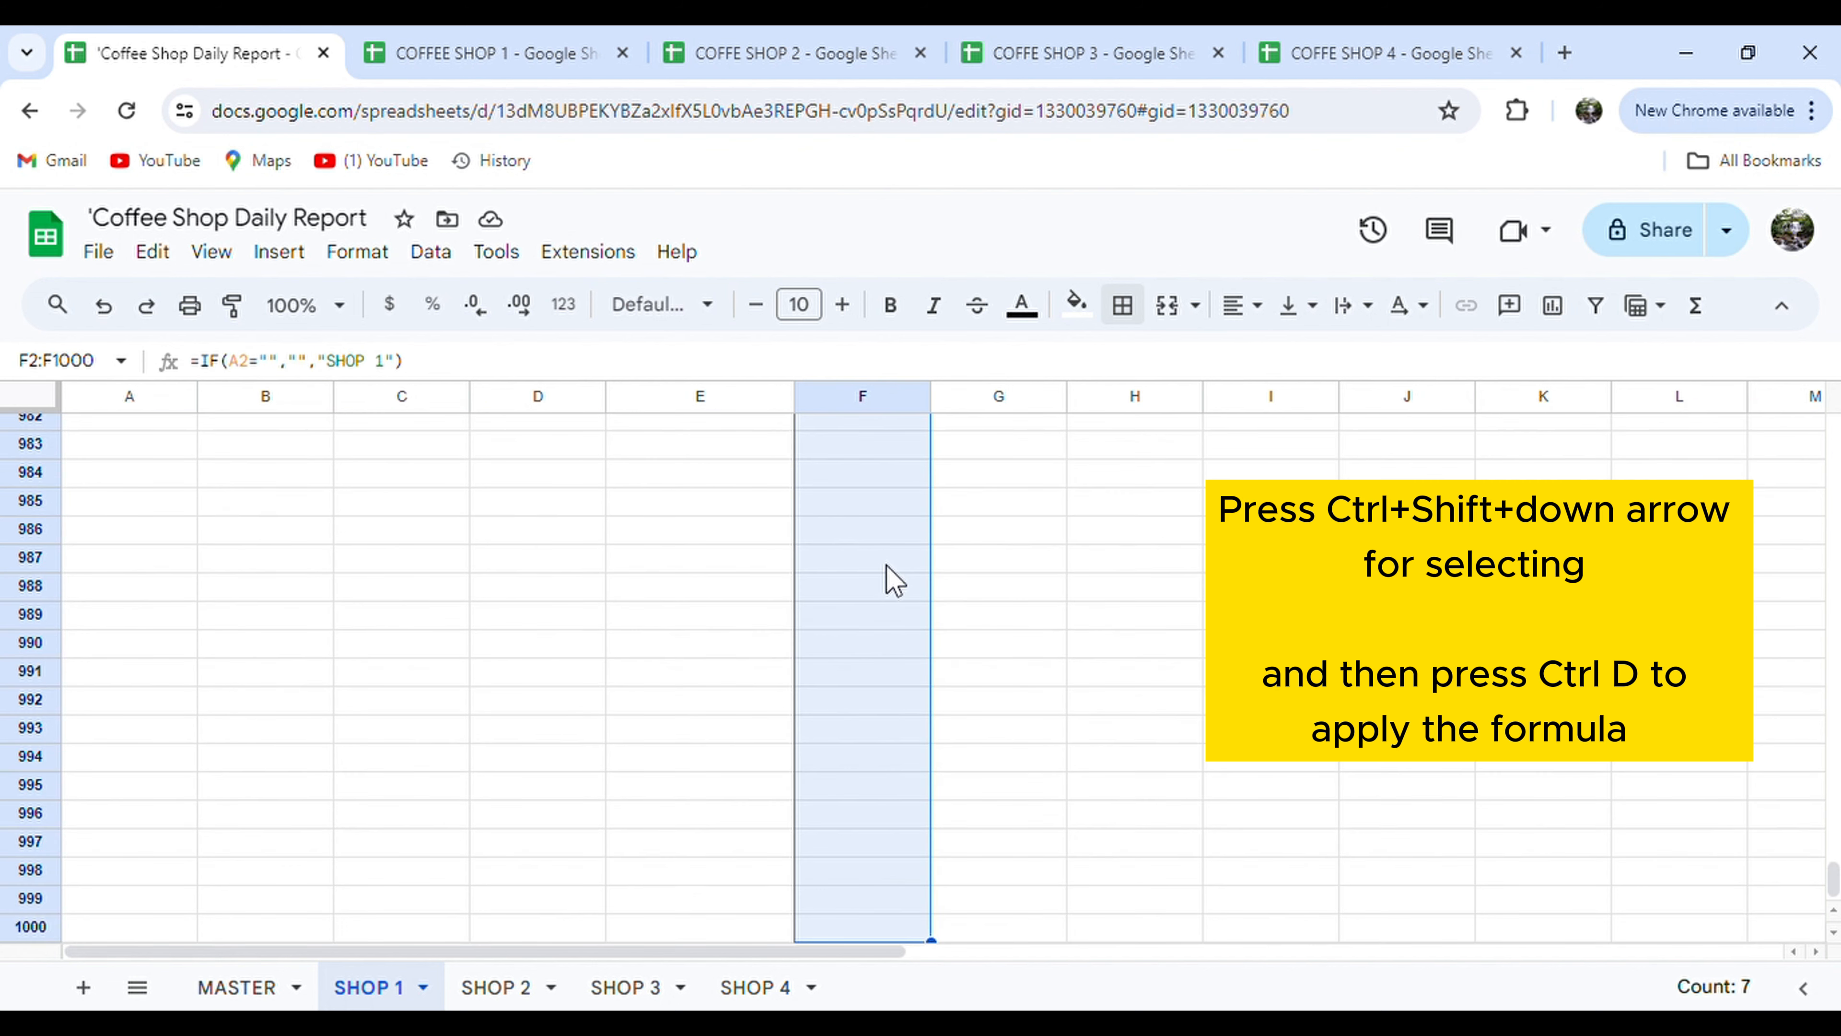
{"action": "key", "text": "ctrl+d"}
{"action": "left_click", "coordinate": [887, 569]}
{"action": "key", "text": "ctrl+shift+Up"}
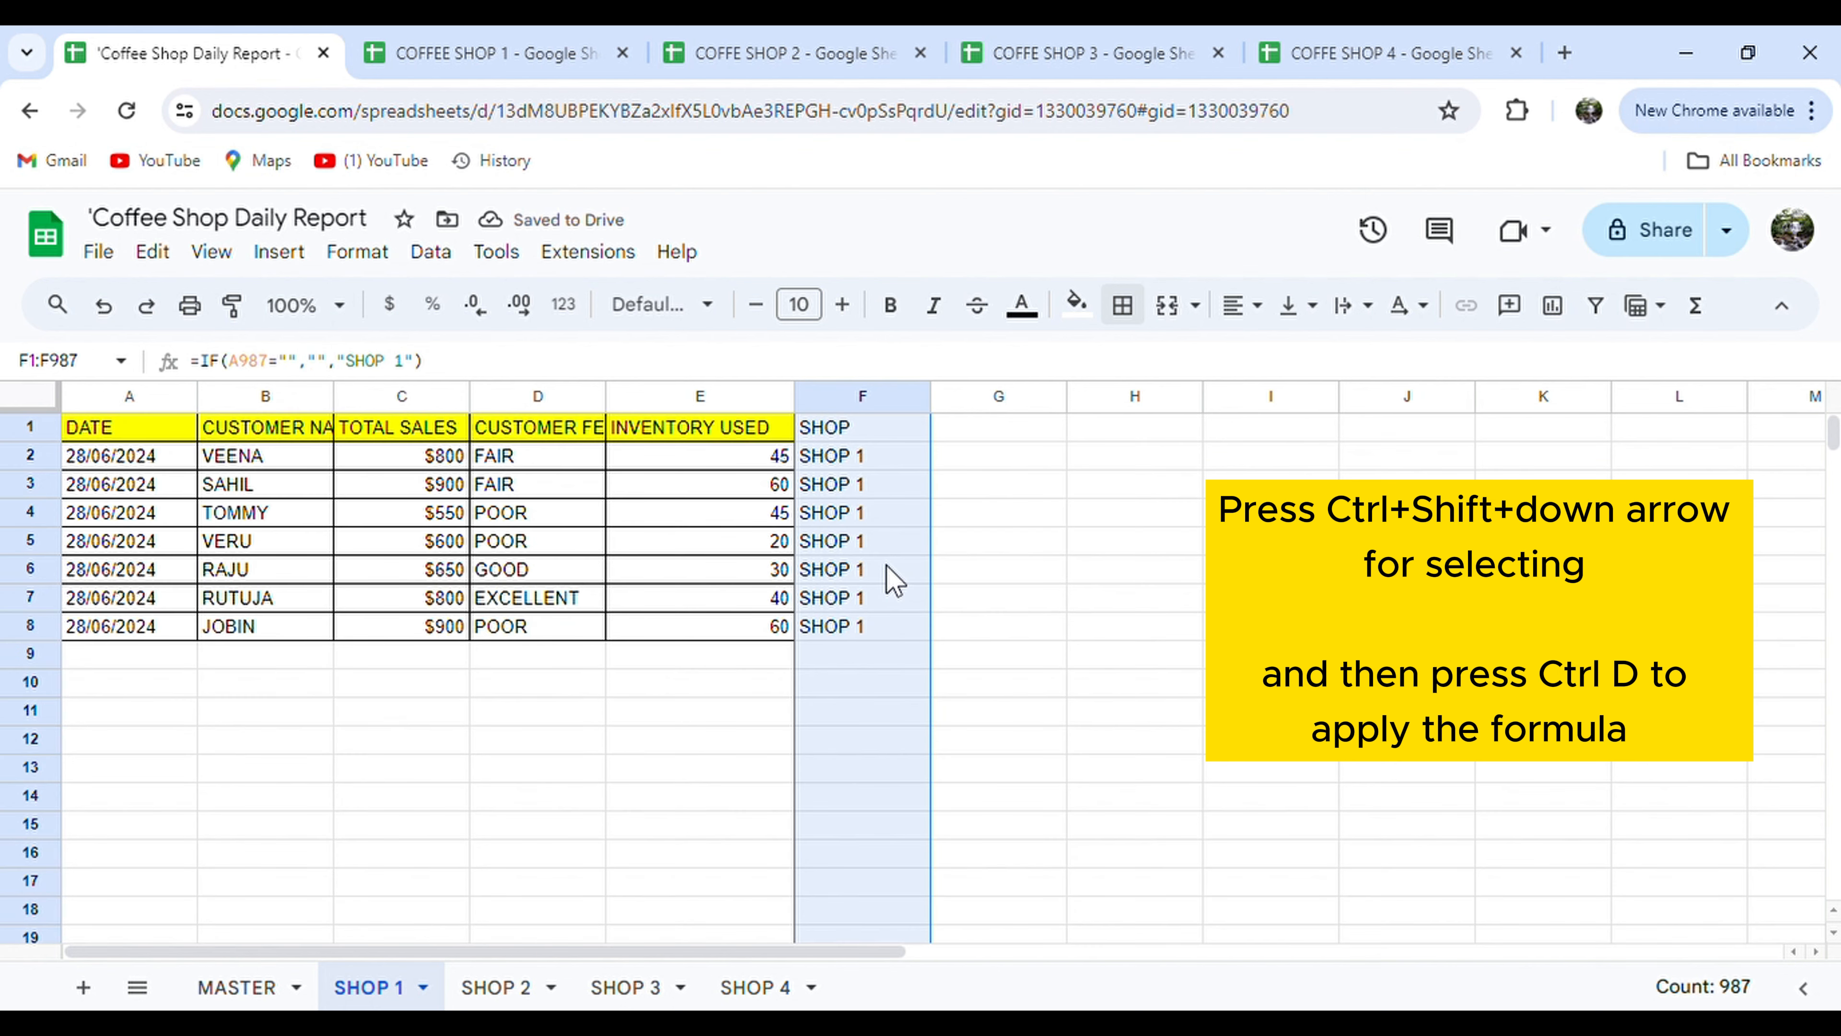
Copy E1's yellow header formatting onto F1 with the paint format tool.
{"action": "left_click", "coordinate": [742, 436]}
{"action": "left_click", "coordinate": [232, 305]}
{"action": "left_click", "coordinate": [855, 434]}
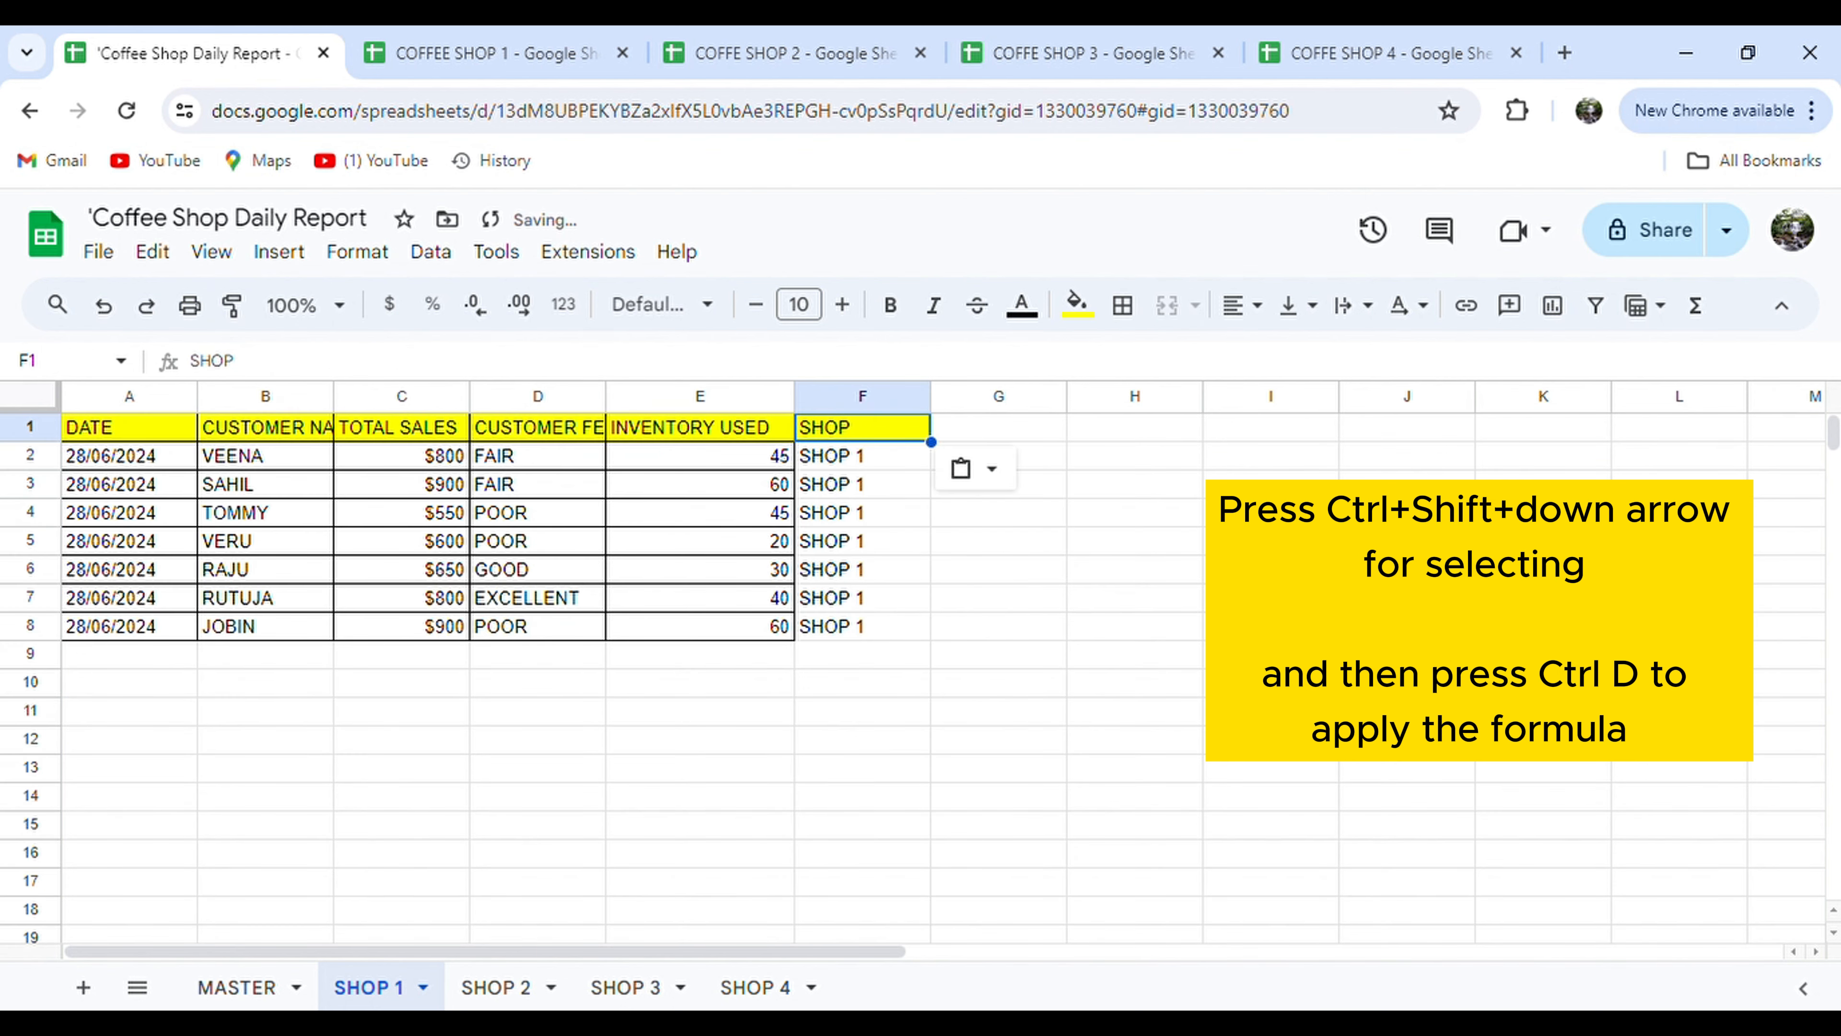
{"action": "left_click", "coordinate": [1309, 524]}
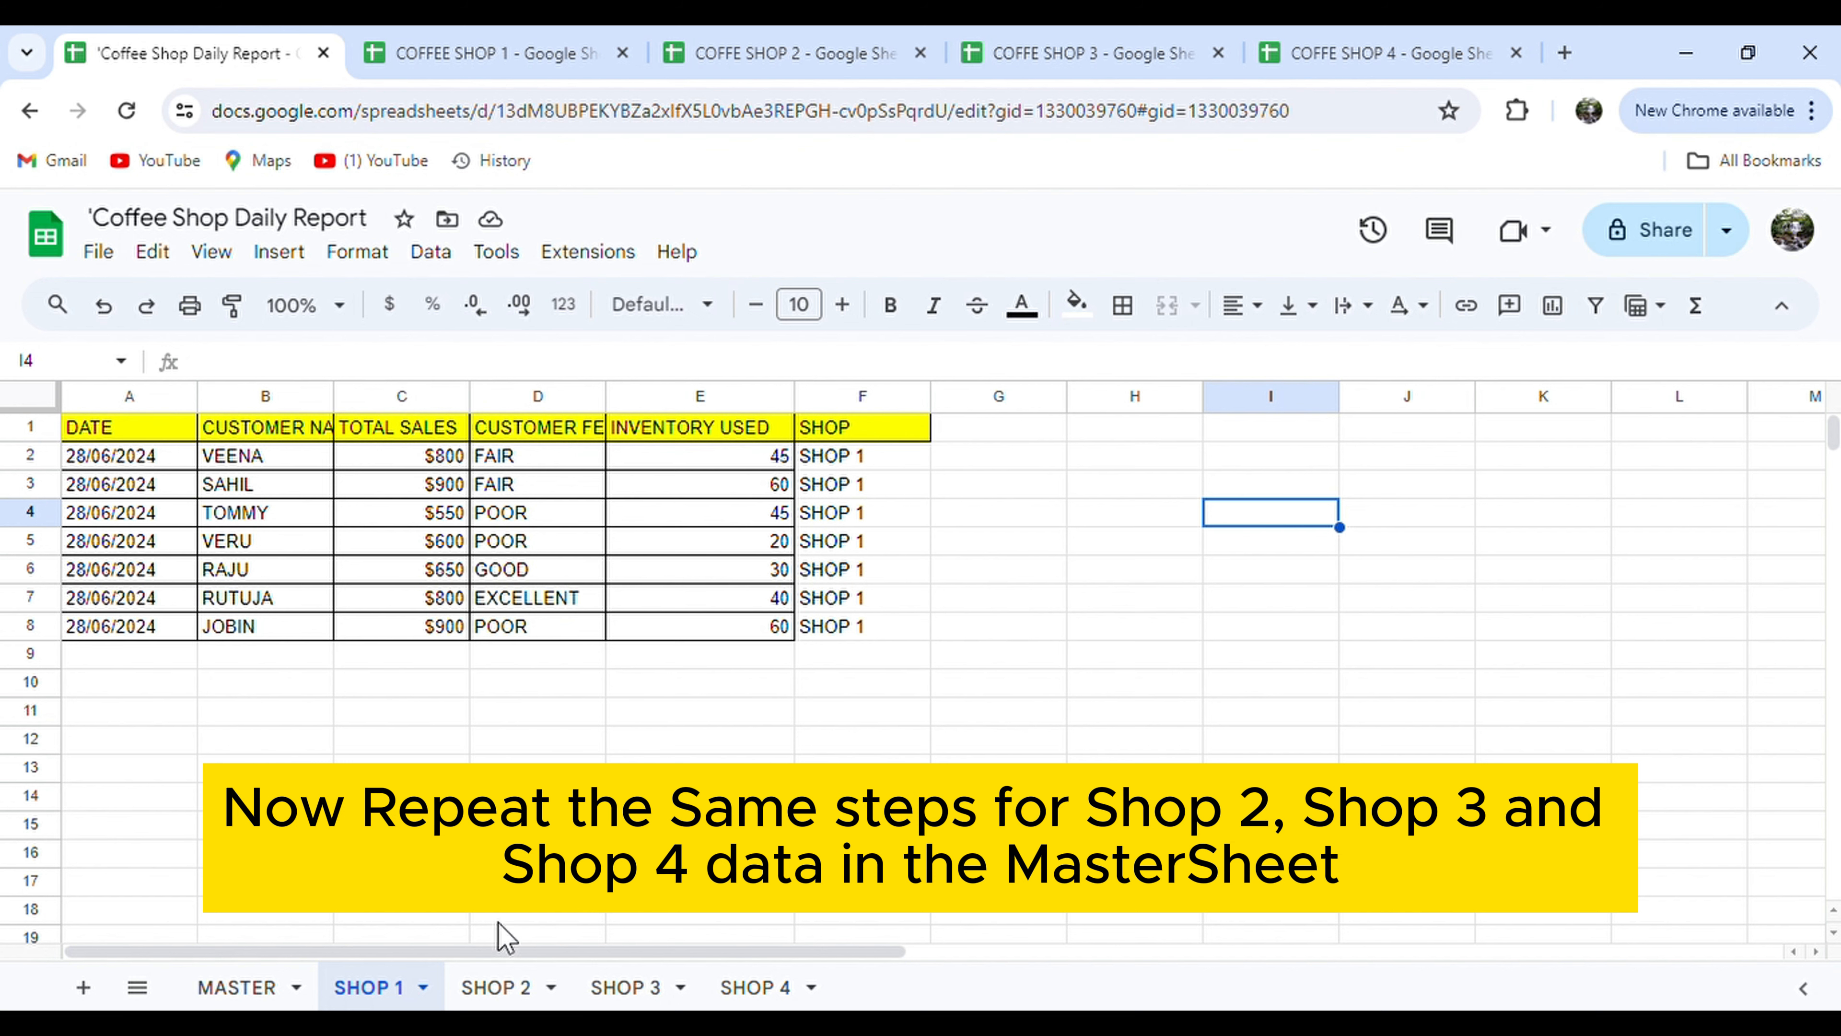
{"action": "left_click", "coordinate": [499, 987]}
Start an IMPORTRANGE formula in A1 with the COFFE SHOP 2 spreadsheet address pasted in.
{"action": "type", "text": "=IMPORT"}
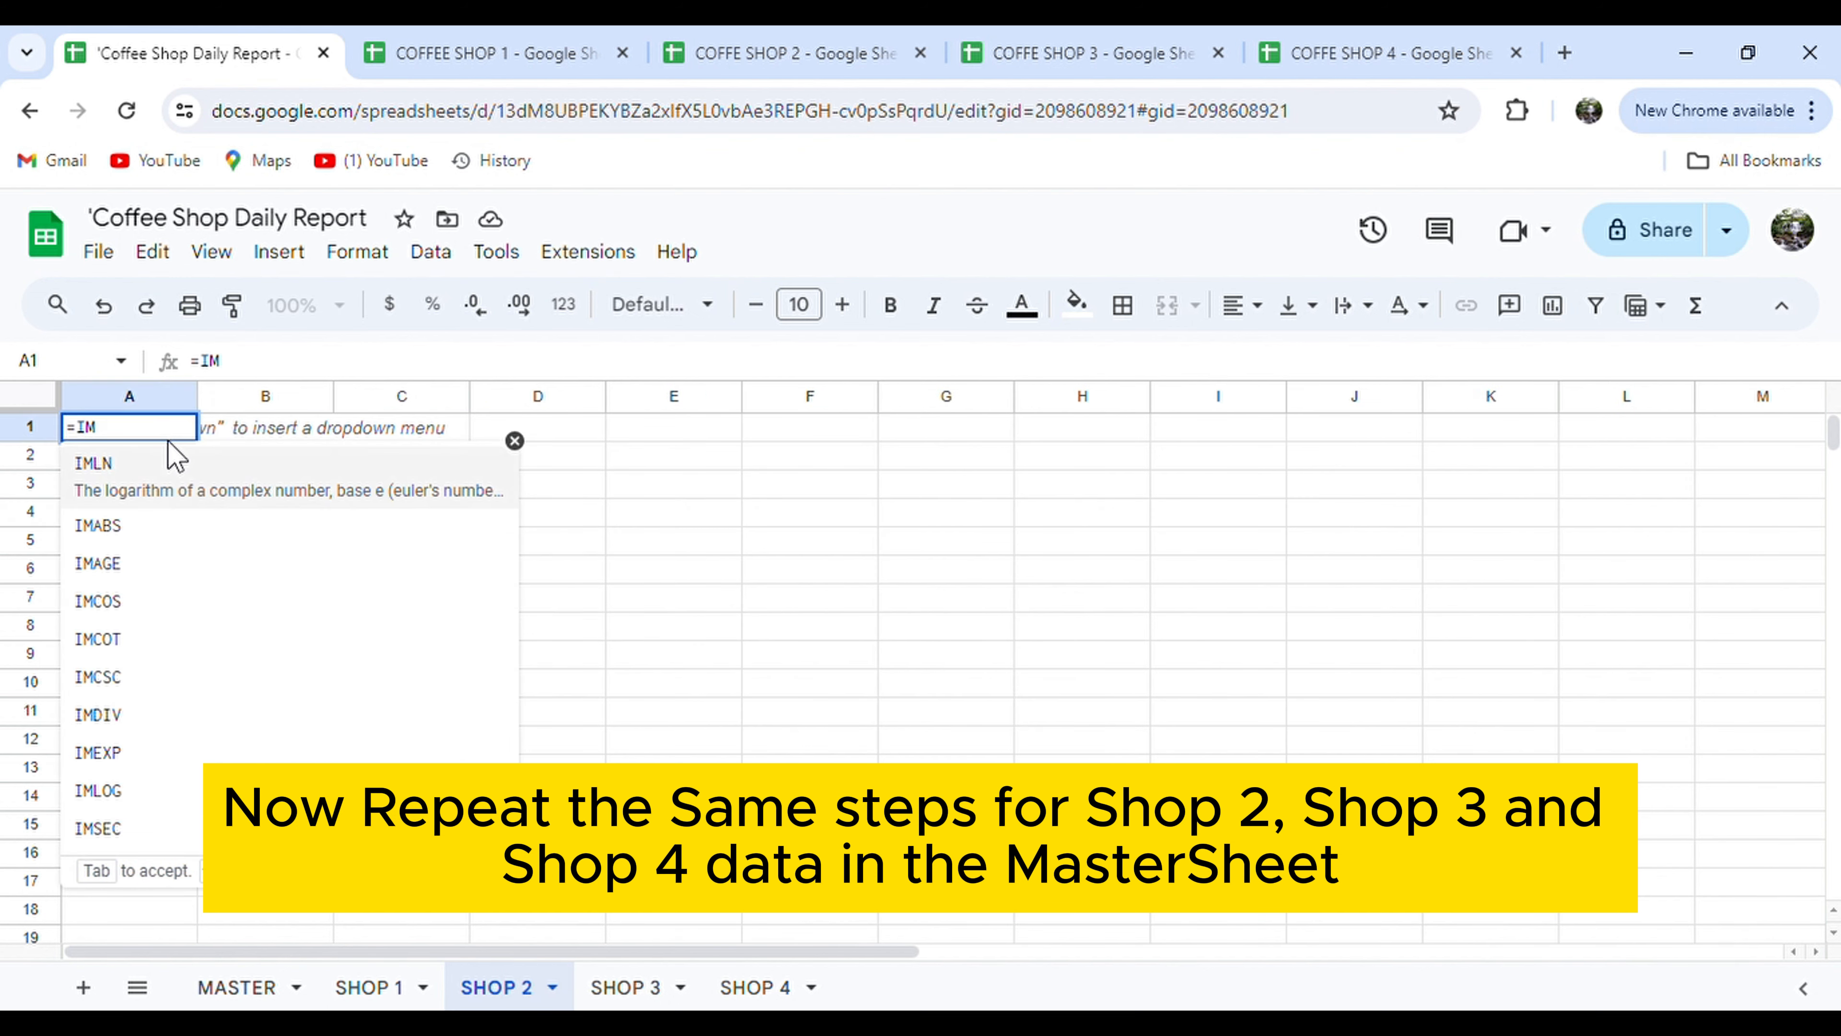
{"action": "key", "text": "Down"}
{"action": "key", "text": "Down"}
{"action": "key", "text": "Down"}
{"action": "key", "text": "Tab"}
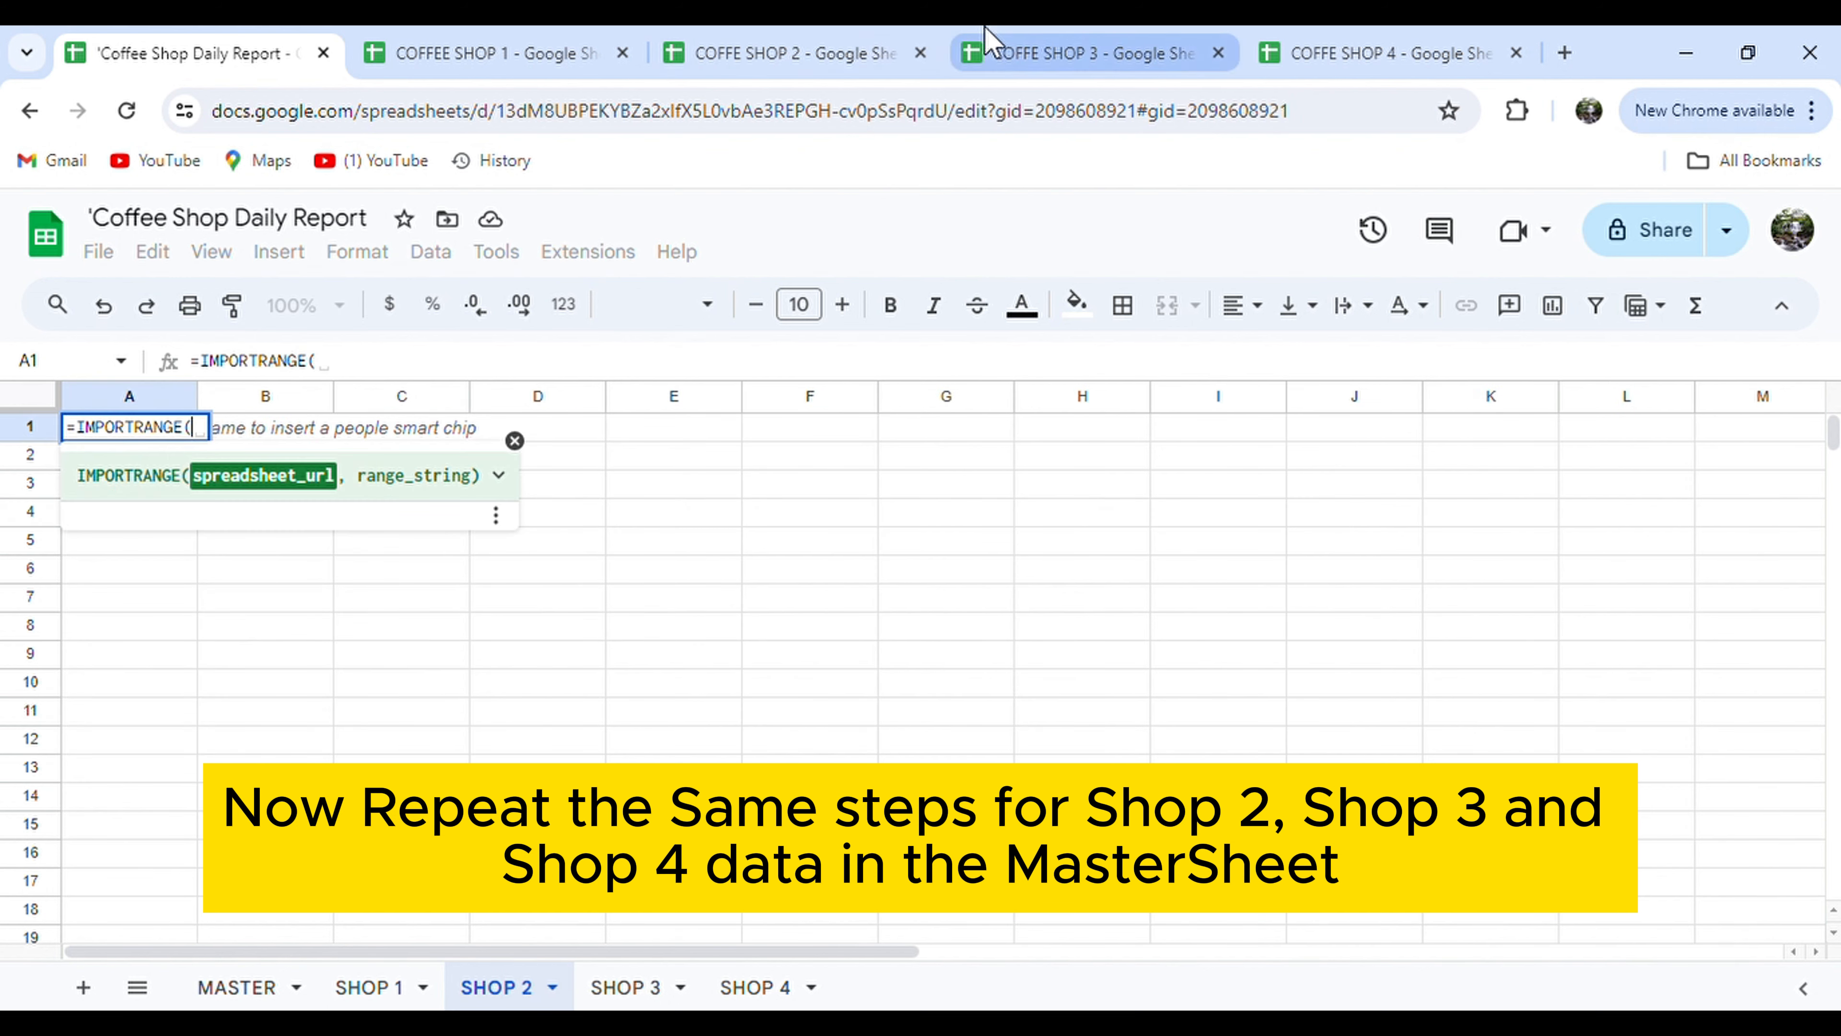
{"action": "left_click", "coordinate": [777, 37]}
{"action": "left_click_drag", "start_coordinate": [1154, 123], "coordinate": [1111, 133]}
{"action": "key", "text": "ctrl+a"}
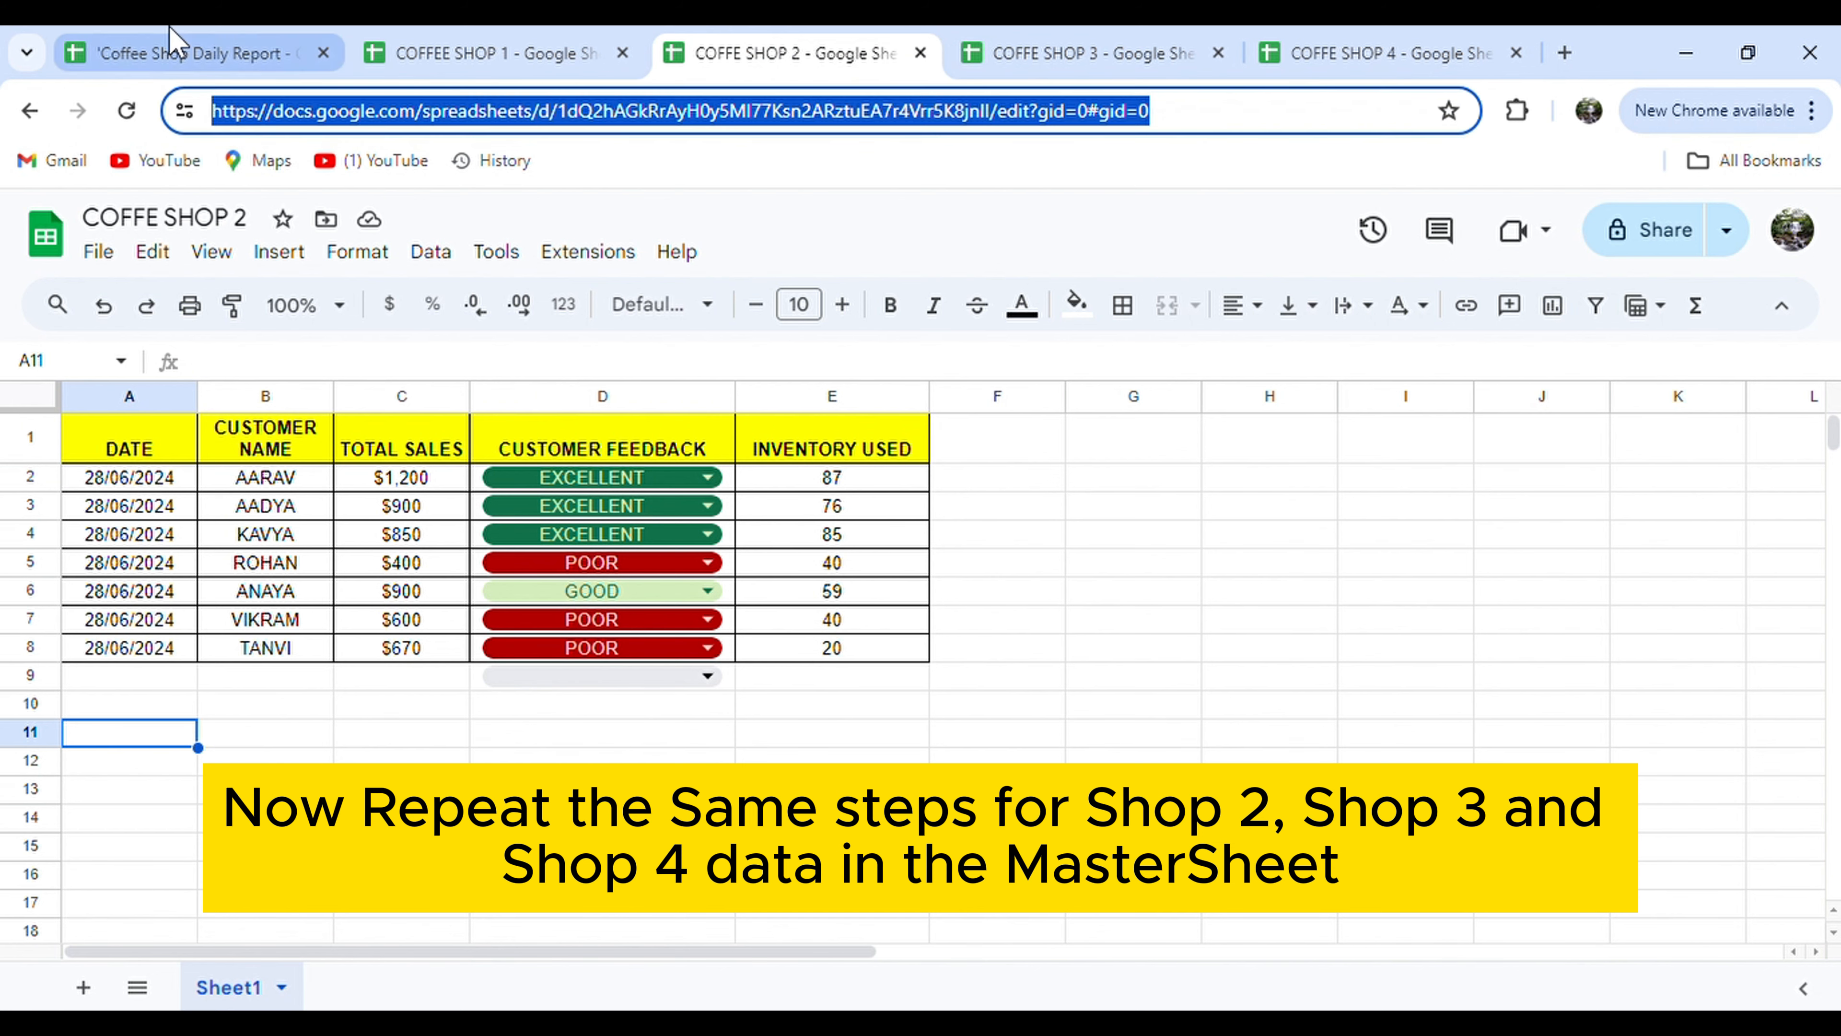
{"action": "left_click", "coordinate": [196, 53]}
{"action": "type", "text": "\""}
{"action": "type", "text": "\",\""}
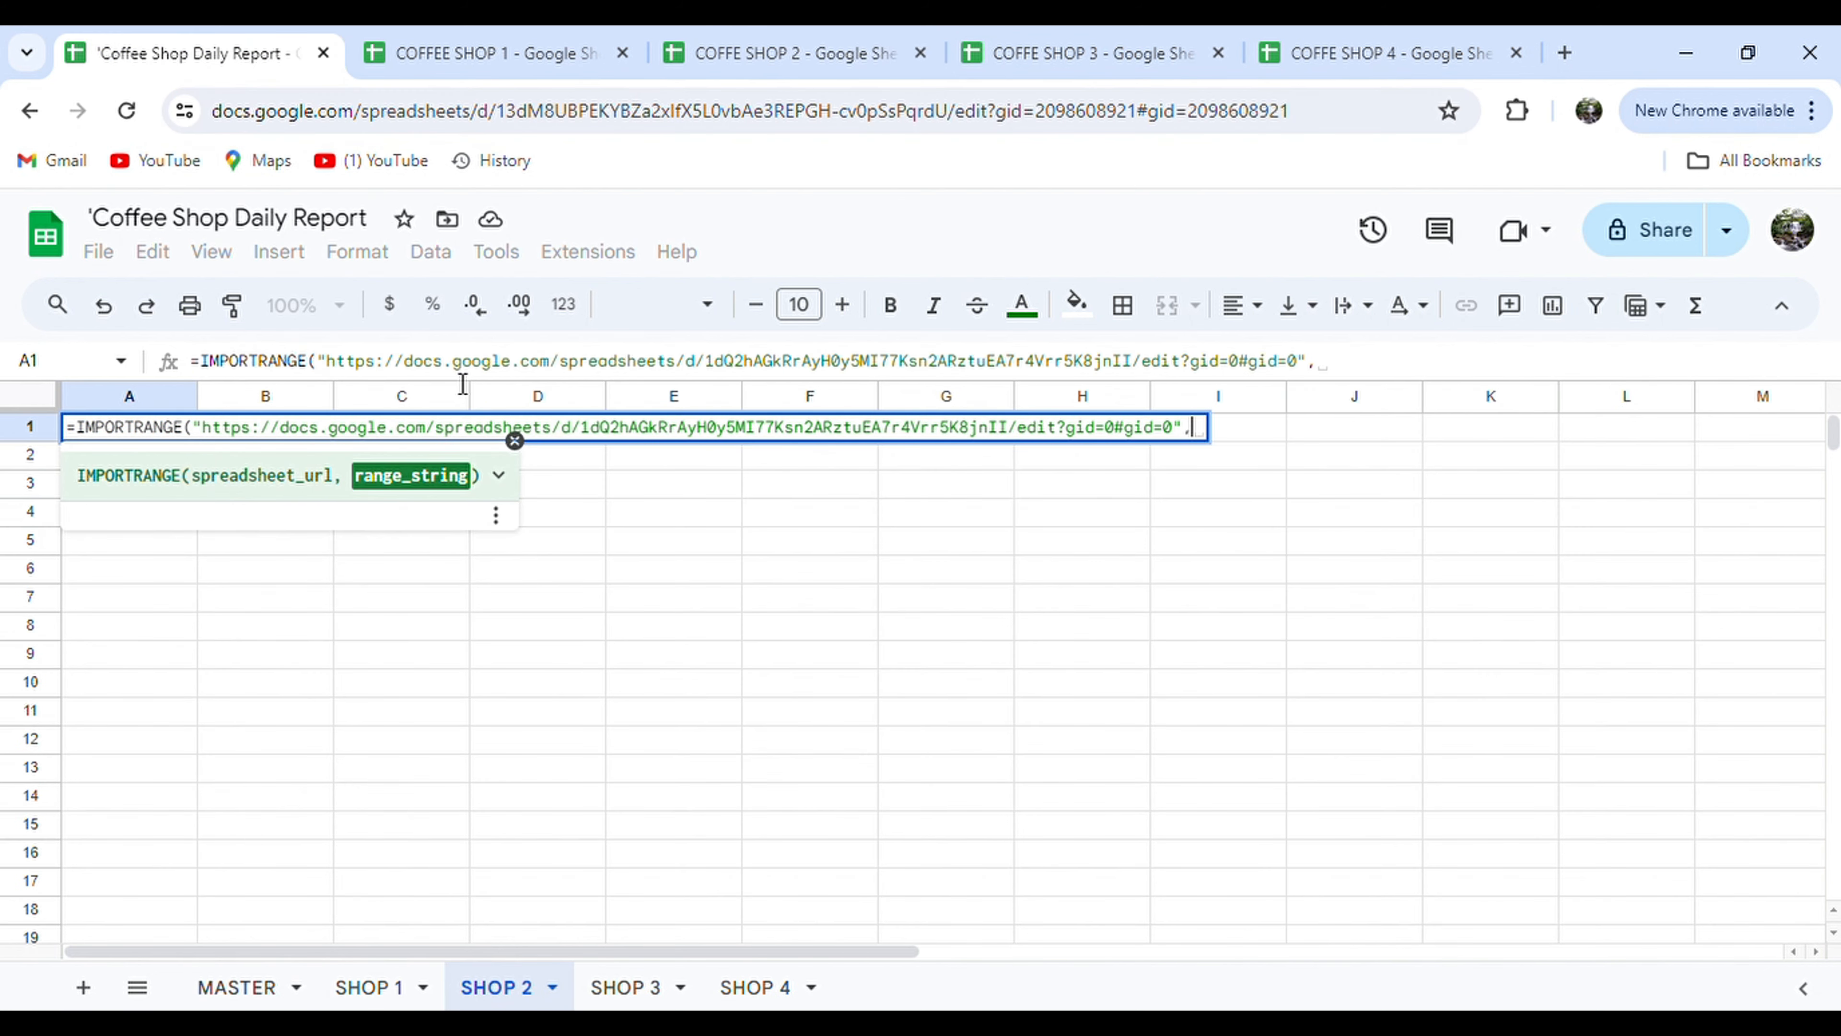
Finish the formula with the range "Sheet1!A:E" and allow the two spreadsheets to connect.
{"action": "left_click", "coordinate": [822, 45]}
{"action": "left_click", "coordinate": [255, 992]}
{"action": "double_click", "coordinate": [255, 992]}
{"action": "left_click", "coordinate": [232, 54]}
{"action": "type", "text": "Sheet1!A:"}
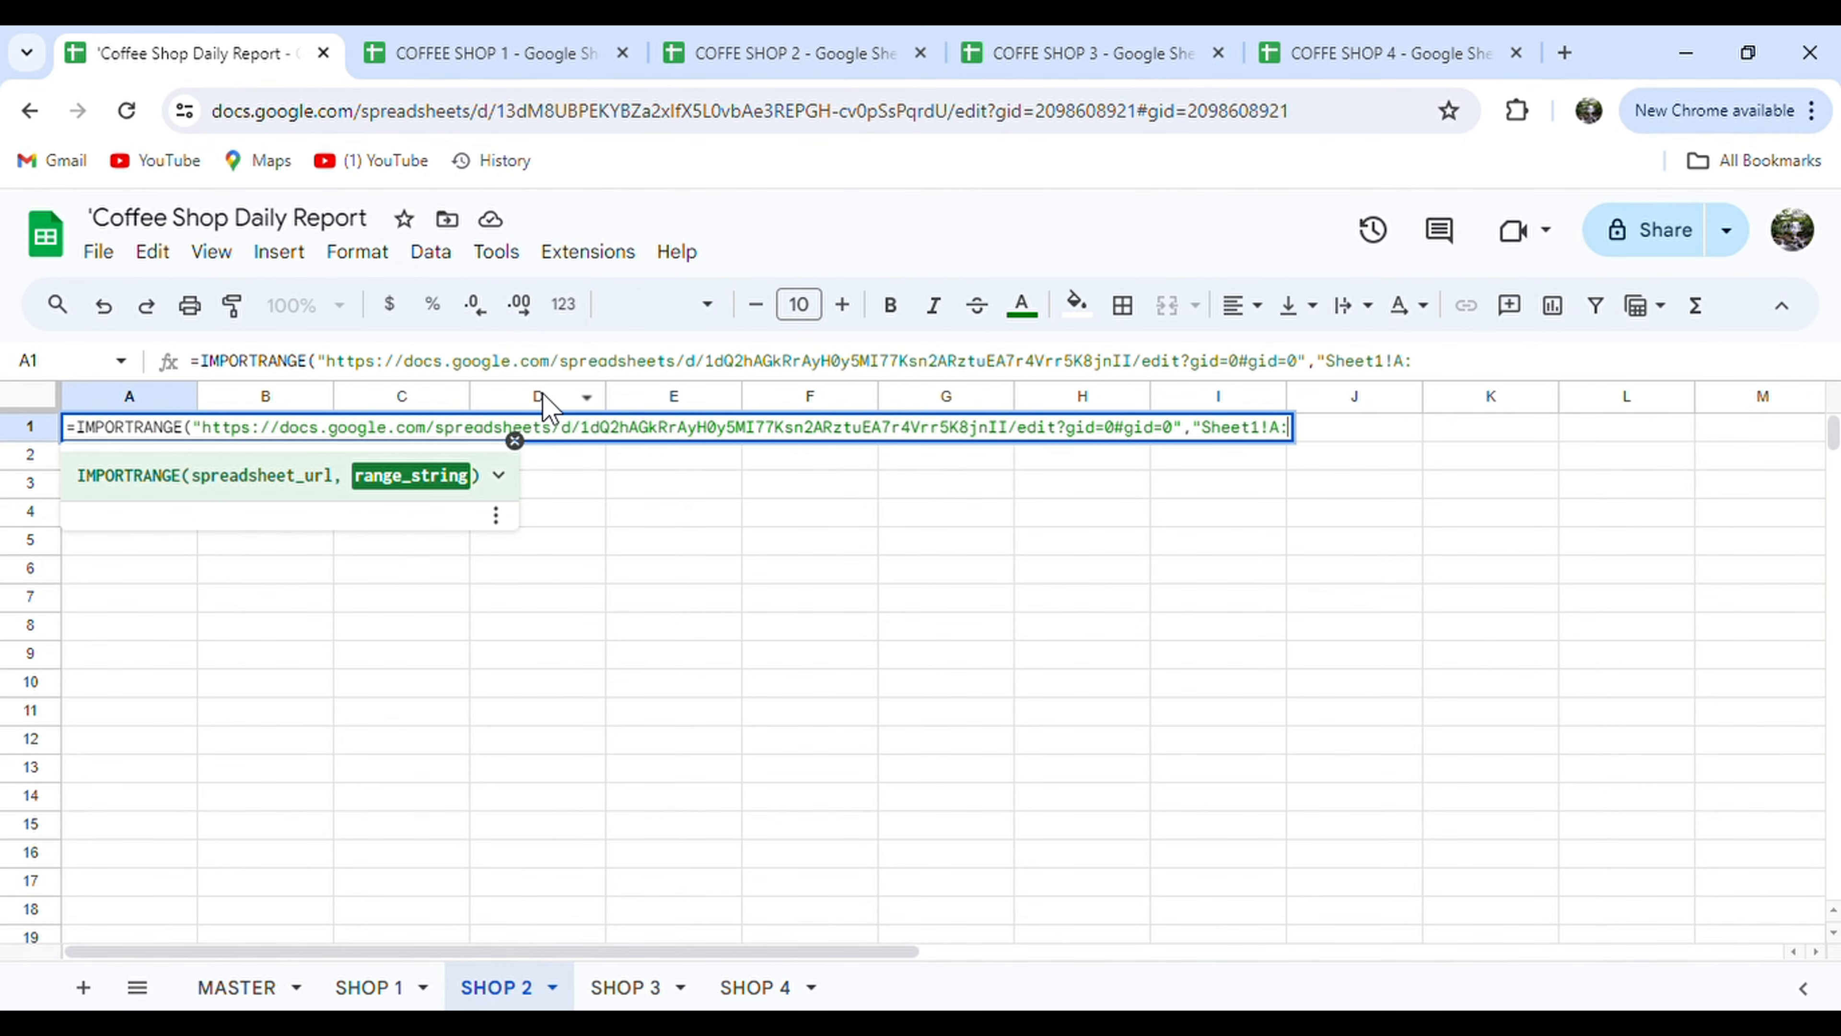
{"action": "type", "text": "E\")"}
{"action": "key", "text": "Return"}
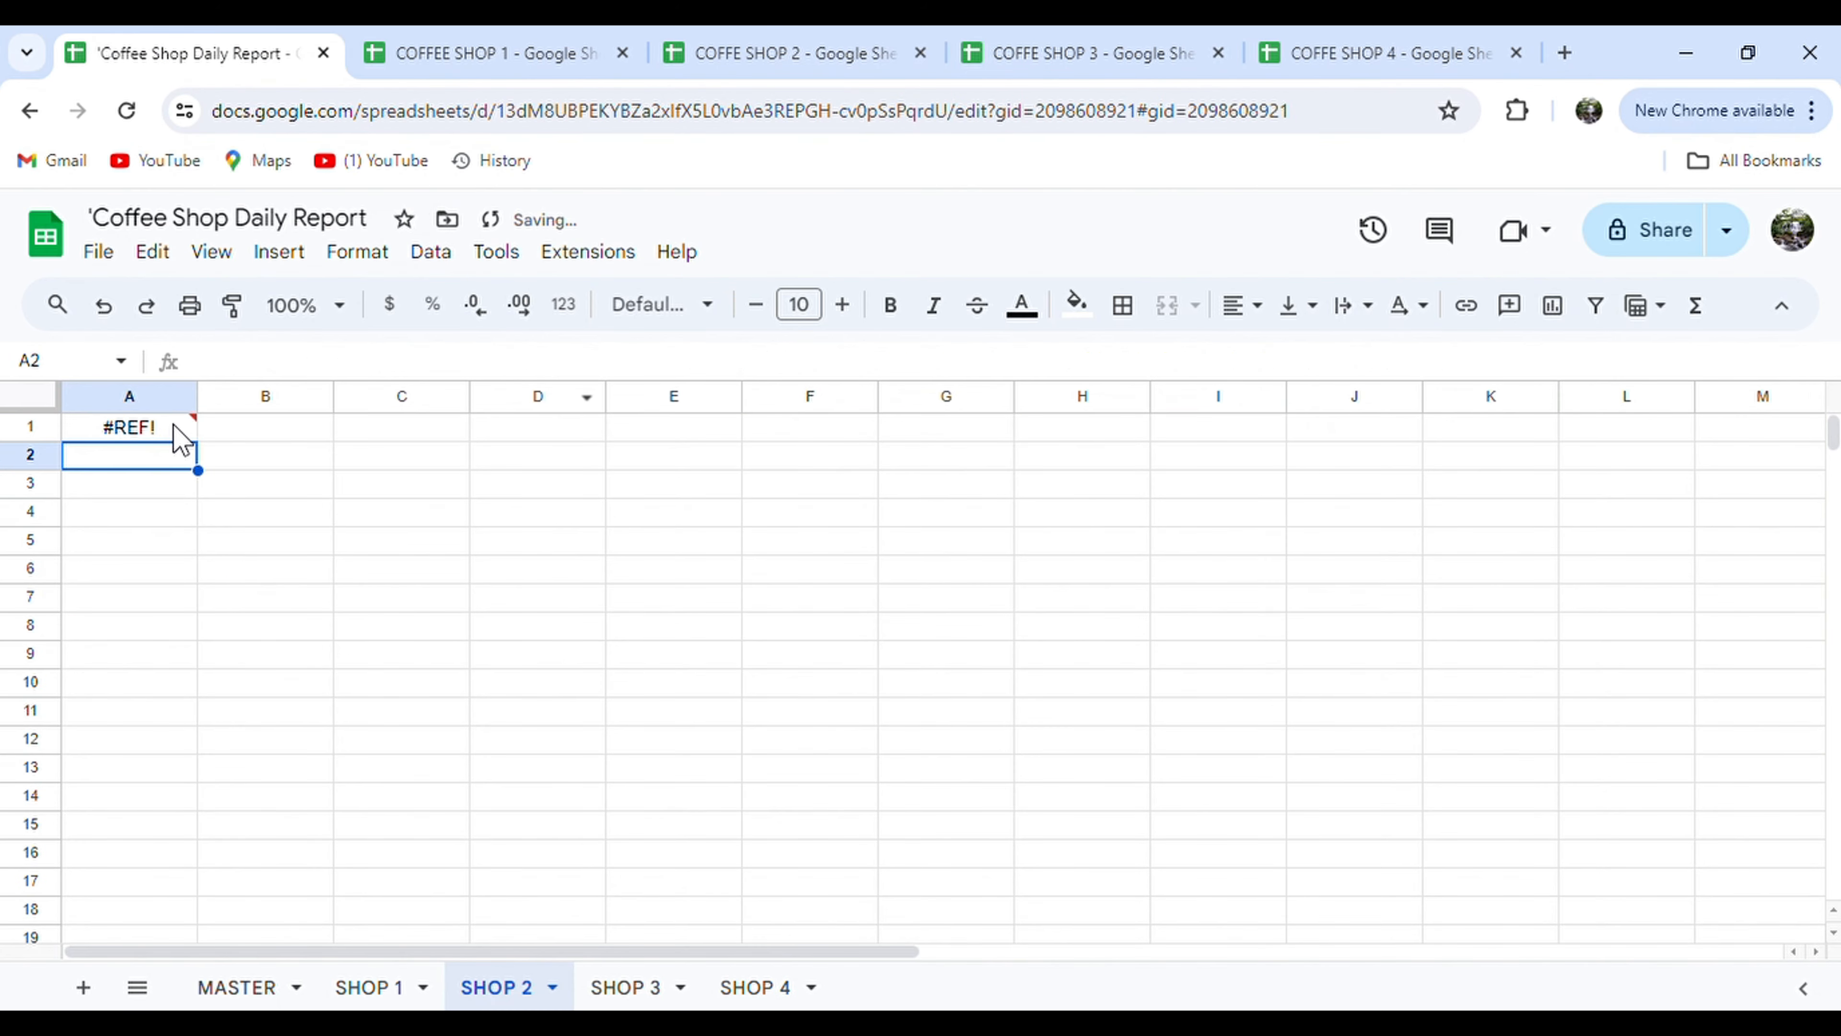
{"action": "mouse_move", "coordinate": [177, 427]}
{"action": "left_click", "coordinate": [453, 616]}
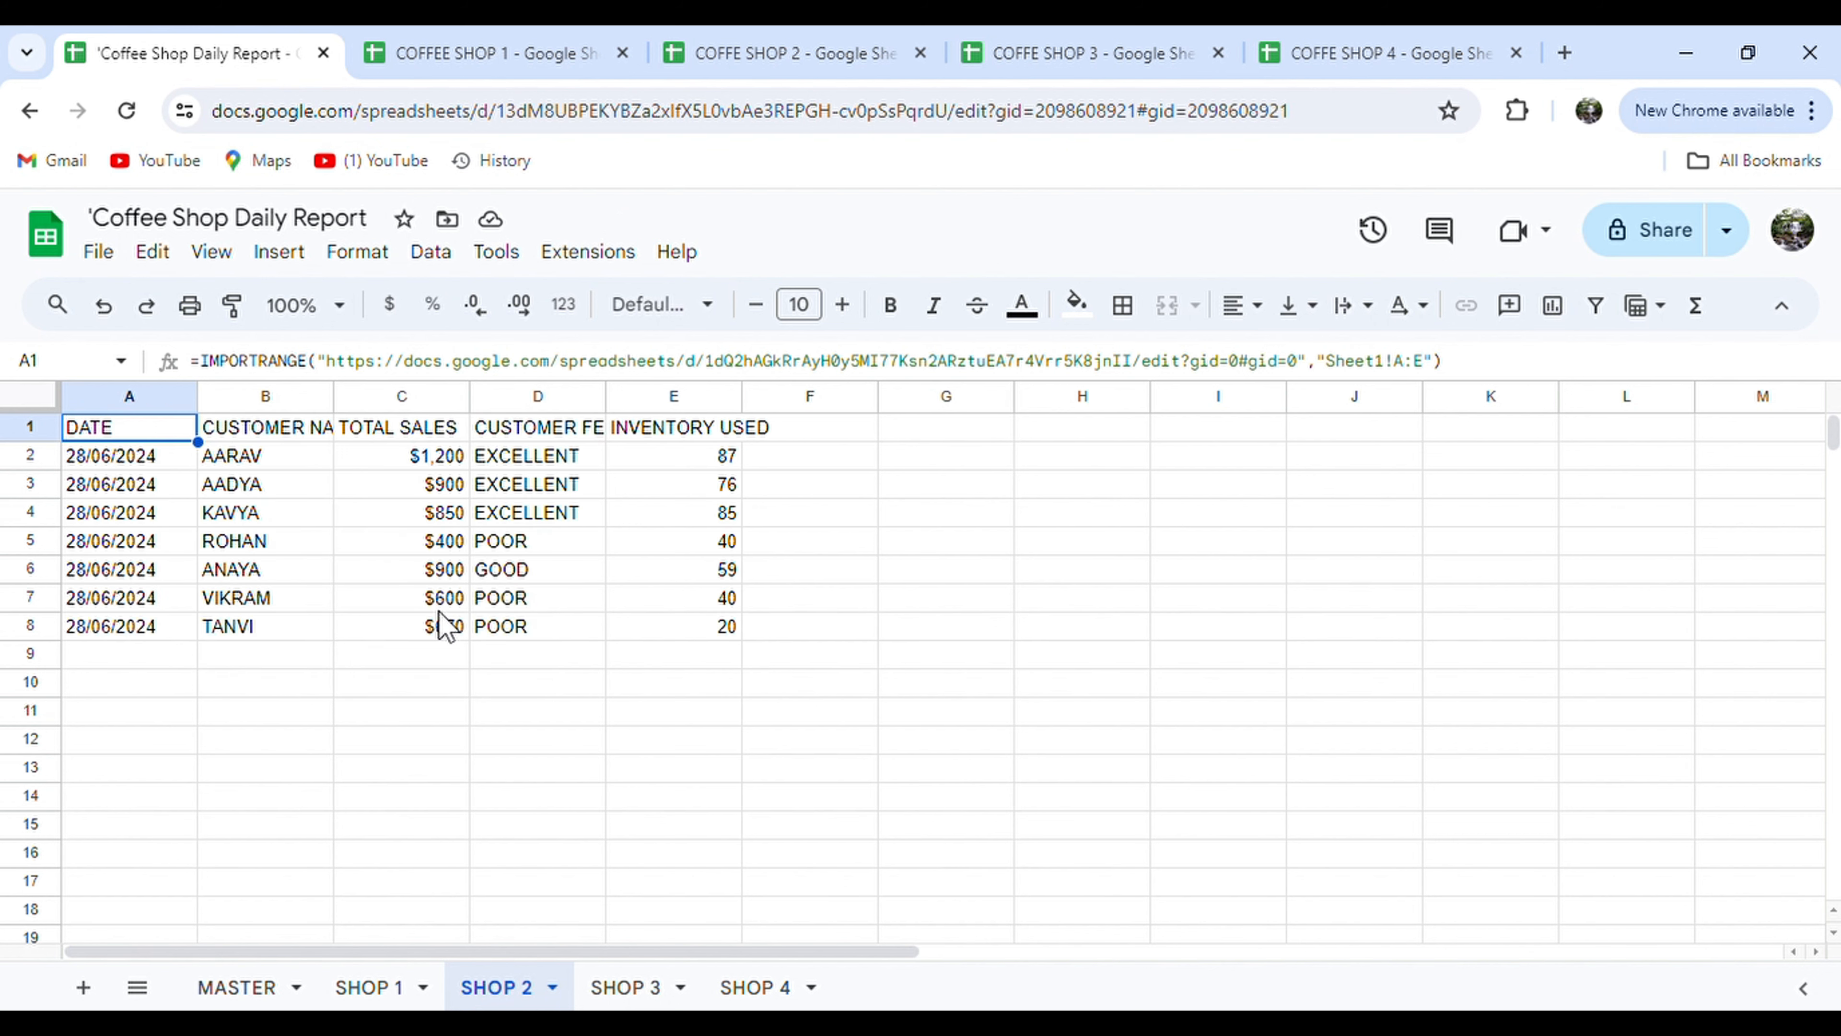
Fill header row A1:E1 yellow with wrapped text and add all borders to A1:E8.
{"action": "left_click_drag", "start_coordinate": [140, 434], "coordinate": [725, 434]}
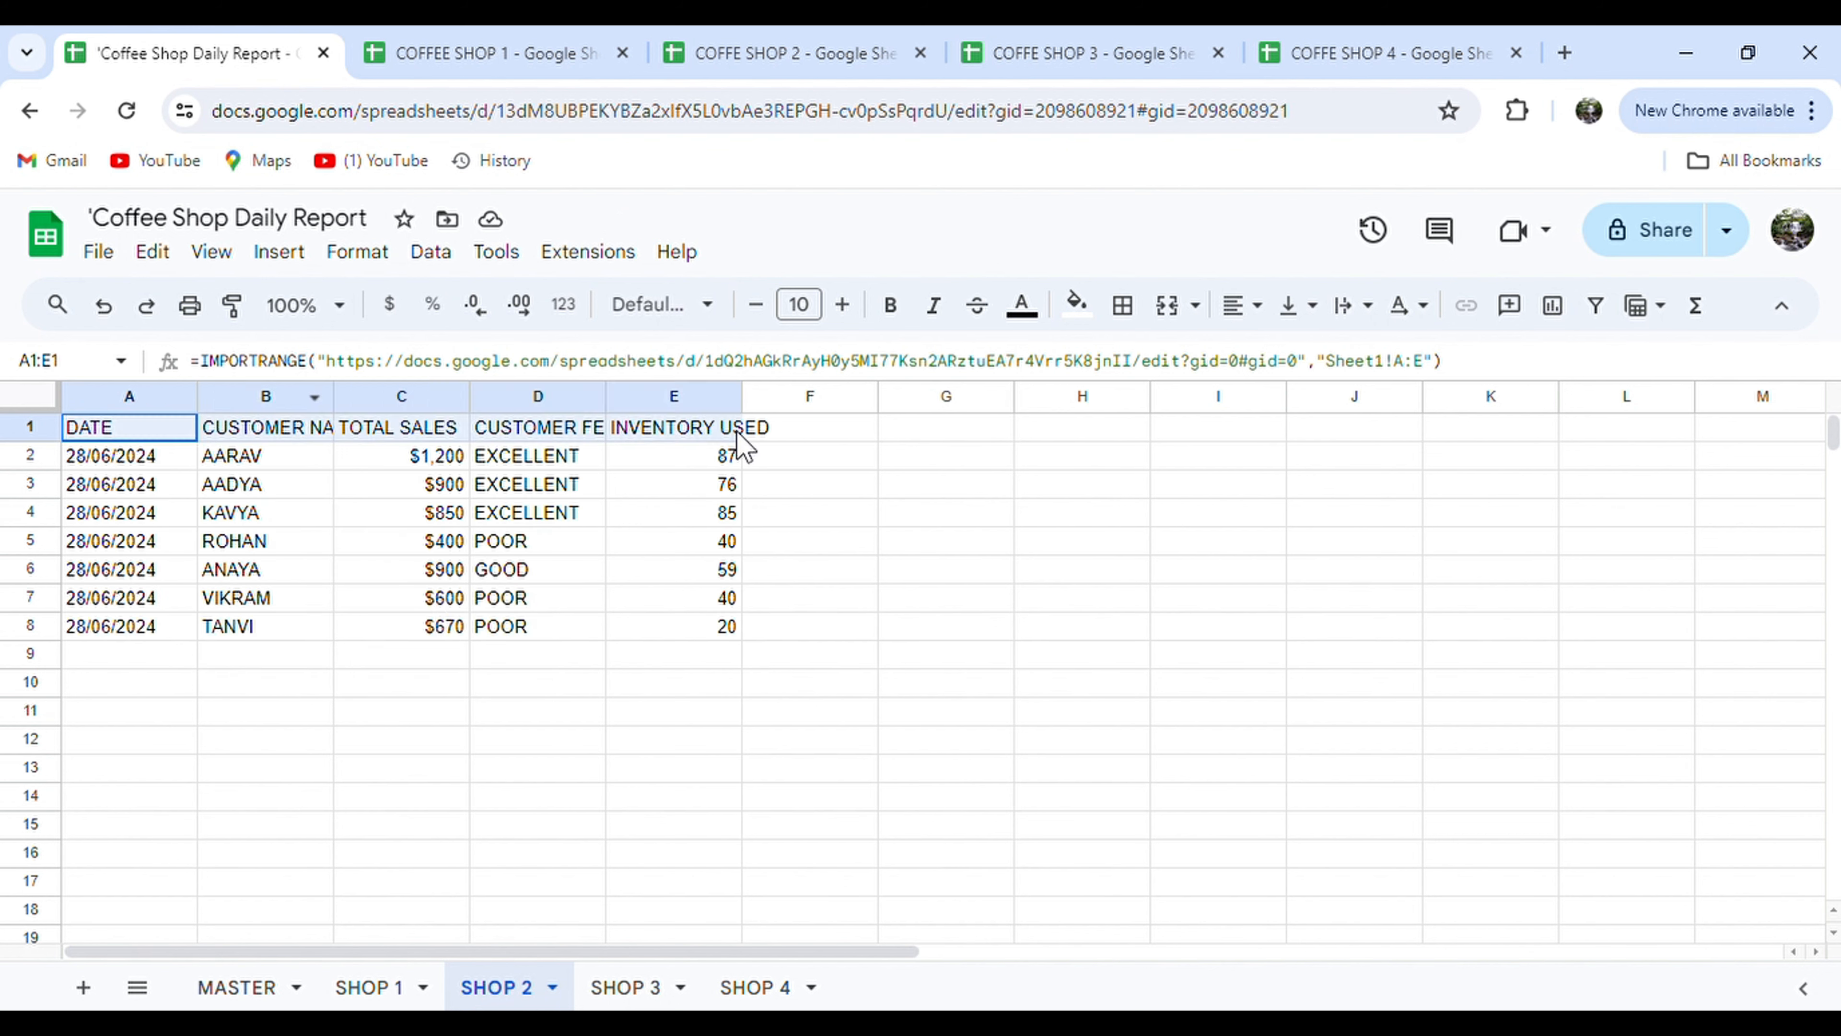
{"action": "left_click", "coordinate": [1077, 306]}
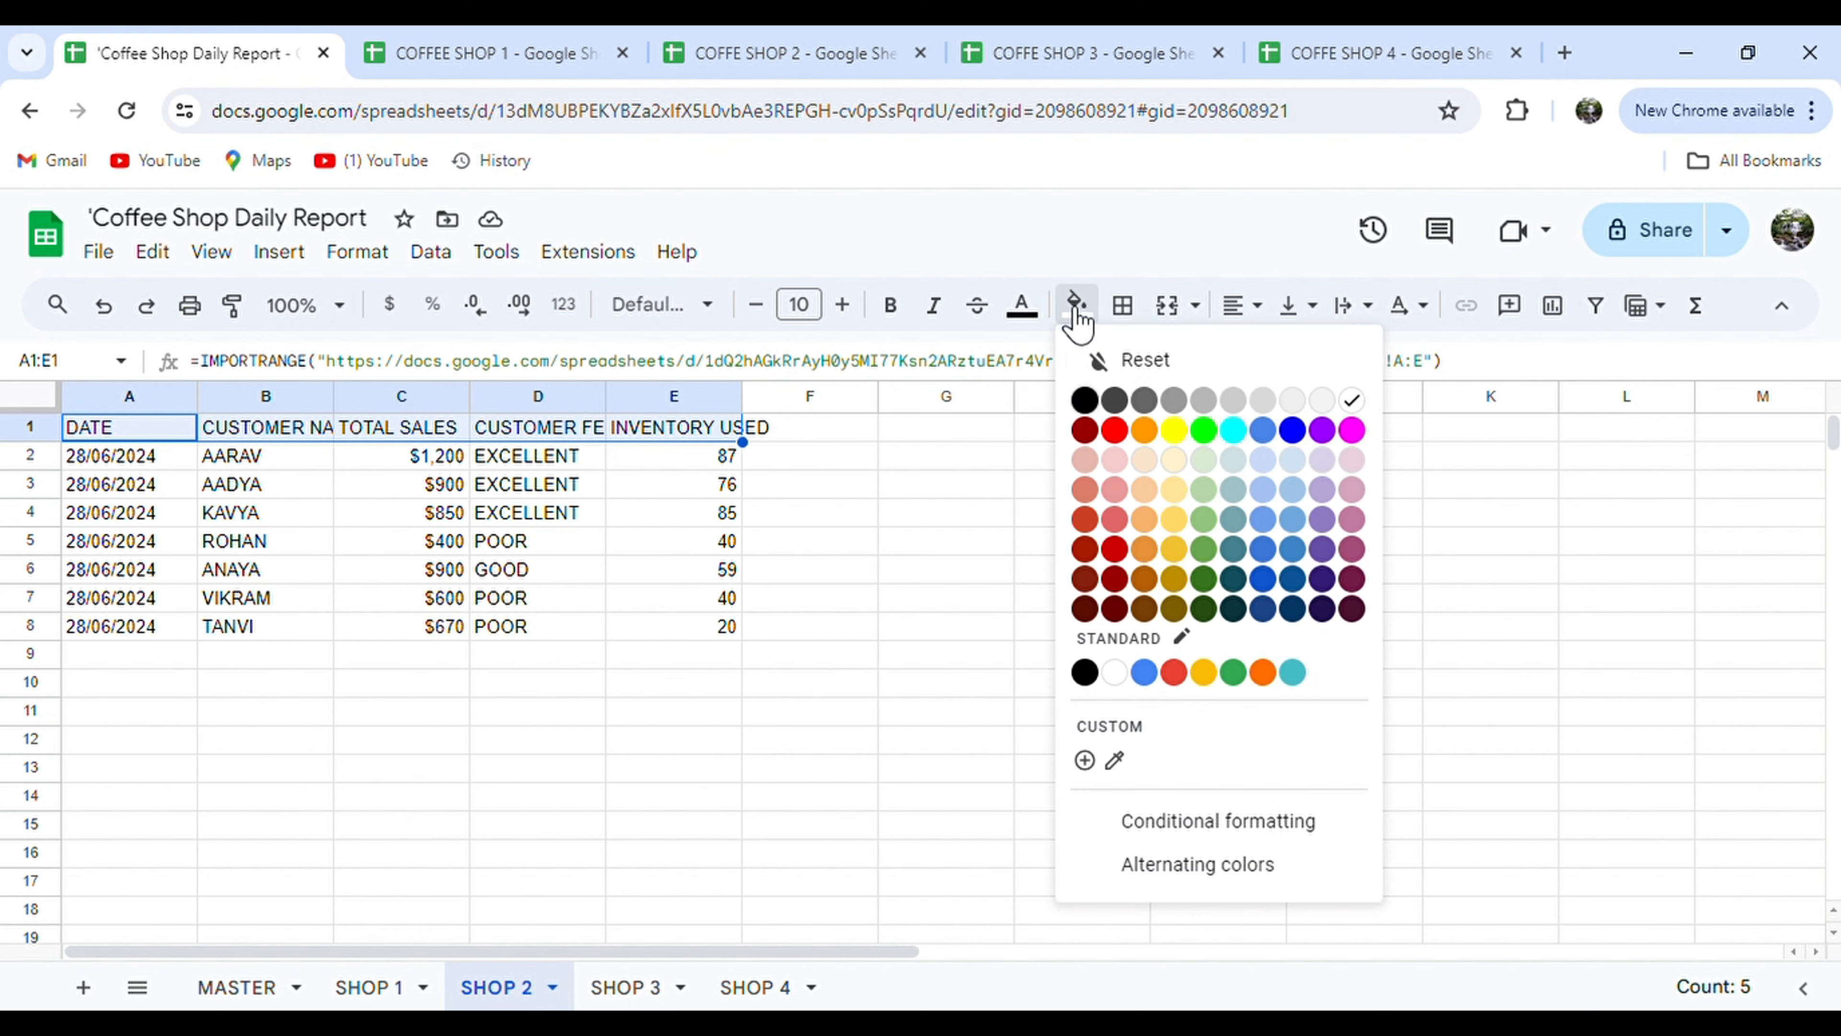
{"action": "left_click", "coordinate": [1169, 429]}
{"action": "left_click", "coordinate": [1383, 327]}
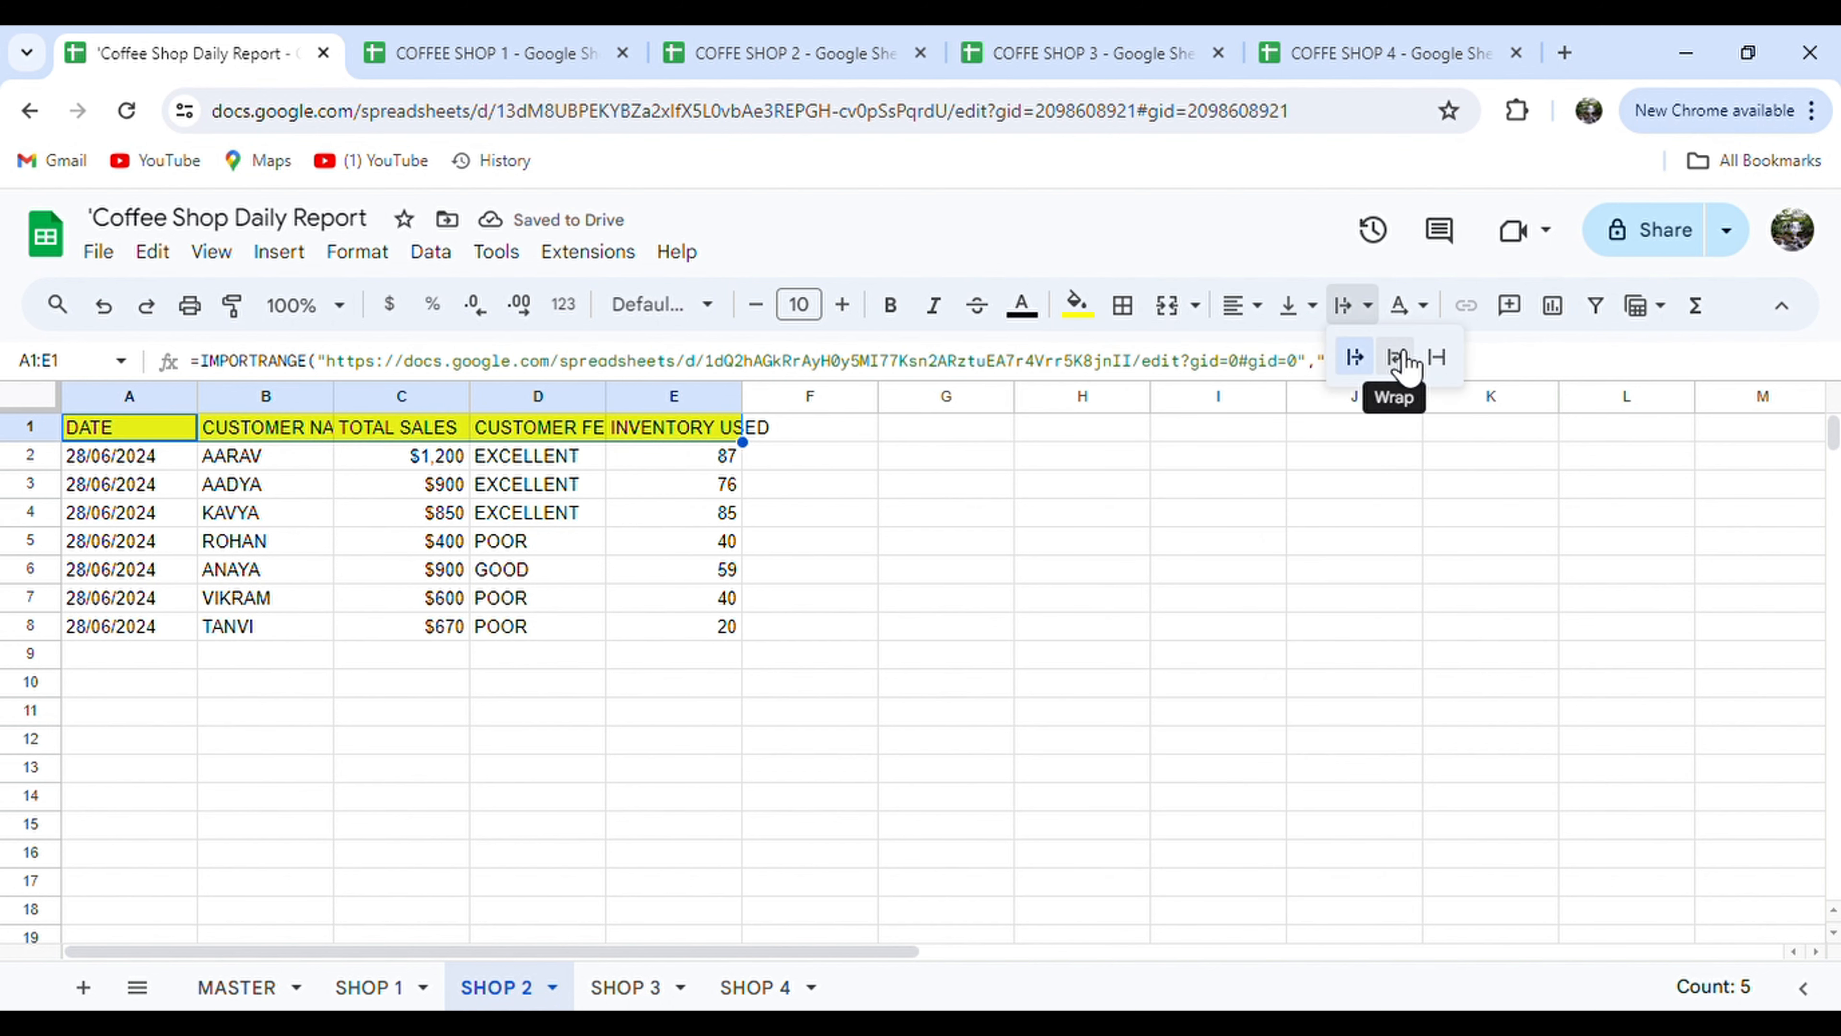
{"action": "left_click", "coordinate": [1397, 359]}
{"action": "left_click_drag", "start_coordinate": [173, 444], "coordinate": [706, 656]}
{"action": "left_click", "coordinate": [1123, 306]}
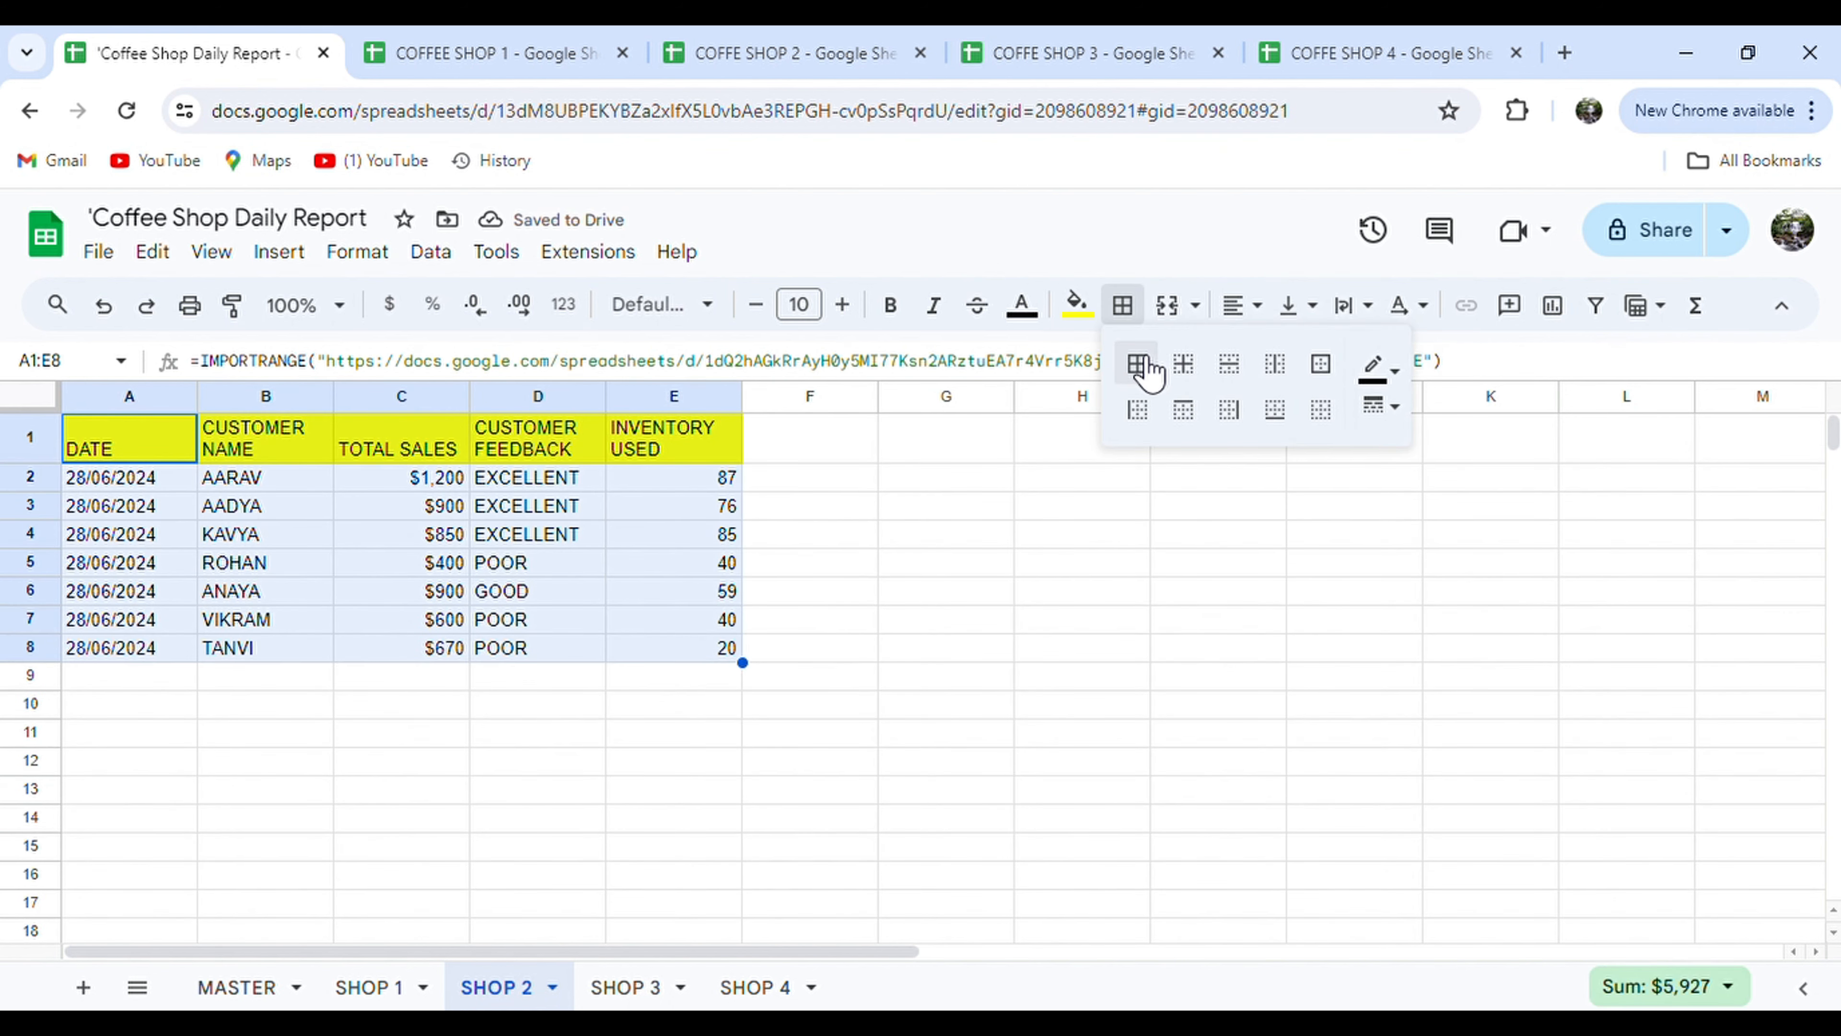
{"action": "left_click", "coordinate": [1137, 363]}
Add a SHOP header in F1 and fill =IF(A2="","","SHOP 2") down the column.
{"action": "left_click", "coordinate": [823, 444]}
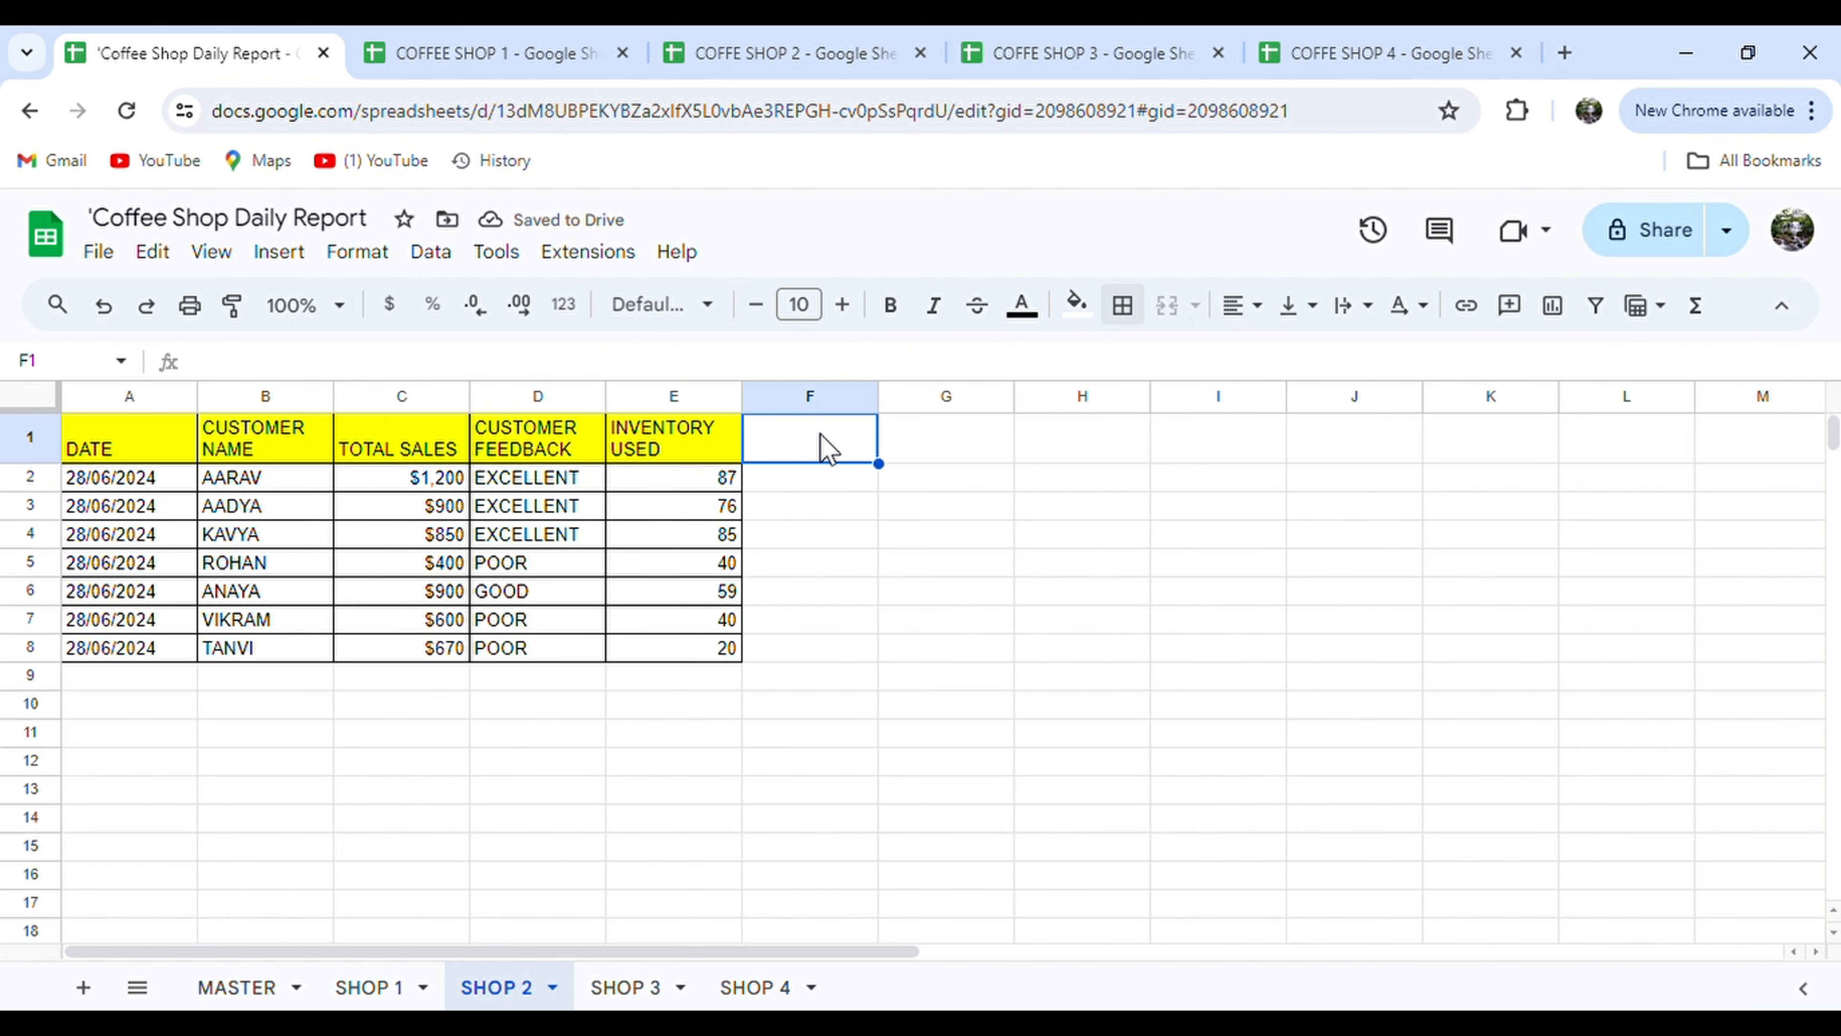
{"action": "type", "text": "SHOP"}
{"action": "key", "text": "Return"}
{"action": "type", "text": "=IF("}
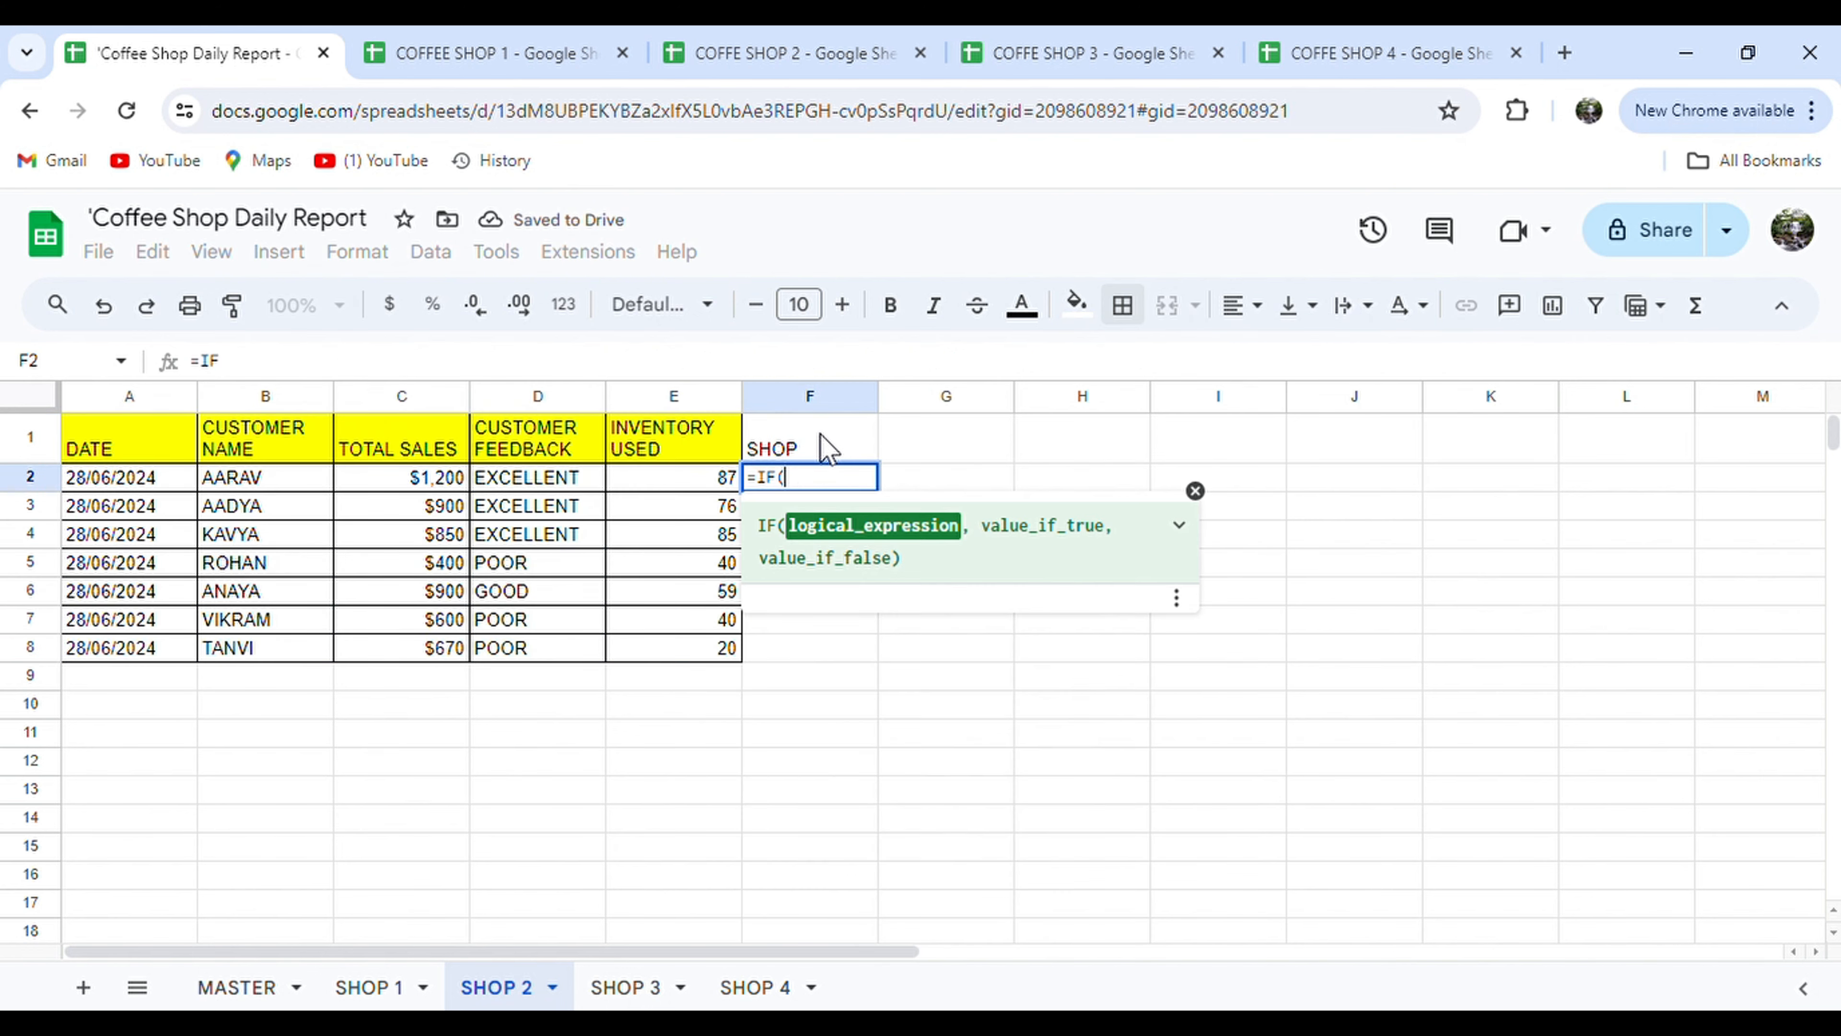
{"action": "type", "text": "A2=\"\",\"\",\"SHOP "}
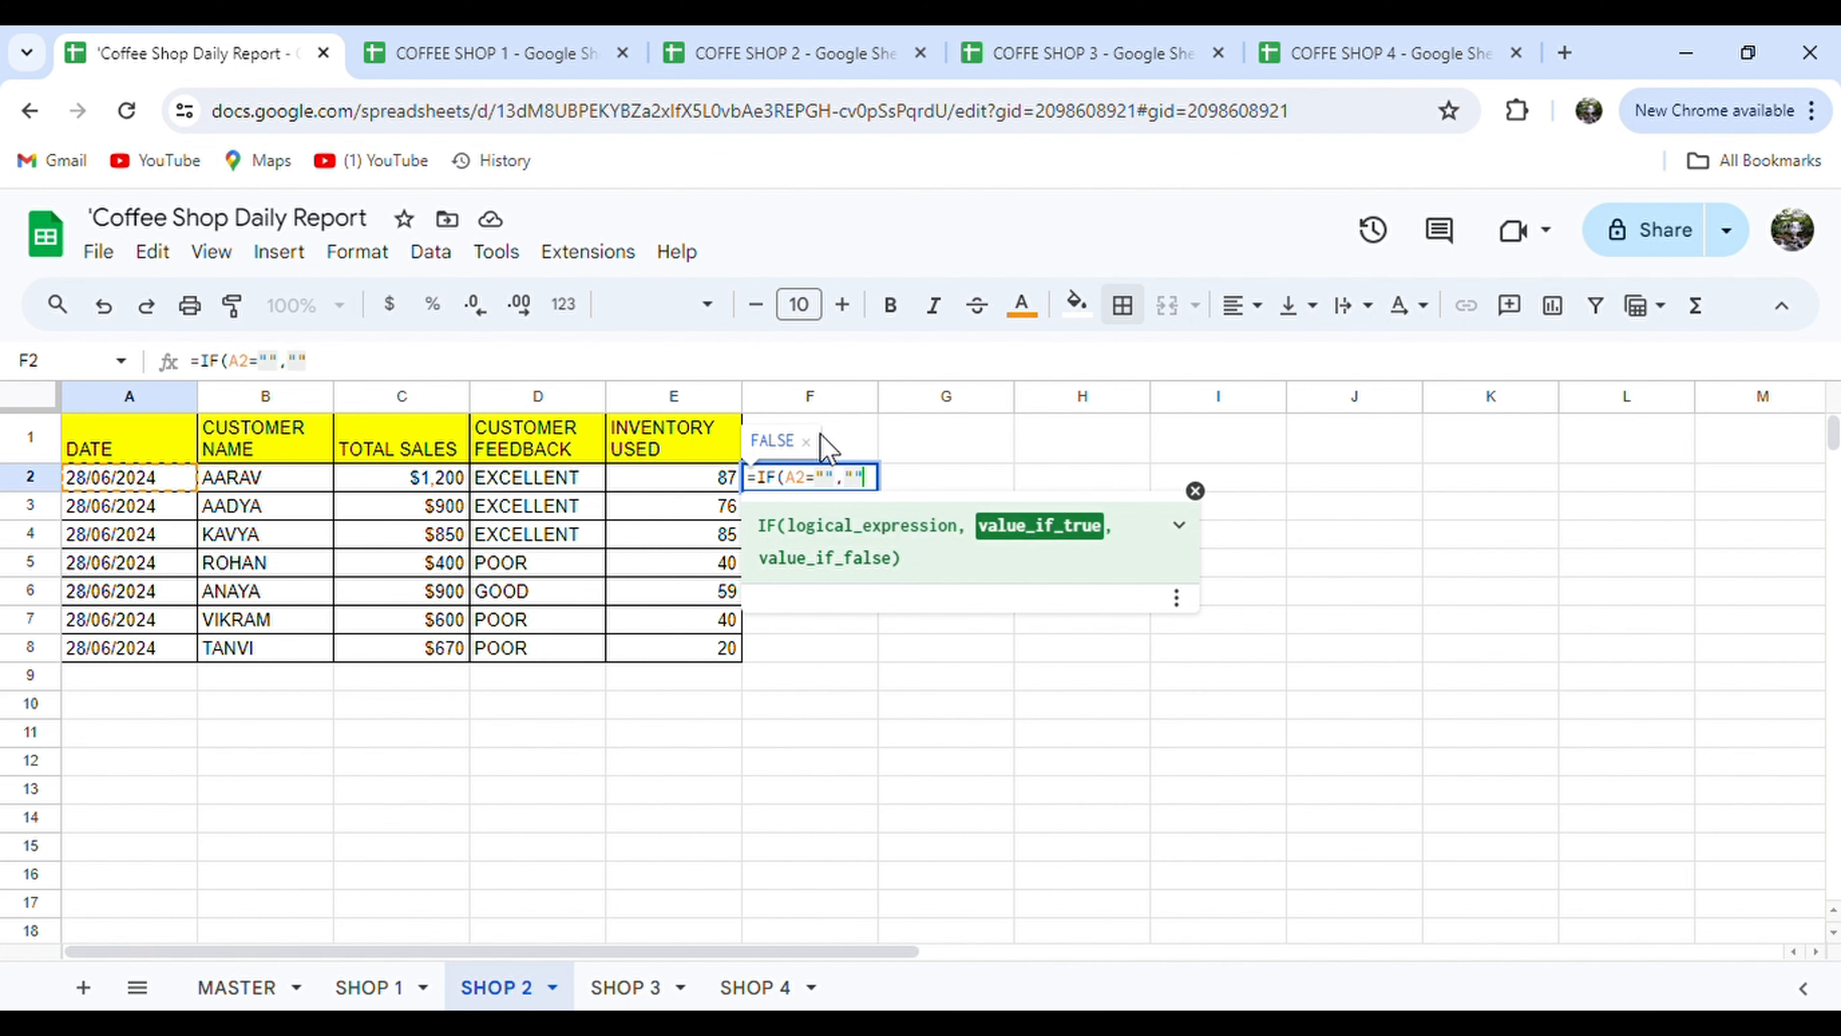
{"action": "type", "text": "2\""}
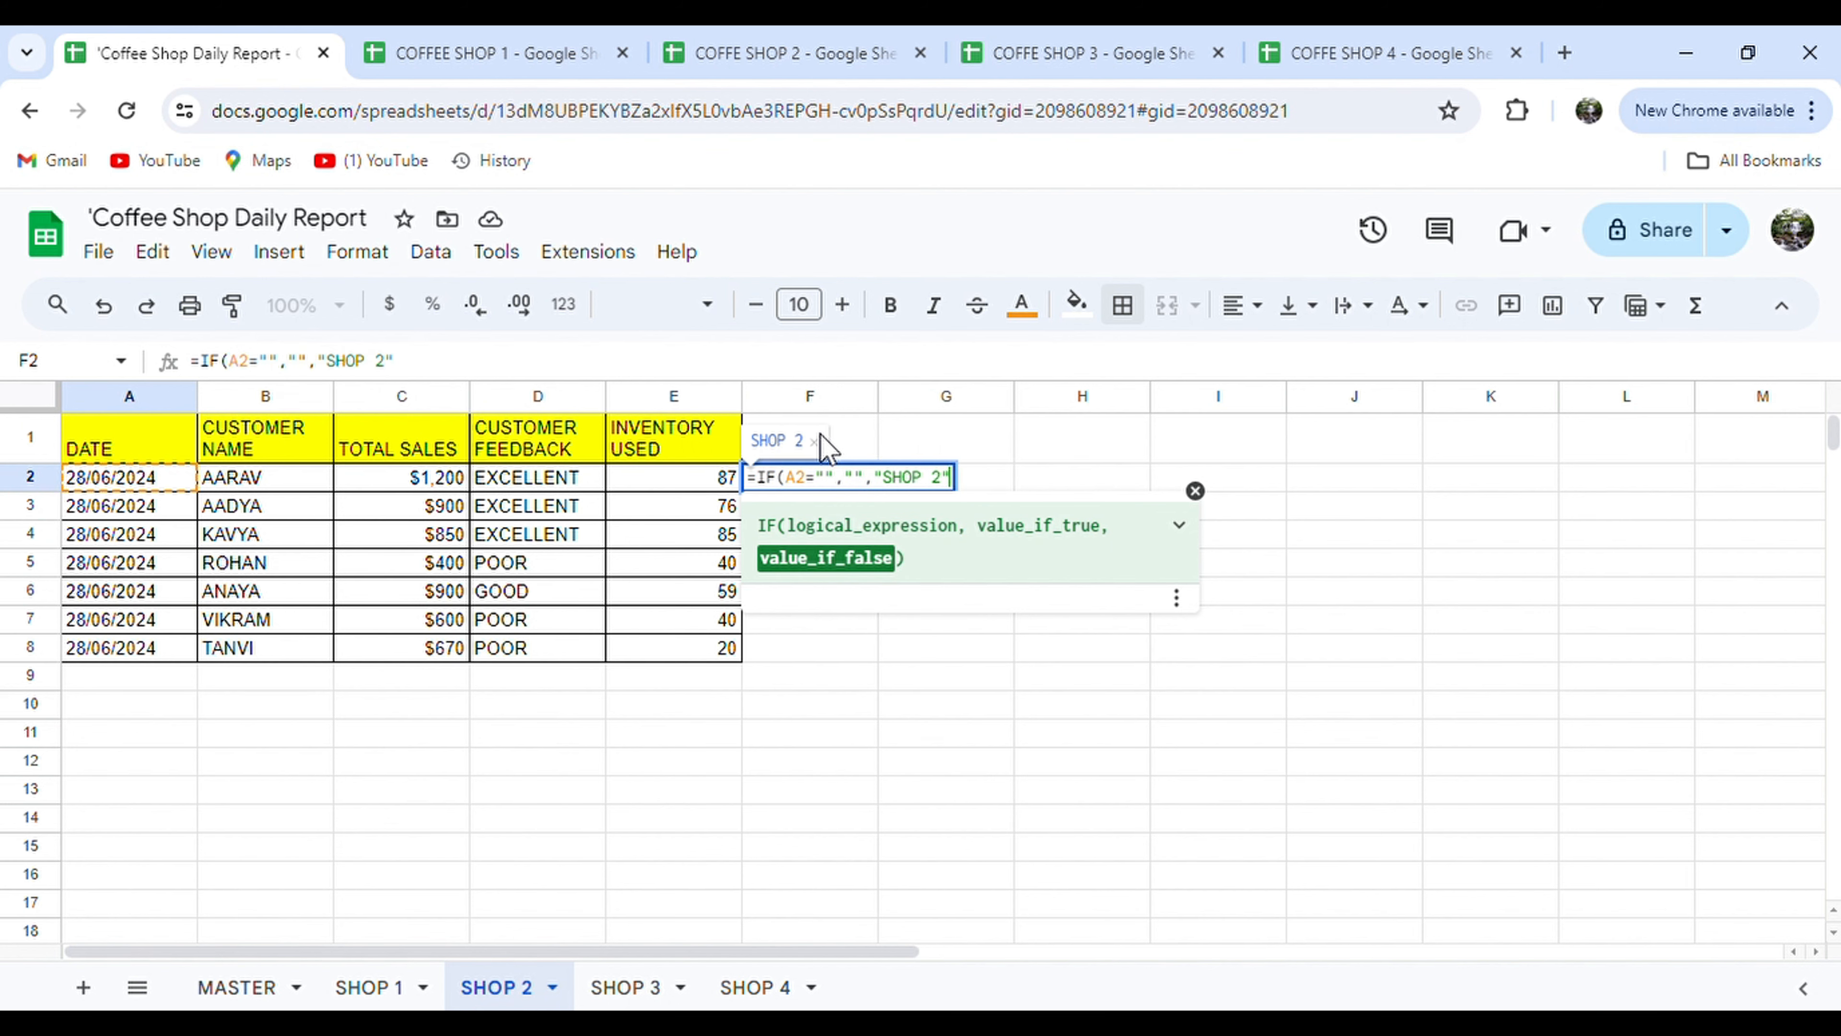
{"action": "type", "text": ")"}
{"action": "key", "text": "Return"}
{"action": "key", "text": "Up"}
{"action": "key", "text": "ctrl+shift+Down"}
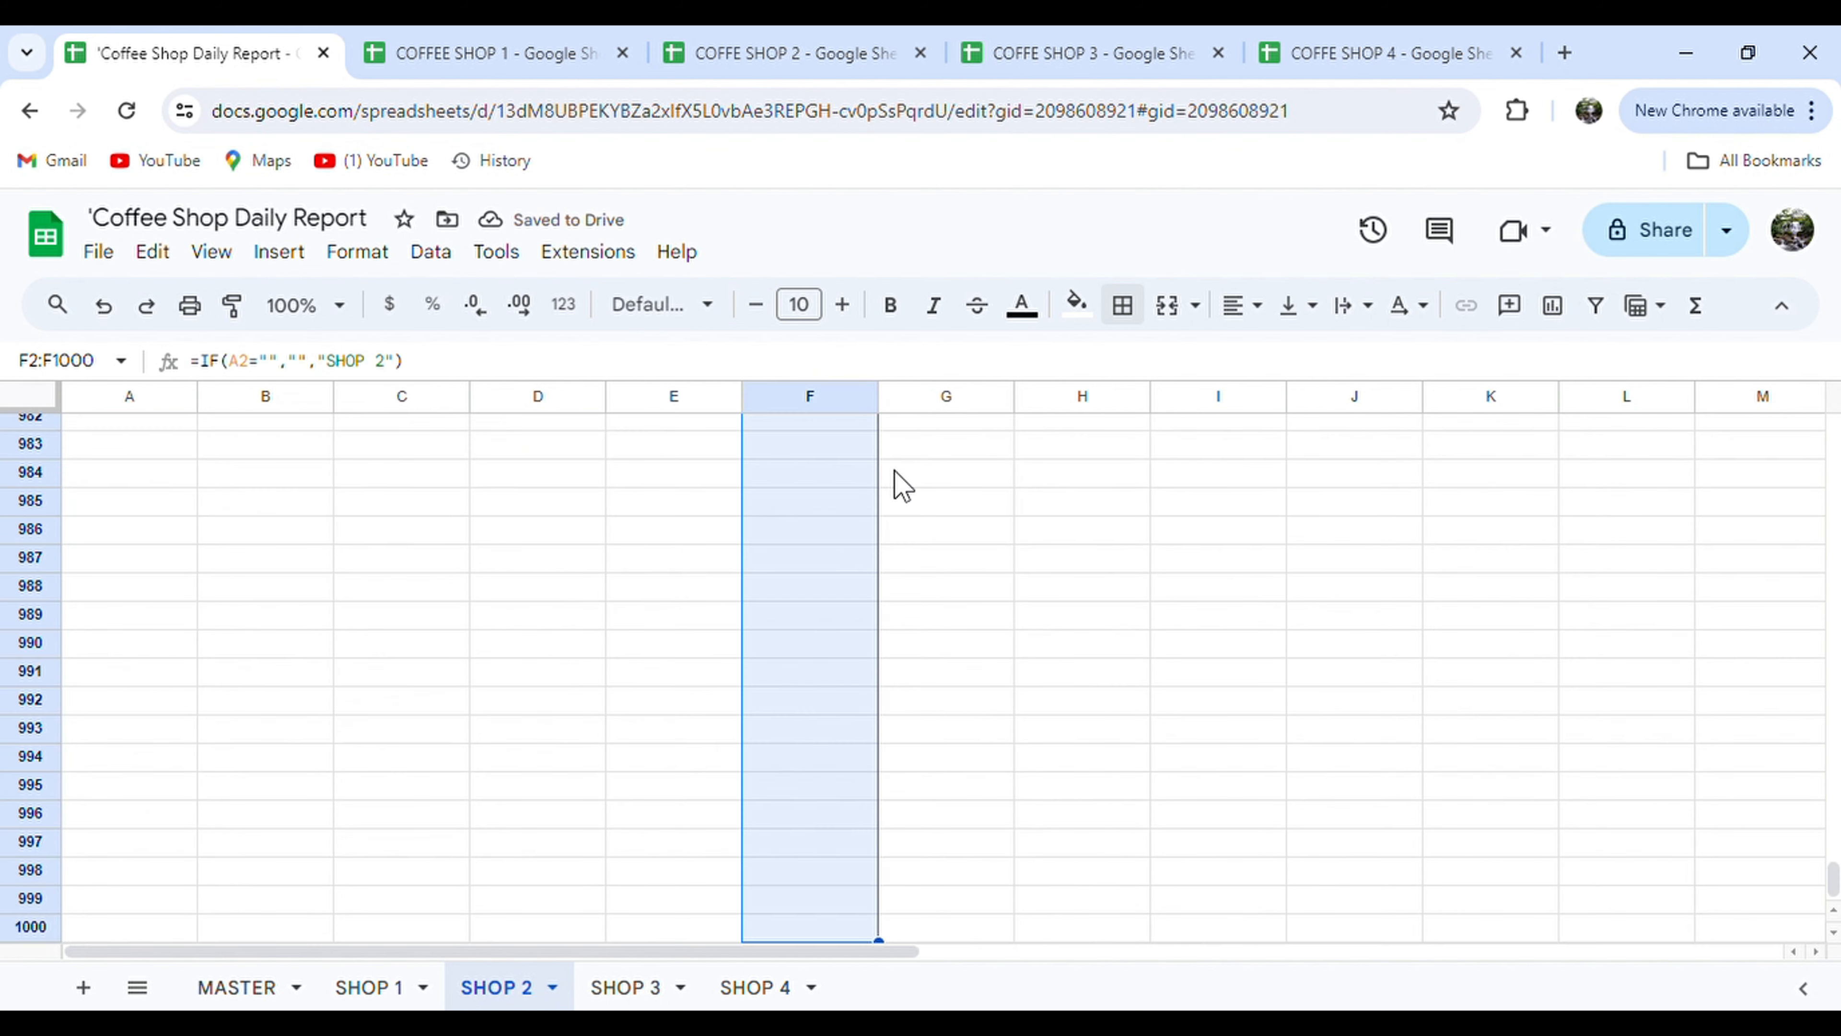
{"action": "key", "text": "ctrl+shift+Up"}
{"action": "key", "text": "Right"}
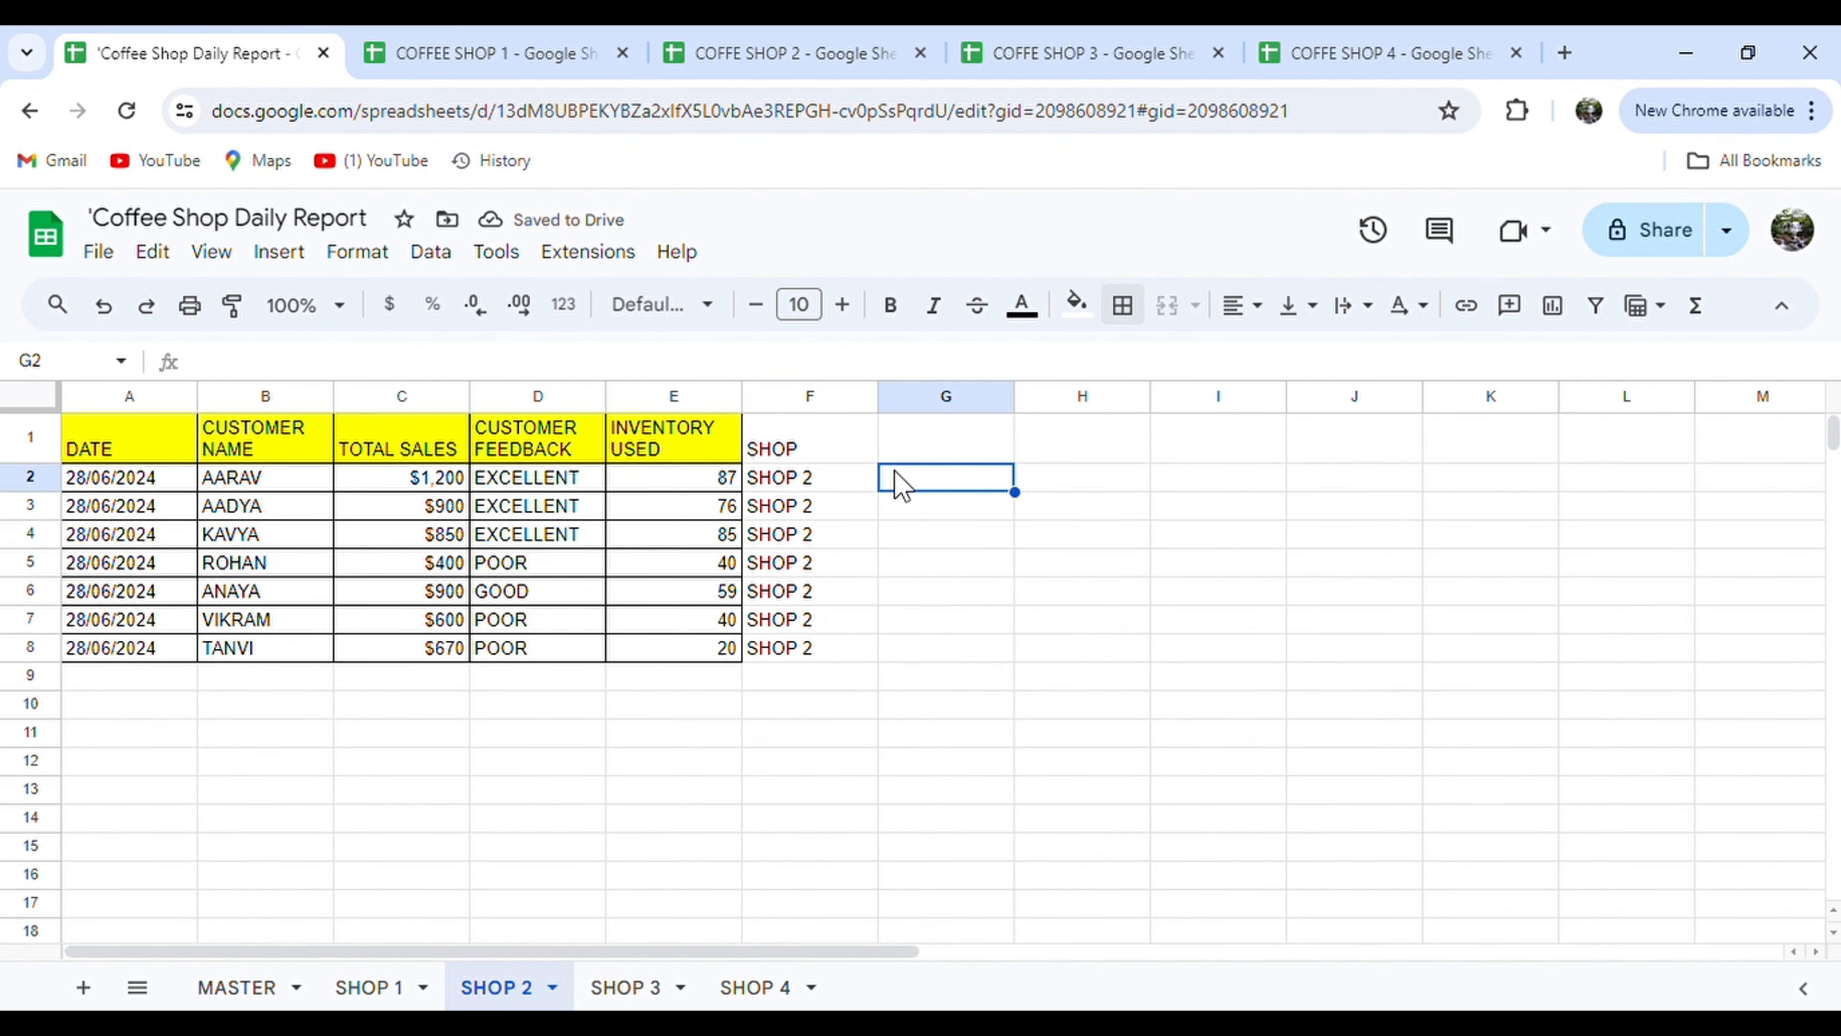
{"action": "key", "text": "Left"}
Check the SHOP 3 and SHOP 4 sheets, then go to the MASTER sheet.
{"action": "left_click", "coordinate": [605, 988]}
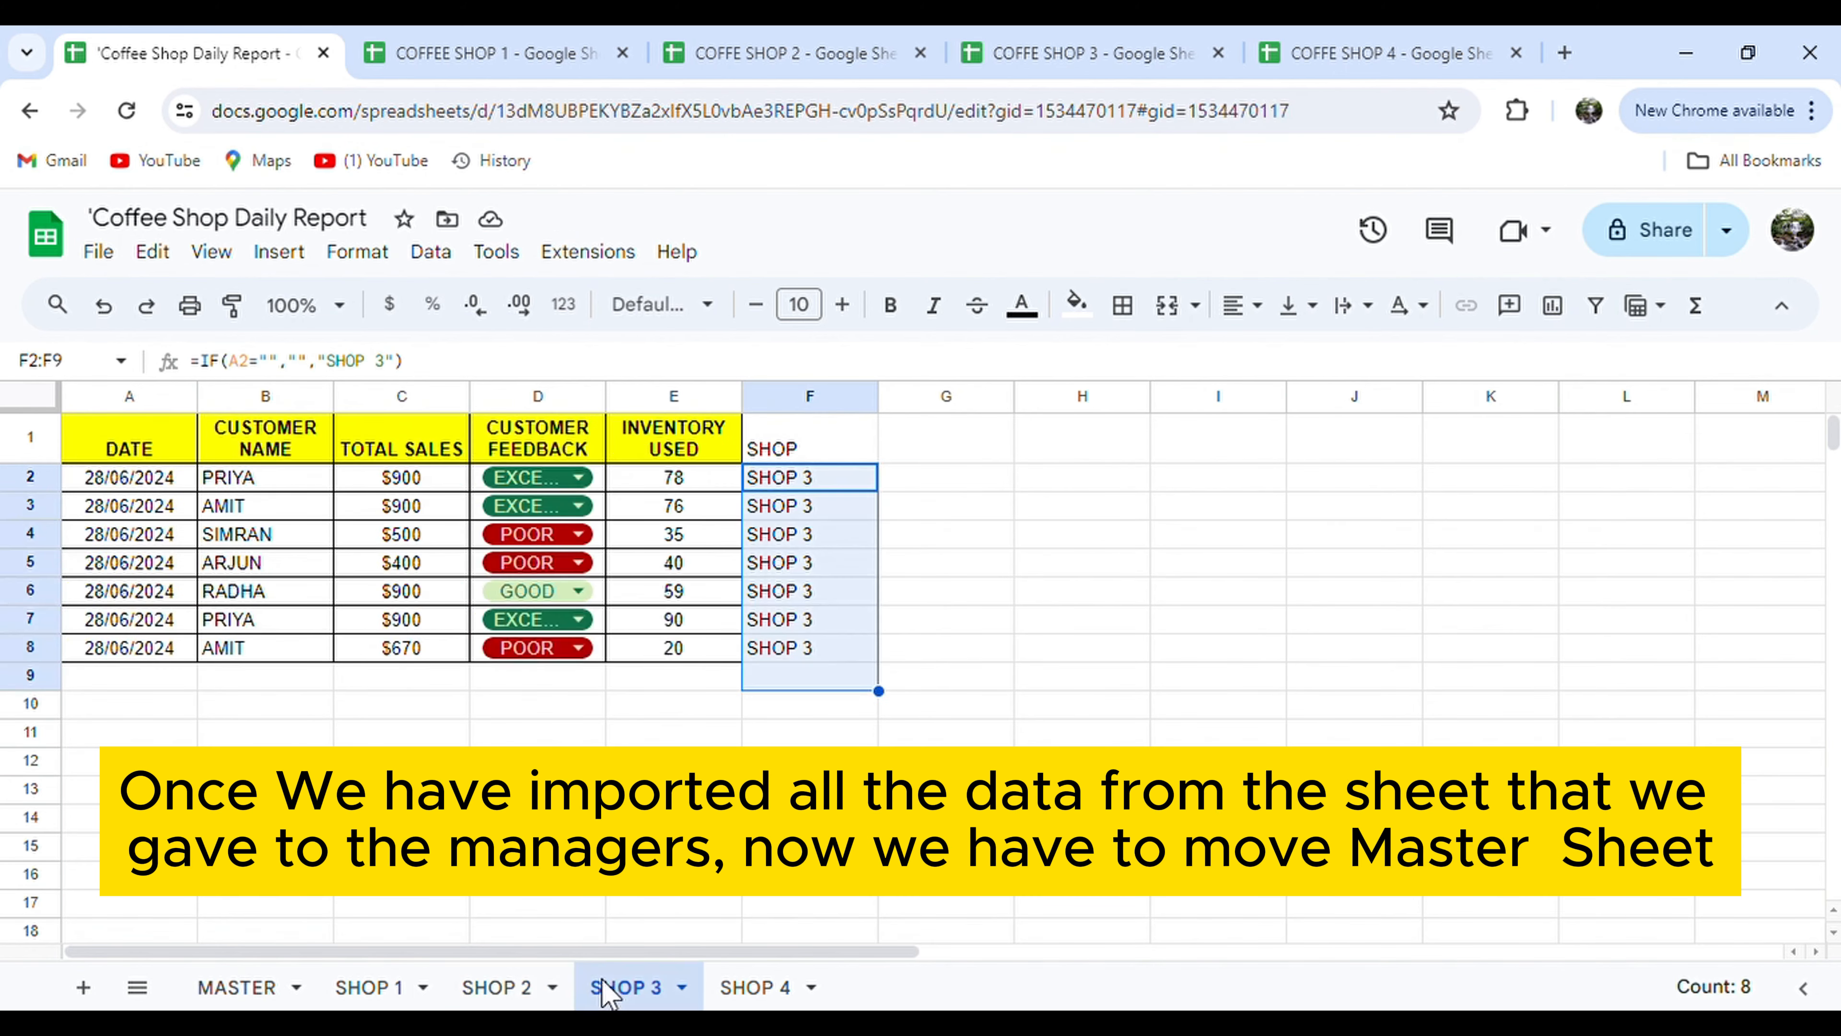
{"action": "left_click", "coordinate": [753, 988]}
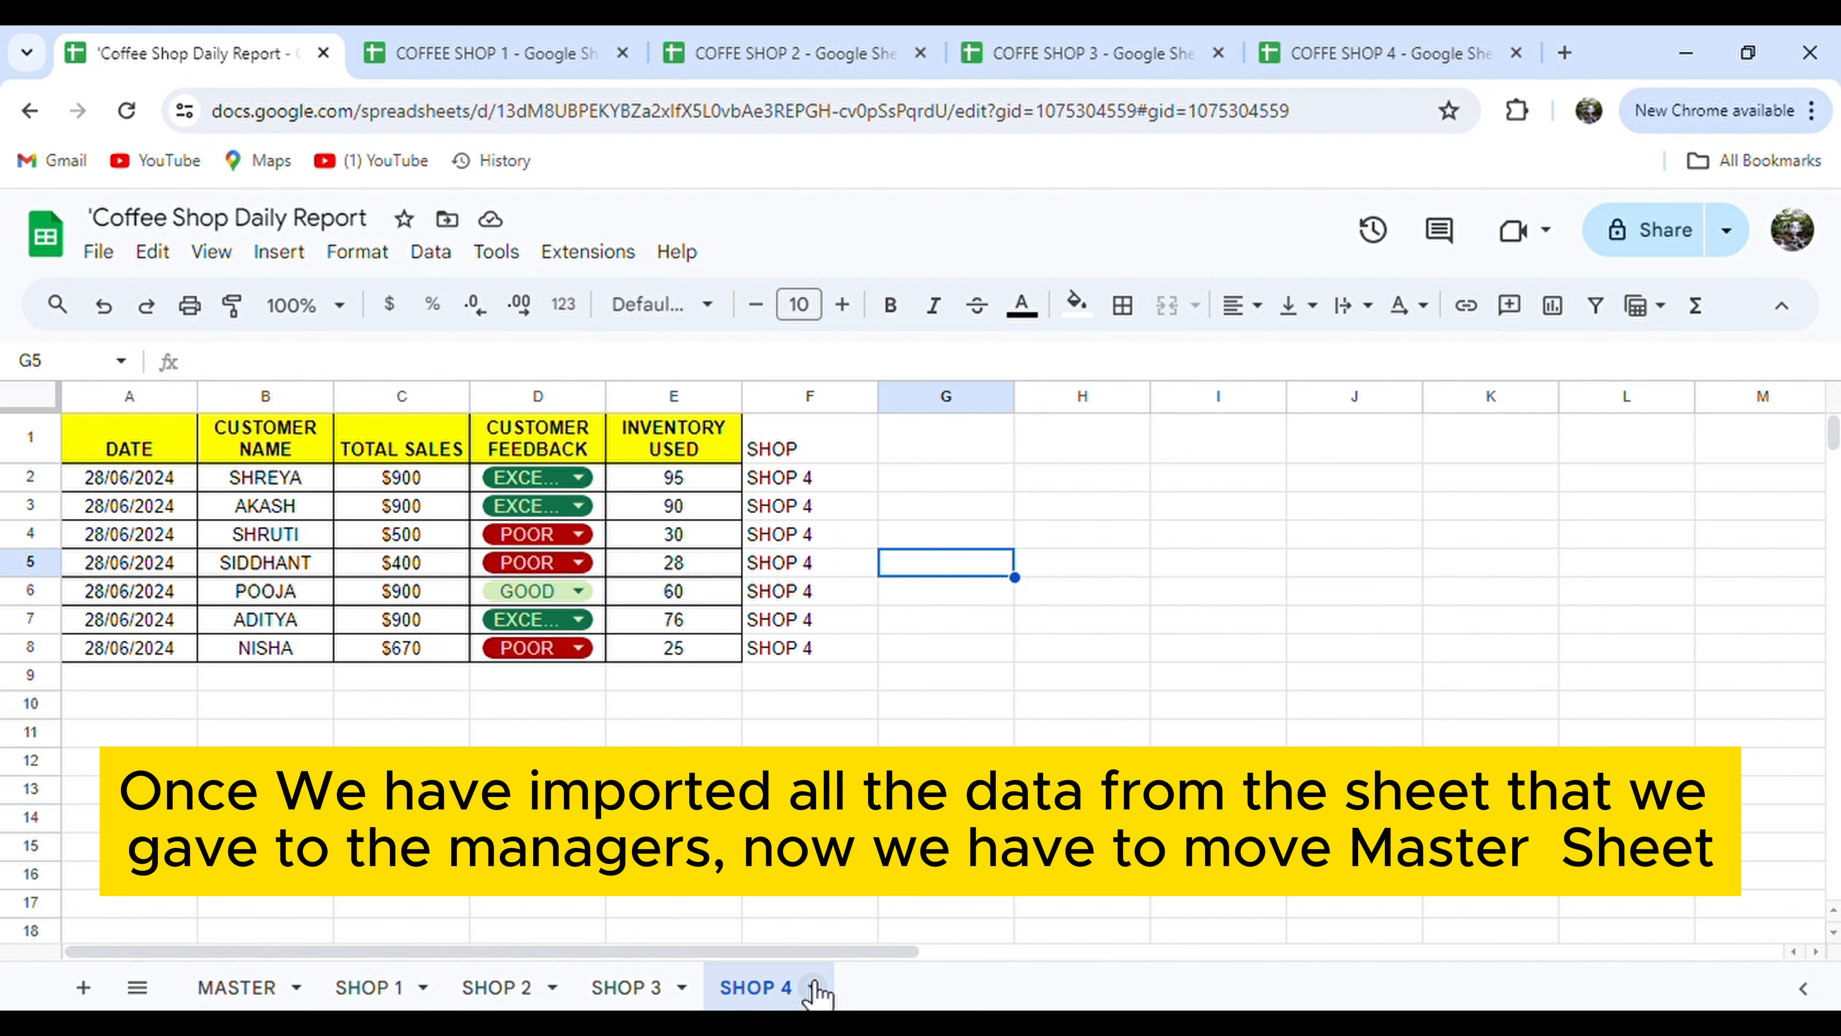
{"action": "left_click", "coordinate": [218, 987]}
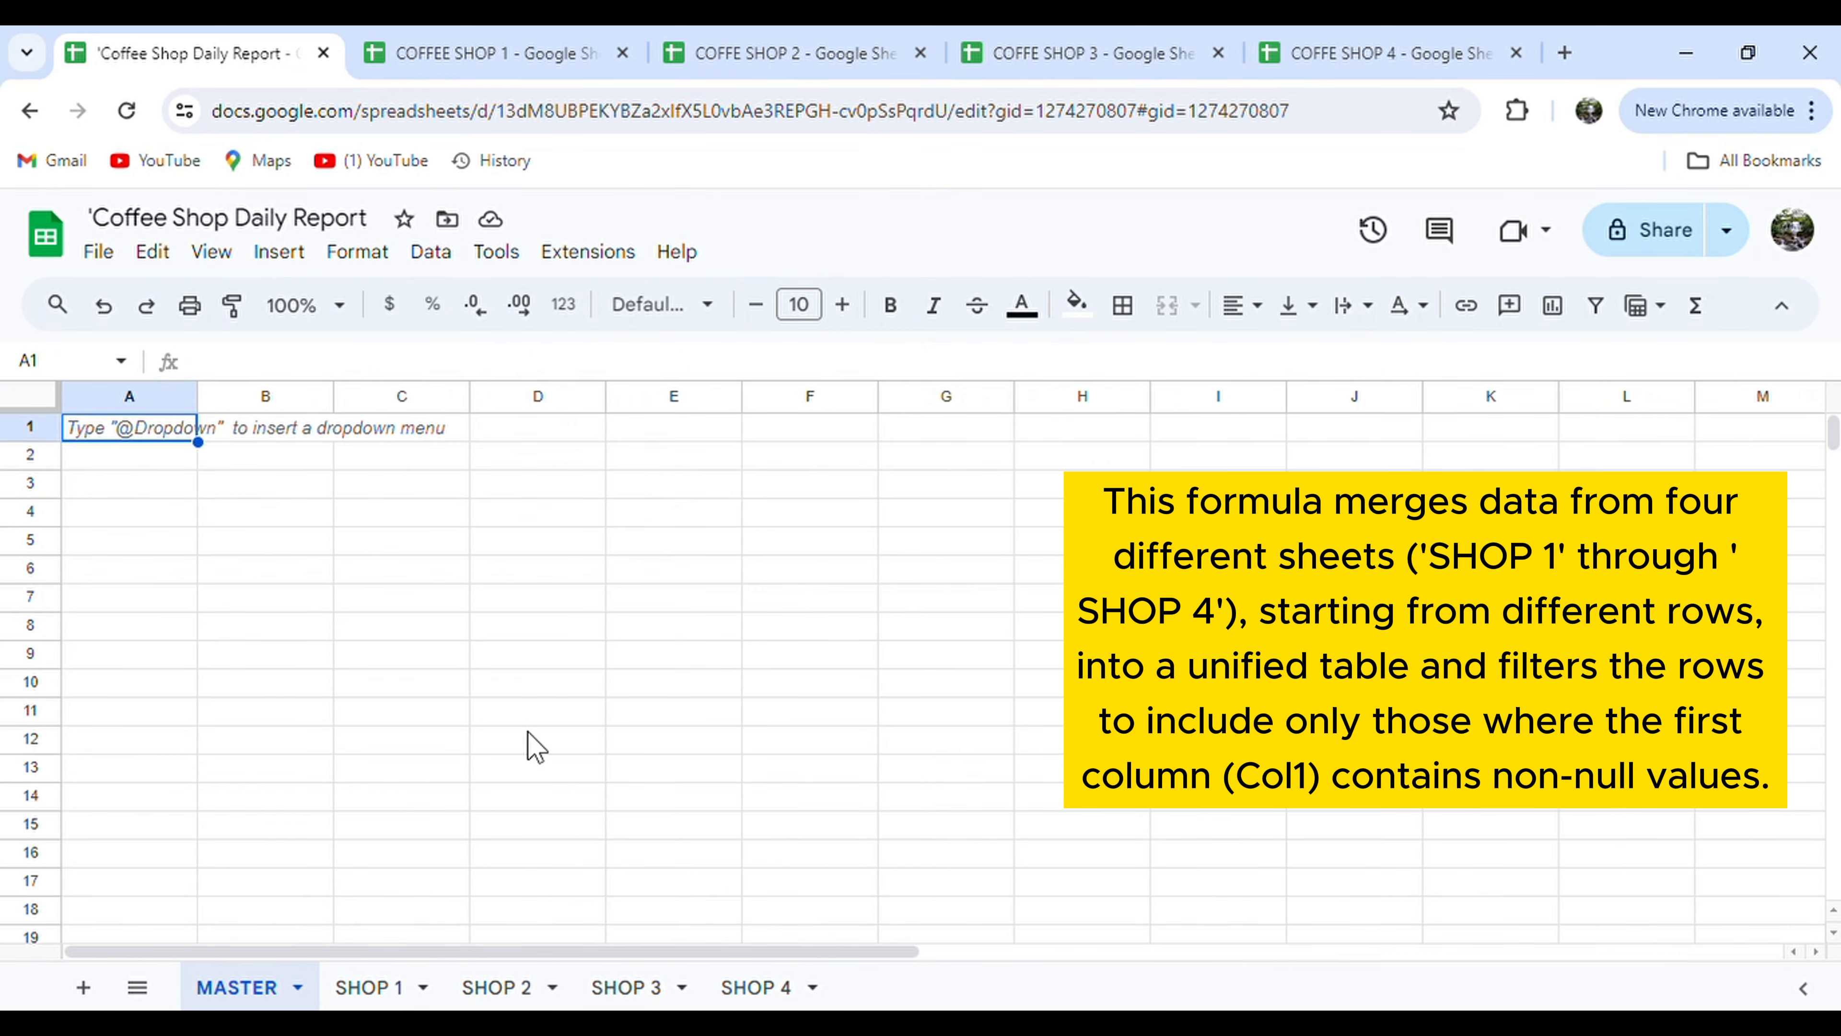
In MASTER!A1, begin a QUERY array with 'SHOP 1'!A1:F and 'SHOP 2'!A2:F.
{"action": "type", "text": "="}
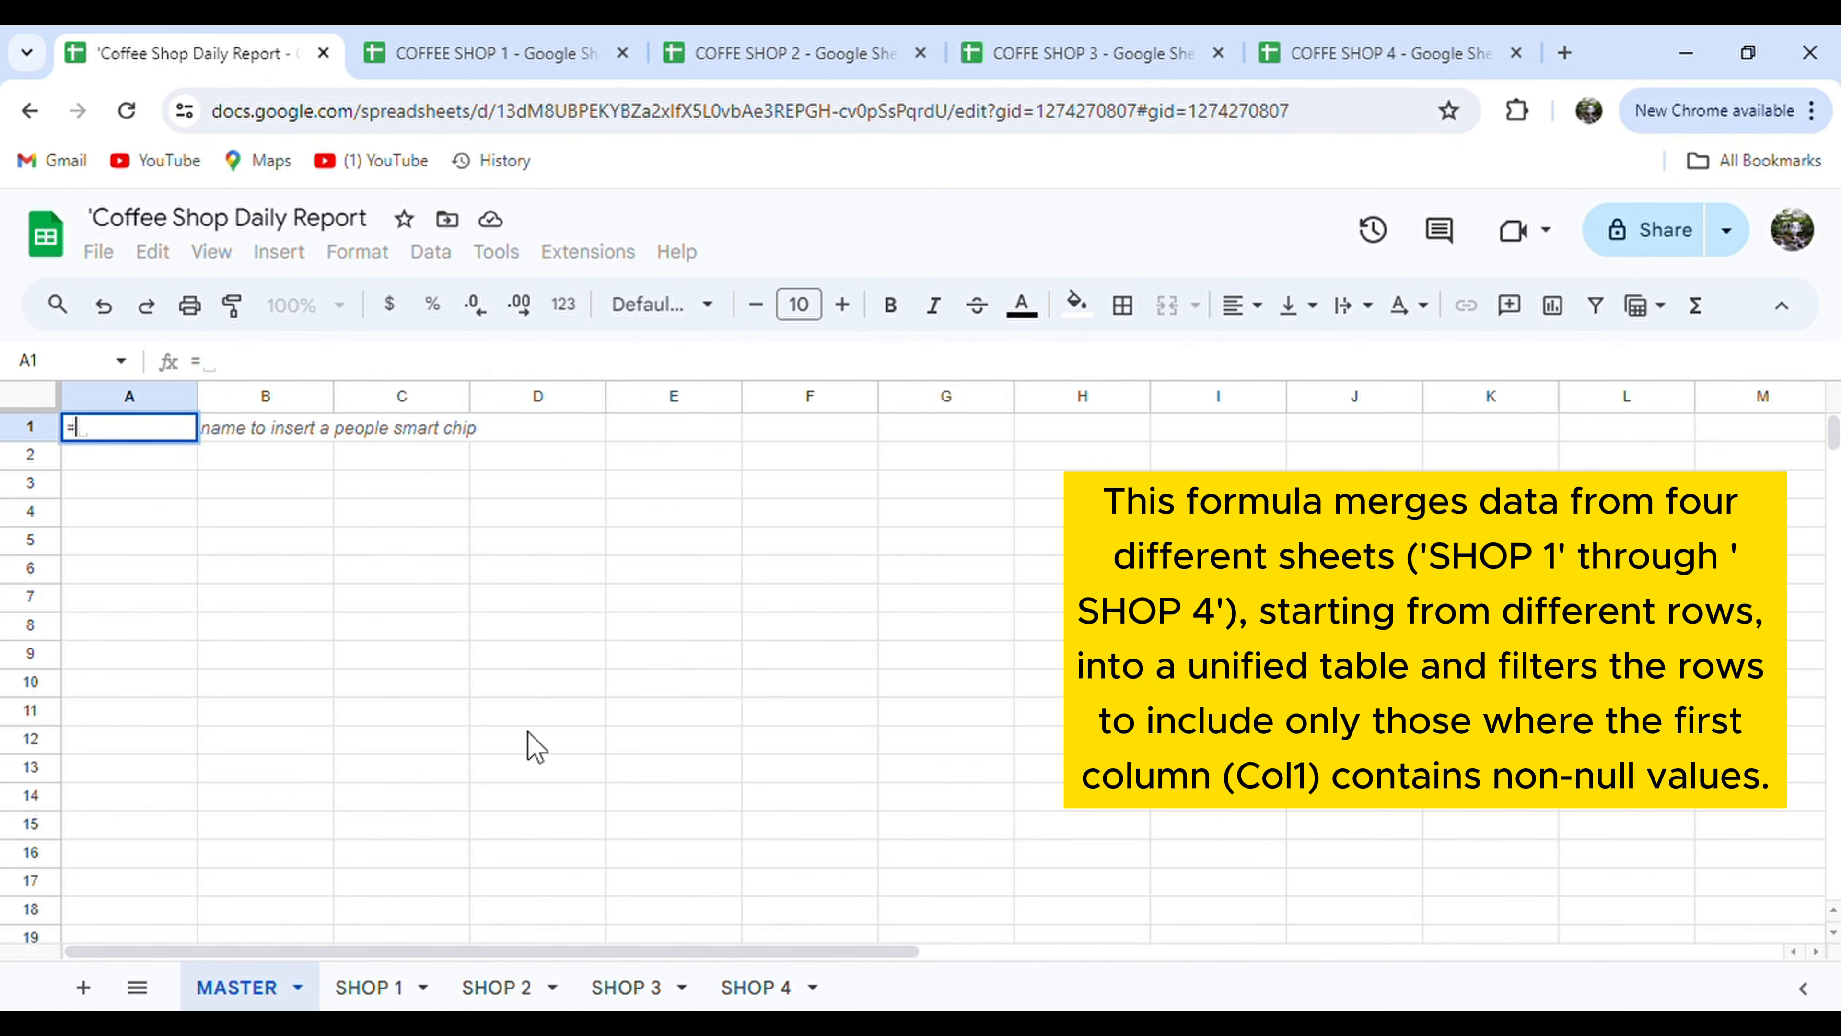
{"action": "type", "text": "QUERY({"}
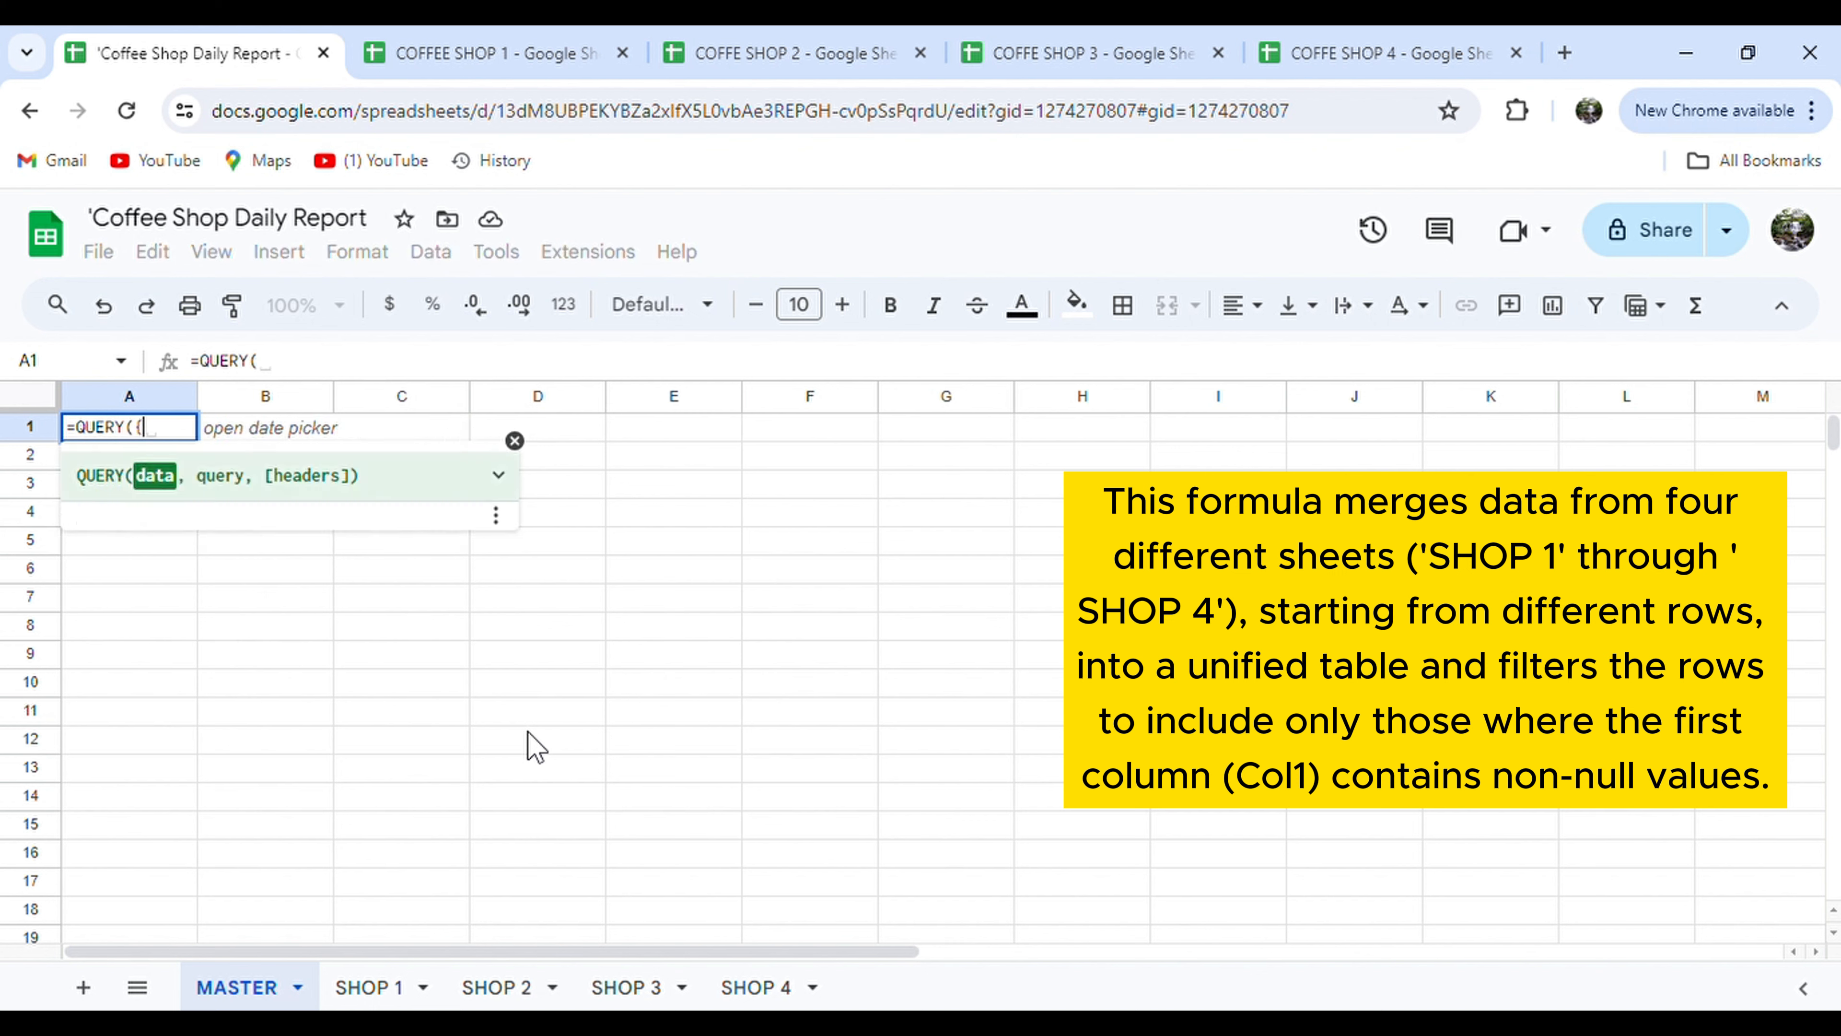
{"action": "left_click", "coordinate": [406, 983]}
{"action": "left_click_drag", "start_coordinate": [833, 397], "coordinate": [50, 457]}
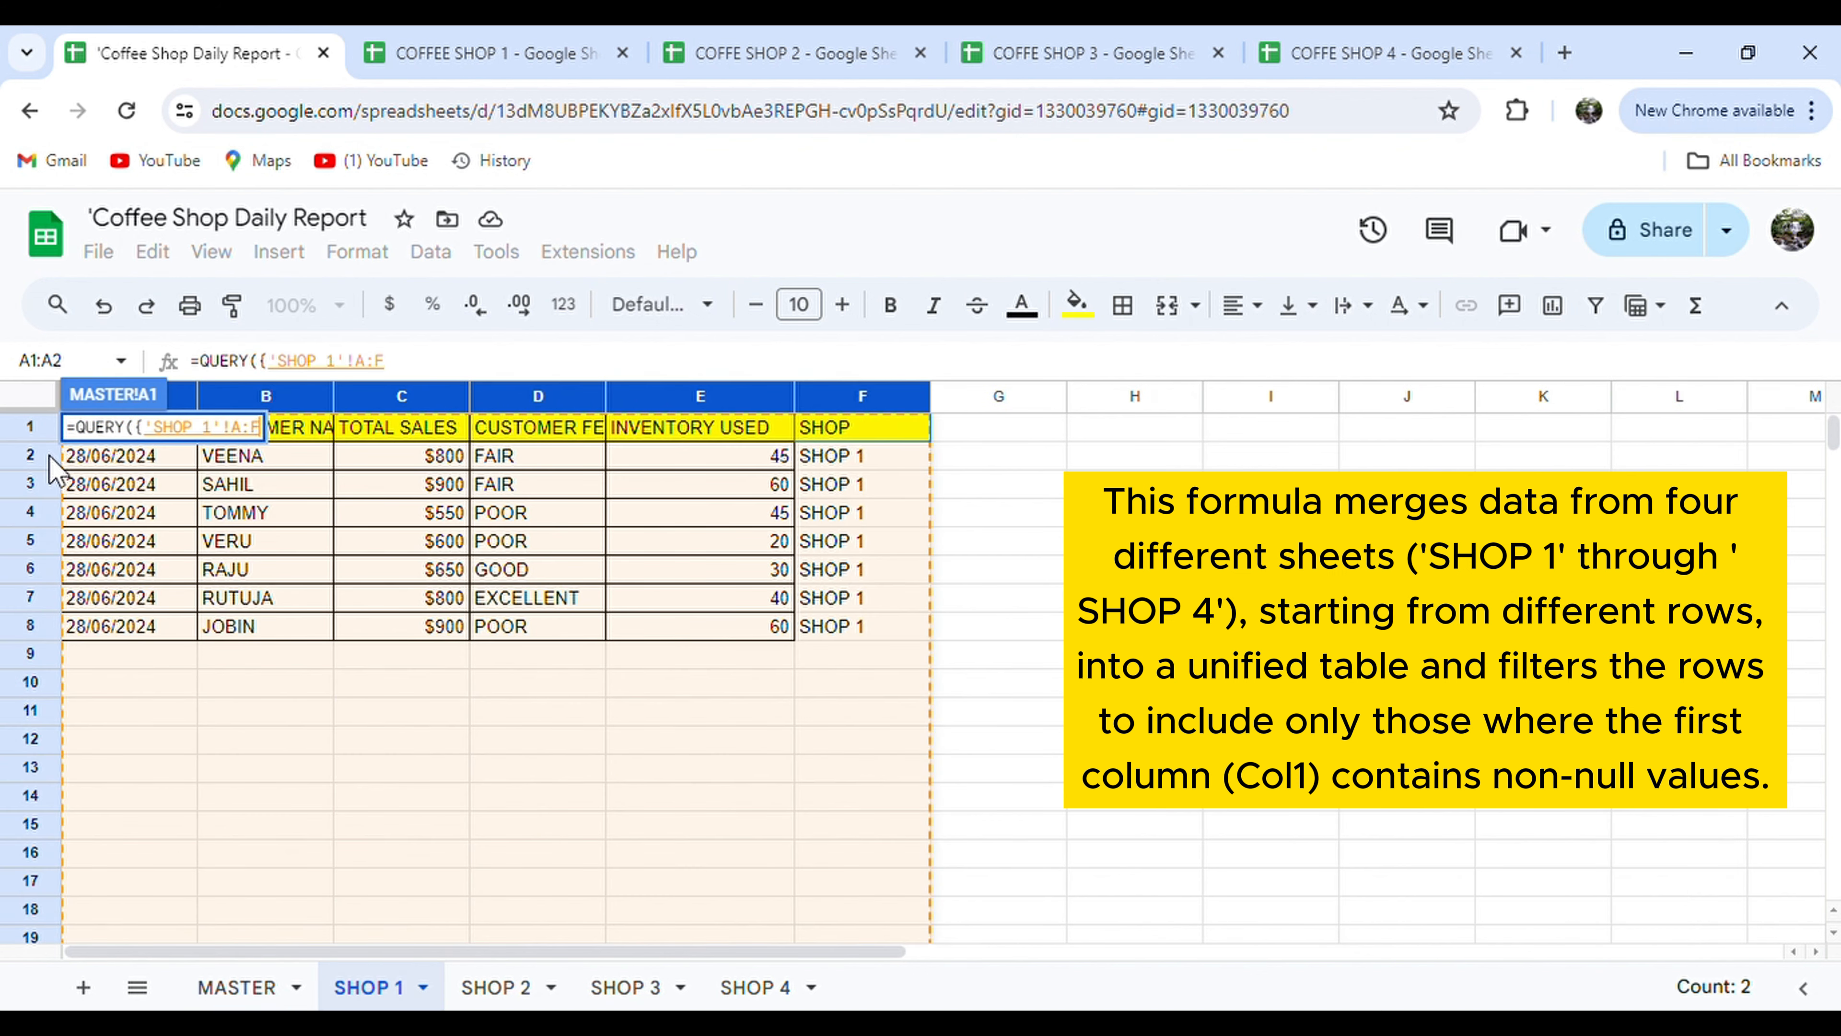
{"action": "type", "text": ";"}
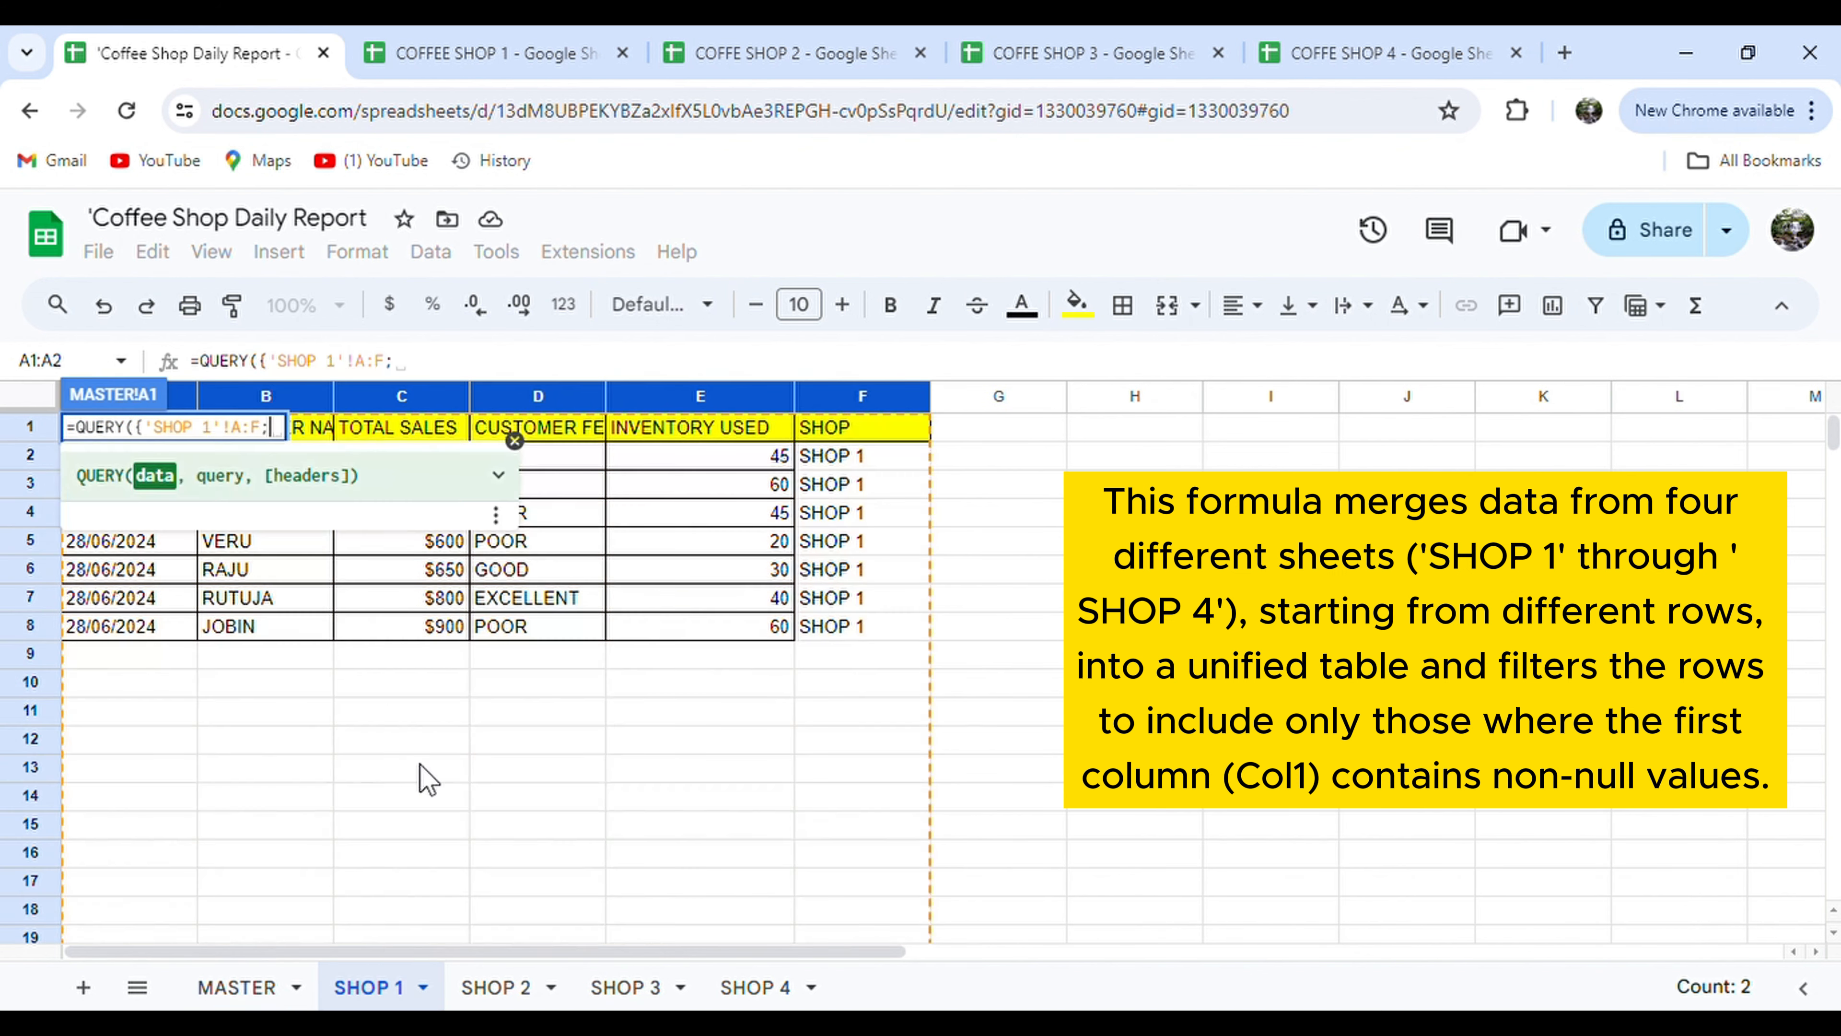
{"action": "left_click", "coordinate": [255, 427]}
{"action": "type", "text": "1"}
{"action": "left_click", "coordinate": [468, 988]}
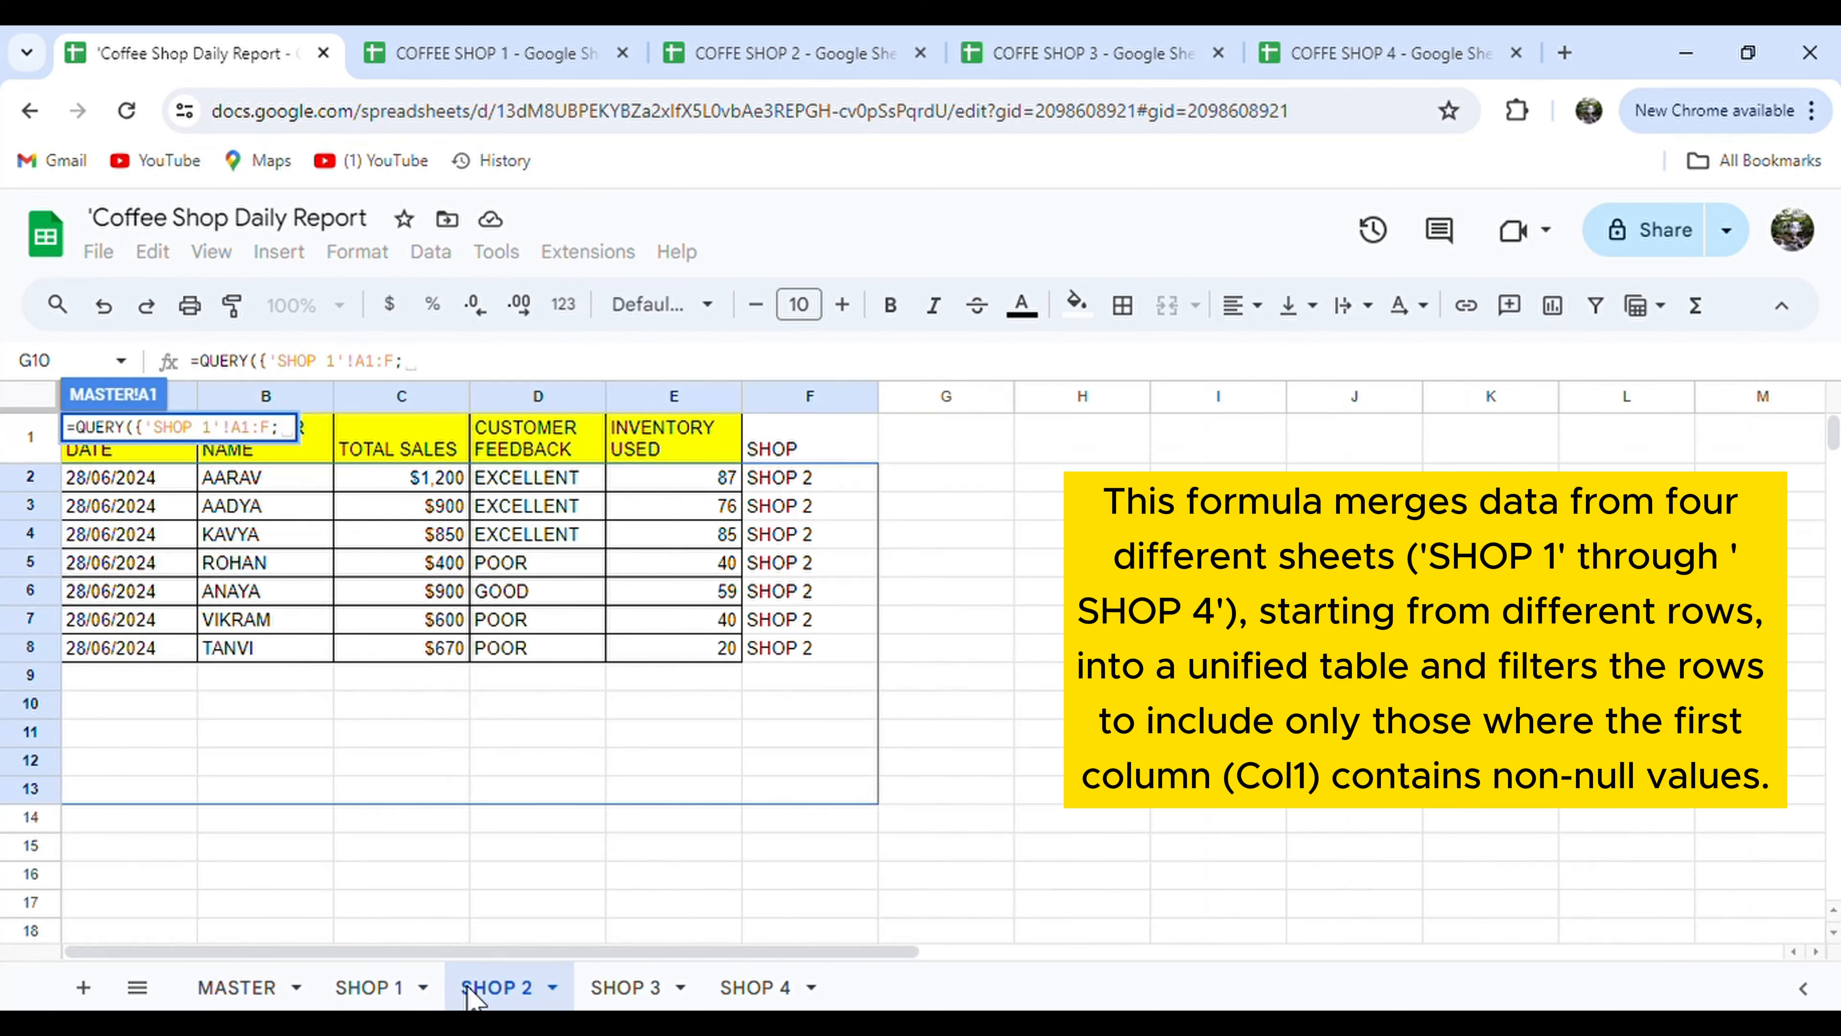
{"action": "left_click_drag", "start_coordinate": [790, 481], "coordinate": [7, 543]}
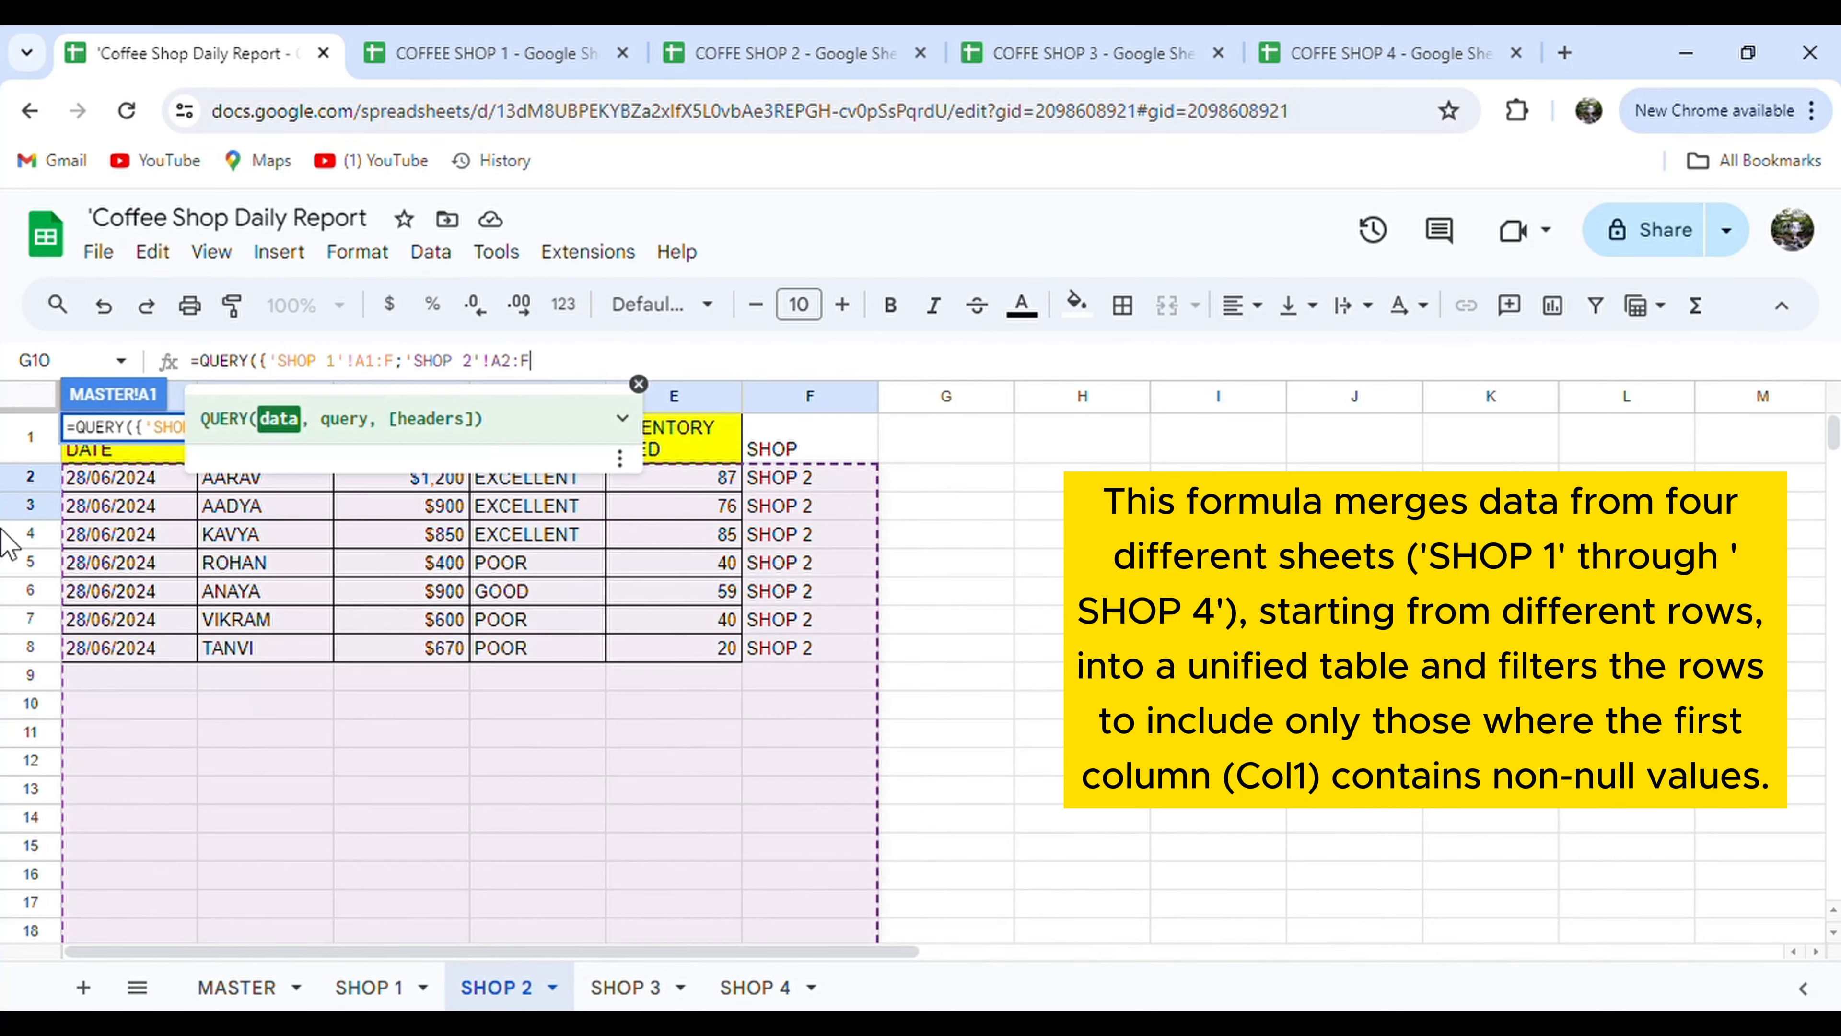
{"action": "type", "text": ";"}
Add 'SHOP 3'!A2:F and 'SHOP 4'!A2:F, ending with "SELECT * WHERE COL1 IS NOT NULL".
{"action": "left_click", "coordinate": [625, 987]}
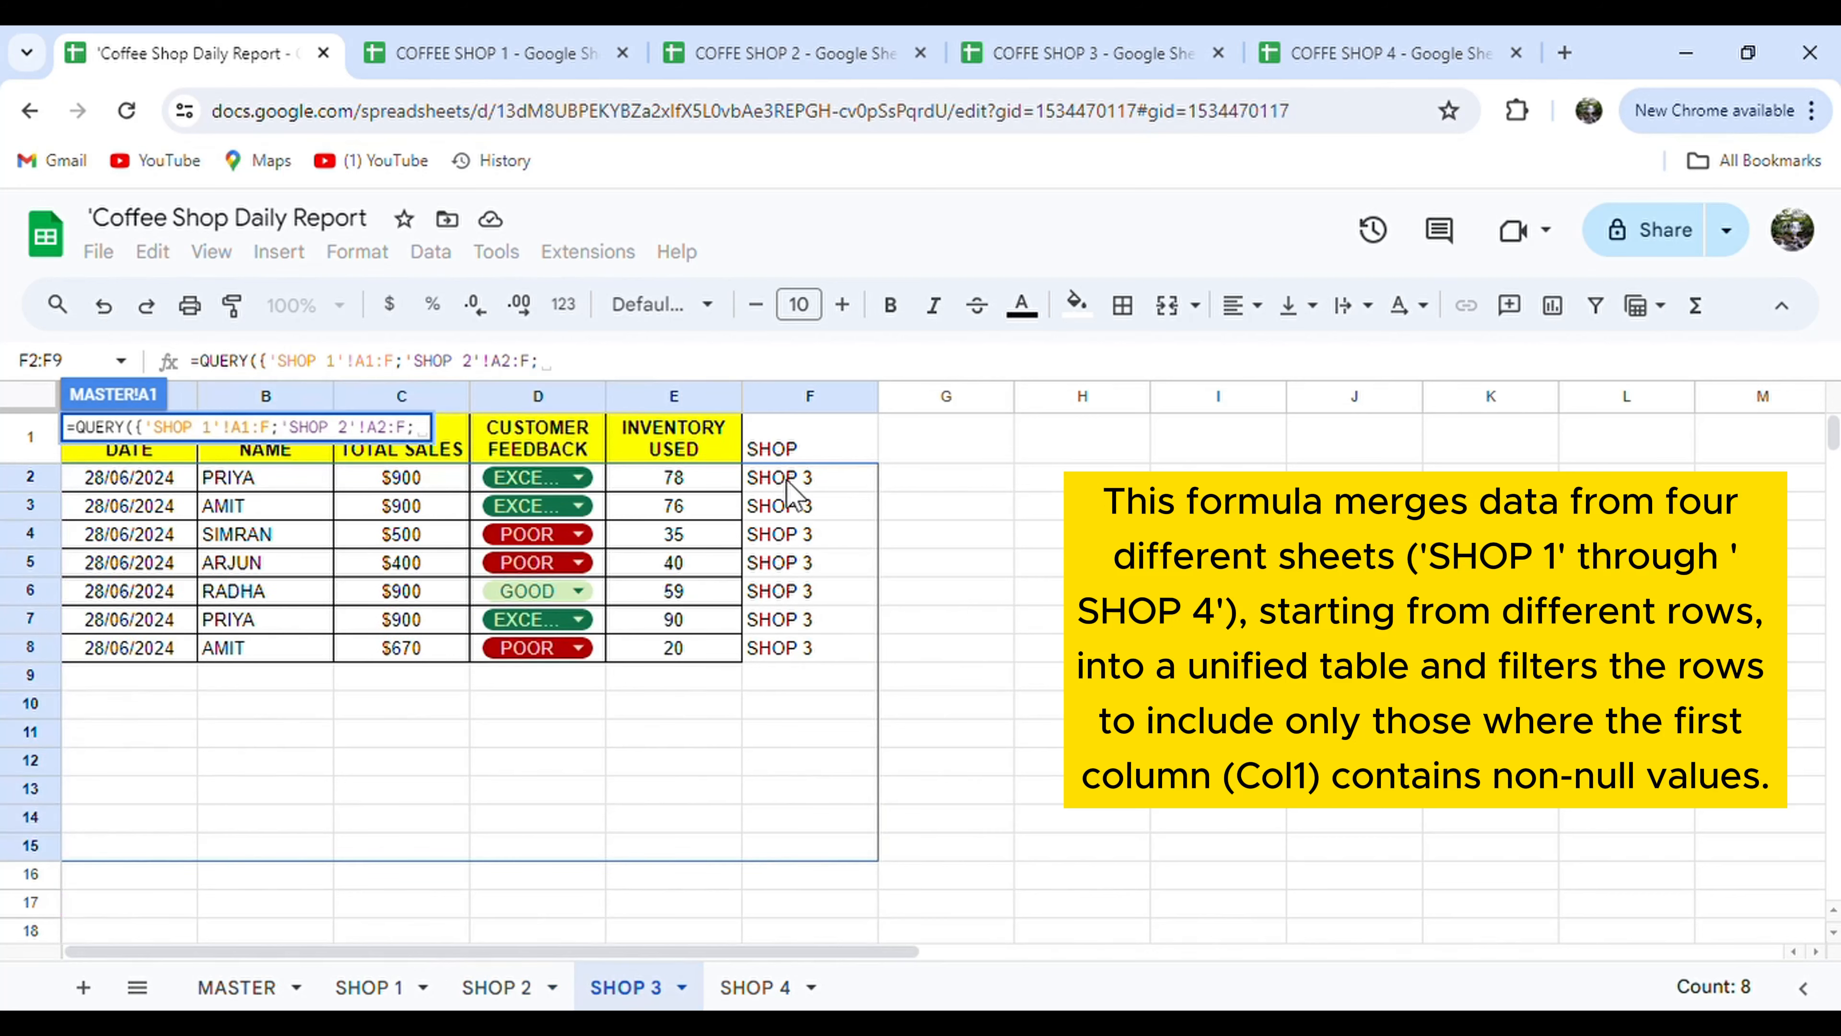
{"action": "left_click_drag", "start_coordinate": [791, 481], "coordinate": [103, 761]}
{"action": "type", "text": ";"}
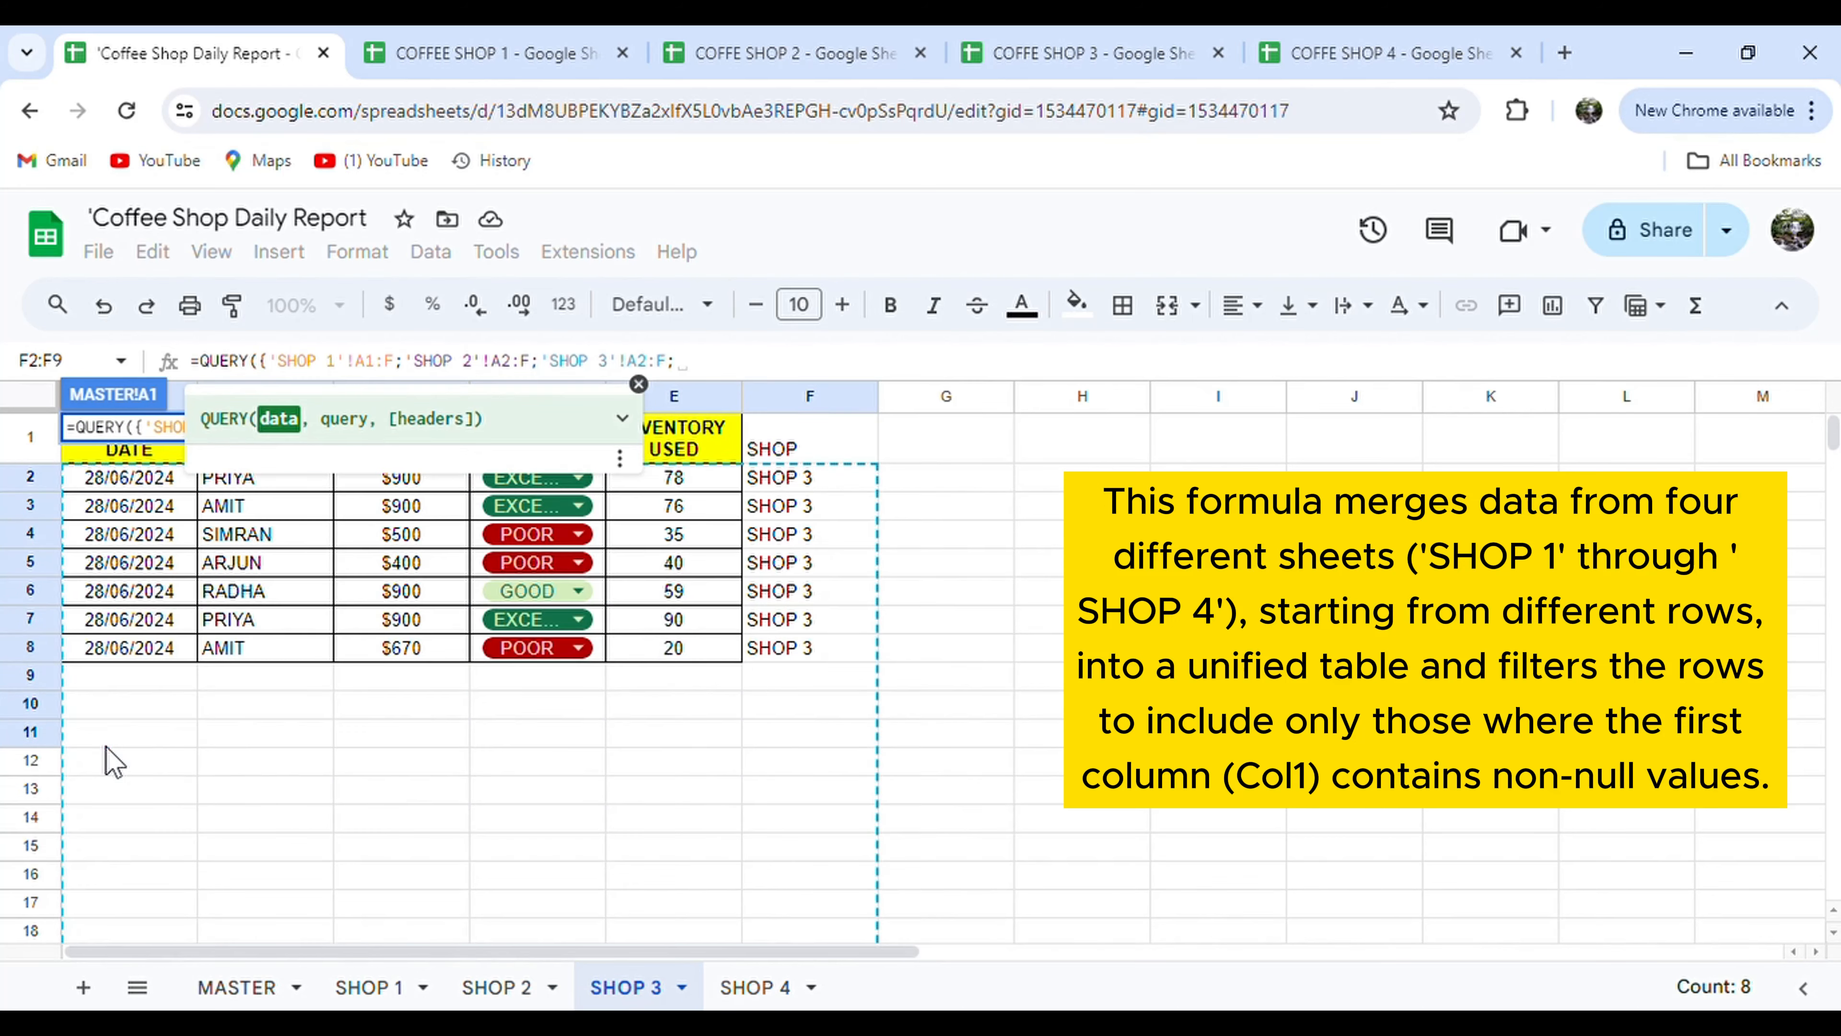
{"action": "left_click", "coordinate": [753, 988]}
{"action": "left_click_drag", "start_coordinate": [790, 481], "coordinate": [141, 686]}
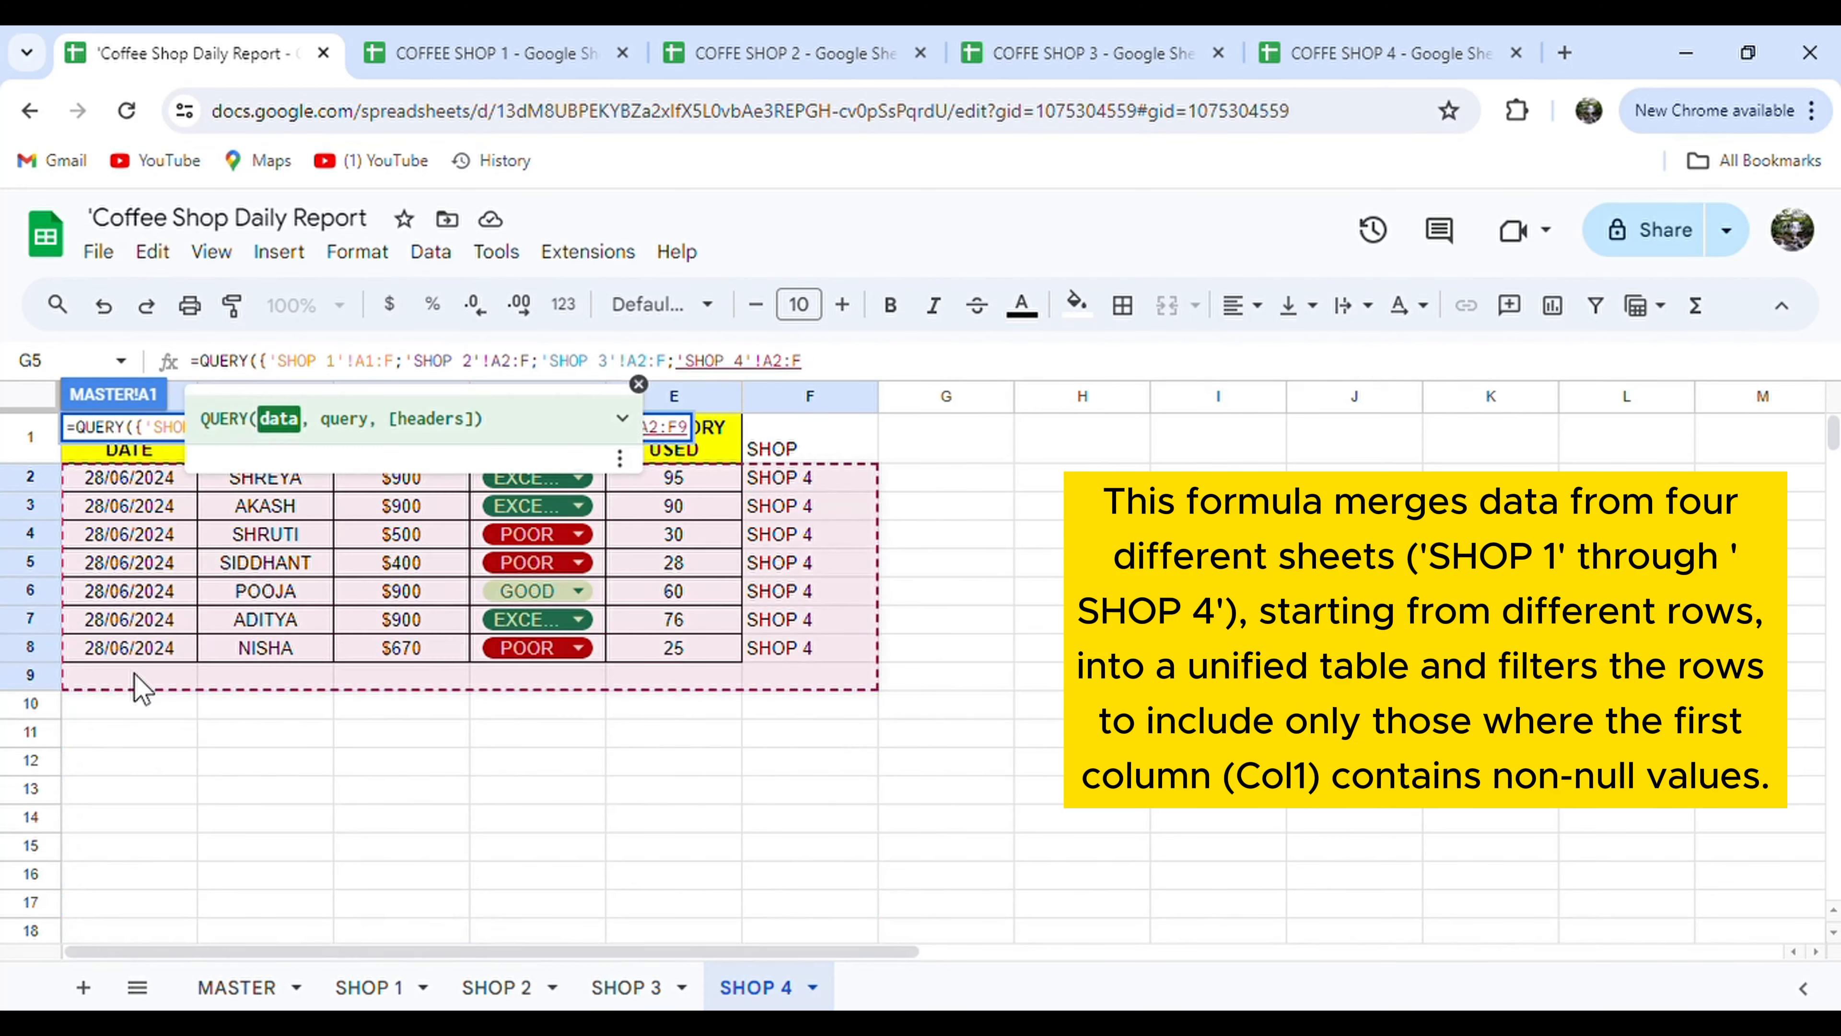
{"action": "type", "text": "}"}
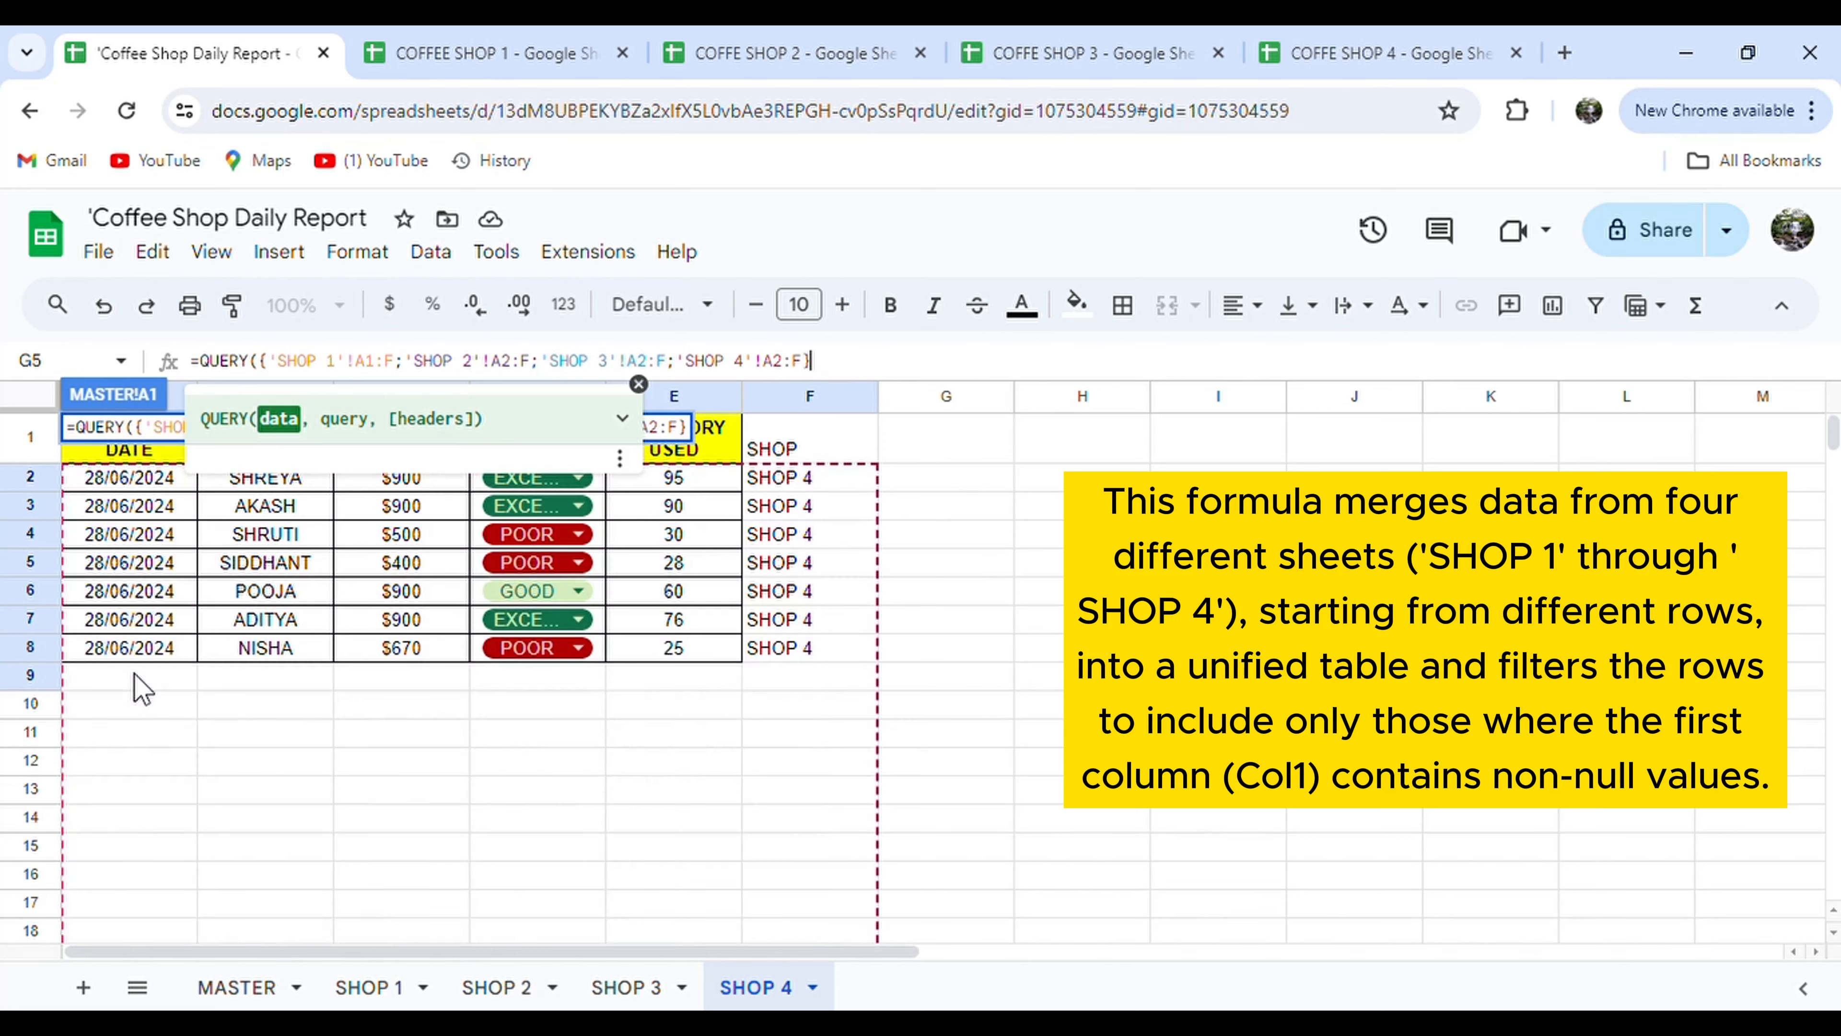
{"action": "type", "text": ",\"SELECT * WHERE COL1 IS NOT NUL"}
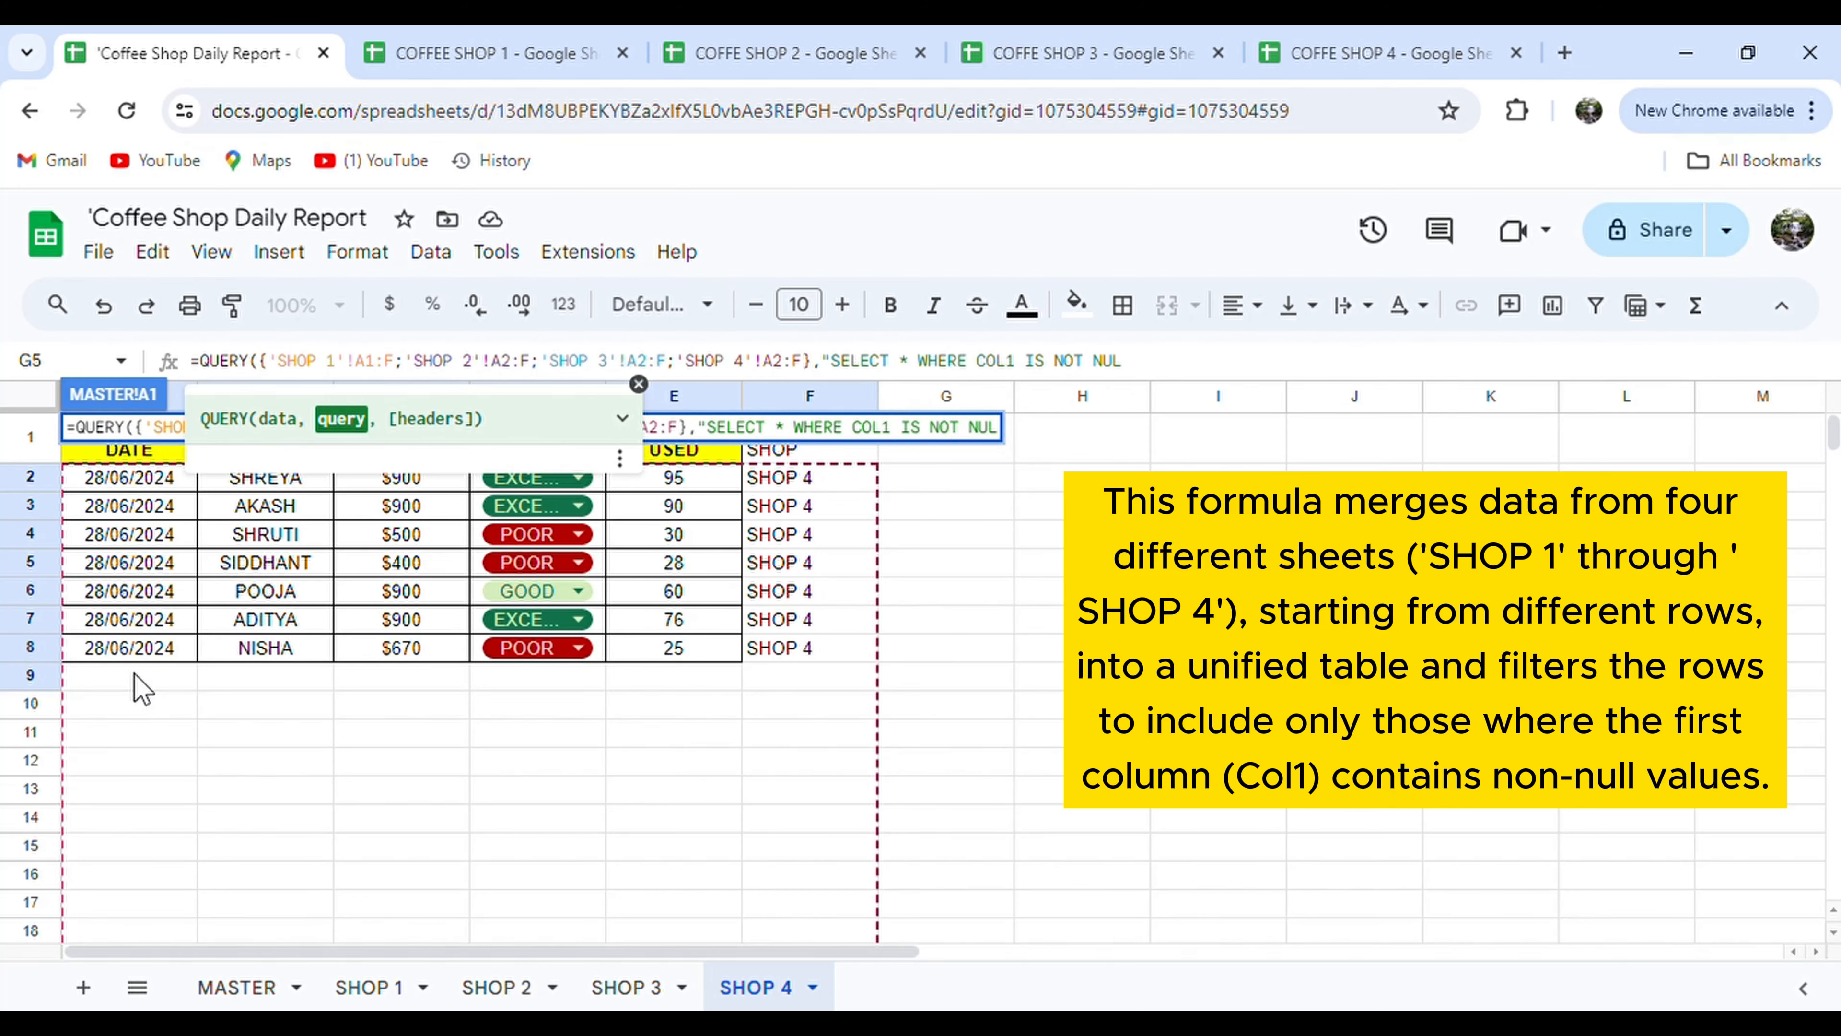
{"action": "type", "text": "L\""}
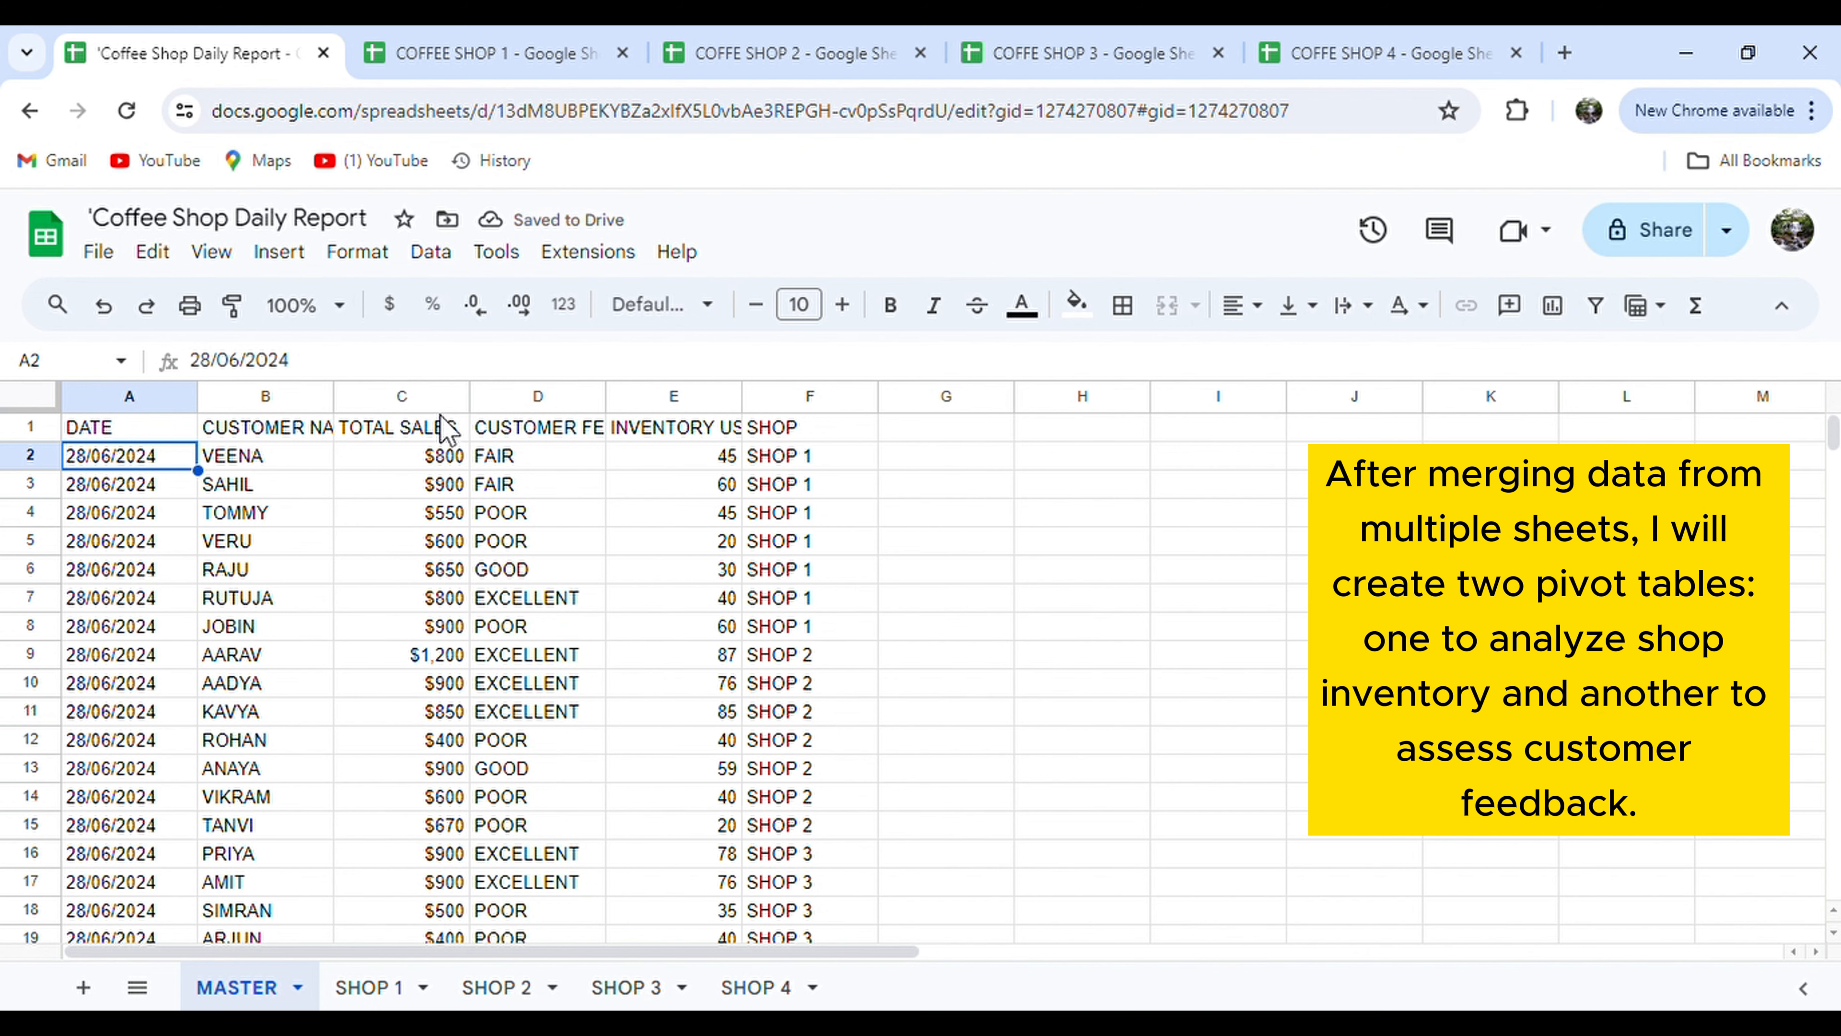
Create a pivot table on a new sheet from MASTER columns A to F.
{"action": "left_click_drag", "start_coordinate": [810, 395], "coordinate": [184, 435]}
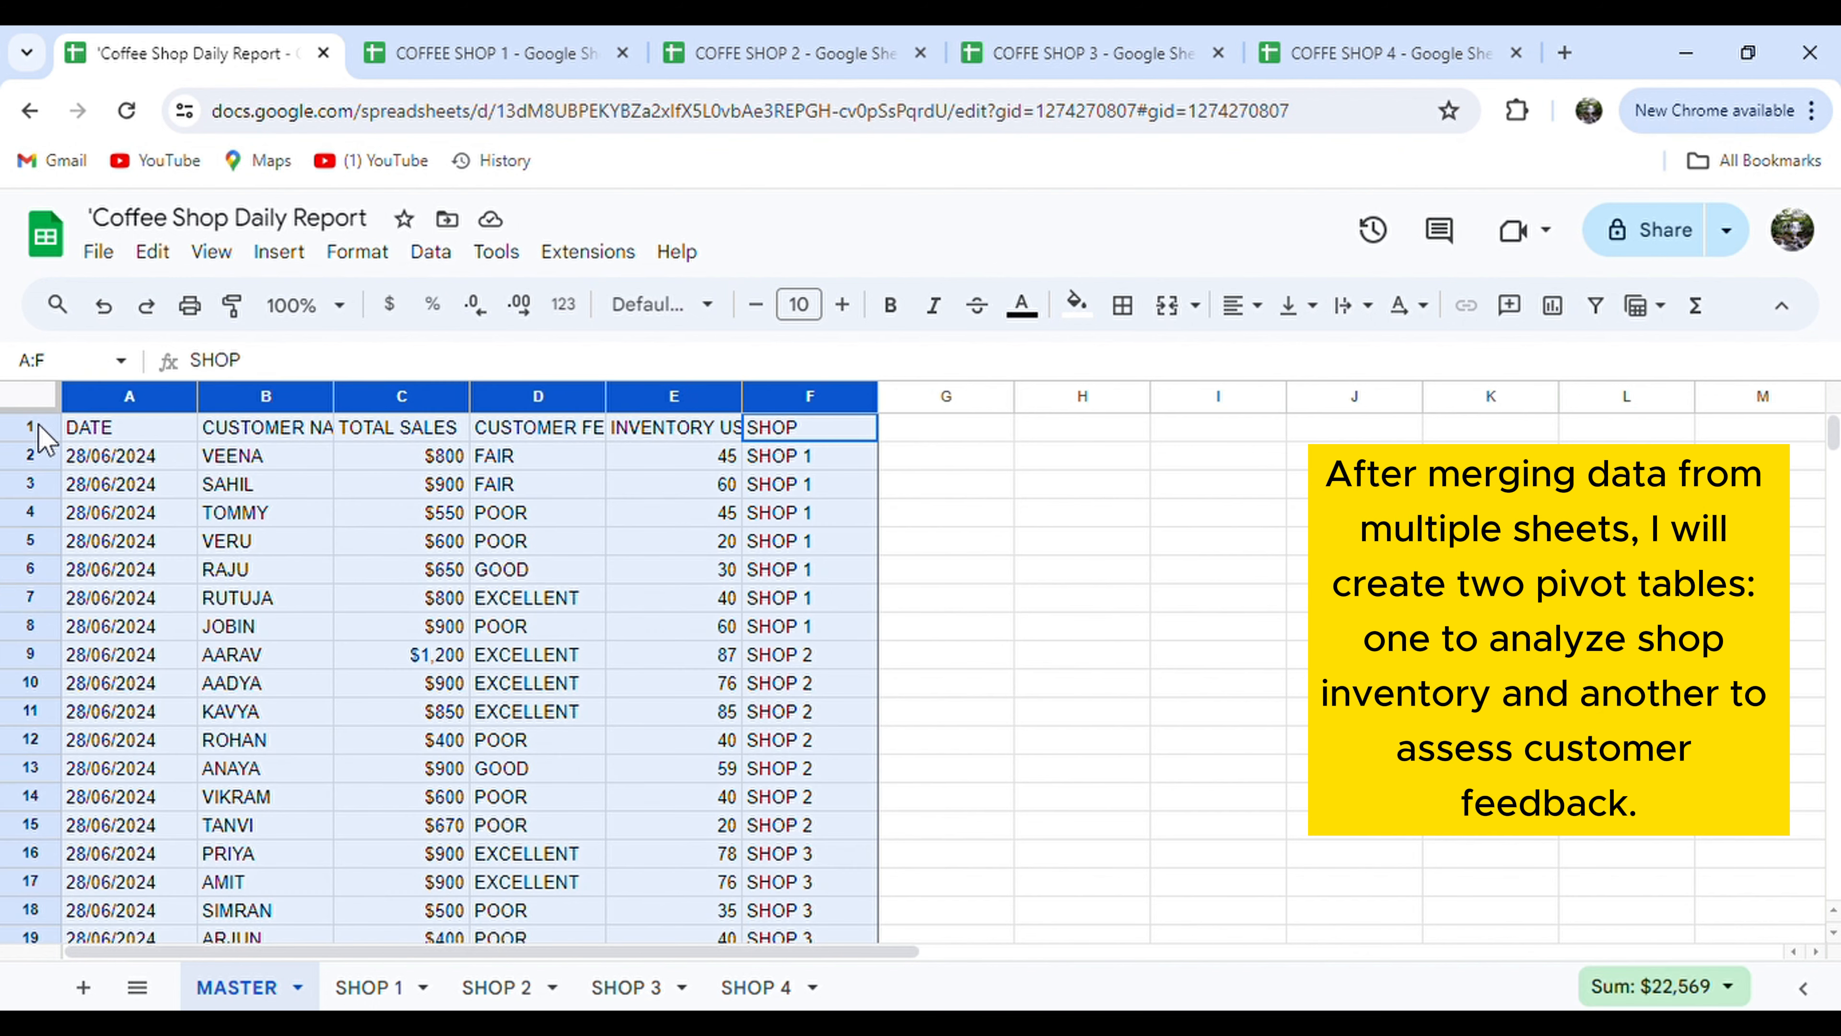
{"action": "left_click", "coordinate": [279, 252]}
{"action": "left_click", "coordinate": [436, 613]}
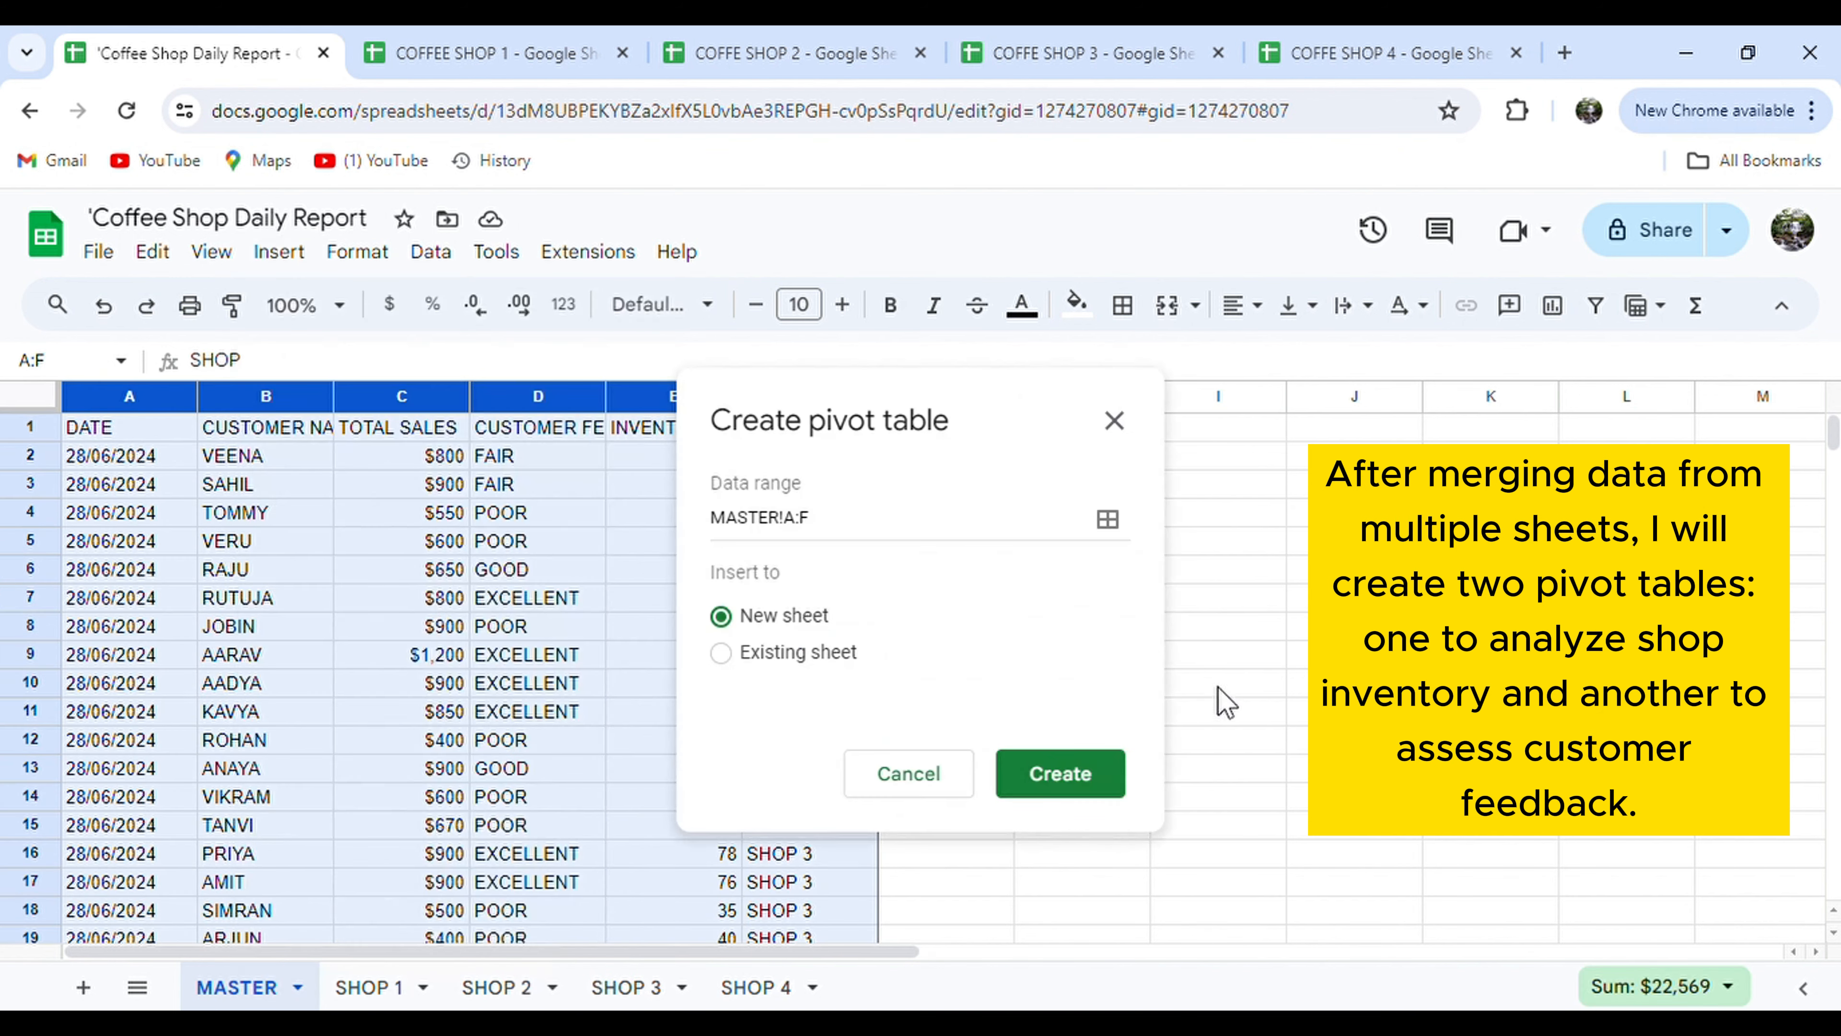
{"action": "left_click", "coordinate": [1061, 773]}
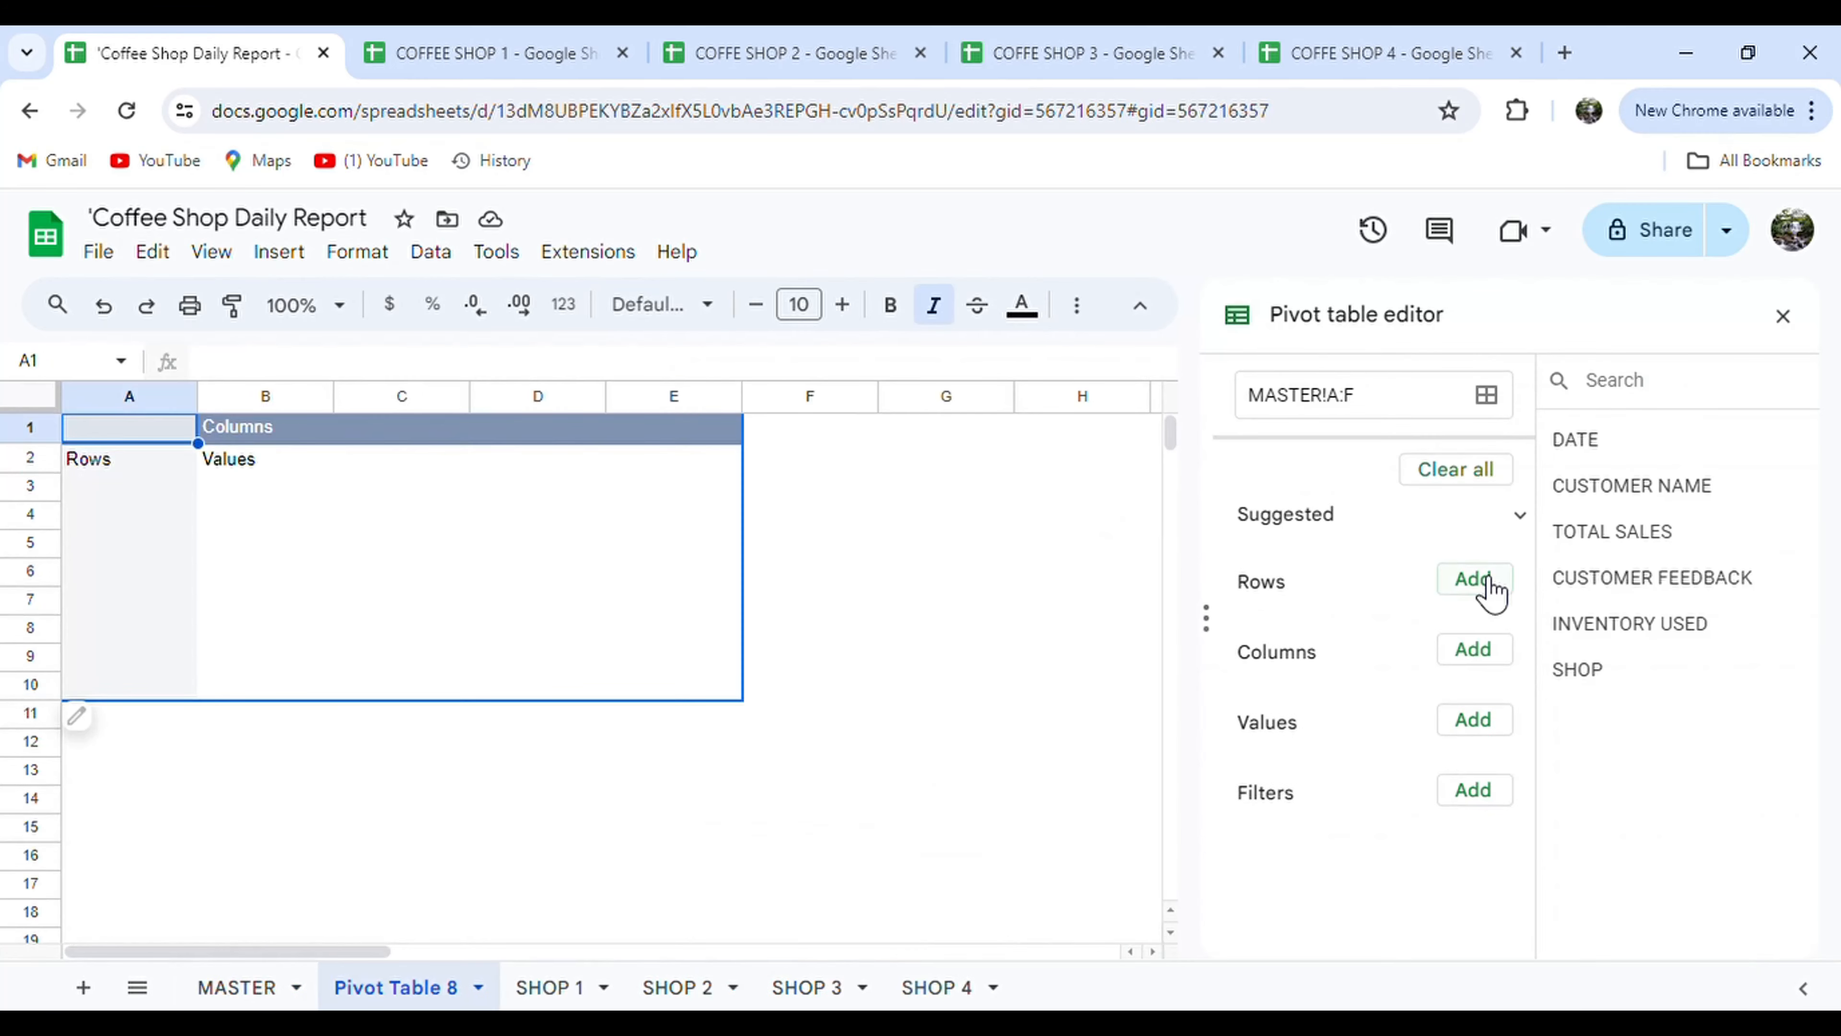
Put SHOP in rows and CUSTOMER FEEDBACK in columns and as a COUNTA value.
{"action": "left_click", "coordinate": [1479, 579]}
{"action": "left_click", "coordinate": [1537, 900]}
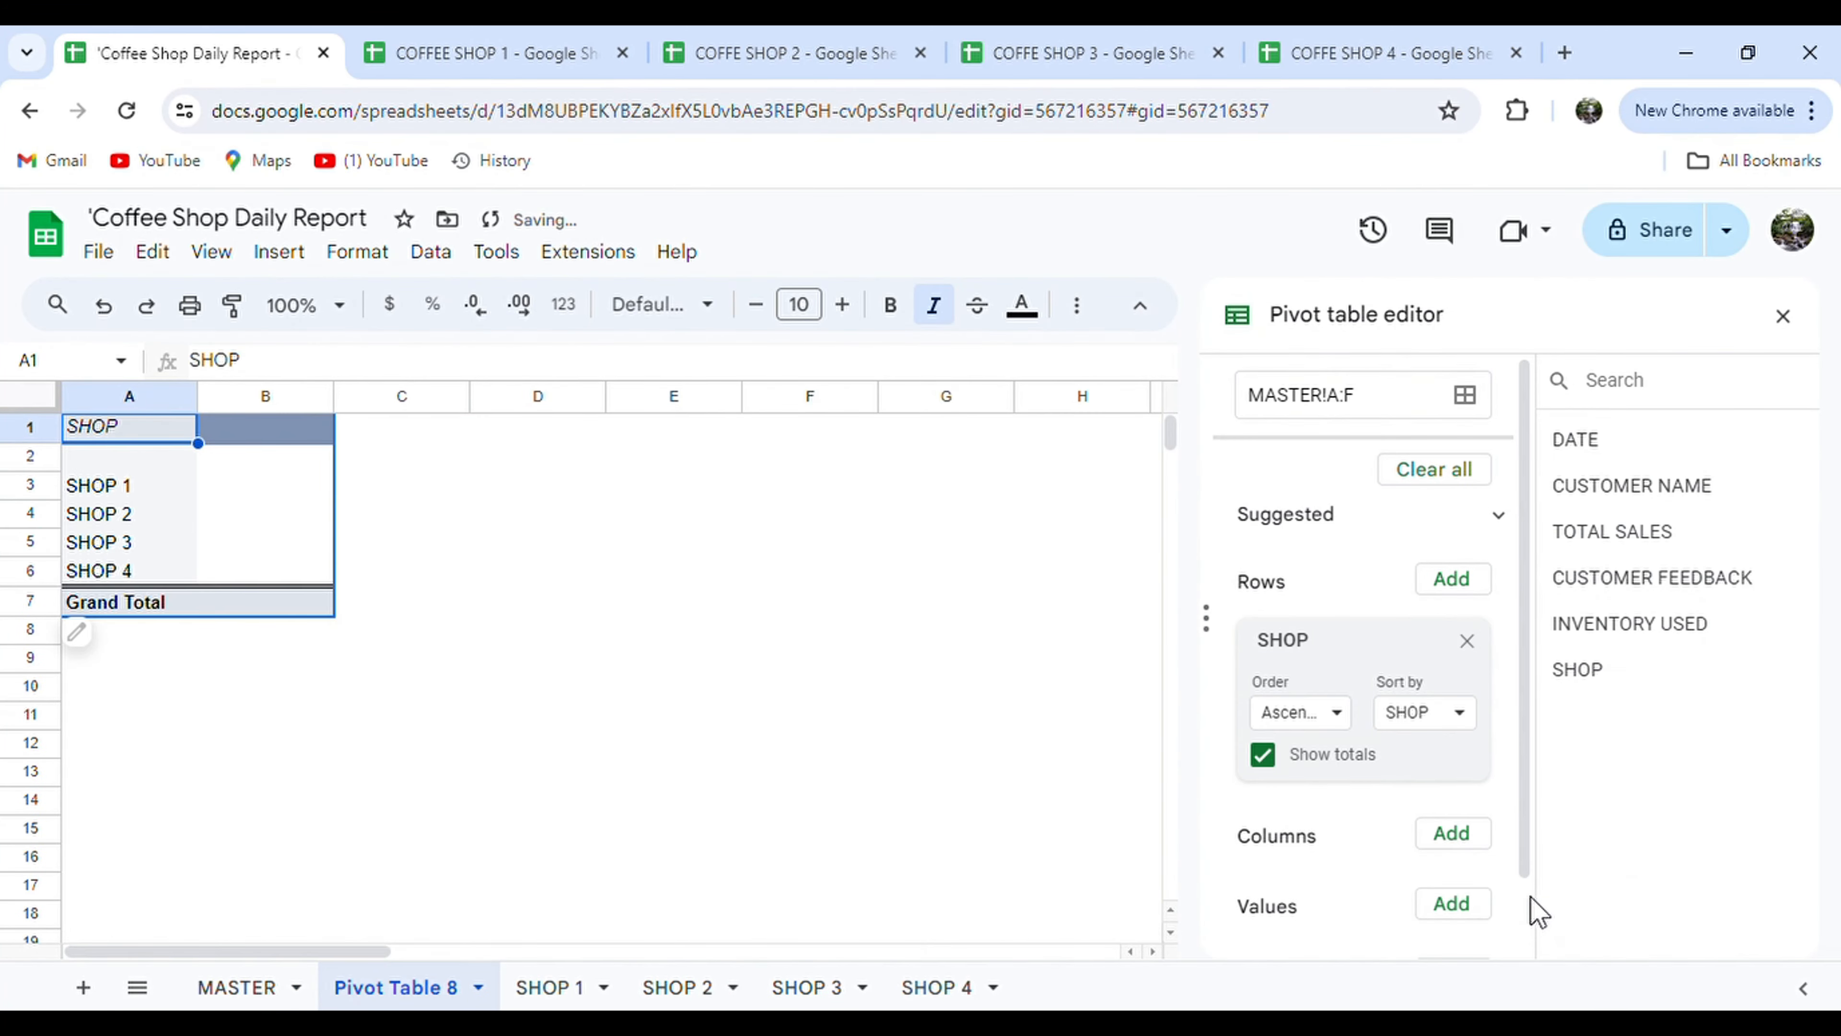
{"action": "left_click", "coordinate": [1459, 845]}
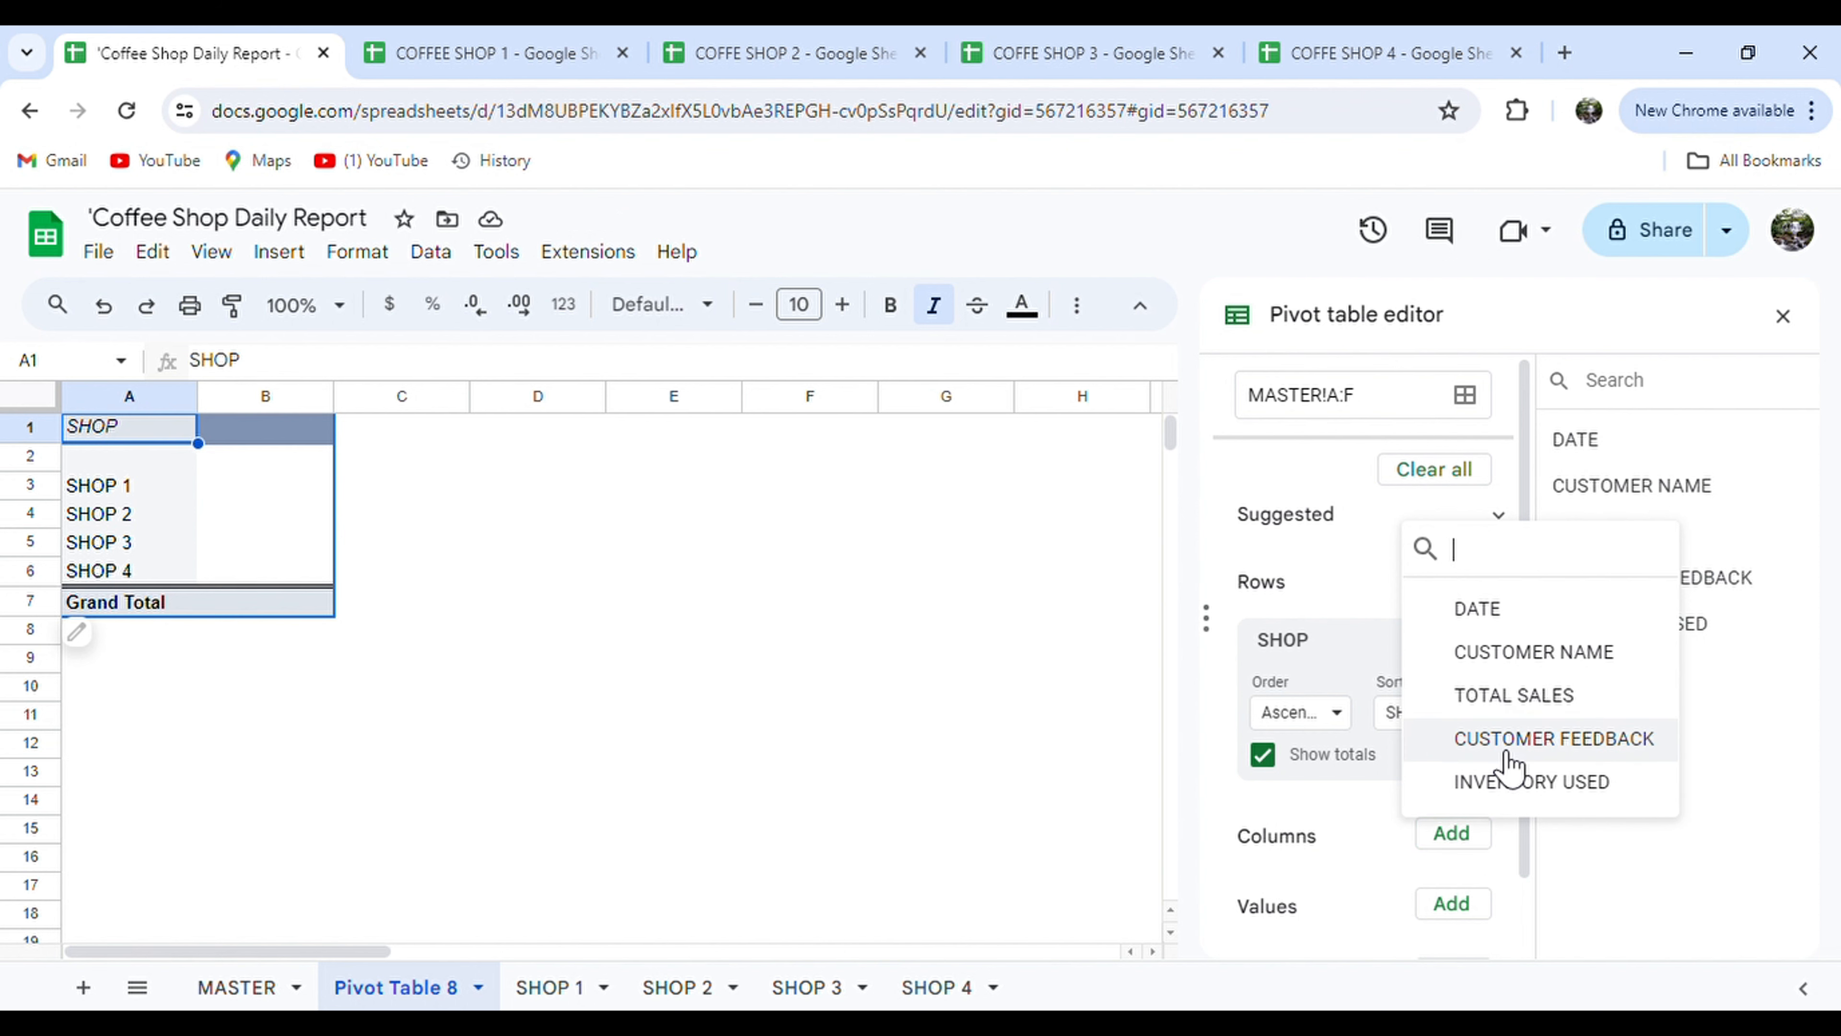
{"action": "left_click", "coordinate": [1493, 743]}
{"action": "scroll", "coordinate": [1384, 827], "scroll_direction": "down", "scroll_amount": 3}
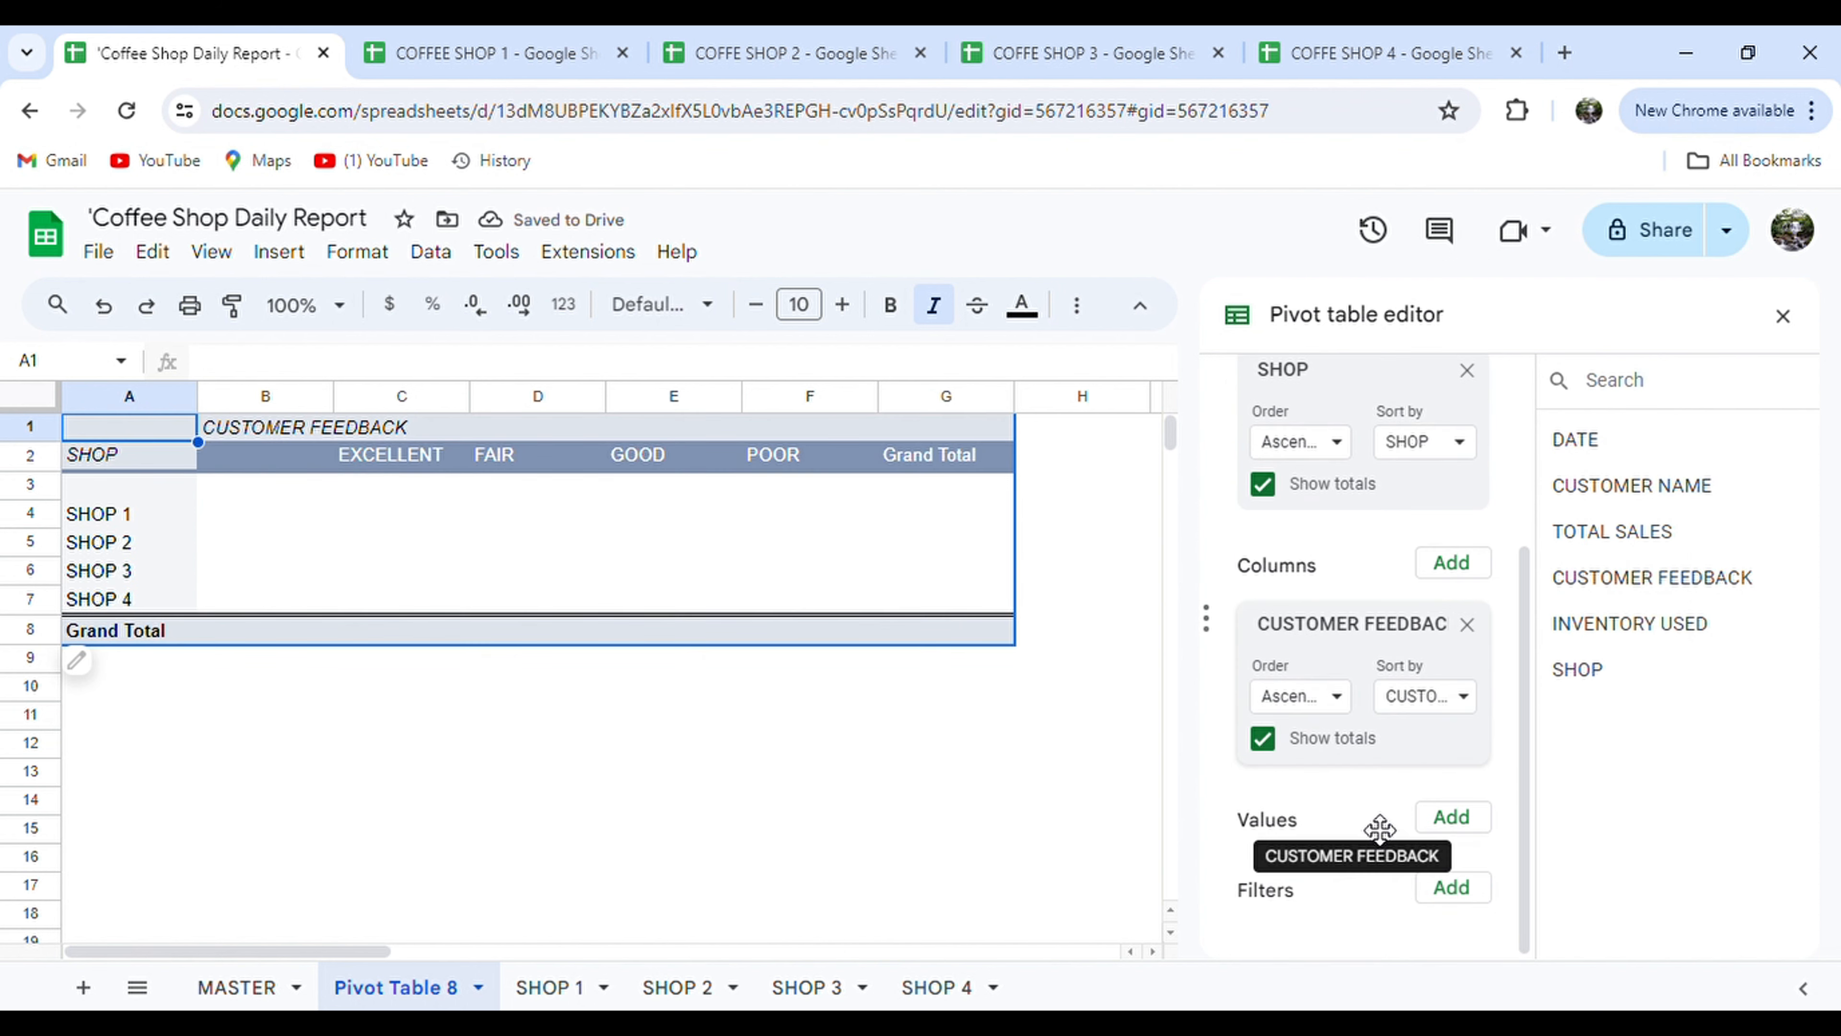
{"action": "left_click", "coordinate": [1450, 826]}
{"action": "left_click", "coordinate": [1553, 675]}
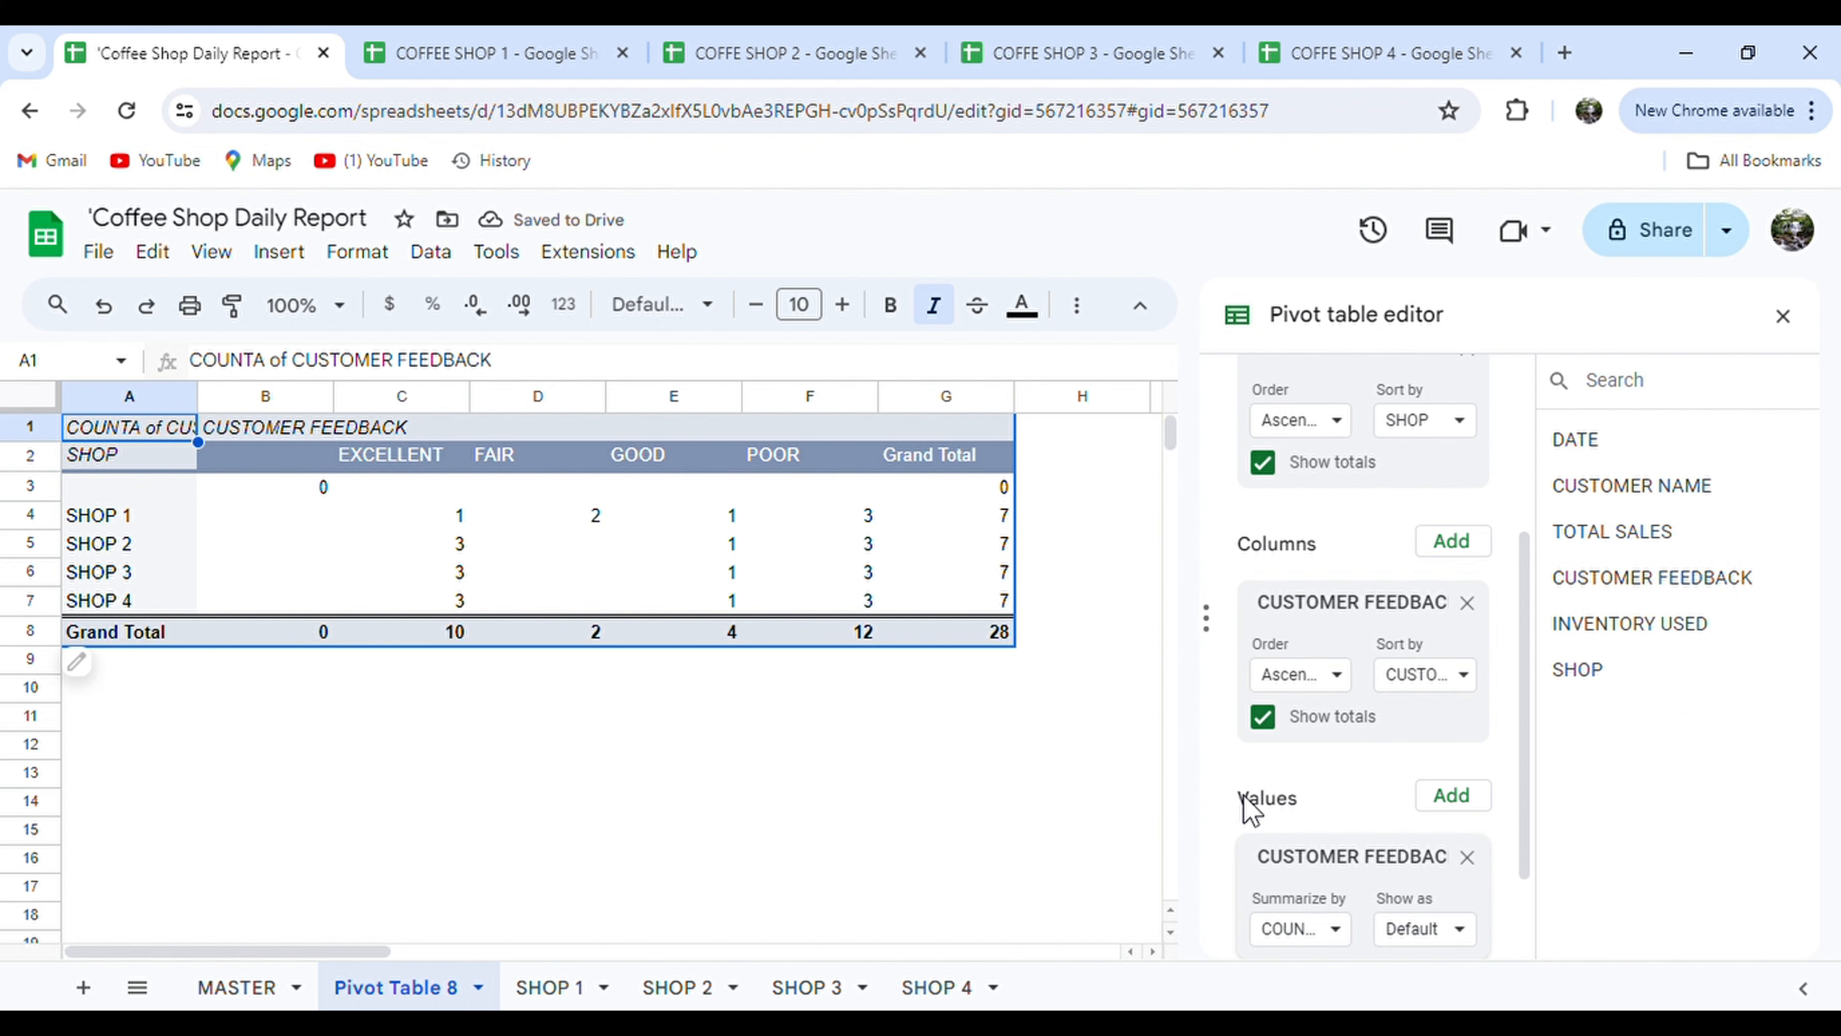
{"action": "scroll", "coordinate": [1244, 805], "scroll_direction": "down", "scroll_amount": 1}
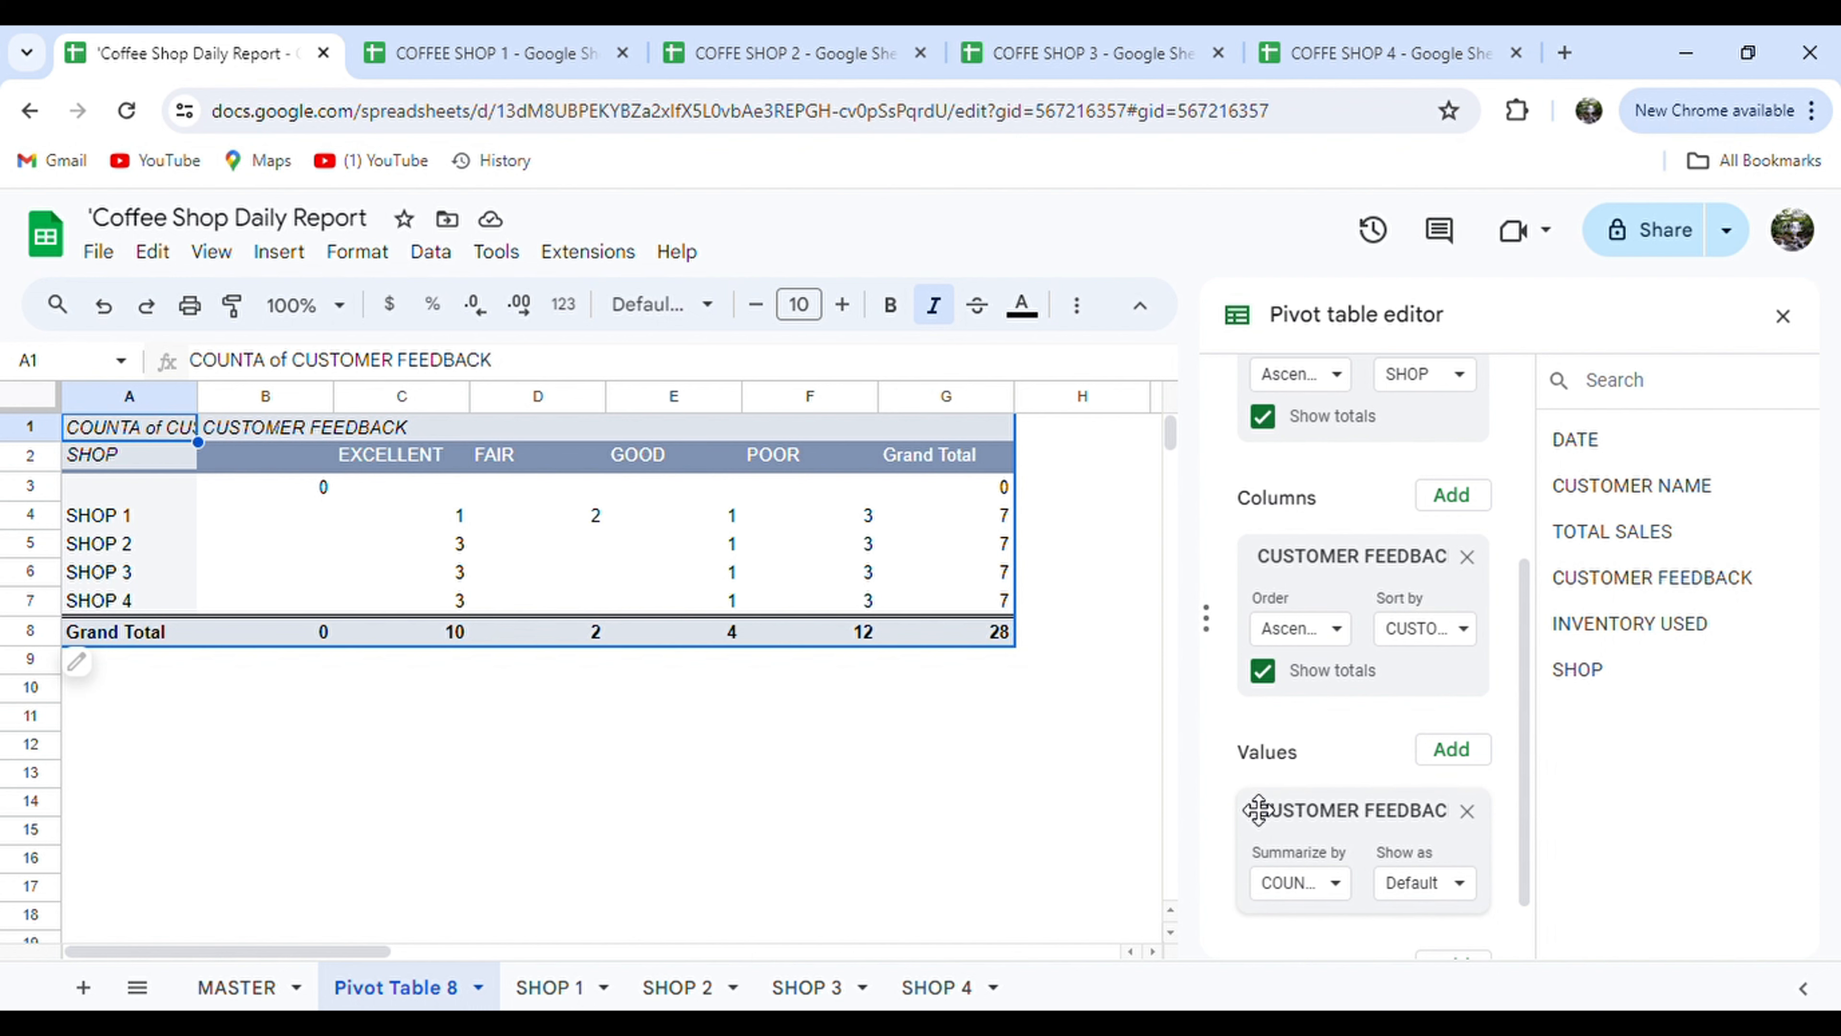
{"action": "left_click", "coordinate": [156, 751]}
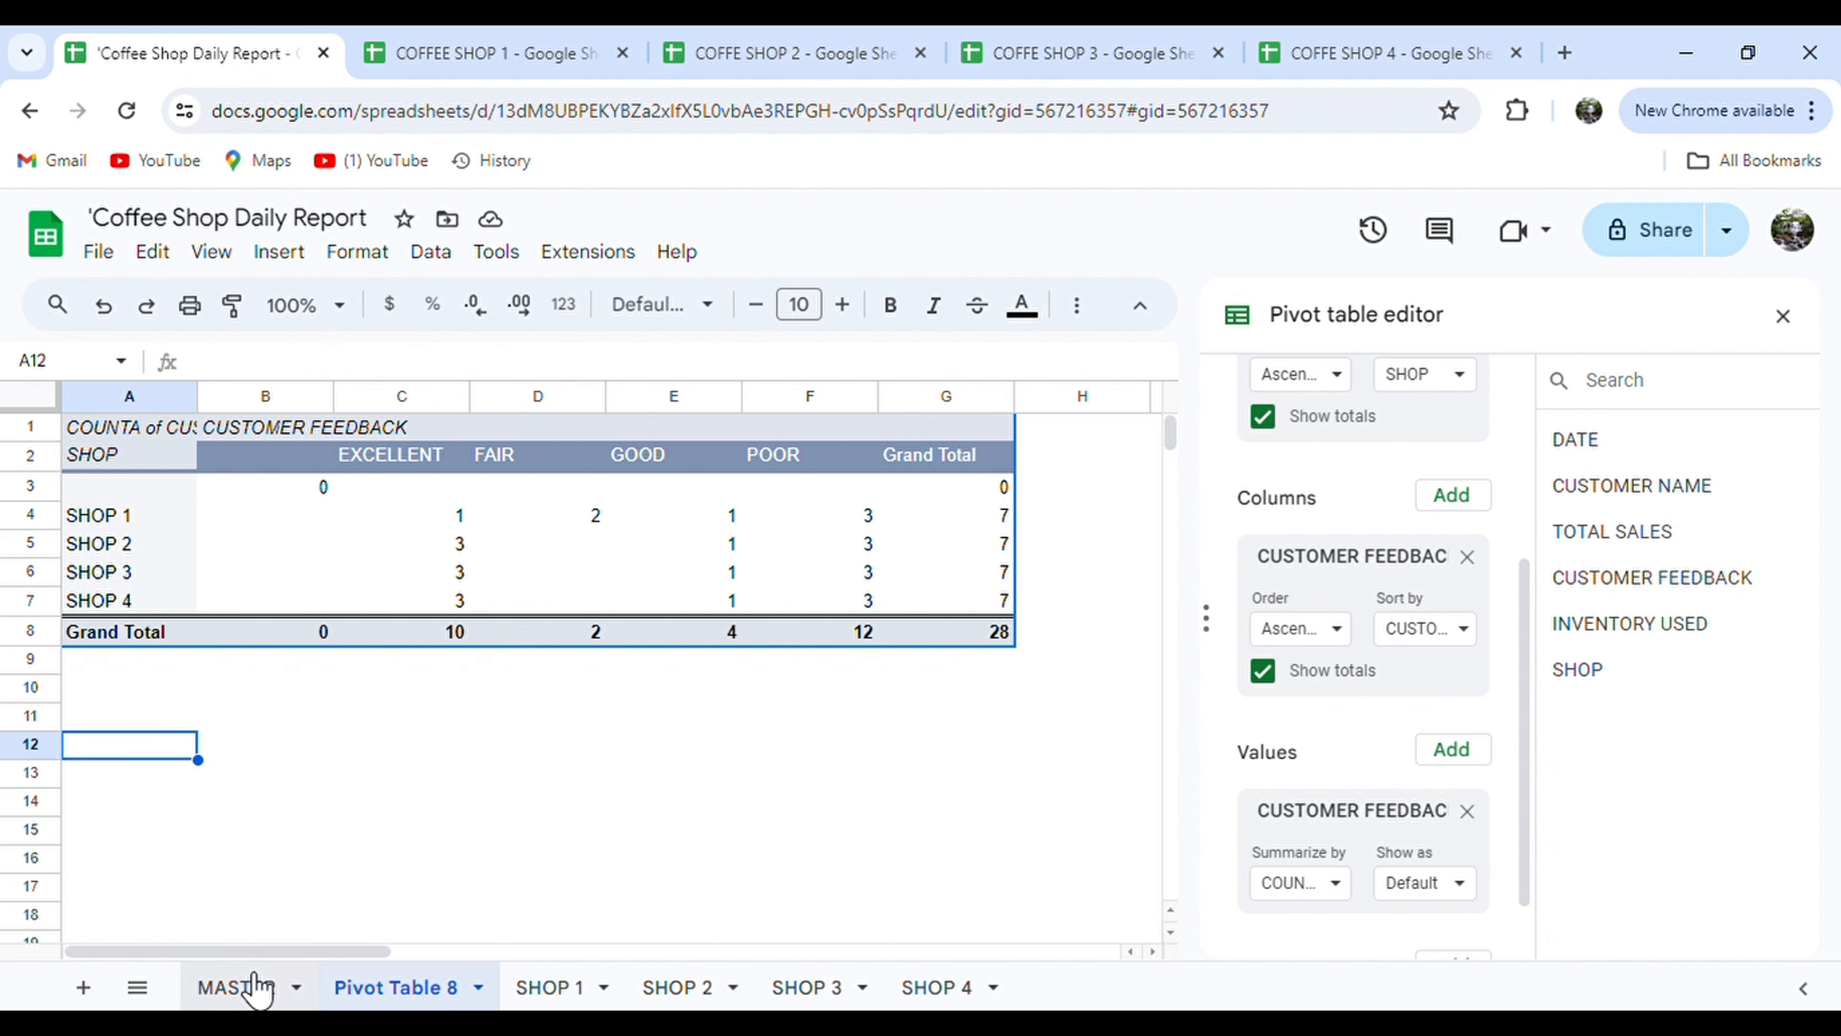
{"action": "left_click", "coordinate": [247, 987]}
Create a second pivot table on a new sheet with SHOP as its rows.
{"action": "left_click", "coordinate": [316, 251]}
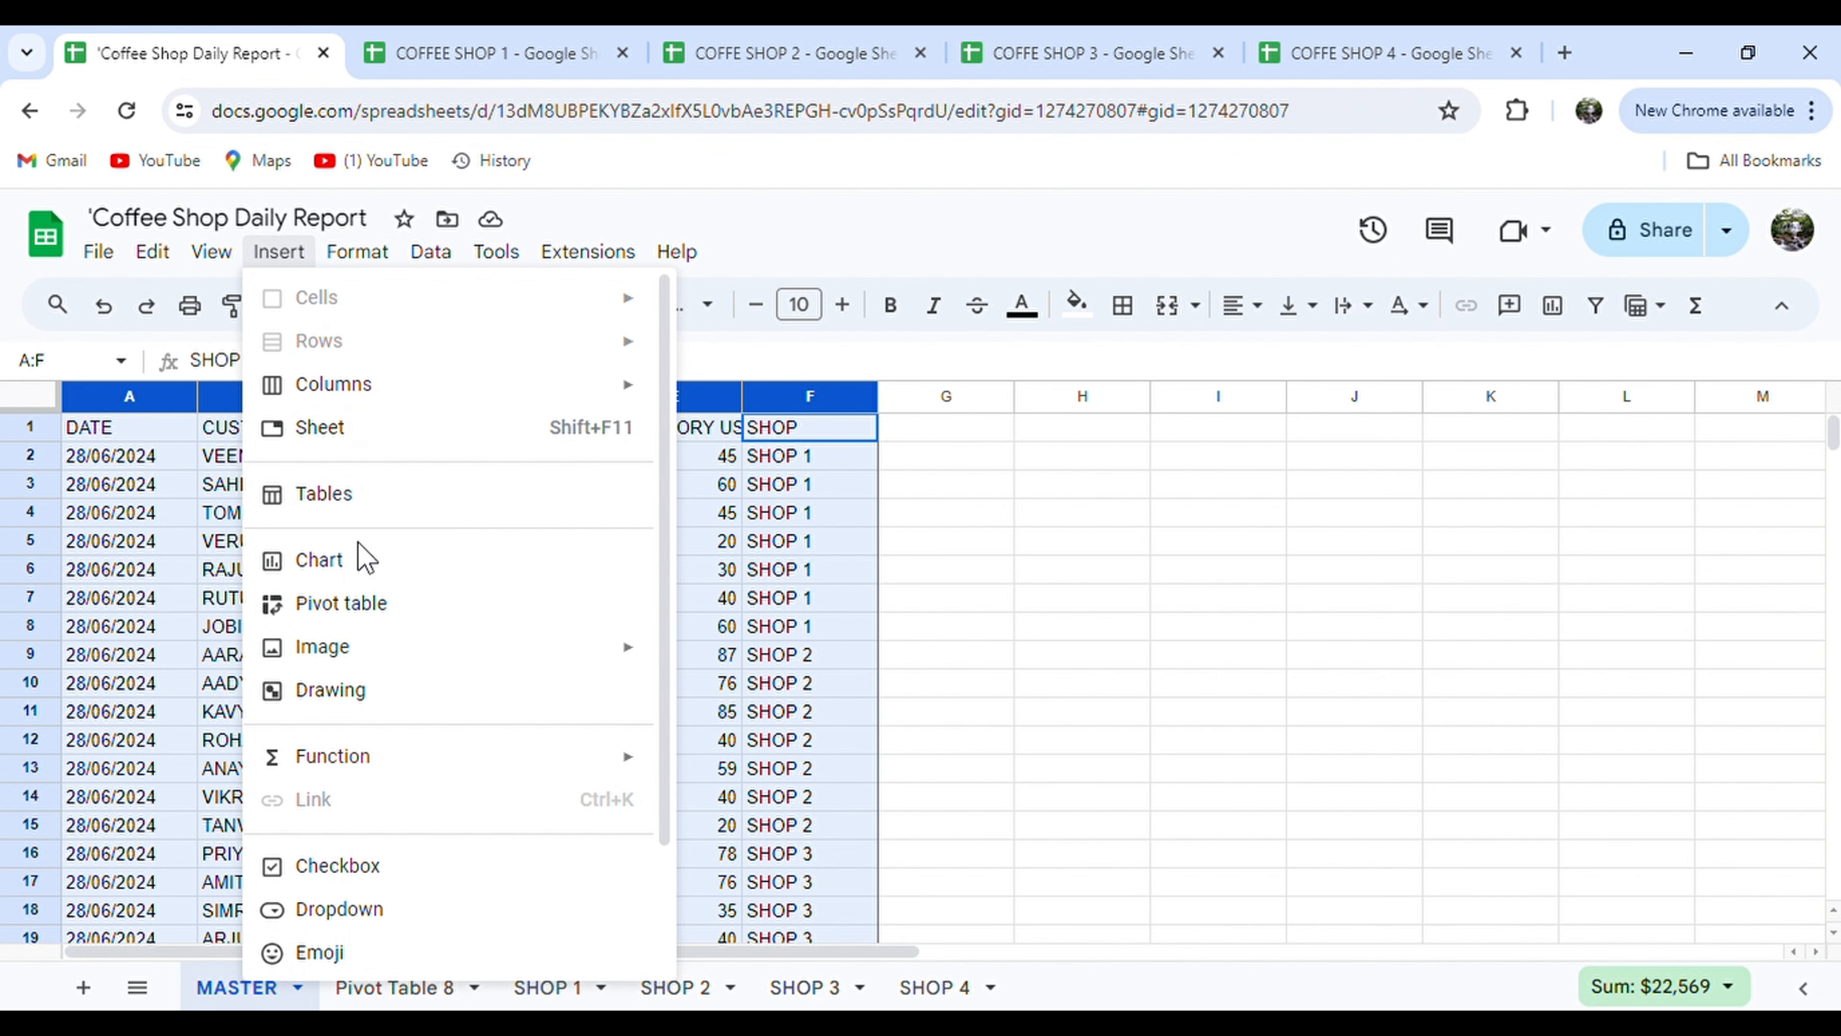
{"action": "left_click", "coordinate": [361, 608]}
{"action": "left_click", "coordinate": [1060, 774]}
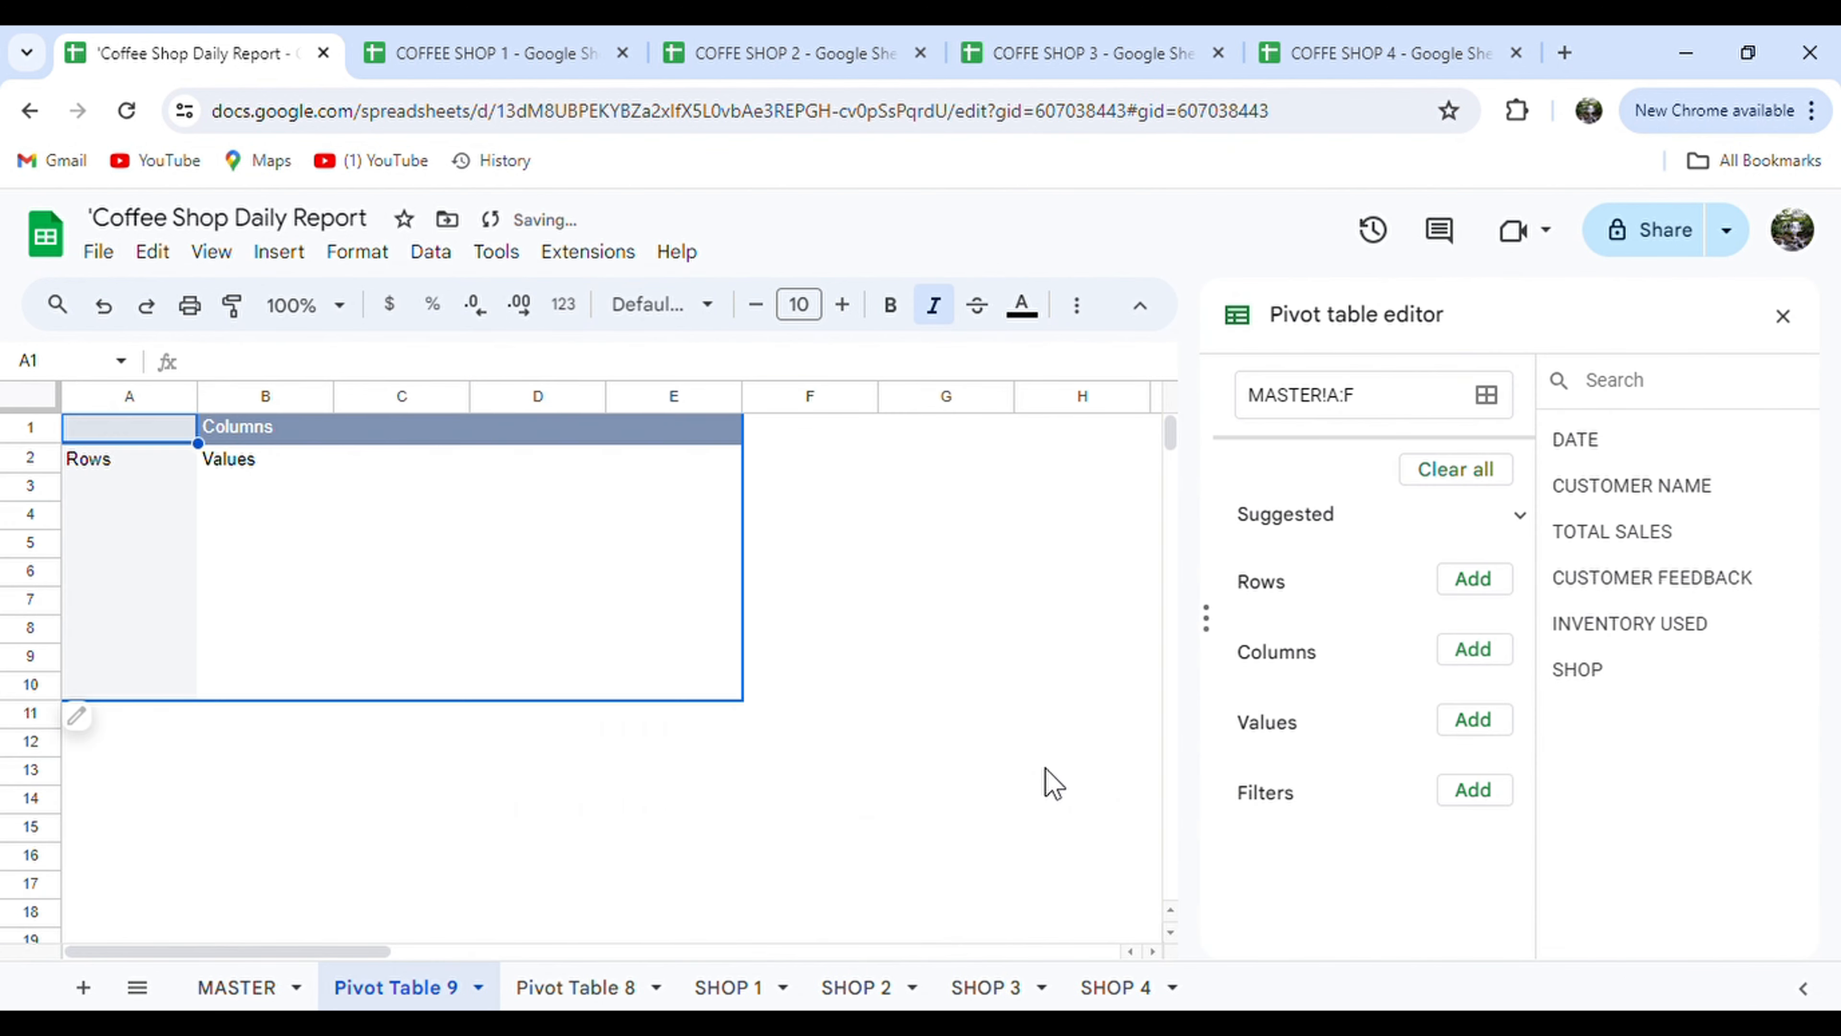
{"action": "left_click", "coordinate": [1473, 578]}
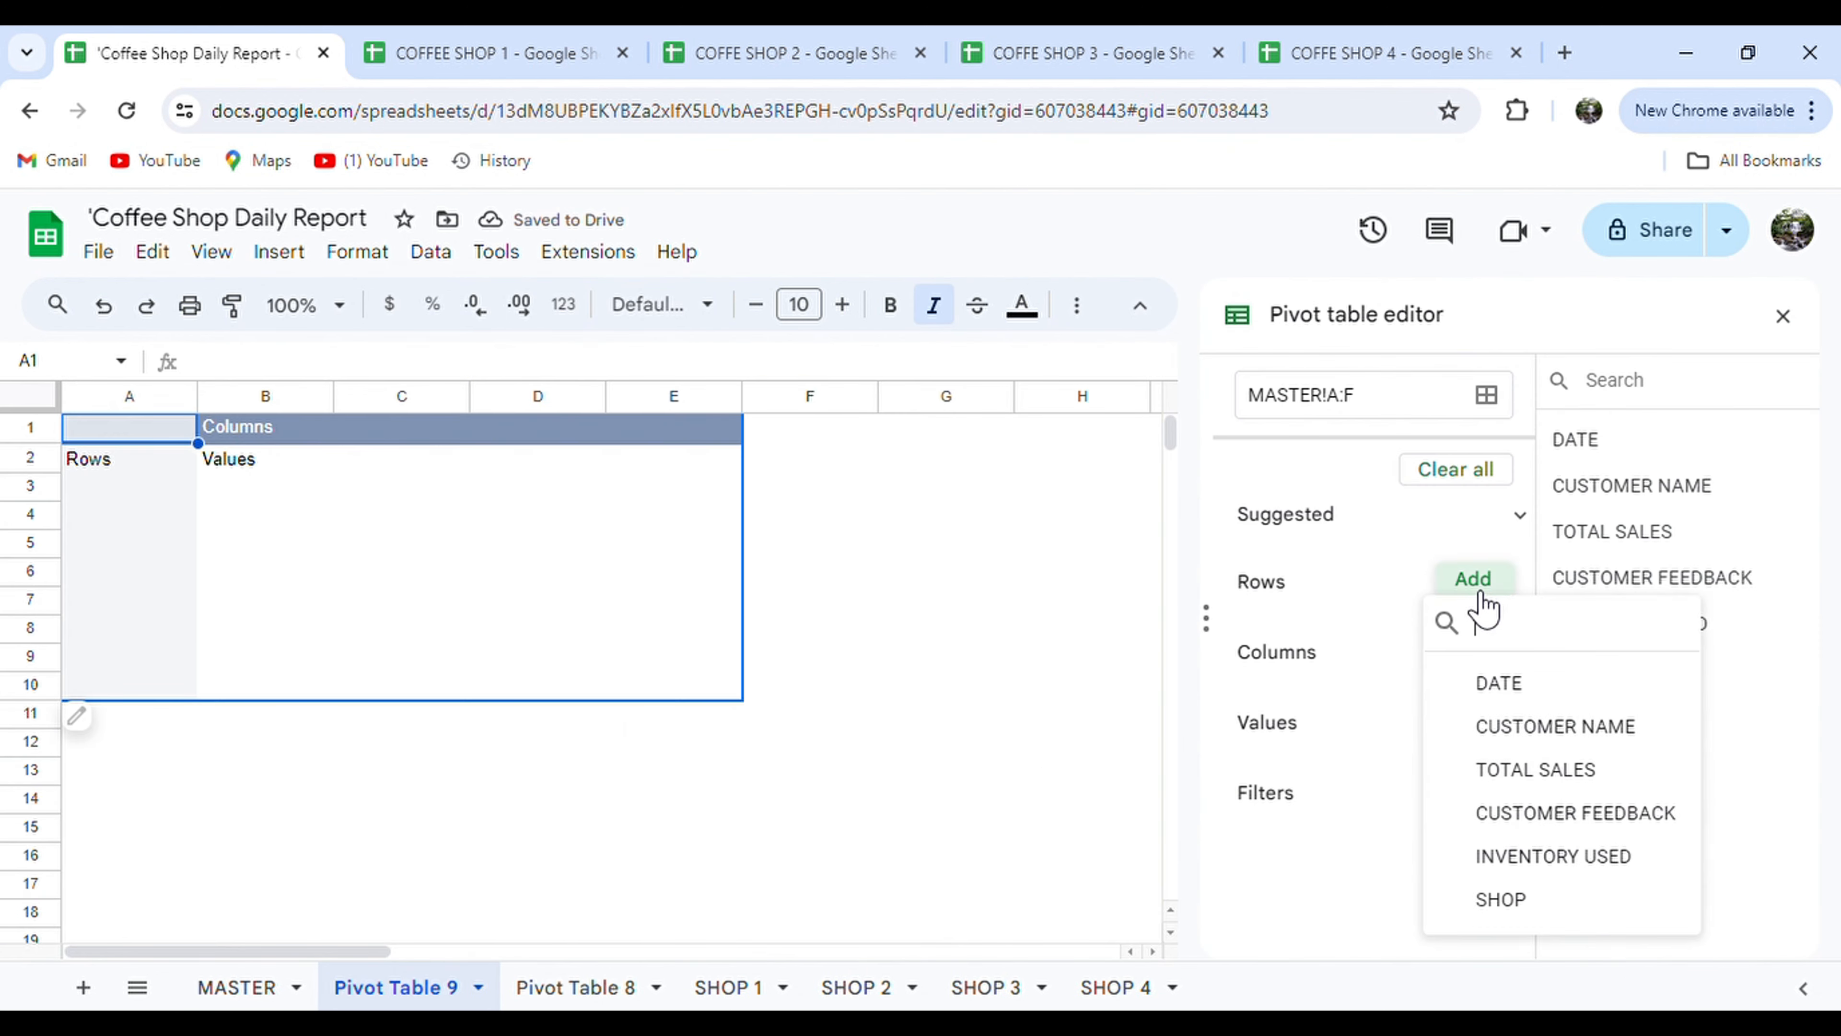
{"action": "left_click", "coordinate": [1541, 920]}
Sum INVENTORY USED and TOTAL SALES as values and widen columns B and C to fit.
{"action": "scroll", "coordinate": [1446, 747], "scroll_direction": "down", "scroll_amount": 2}
{"action": "left_click", "coordinate": [1452, 818]}
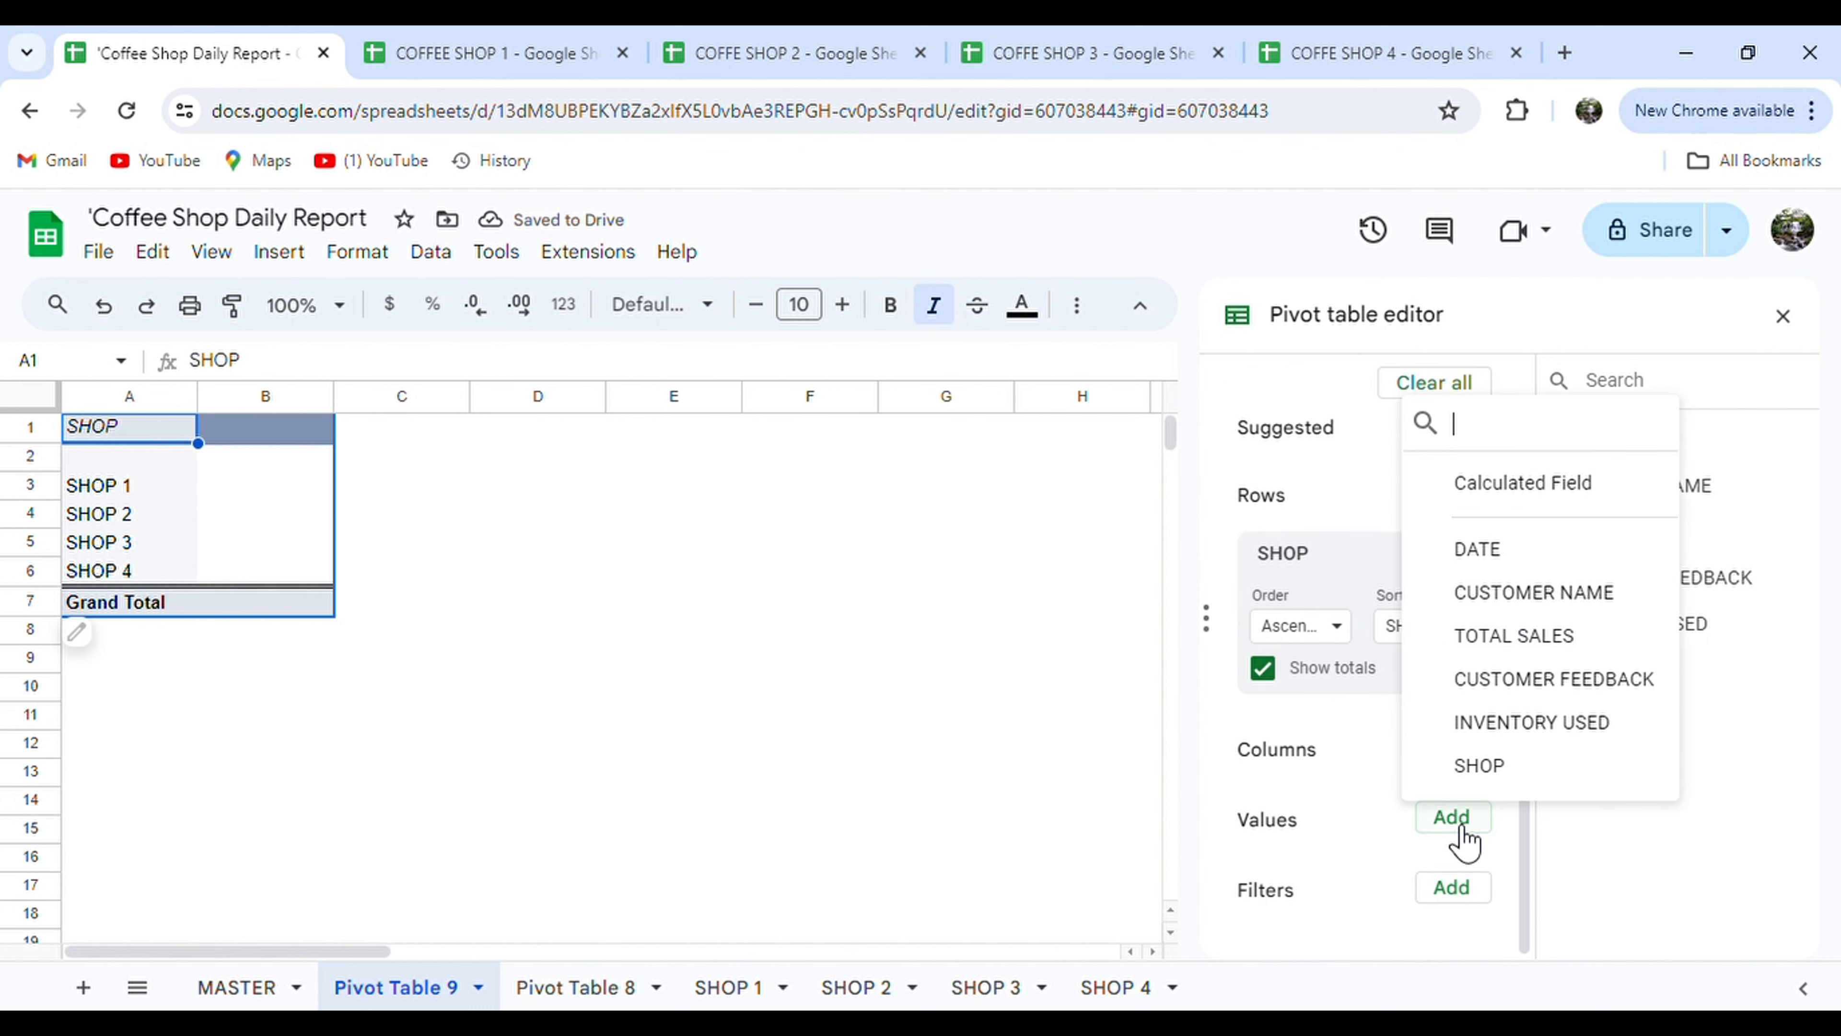
{"action": "left_click", "coordinate": [1485, 726]}
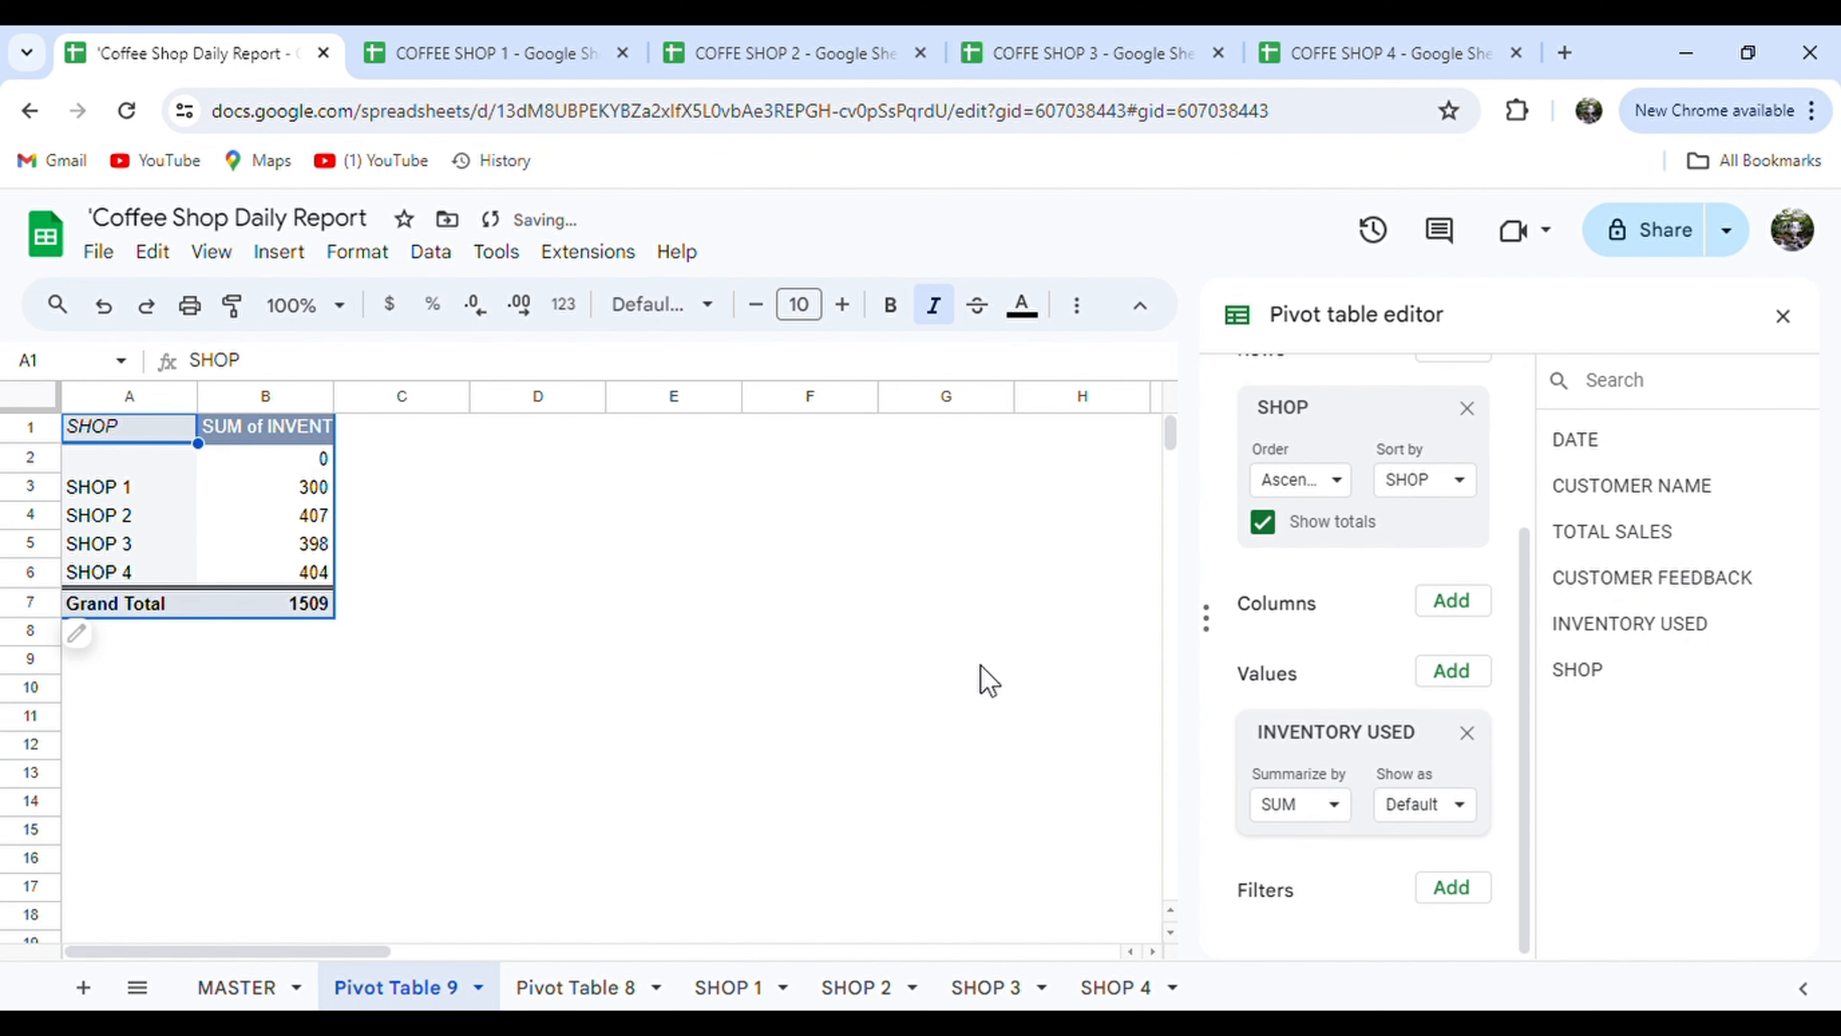
{"action": "left_click_drag", "start_coordinate": [334, 397], "coordinate": [438, 398]}
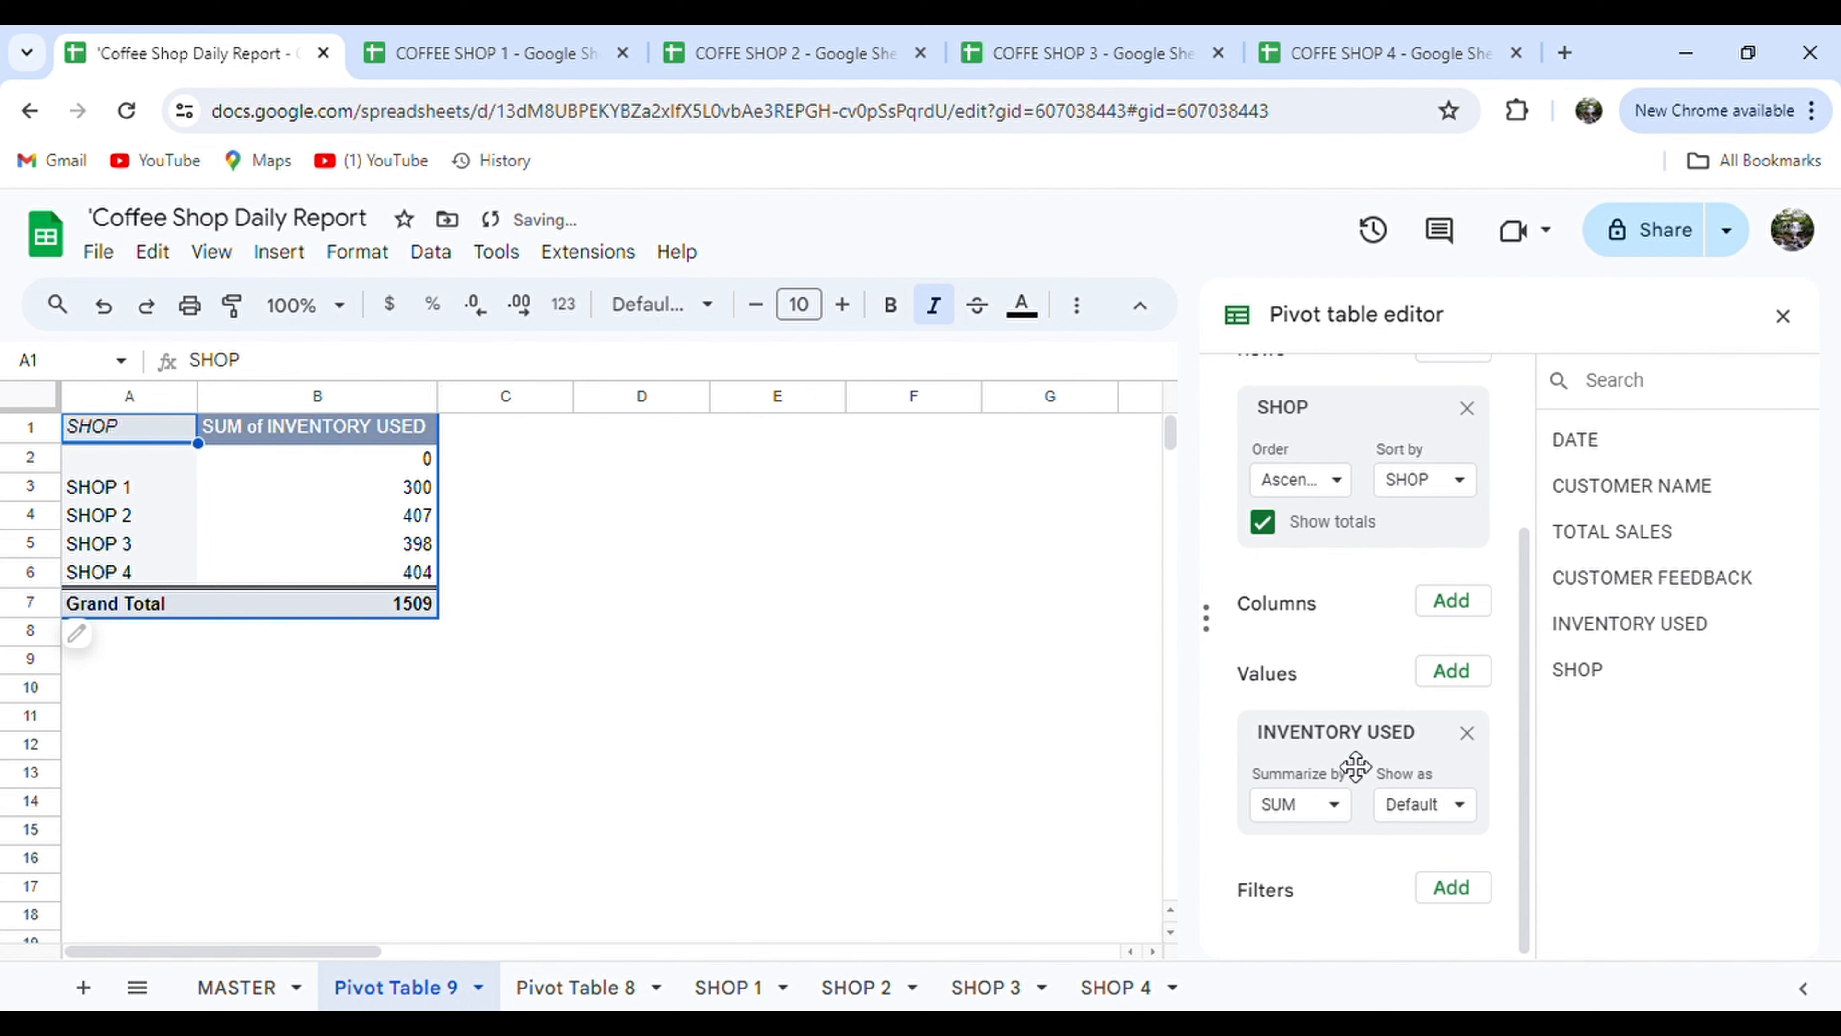
{"action": "left_click", "coordinate": [1453, 680]}
{"action": "left_click", "coordinate": [1507, 491]}
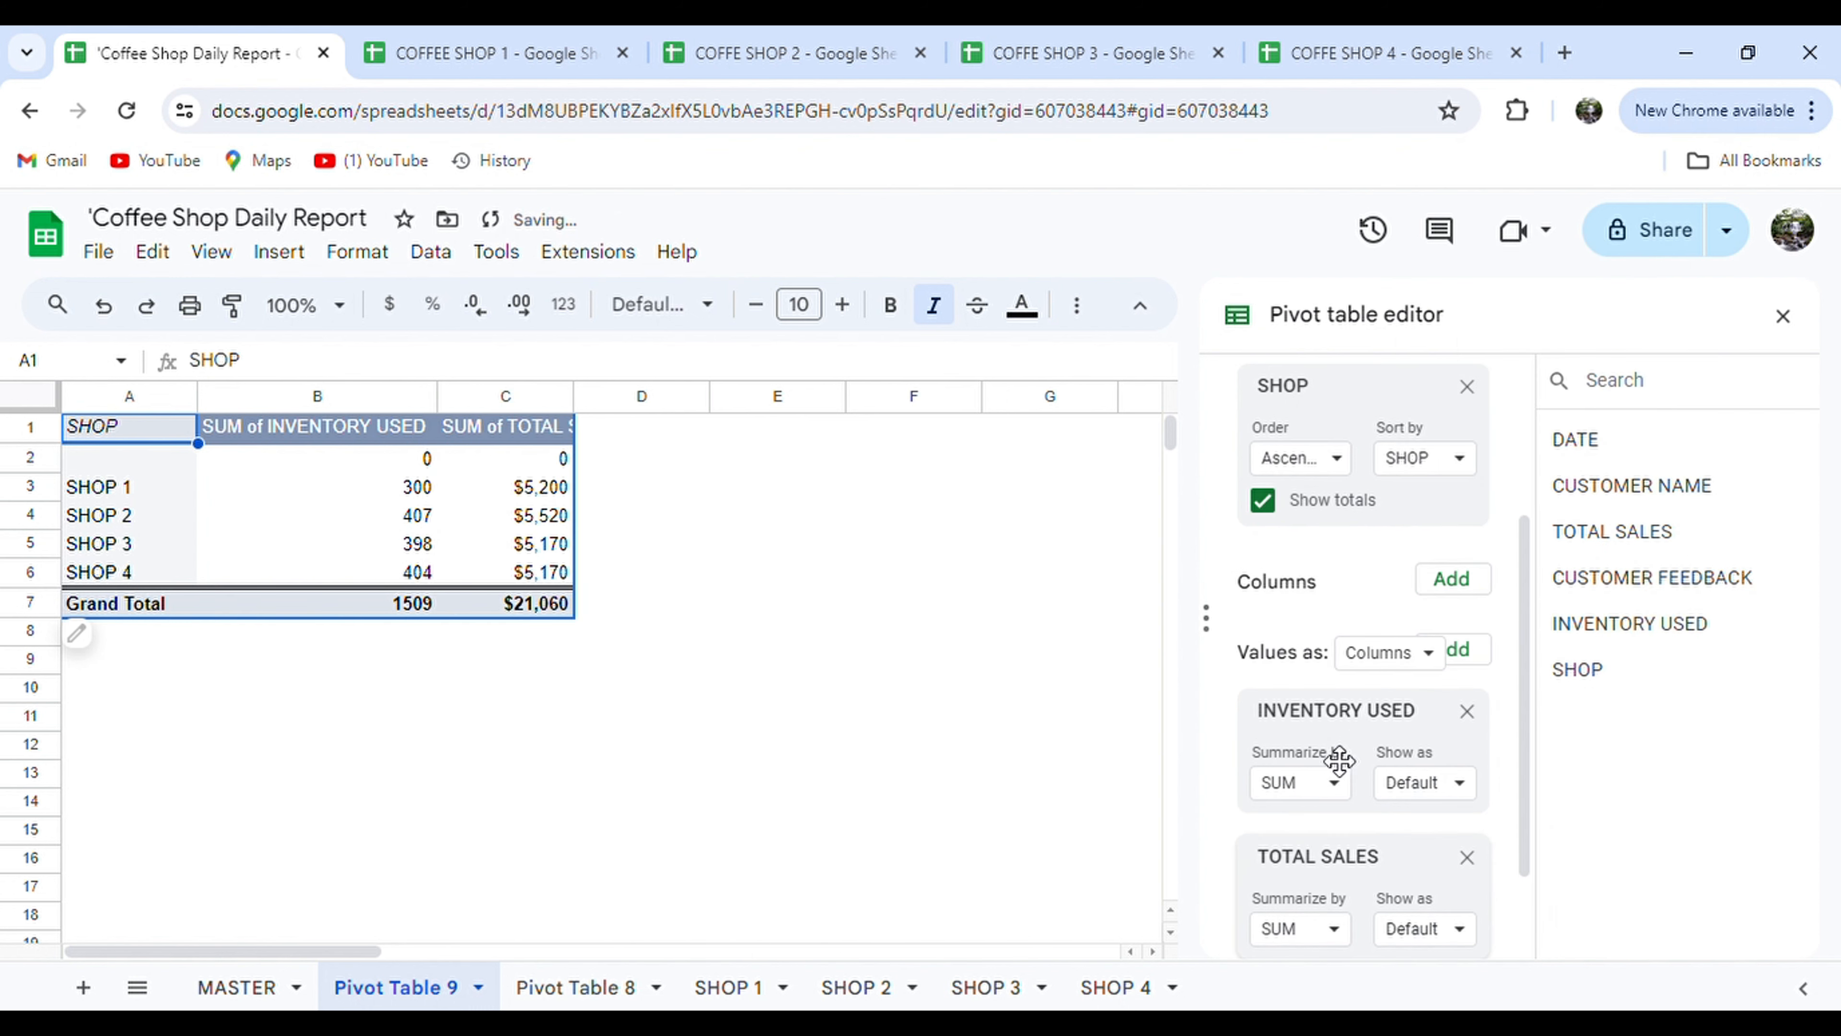
{"action": "scroll", "coordinate": [1339, 759], "scroll_direction": "down", "scroll_amount": 1}
{"action": "left_click_drag", "start_coordinate": [574, 398], "coordinate": [658, 402]}
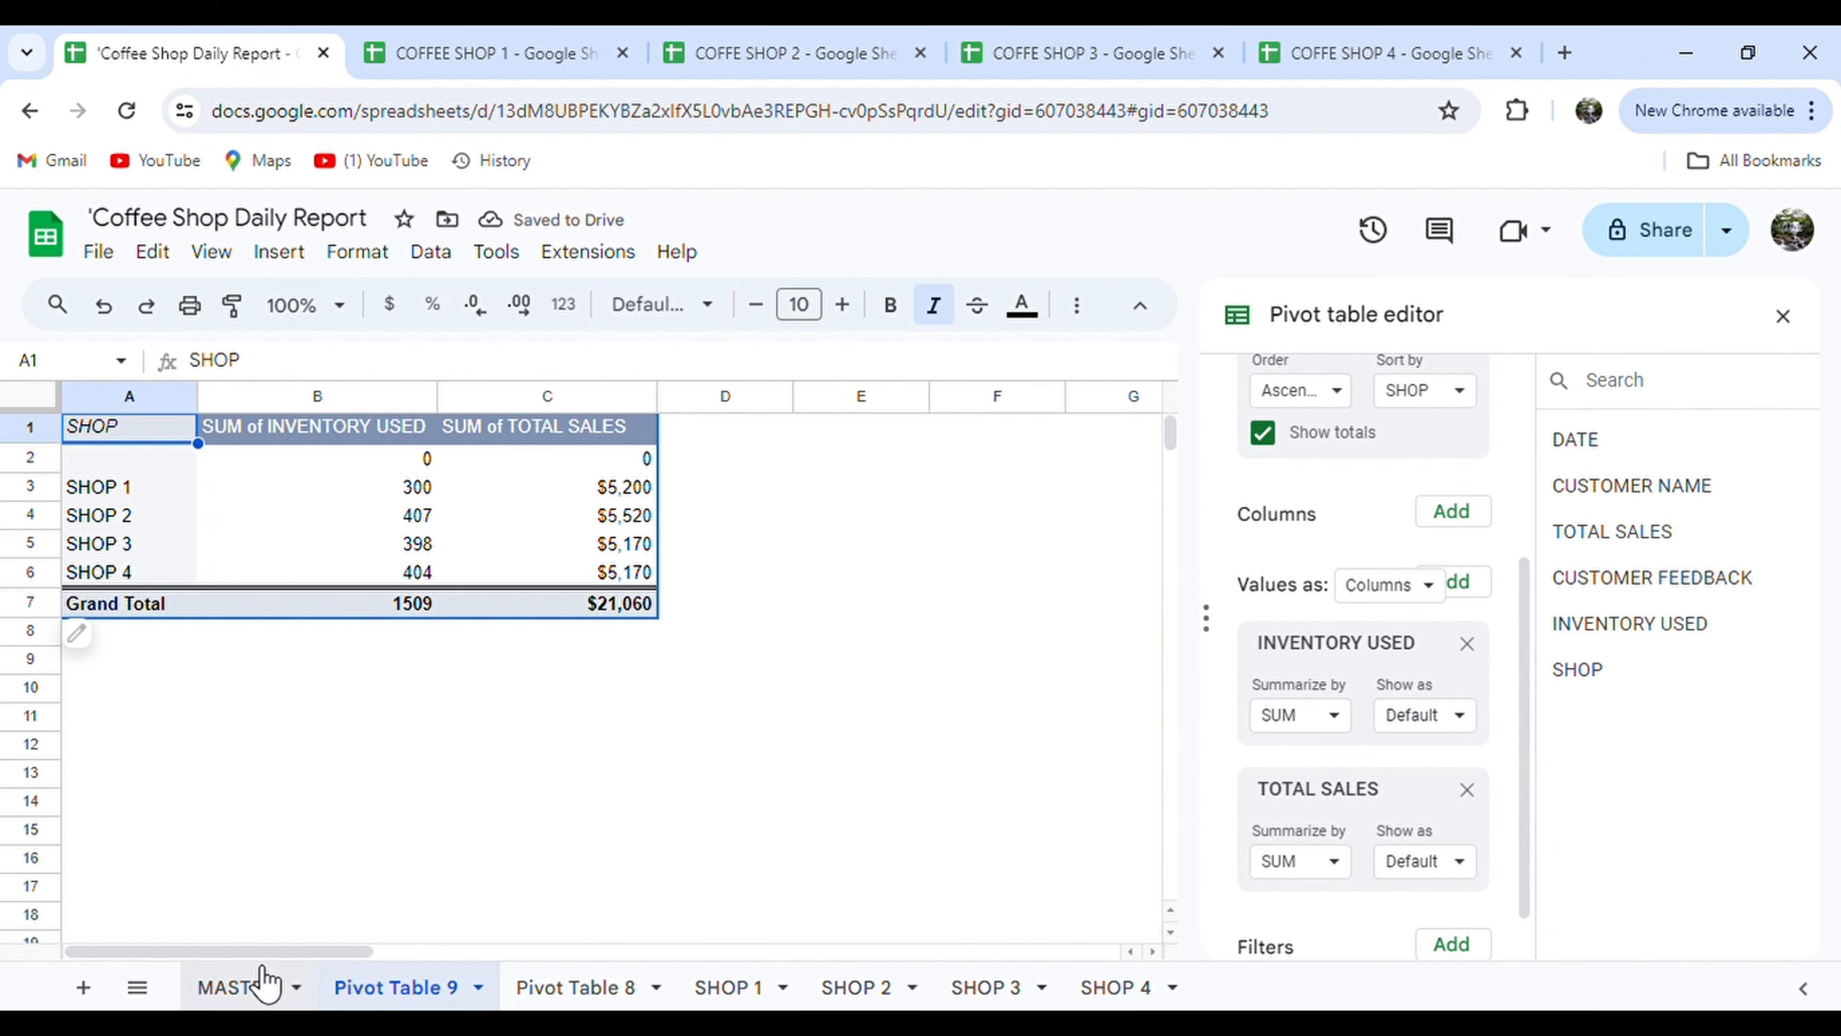
{"action": "left_click", "coordinate": [251, 983]}
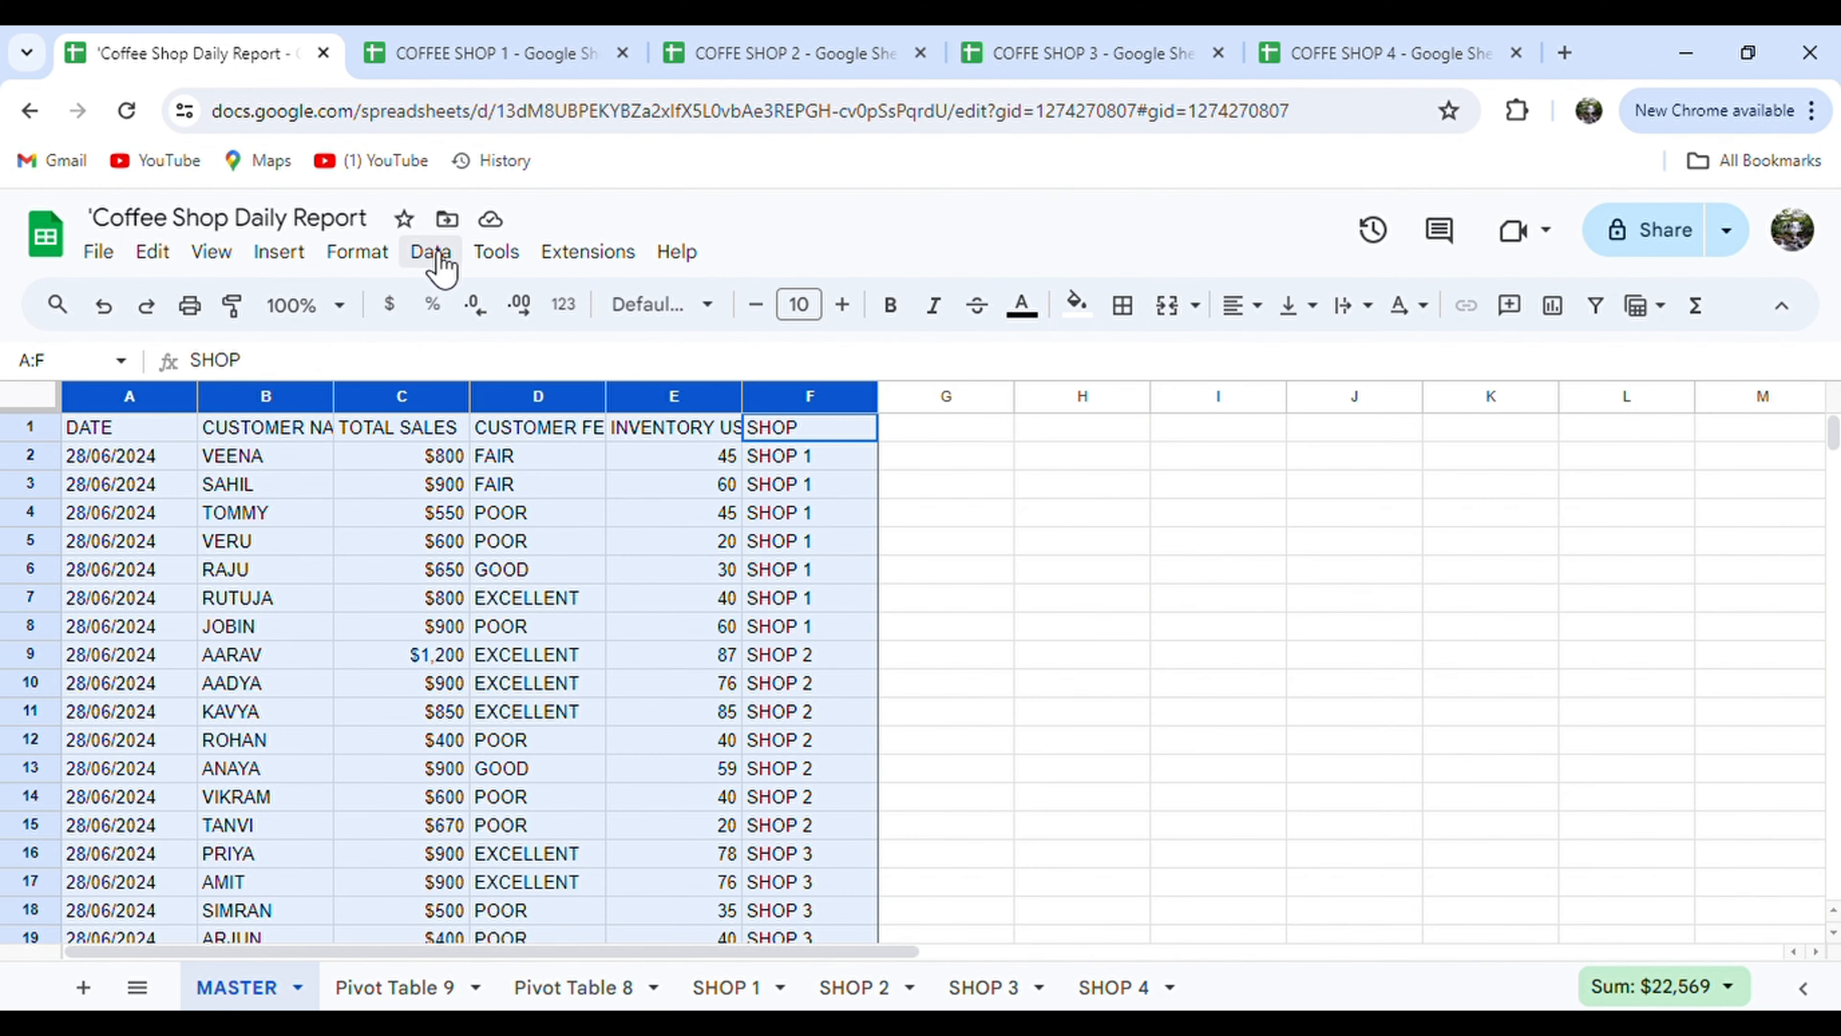
Insert a chart of the MASTER data.
{"action": "left_click", "coordinate": [294, 255]}
{"action": "left_click", "coordinate": [379, 562]}
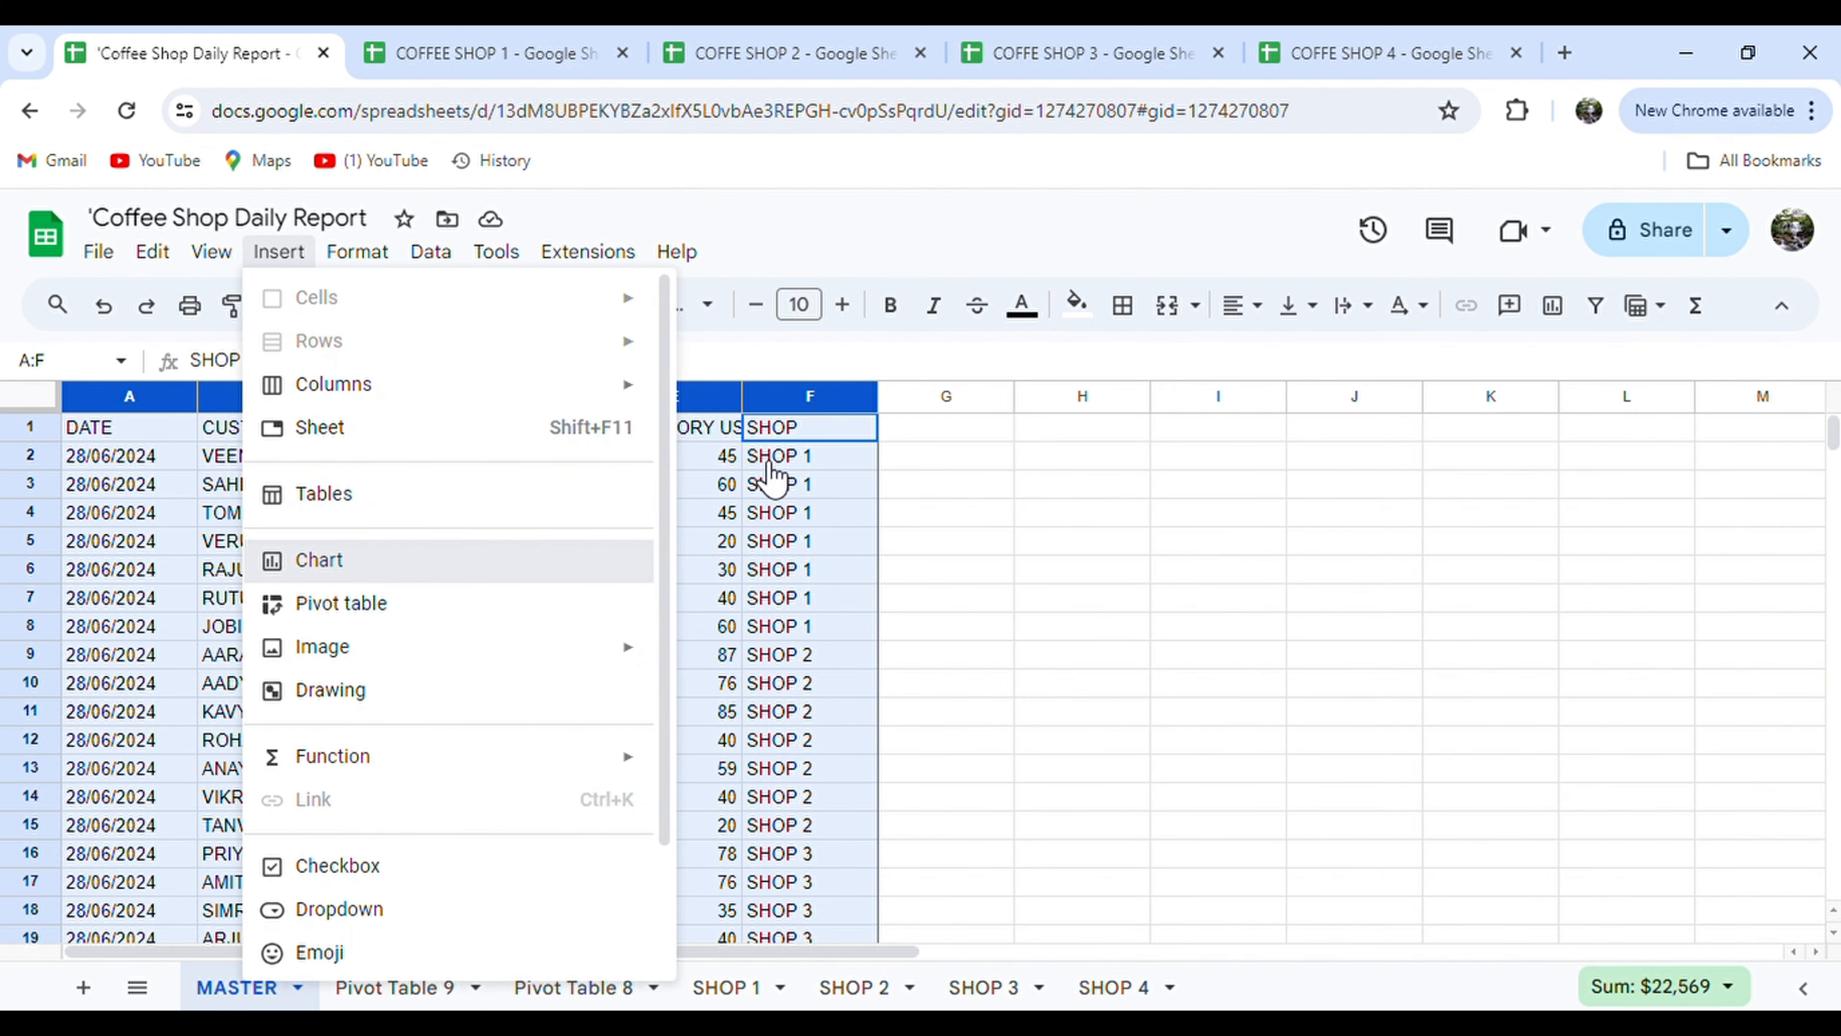
{"action": "scroll", "coordinate": [1562, 627], "scroll_direction": "down", "scroll_amount": 2}
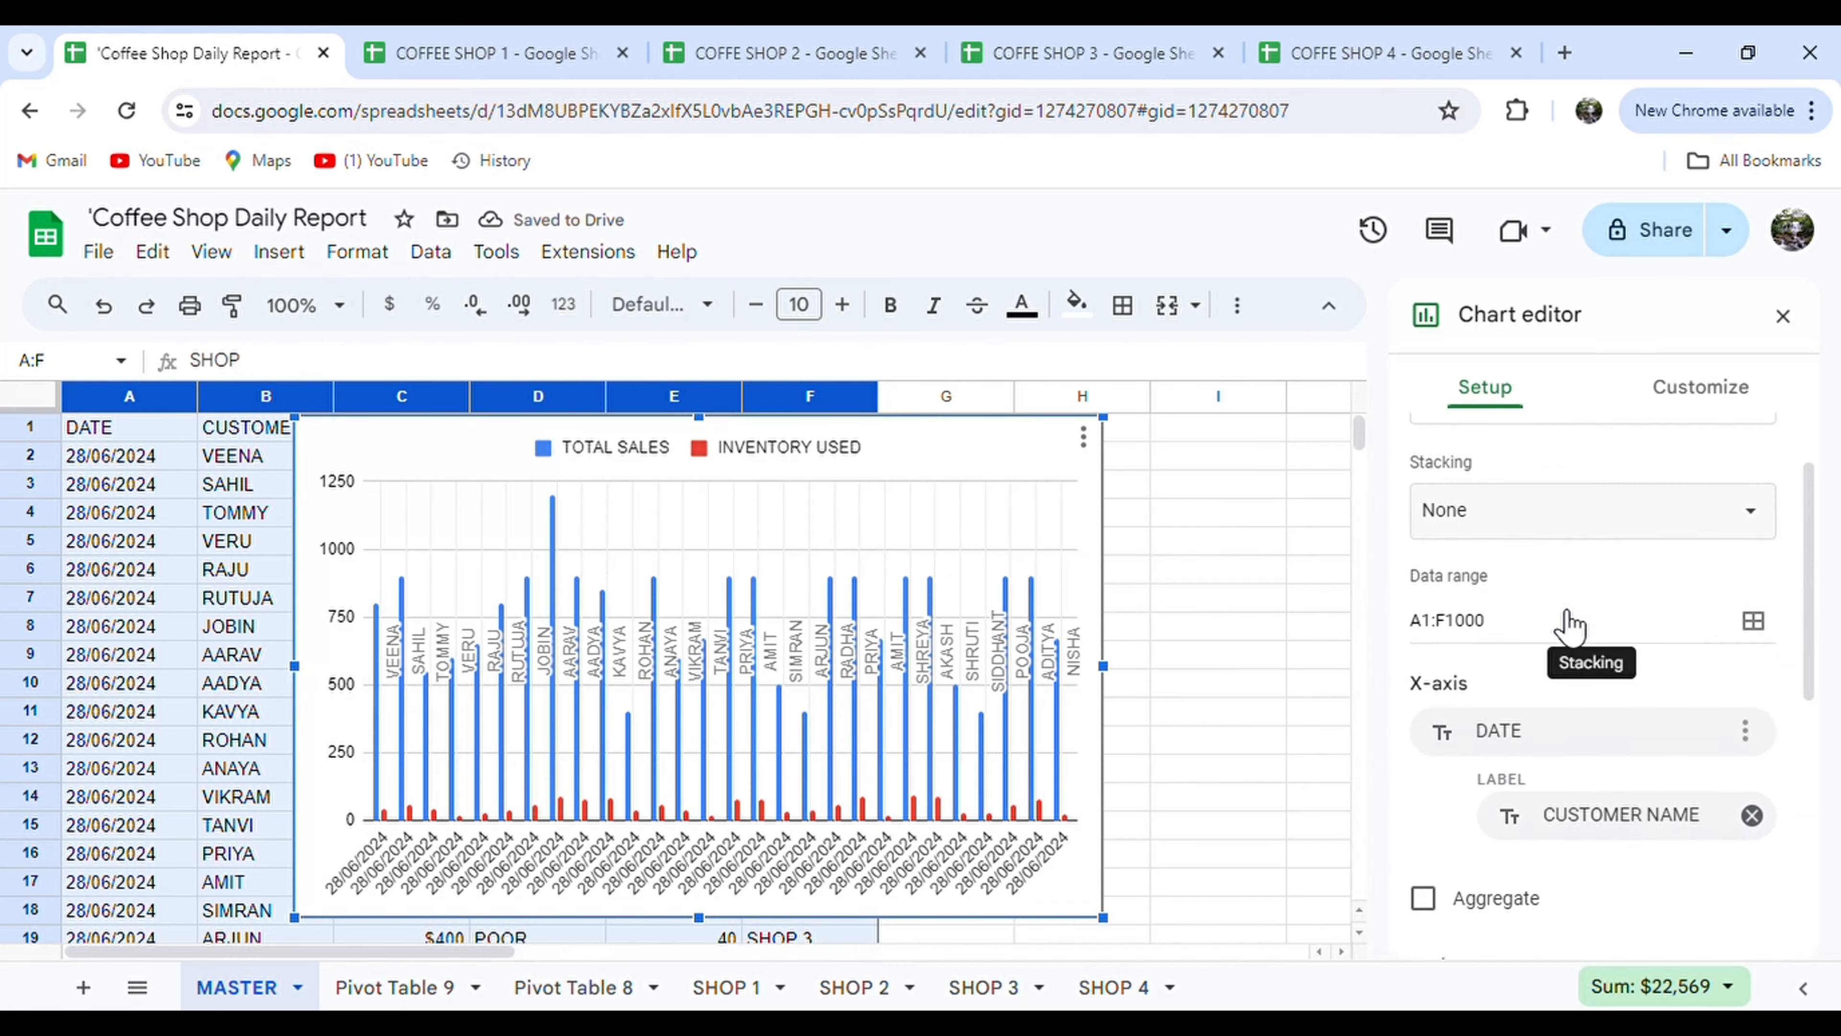
Set the chart title to TOTAL SALES with centre alignment.
{"action": "left_click", "coordinate": [1687, 403]}
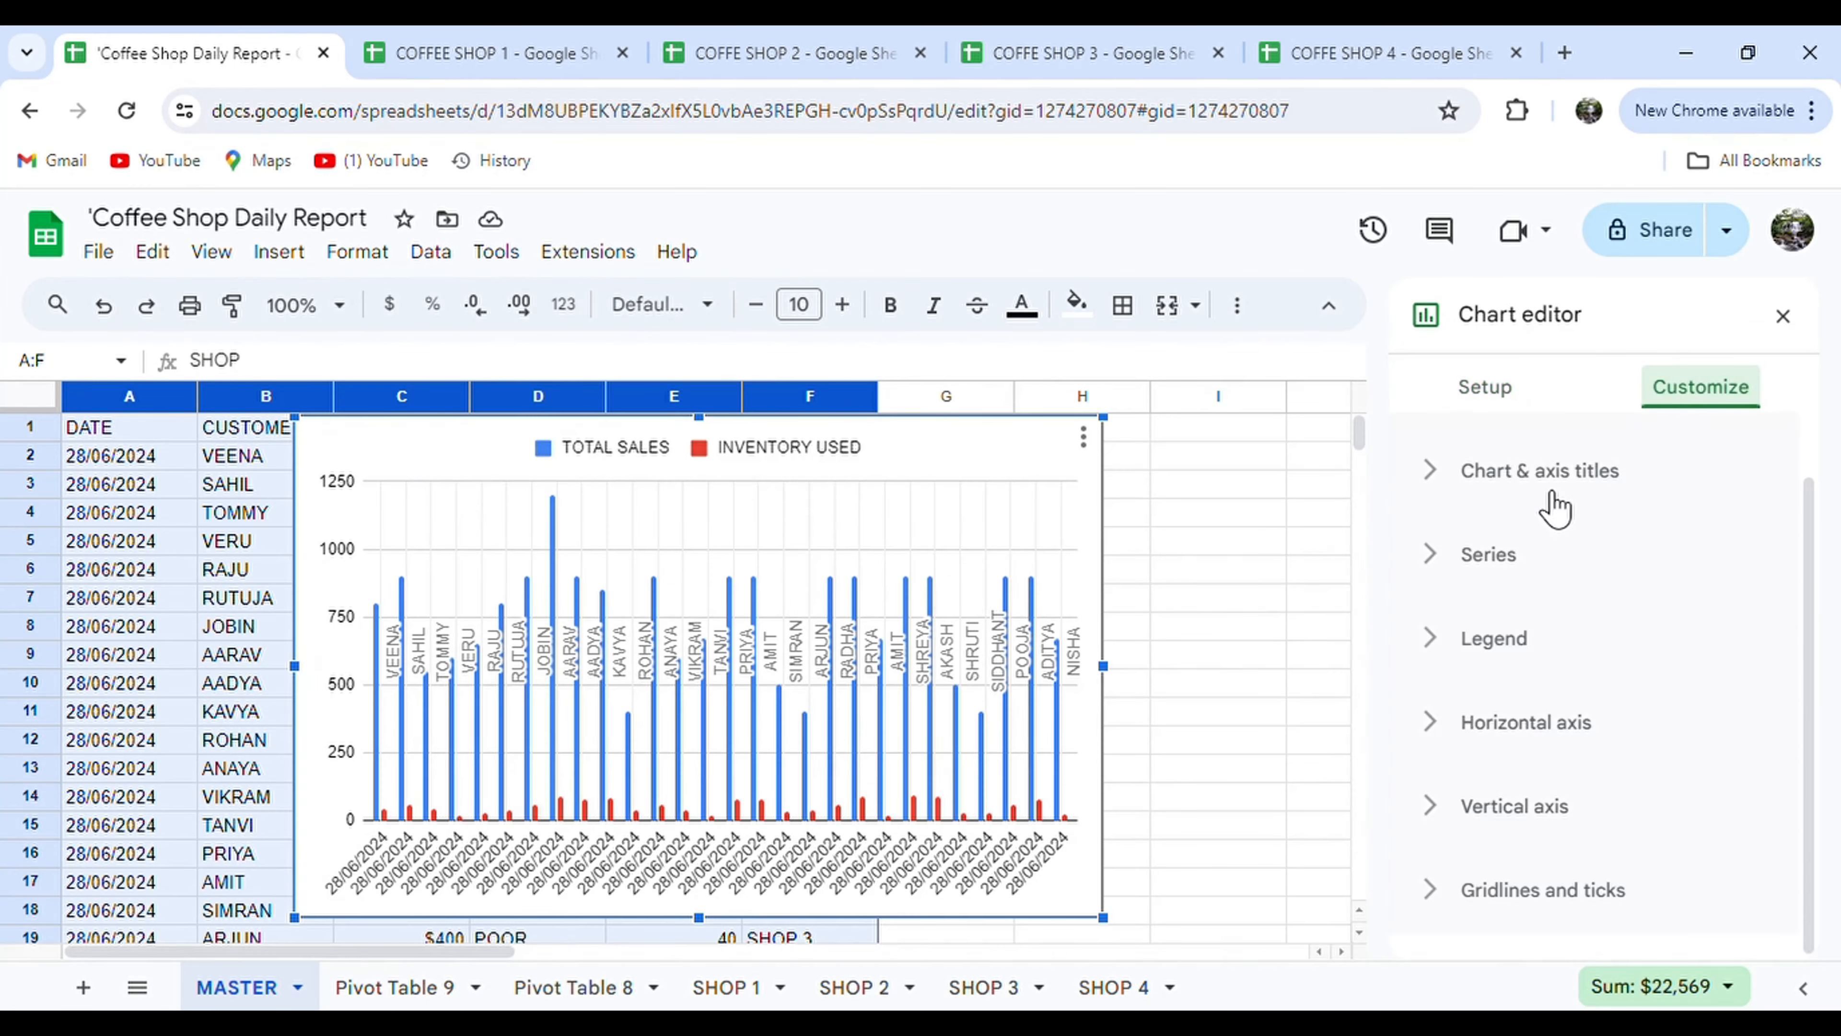
{"action": "left_click", "coordinate": [1554, 500]}
{"action": "left_click", "coordinate": [1487, 680]}
{"action": "type", "text": "TOTA"}
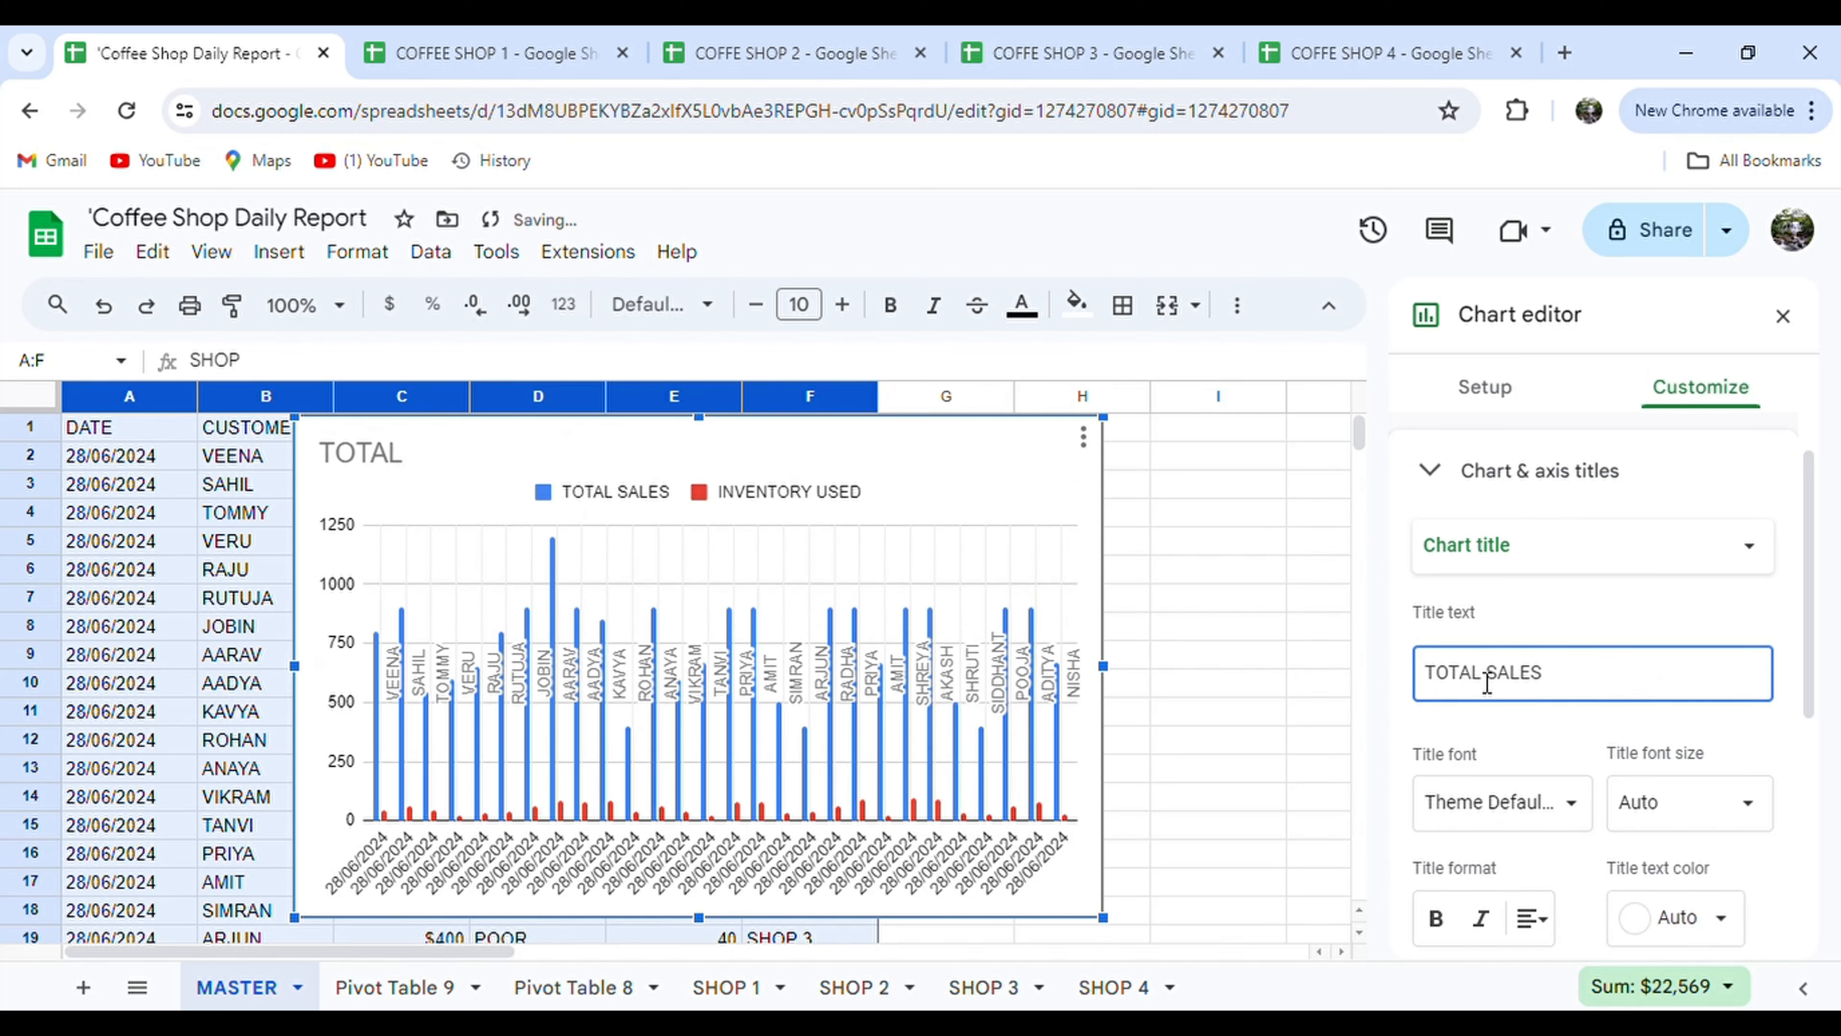
{"action": "type", "text": "L SALES"}
{"action": "scroll", "coordinate": [1611, 835], "scroll_direction": "down", "scroll_amount": 3}
{"action": "left_click", "coordinate": [1535, 707]}
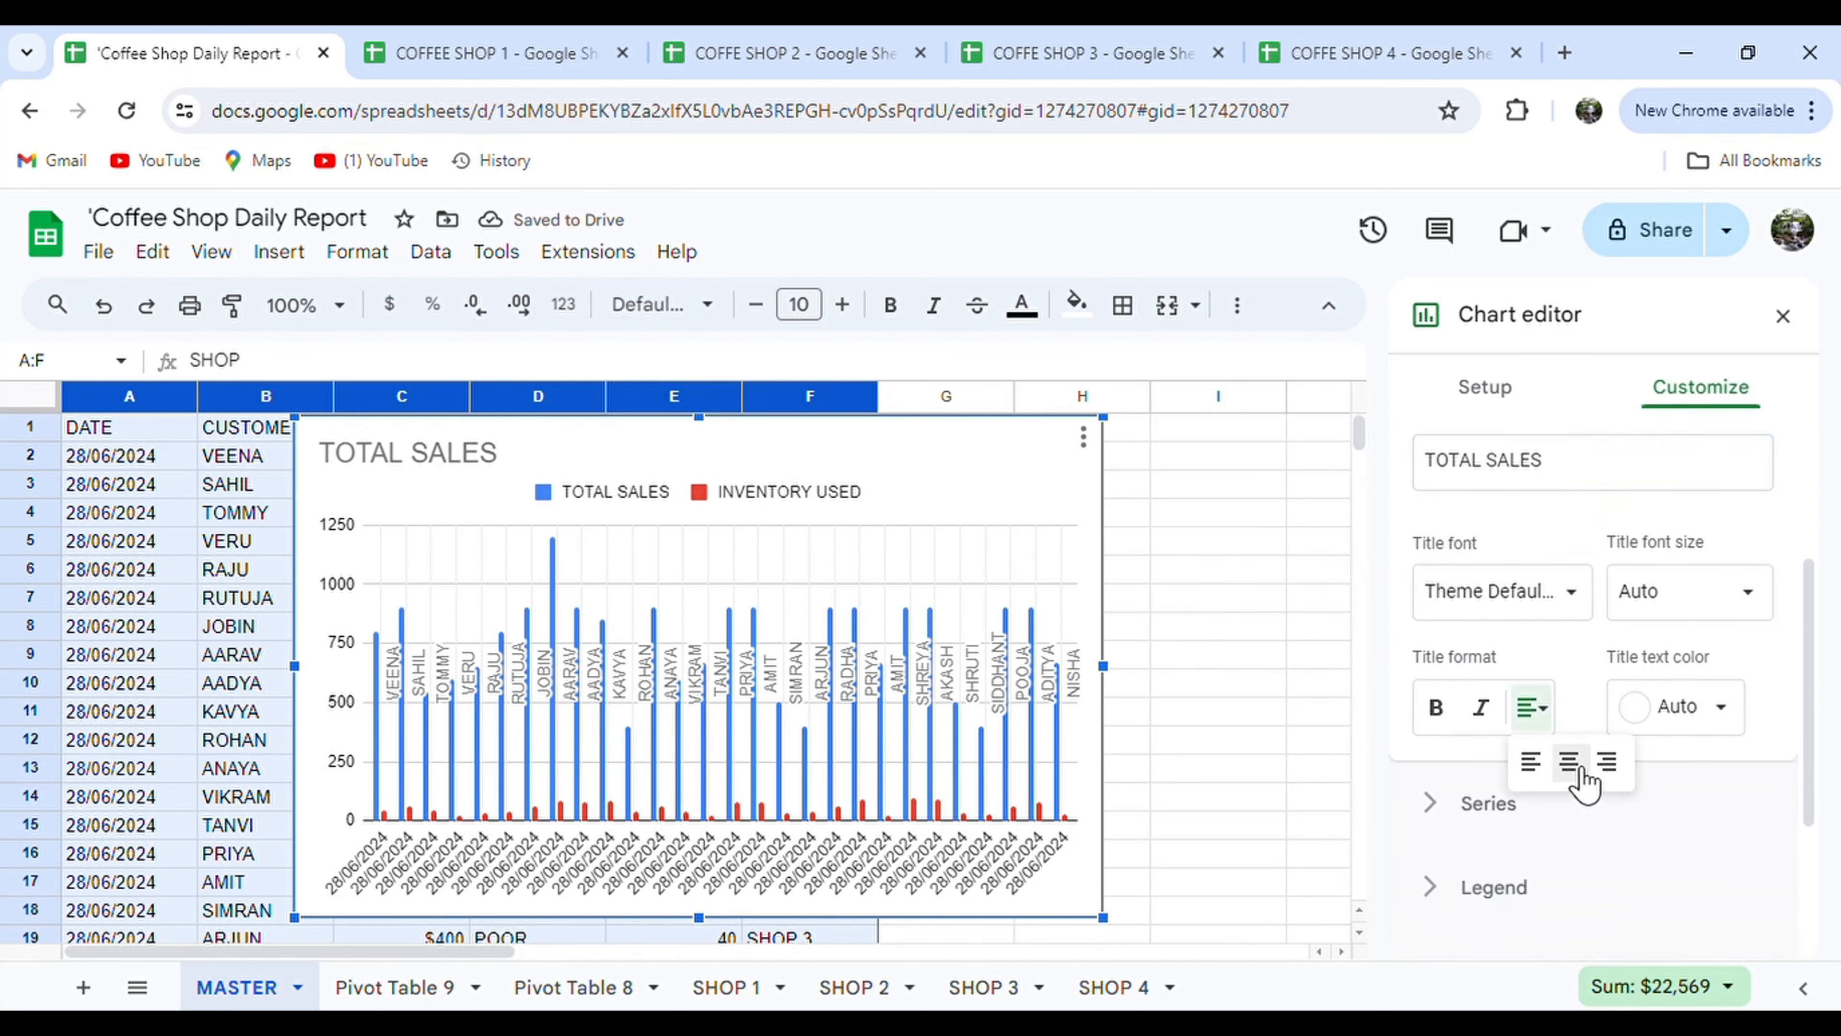
{"action": "left_click", "coordinate": [1569, 761]}
Review the horizontal axis label and slant options in the chart editor.
{"action": "scroll", "coordinate": [1582, 781], "scroll_direction": "down", "scroll_amount": 3}
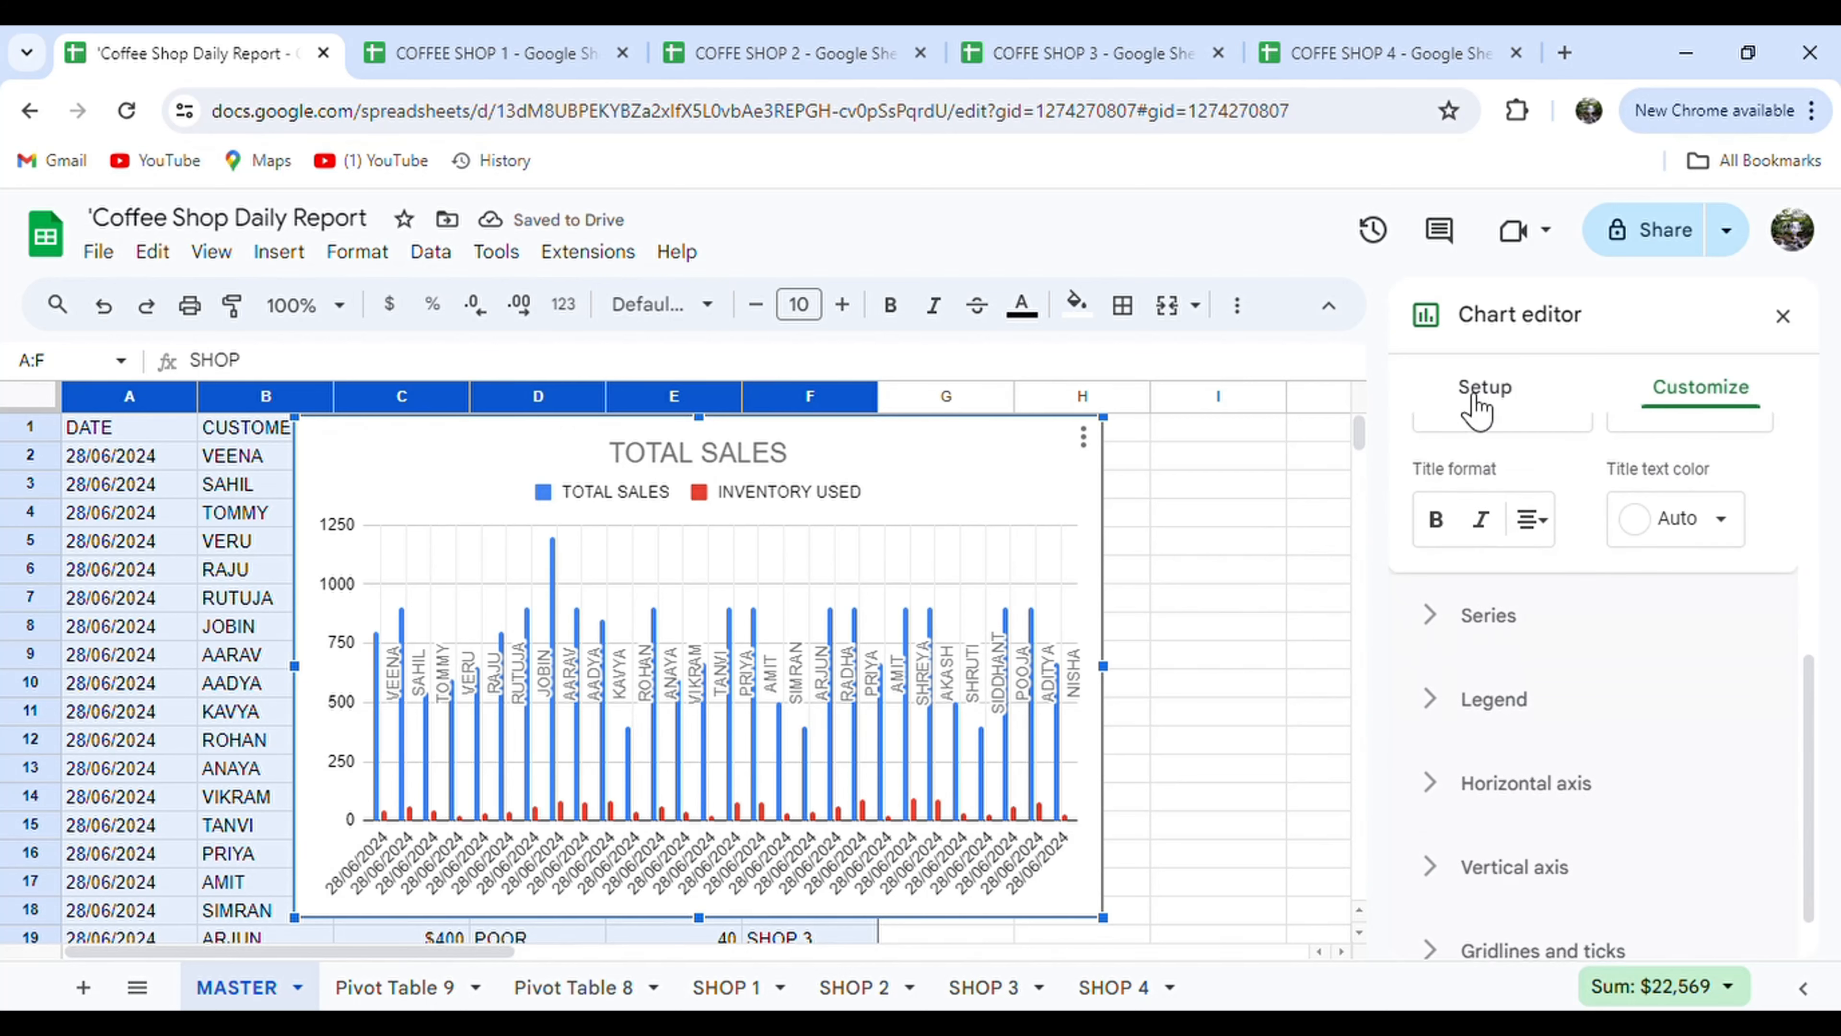
{"action": "left_click", "coordinate": [1476, 410]}
{"action": "left_click", "coordinate": [1701, 392]}
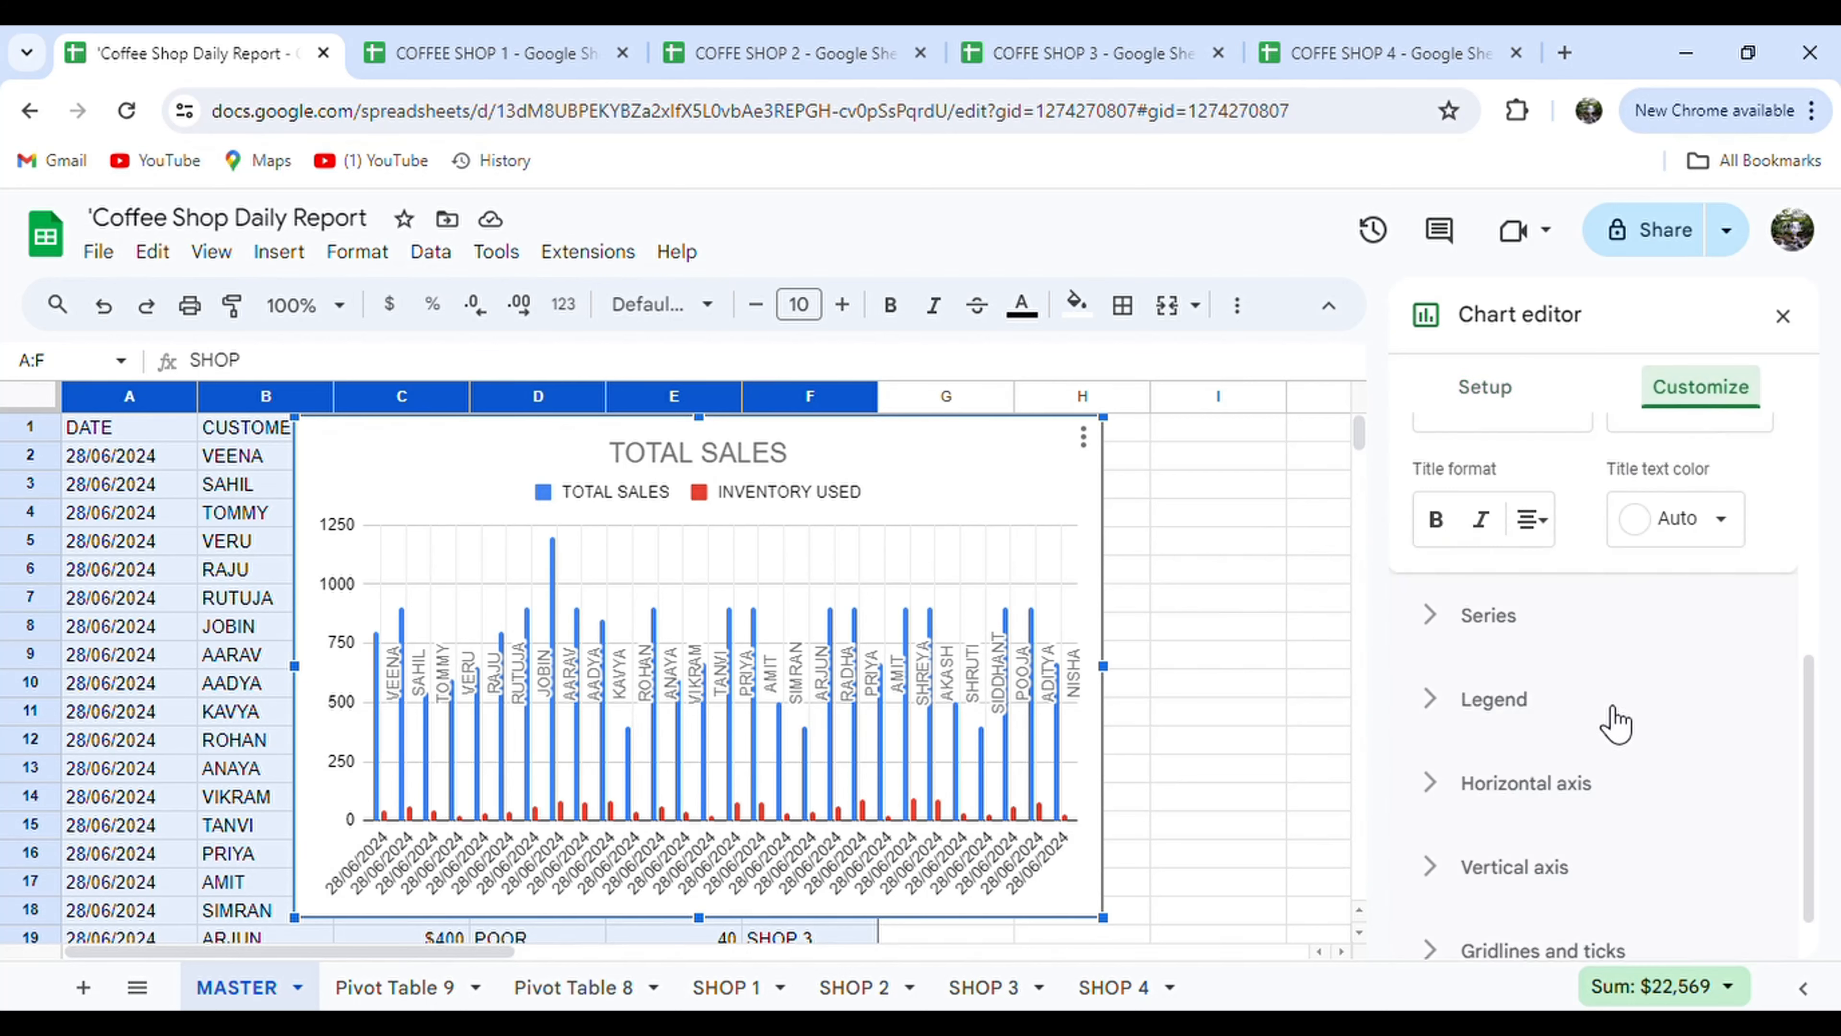
{"action": "left_click", "coordinate": [1566, 781]}
{"action": "scroll", "coordinate": [1537, 609], "scroll_direction": "down", "scroll_amount": 5}
{"action": "scroll", "coordinate": [1531, 596], "scroll_direction": "up", "scroll_amount": 3}
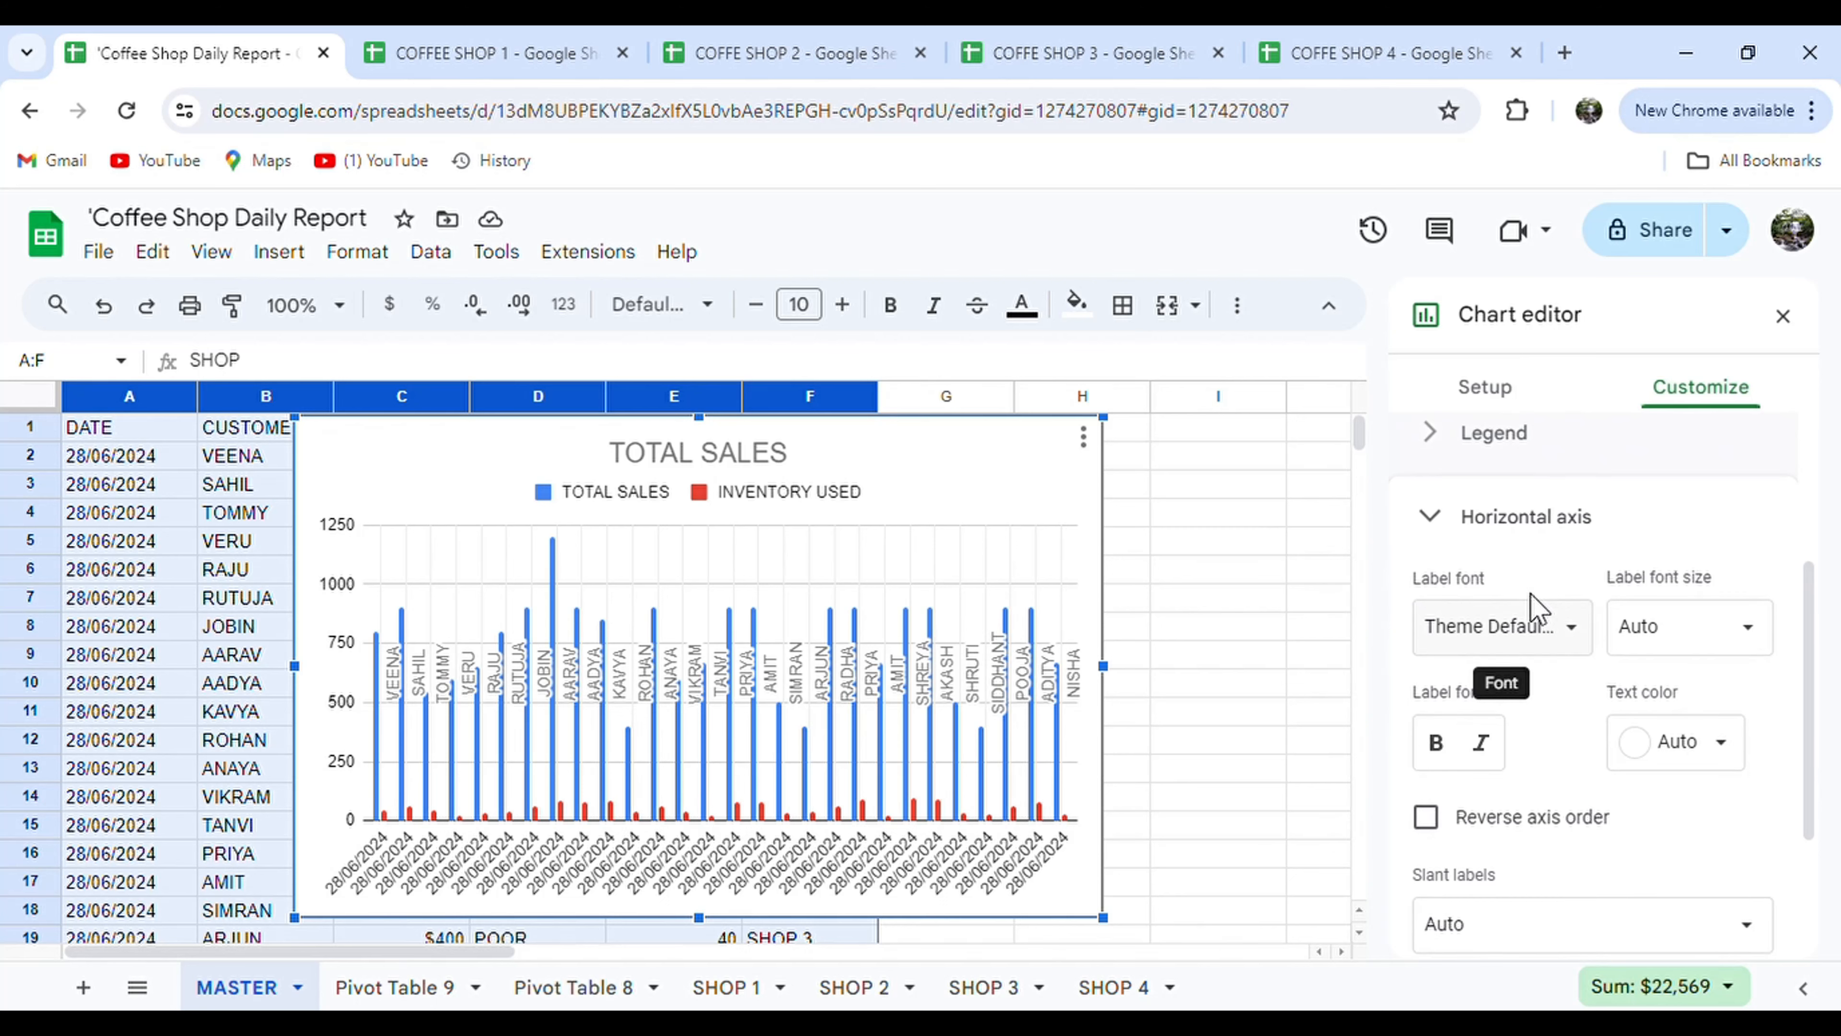
{"action": "scroll", "coordinate": [1531, 599], "scroll_direction": "down", "scroll_amount": 3}
{"action": "left_click", "coordinate": [1511, 767]}
{"action": "scroll", "coordinate": [1512, 580], "scroll_direction": "up", "scroll_amount": 5}
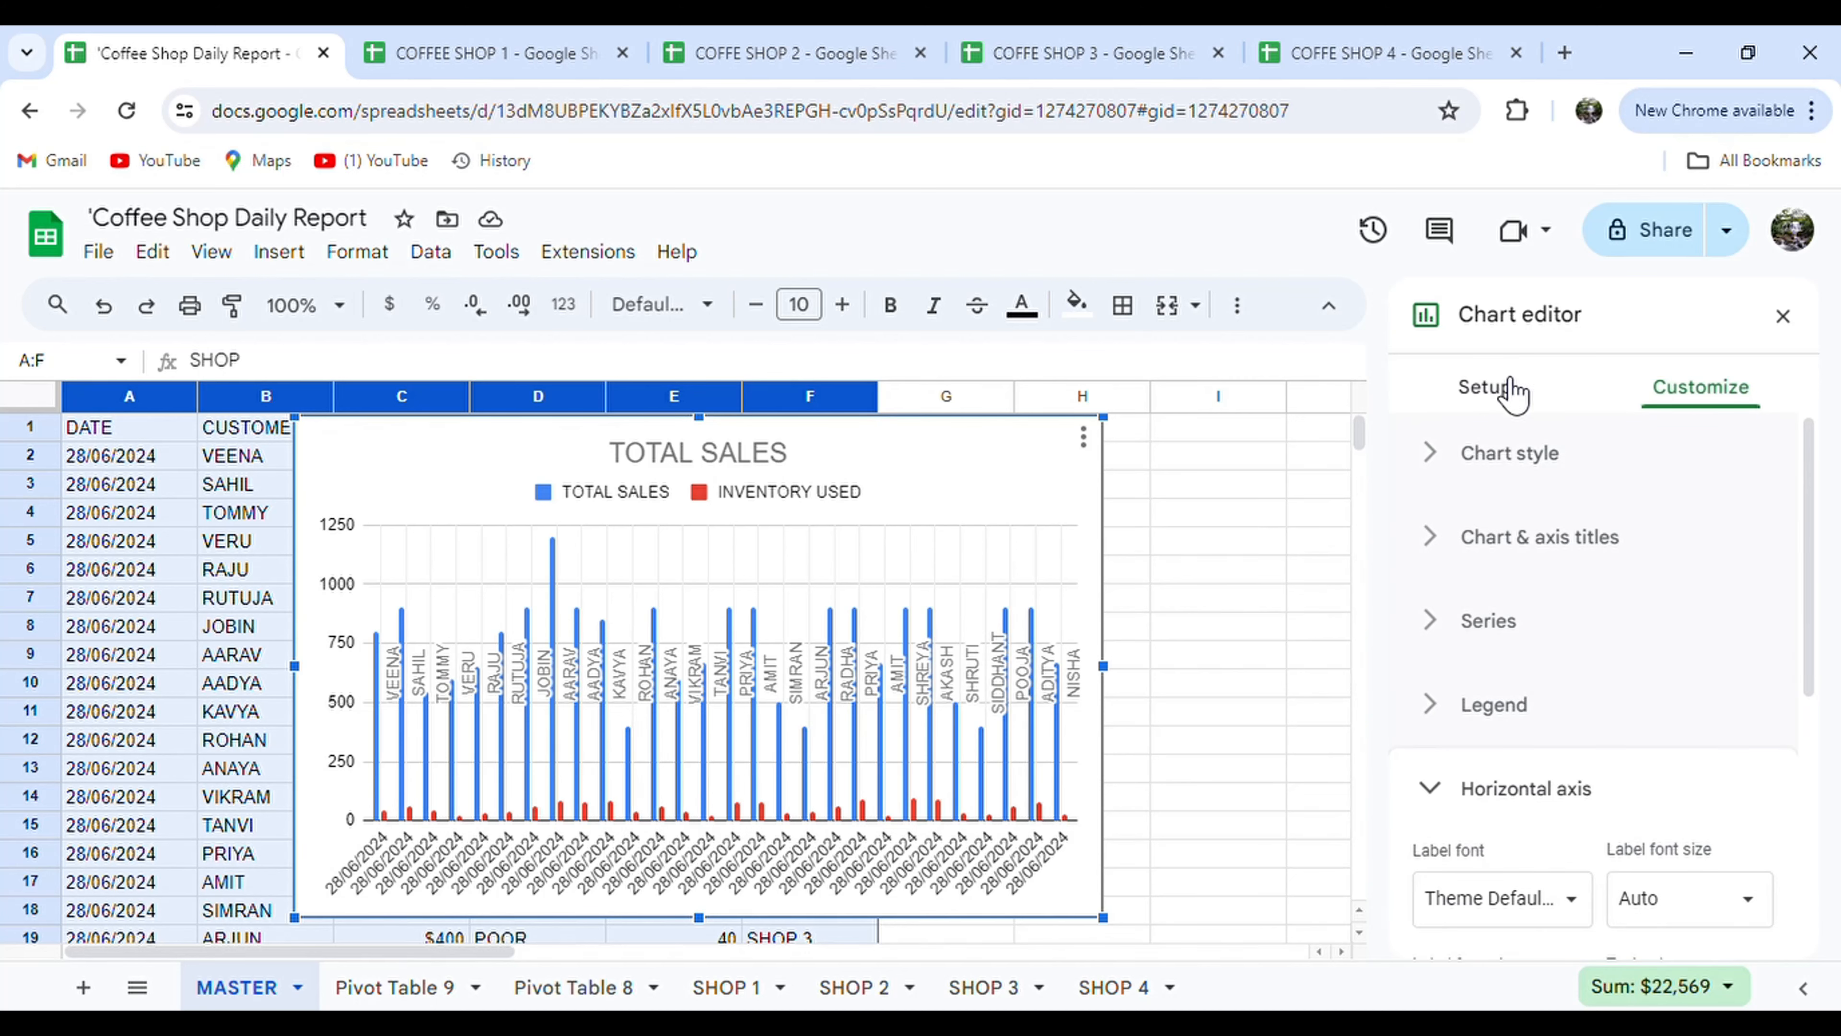
{"action": "left_click", "coordinate": [1533, 537]}
{"action": "scroll", "coordinate": [1582, 769], "scroll_direction": "down", "scroll_amount": 3}
{"action": "scroll", "coordinate": [1578, 753], "scroll_direction": "up", "scroll_amount": 3}
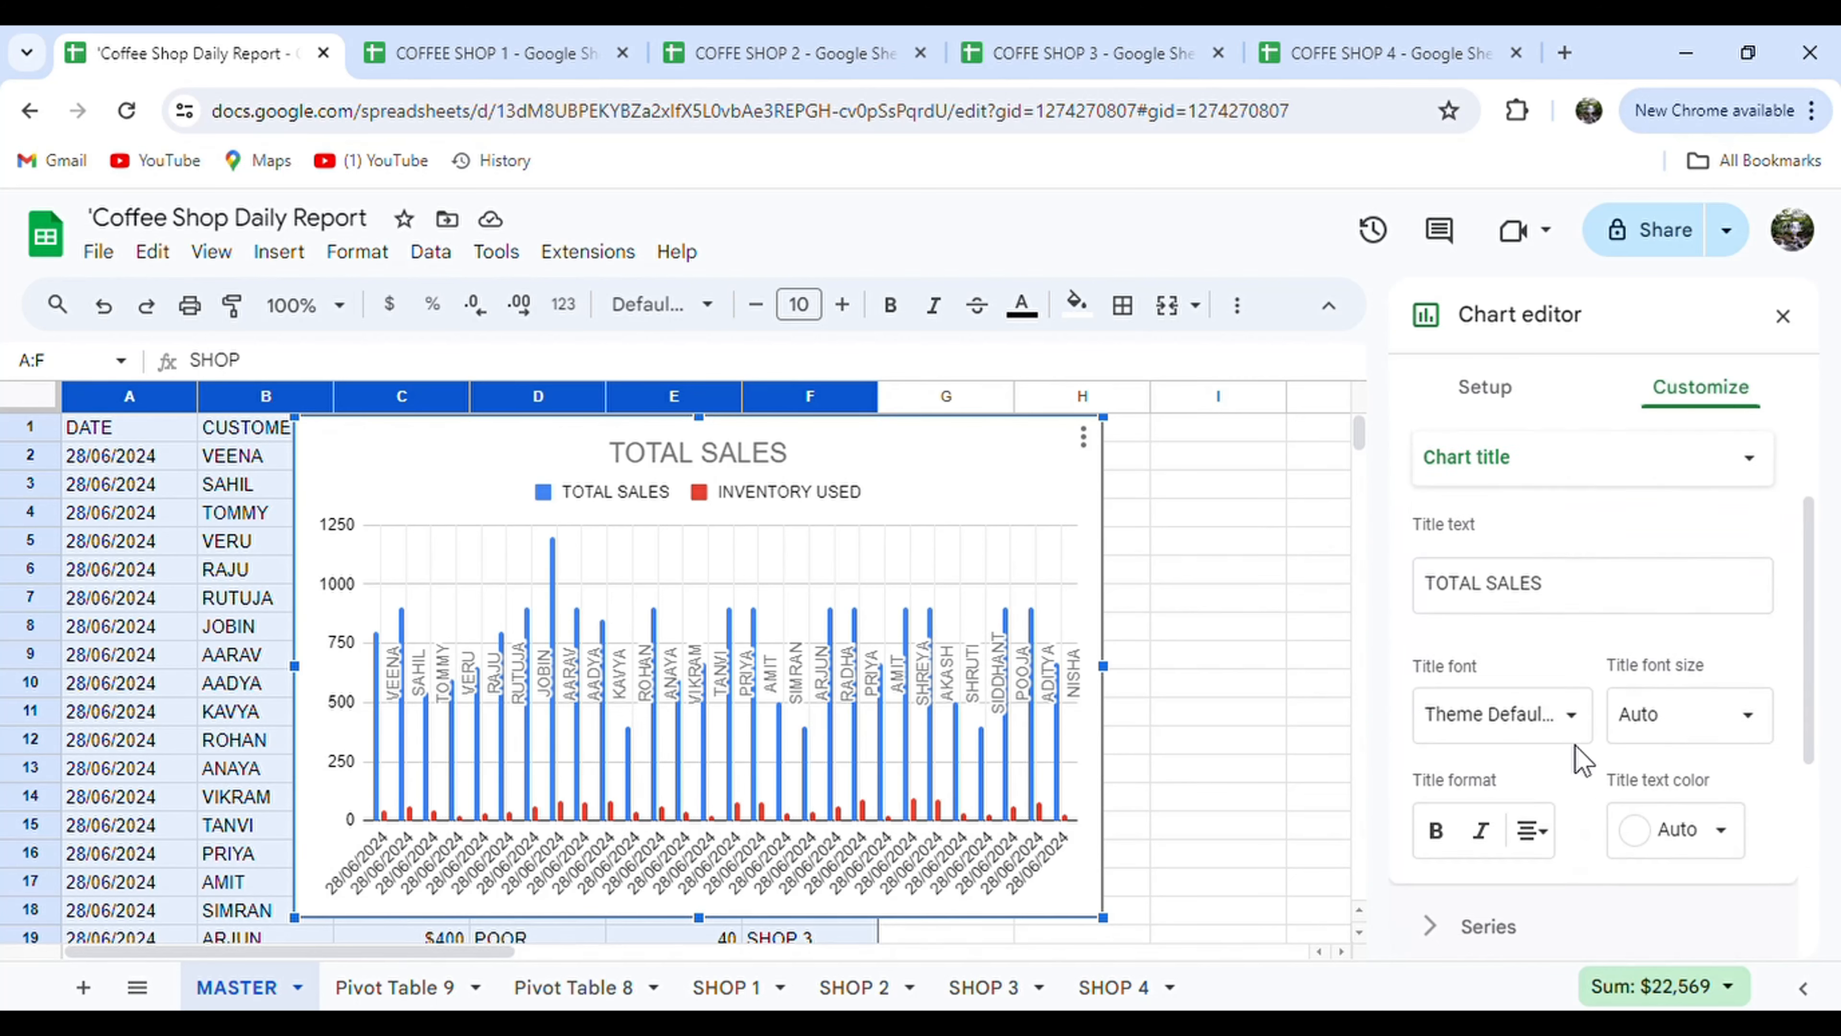
Remove the CUSTOMER FEEDBACK, SHOP and CUSTOMER NAME labels and set the X-axis to SHOP.
{"action": "left_click", "coordinate": [1484, 388]}
{"action": "scroll", "coordinate": [1521, 801], "scroll_direction": "down", "scroll_amount": 5}
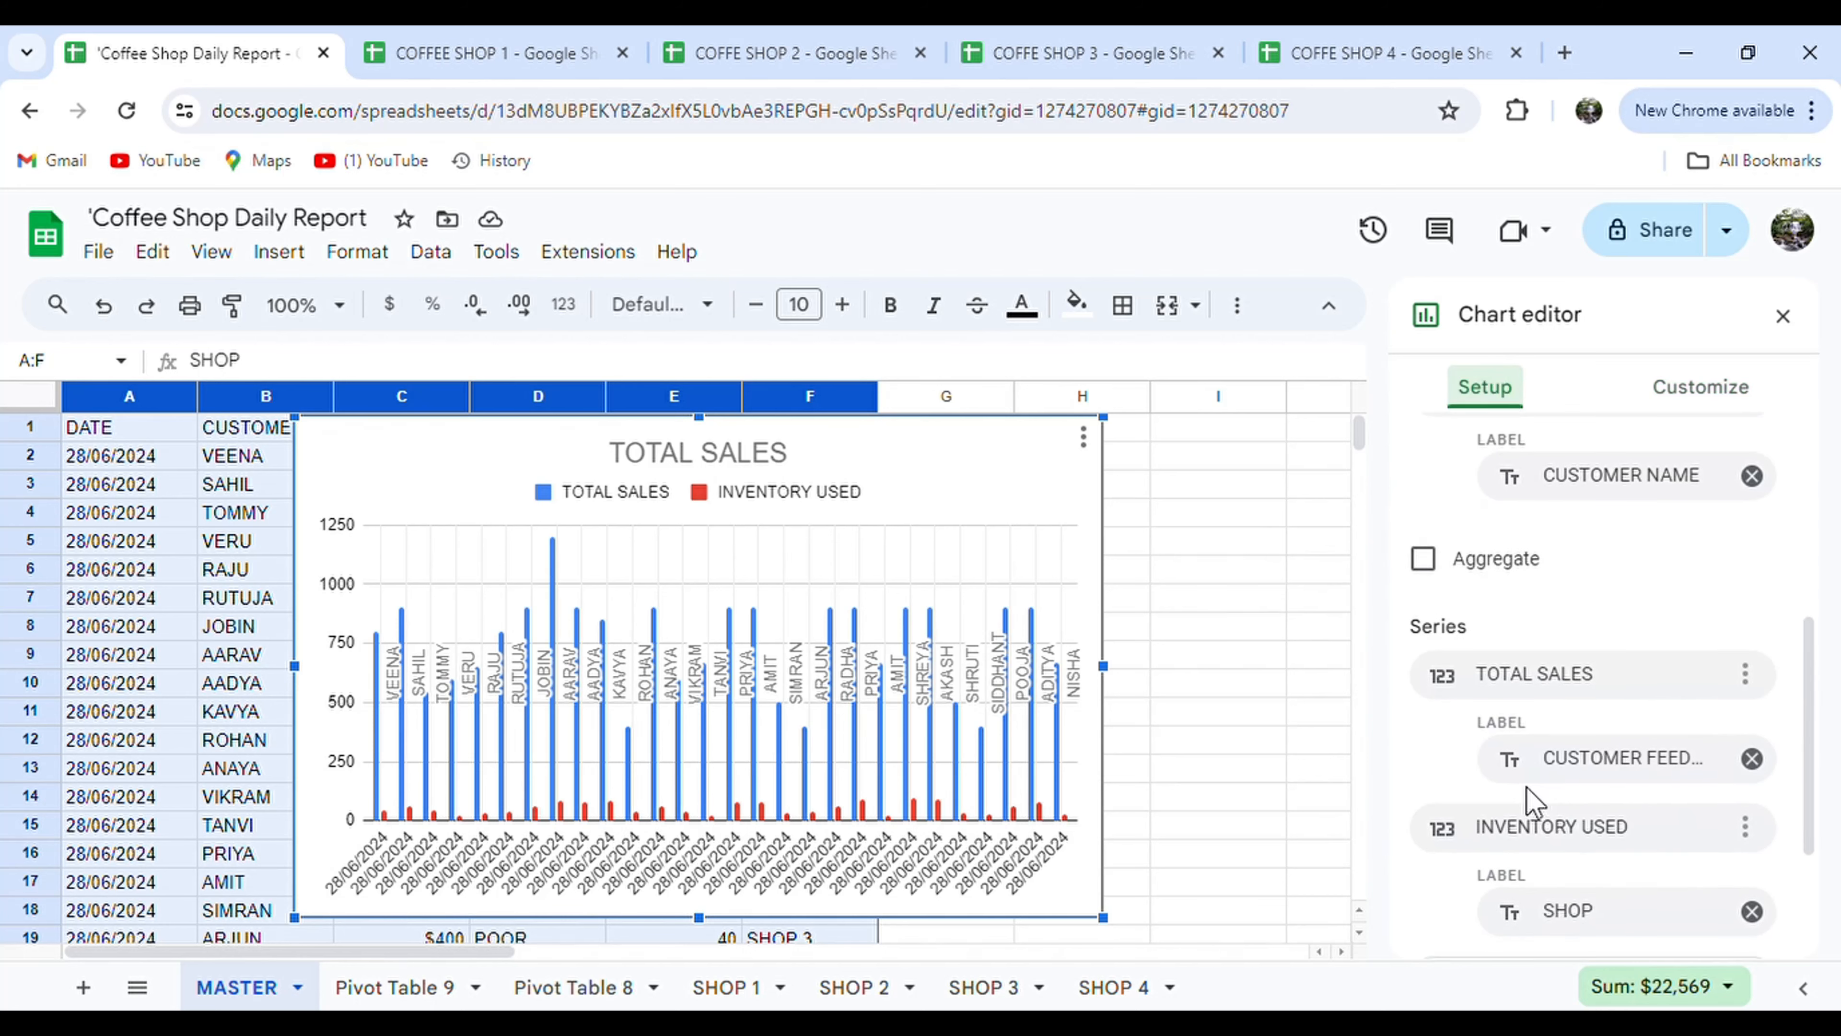
{"action": "left_click", "coordinate": [1753, 759]}
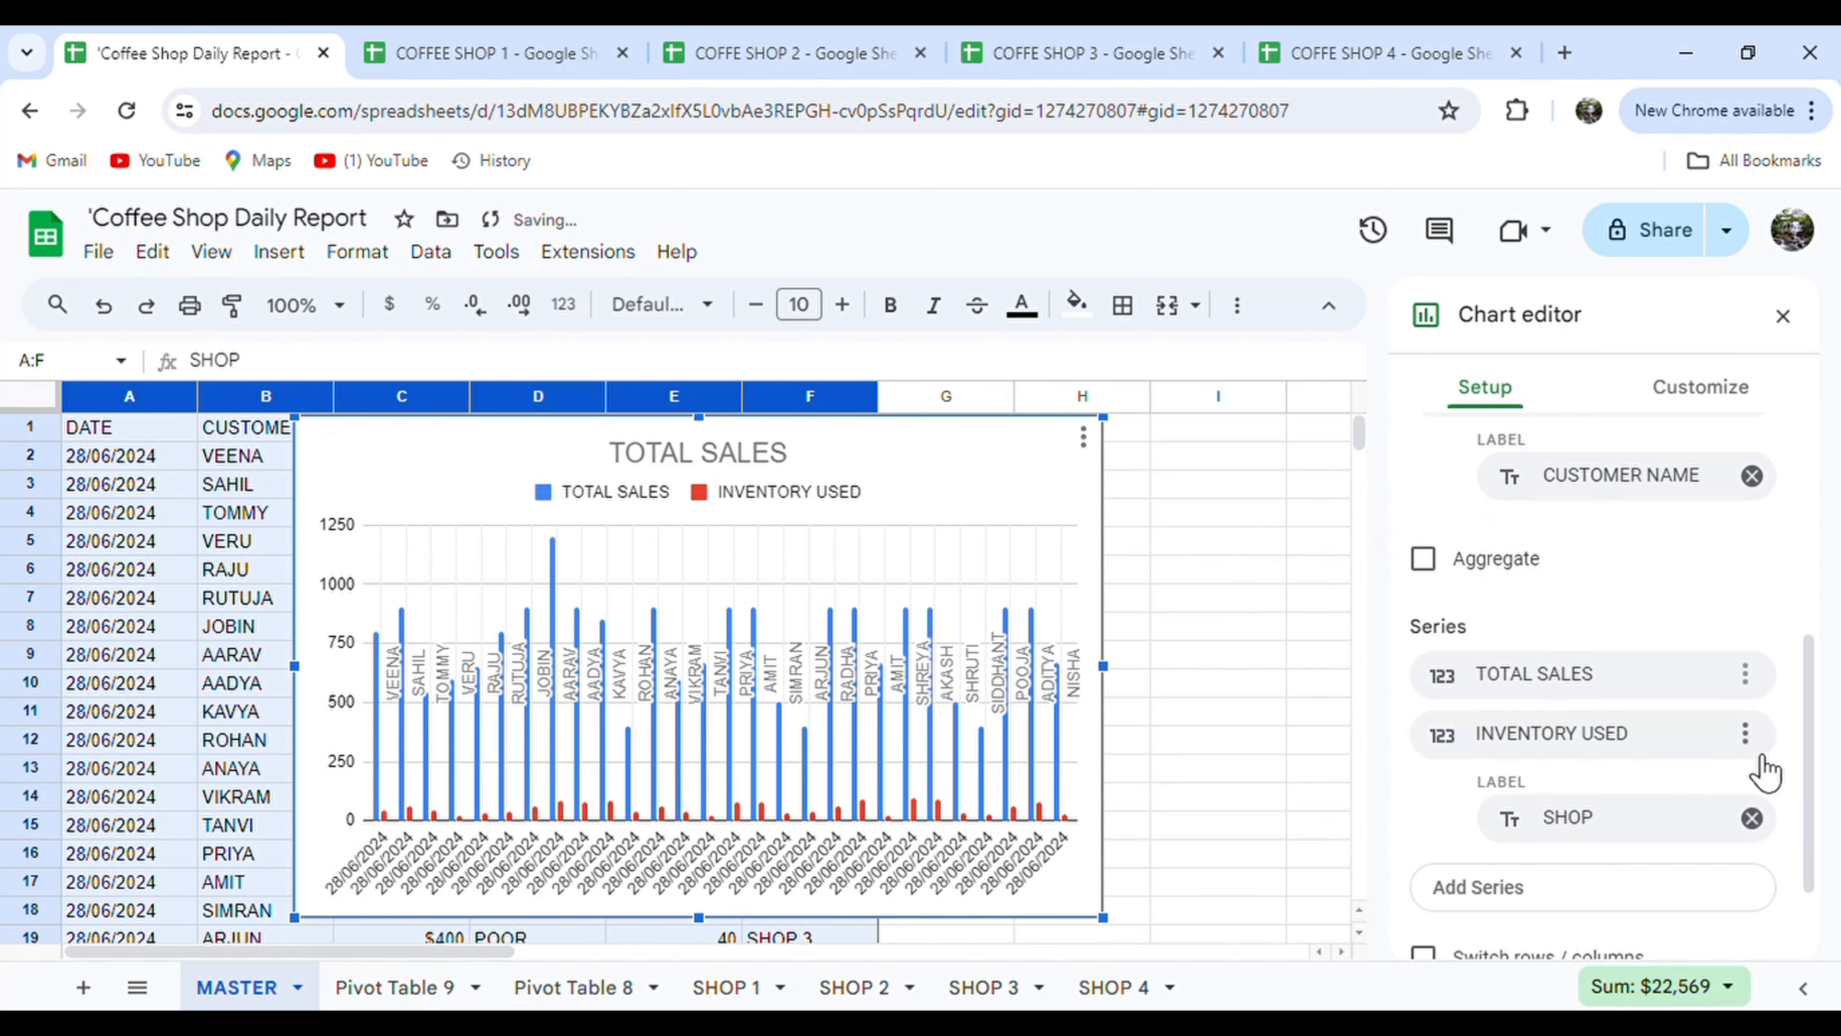
{"action": "left_click", "coordinate": [1753, 818]}
{"action": "left_click", "coordinate": [1752, 468]}
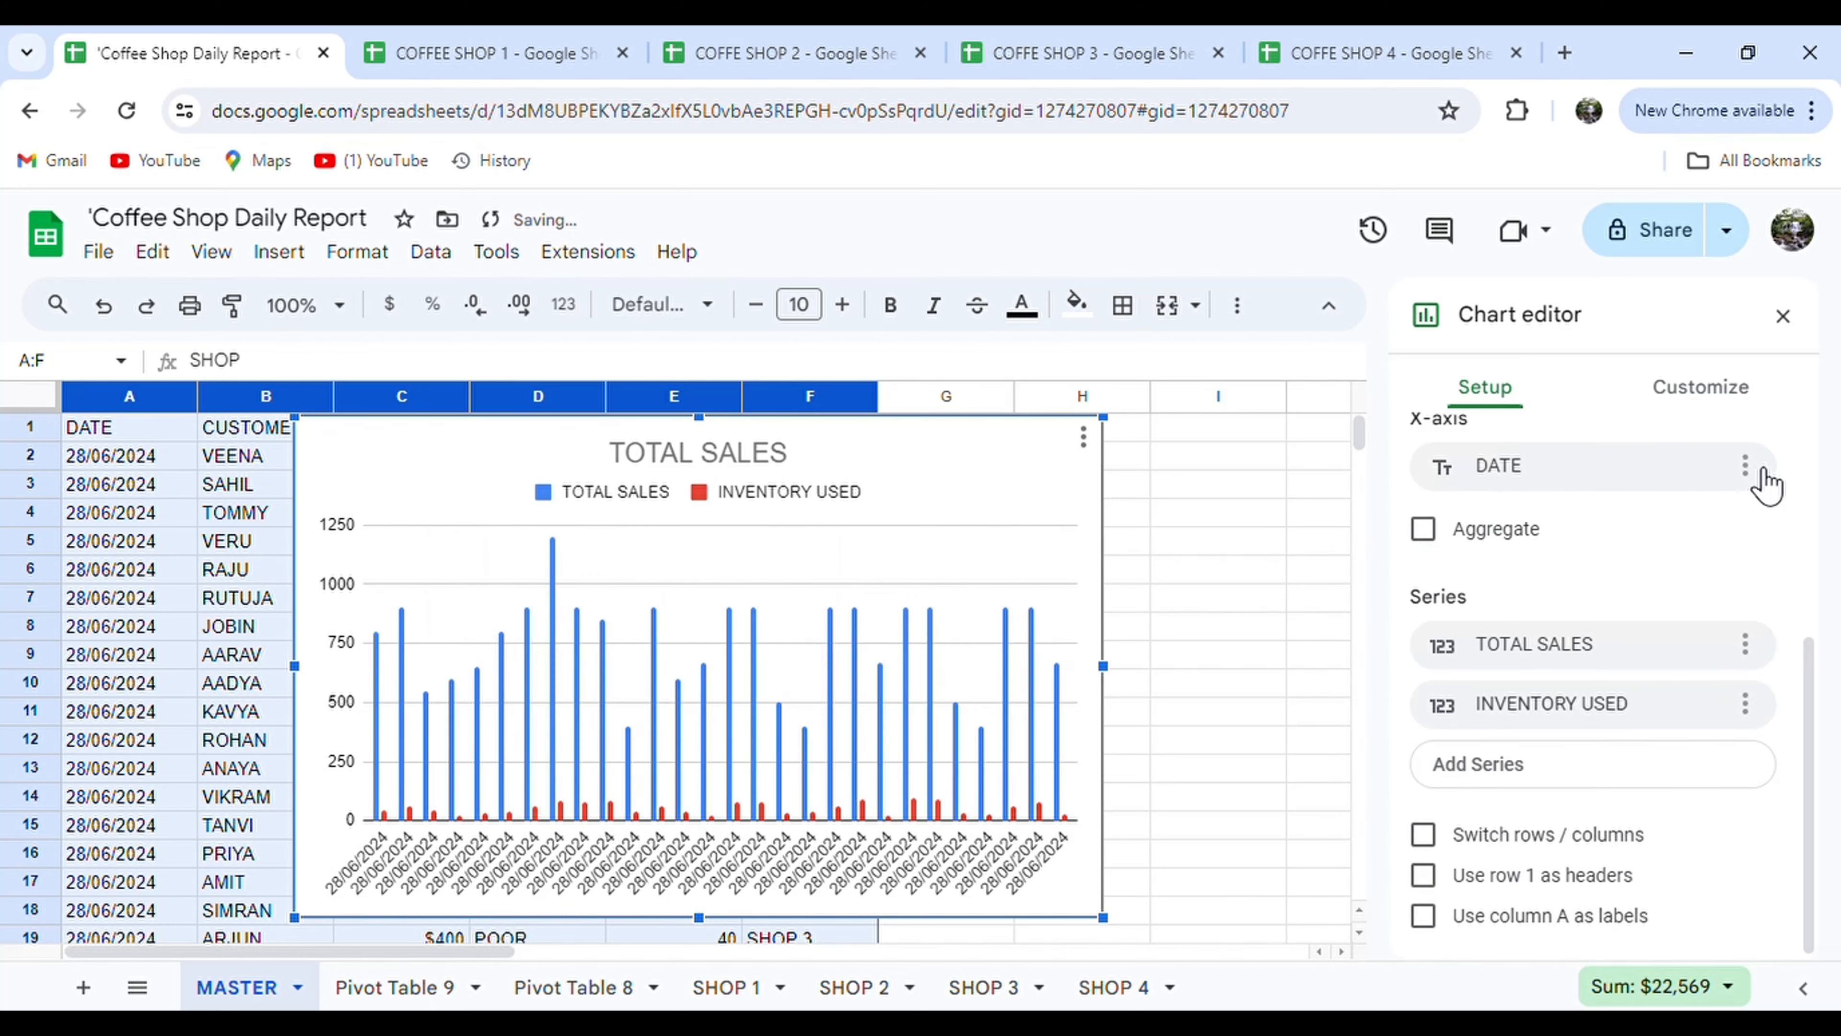
{"action": "scroll", "coordinate": [1667, 584], "scroll_direction": "up", "scroll_amount": 2}
{"action": "left_click", "coordinate": [1678, 603]}
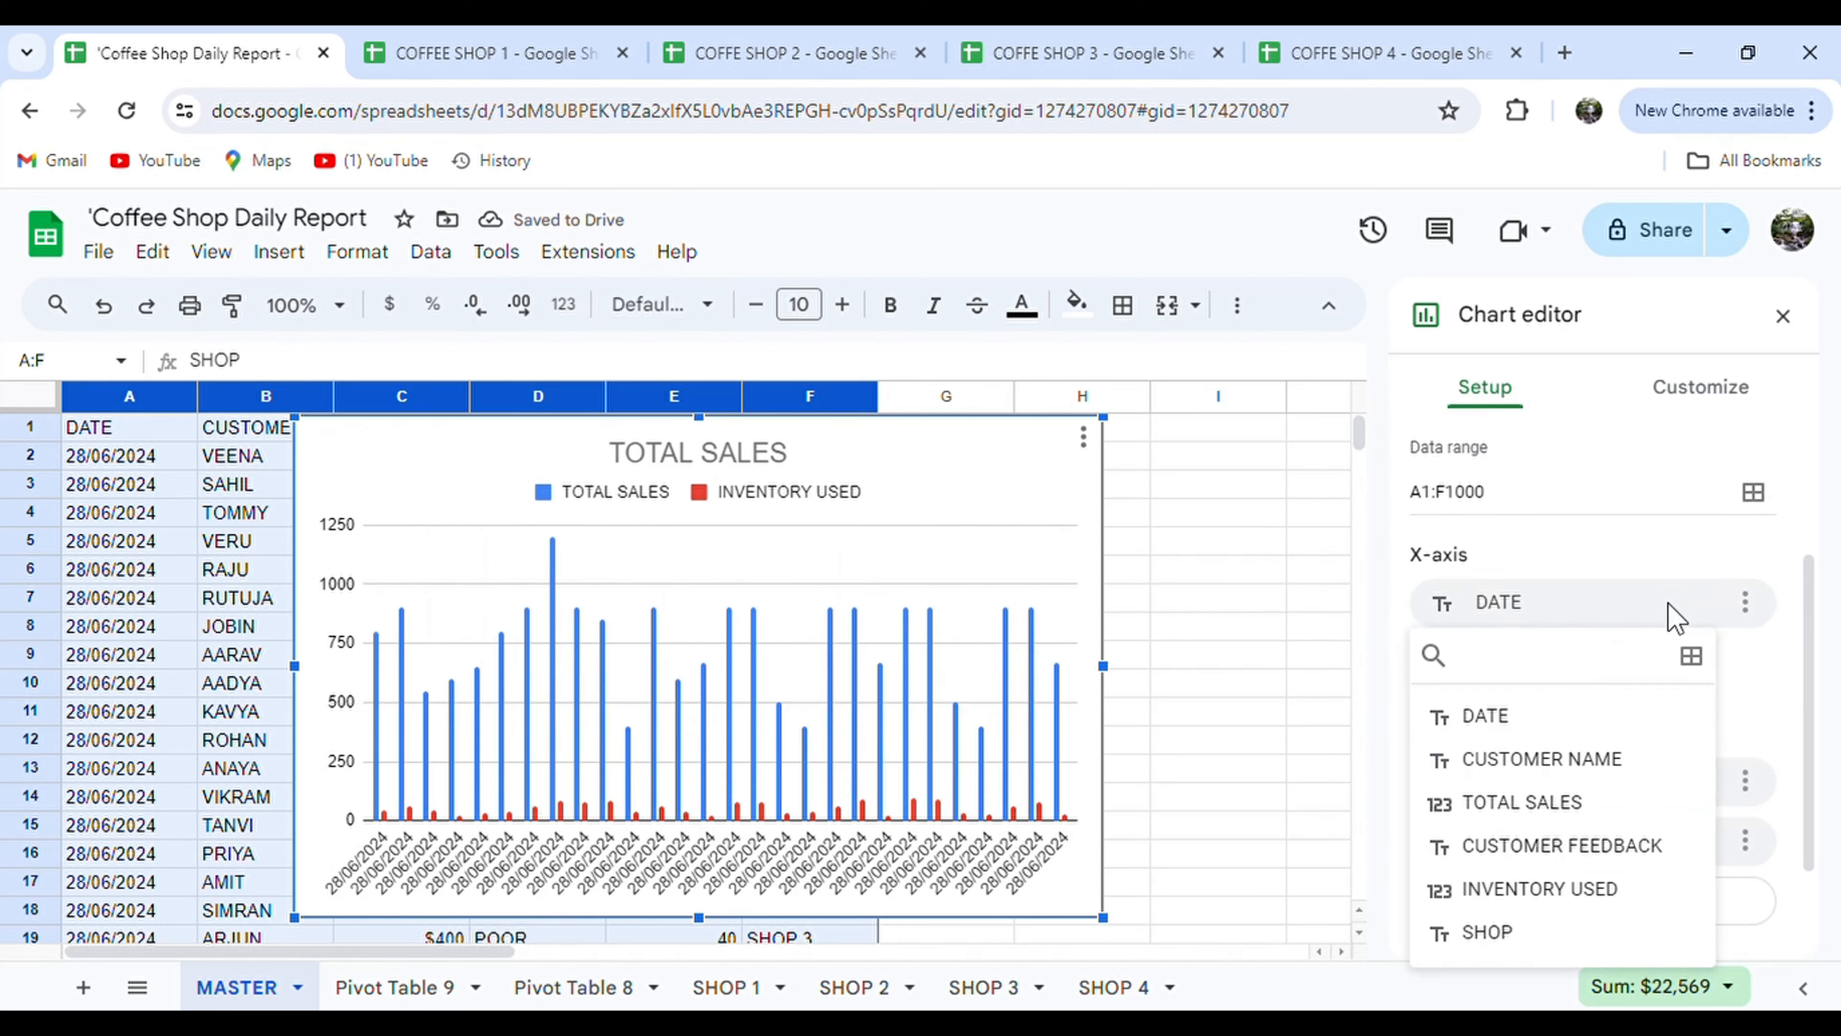
{"action": "left_click", "coordinate": [1519, 941]}
Remove the INVENTORY USED series and drop the date labels from the TOTAL SALES bars.
{"action": "scroll", "coordinate": [1576, 734], "scroll_direction": "down", "scroll_amount": 1}
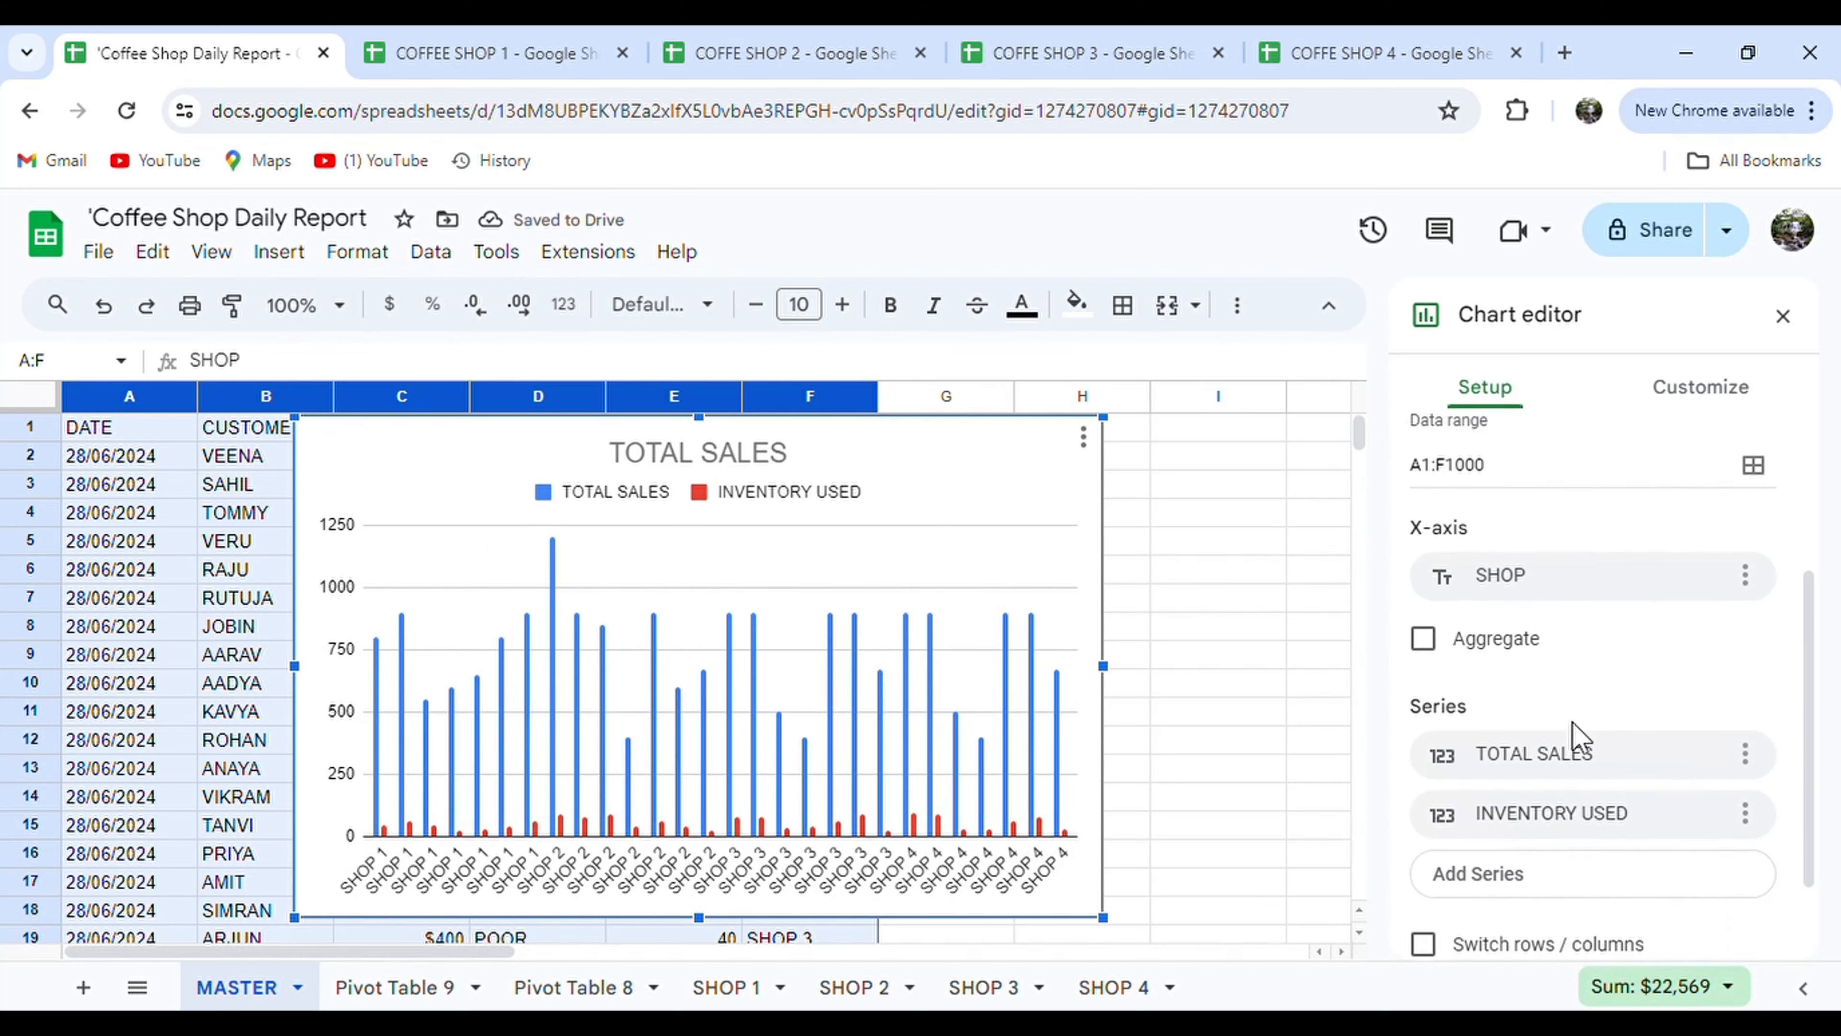
{"action": "left_click", "coordinate": [1745, 771]}
{"action": "left_click", "coordinate": [1714, 834]}
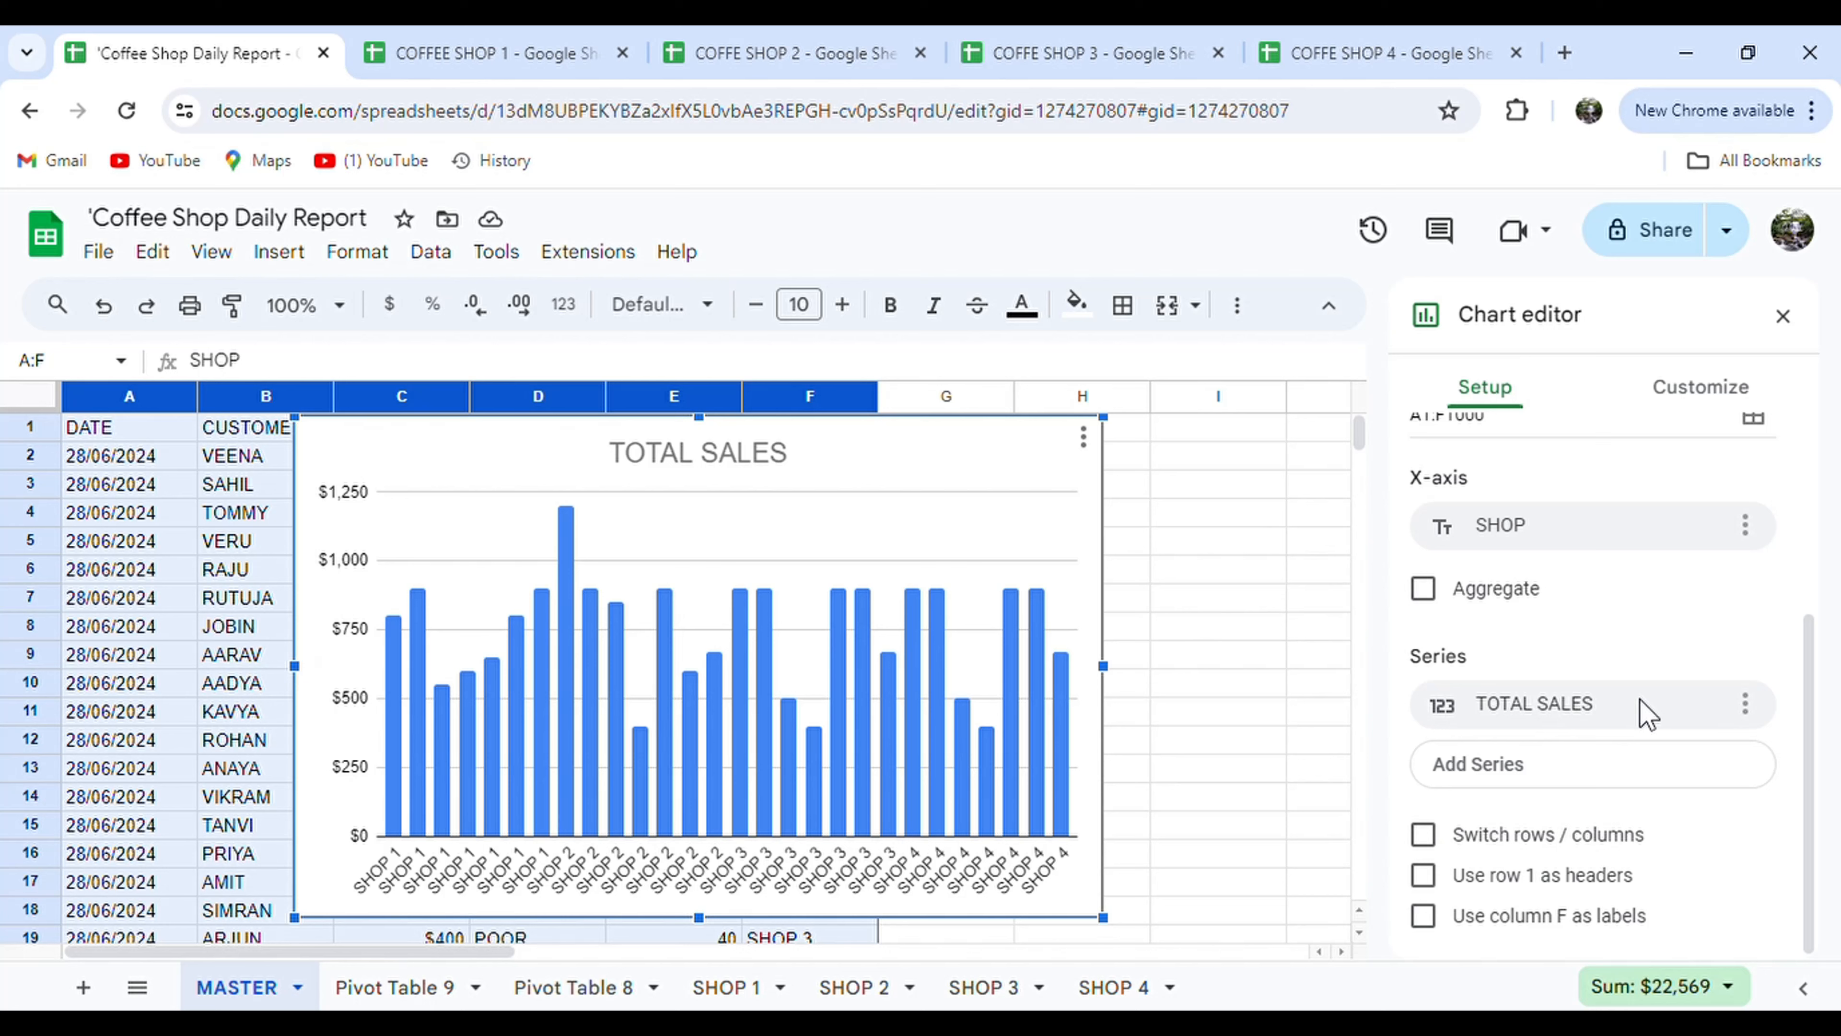
{"action": "left_click", "coordinate": [1754, 705]}
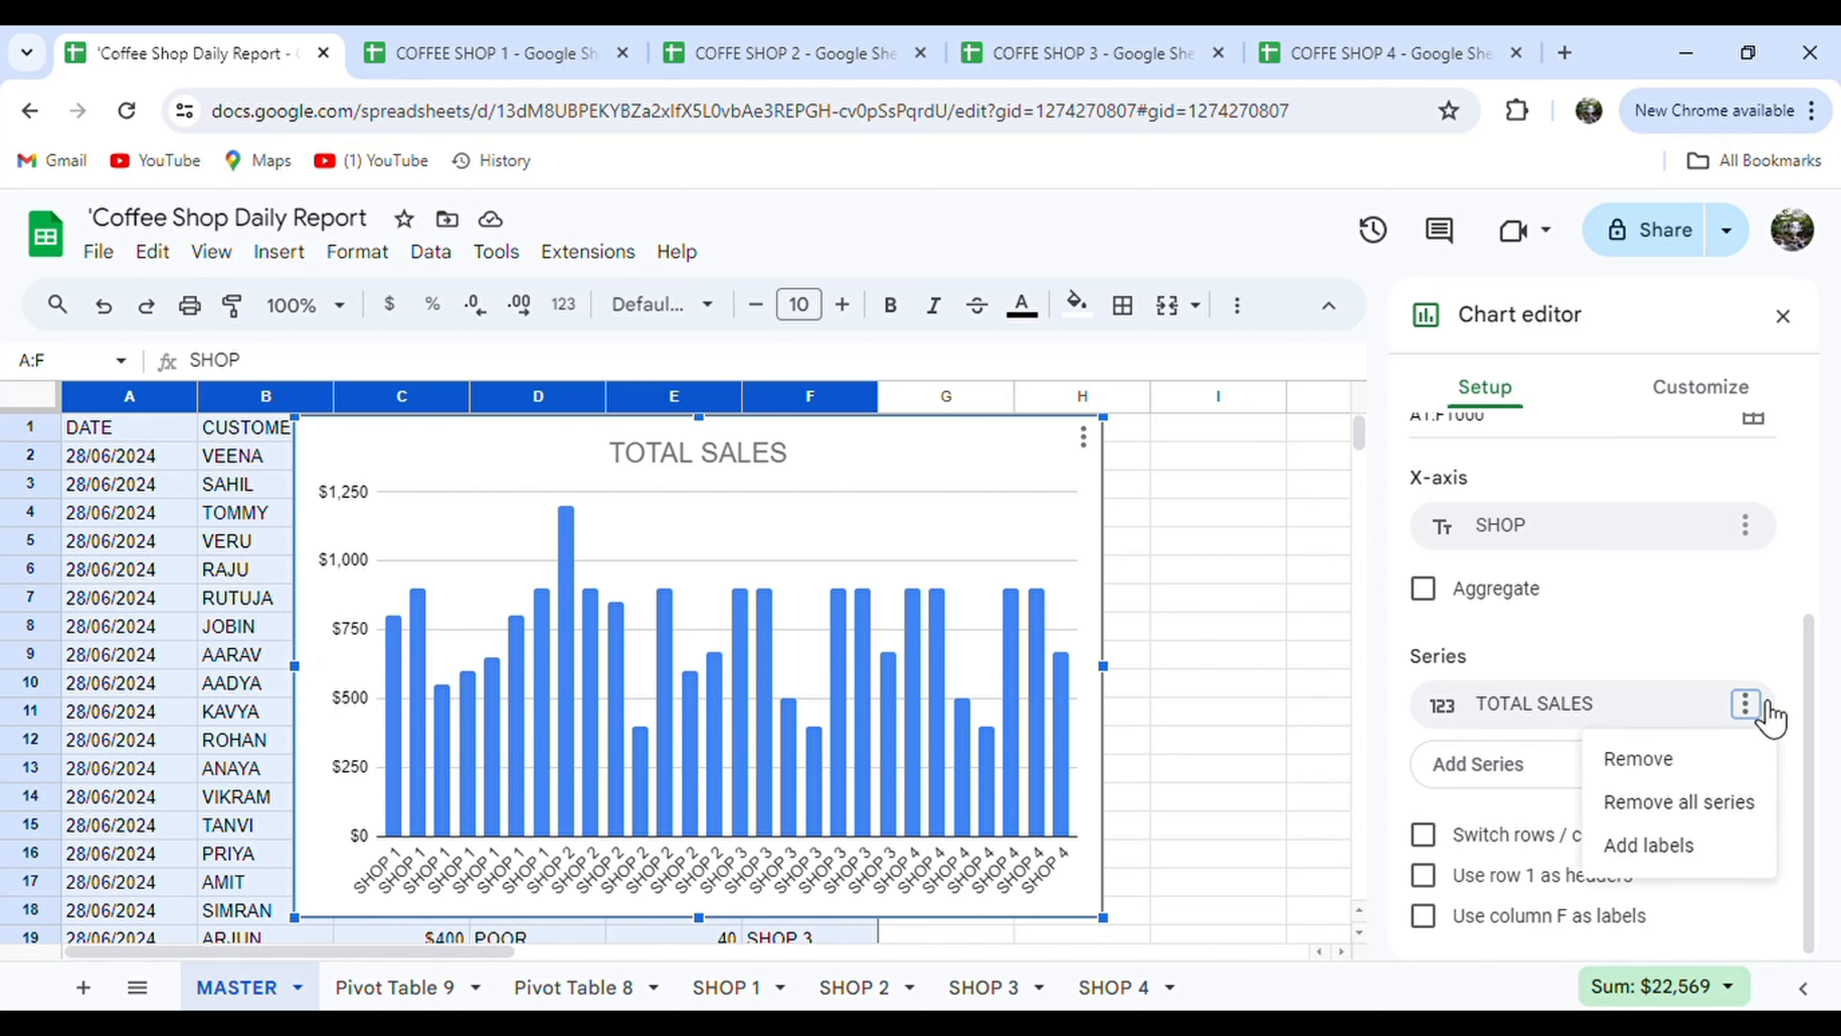
{"action": "left_click", "coordinate": [1659, 849]}
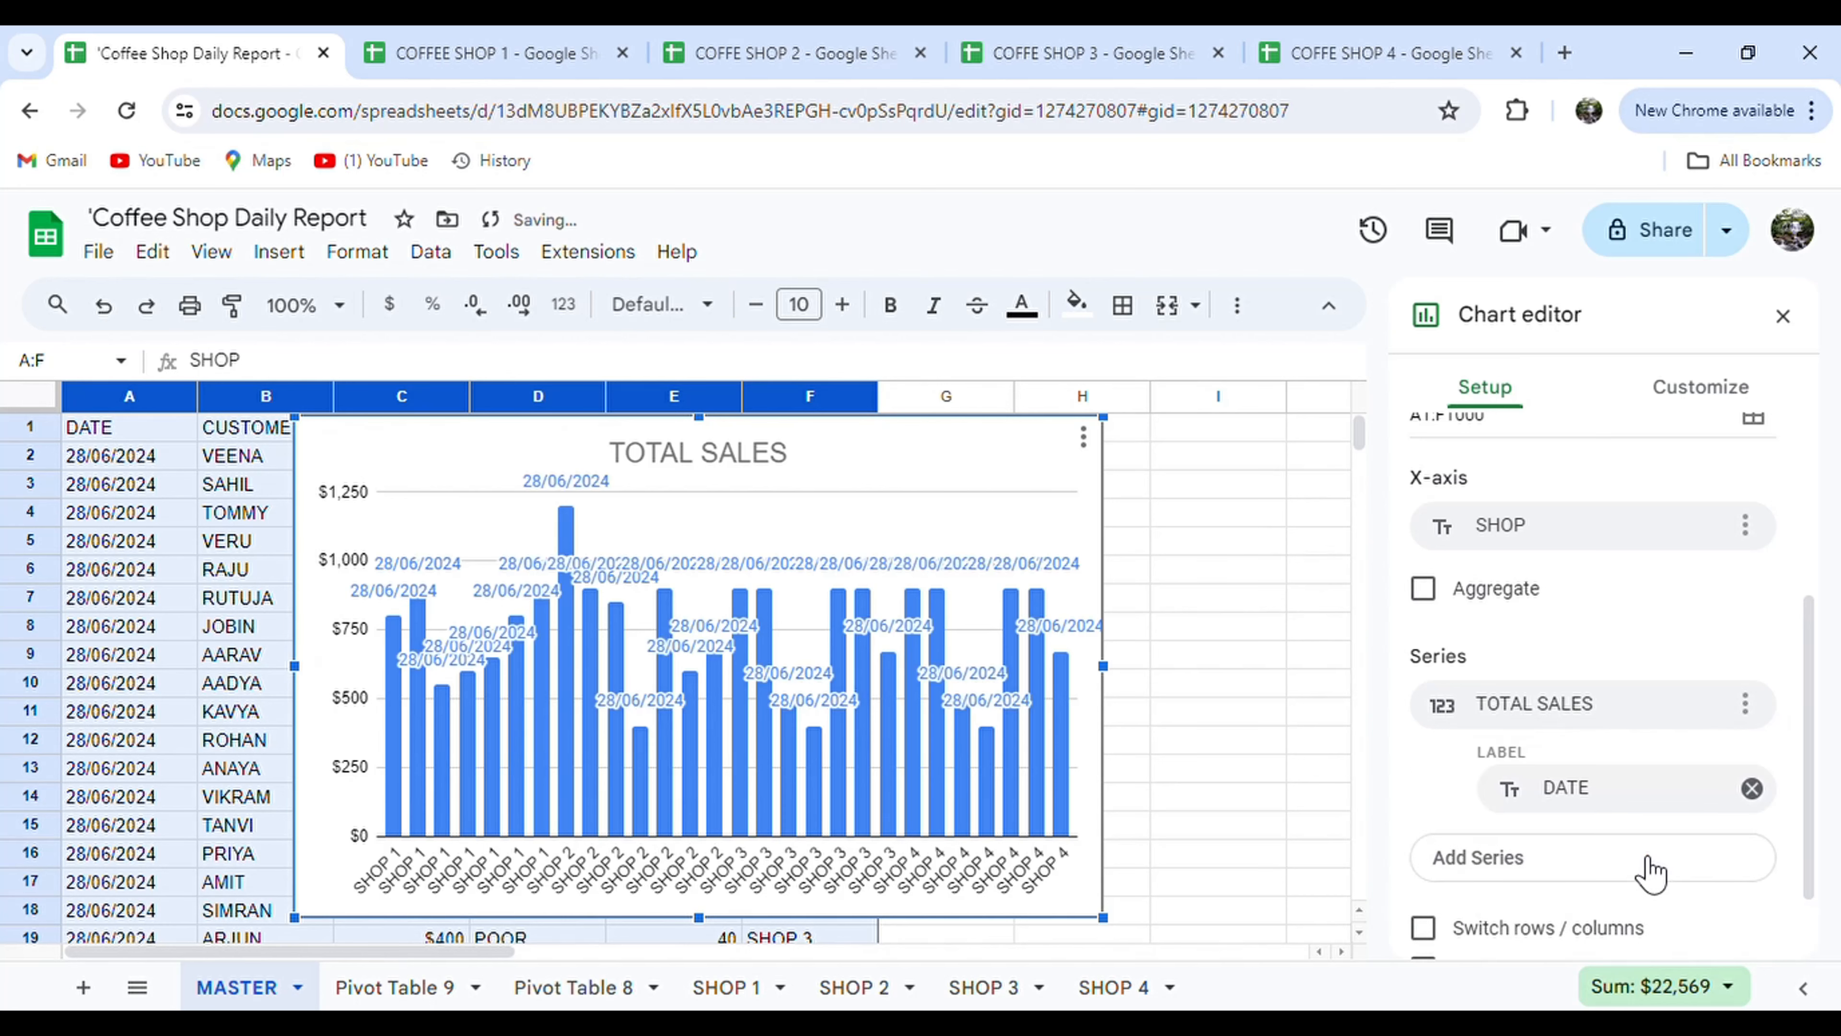
{"action": "left_click", "coordinate": [1752, 788]}
{"action": "scroll", "coordinate": [1504, 690], "scroll_direction": "up", "scroll_amount": 1}
{"action": "scroll", "coordinate": [1512, 693], "scroll_direction": "down", "scroll_amount": 1}
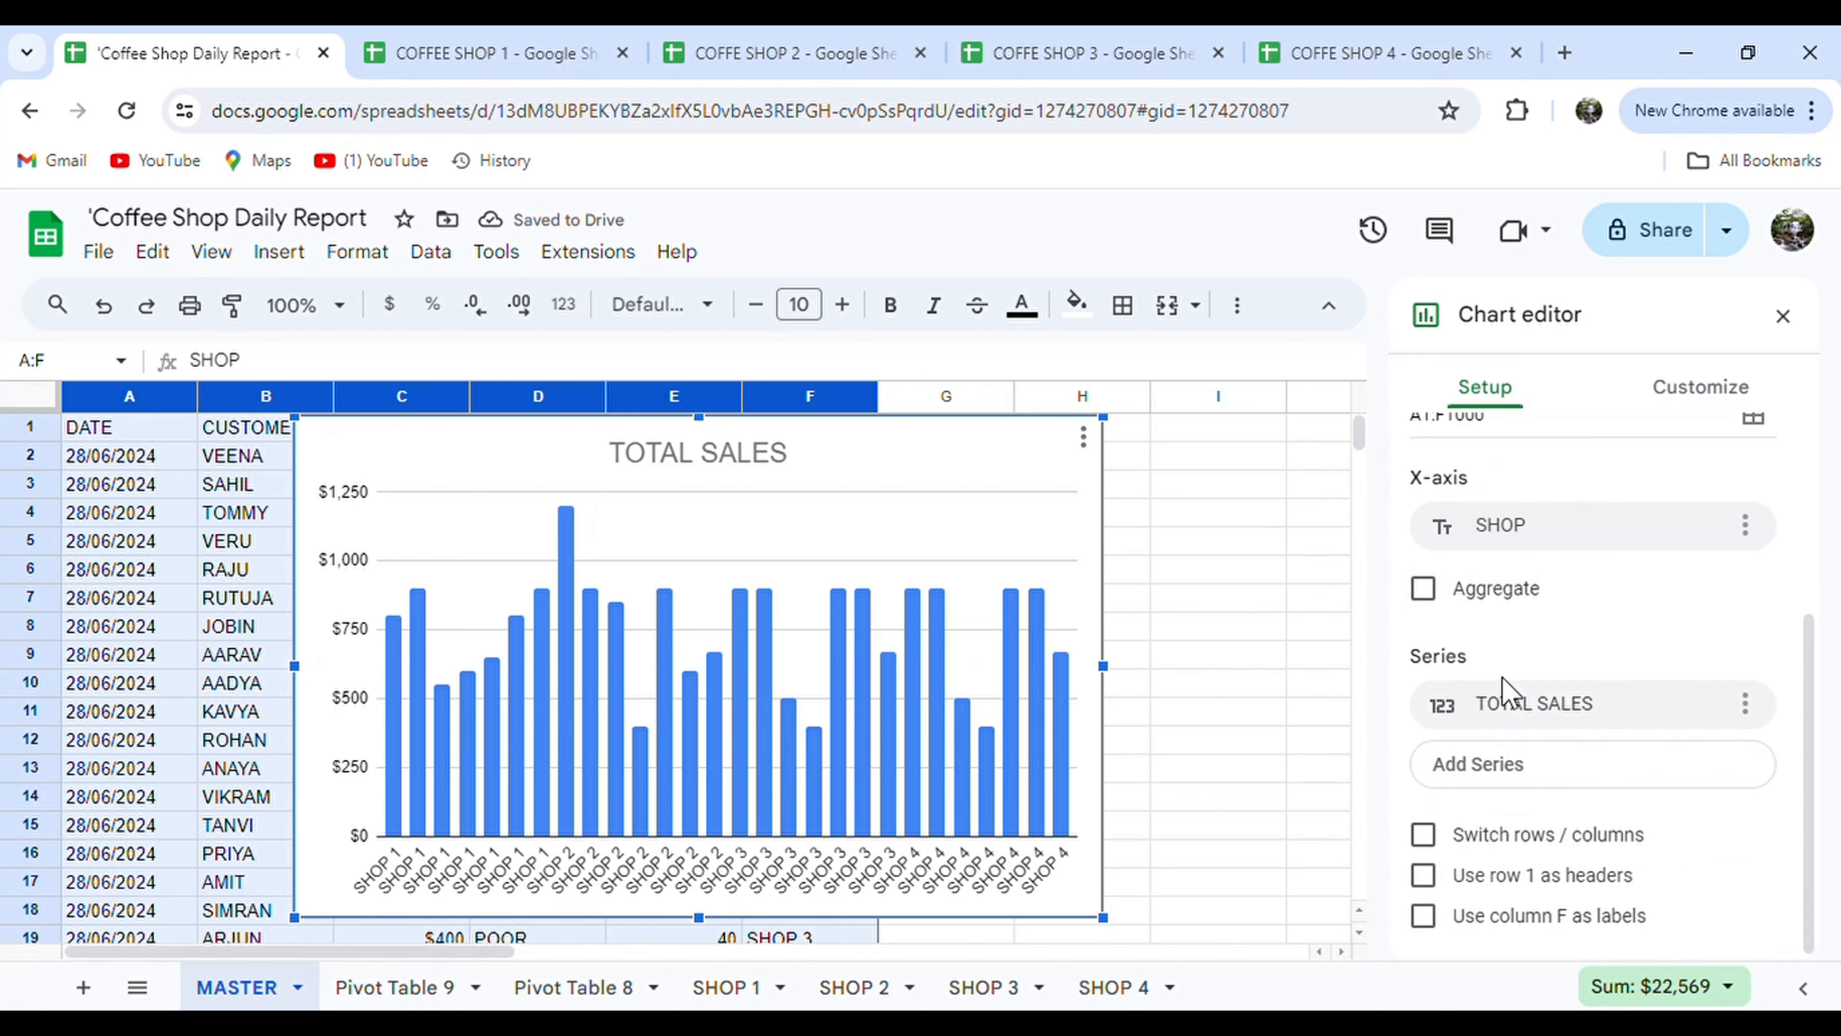
{"action": "scroll", "coordinate": [1603, 578], "scroll_direction": "up", "scroll_amount": 2}
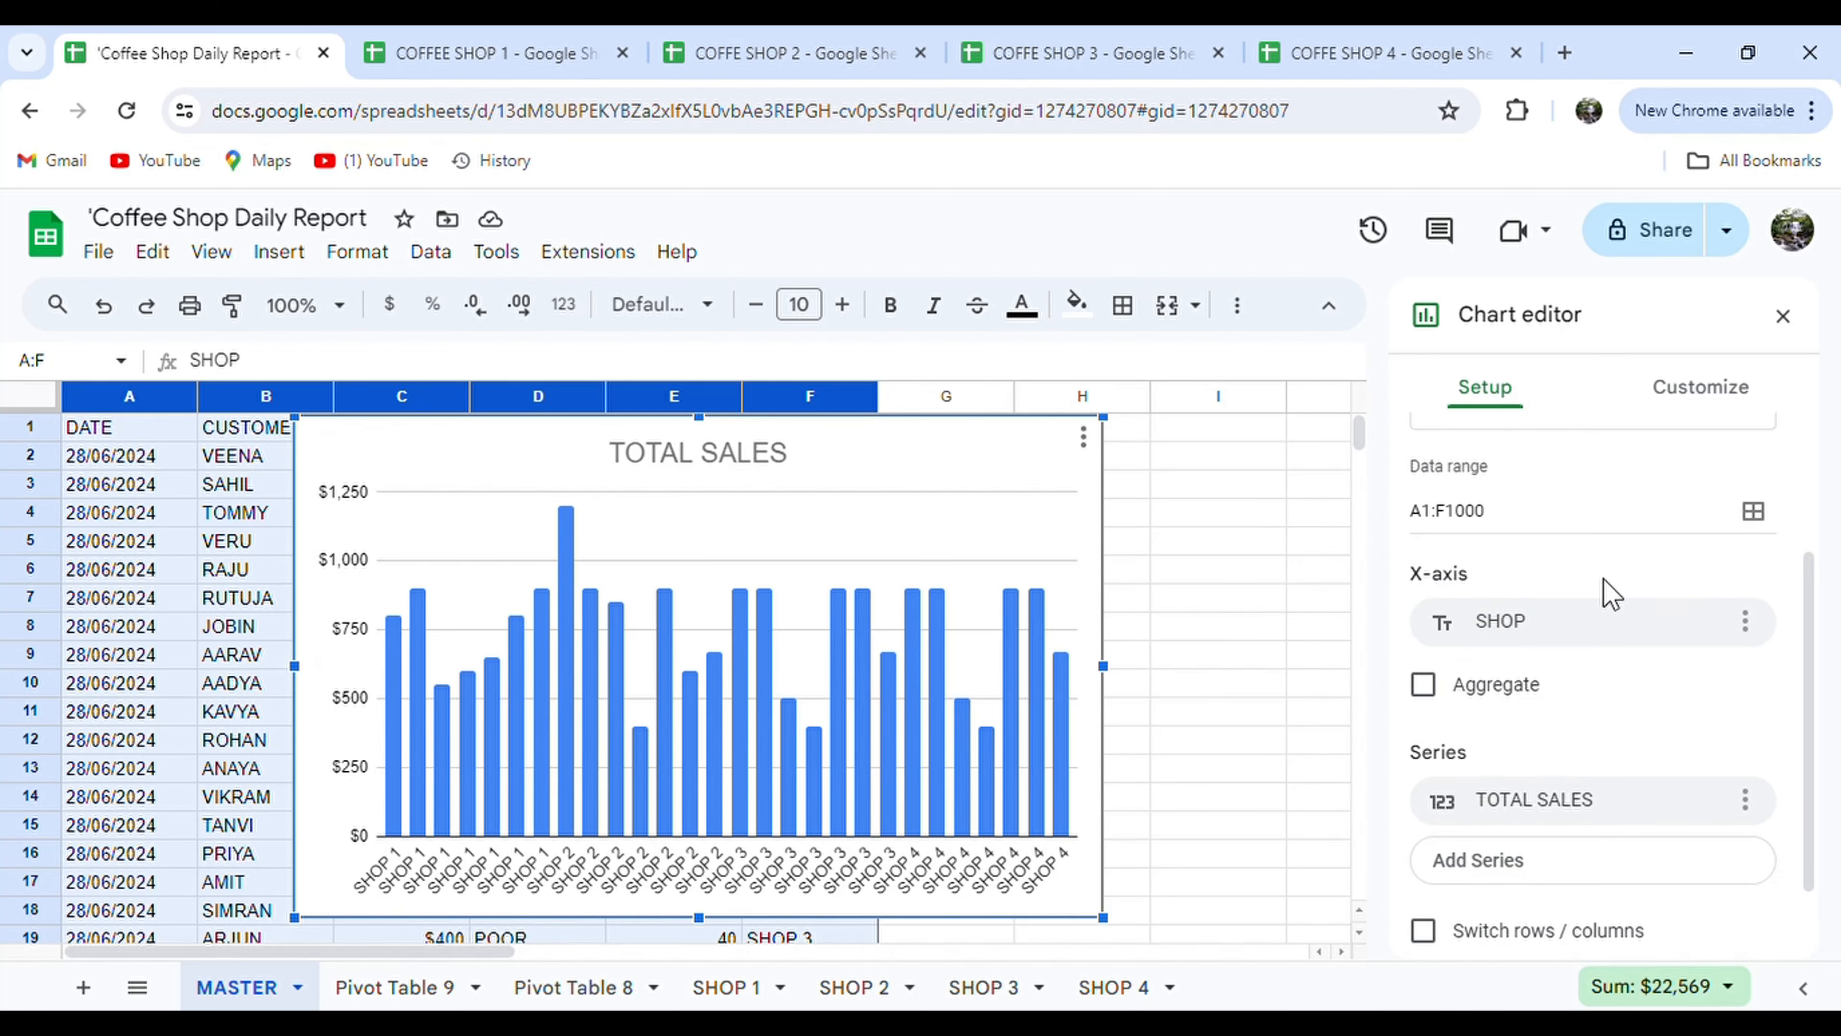
Keep the Column chart type and tick Aggregate to sum sales per shop.
{"action": "left_click", "coordinate": [1636, 478]}
{"action": "scroll", "coordinate": [1609, 761], "scroll_direction": "down", "scroll_amount": 5}
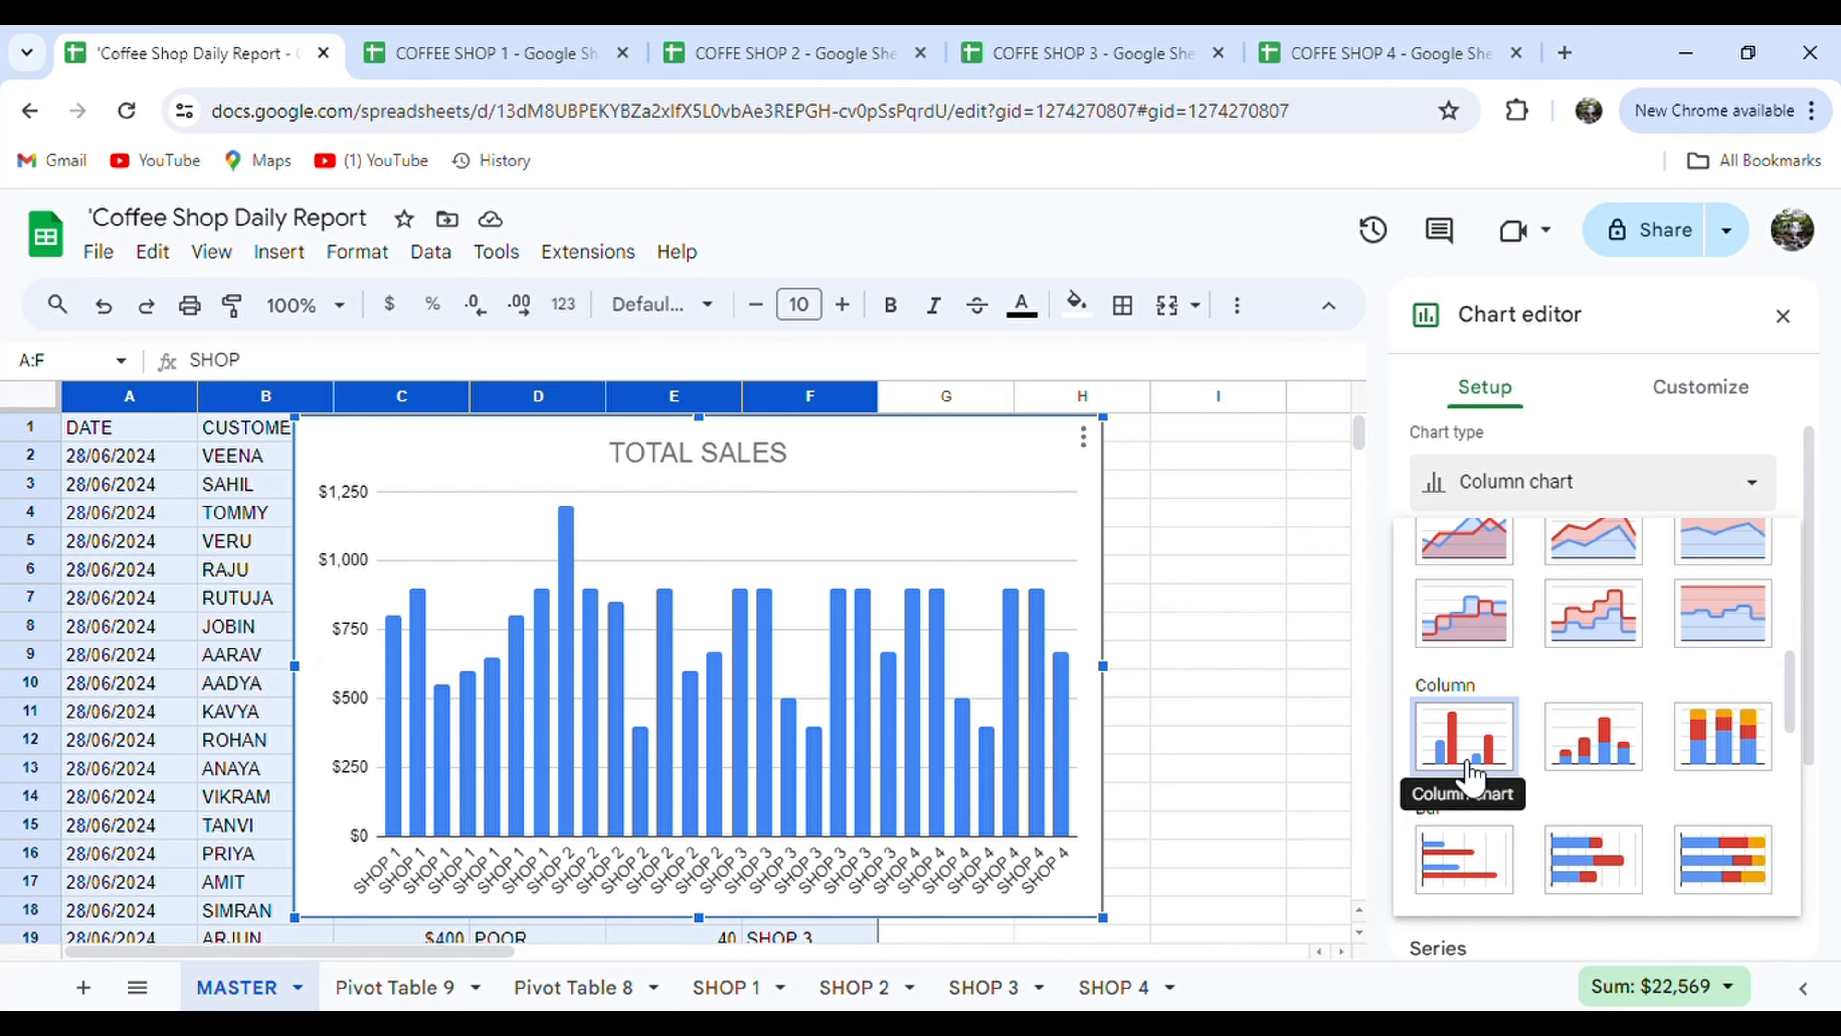
{"action": "left_click", "coordinate": [1460, 768]}
{"action": "left_click", "coordinate": [1703, 387]}
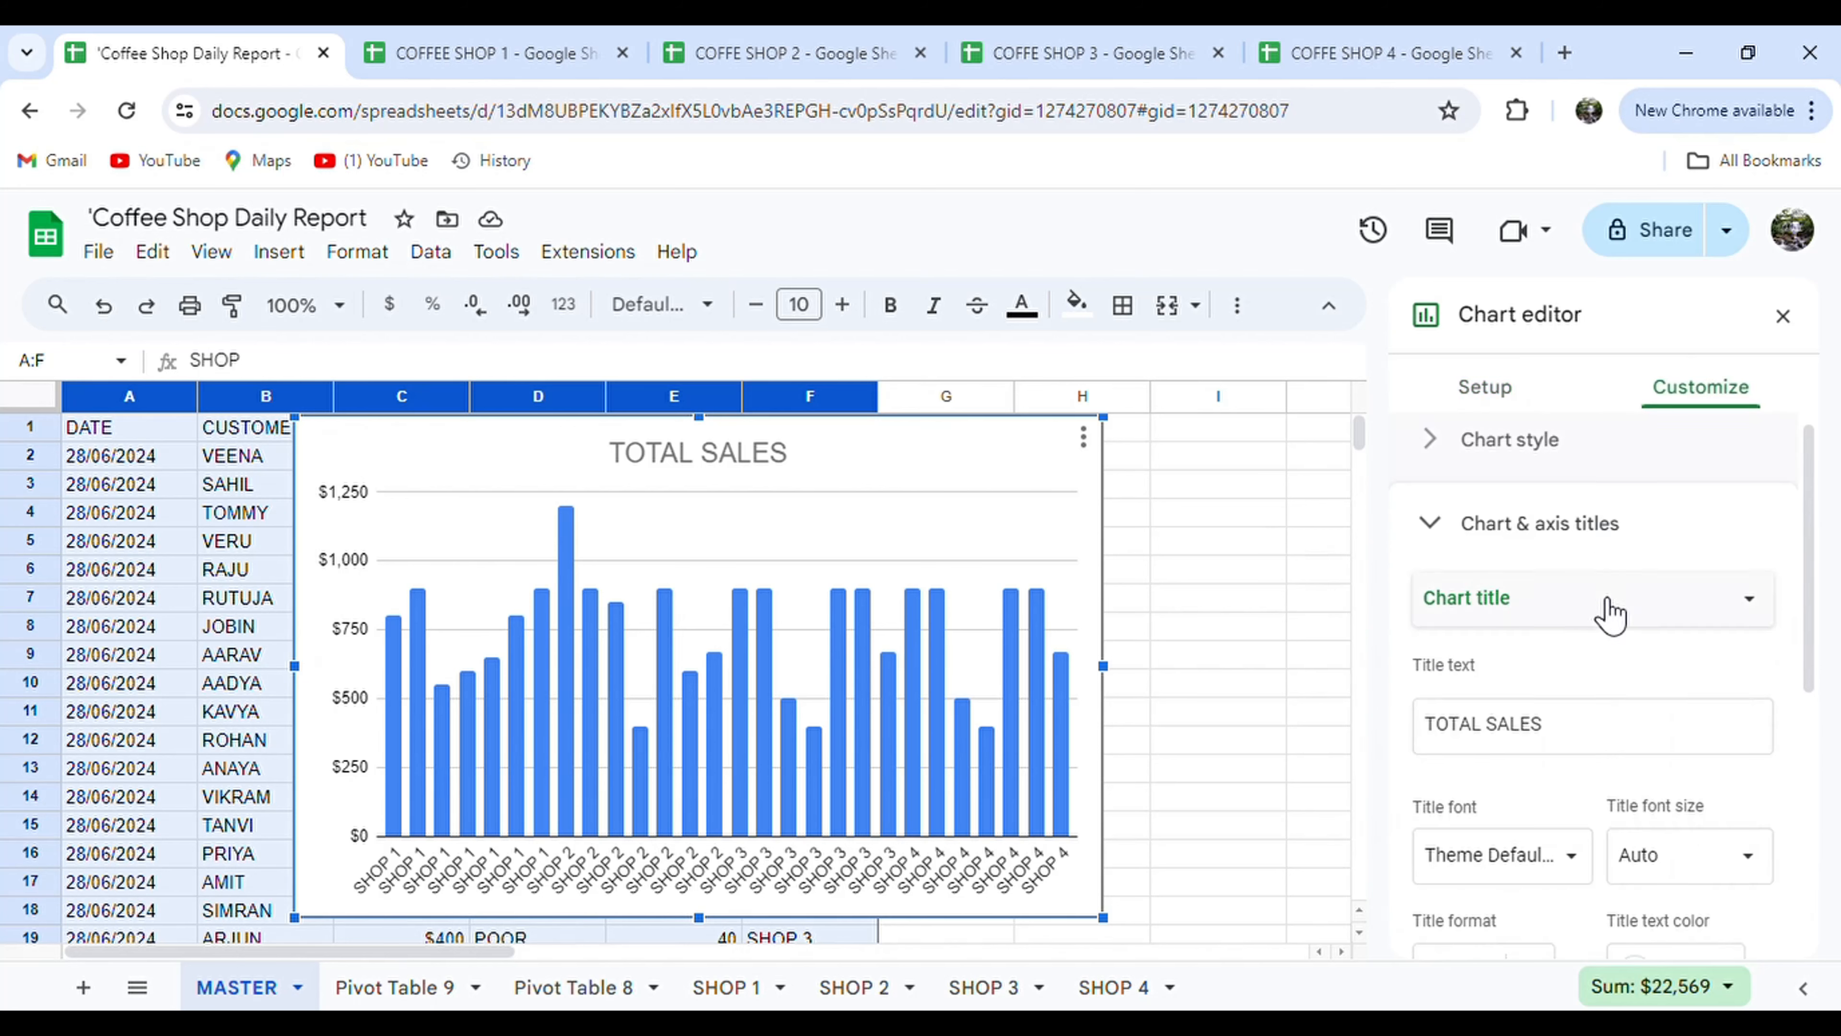
{"action": "scroll", "coordinate": [1588, 734], "scroll_direction": "down", "scroll_amount": 5}
{"action": "left_click", "coordinate": [1484, 406]}
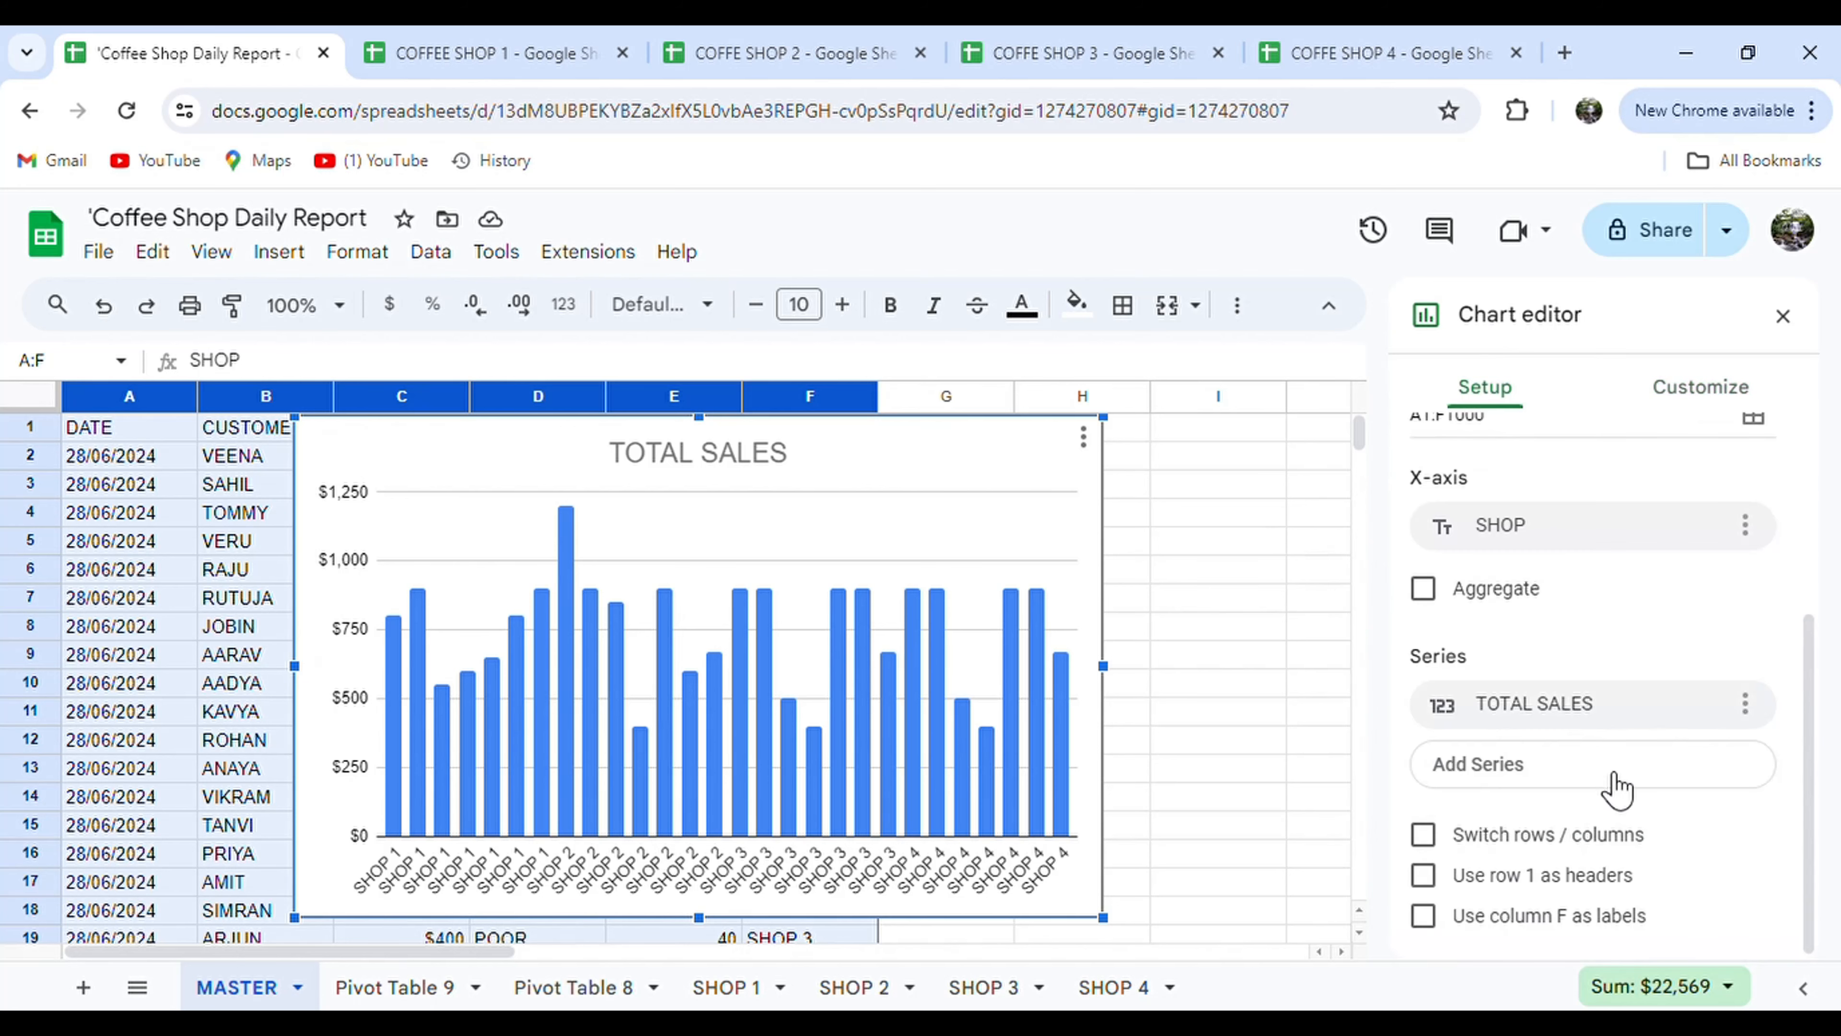
{"action": "left_click", "coordinate": [1446, 611]}
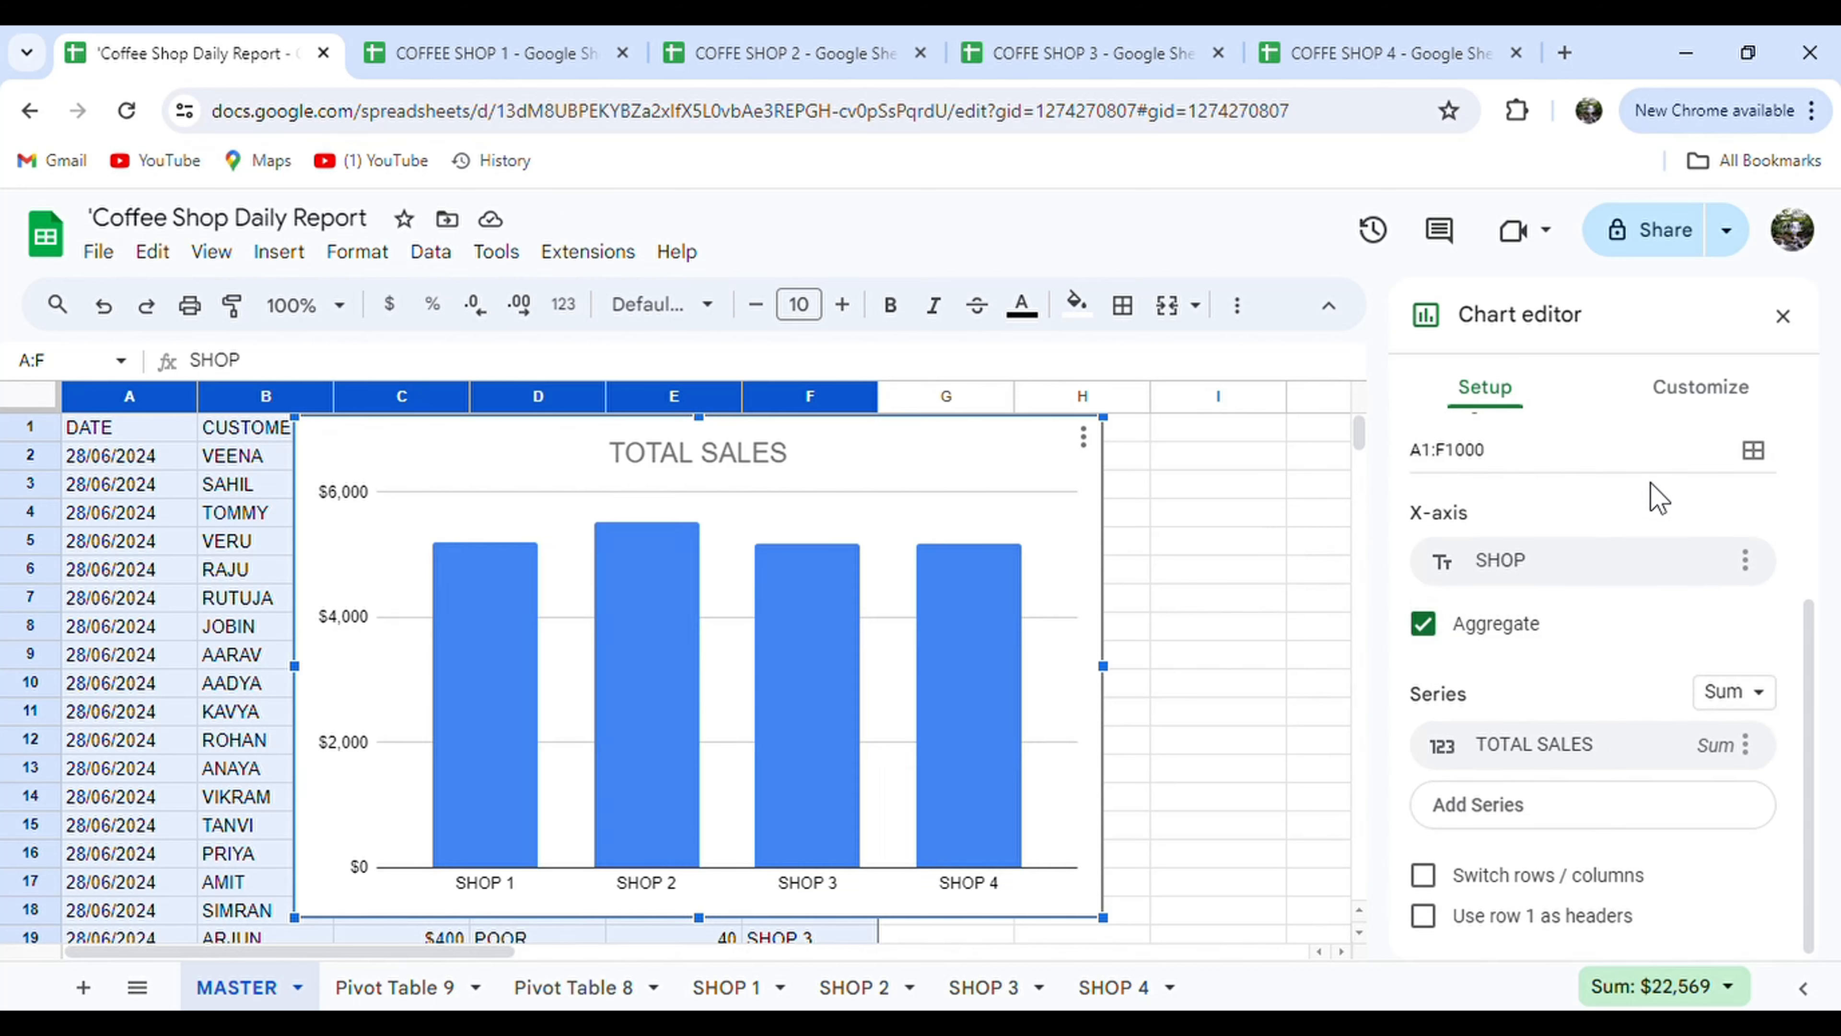
Render the sales chart bars in 3D on a black chart background.
{"action": "left_click", "coordinate": [1724, 398]}
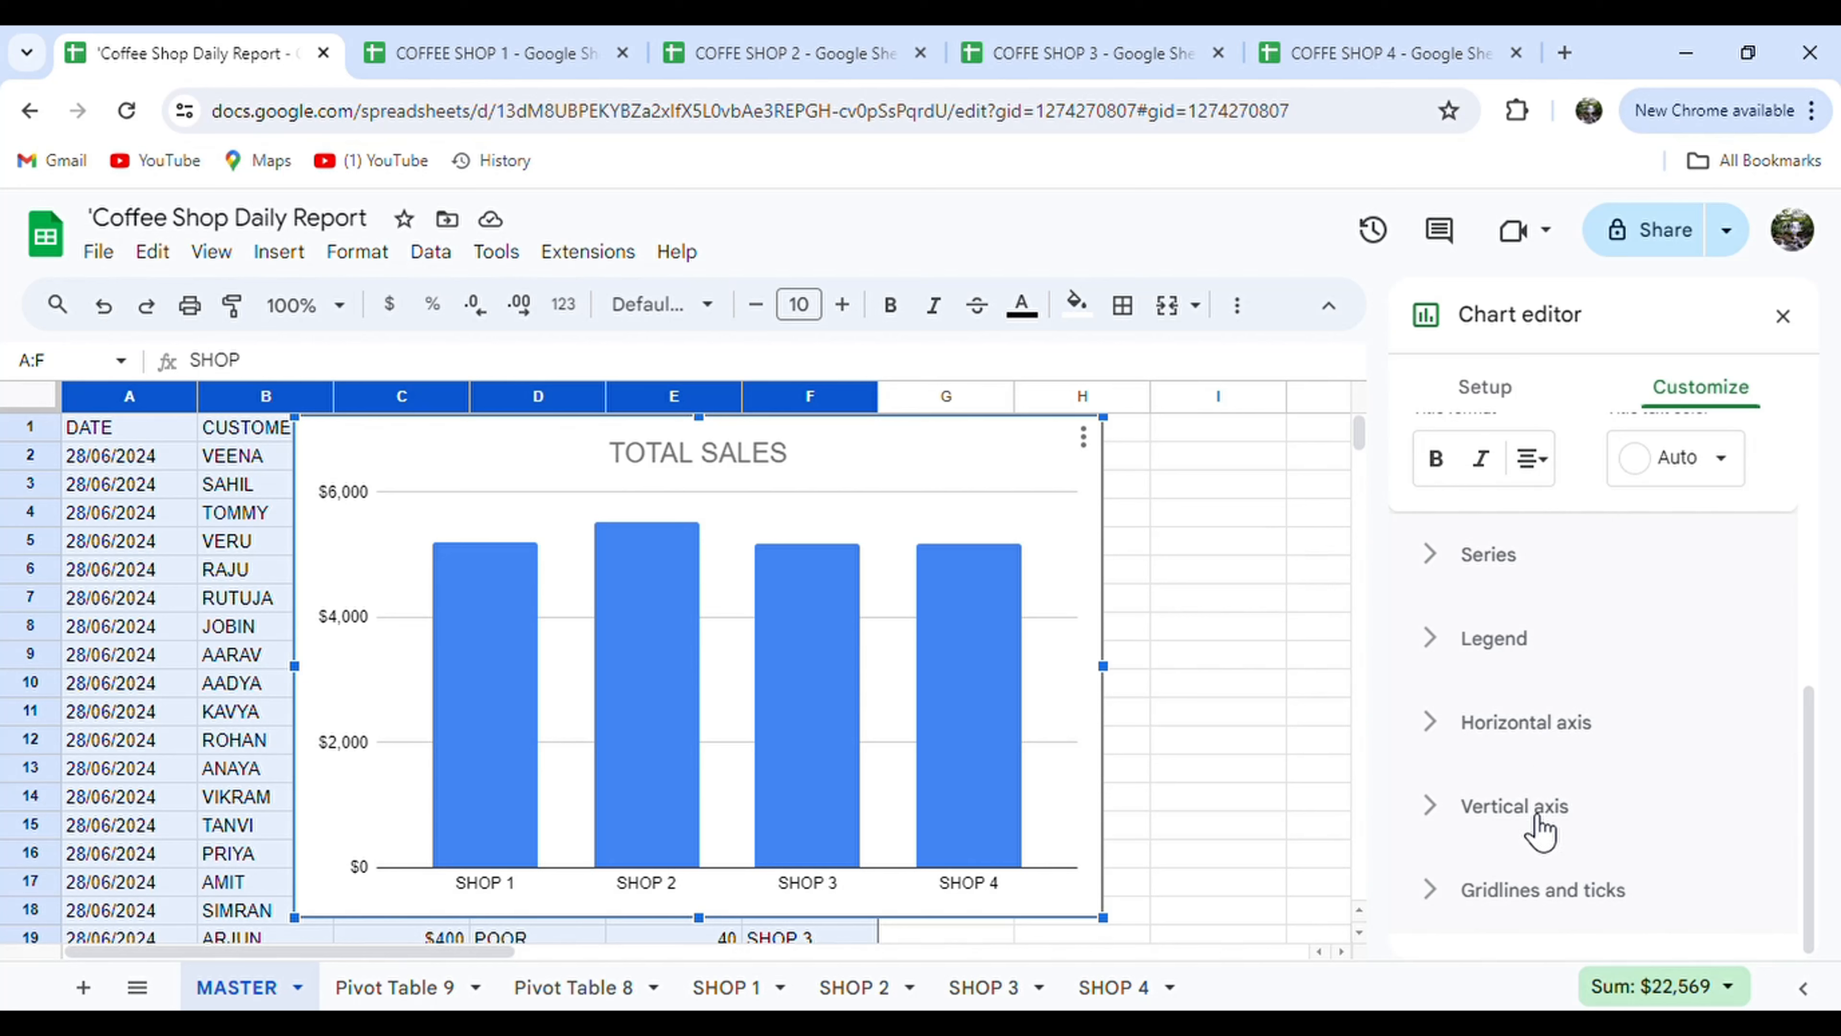
{"action": "left_click", "coordinate": [1538, 818]}
{"action": "left_click", "coordinate": [1530, 891]}
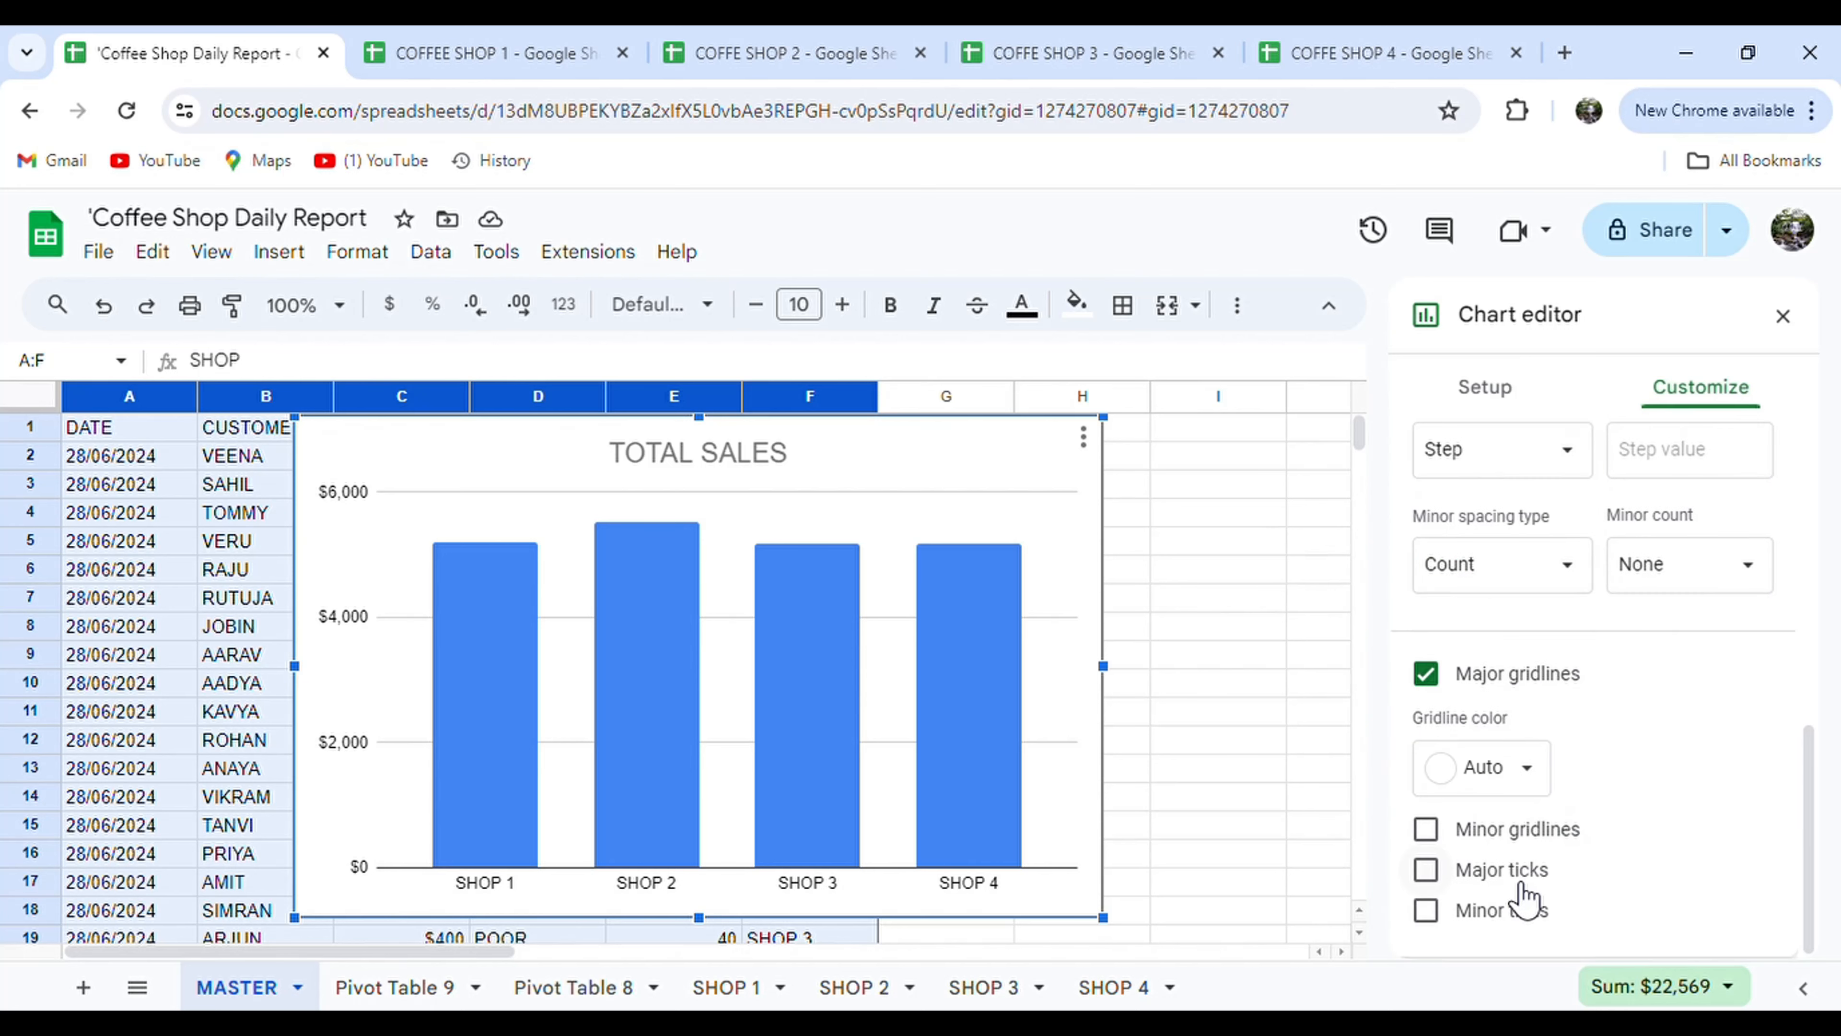
{"action": "scroll", "coordinate": [1515, 544], "scroll_direction": "up", "scroll_amount": 6}
{"action": "left_click", "coordinate": [1522, 494]}
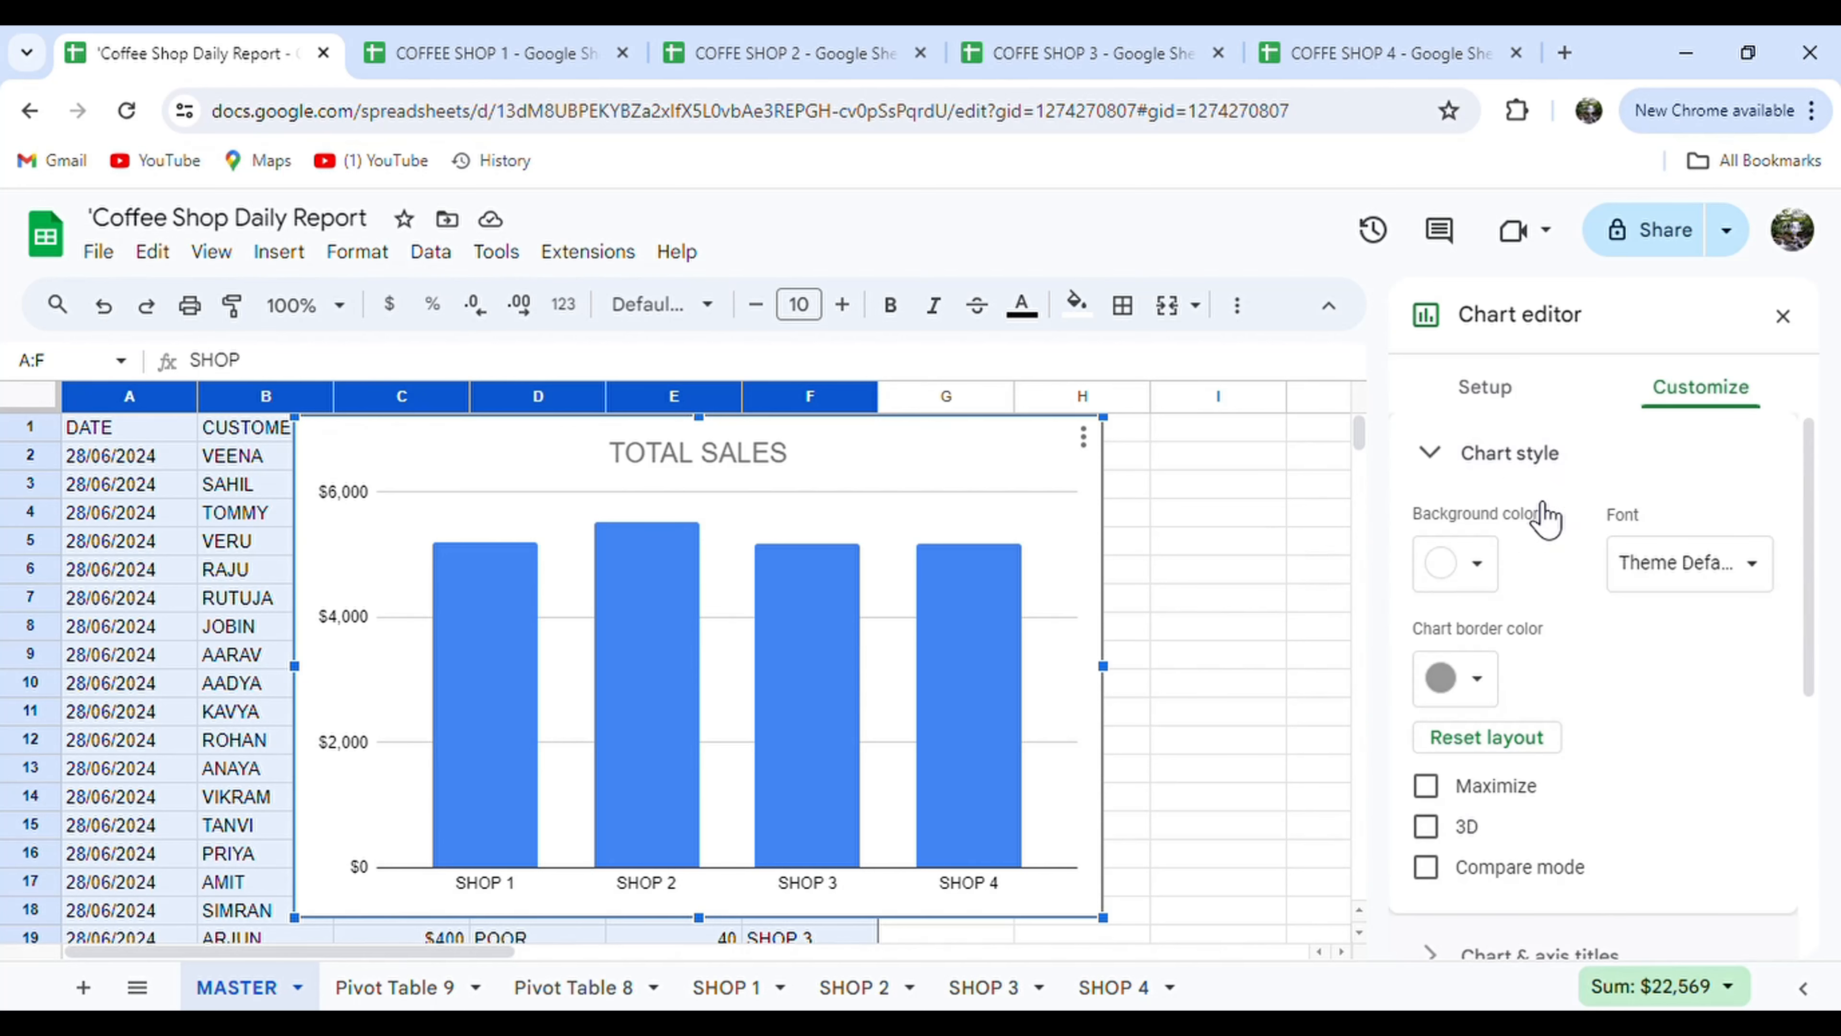
{"action": "scroll", "coordinate": [1544, 726], "scroll_direction": "down", "scroll_amount": 1}
{"action": "left_click", "coordinate": [1425, 711]}
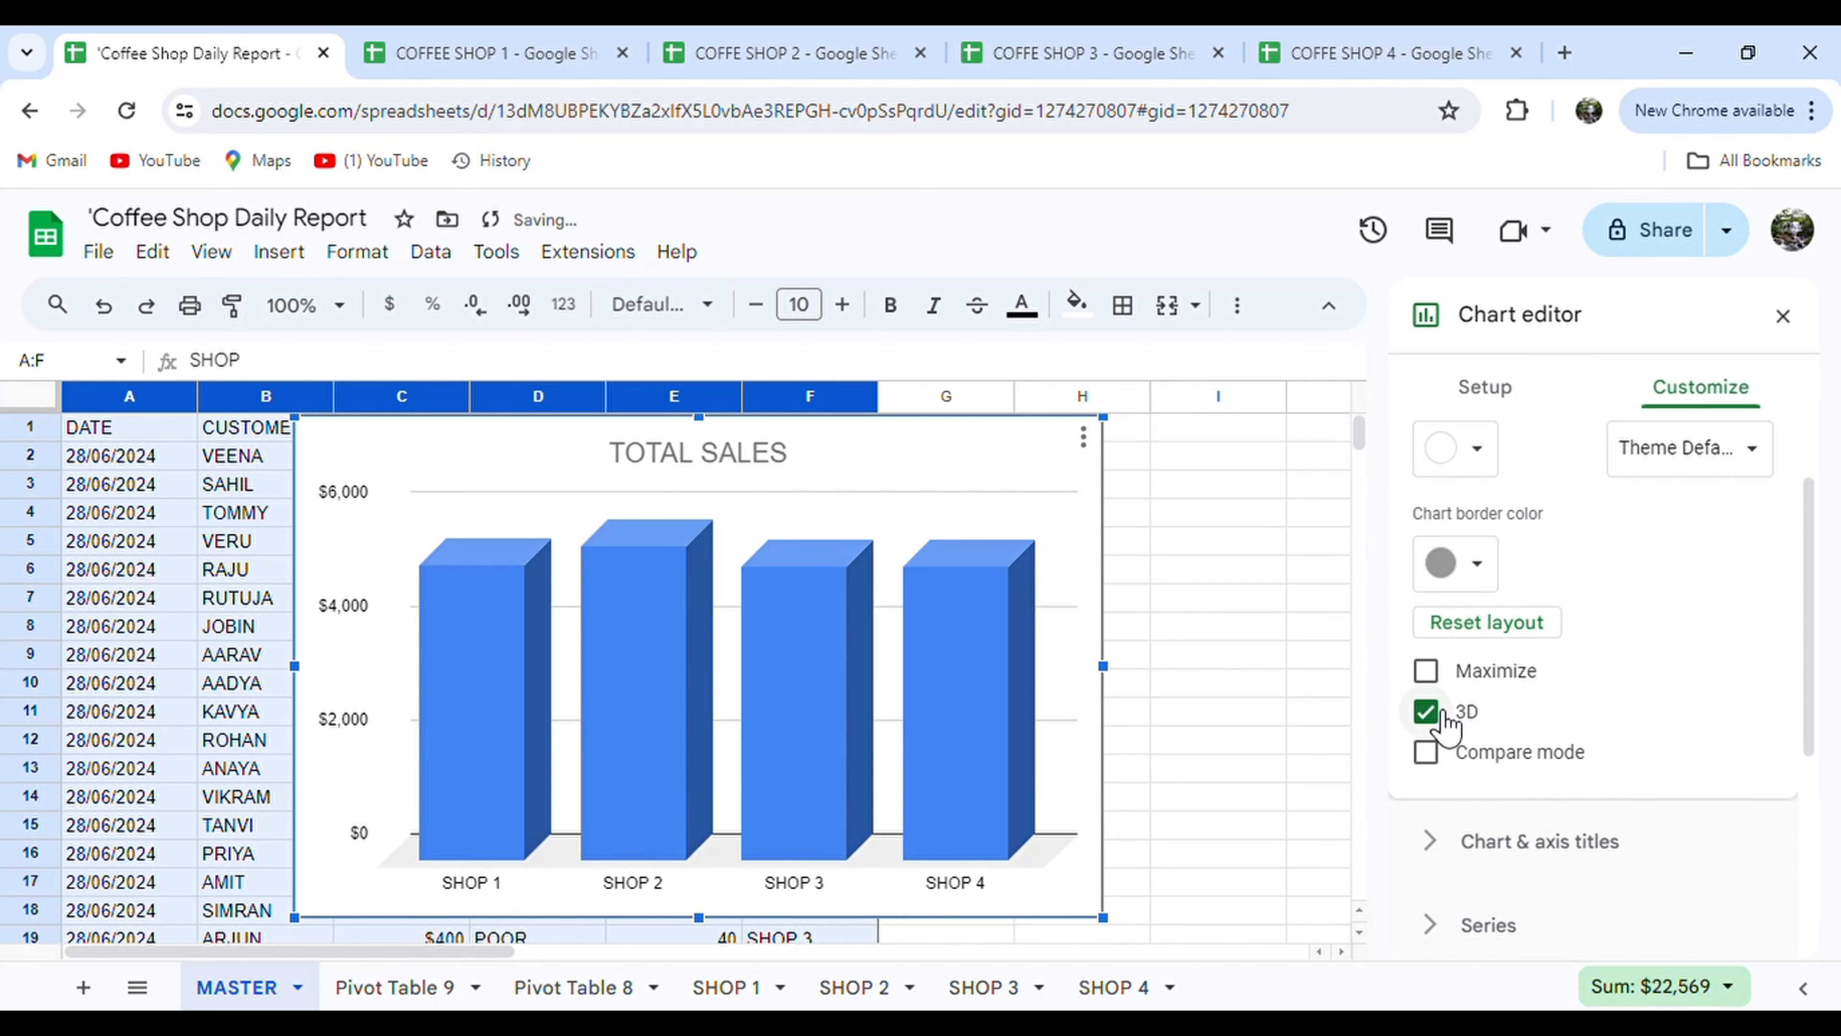
{"action": "left_click", "coordinate": [1478, 464]}
{"action": "left_click", "coordinate": [1443, 549]}
Make the TOTAL SALES chart title white at font size 12.
{"action": "scroll", "coordinate": [1513, 781], "scroll_direction": "down", "scroll_amount": 2}
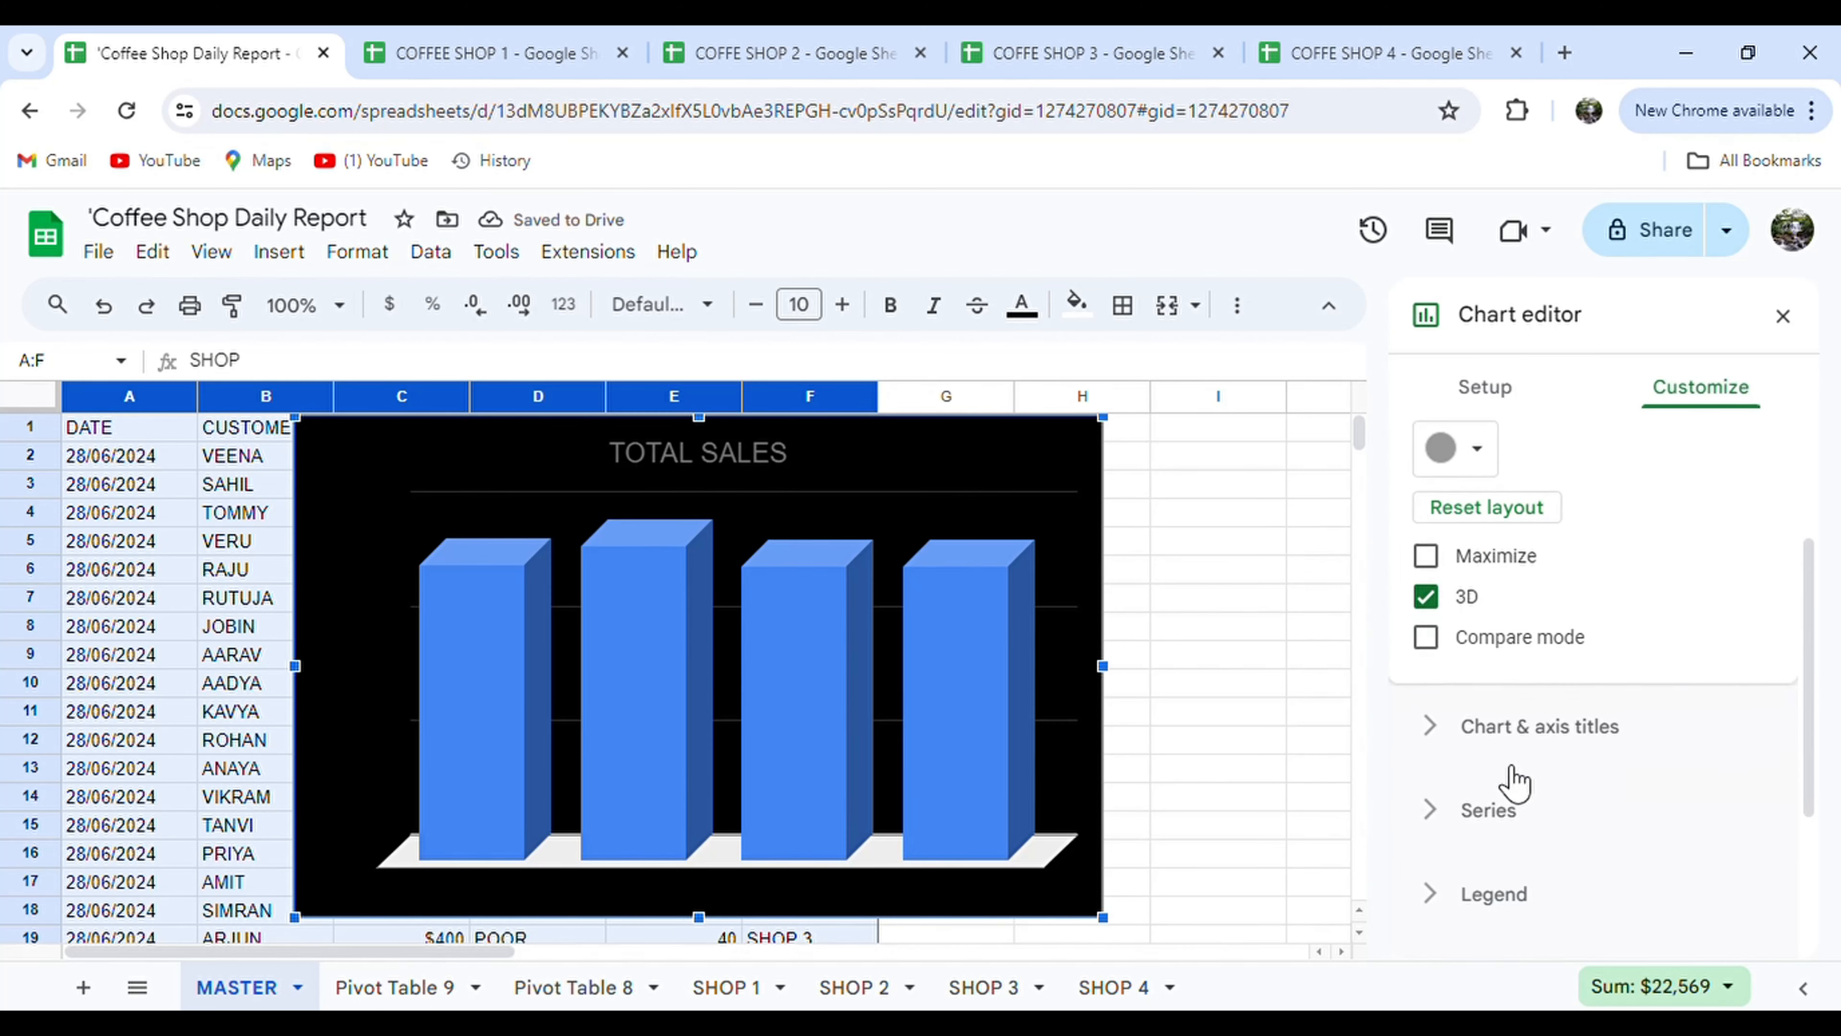
{"action": "left_click", "coordinate": [1496, 687]}
{"action": "left_click", "coordinate": [1678, 710]}
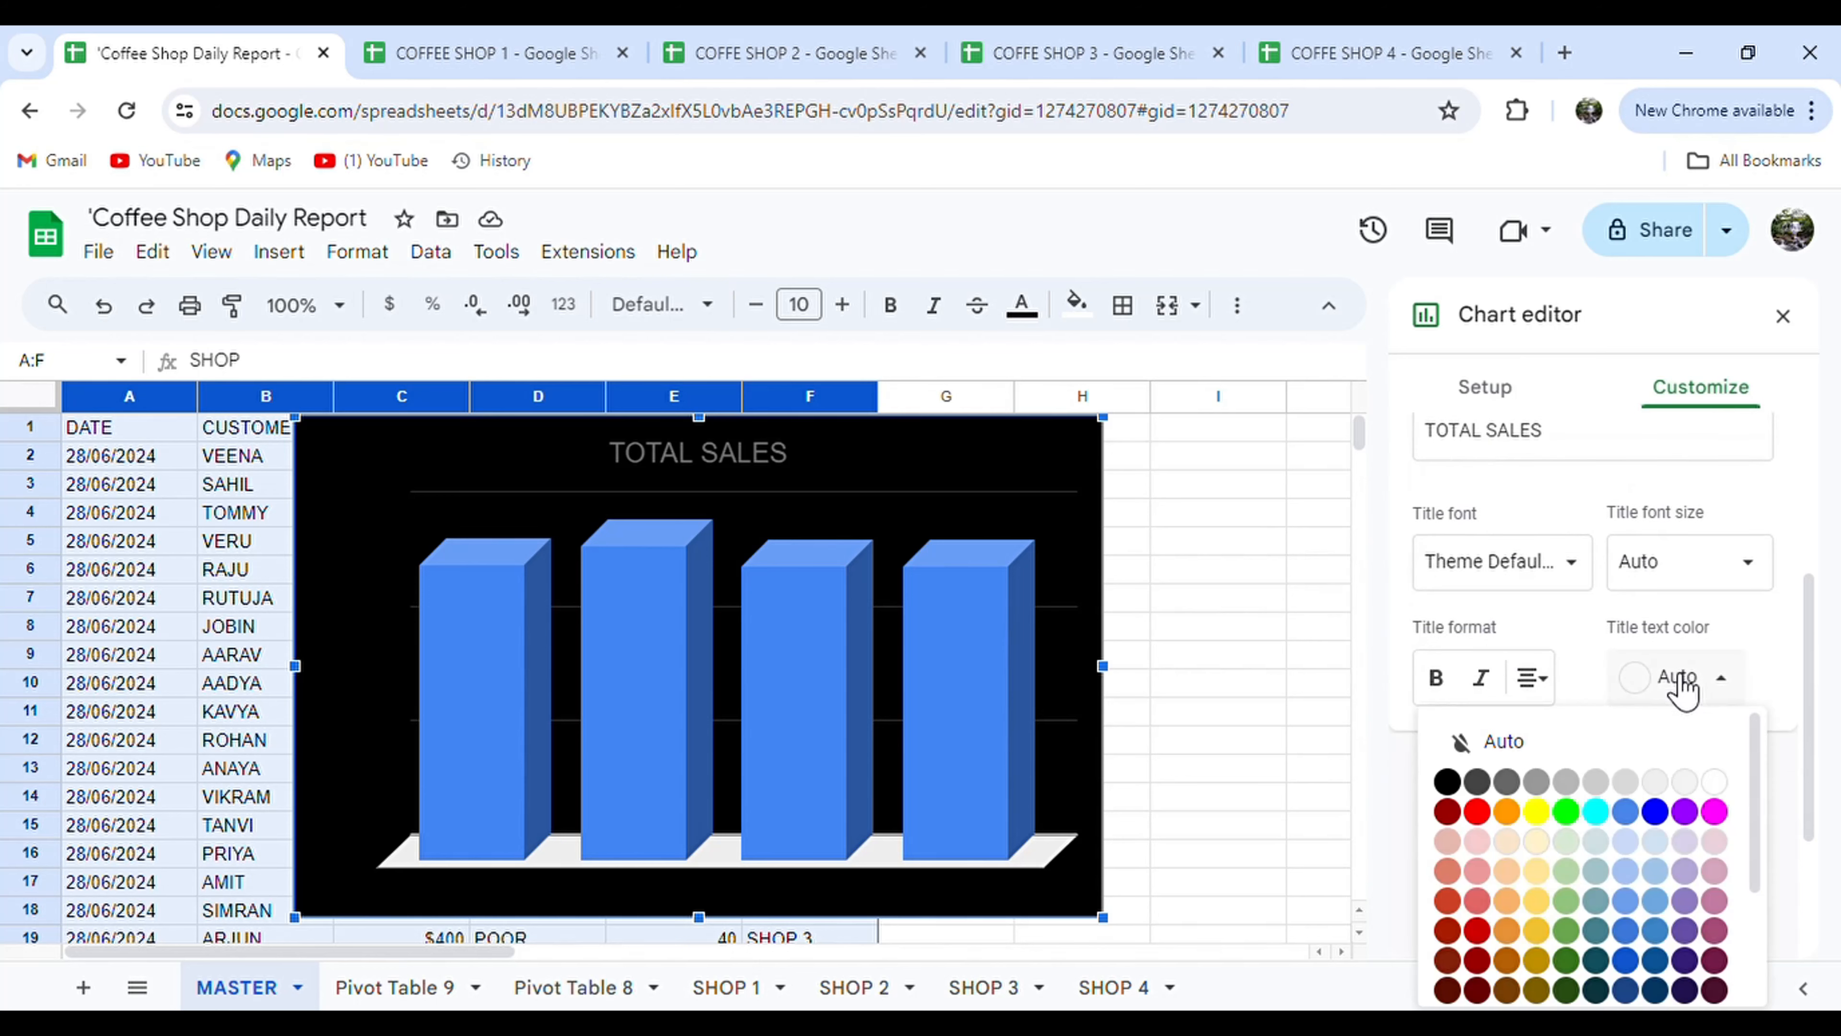
{"action": "left_click", "coordinate": [1717, 790]}
{"action": "left_click", "coordinate": [1640, 580]}
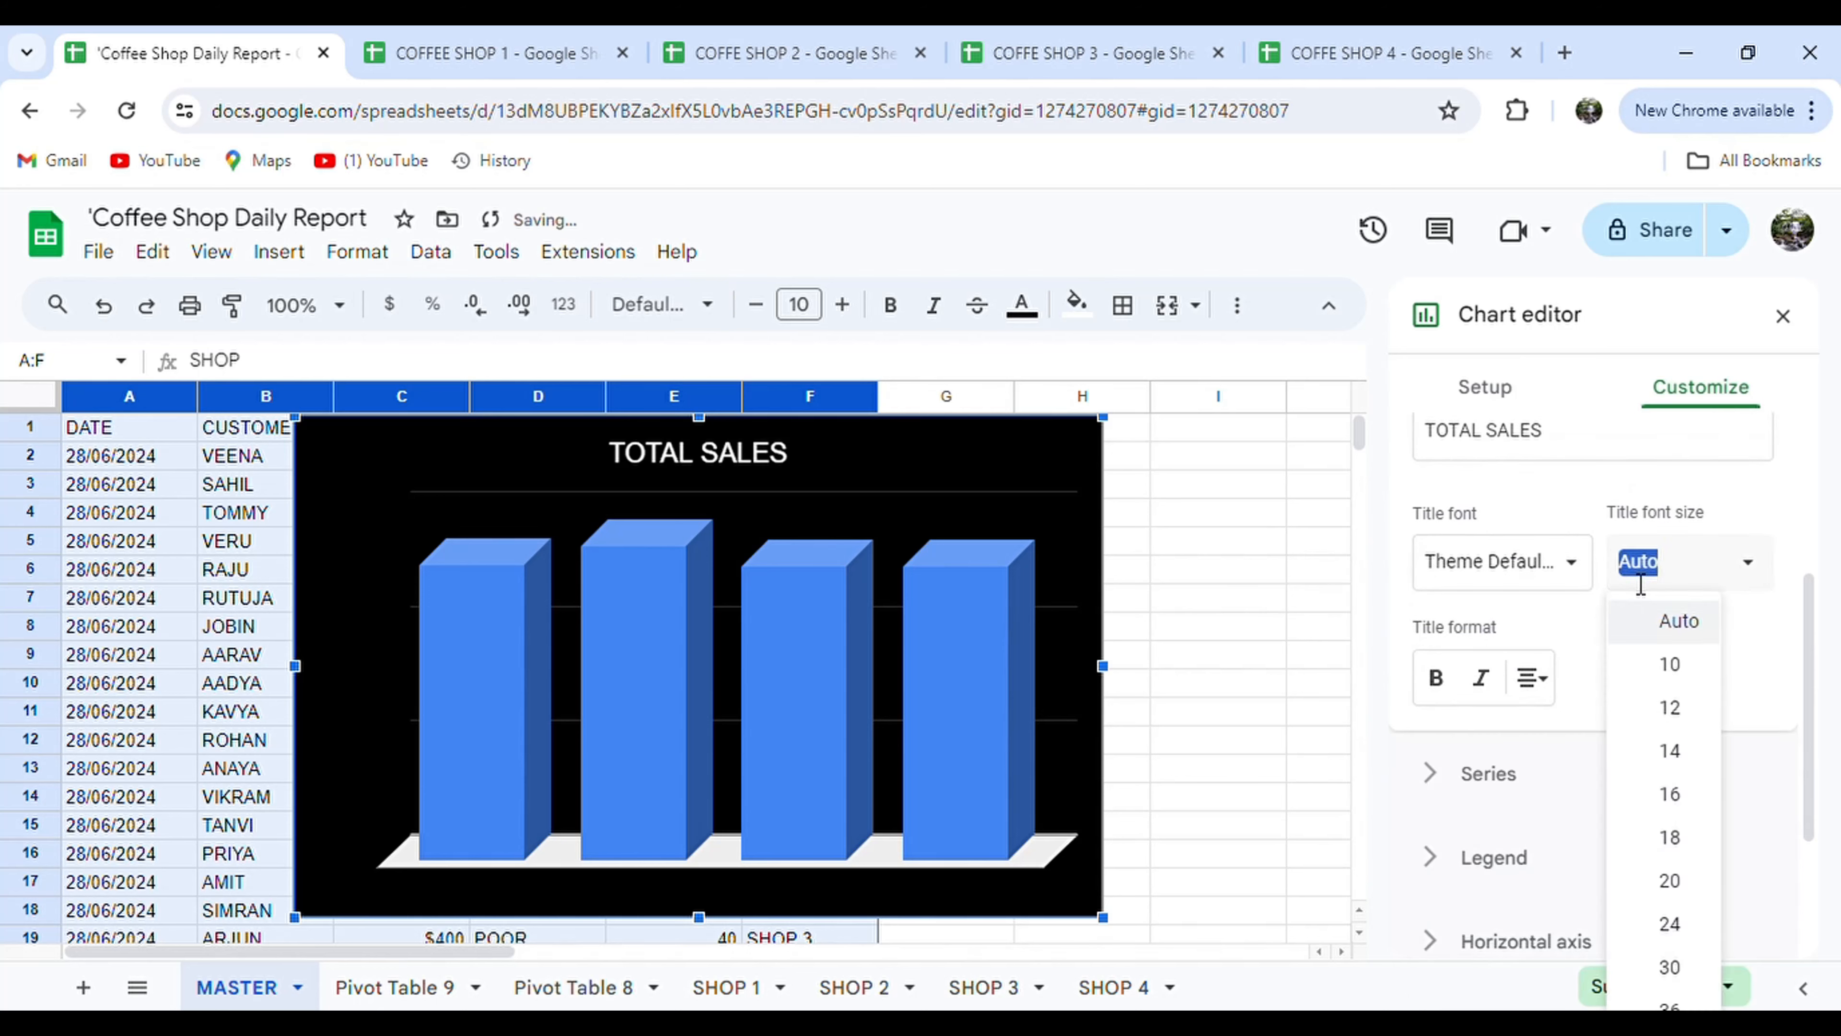
{"action": "left_click", "coordinate": [1673, 707]}
{"action": "scroll", "coordinate": [1620, 522], "scroll_direction": "down", "scroll_amount": 2}
{"action": "scroll", "coordinate": [1615, 513], "scroll_direction": "up", "scroll_amount": 3}
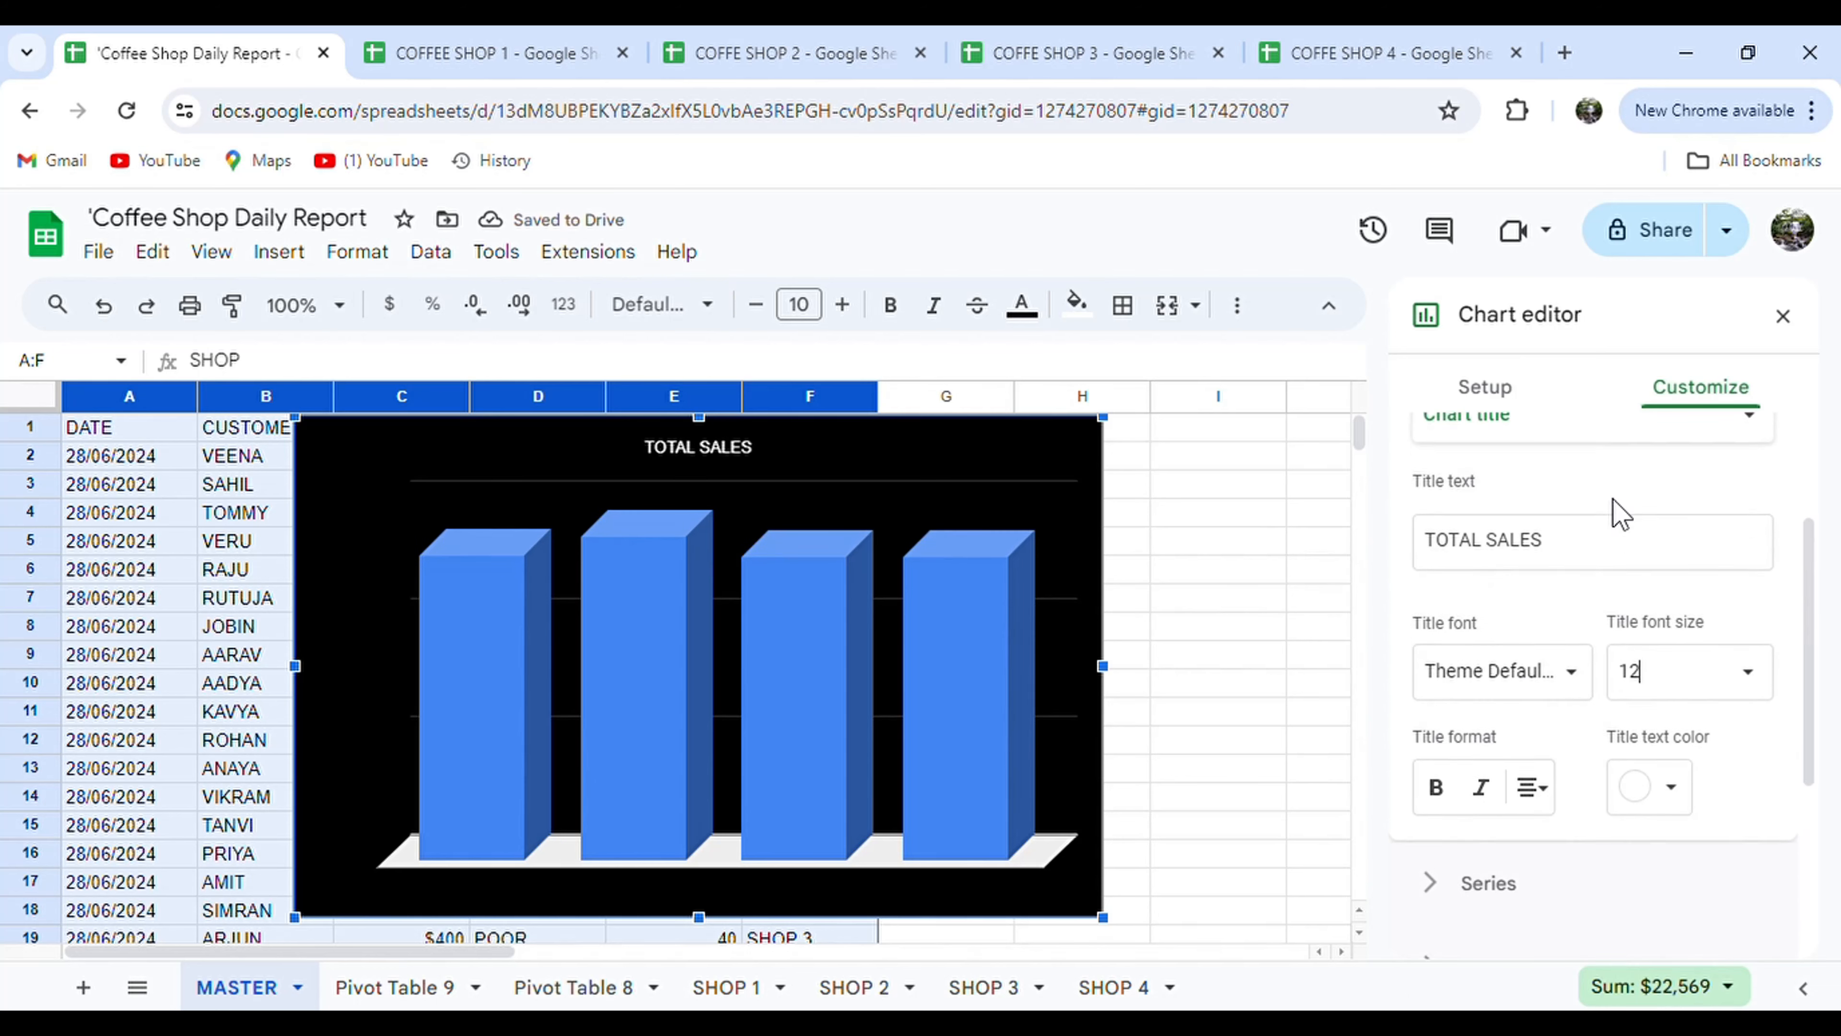
{"action": "scroll", "coordinate": [1615, 514], "scroll_direction": "down", "scroll_amount": 4}
{"action": "left_click", "coordinate": [1553, 559]}
Show value labels on the bars, testing and removing error bars along the way.
{"action": "scroll", "coordinate": [1637, 645], "scroll_direction": "down", "scroll_amount": 3}
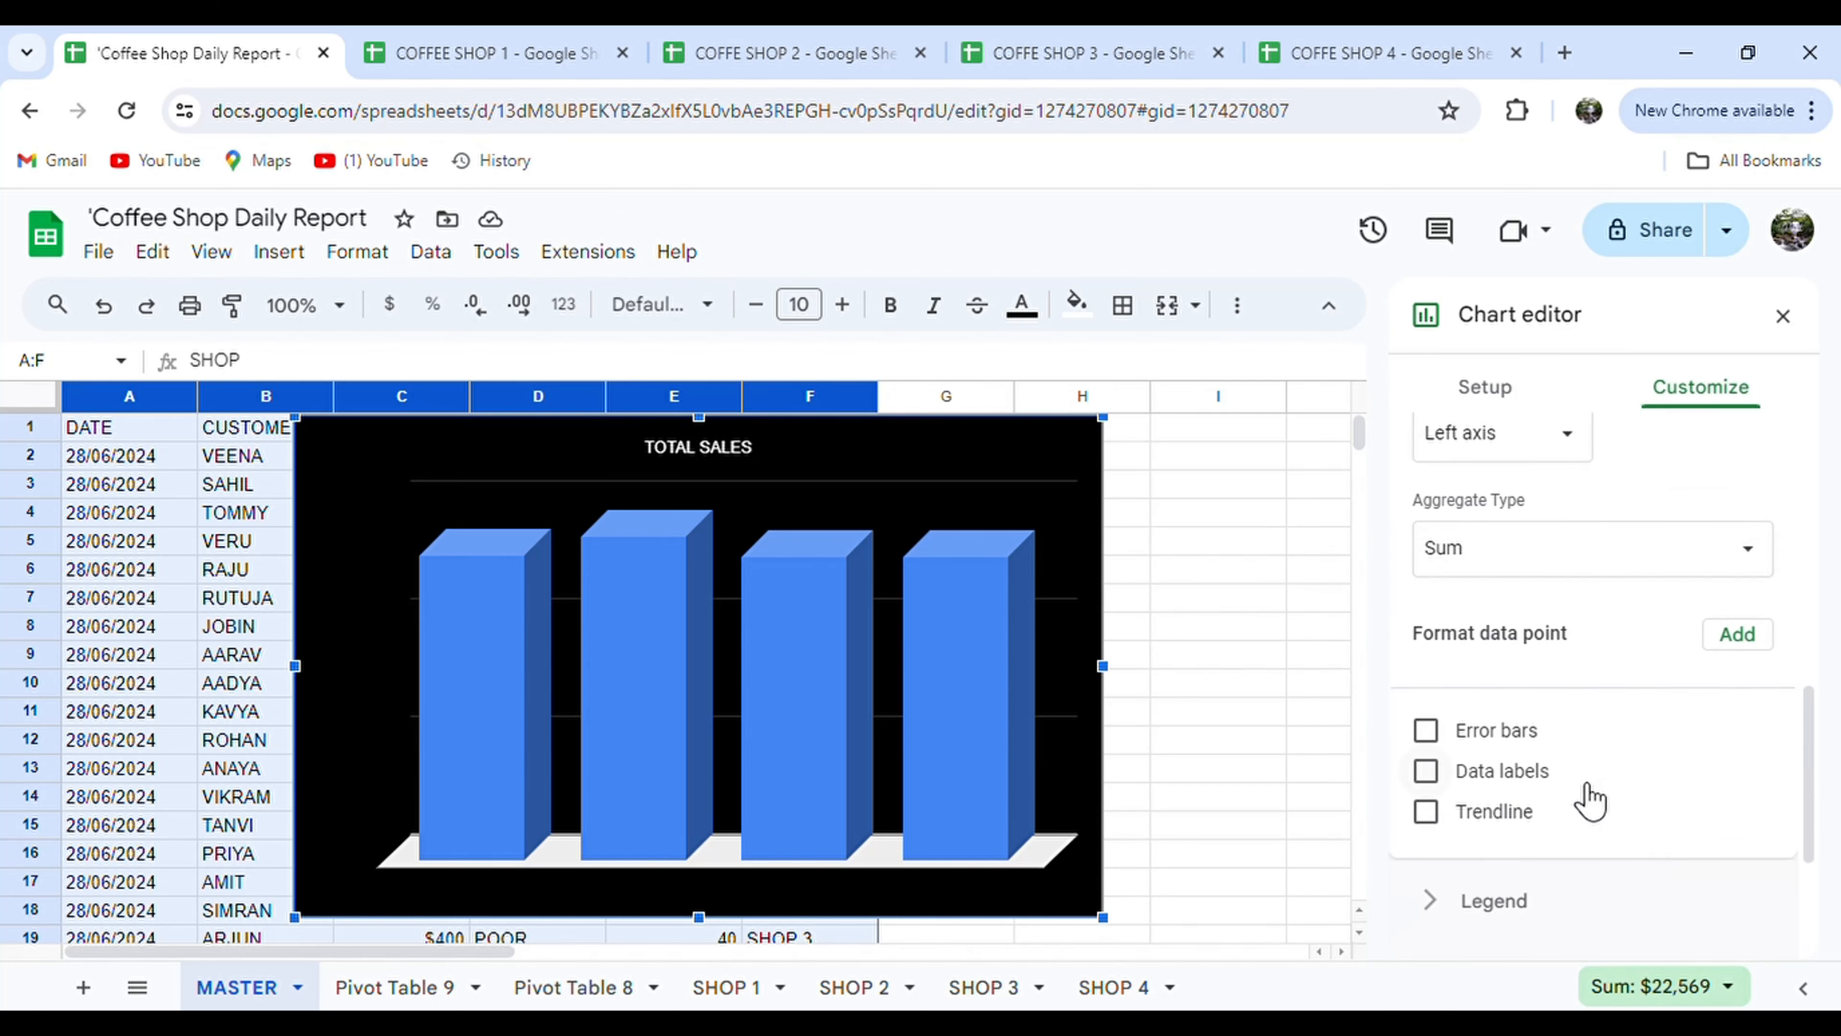
{"action": "left_click", "coordinate": [1426, 772]}
{"action": "left_click", "coordinate": [1426, 730]}
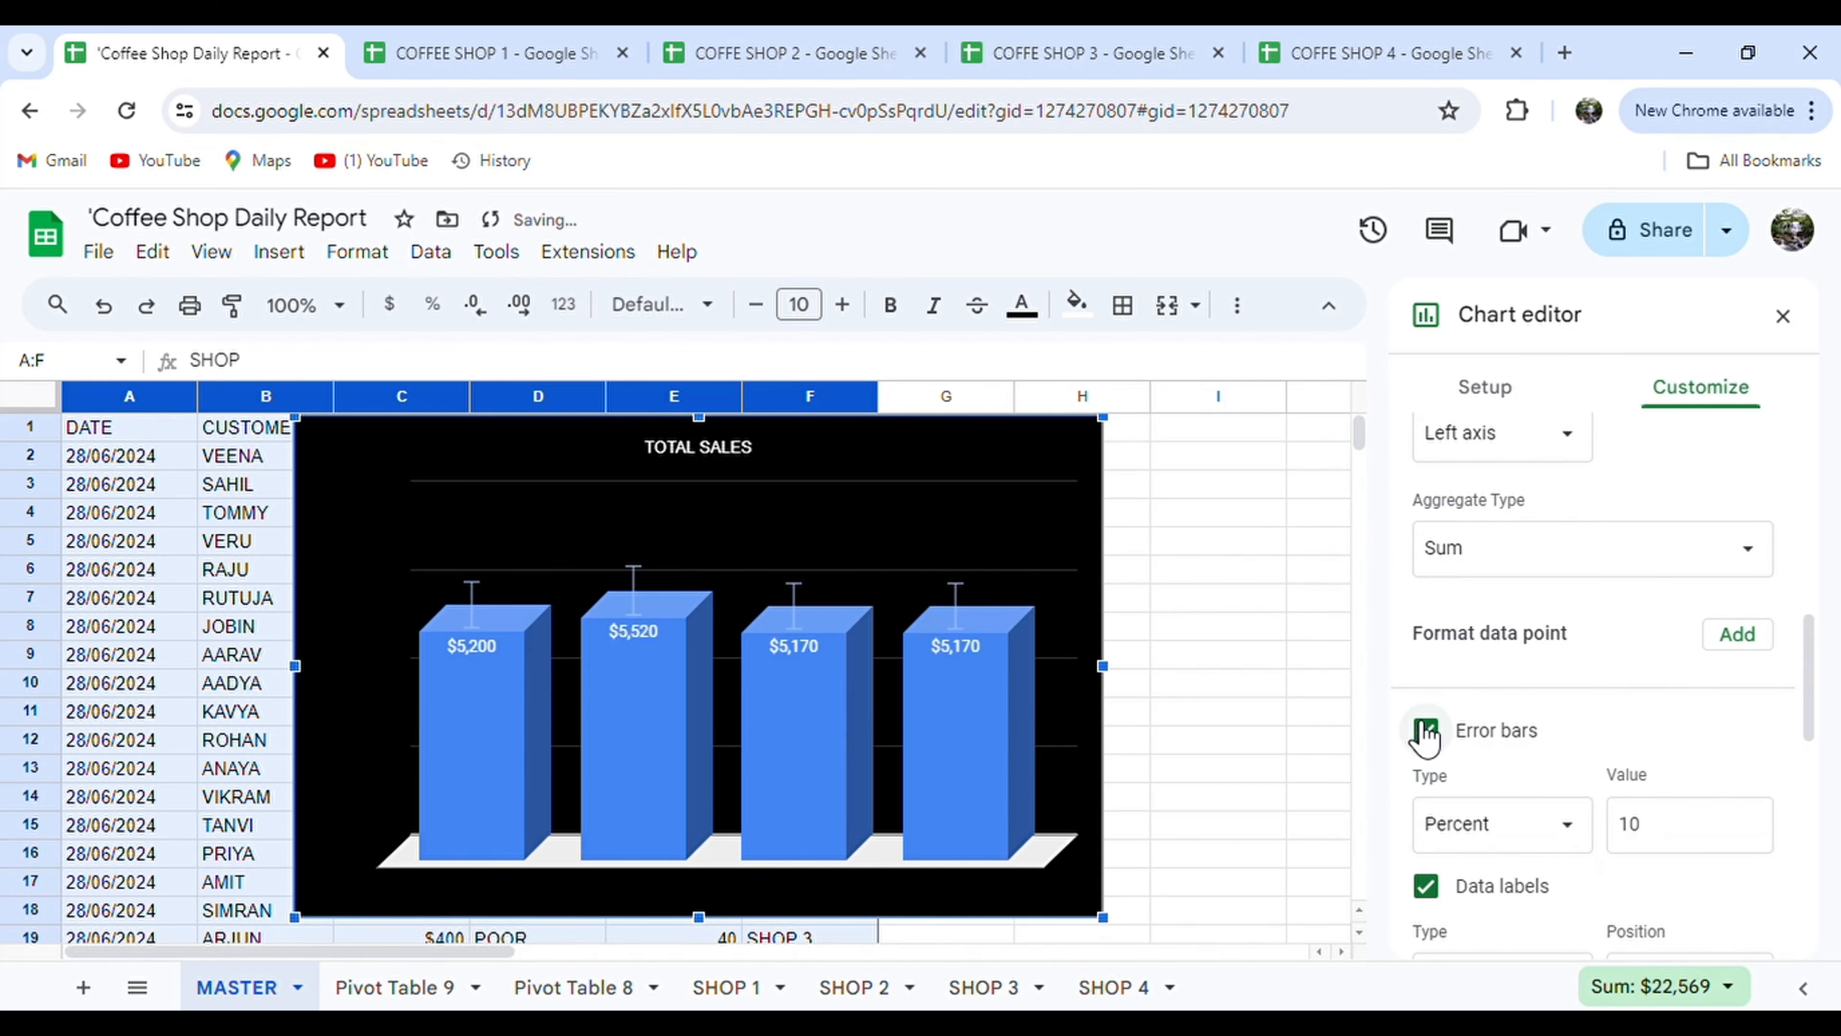
{"action": "left_click", "coordinate": [1426, 730]}
{"action": "scroll", "coordinate": [1526, 843], "scroll_direction": "down", "scroll_amount": 1}
{"action": "left_click", "coordinate": [1533, 845]}
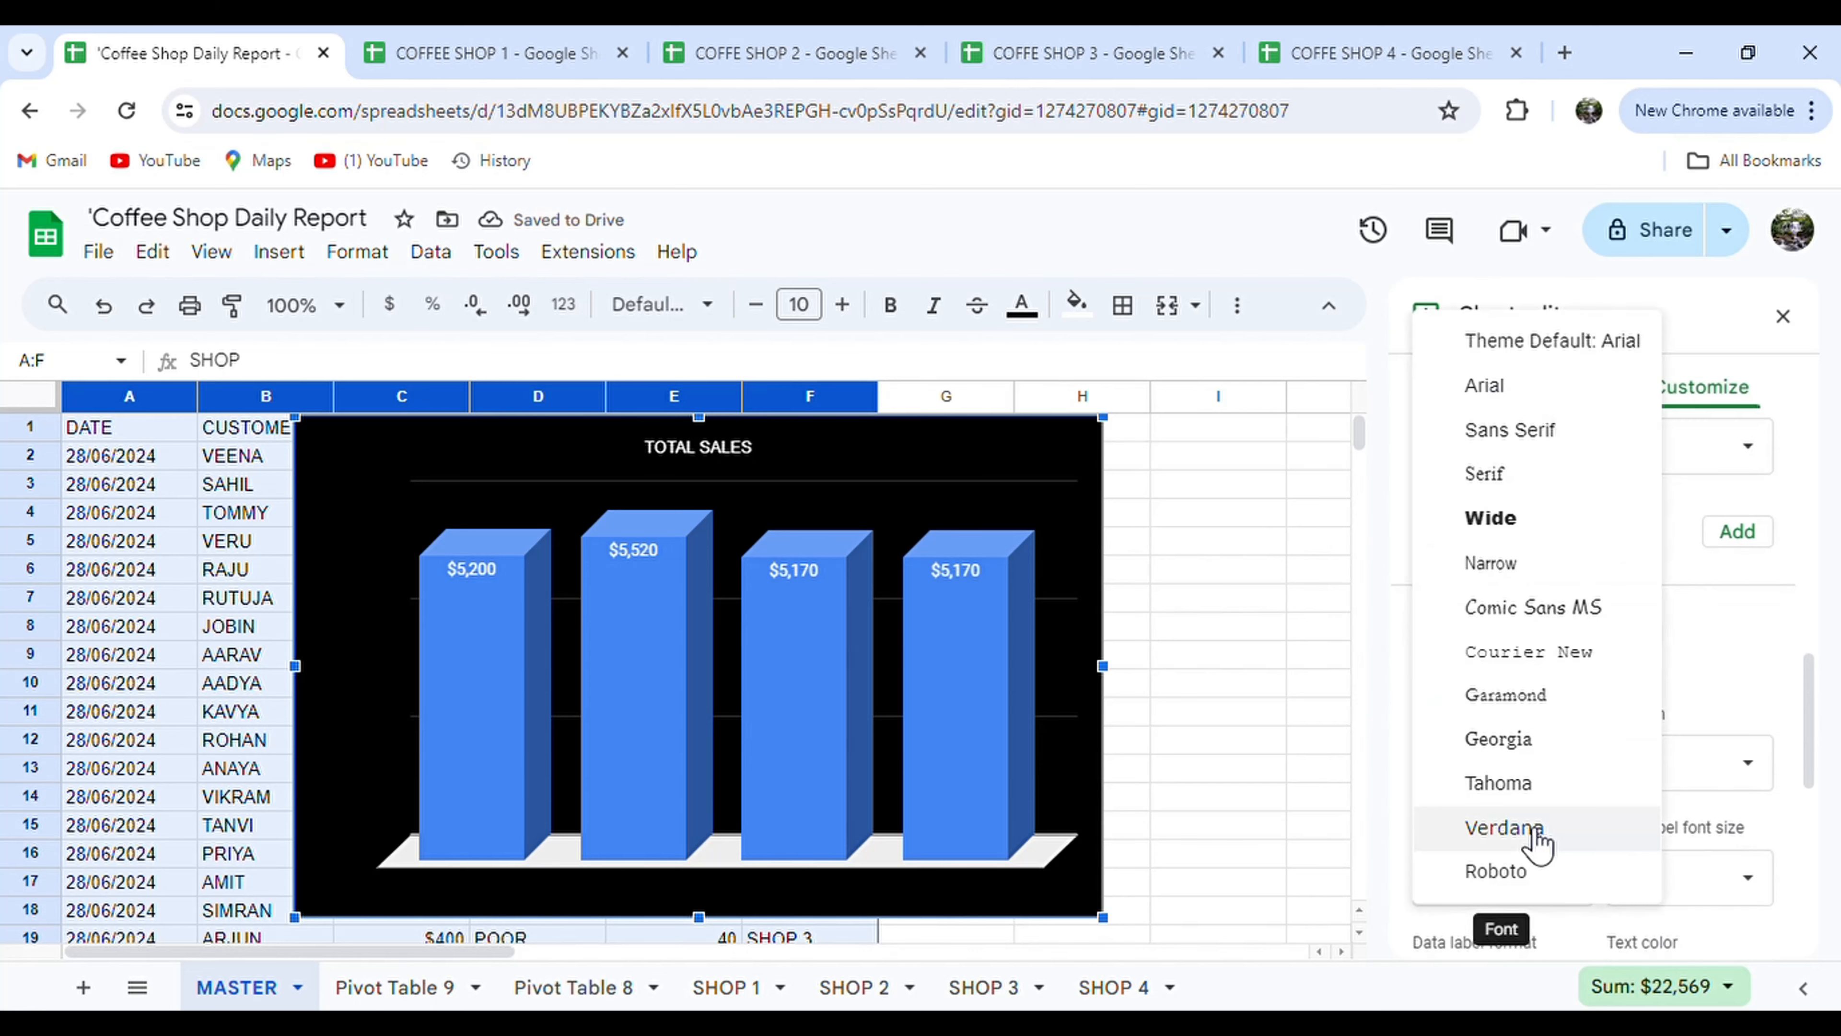
{"action": "left_click", "coordinate": [1747, 684]}
{"action": "scroll", "coordinate": [1746, 683], "scroll_direction": "down", "scroll_amount": 1}
{"action": "left_click", "coordinate": [1462, 562]}
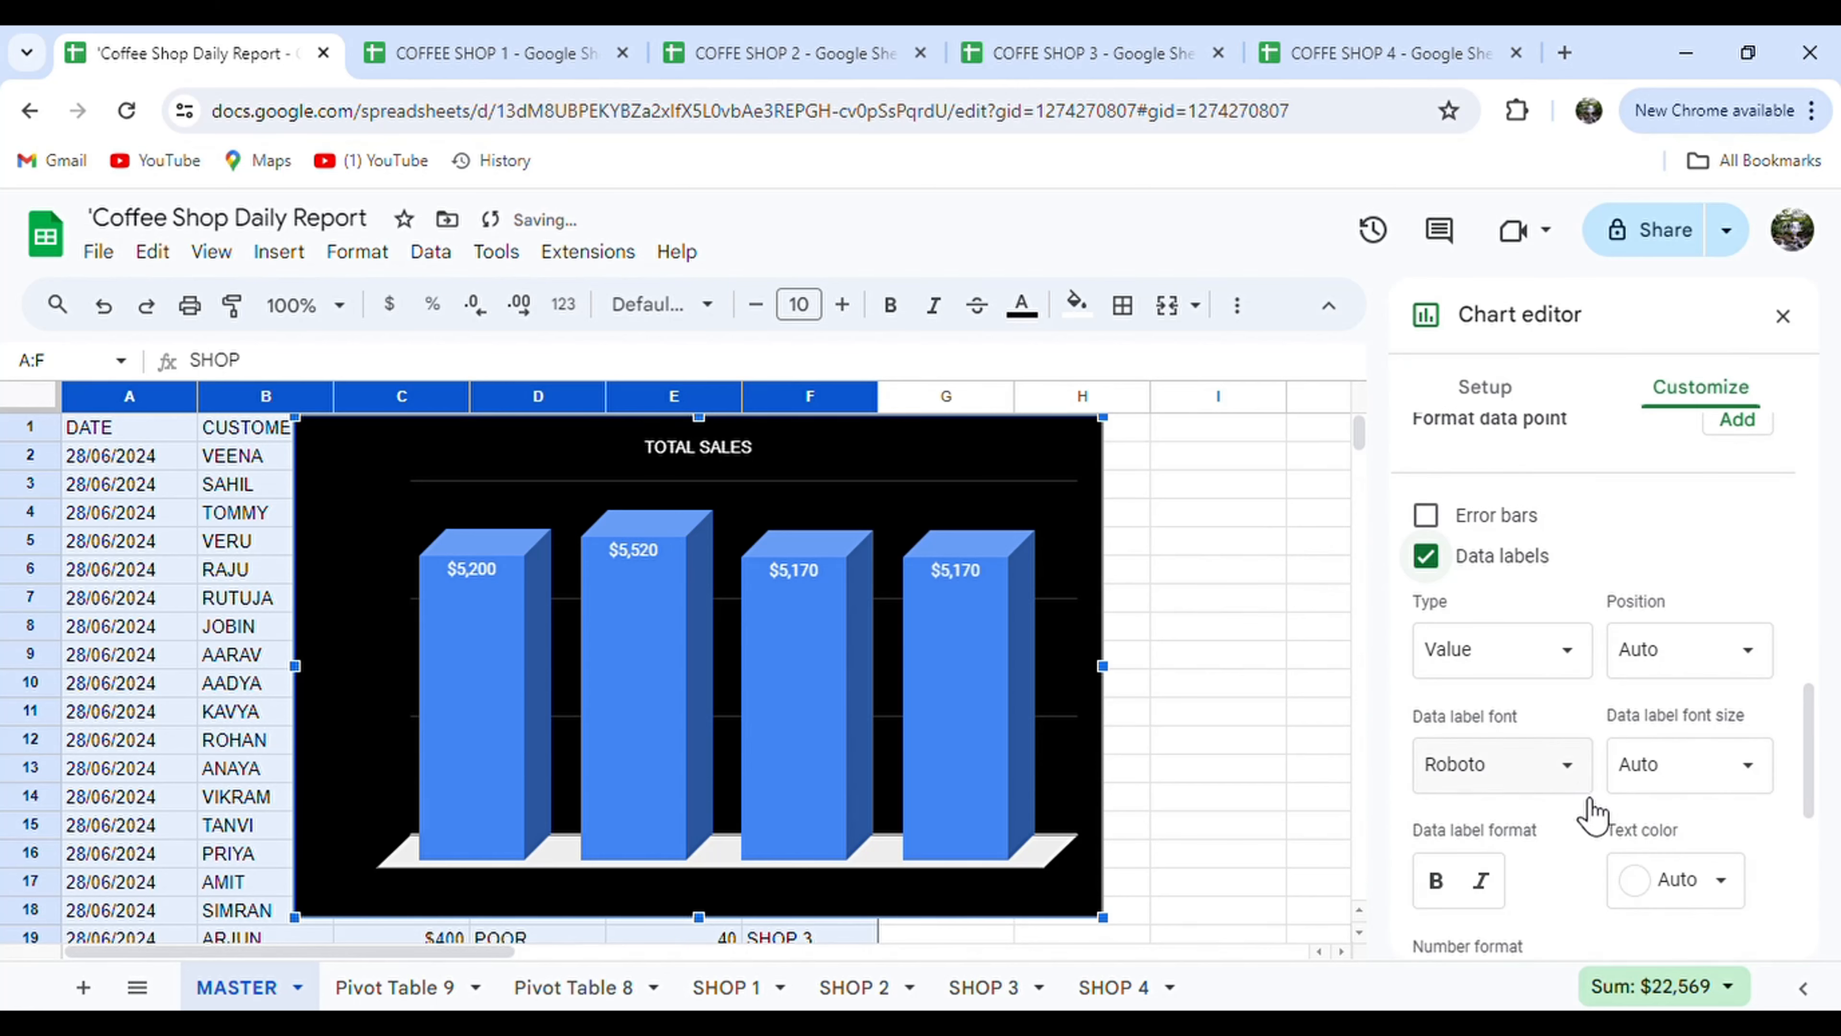
{"action": "scroll", "coordinate": [1588, 811], "scroll_direction": "down", "scroll_amount": 3}
{"action": "scroll", "coordinate": [1584, 840], "scroll_direction": "down", "scroll_amount": 2}
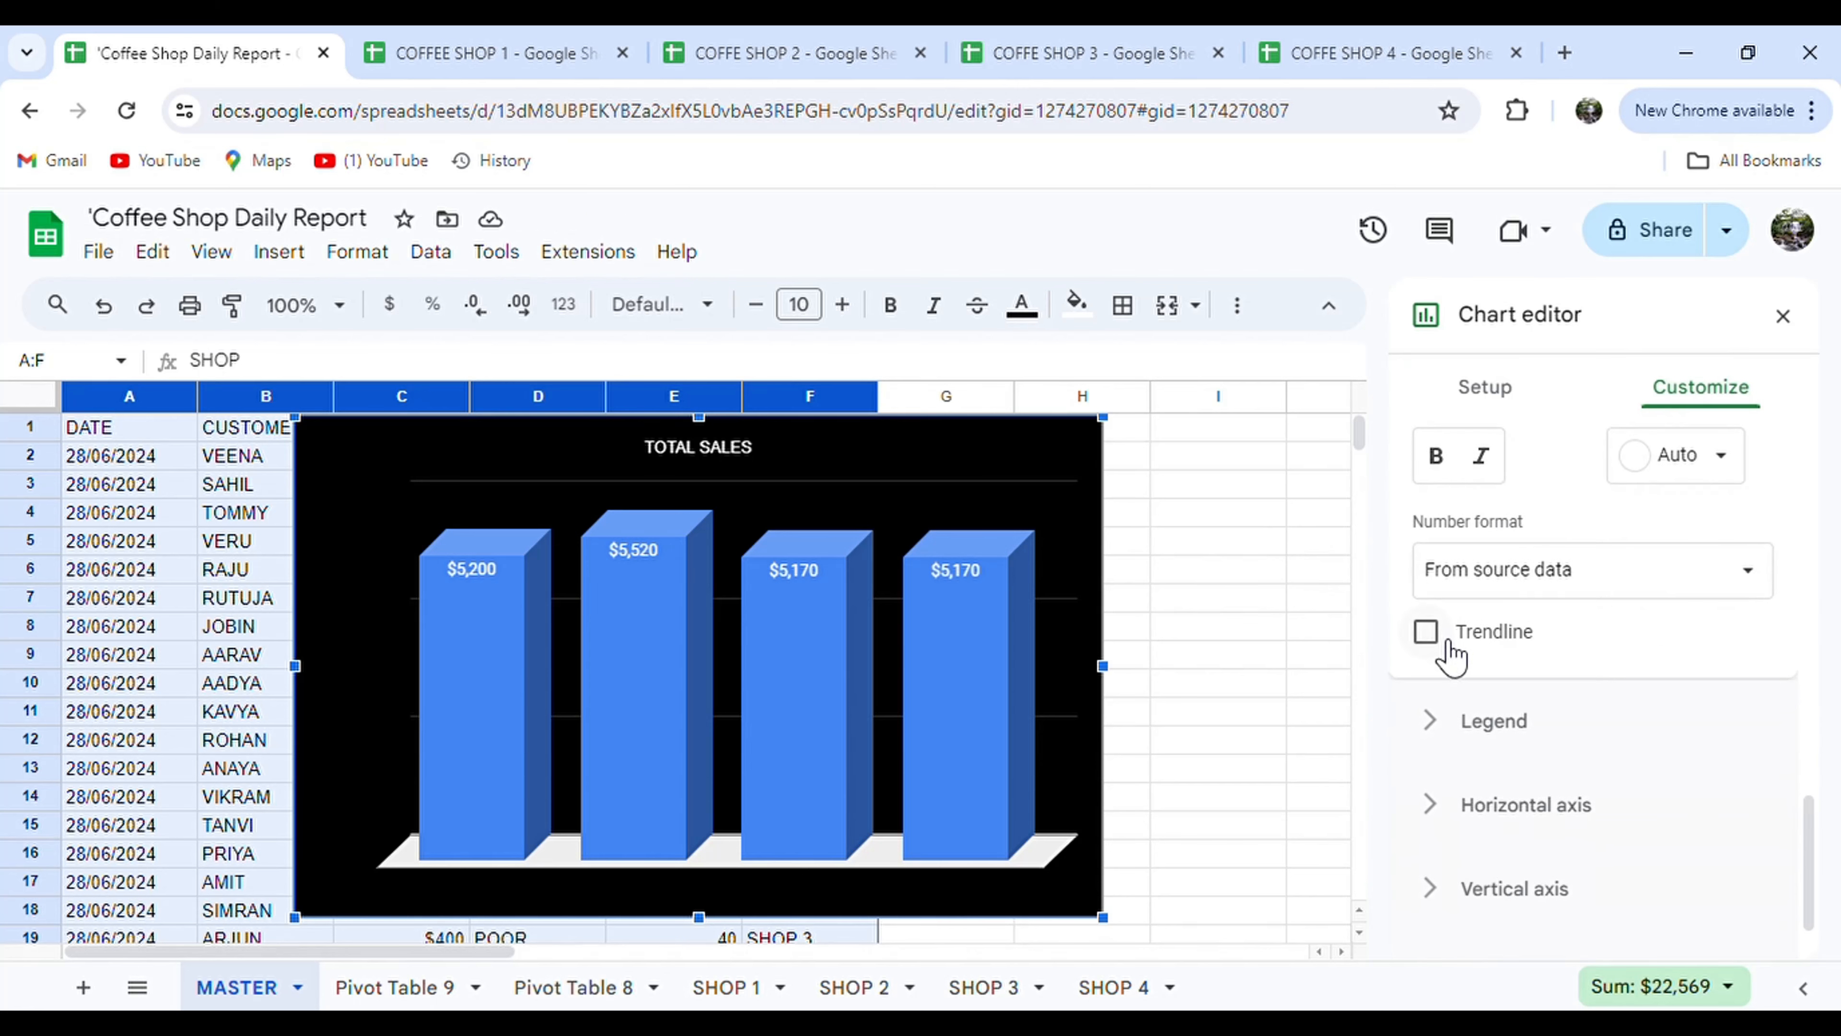
Try a trendline on the sales chart and remove it, then review legend and axis options.
{"action": "left_click", "coordinate": [1426, 631]}
{"action": "left_click", "coordinate": [1446, 639]}
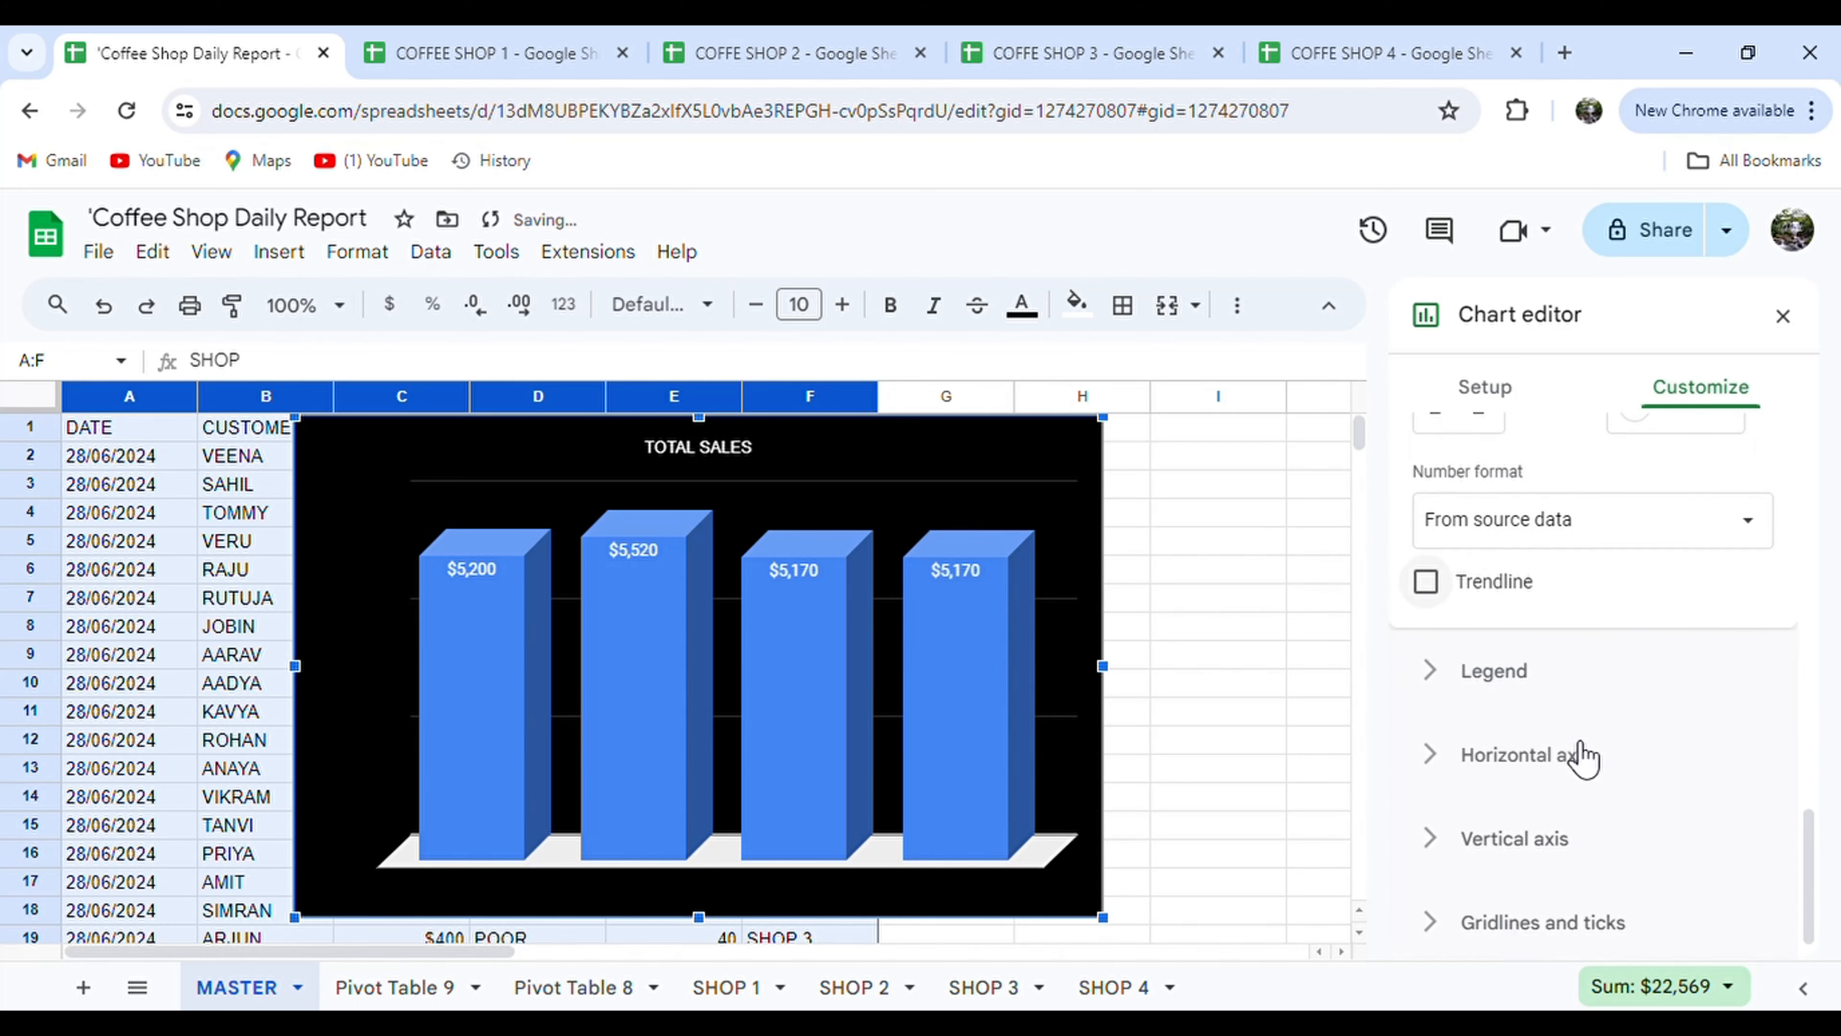
{"action": "left_click", "coordinate": [1521, 670]}
{"action": "scroll", "coordinate": [1590, 745], "scroll_direction": "down", "scroll_amount": 2}
{"action": "scroll", "coordinate": [1588, 740], "scroll_direction": "up", "scroll_amount": 1}
{"action": "scroll", "coordinate": [1588, 742], "scroll_direction": "down", "scroll_amount": 2}
{"action": "left_click", "coordinate": [1580, 740]}
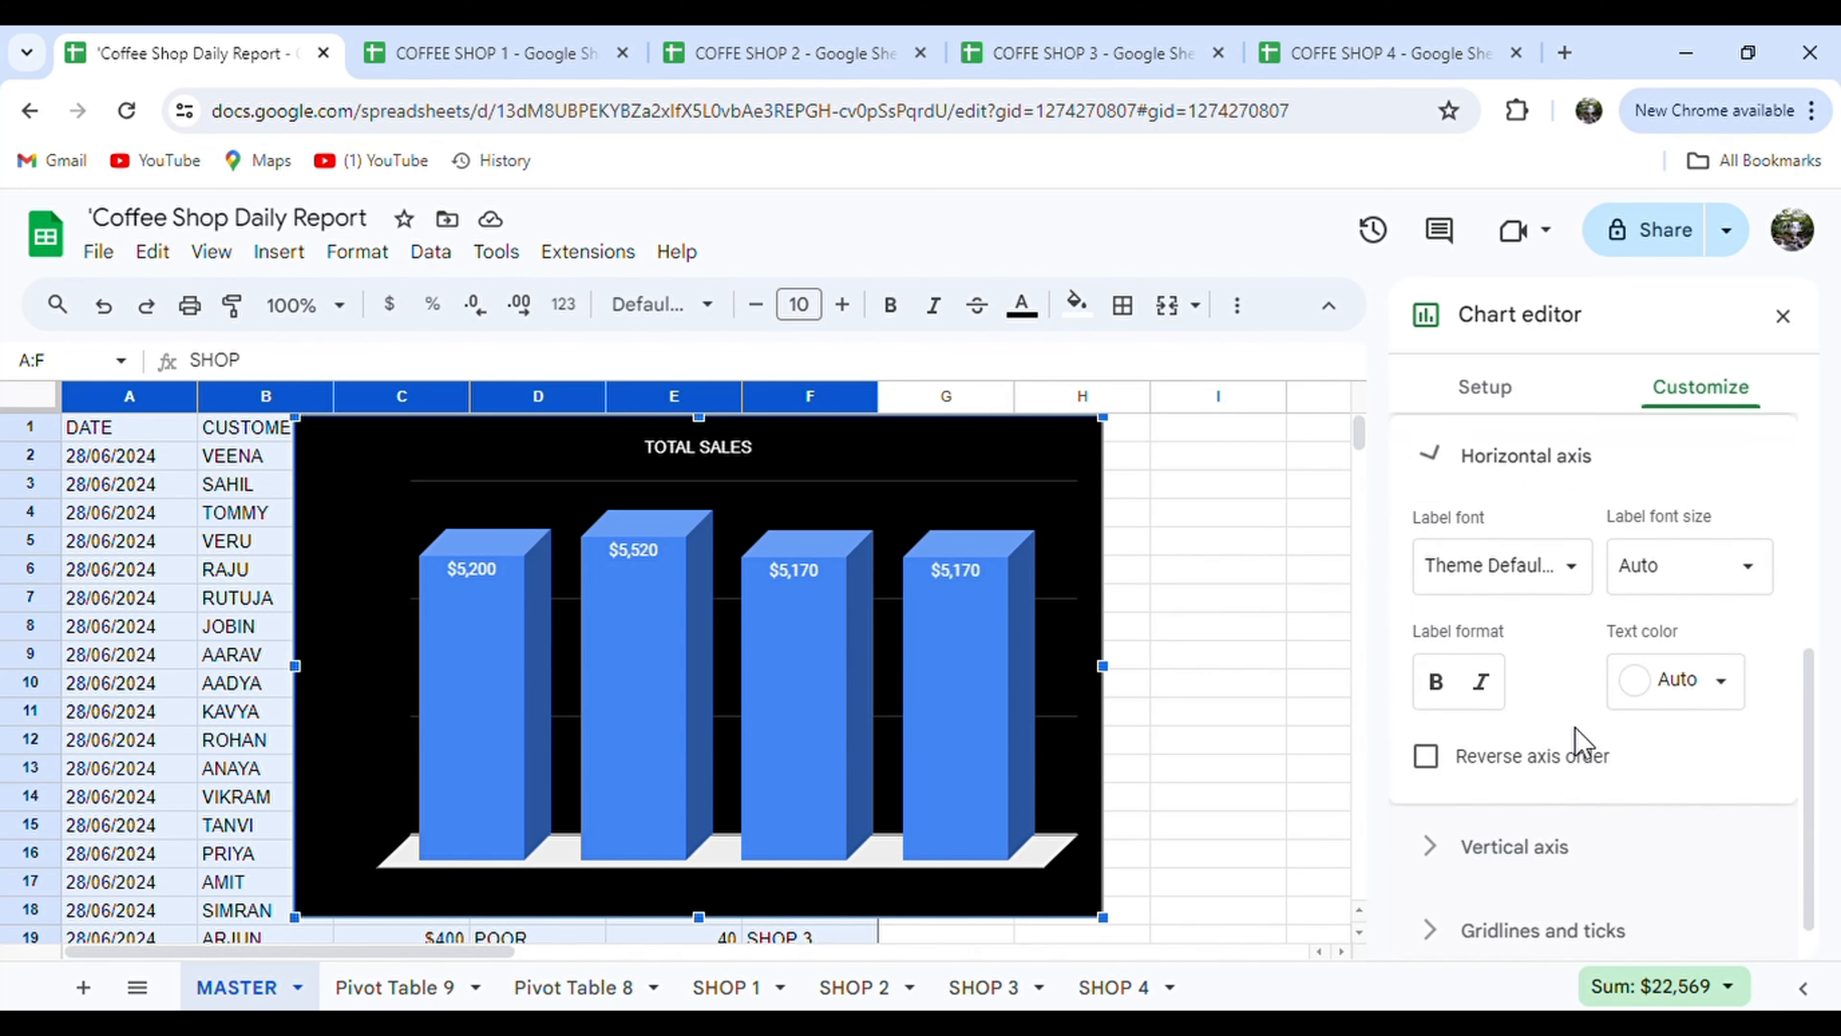
{"action": "scroll", "coordinate": [1580, 744], "scroll_direction": "down", "scroll_amount": 2}
{"action": "left_click", "coordinate": [1541, 810]}
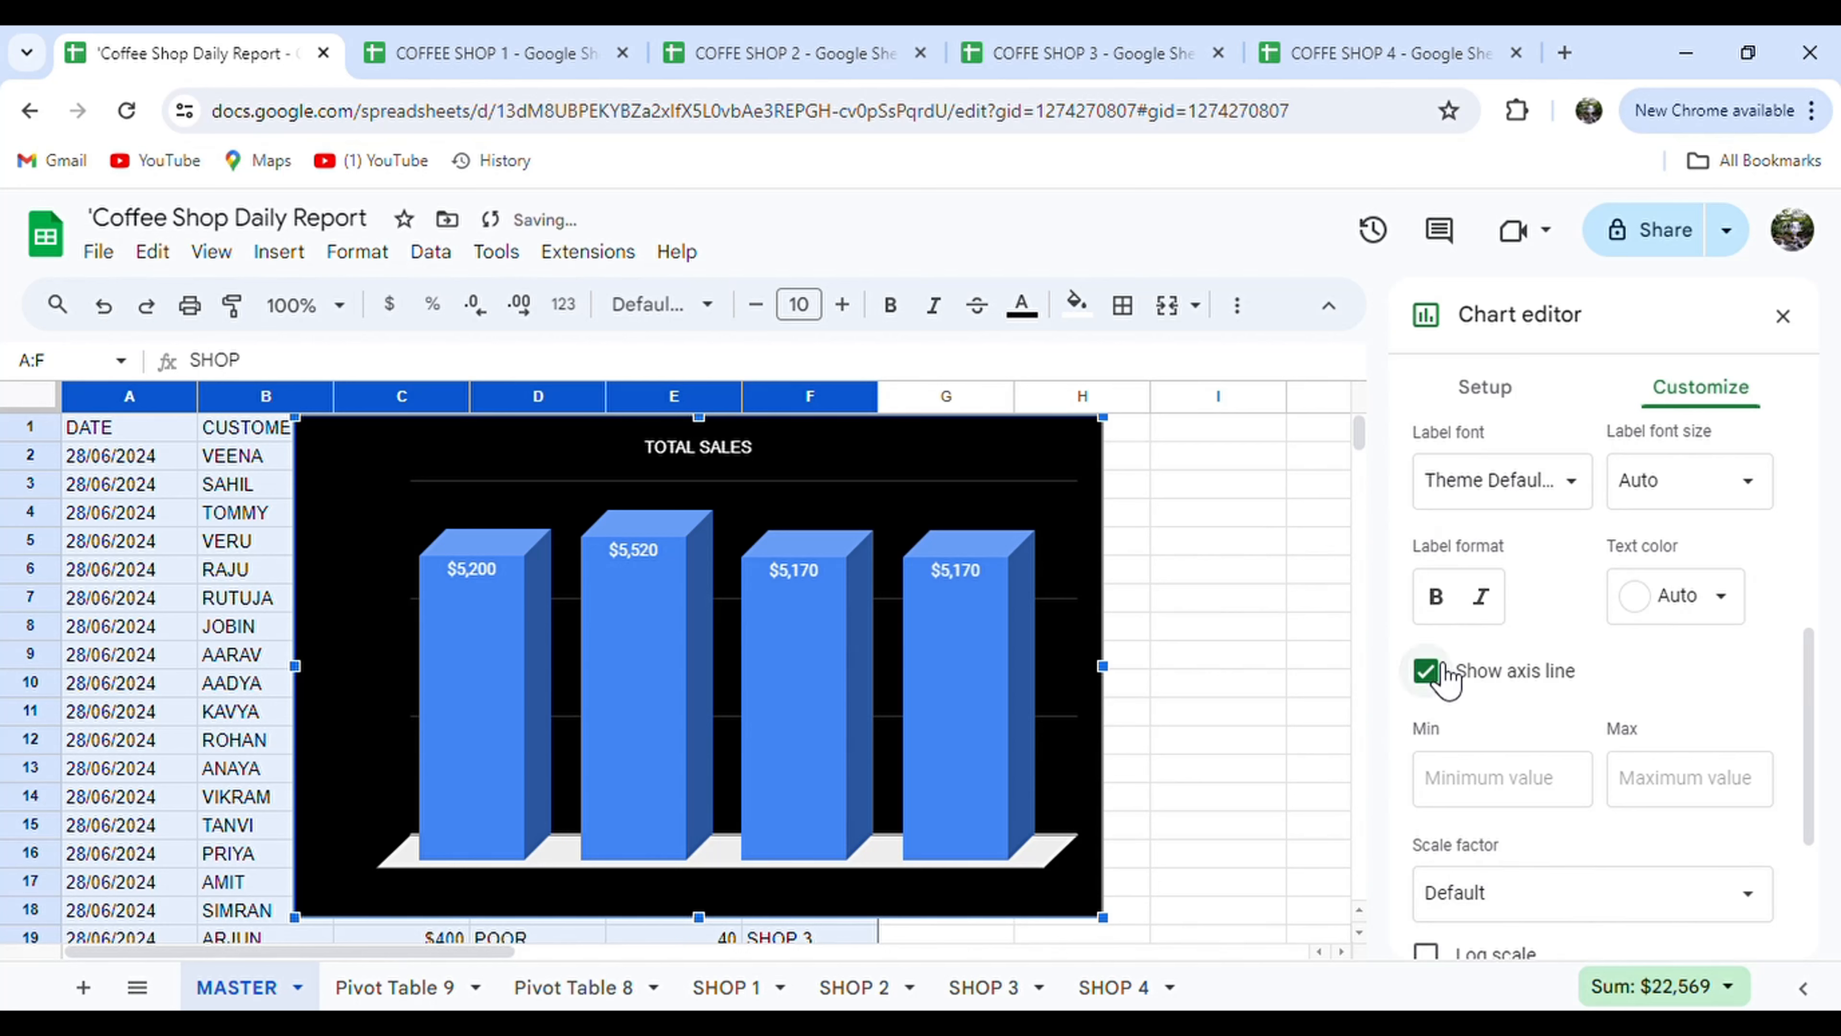
{"action": "scroll", "coordinate": [1446, 725], "scroll_direction": "down", "scroll_amount": 4}
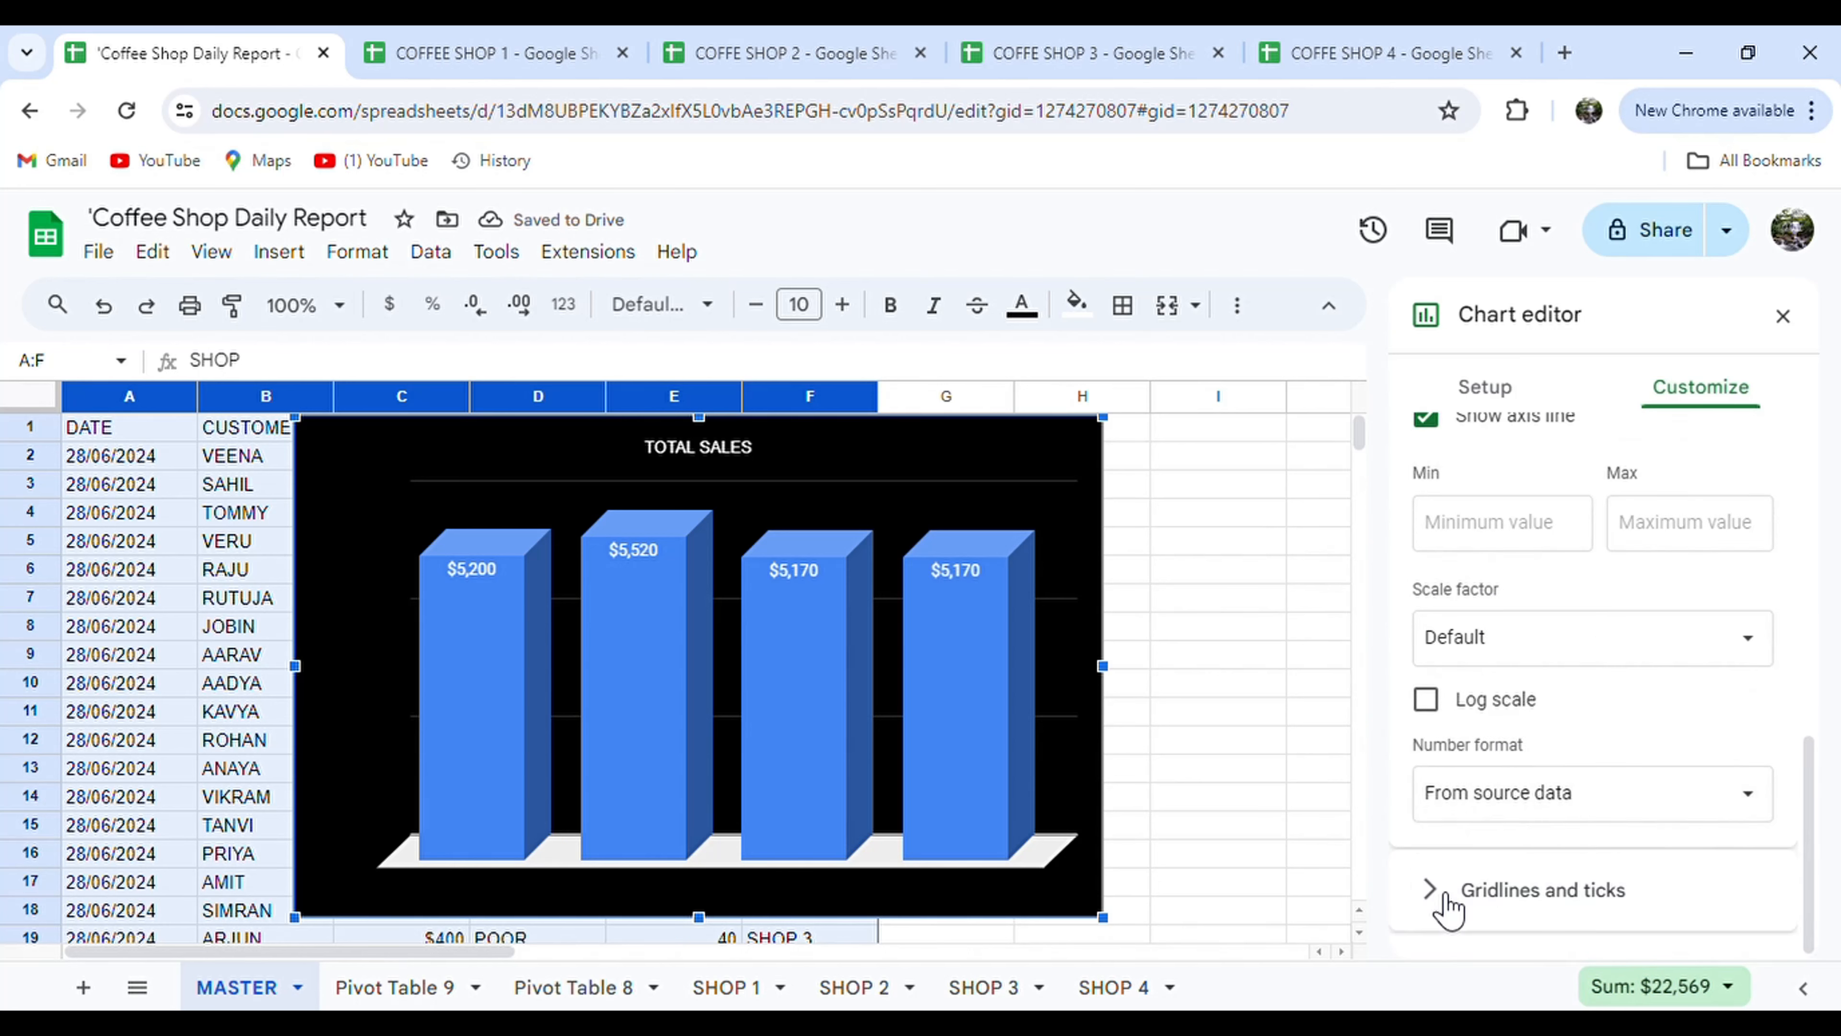
Add major axis ticks after trying minor gridlines, then close the chart editor.
{"action": "left_click", "coordinate": [1438, 887]}
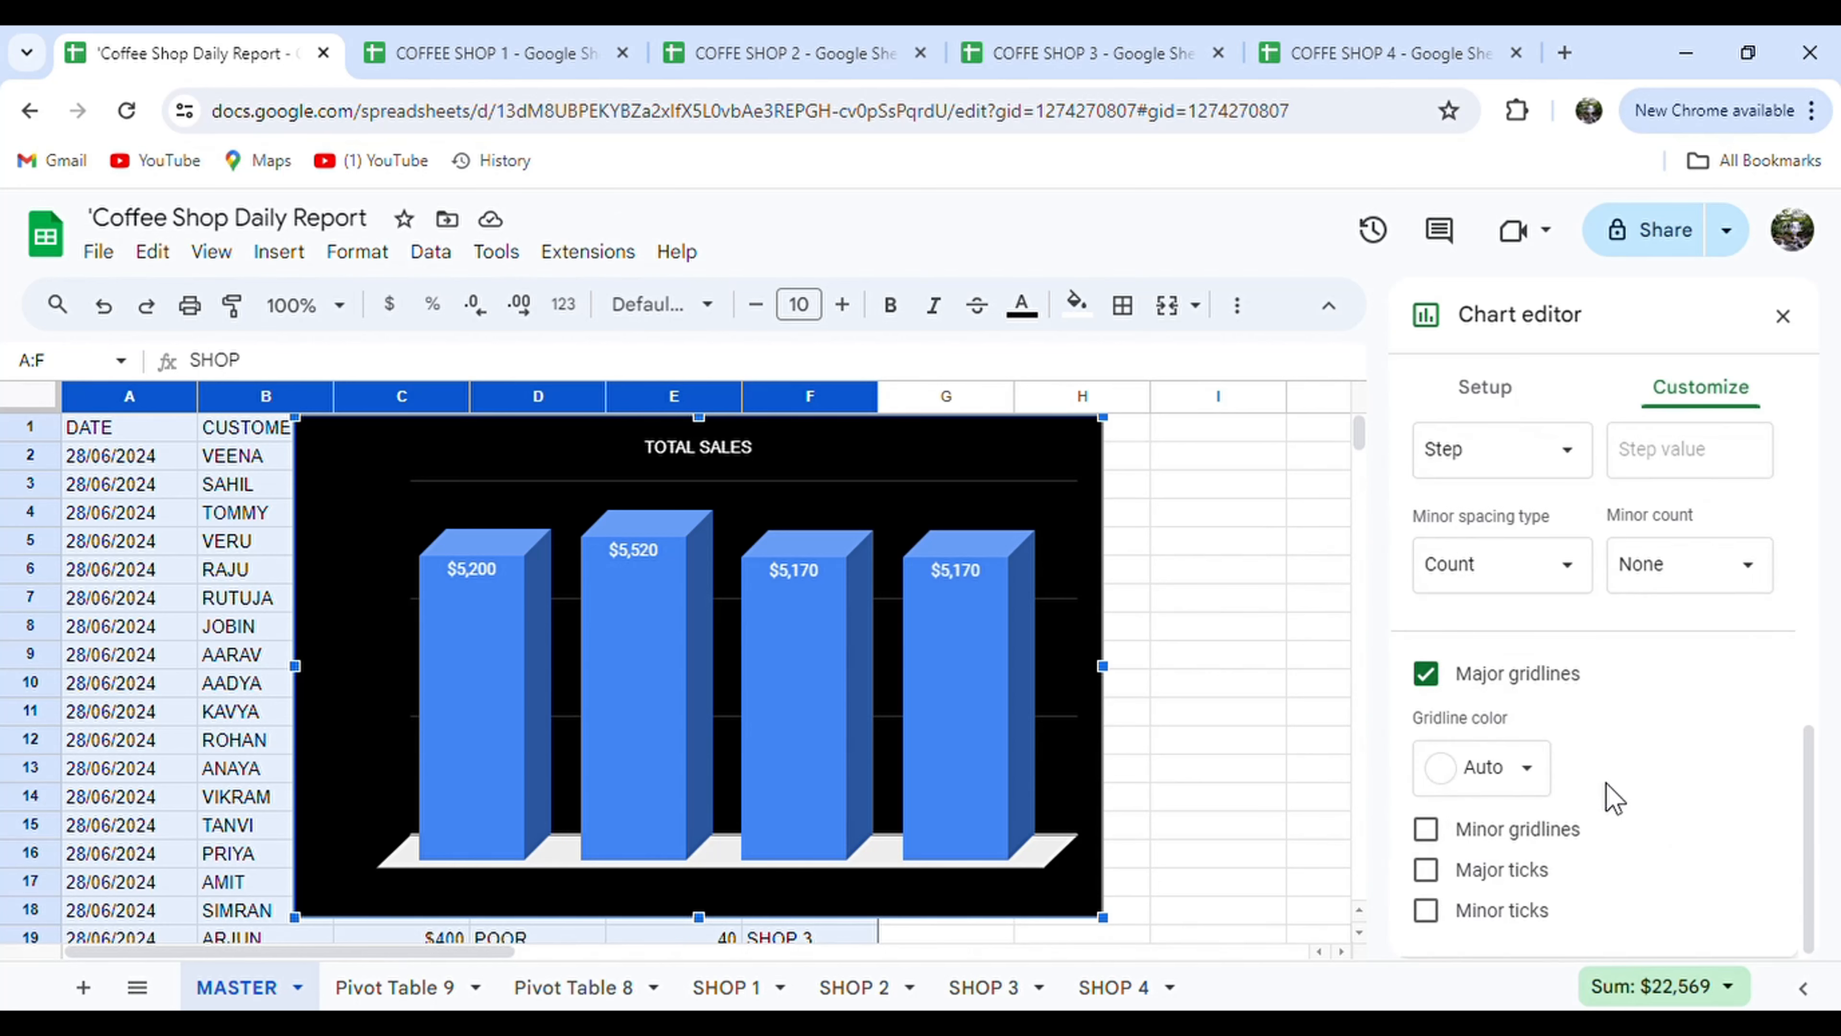
{"action": "left_click", "coordinate": [1425, 829]}
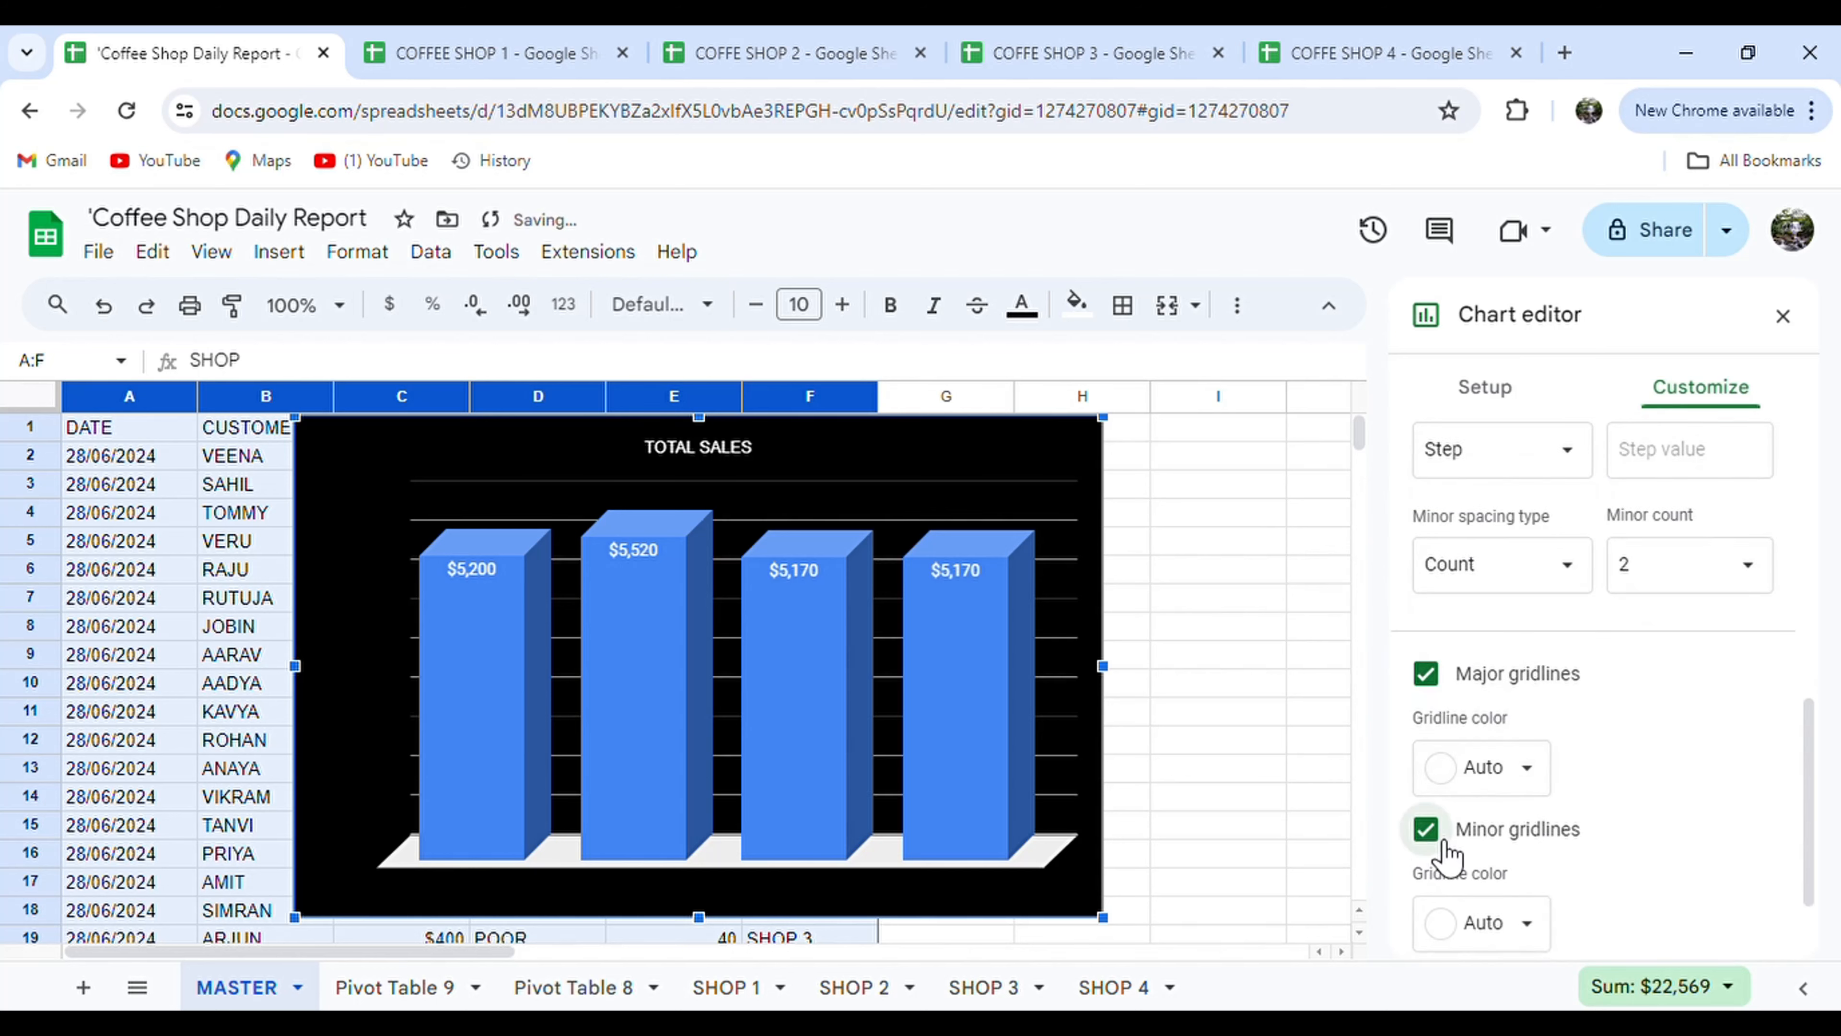
{"action": "left_click", "coordinate": [1441, 842]}
{"action": "left_click", "coordinate": [1435, 871]}
{"action": "scroll", "coordinate": [1438, 878], "scroll_direction": "down", "scroll_amount": 3}
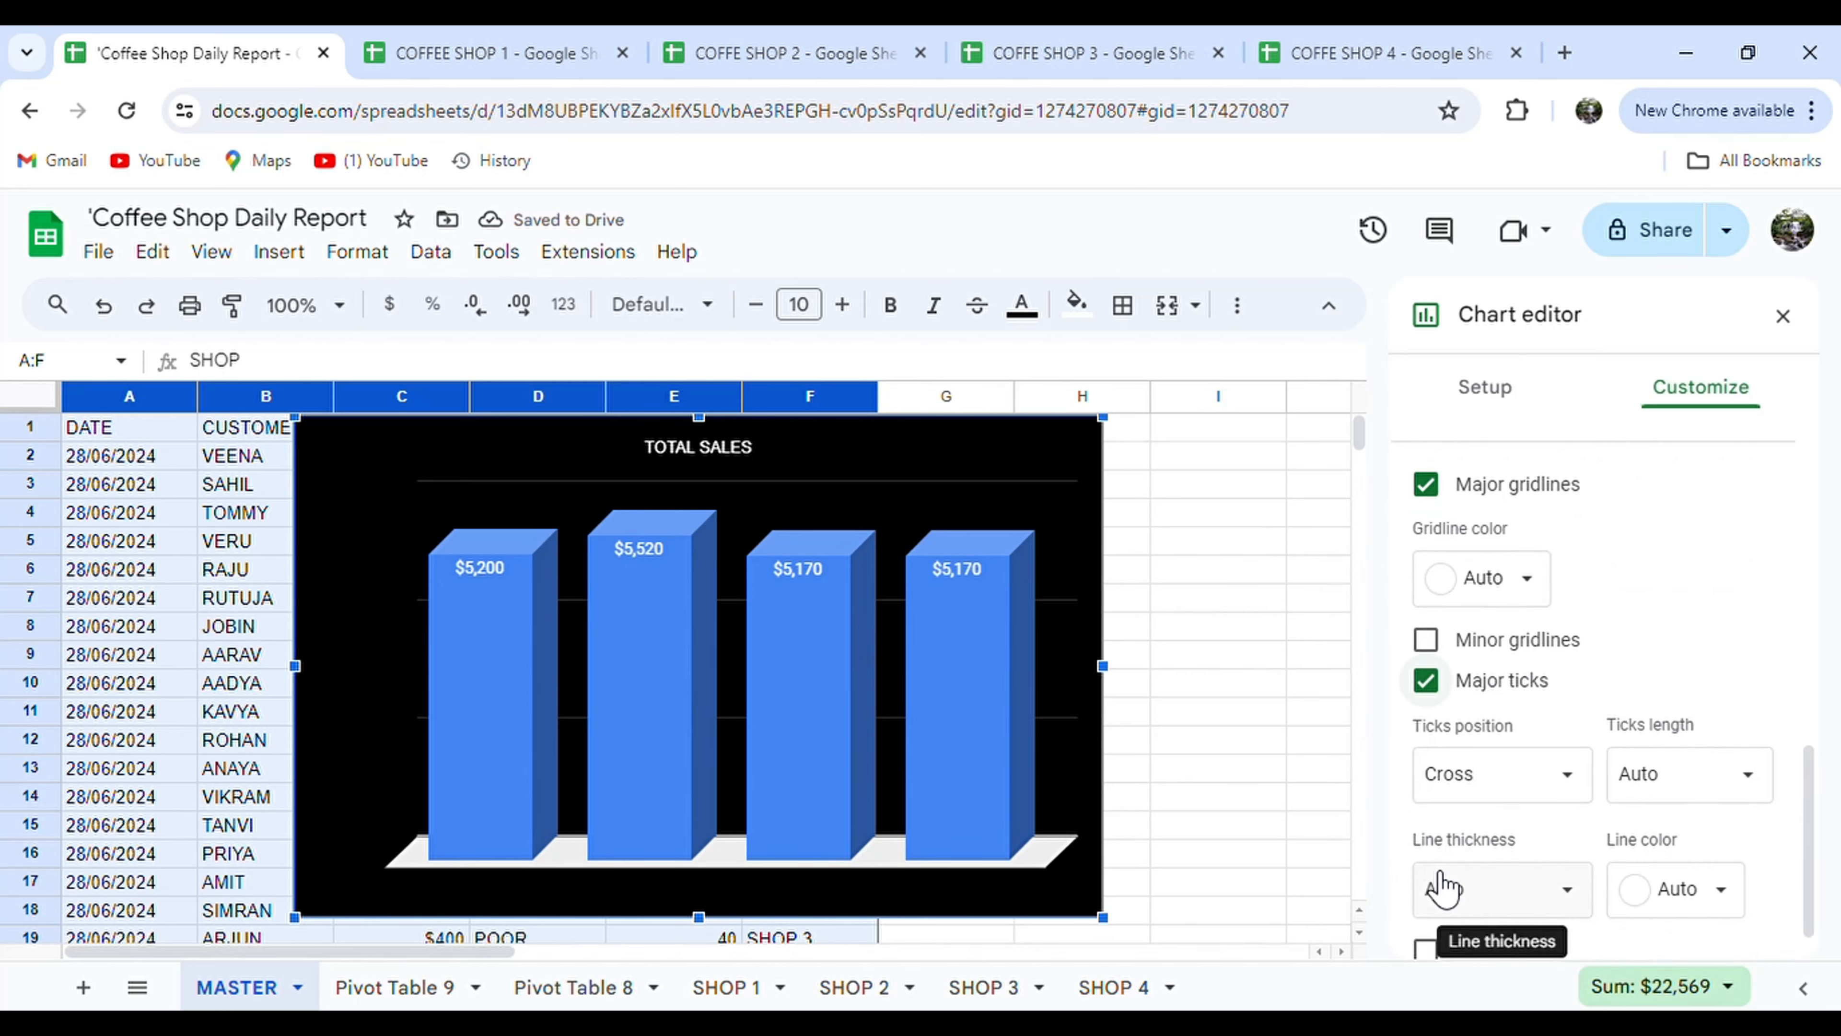
{"action": "scroll", "coordinate": [1545, 581], "scroll_direction": "up", "scroll_amount": 5}
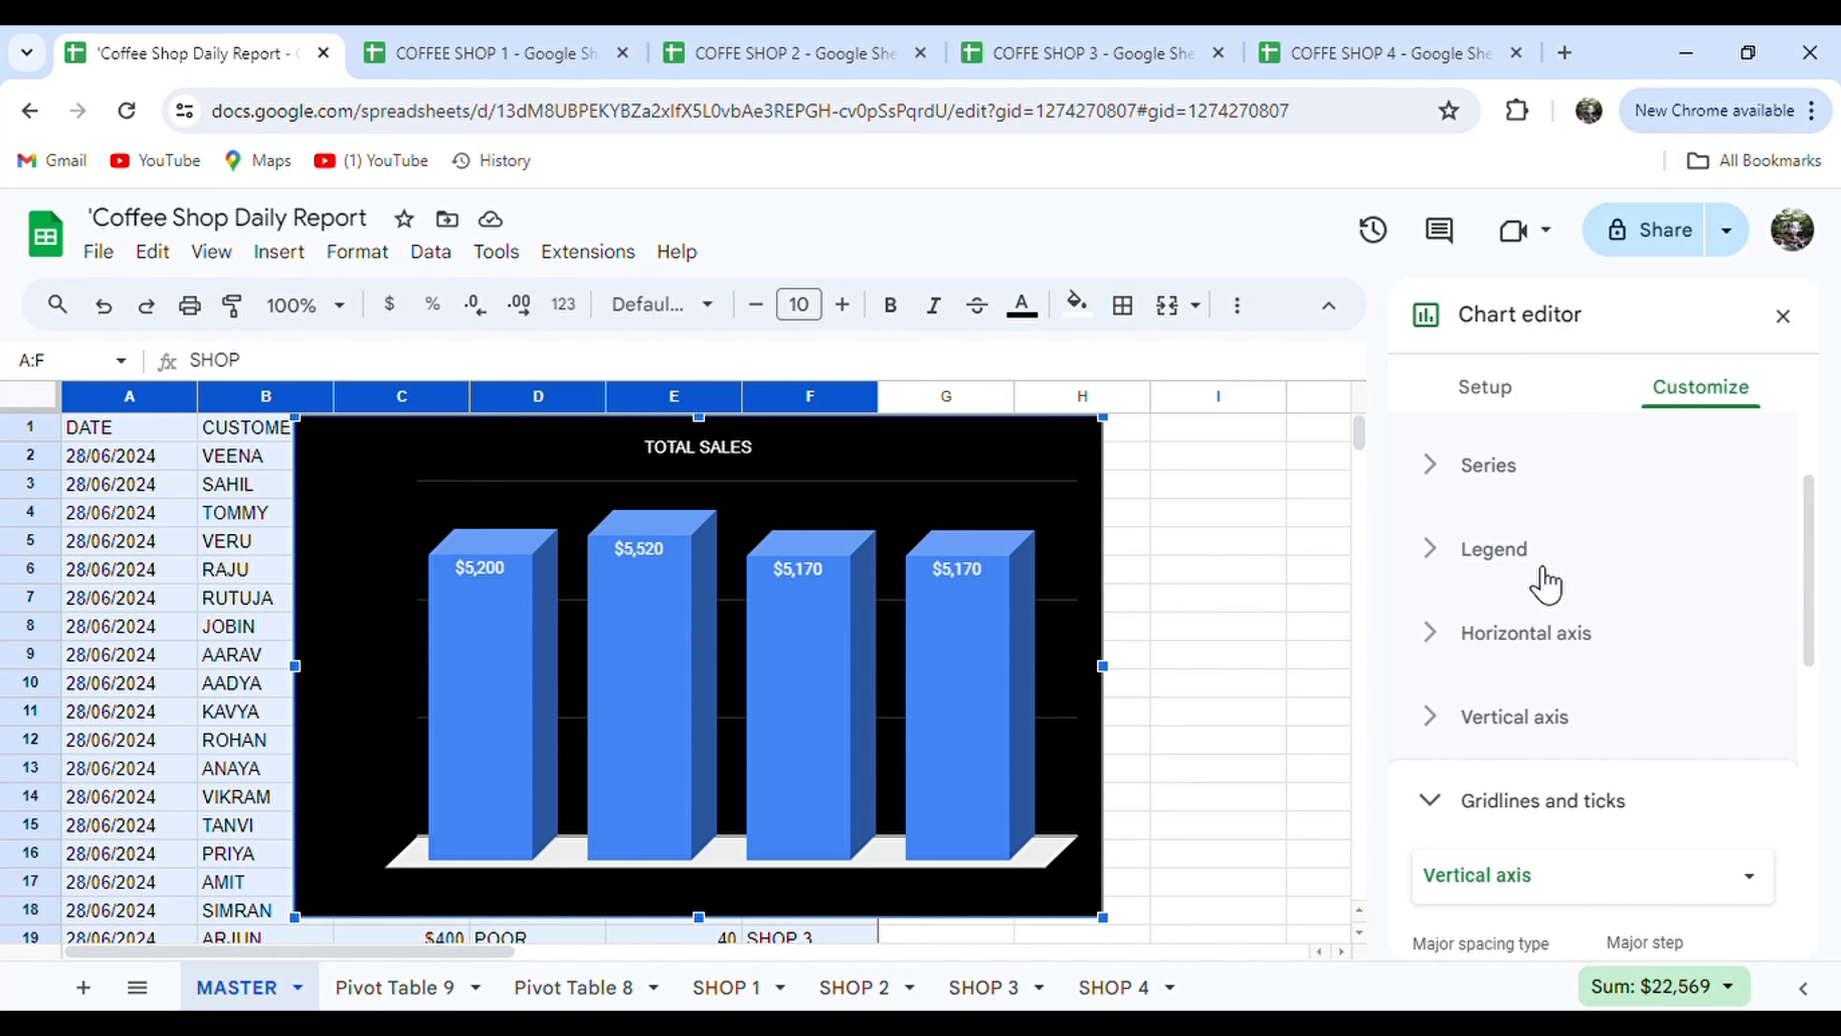
{"action": "left_click", "coordinate": [1521, 718]}
{"action": "left_click", "coordinate": [1218, 654]}
{"action": "left_click", "coordinate": [539, 444]}
Move the sales chart to columns H–L and insert a new chart from columns A–F.
{"action": "left_click_drag", "start_coordinate": [538, 444], "coordinate": [1217, 420]}
{"action": "left_click_drag", "start_coordinate": [809, 398], "coordinate": [10, 485]}
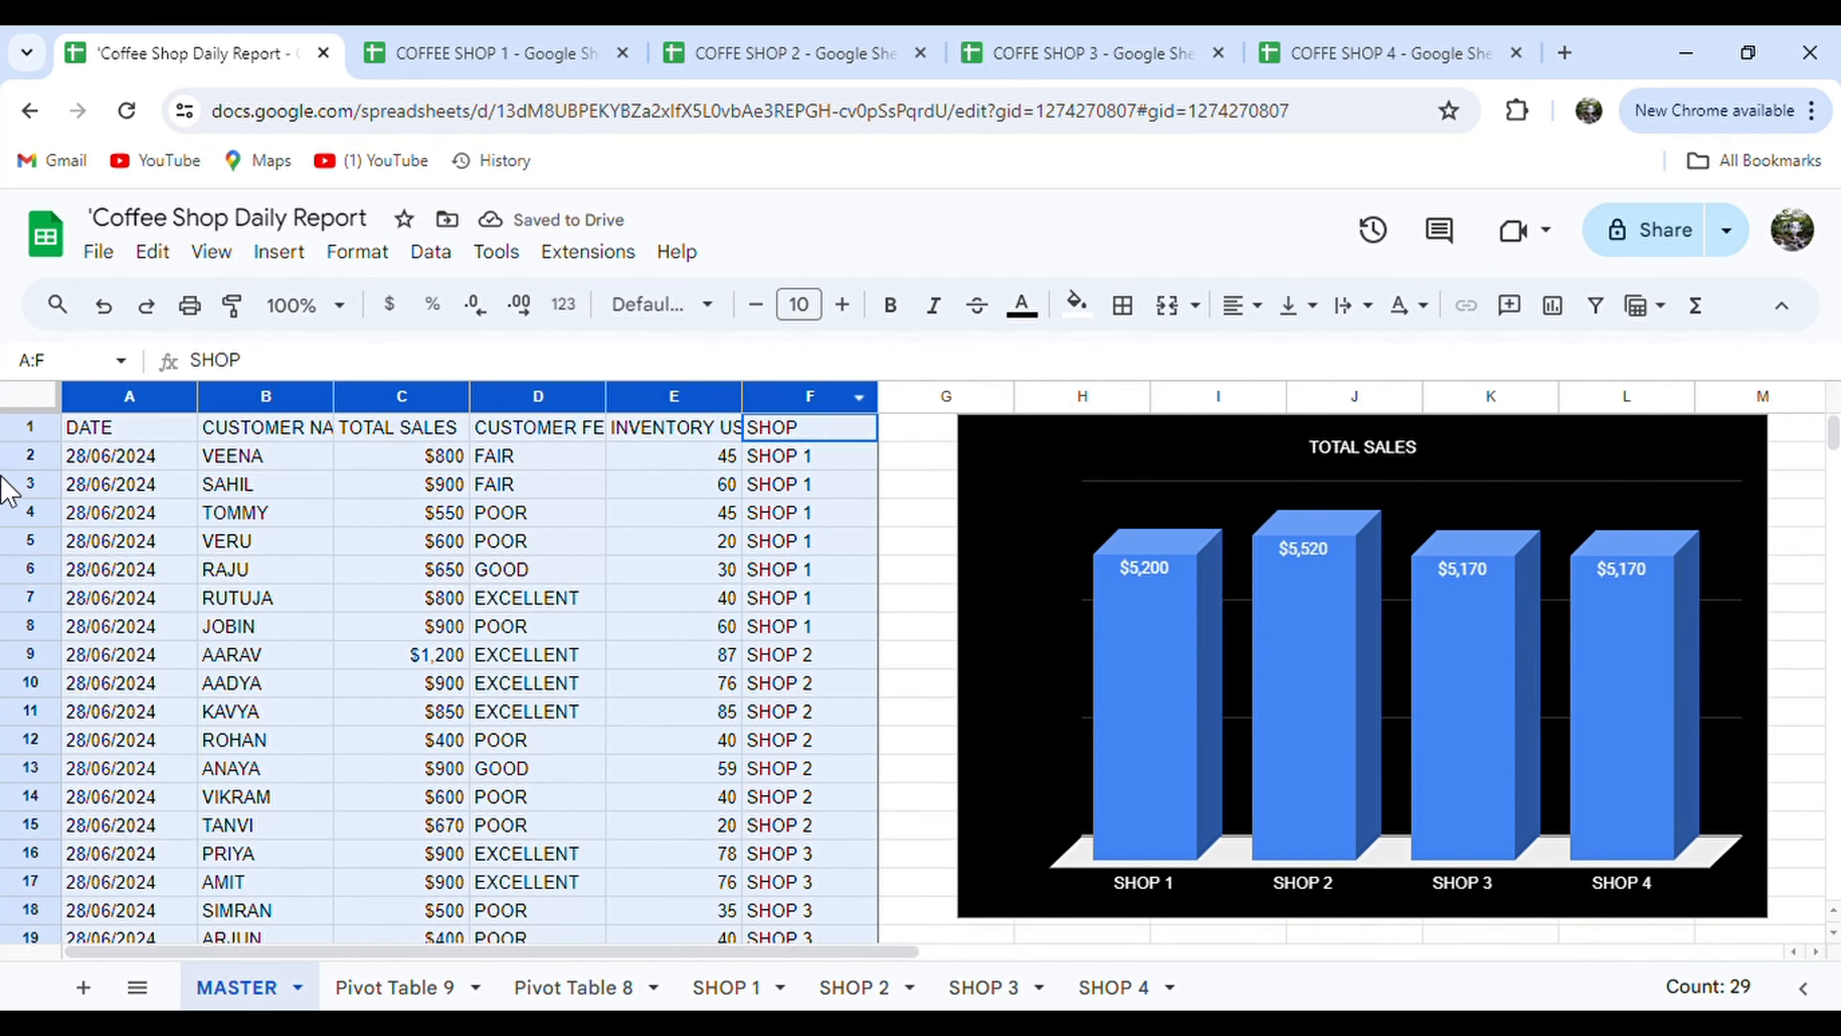
{"action": "left_click", "coordinate": [292, 255]}
{"action": "left_click", "coordinate": [355, 557]}
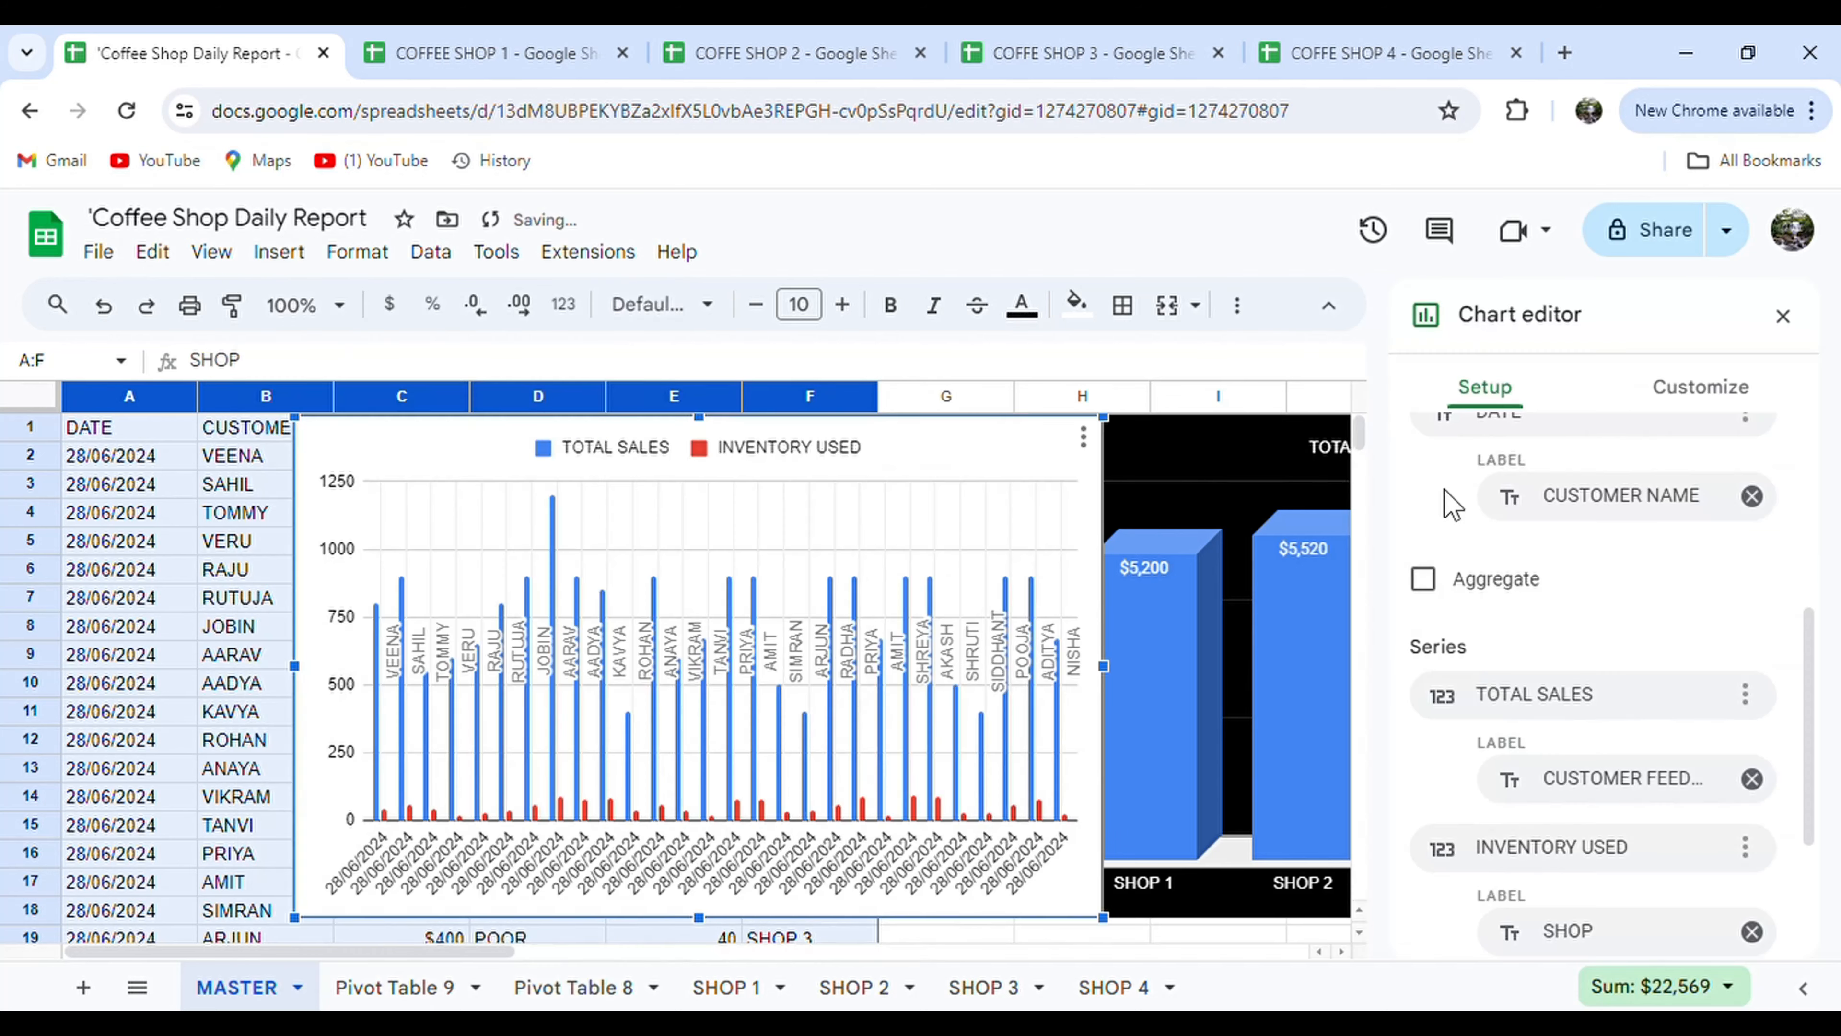
Make the new chart a pie labelled by SHOP, aggregated to one slice per shop.
{"action": "scroll", "coordinate": [1613, 515], "scroll_direction": "up", "scroll_amount": 5}
{"action": "left_click", "coordinate": [1703, 511]}
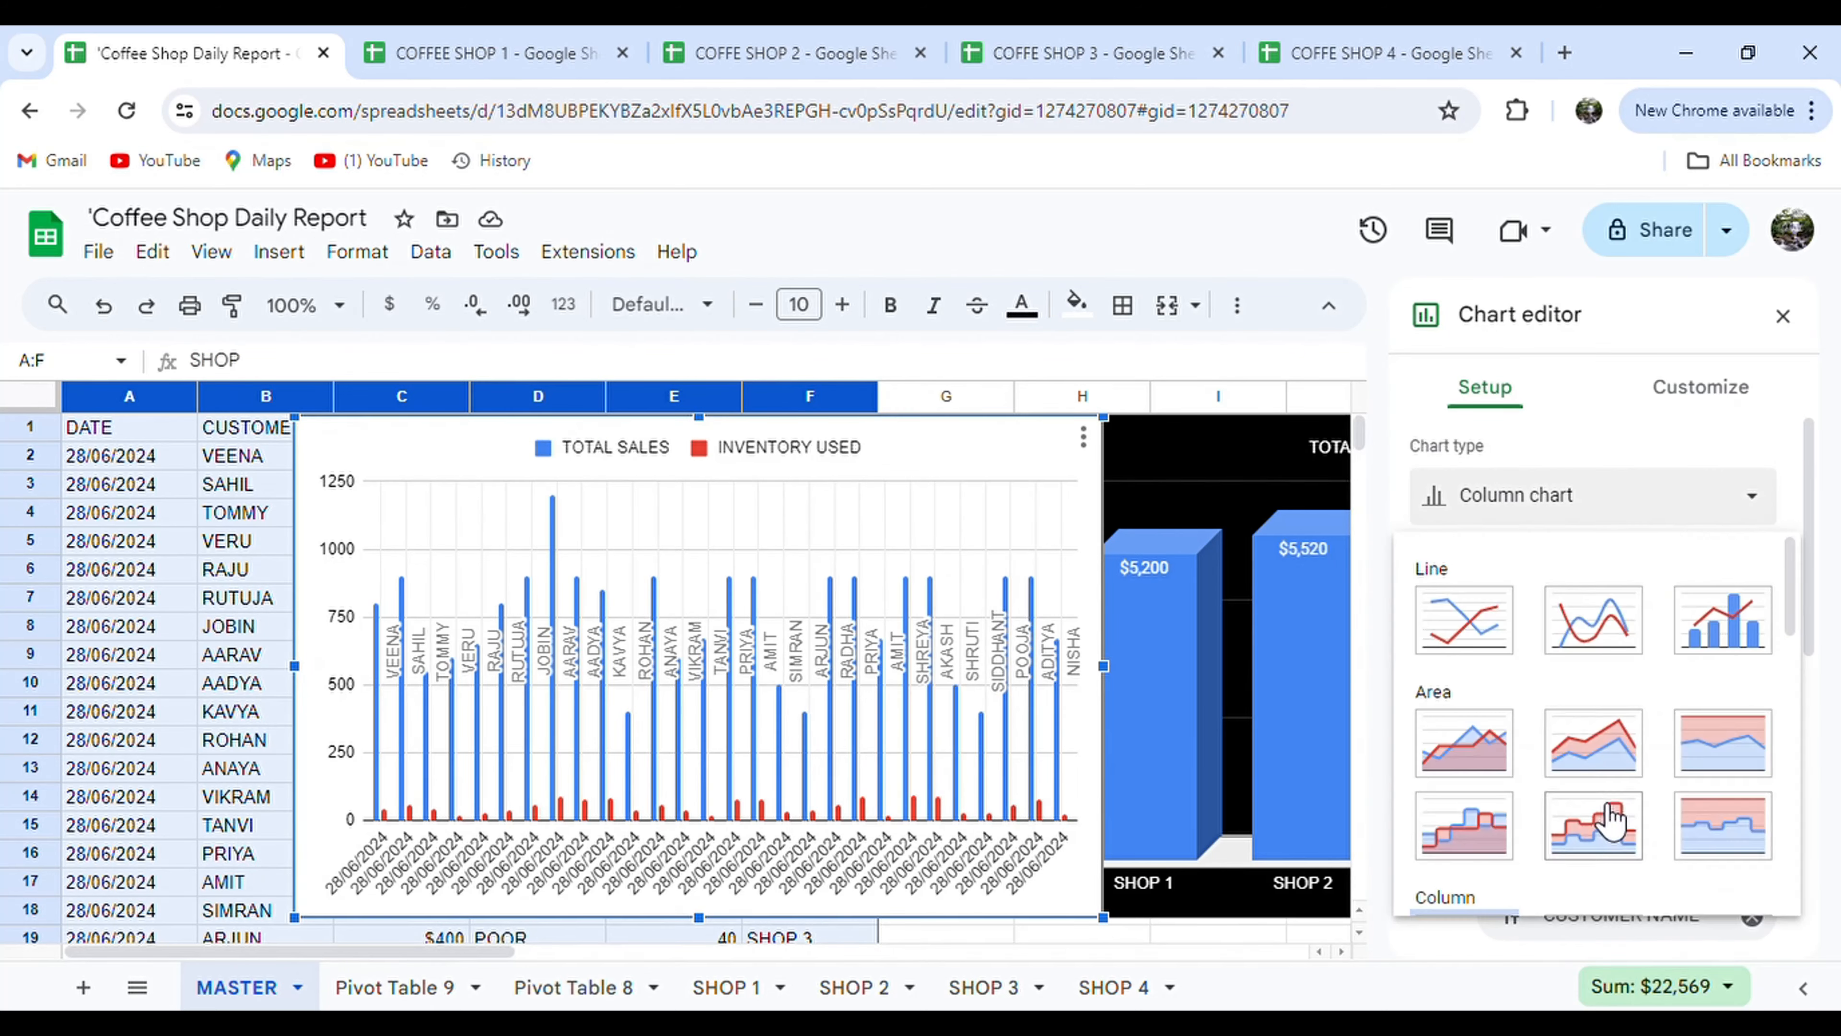
{"action": "scroll", "coordinate": [1602, 819], "scroll_direction": "down", "scroll_amount": 2}
{"action": "left_click", "coordinate": [1485, 731]}
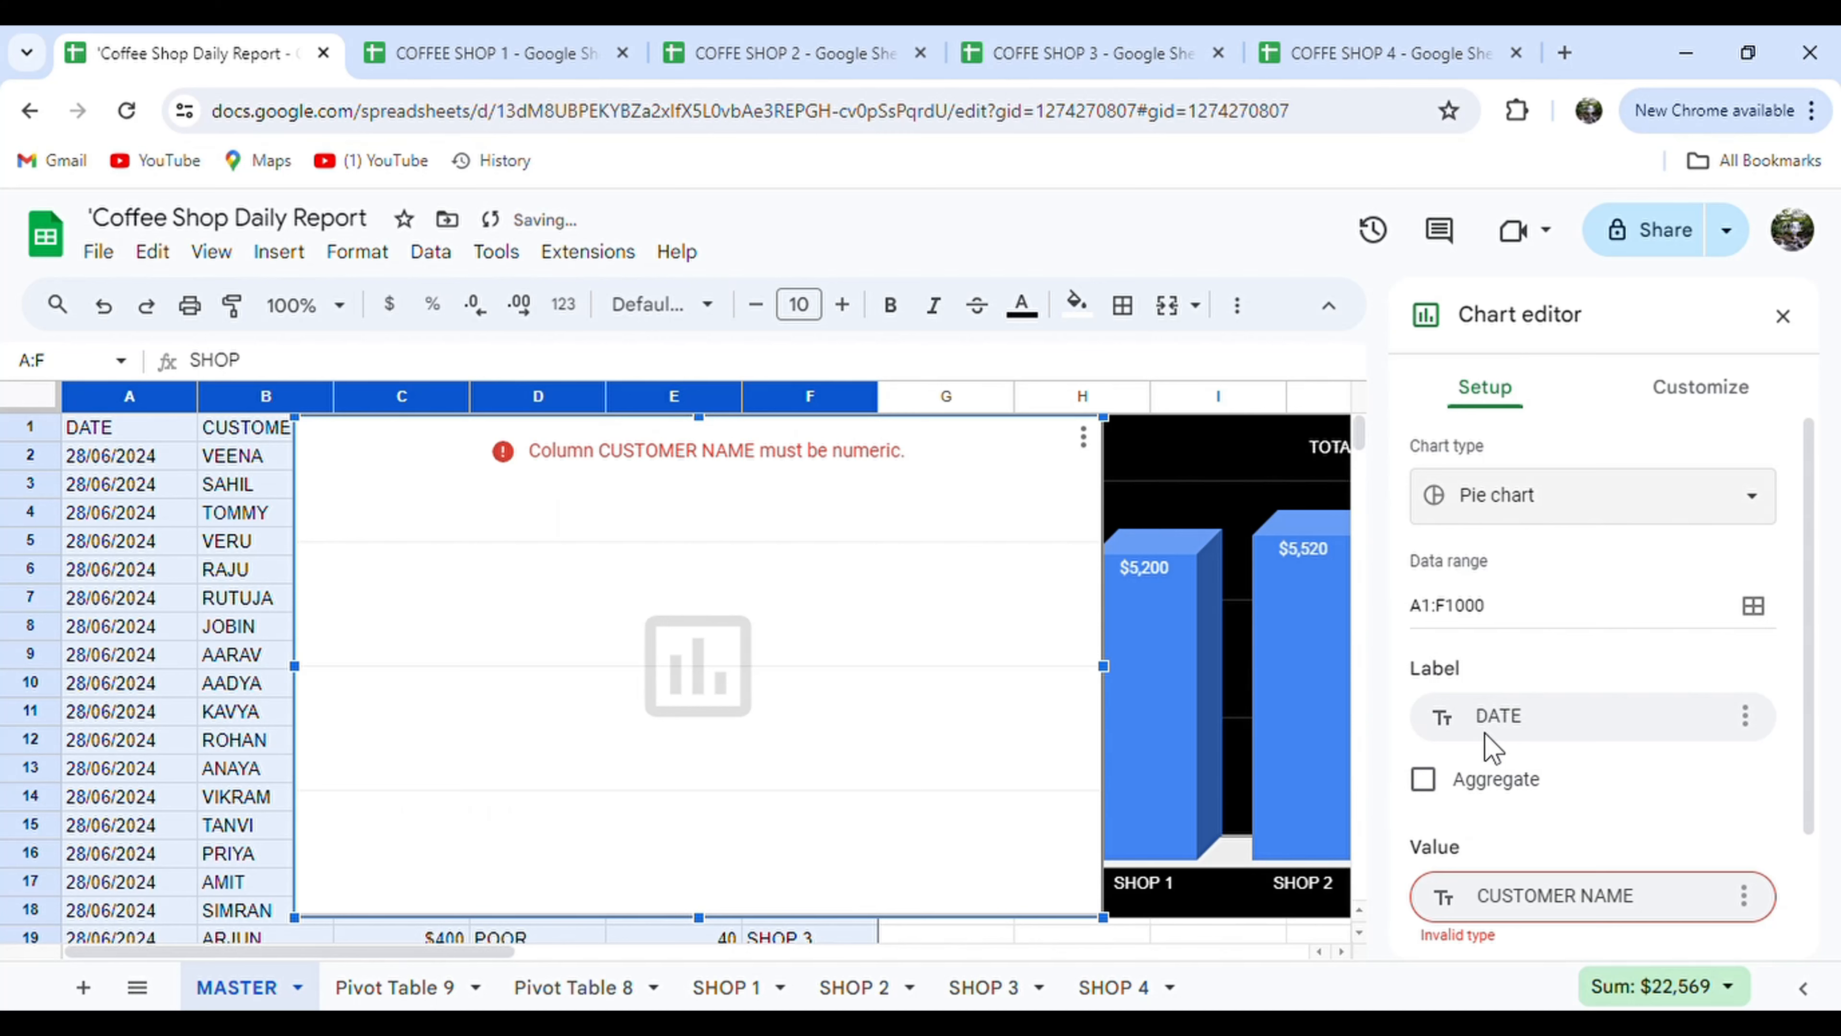
{"action": "scroll", "coordinate": [1484, 731], "scroll_direction": "down", "scroll_amount": 2}
{"action": "left_click", "coordinate": [1743, 745]}
{"action": "left_click", "coordinate": [1719, 801]}
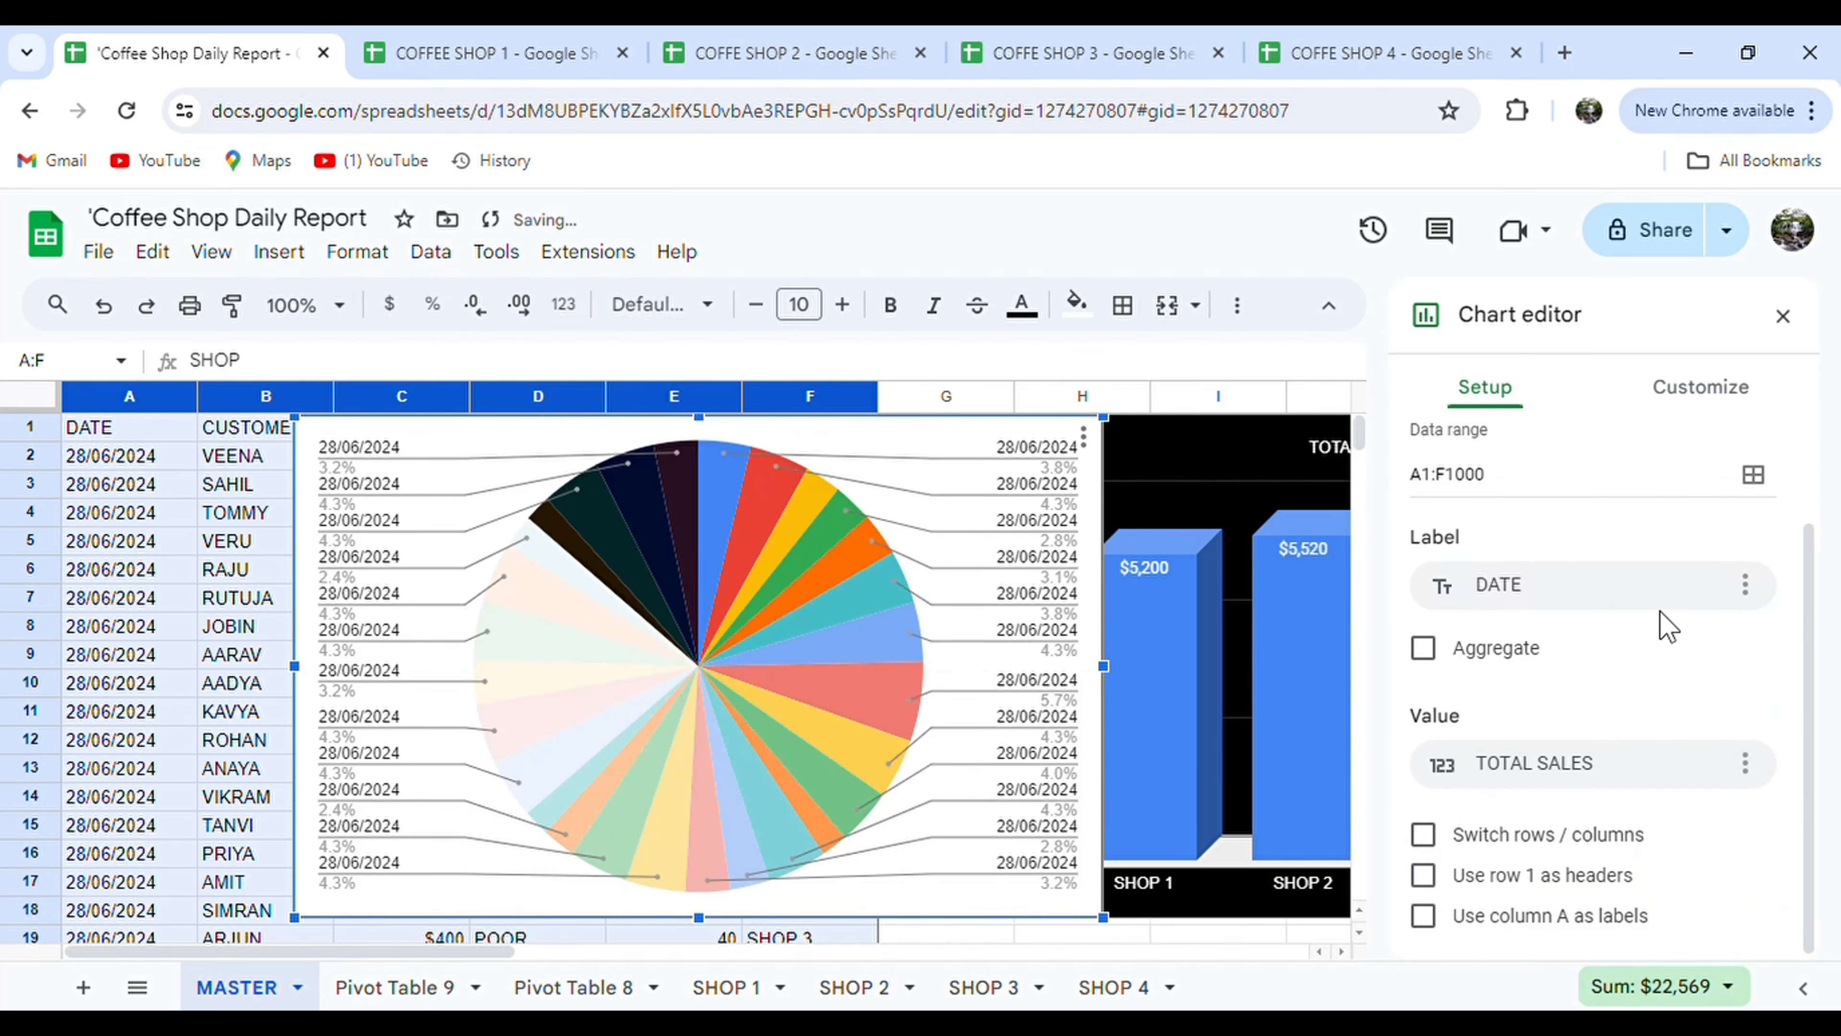
{"action": "left_click", "coordinate": [1609, 587]}
{"action": "left_click", "coordinate": [1551, 915]}
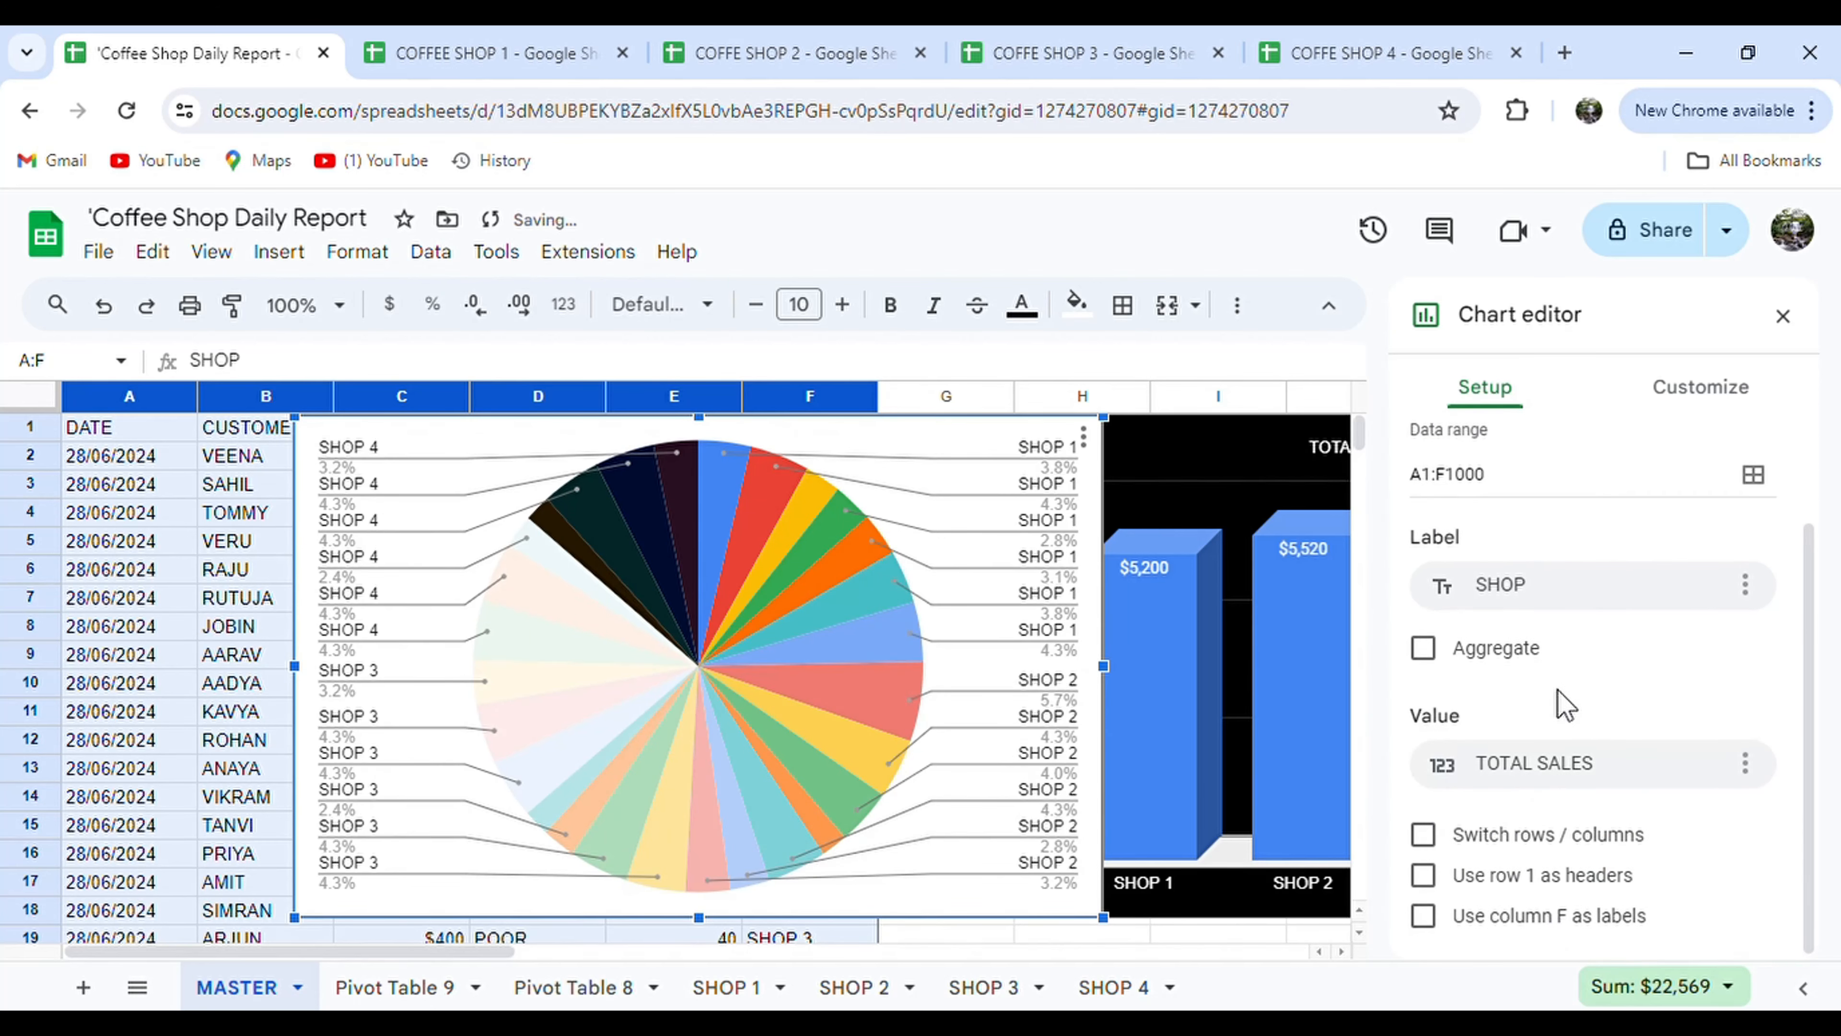
{"action": "left_click", "coordinate": [1423, 647]}
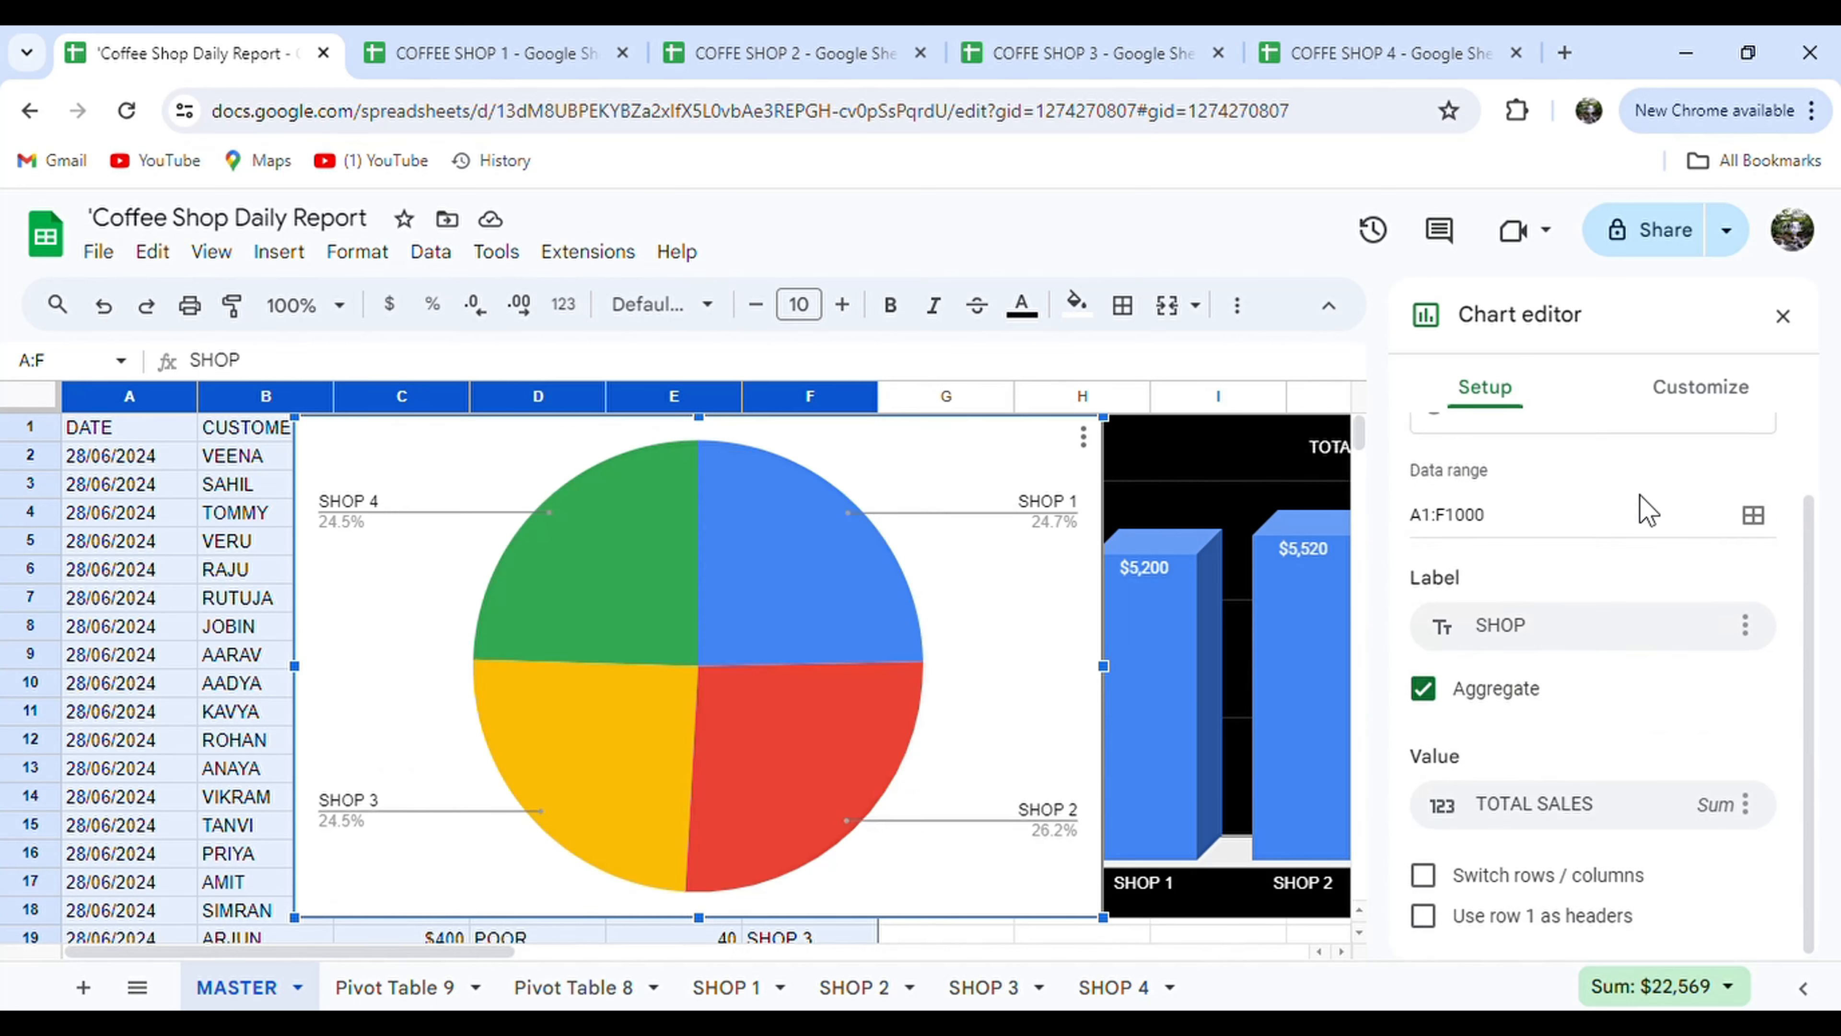
Size the pie slices by INVENTORY USED instead of TOTAL SALES.
{"action": "left_click", "coordinate": [1741, 811]}
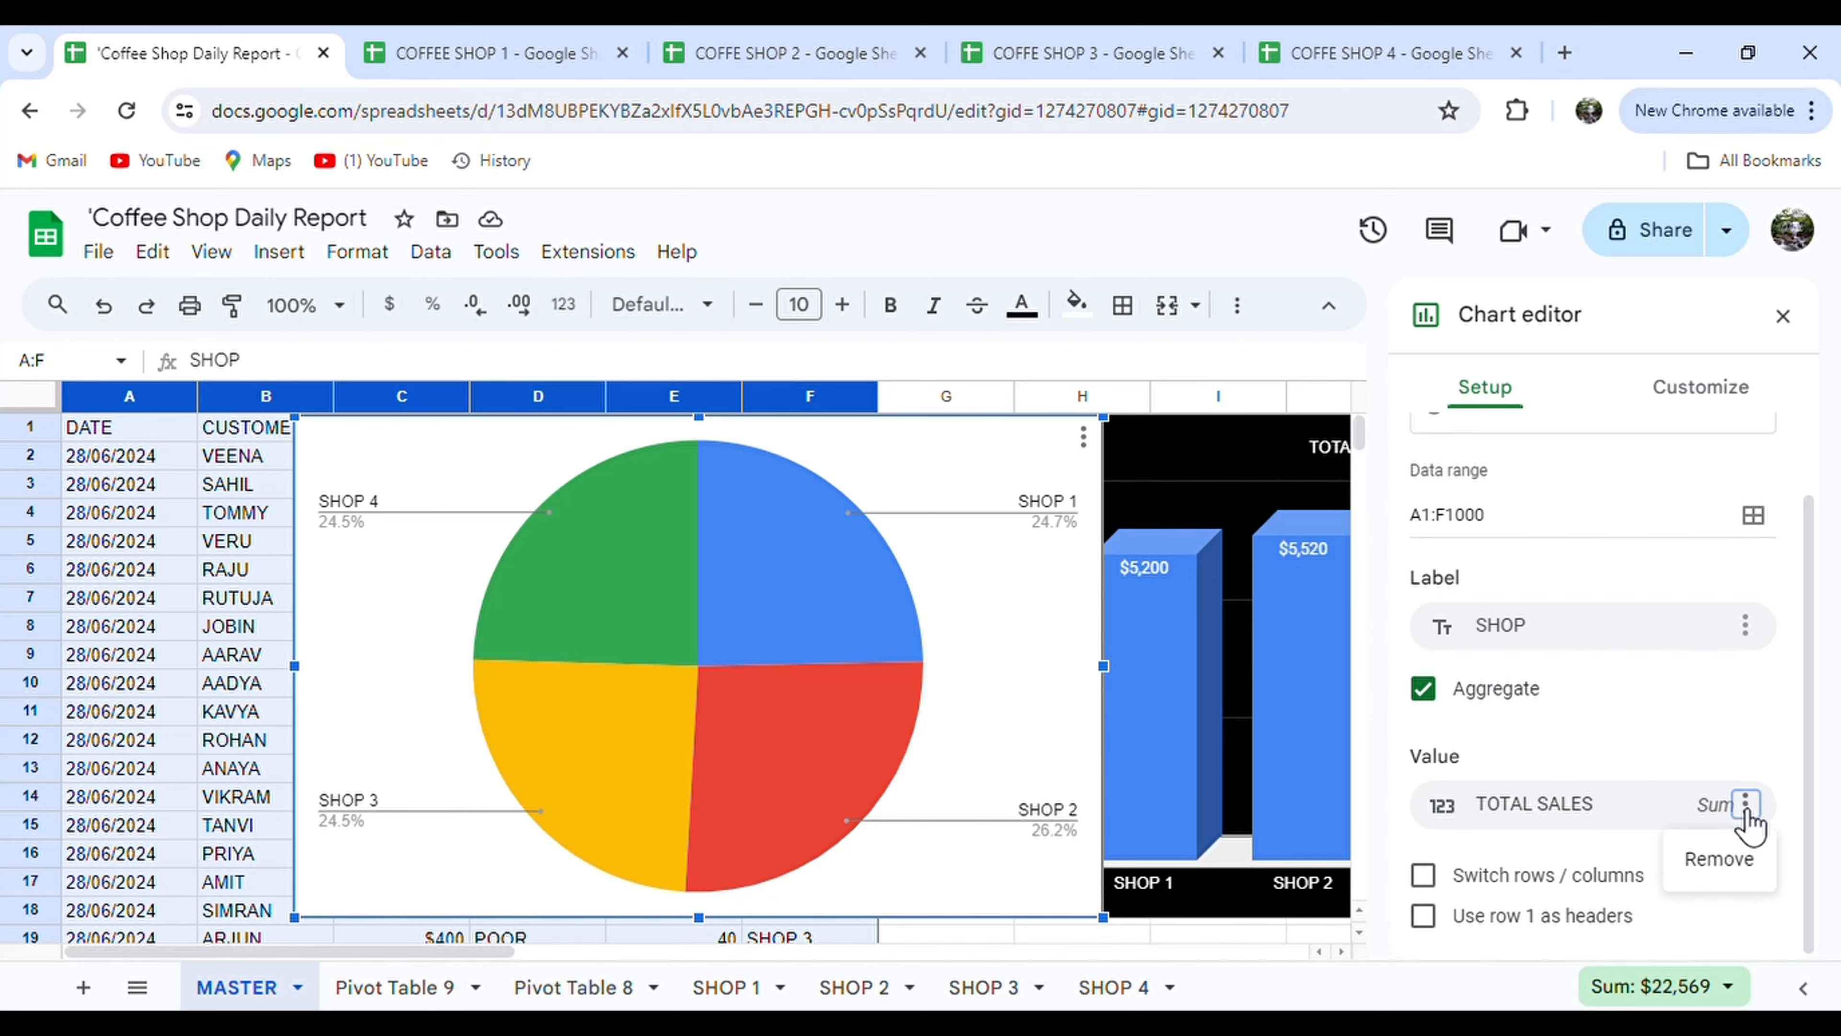
{"action": "left_click", "coordinate": [1735, 863]}
{"action": "left_click", "coordinate": [1588, 809]}
{"action": "left_click", "coordinate": [1544, 745]}
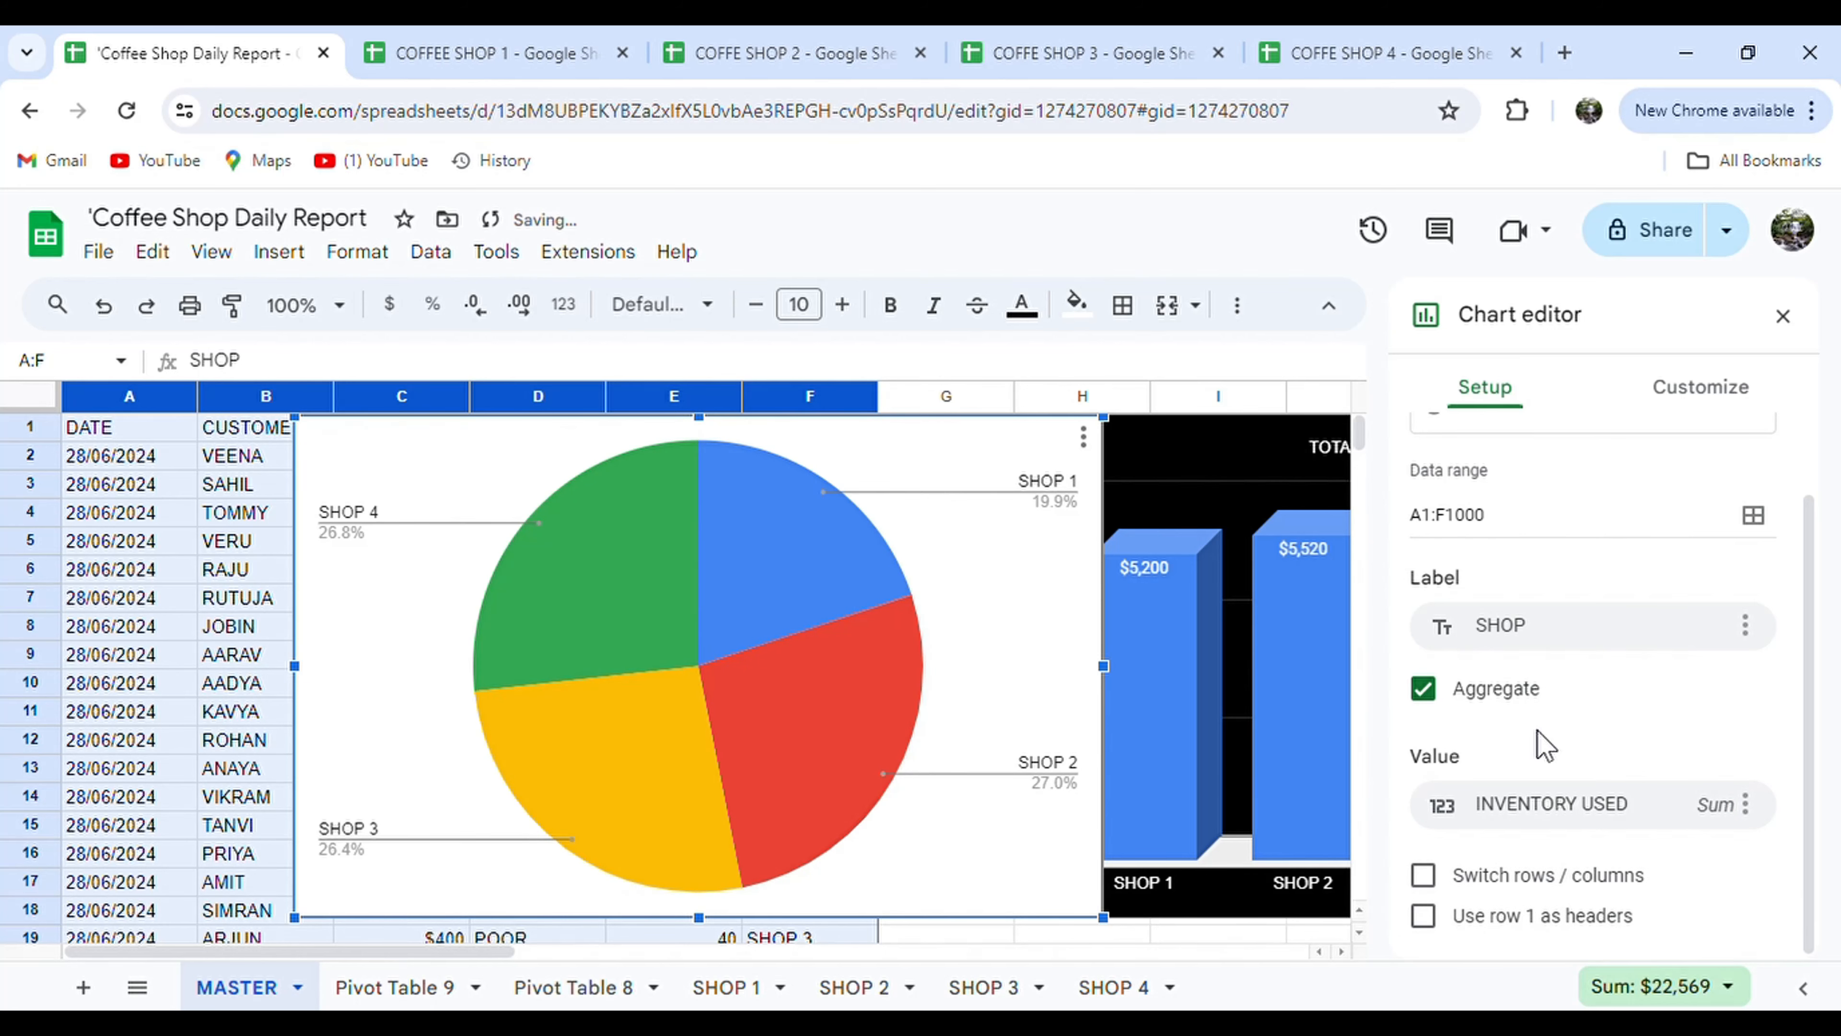
{"action": "left_click", "coordinate": [1711, 410]}
Make the pie chart 3D on a black background.
{"action": "left_click", "coordinate": [1574, 489]}
{"action": "left_click", "coordinate": [1442, 832]}
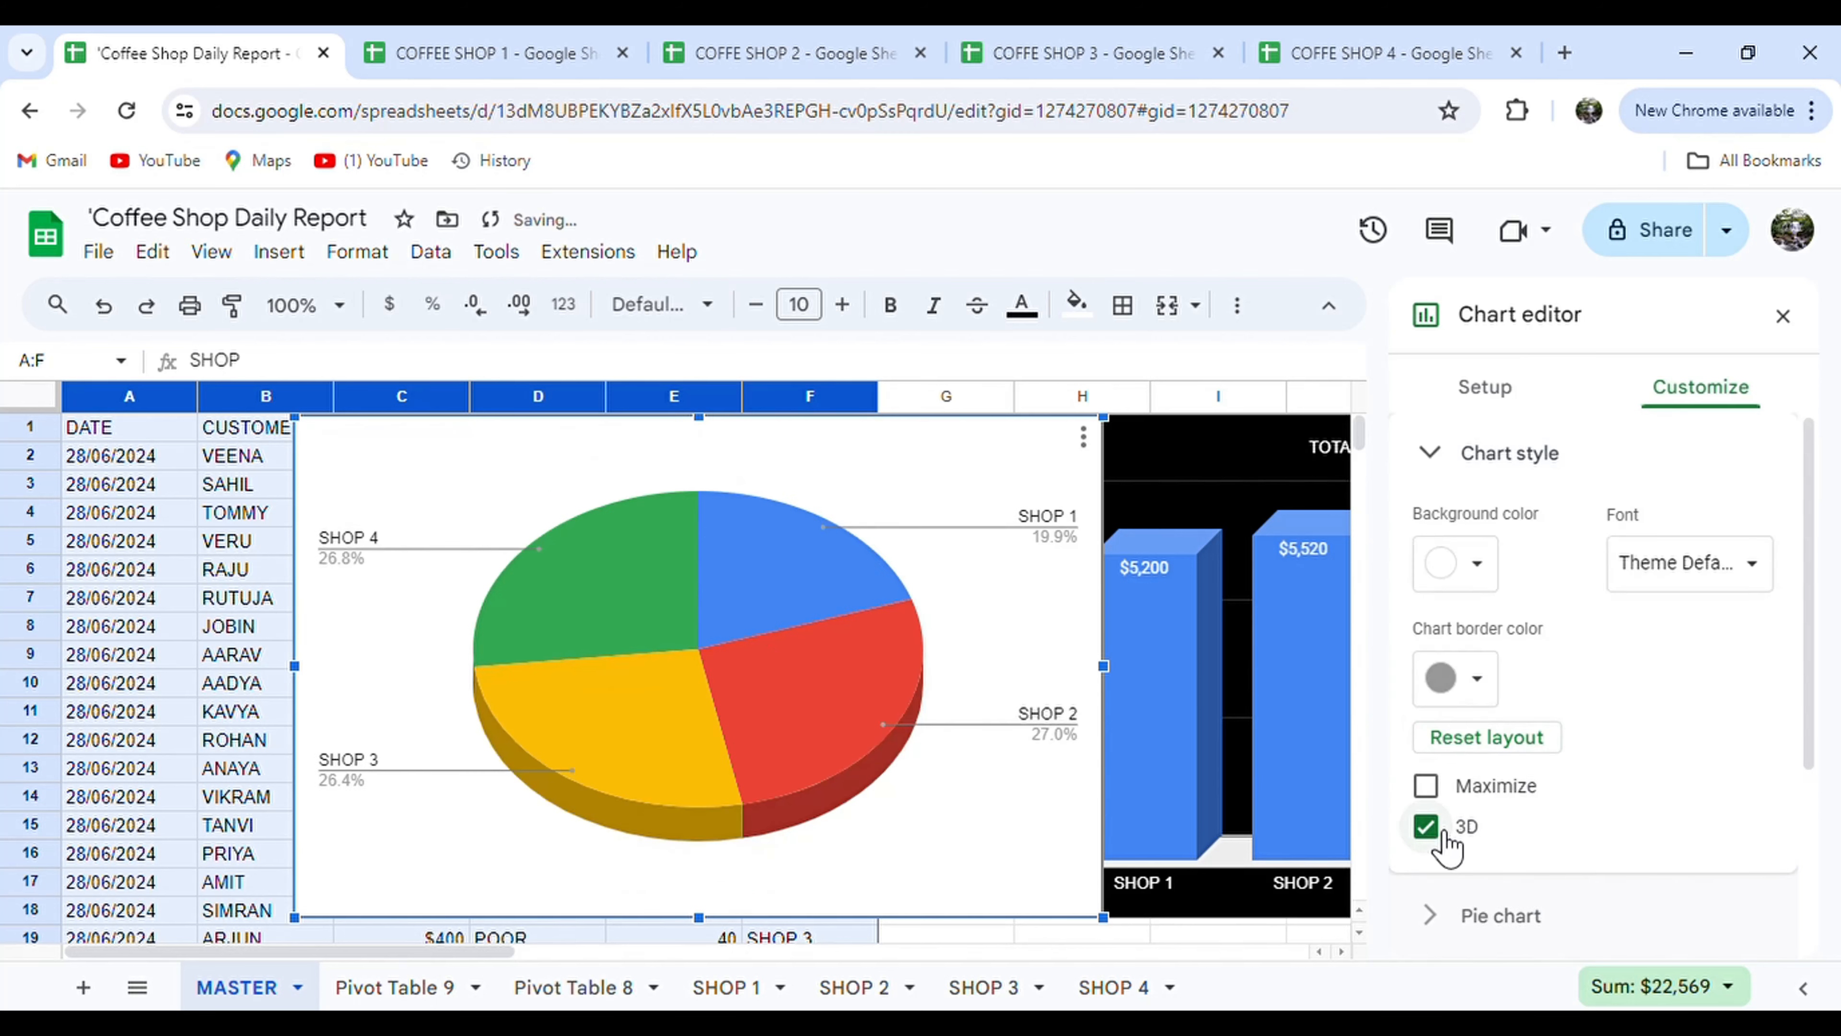
{"action": "left_click", "coordinate": [1476, 564]}
{"action": "left_click", "coordinate": [1444, 662]}
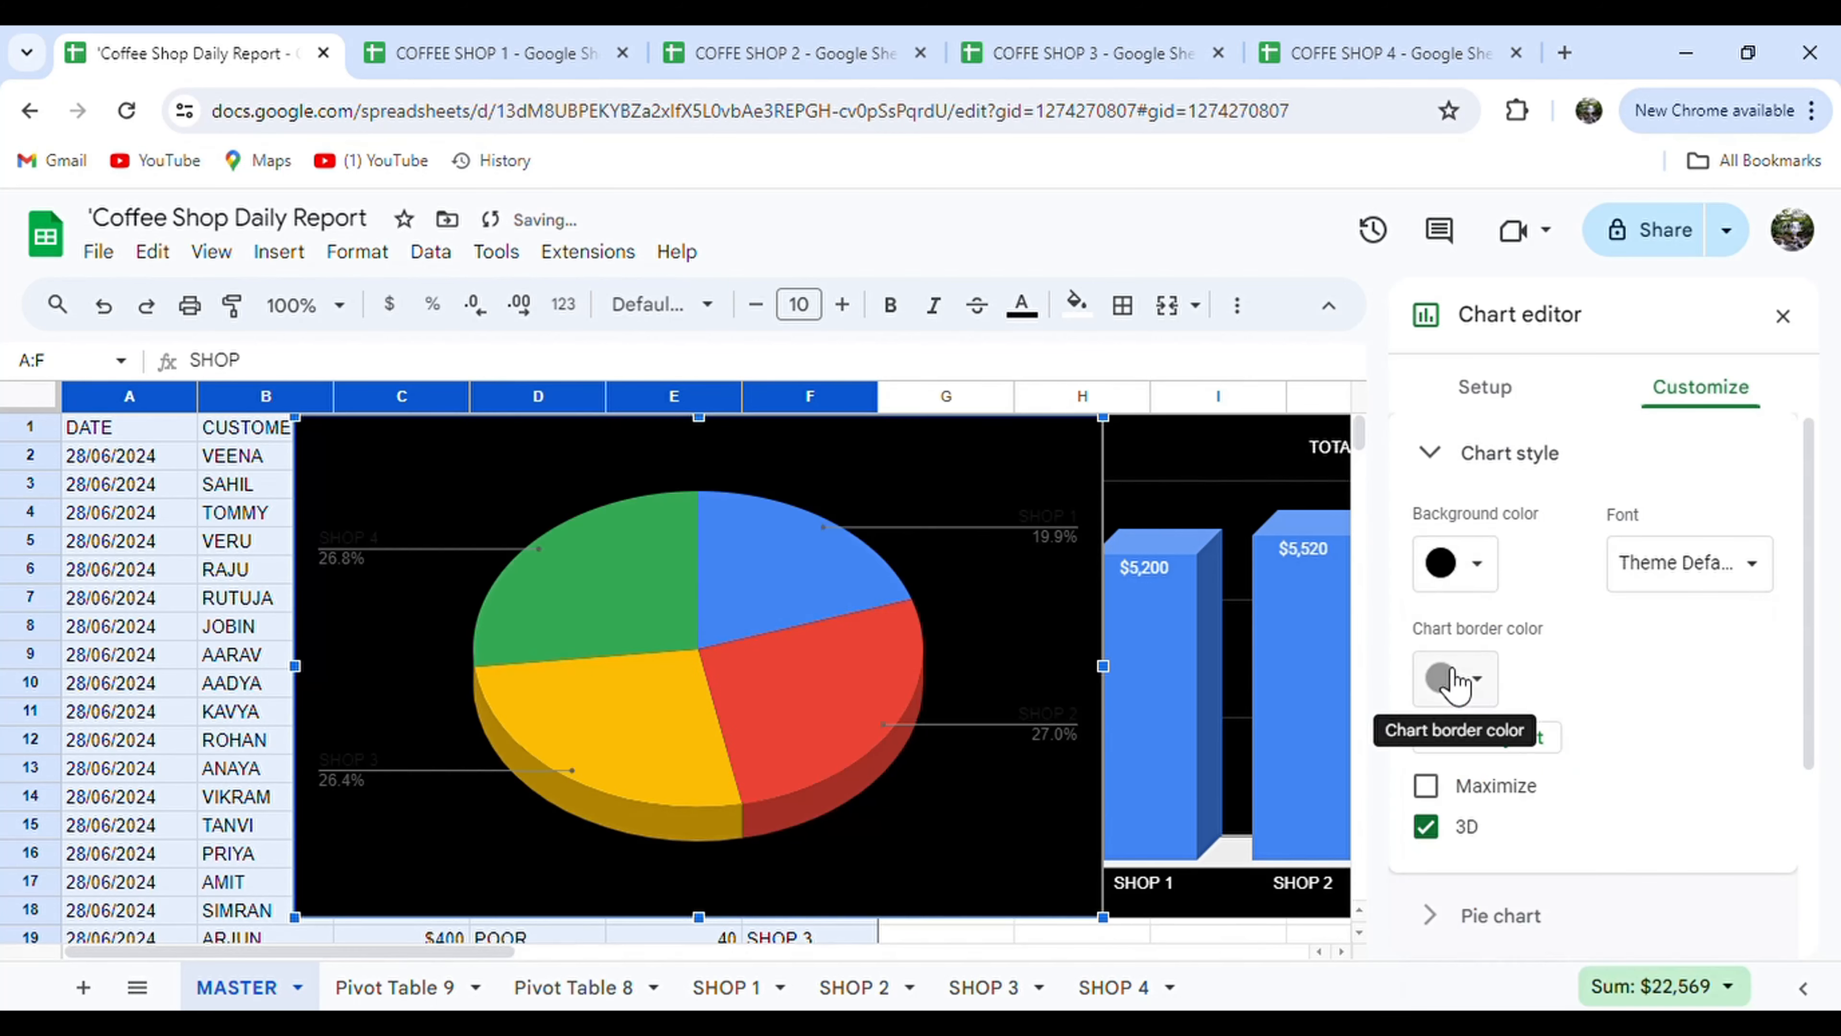
{"action": "scroll", "coordinate": [1681, 739], "scroll_direction": "down", "scroll_amount": 3}
{"action": "left_click", "coordinate": [1681, 740]}
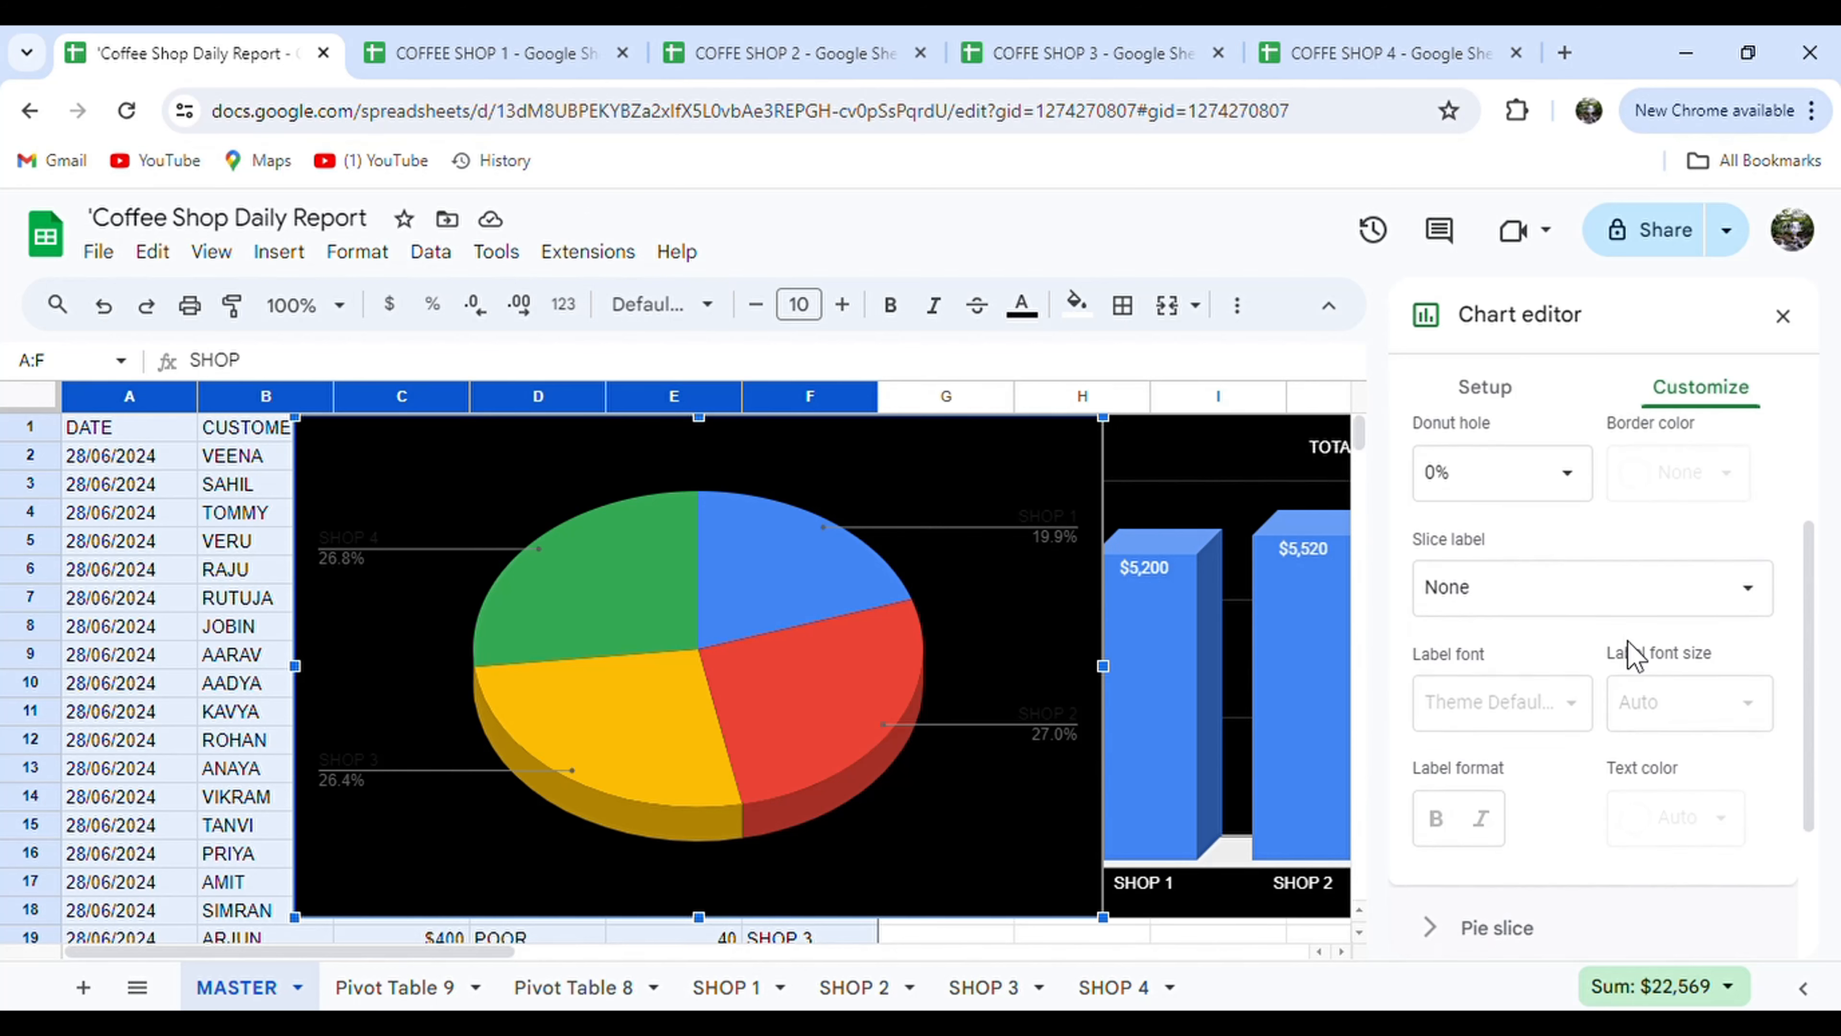
{"action": "scroll", "coordinate": [1594, 733], "scroll_direction": "down", "scroll_amount": 3}
Title the pie chart 'SHOP INVENTORY' in white, centred and bold.
{"action": "left_click", "coordinate": [1566, 812]}
{"action": "scroll", "coordinate": [1549, 822], "scroll_direction": "down", "scroll_amount": 2}
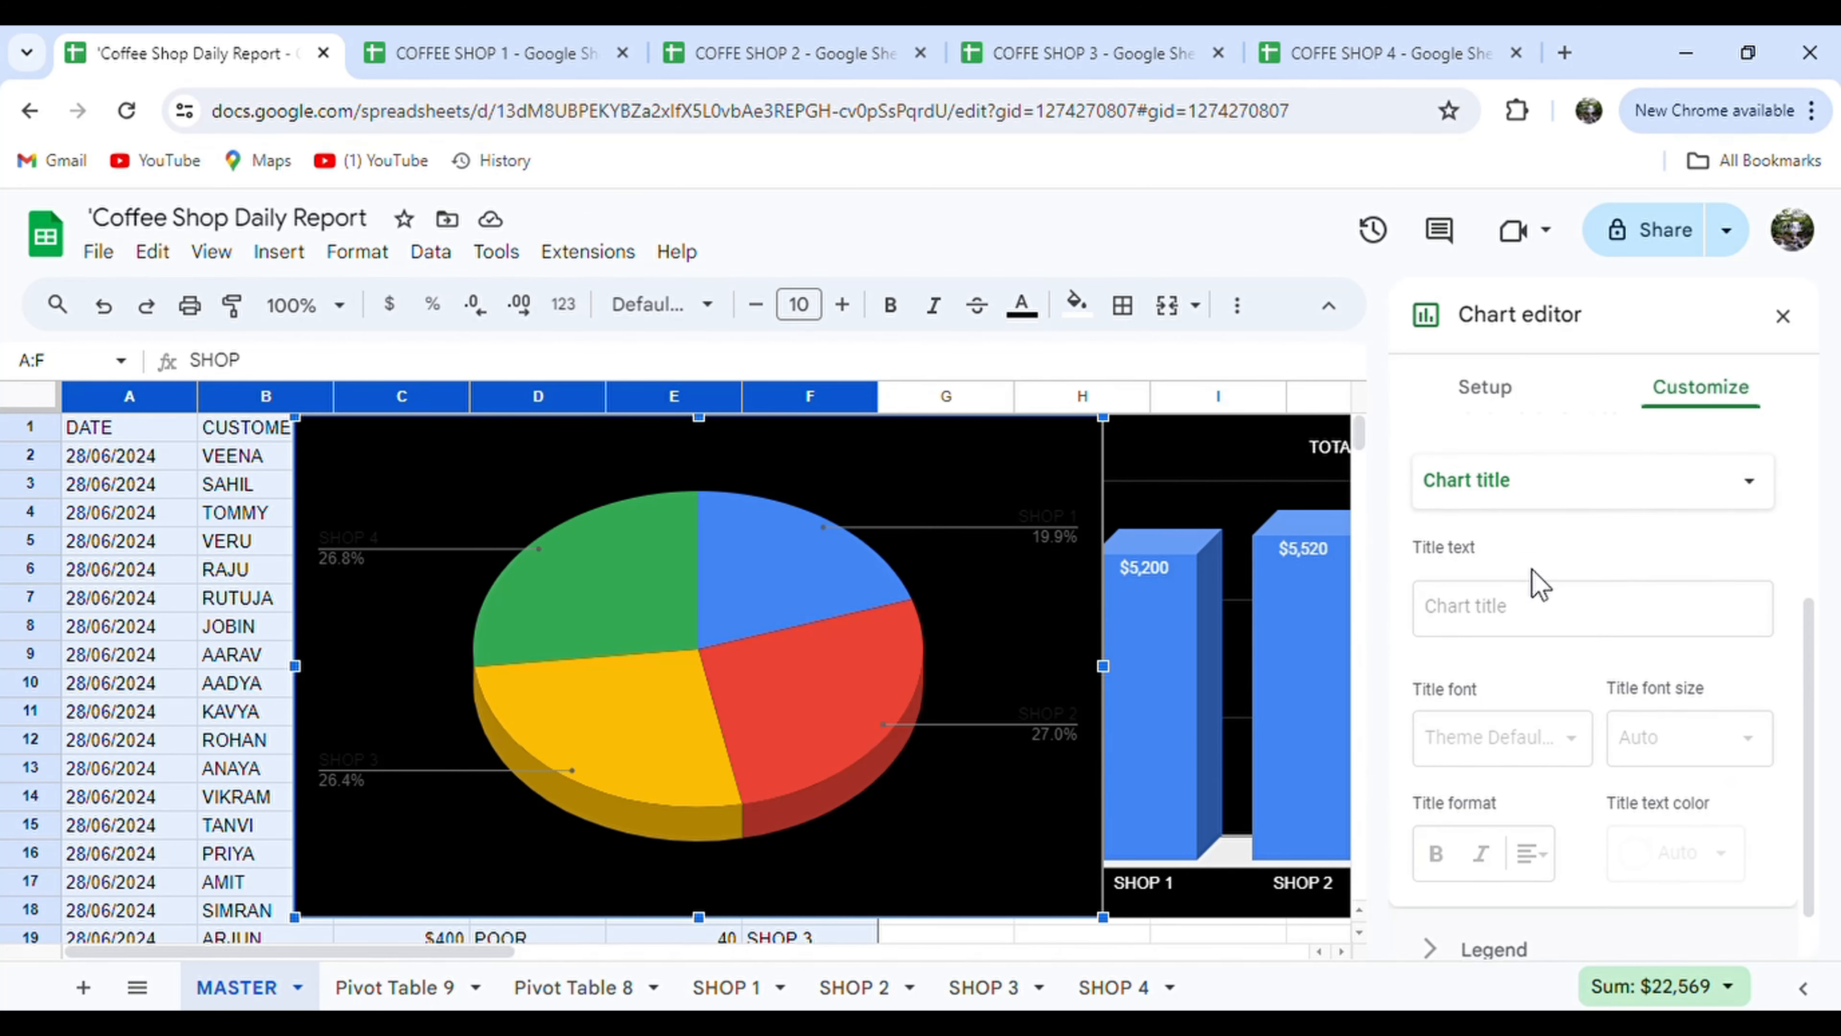
{"action": "left_click", "coordinate": [1506, 624]}
{"action": "type", "text": "SHOP"}
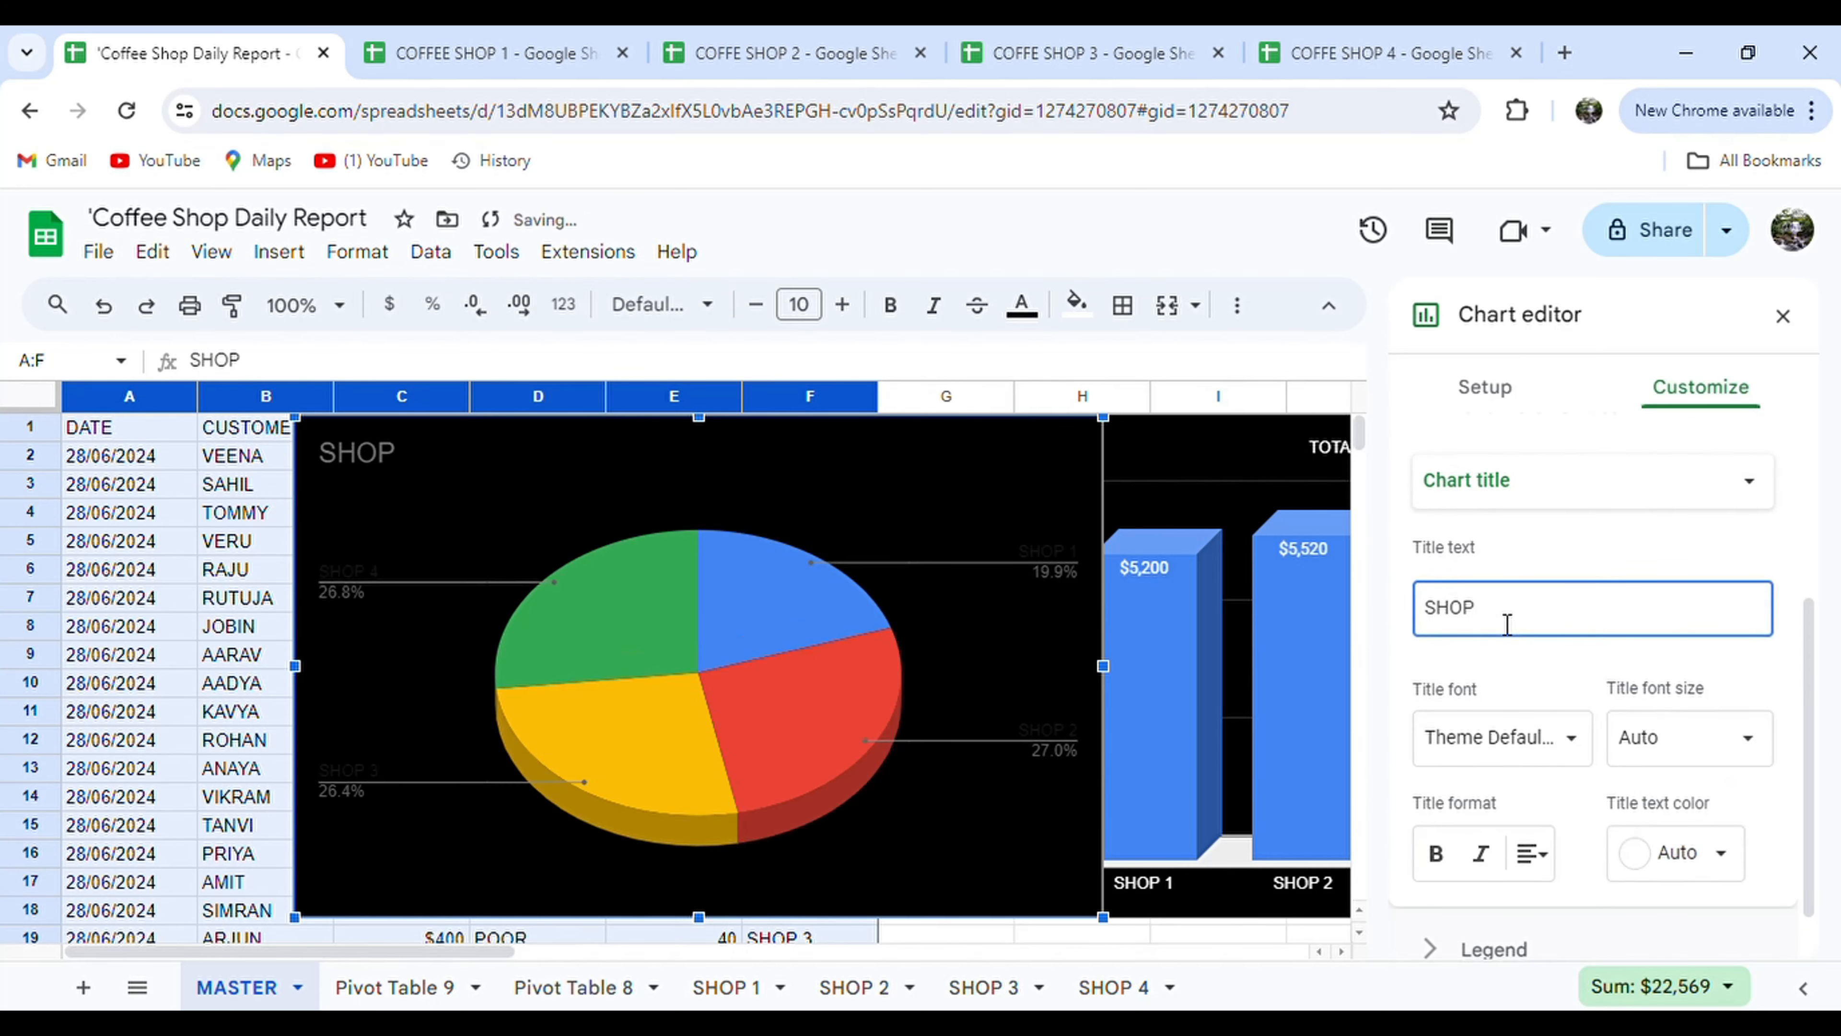
{"action": "type", "text": " INVENTORY"}
{"action": "left_click", "coordinate": [1677, 859]}
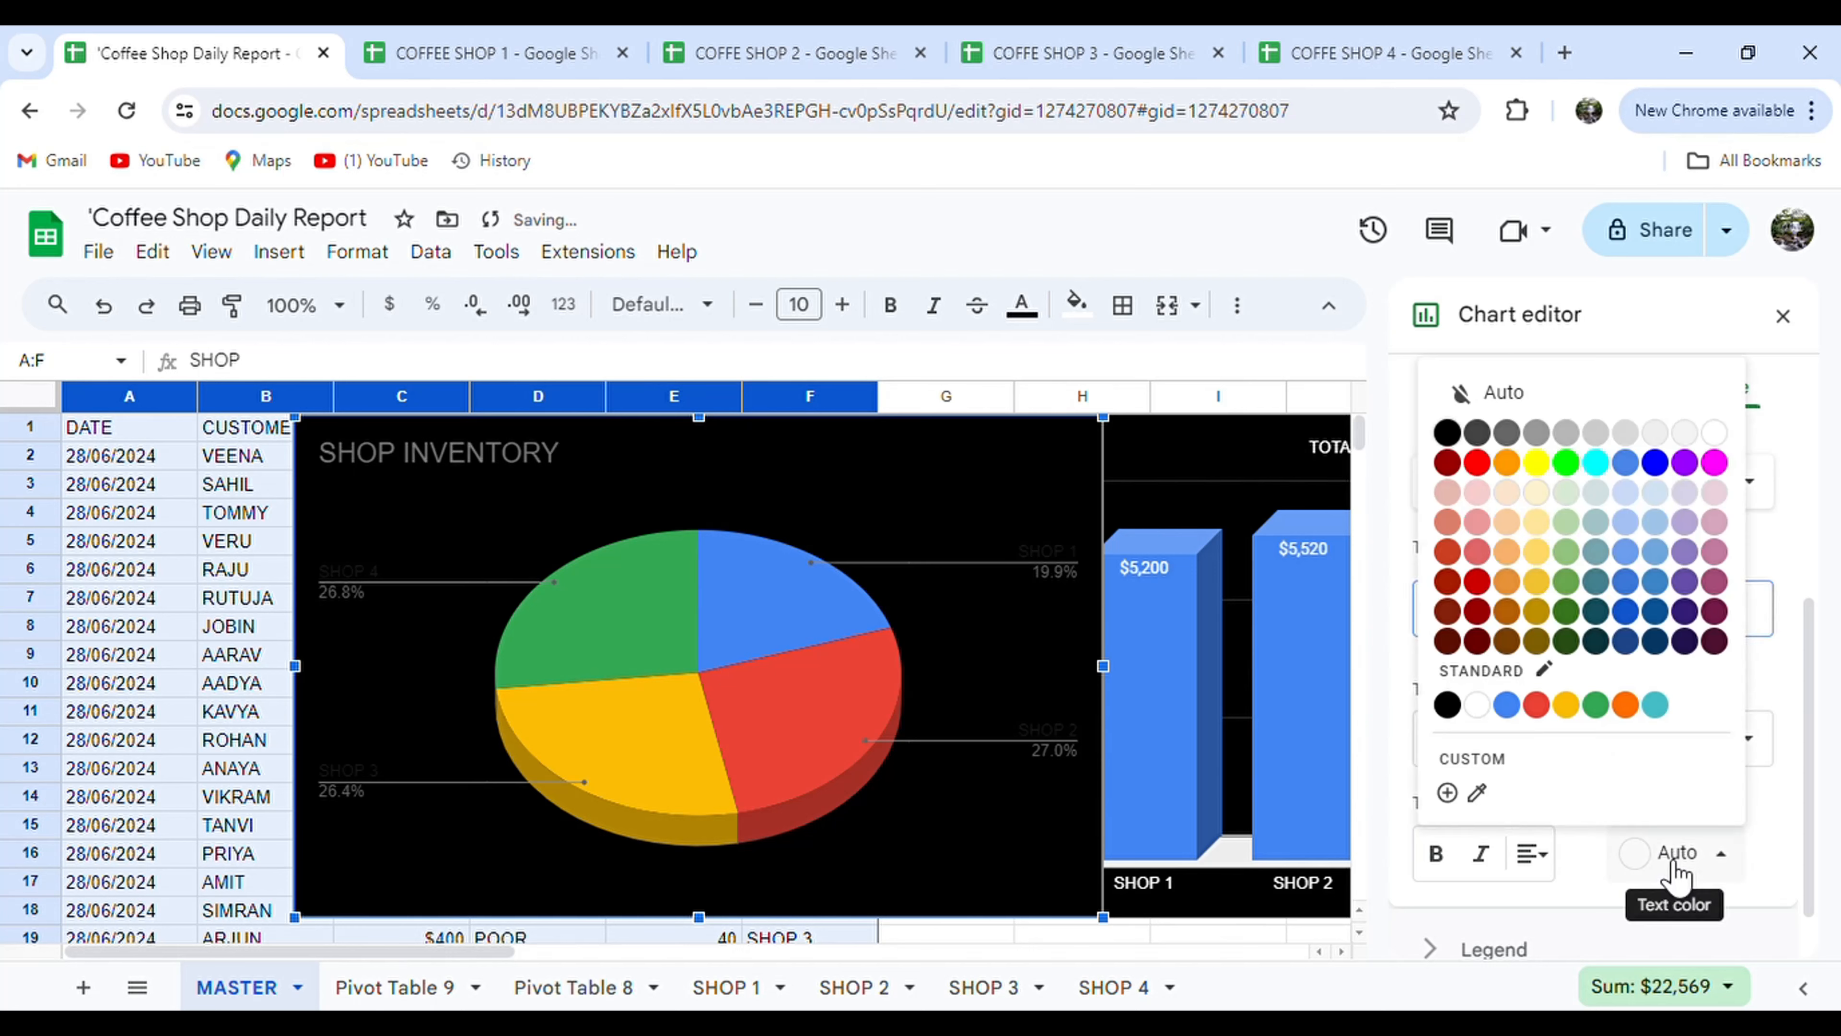
{"action": "left_click", "coordinate": [1729, 439]}
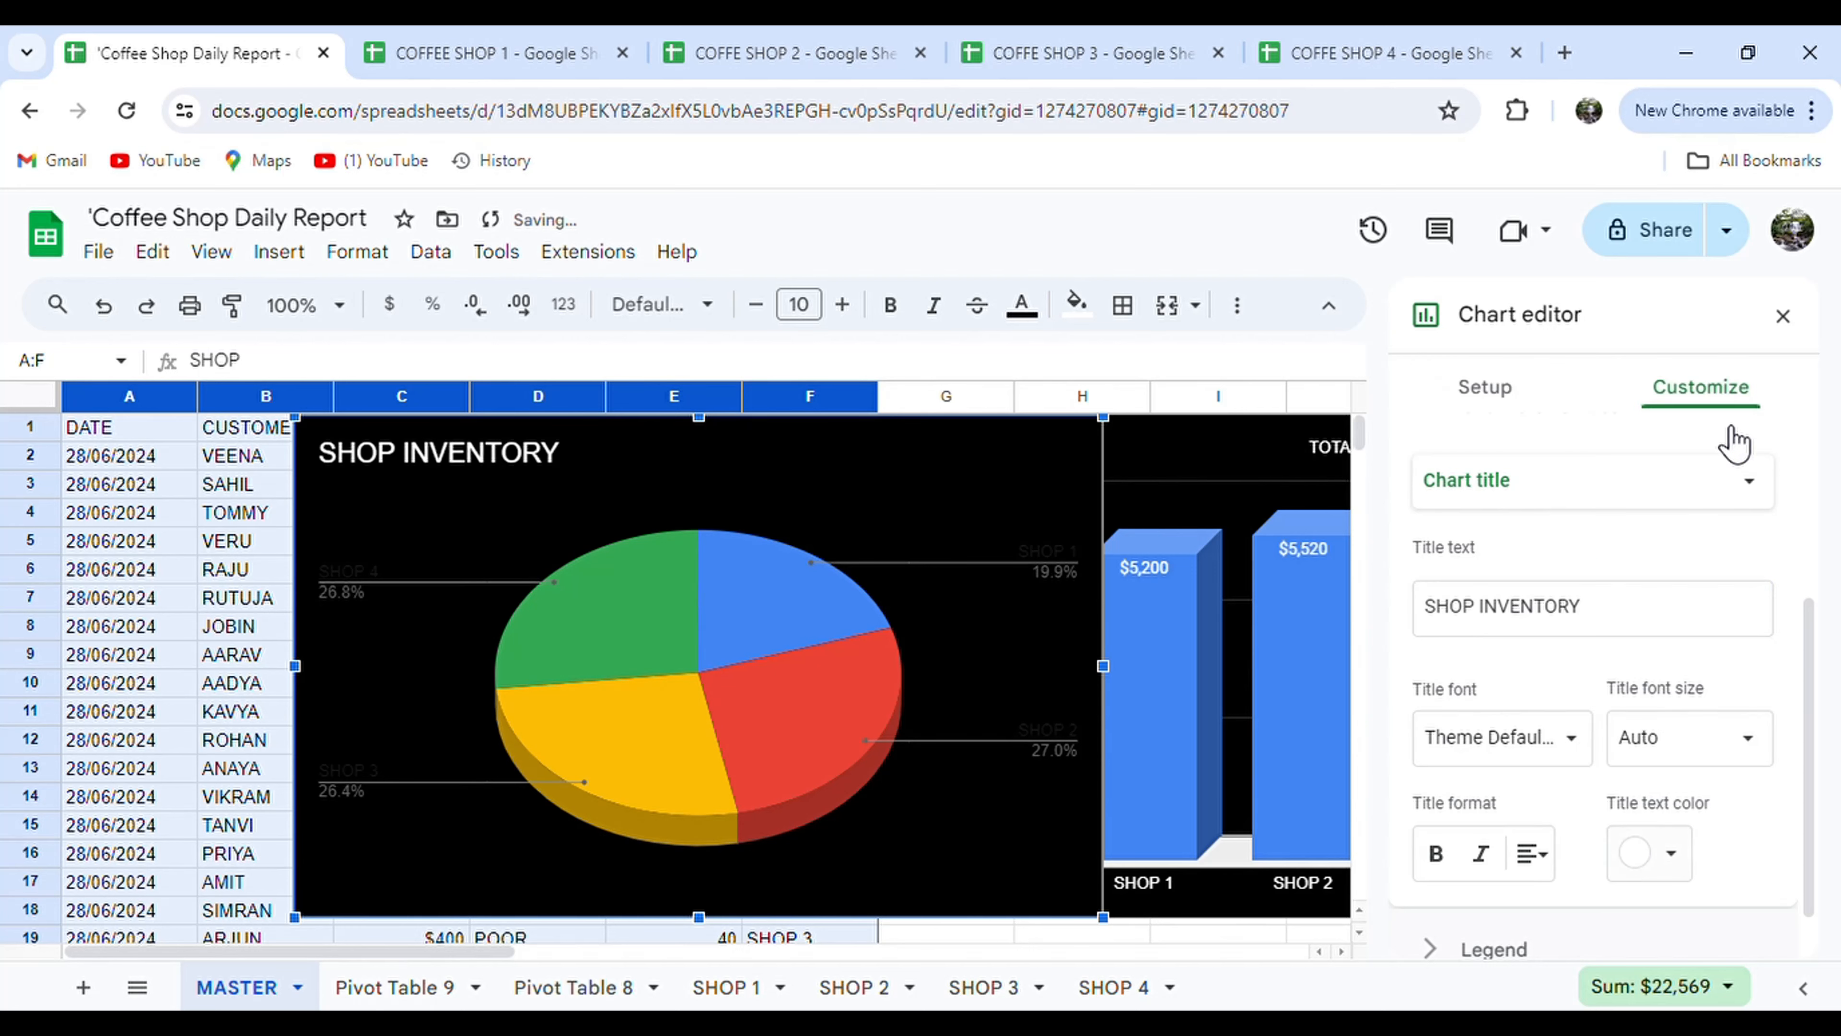
{"action": "left_click", "coordinate": [1531, 854]}
{"action": "left_click", "coordinate": [1566, 908]}
{"action": "left_click", "coordinate": [1437, 856]}
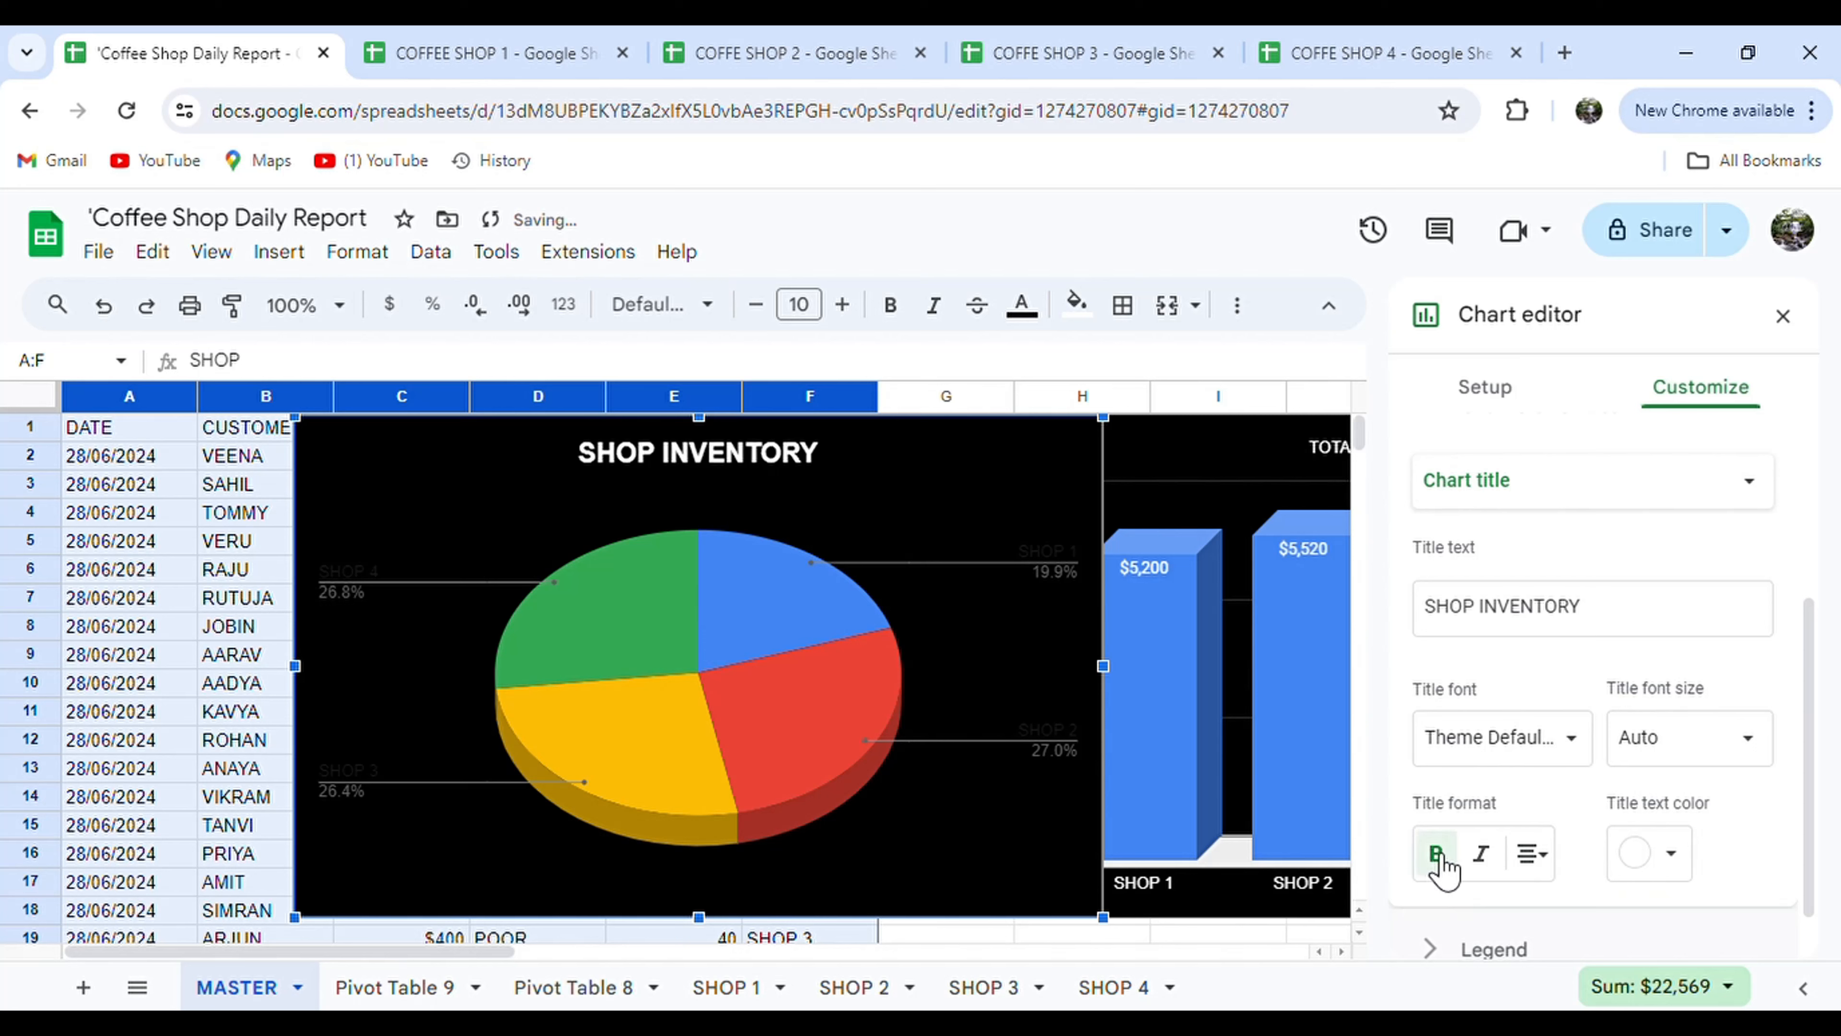
Set the pie slice labels to show percentages.
{"action": "scroll", "coordinate": [1658, 725], "scroll_direction": "down", "scroll_amount": 2}
{"action": "left_click", "coordinate": [1555, 886]}
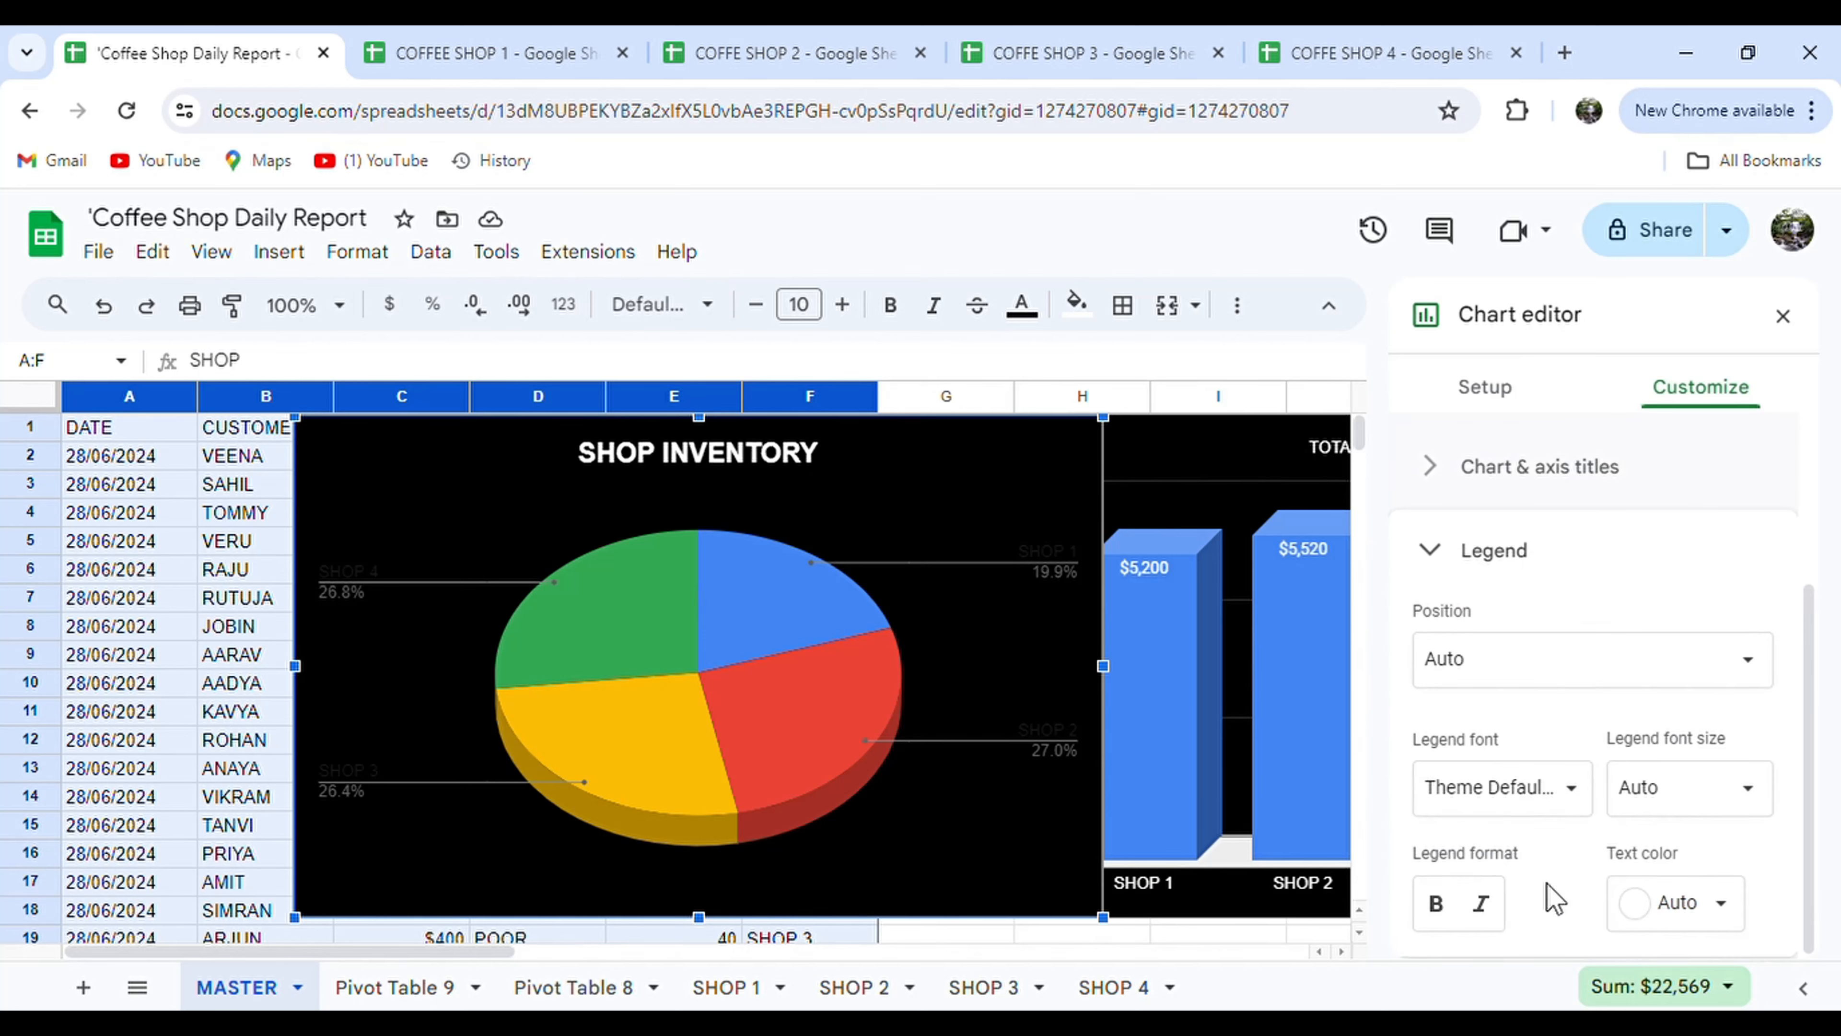
{"action": "scroll", "coordinate": [1555, 886], "scroll_direction": "up", "scroll_amount": 4}
{"action": "left_click", "coordinate": [1636, 460]}
{"action": "scroll", "coordinate": [1623, 729], "scroll_direction": "down", "scroll_amount": 3}
{"action": "left_click", "coordinate": [1586, 701]}
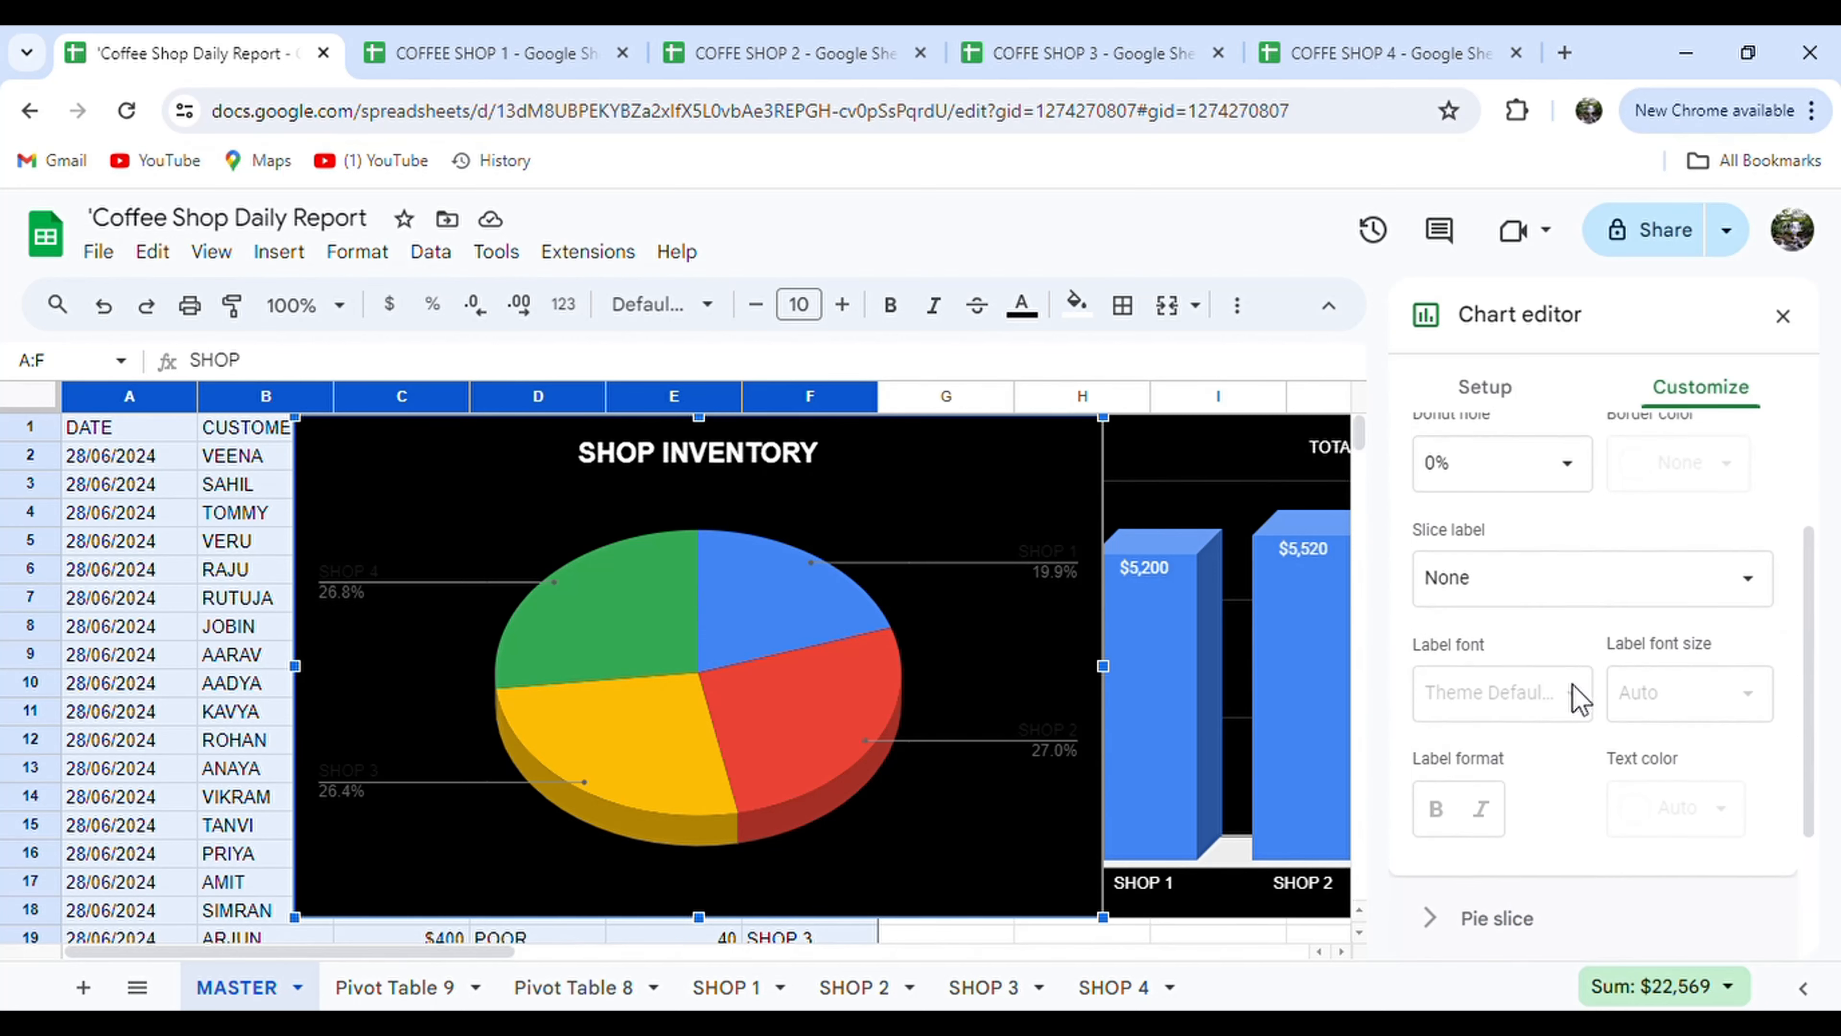
{"action": "left_click", "coordinate": [1619, 617]}
{"action": "left_click", "coordinate": [1515, 745]}
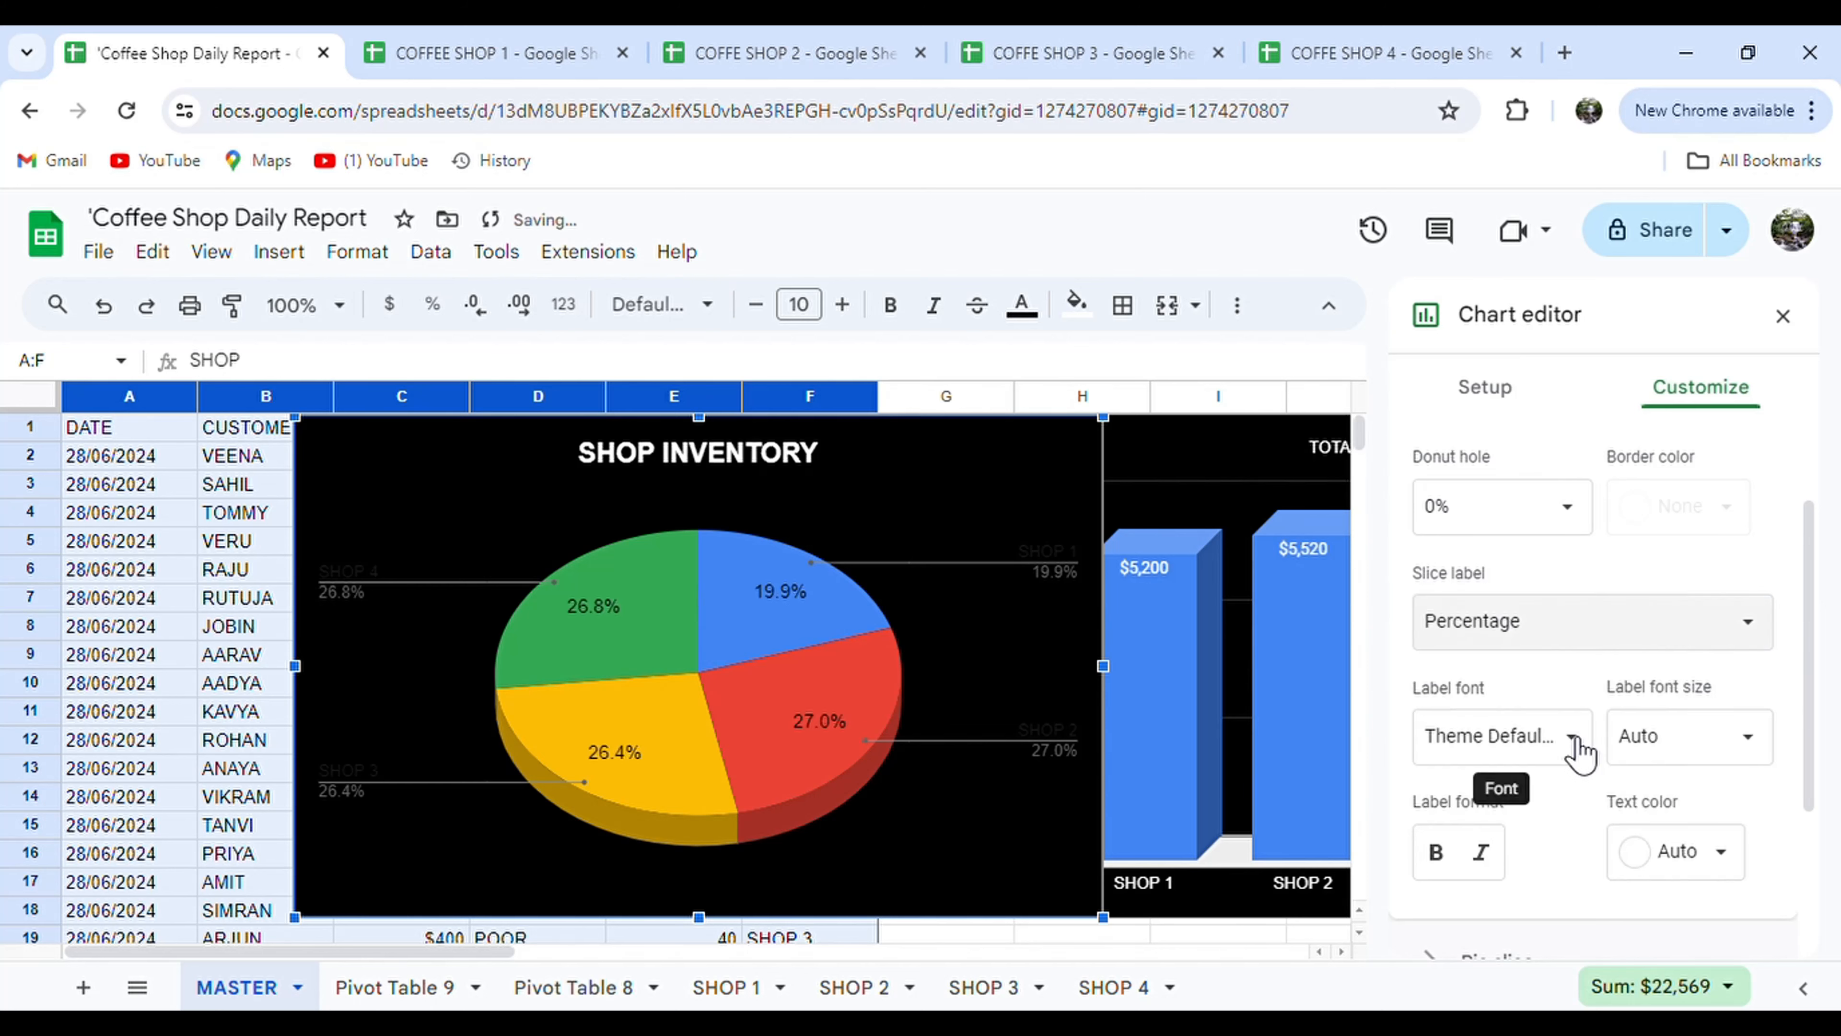
{"action": "scroll", "coordinate": [1595, 551], "scroll_direction": "up", "scroll_amount": 2}
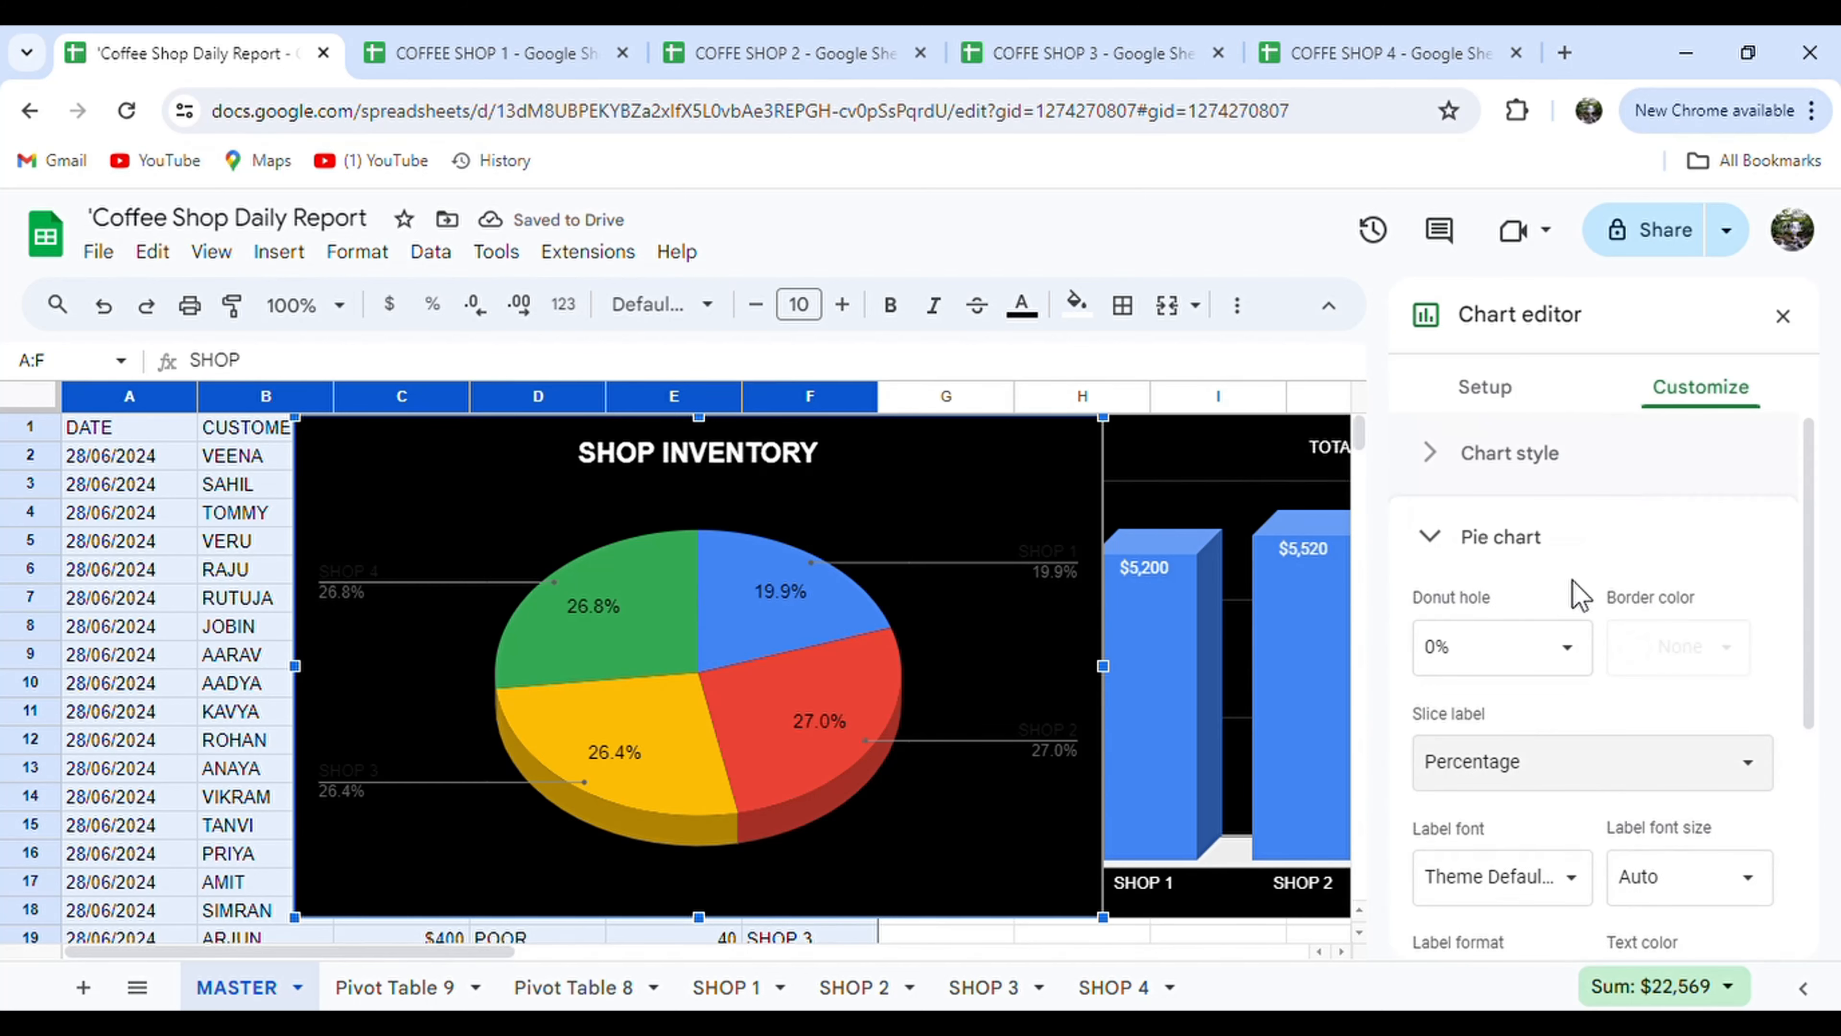
{"action": "scroll", "coordinate": [1566, 783], "scroll_direction": "down", "scroll_amount": 2}
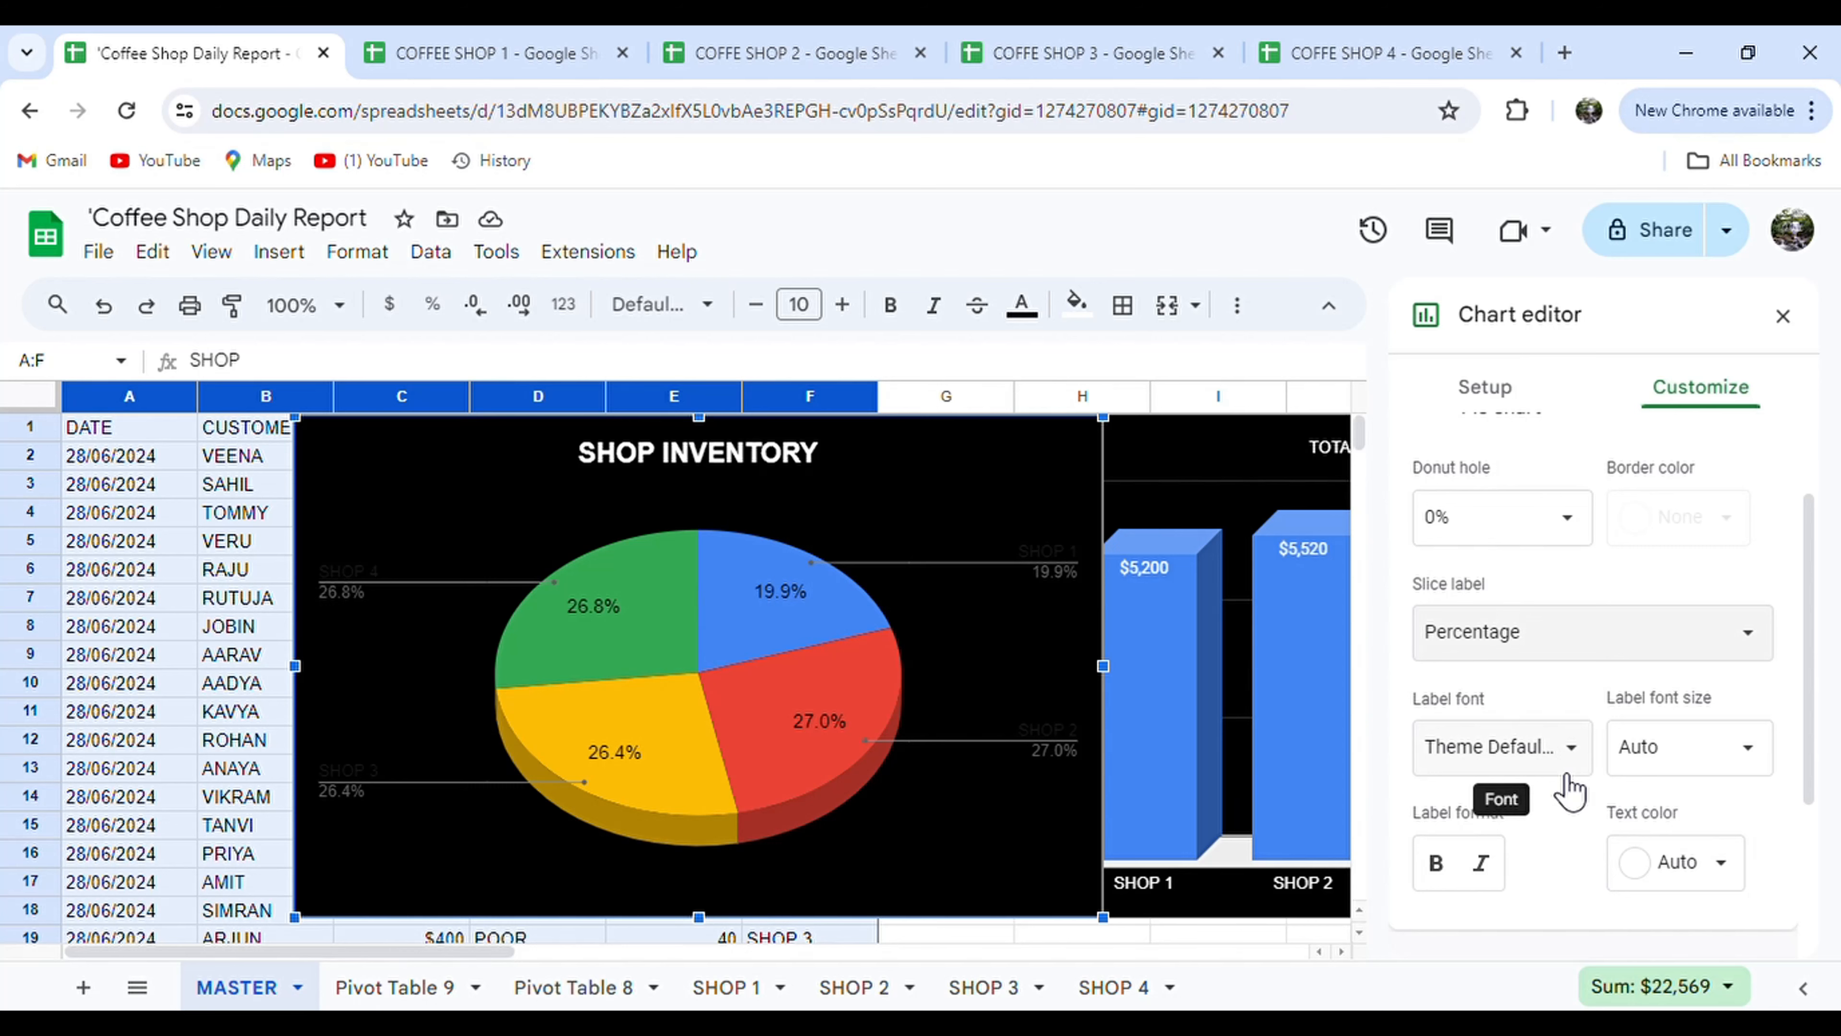
Close the pie chart's editor to return to the sheet.
{"action": "left_click", "coordinate": [1782, 316]}
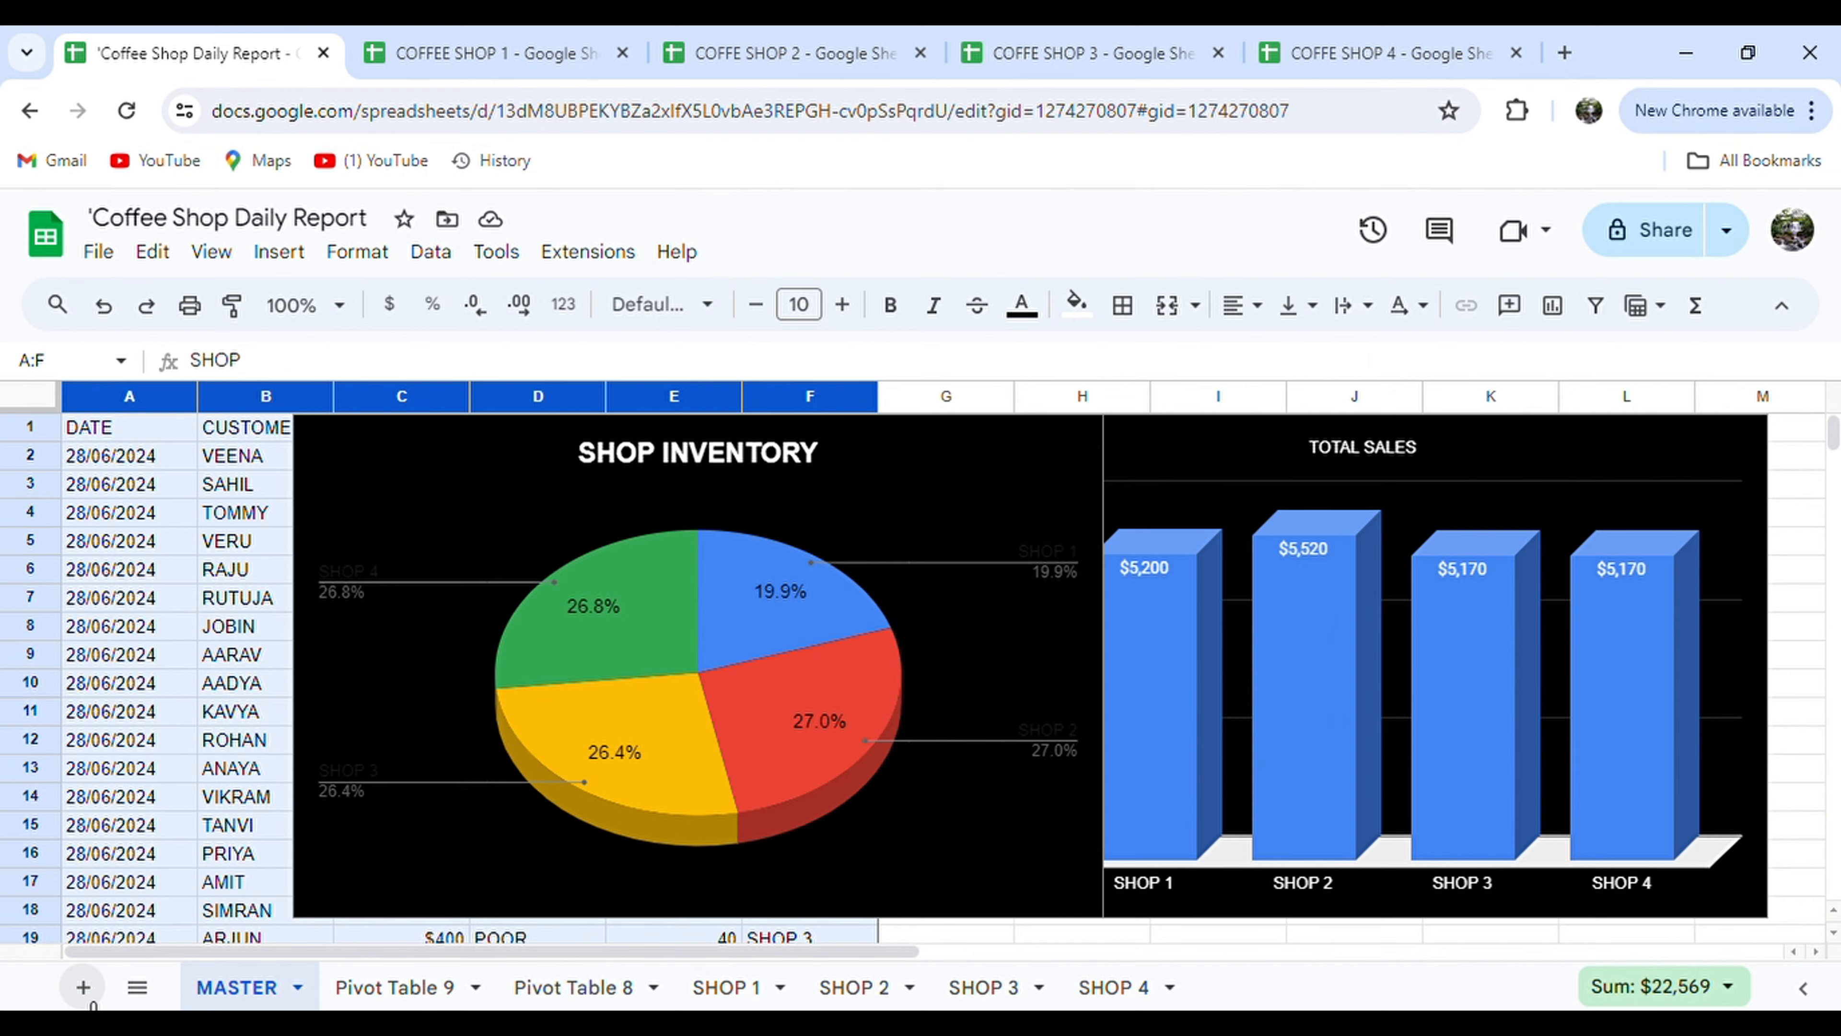
Add a new sheet and name it DASHBOARD.
{"action": "left_click", "coordinate": [83, 987]}
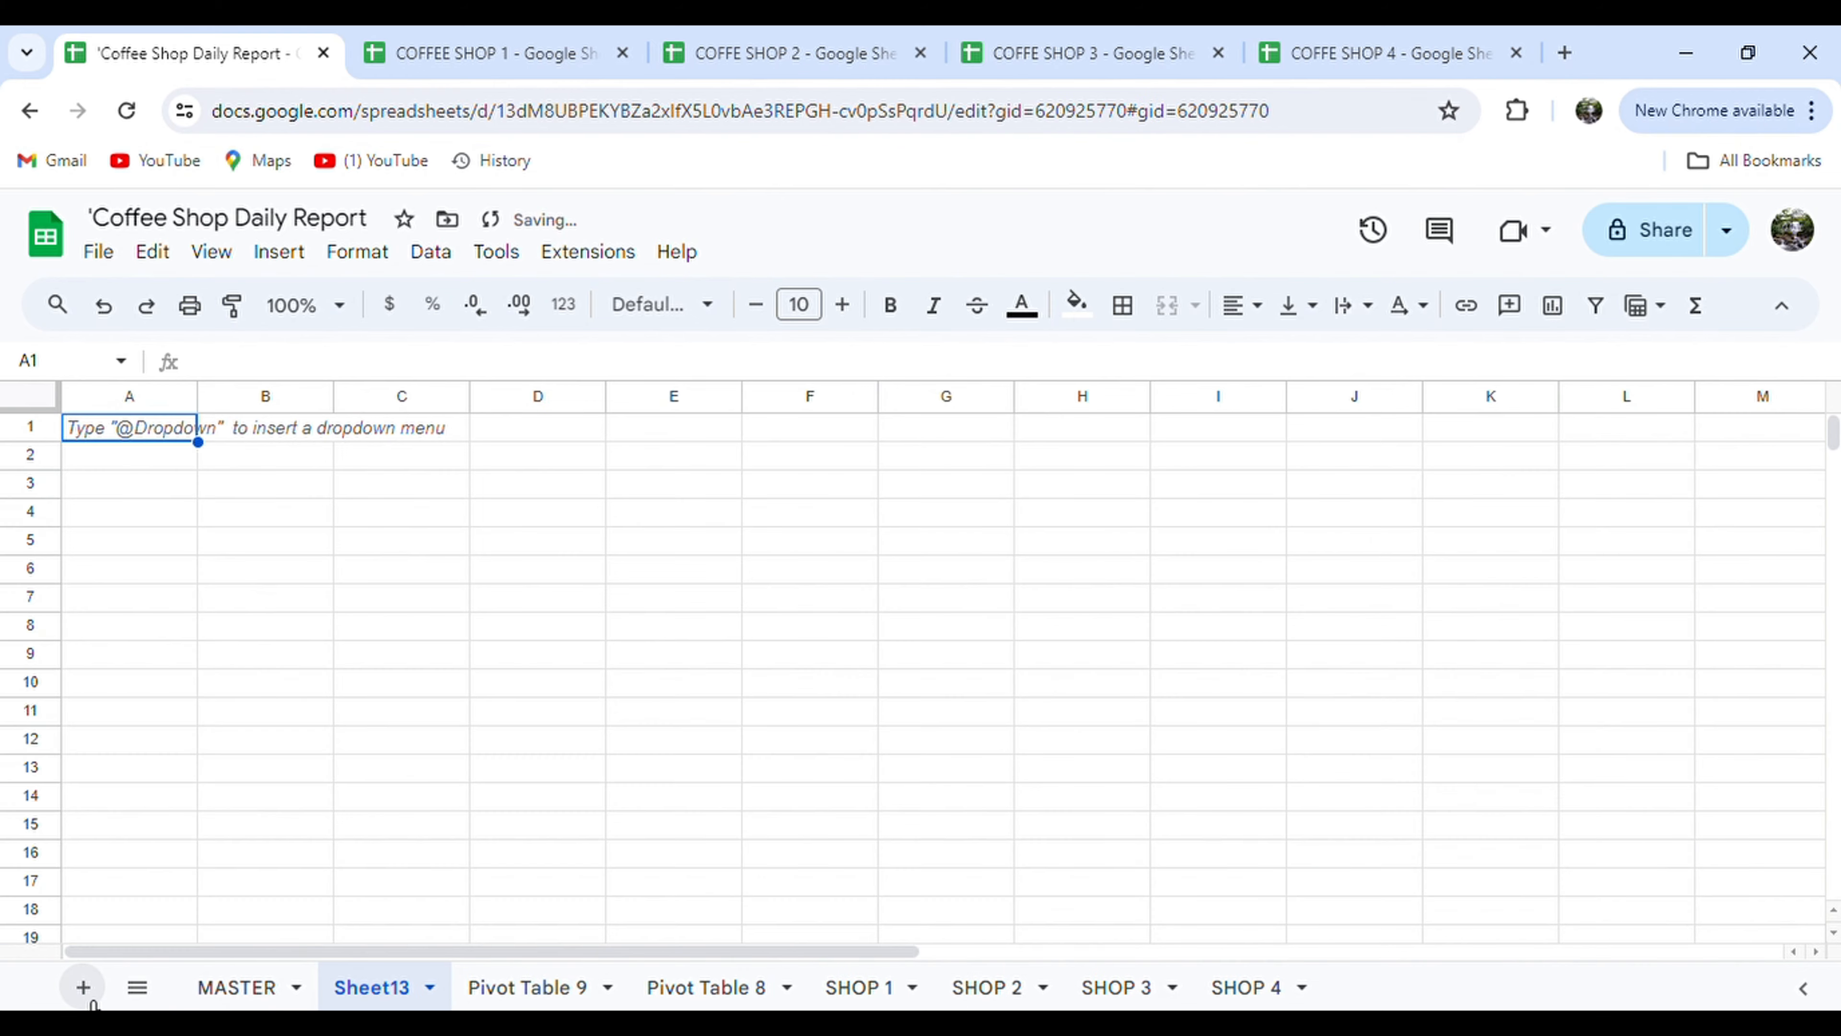
{"action": "double_click", "coordinate": [376, 991]}
{"action": "type", "text": "SCRE"}
{"action": "key", "text": "BackSpace"}
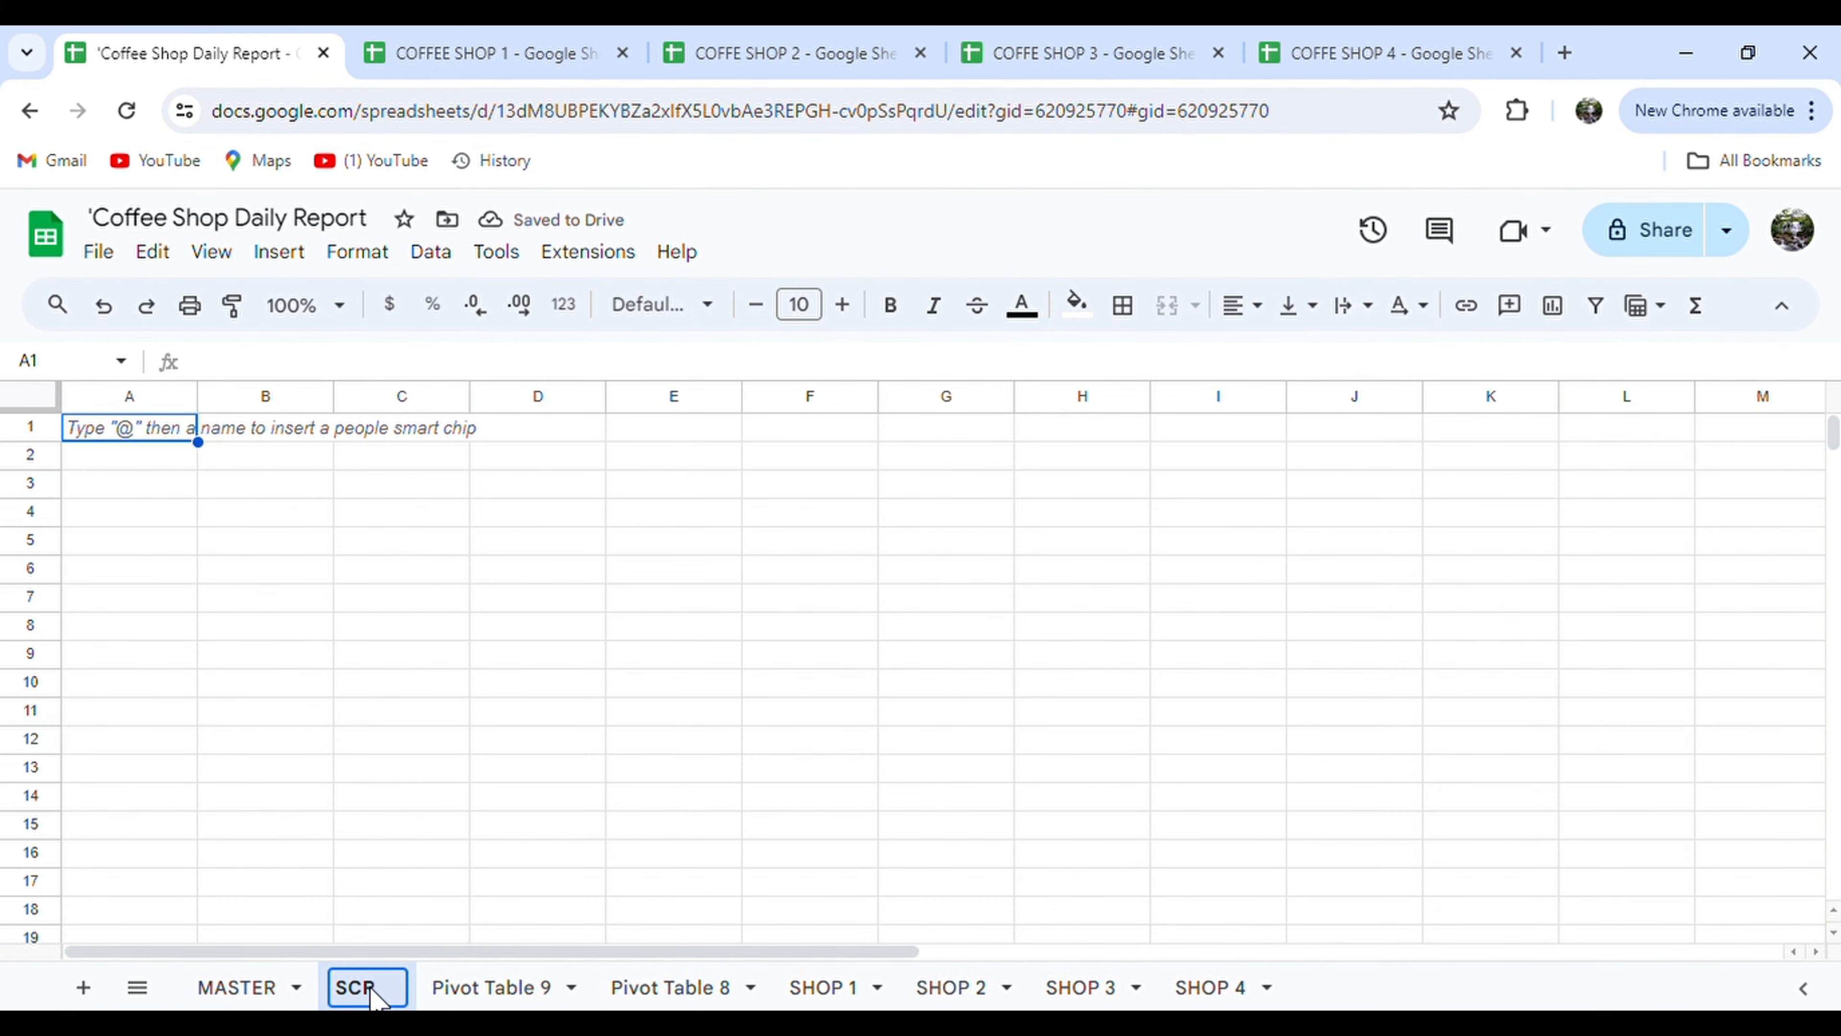
{"action": "key", "text": "BackSpace"}
{"action": "key", "text": "BackSpace"}
{"action": "key", "text": "BackSpace"}
{"action": "type", "text": "DASHBOARD"}
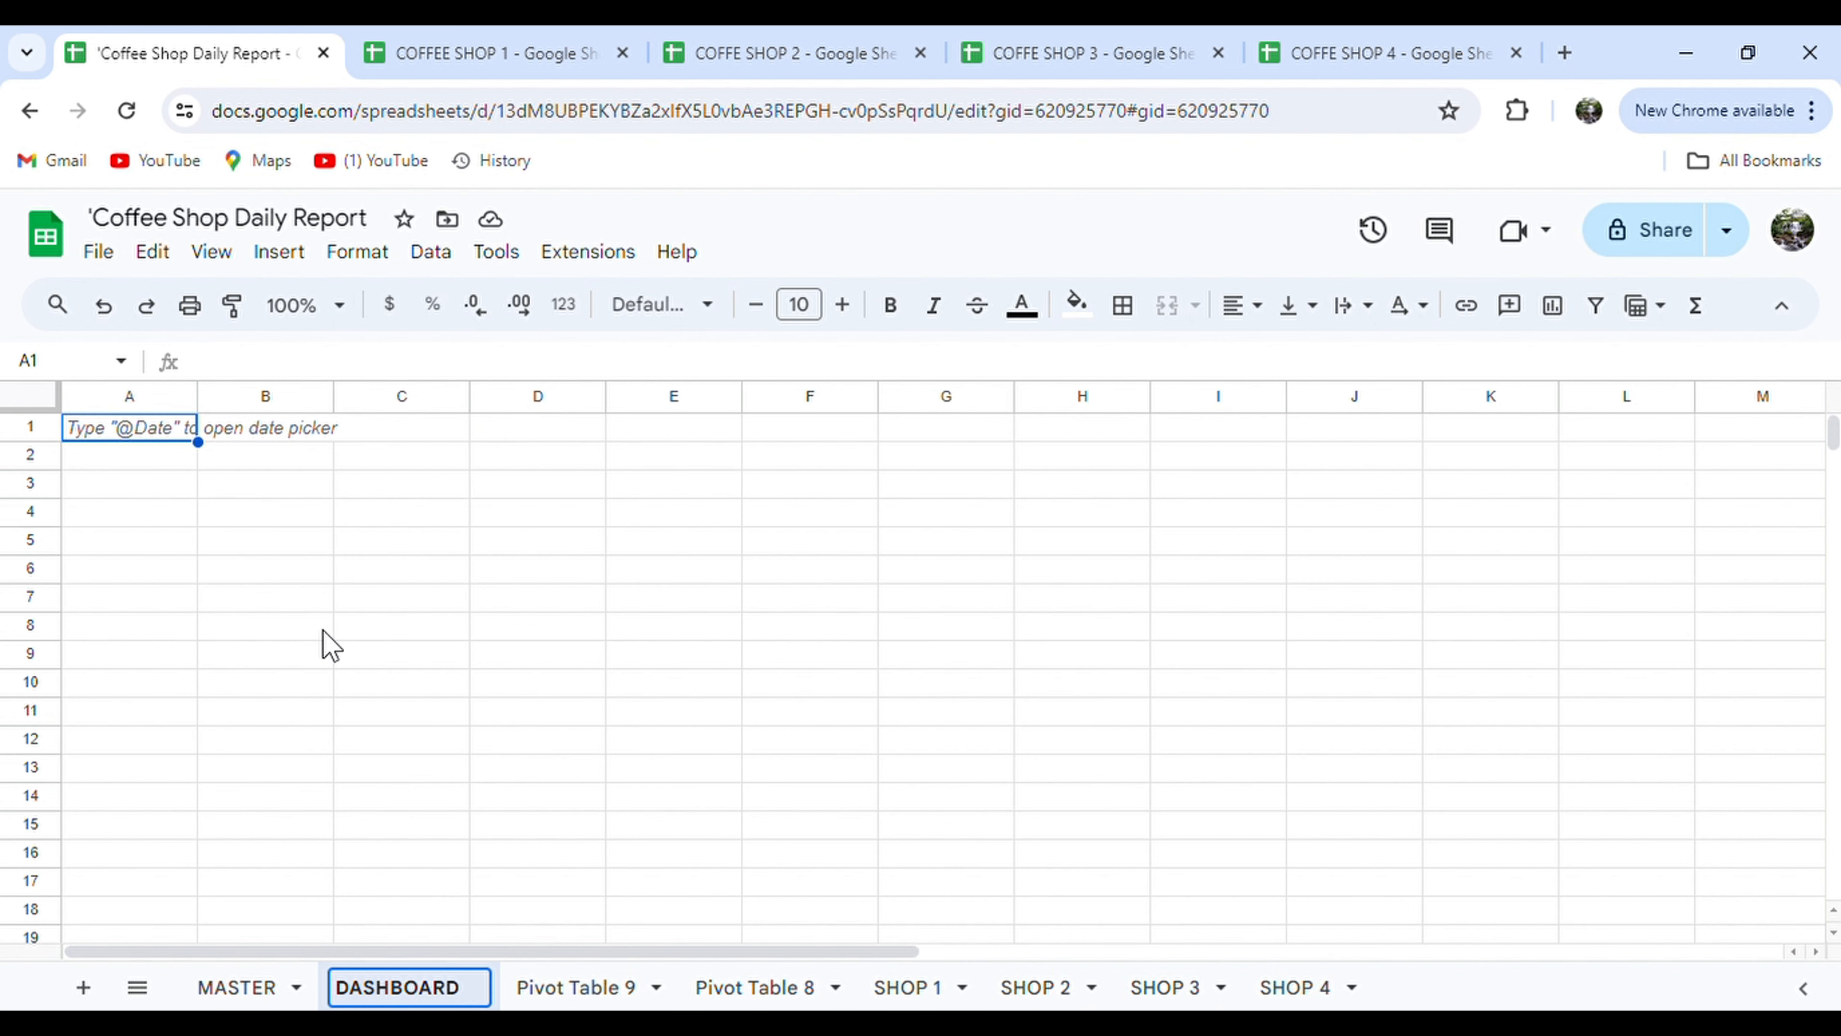
{"action": "left_click", "coordinate": [247, 455]}
Merge A1:M2 and enter the title COFFEE SHOP DAILY REPORT.
{"action": "left_click_drag", "start_coordinate": [164, 436], "coordinate": [1763, 471]}
{"action": "left_click", "coordinate": [1167, 305]}
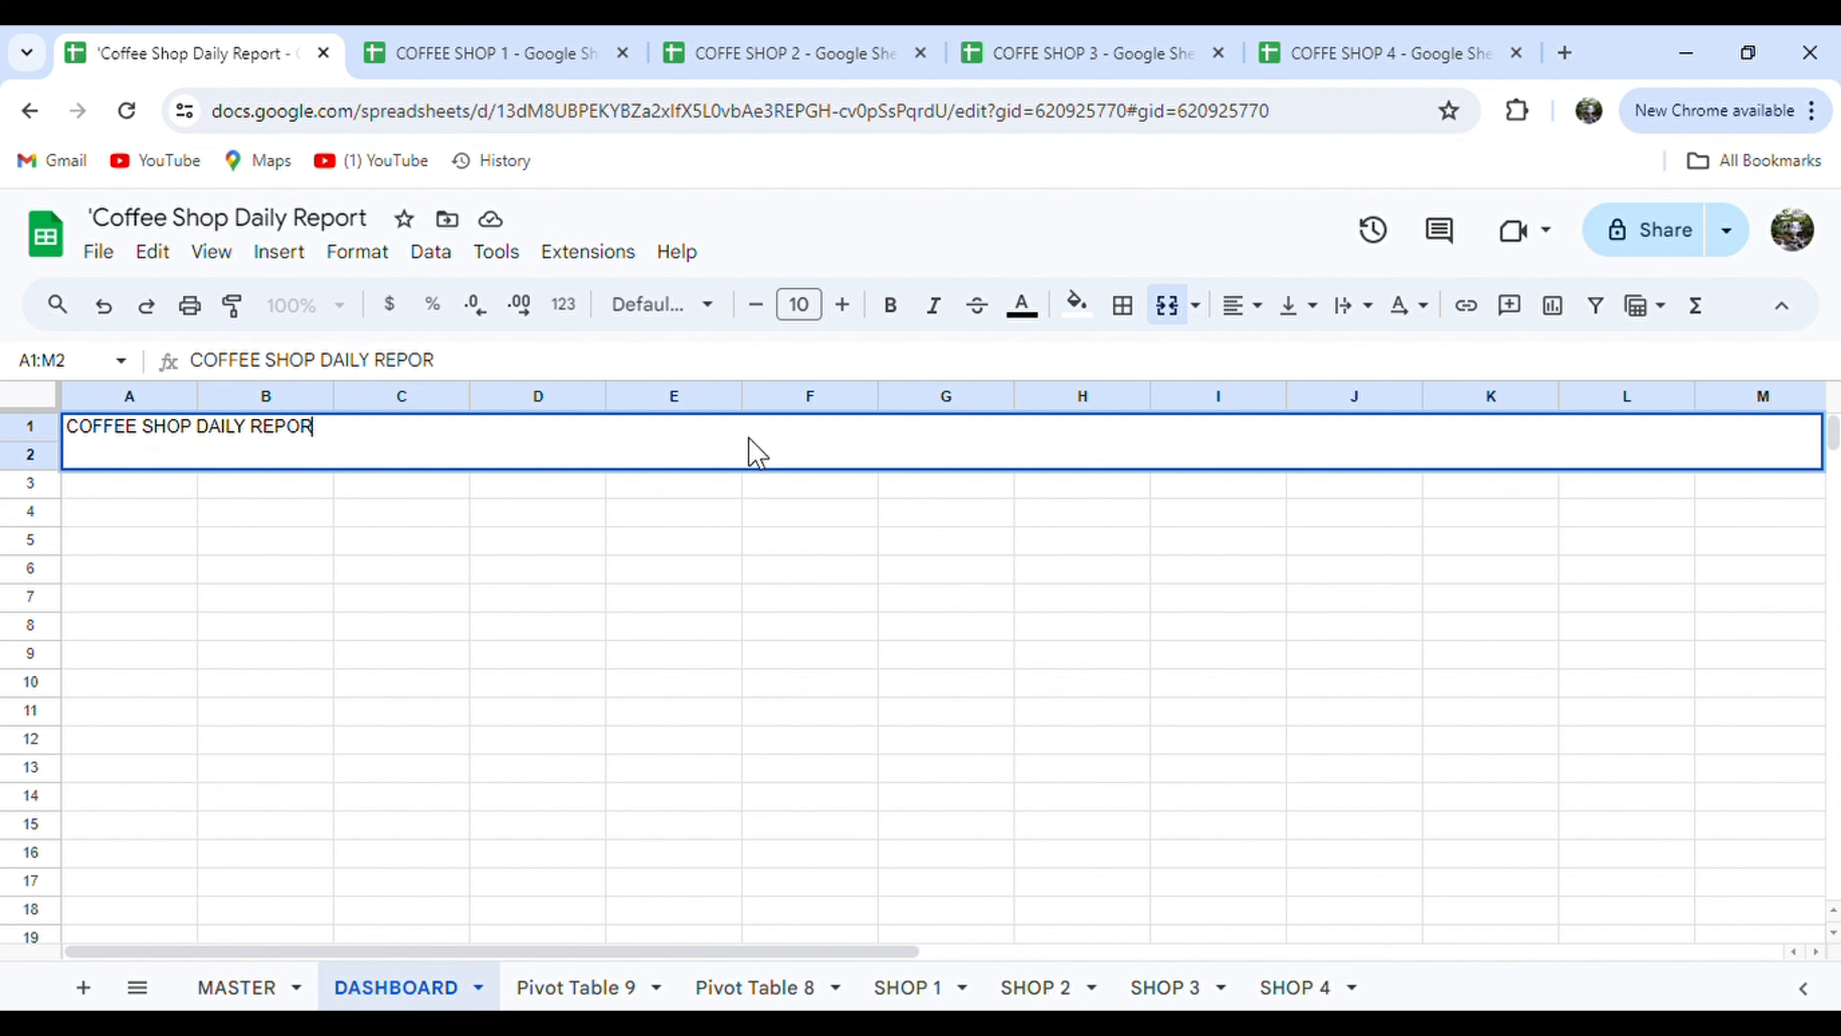
{"action": "left_click", "coordinate": [714, 516]}
{"action": "left_click", "coordinate": [690, 443]}
Format the title banner centred, yellow-filled, bold, at font size 19.
{"action": "left_click", "coordinate": [1242, 304]}
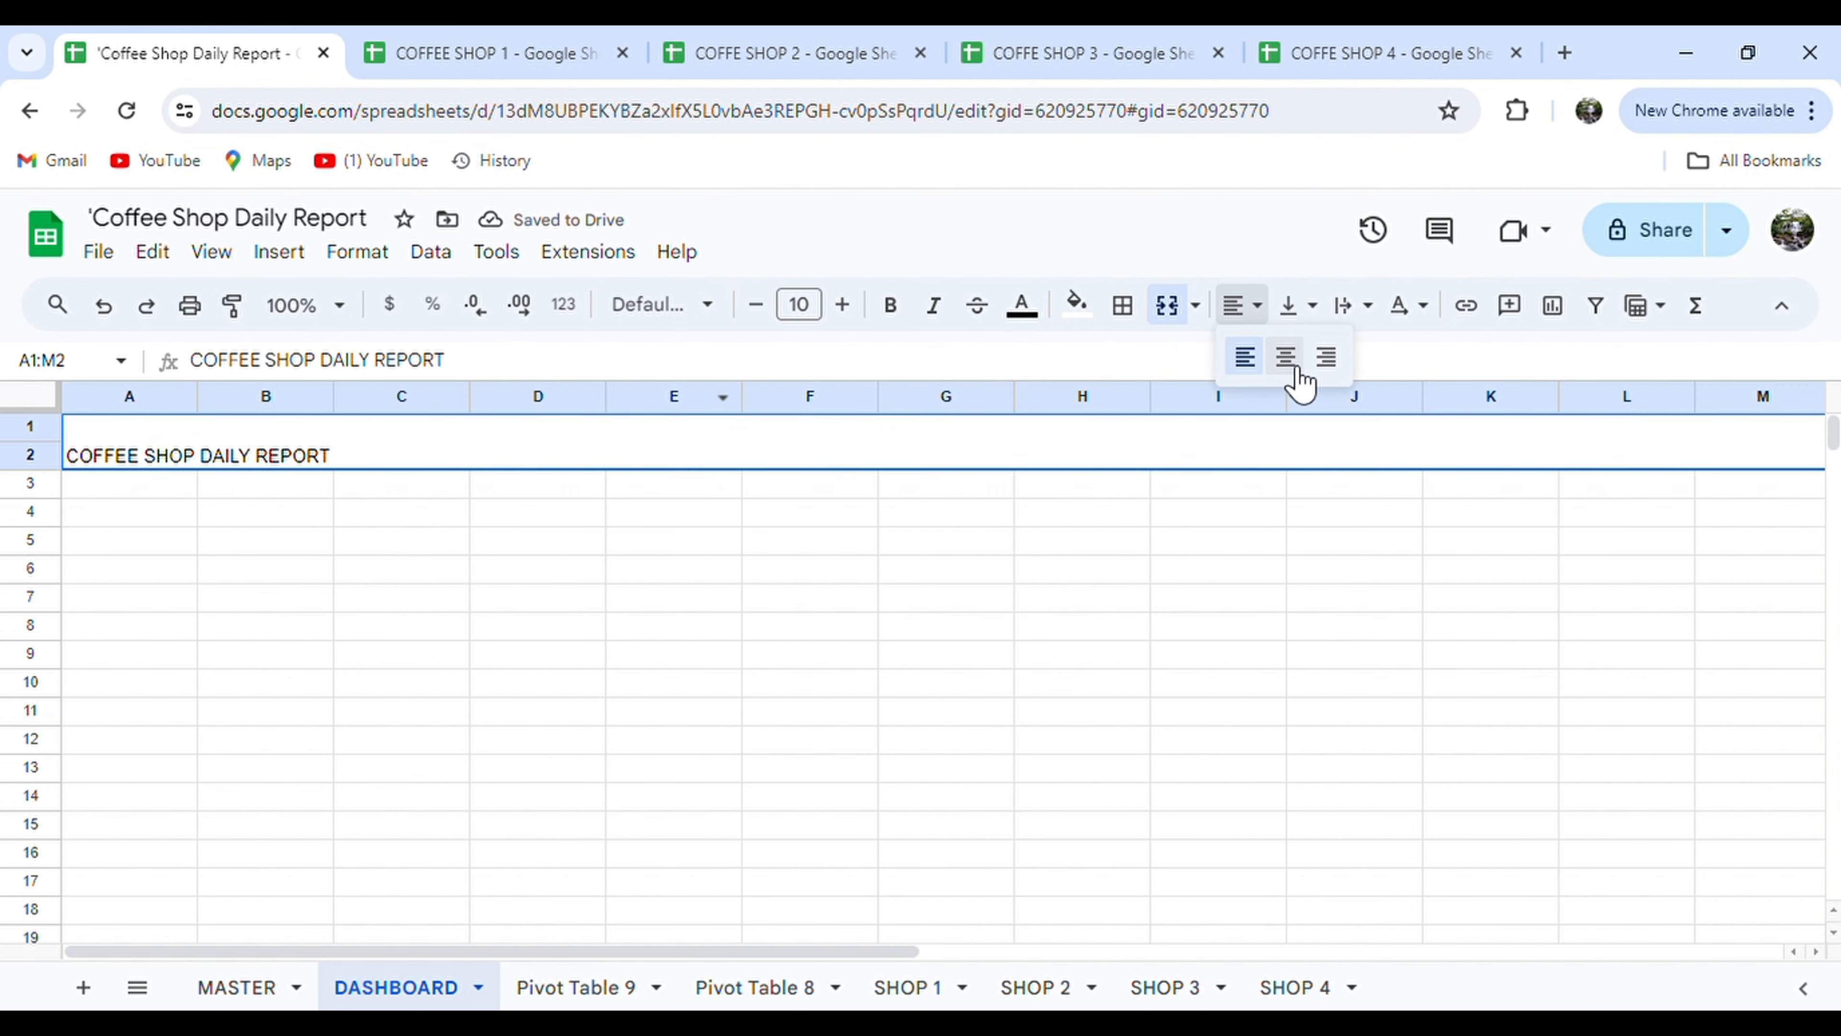
{"action": "left_click", "coordinate": [1286, 361]}
{"action": "left_click", "coordinate": [1076, 303]}
{"action": "left_click", "coordinate": [1178, 429]}
{"action": "left_click", "coordinate": [888, 305]}
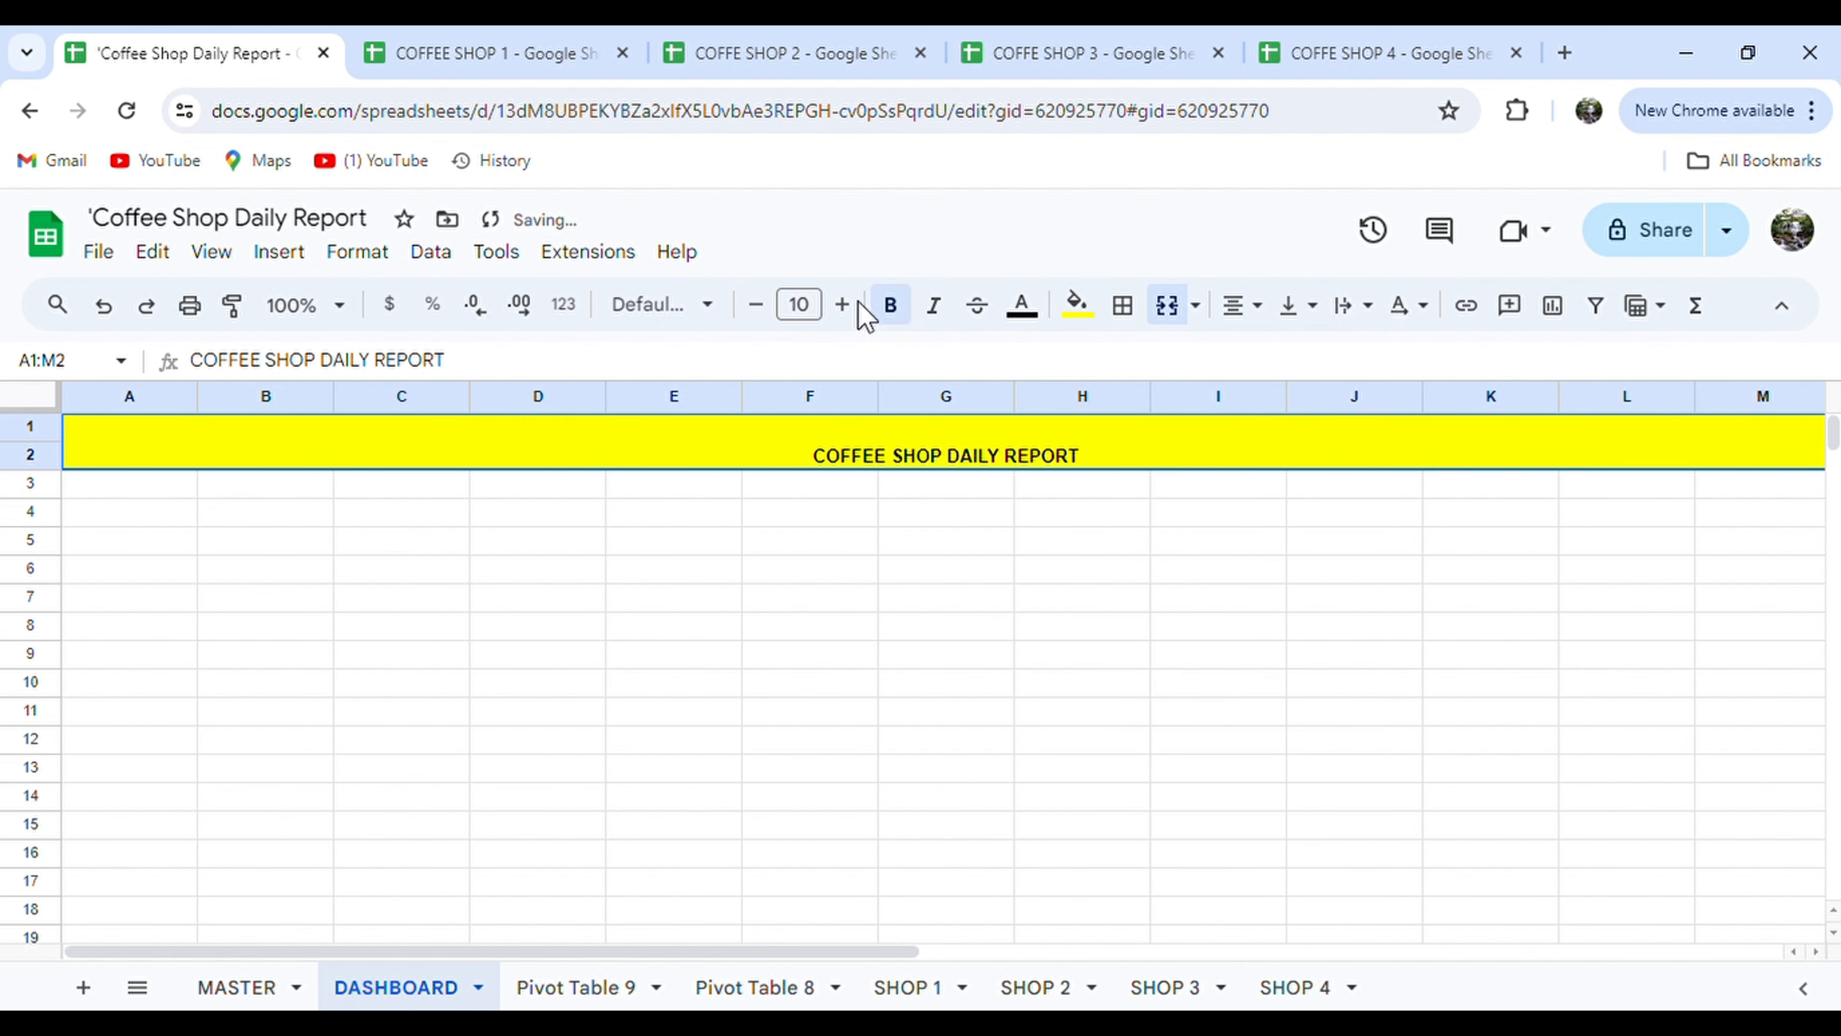
{"action": "left_click", "coordinate": [841, 305]}
{"action": "left_click", "coordinate": [842, 305]}
{"action": "left_click", "coordinate": [845, 304]}
{"action": "left_click", "coordinate": [845, 304]}
{"action": "left_click", "coordinate": [845, 304]}
{"action": "left_click", "coordinate": [844, 304]}
{"action": "left_click", "coordinate": [844, 304]}
{"action": "left_click", "coordinate": [844, 305]}
{"action": "left_click", "coordinate": [845, 304]}
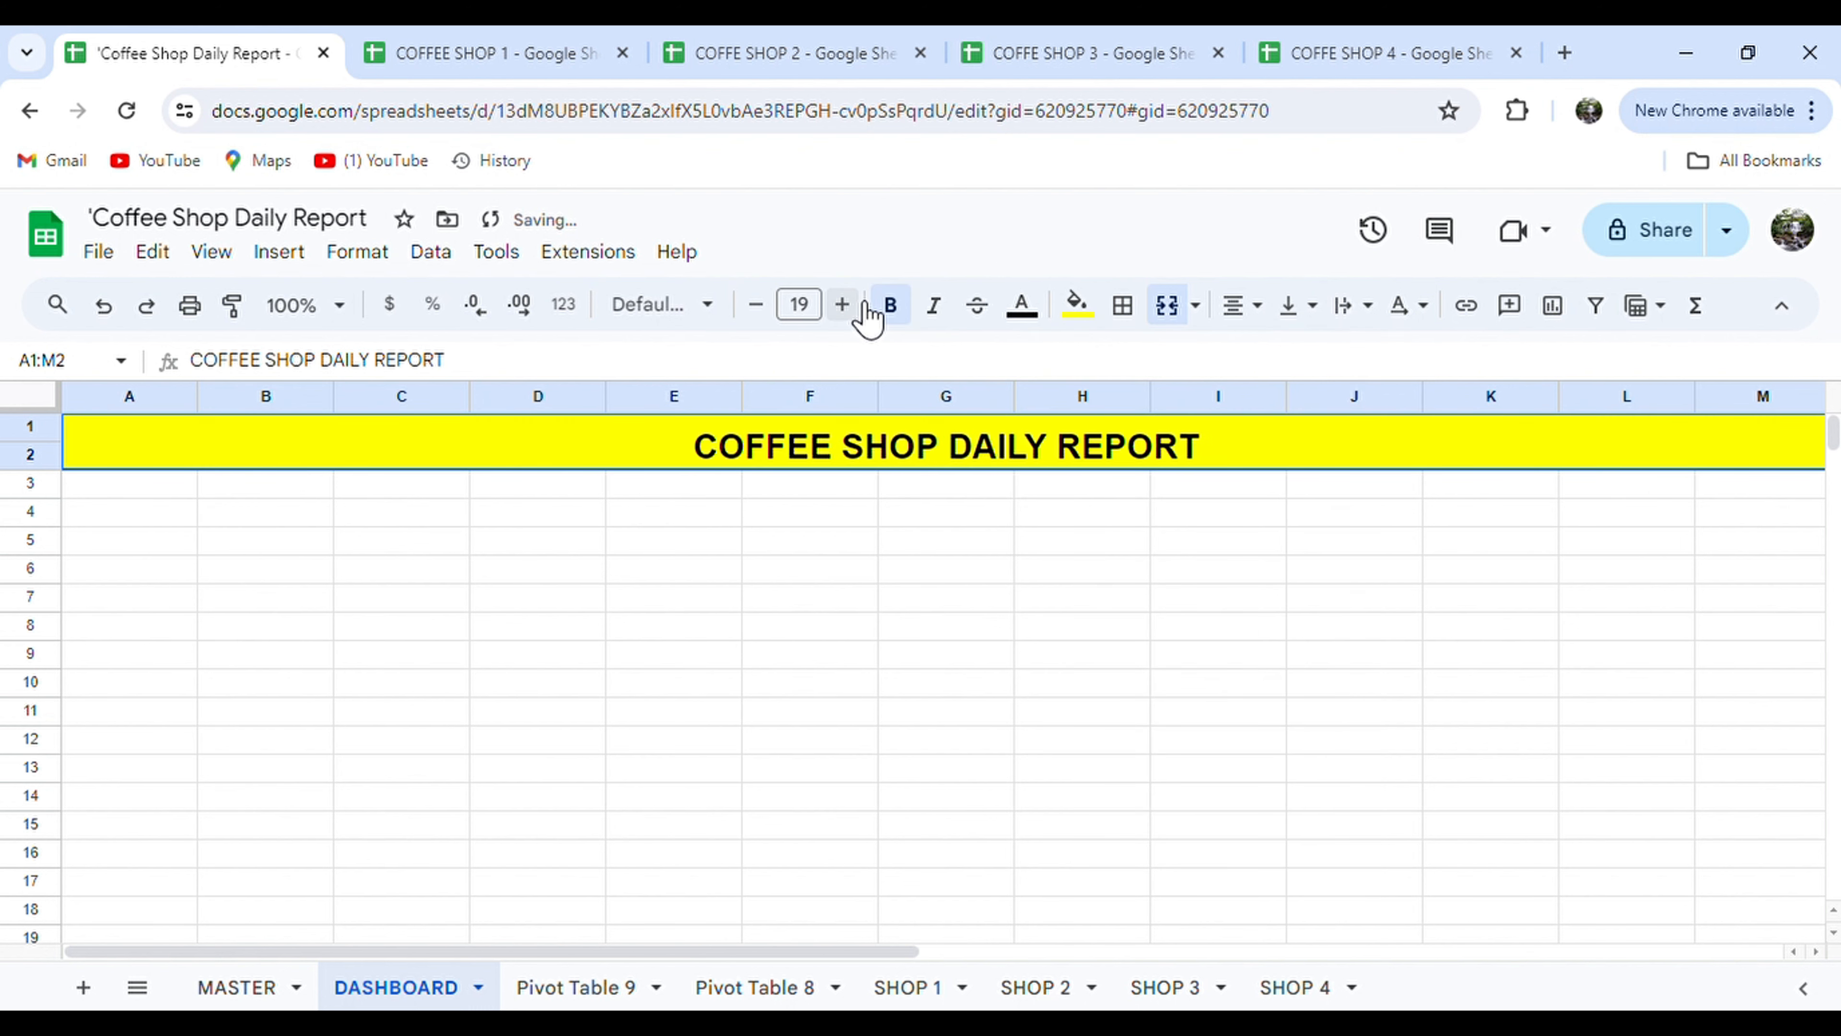
{"action": "left_click", "coordinate": [146, 497]}
Fill cells A3:N44 black as the dashboard background.
{"action": "left_click", "coordinate": [415, 542]}
{"action": "left_click_drag", "start_coordinate": [163, 488], "coordinate": [1791, 943]}
{"action": "left_click", "coordinate": [1076, 303]}
{"action": "left_click", "coordinate": [1085, 400]}
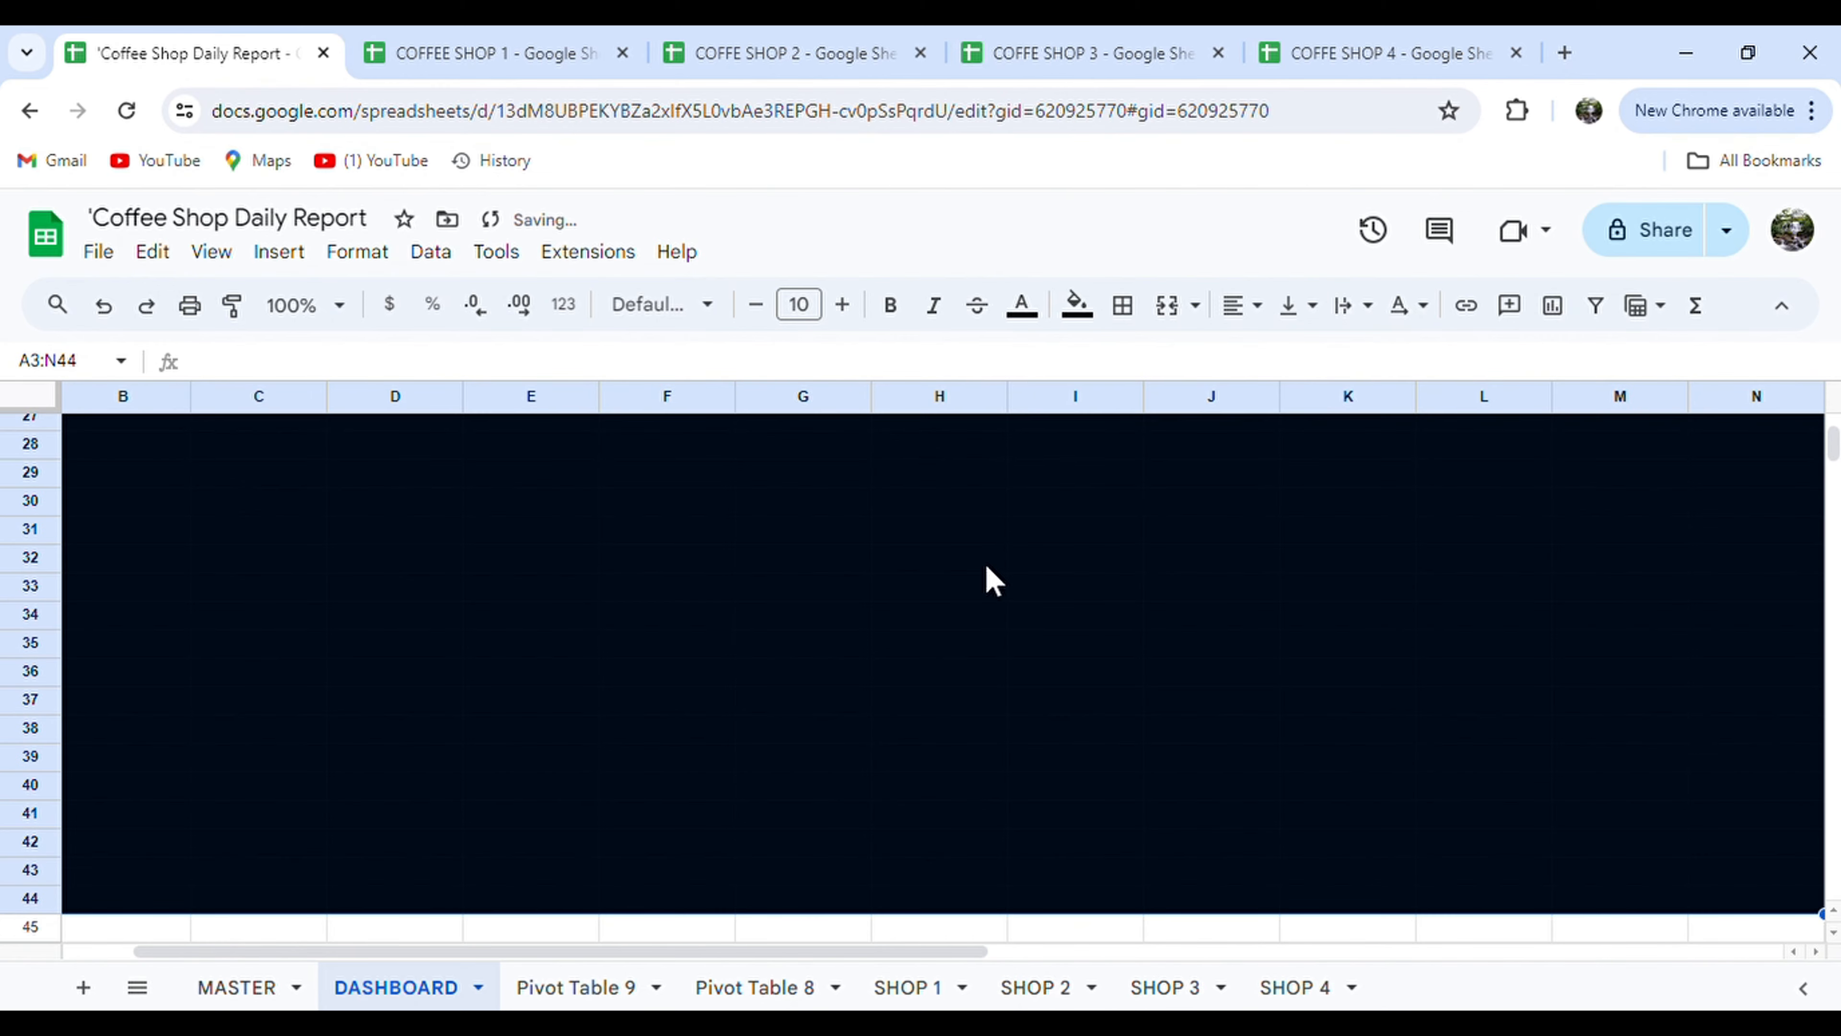
Re-merge the title banner across A1:N2.
{"action": "scroll", "coordinate": [986, 576], "scroll_direction": "up", "scroll_amount": 9}
{"action": "left_click", "coordinate": [732, 573]}
{"action": "left_click_drag", "start_coordinate": [1730, 465], "coordinate": [1689, 453]}
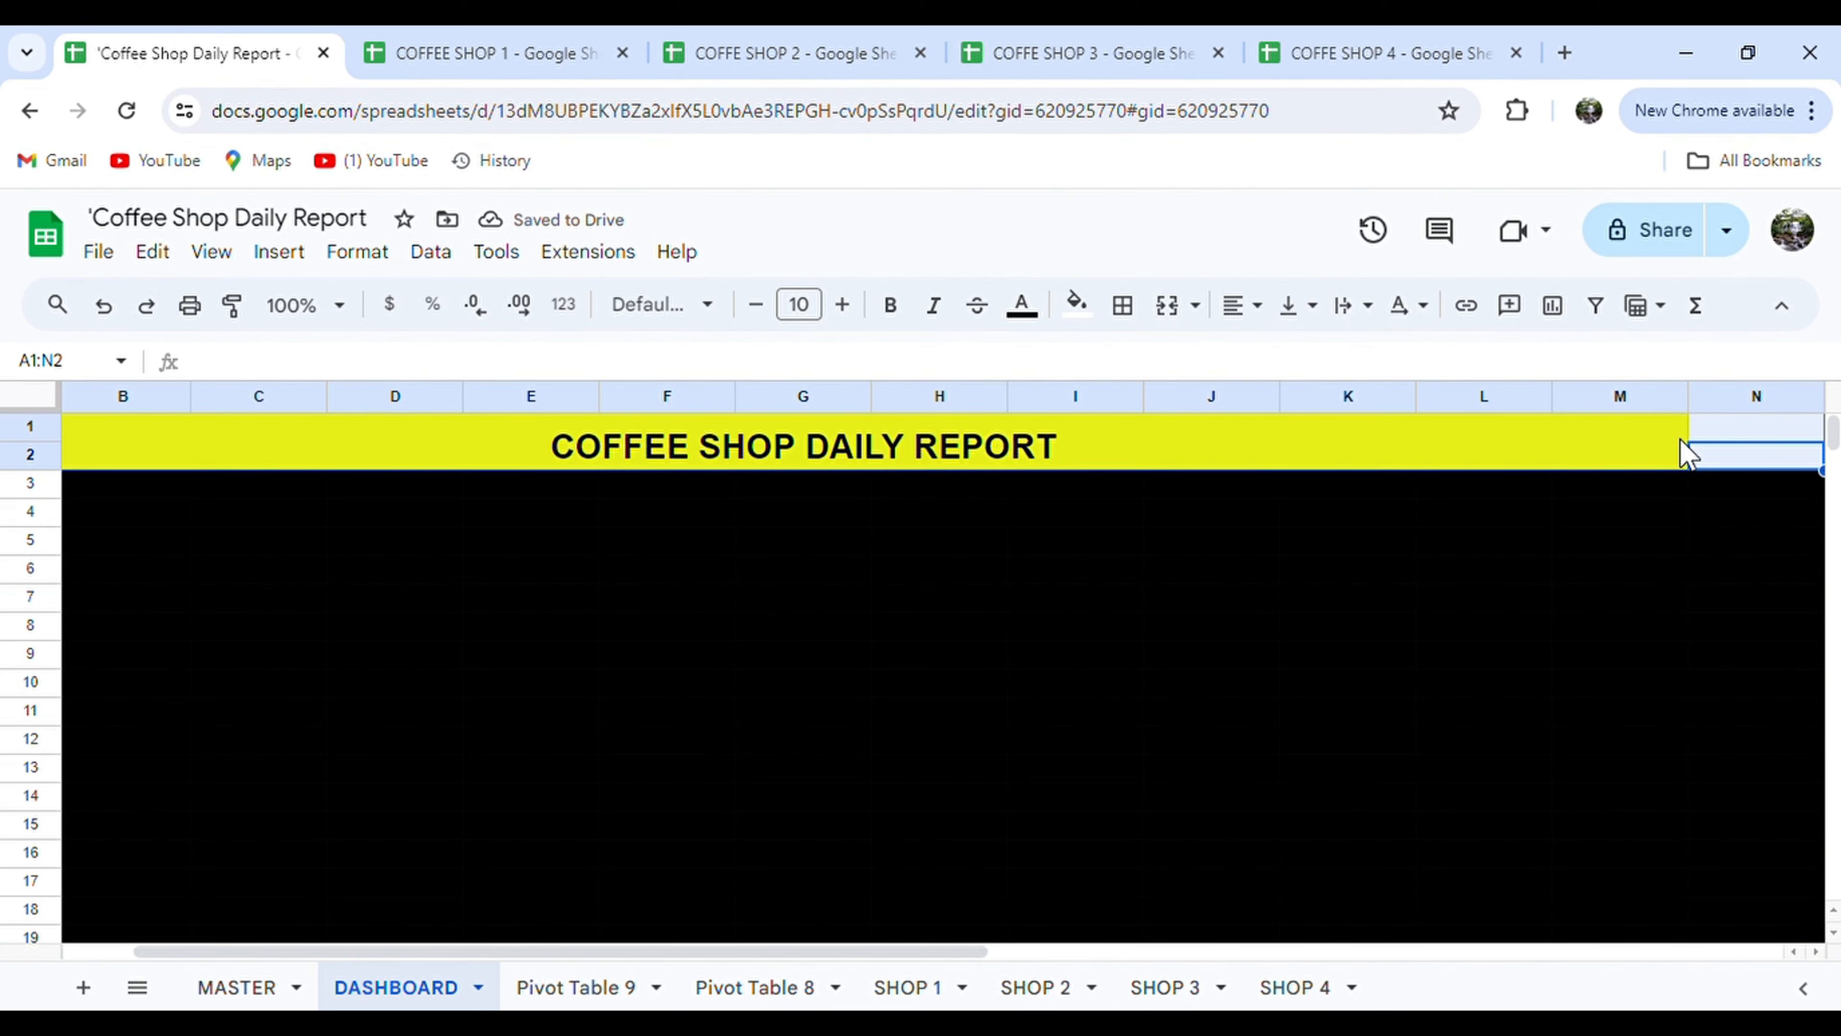
{"action": "left_click", "coordinate": [1178, 308]}
{"action": "left_click", "coordinate": [1173, 656]}
{"action": "left_click", "coordinate": [147, 494]}
In A3, enter the formula ={'Pivot Table 8'!A2:G8} to link the feedback pivot.
{"action": "type", "text": "={"}
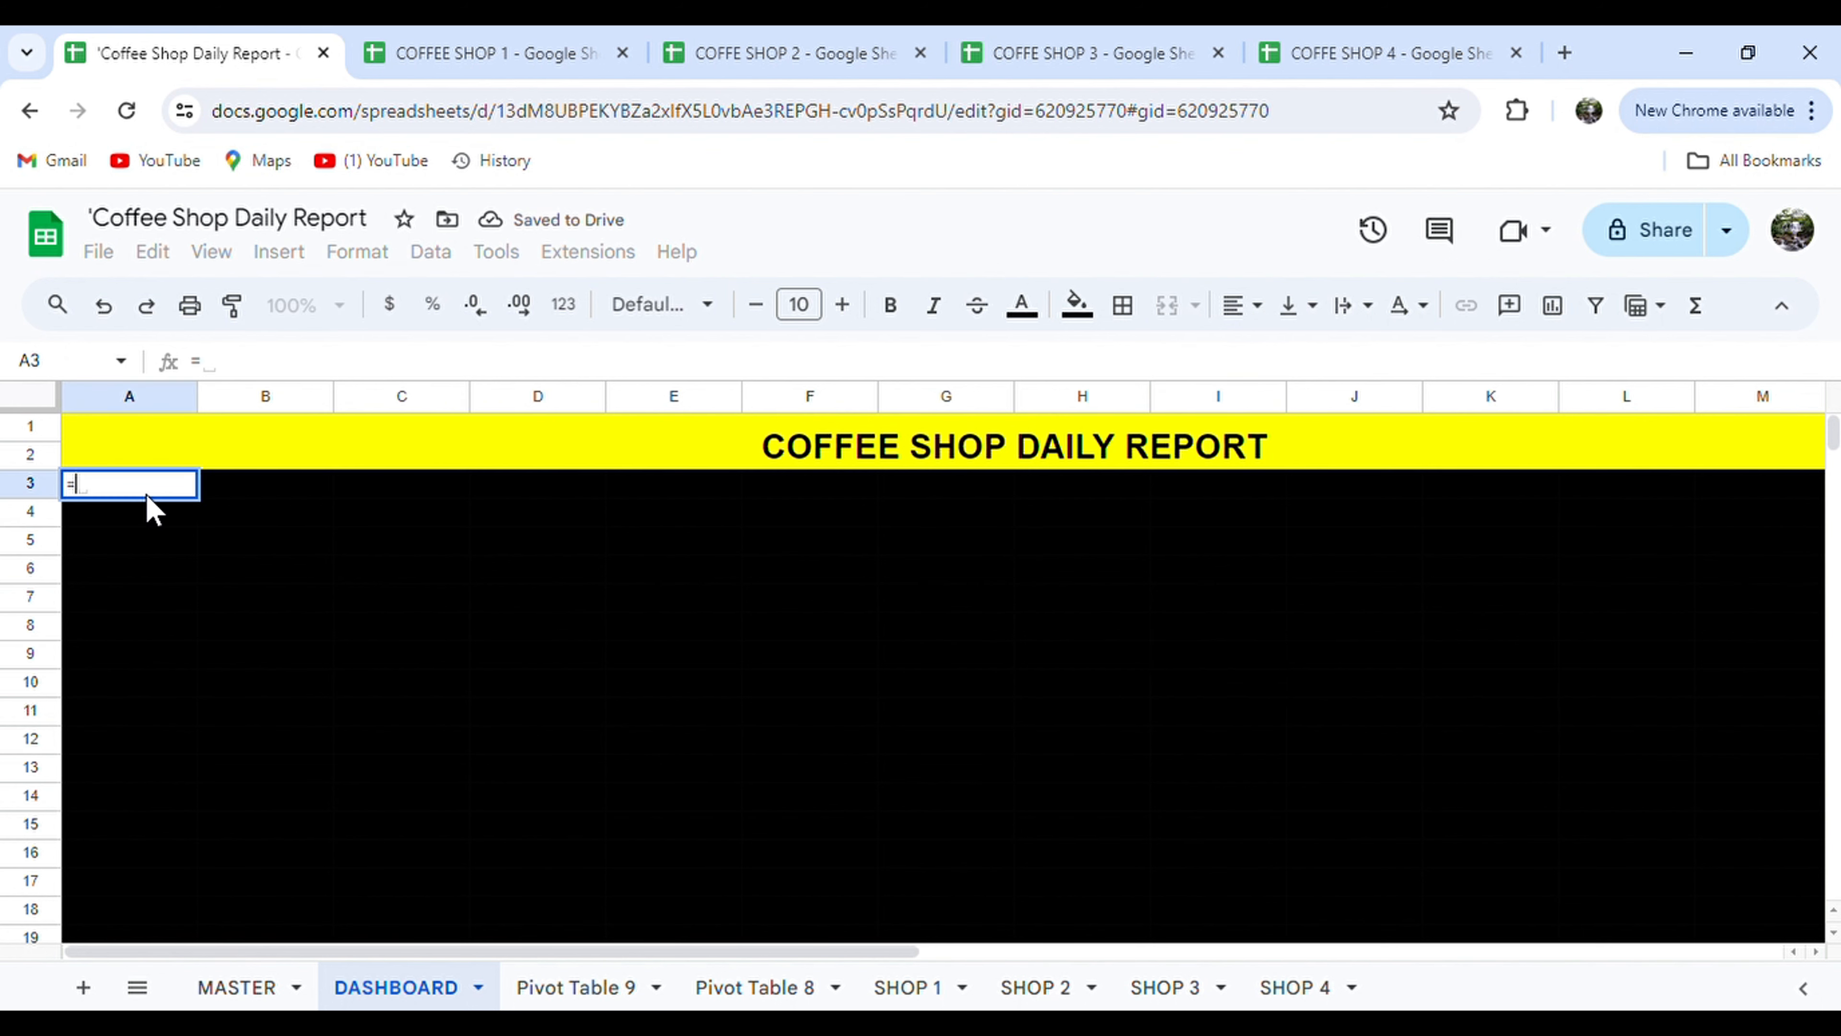
{"action": "left_click", "coordinate": [717, 989]}
{"action": "left_click_drag", "start_coordinate": [944, 470], "coordinate": [133, 650]}
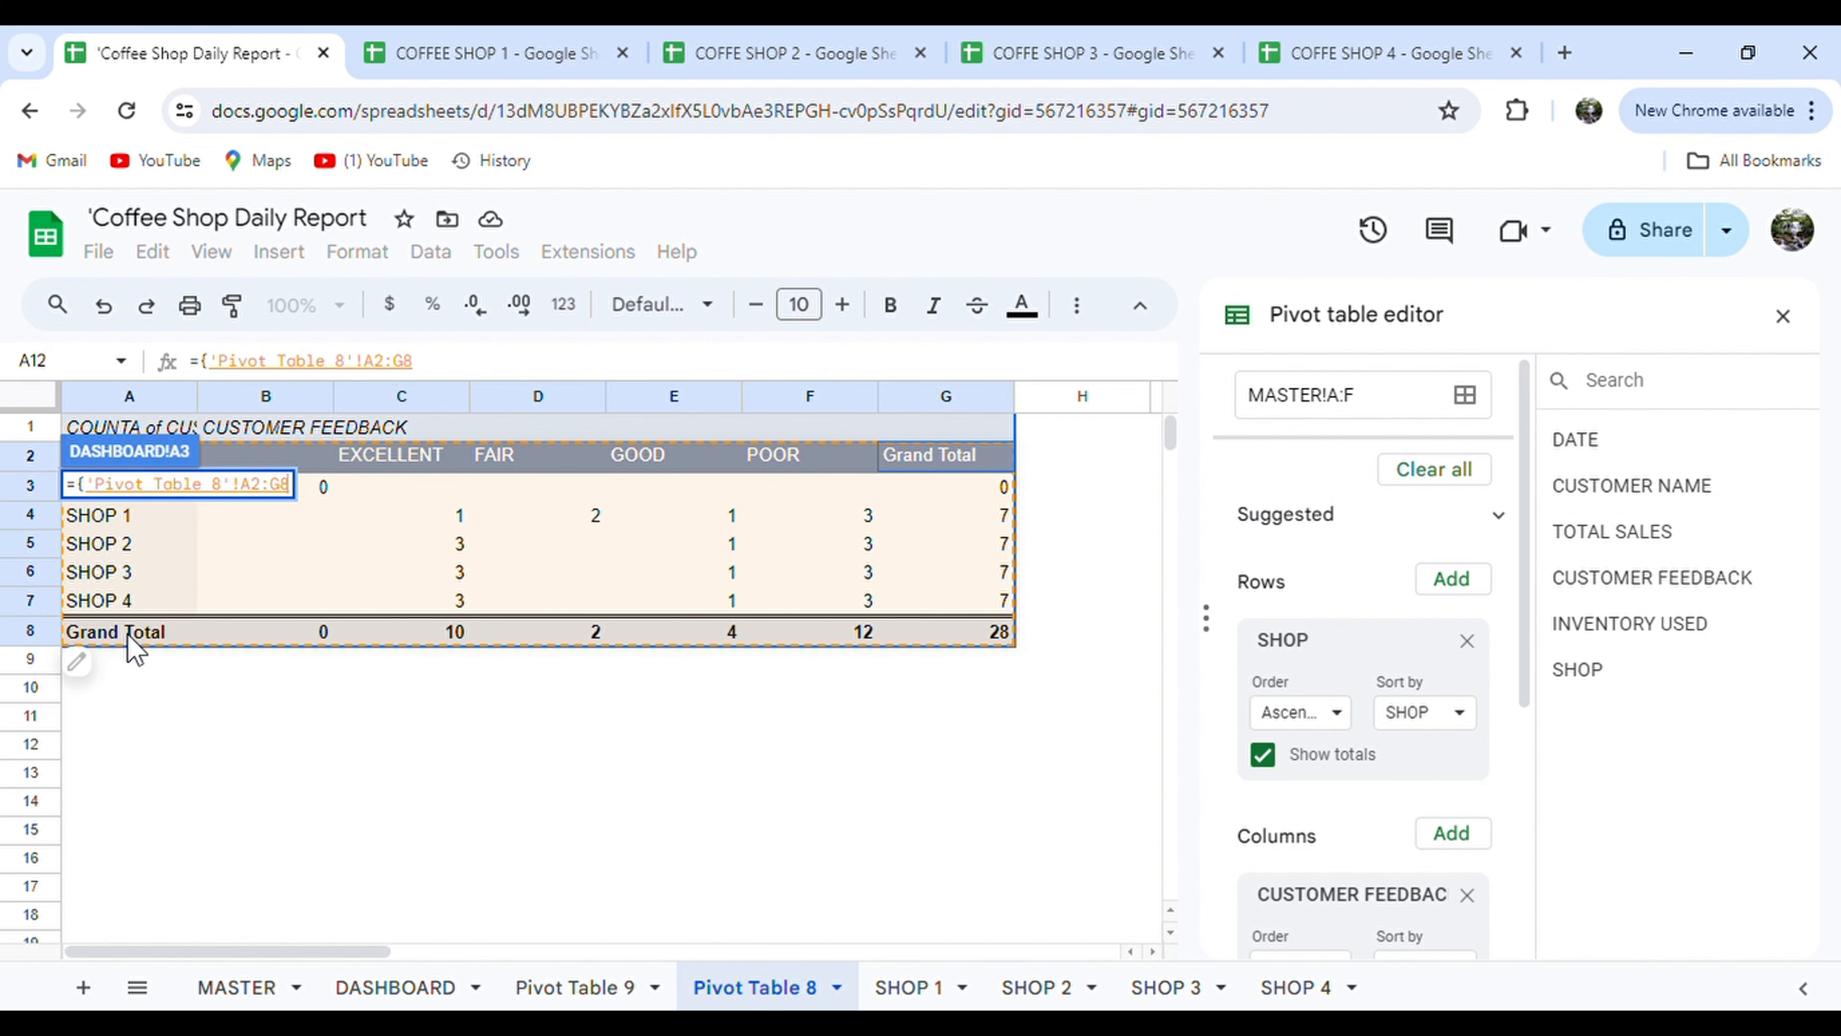
{"action": "key", "text": "Return"}
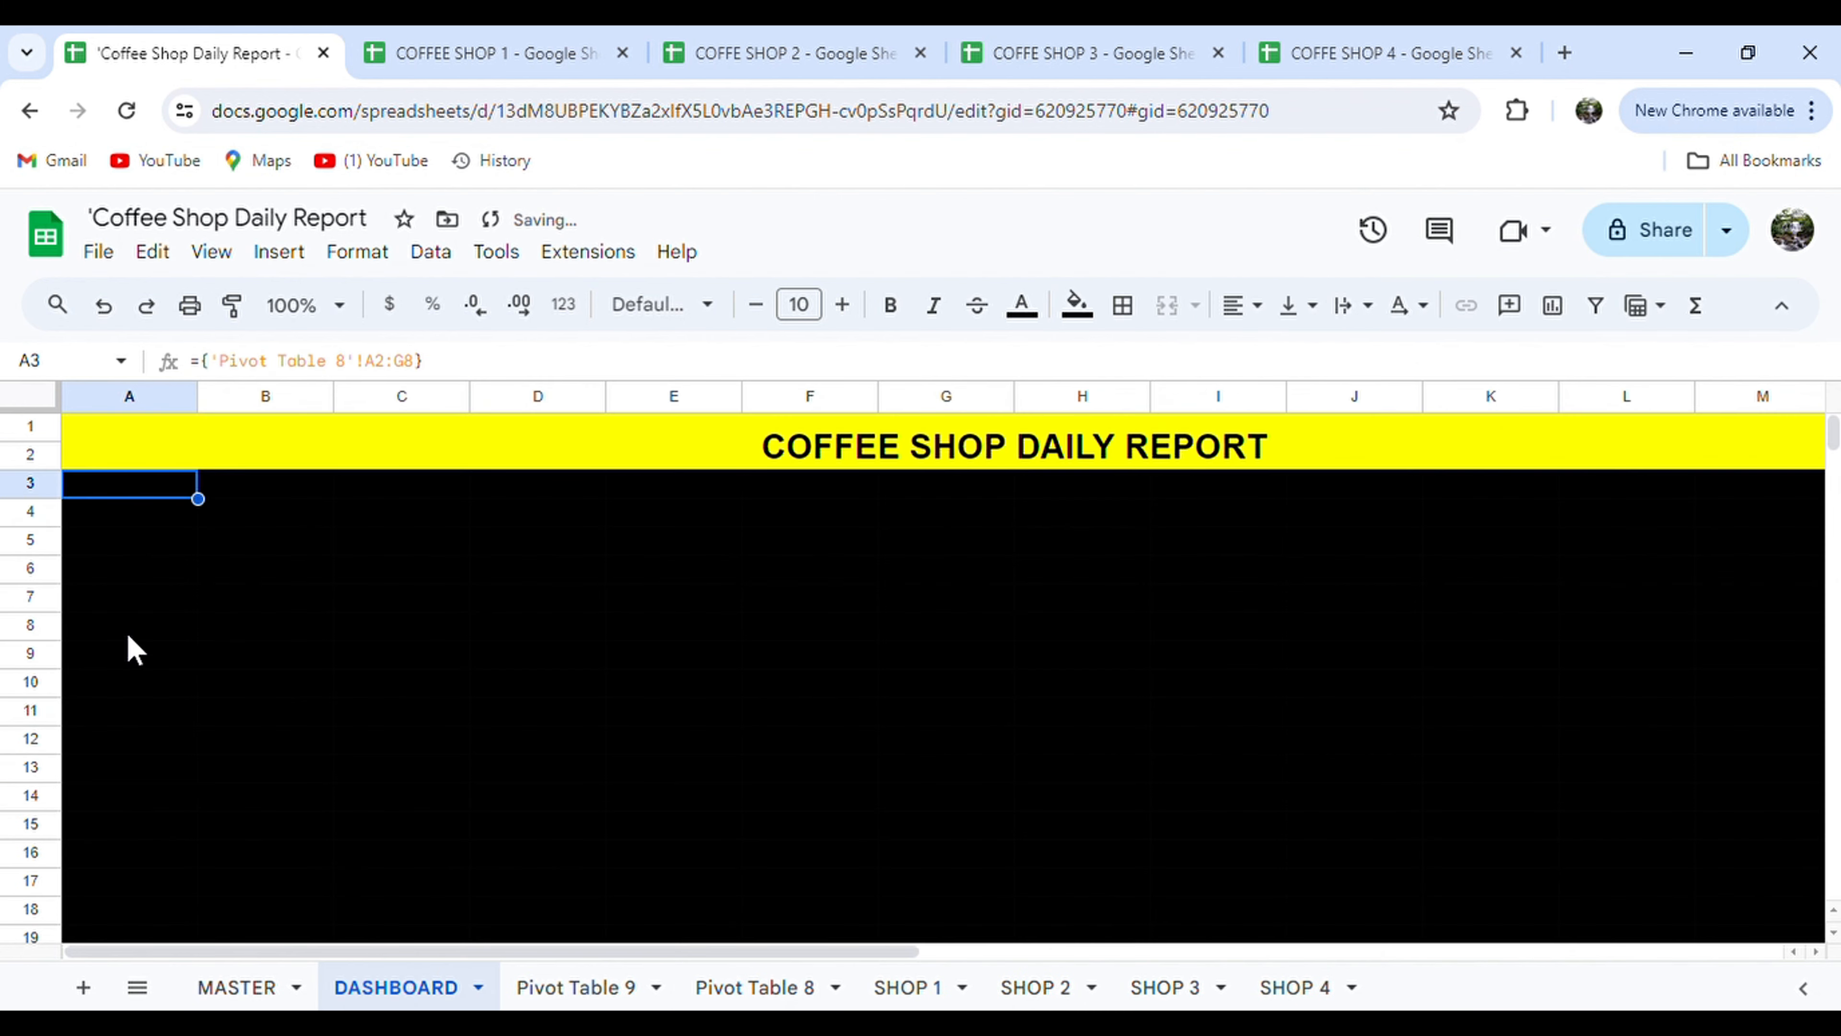
Make the linked feedback table's text white.
{"action": "left_click_drag", "start_coordinate": [182, 501], "coordinate": [793, 675]}
{"action": "left_click", "coordinate": [1021, 306]}
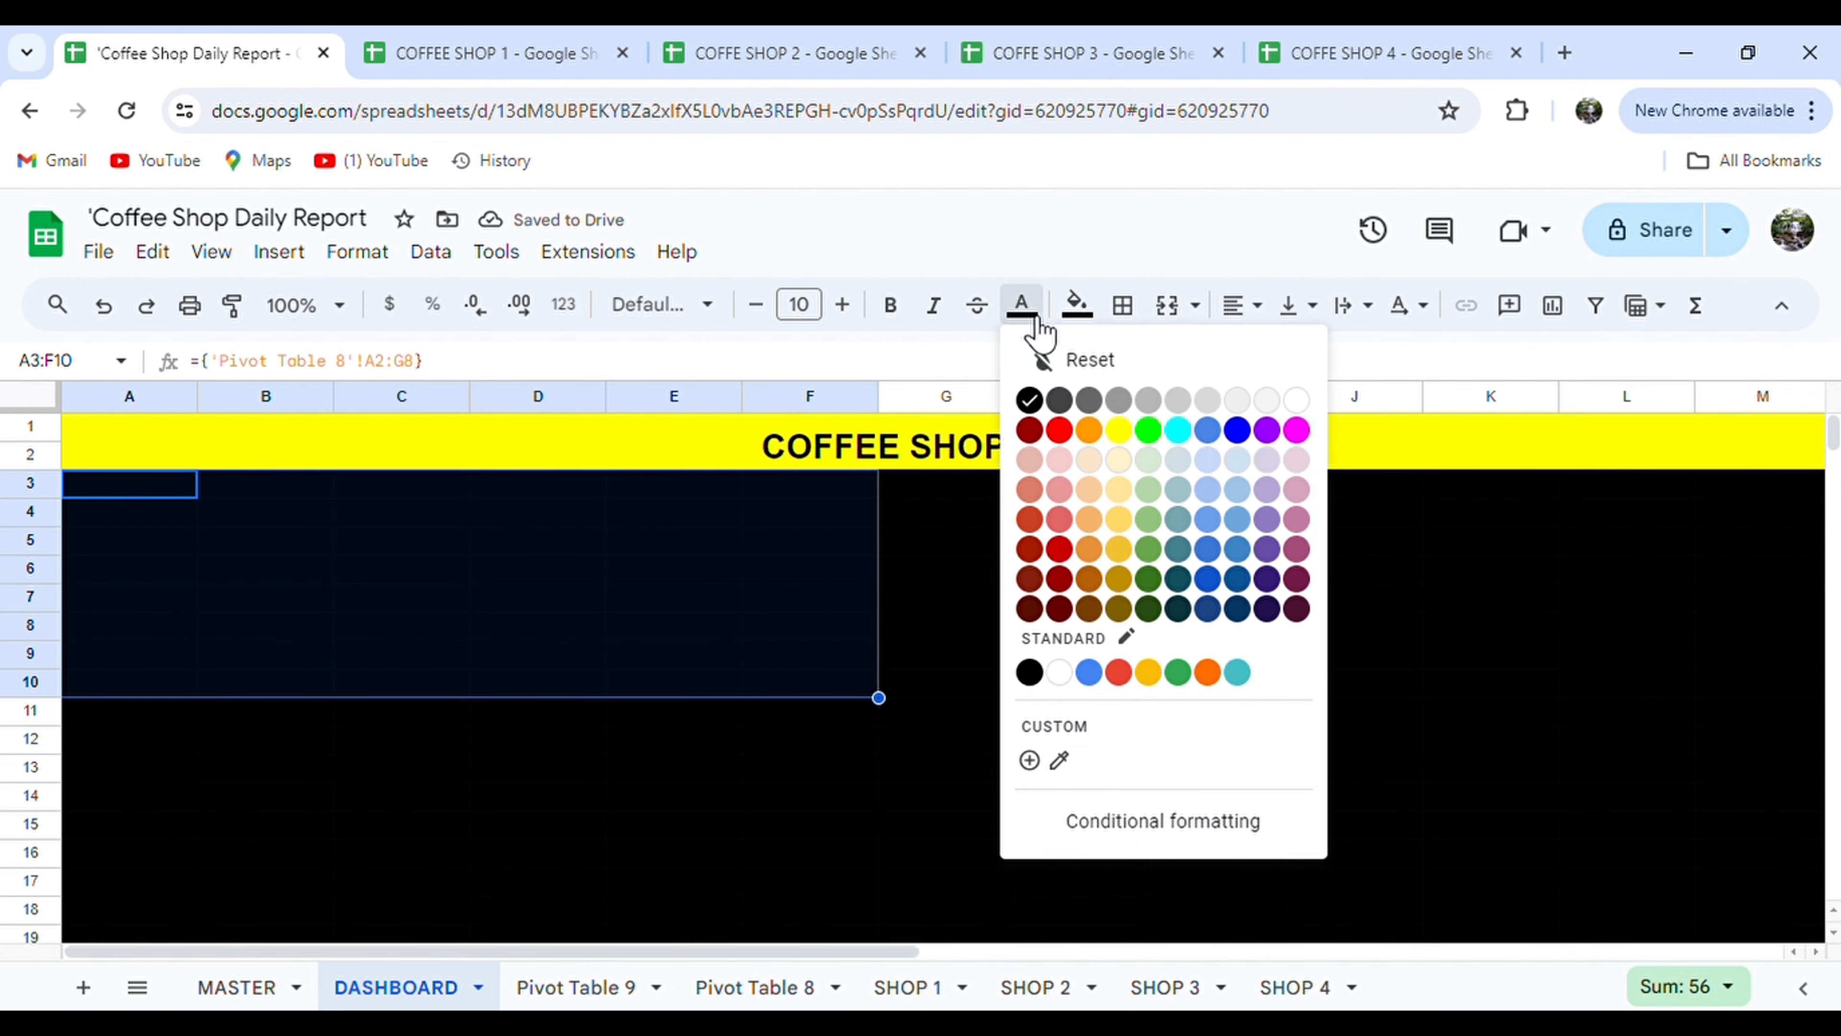
{"action": "left_click", "coordinate": [1309, 400]}
{"action": "left_click", "coordinate": [625, 555]}
Give every cell of the feedback table grey borders.
{"action": "left_click_drag", "start_coordinate": [123, 486], "coordinate": [810, 482]}
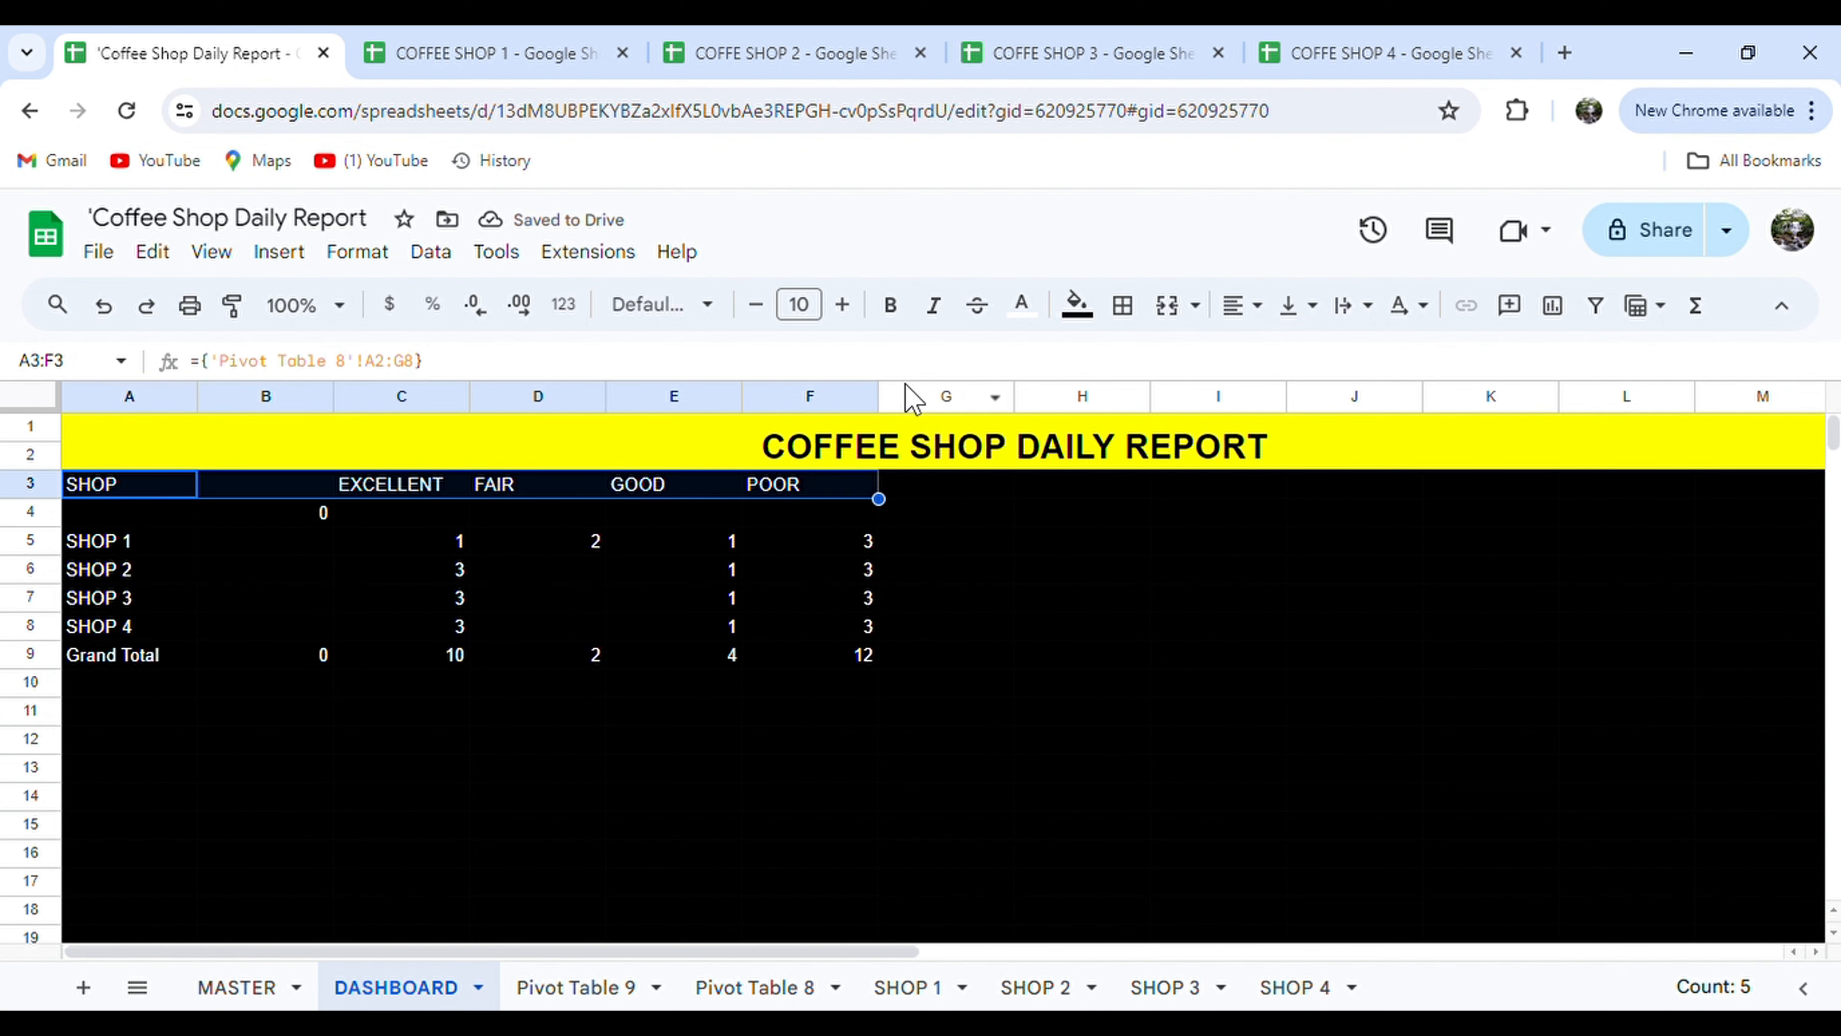
{"action": "left_click_drag", "start_coordinate": [810, 655], "coordinate": [124, 485]}
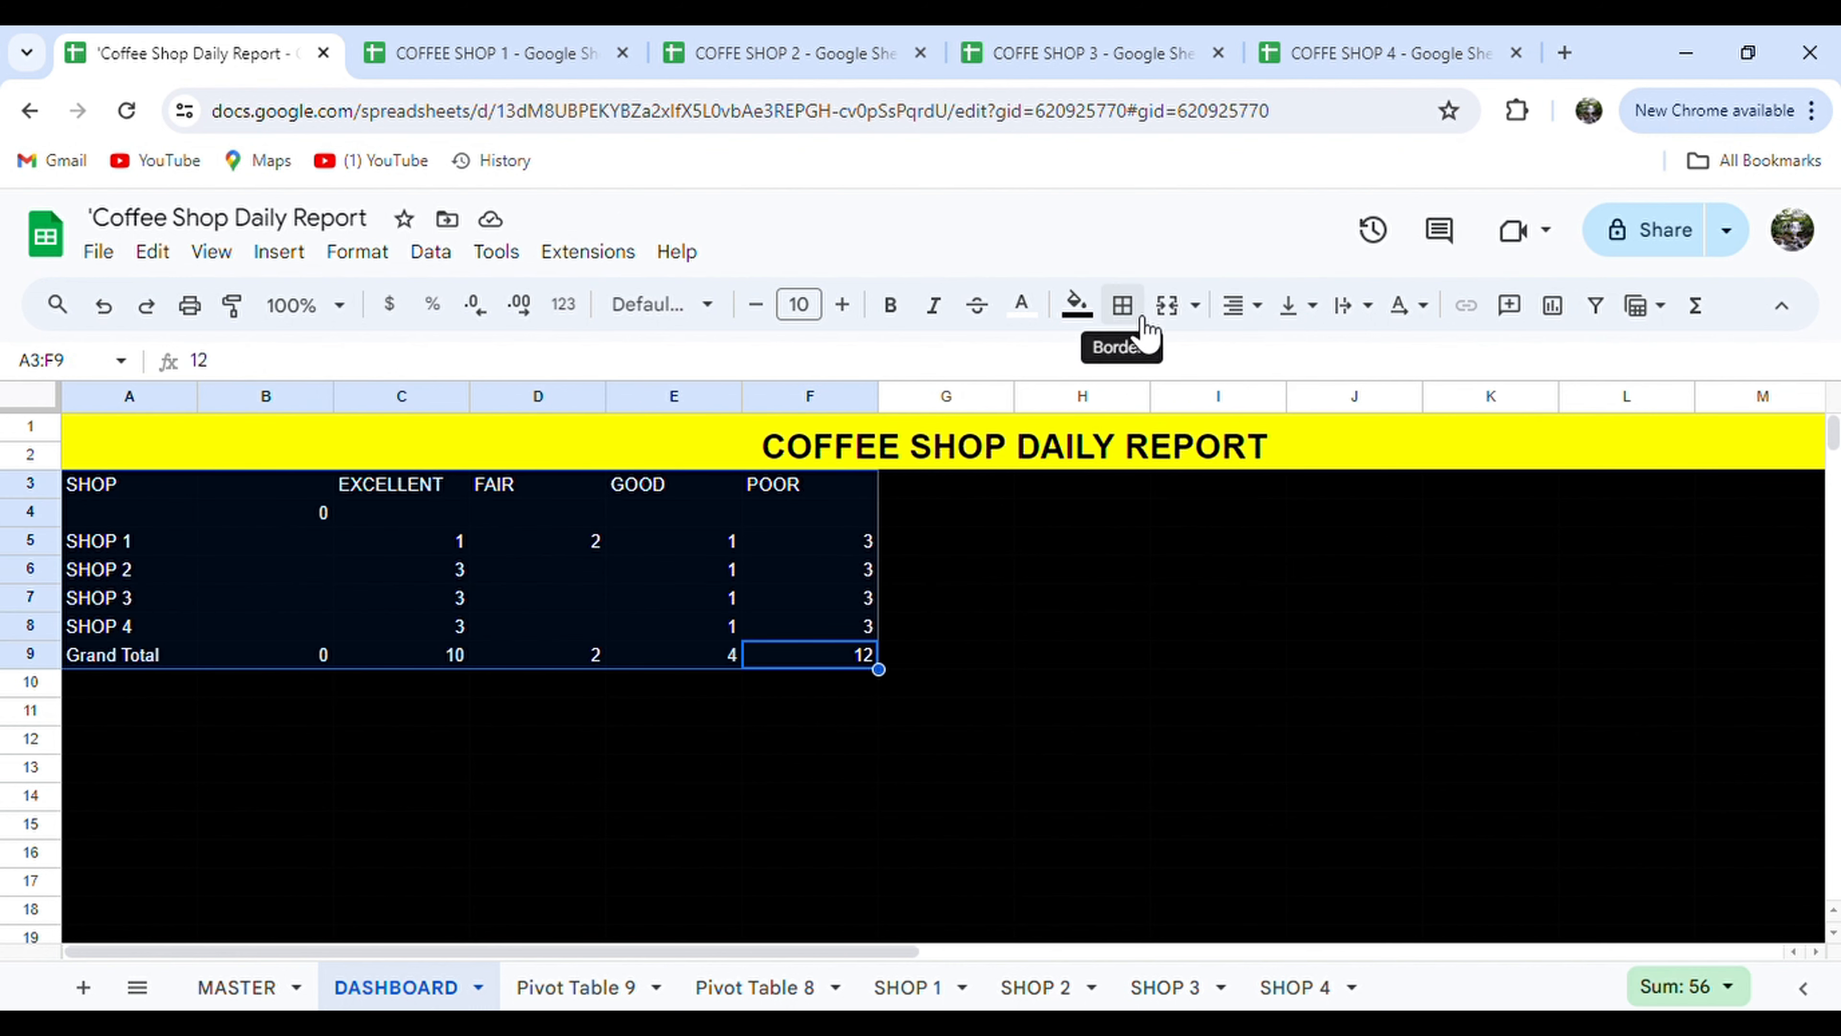
{"action": "left_click", "coordinate": [1122, 304]}
{"action": "left_click", "coordinate": [1137, 362]}
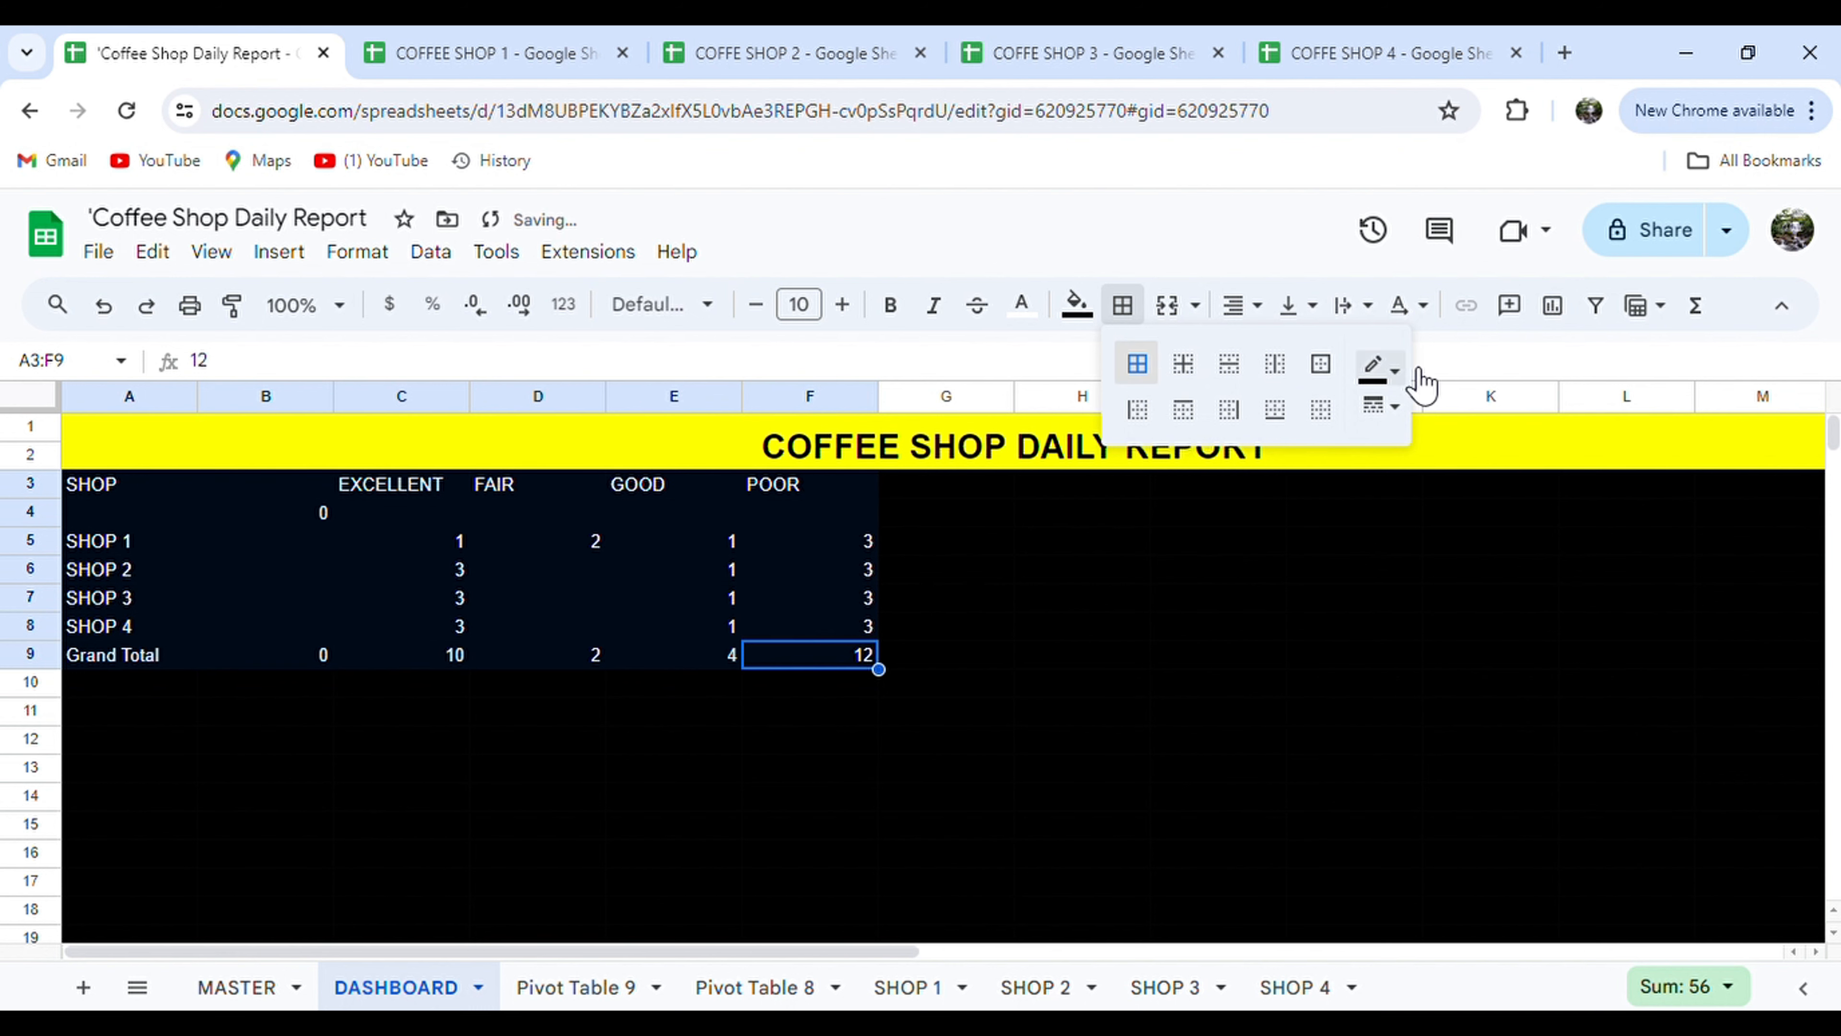
{"action": "left_click", "coordinate": [1381, 366]}
{"action": "left_click", "coordinate": [1474, 461]}
{"action": "left_click", "coordinate": [855, 577]}
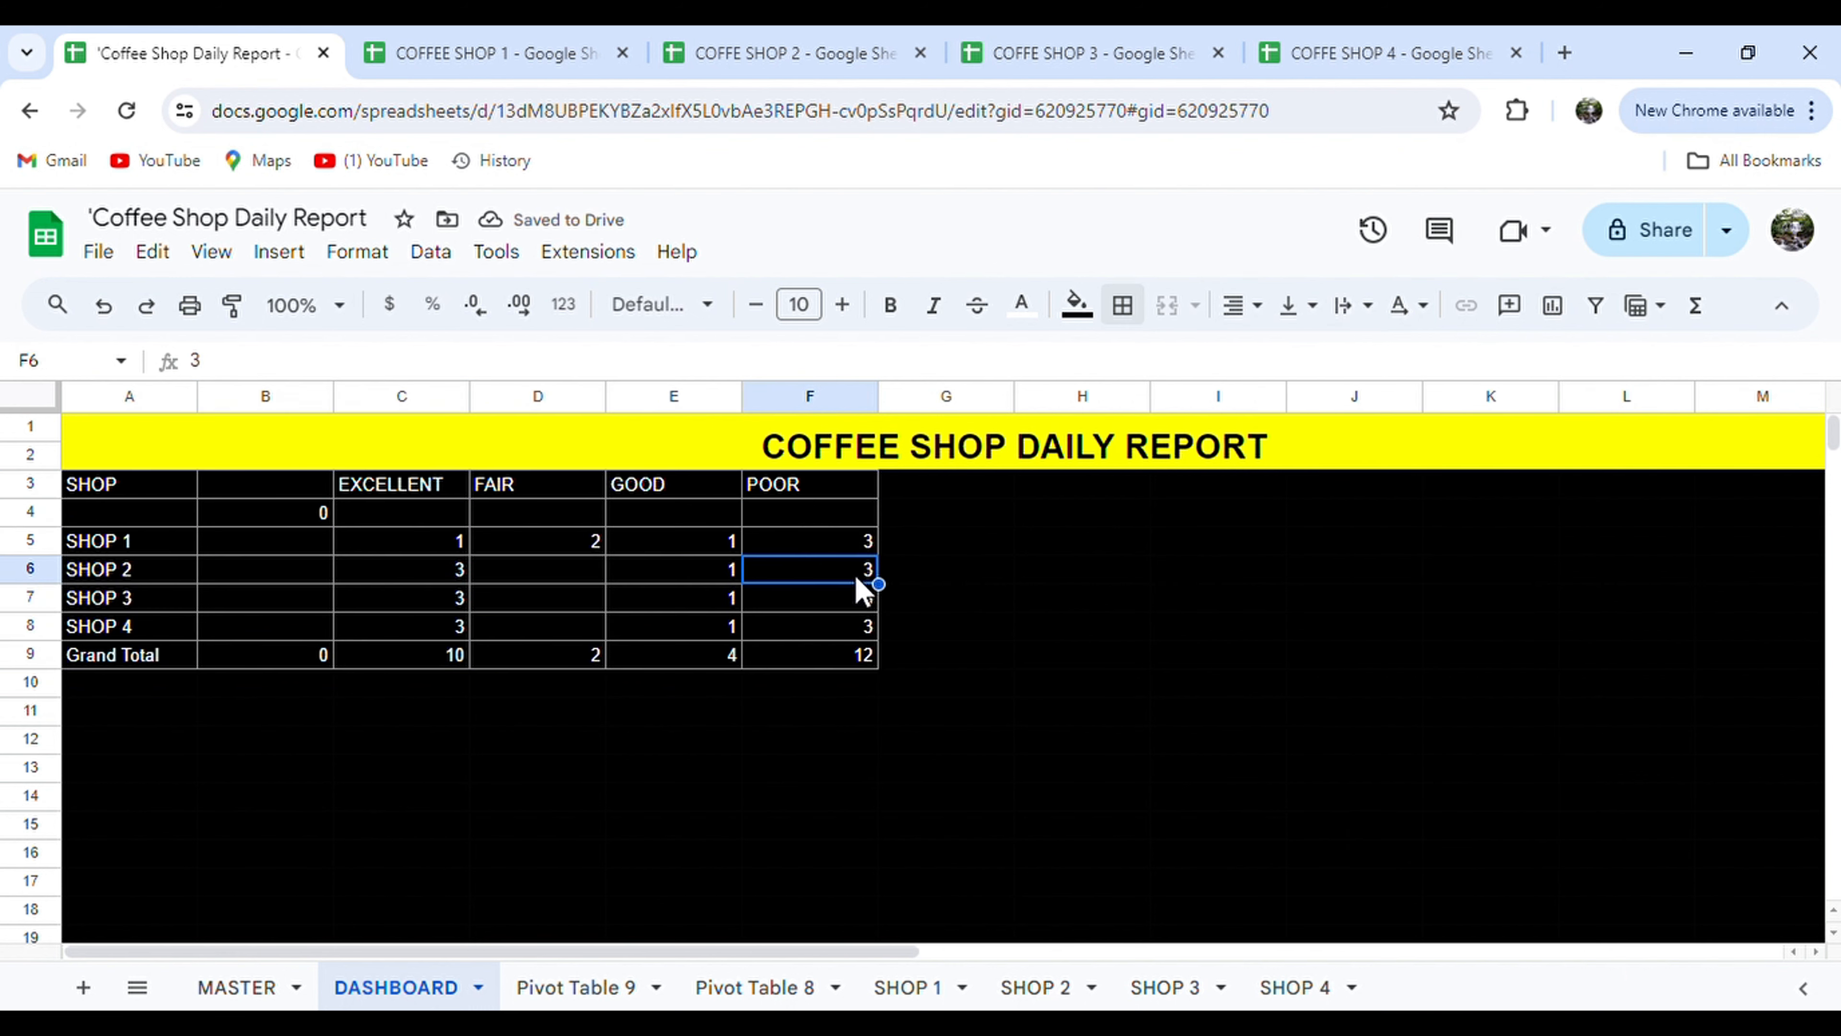
Fill the header row A3:F3 cyan with black text.
{"action": "left_click_drag", "start_coordinate": [797, 486], "coordinate": [43, 484]}
{"action": "left_click", "coordinate": [1076, 304]}
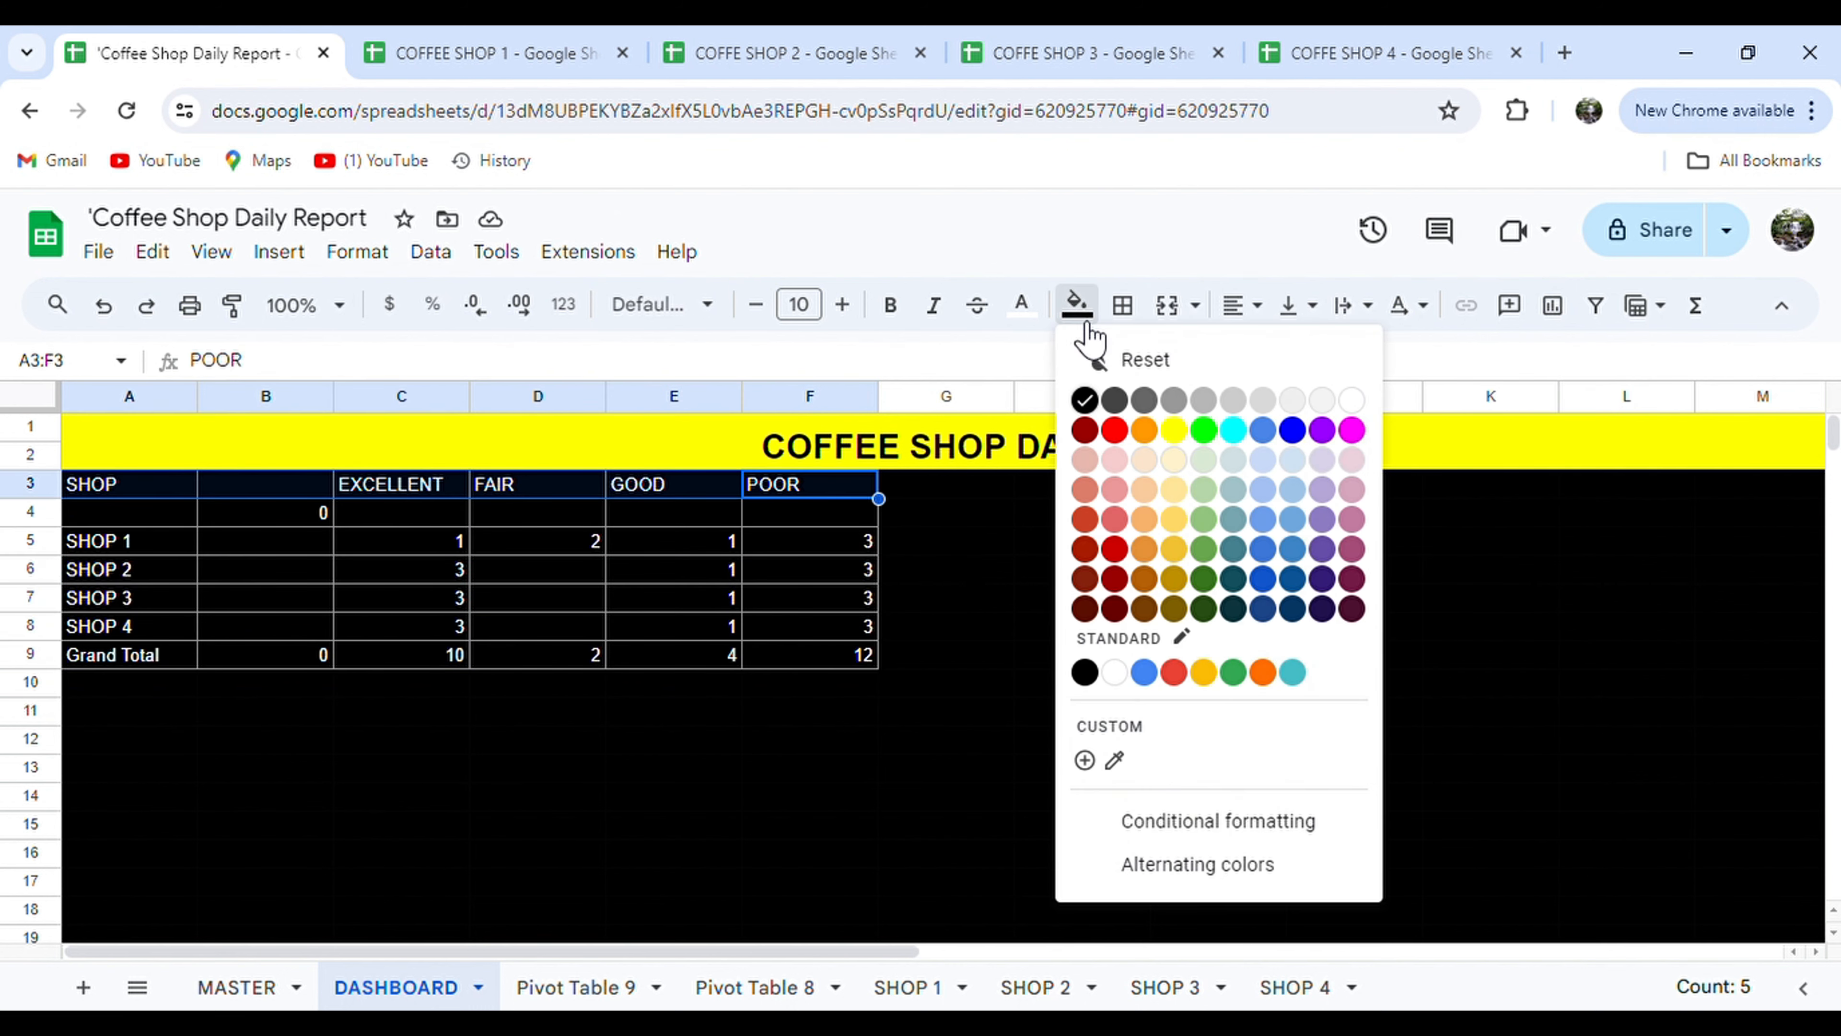
{"action": "left_click", "coordinate": [1242, 435]}
{"action": "left_click", "coordinate": [1022, 304]}
{"action": "left_click", "coordinate": [1030, 400]}
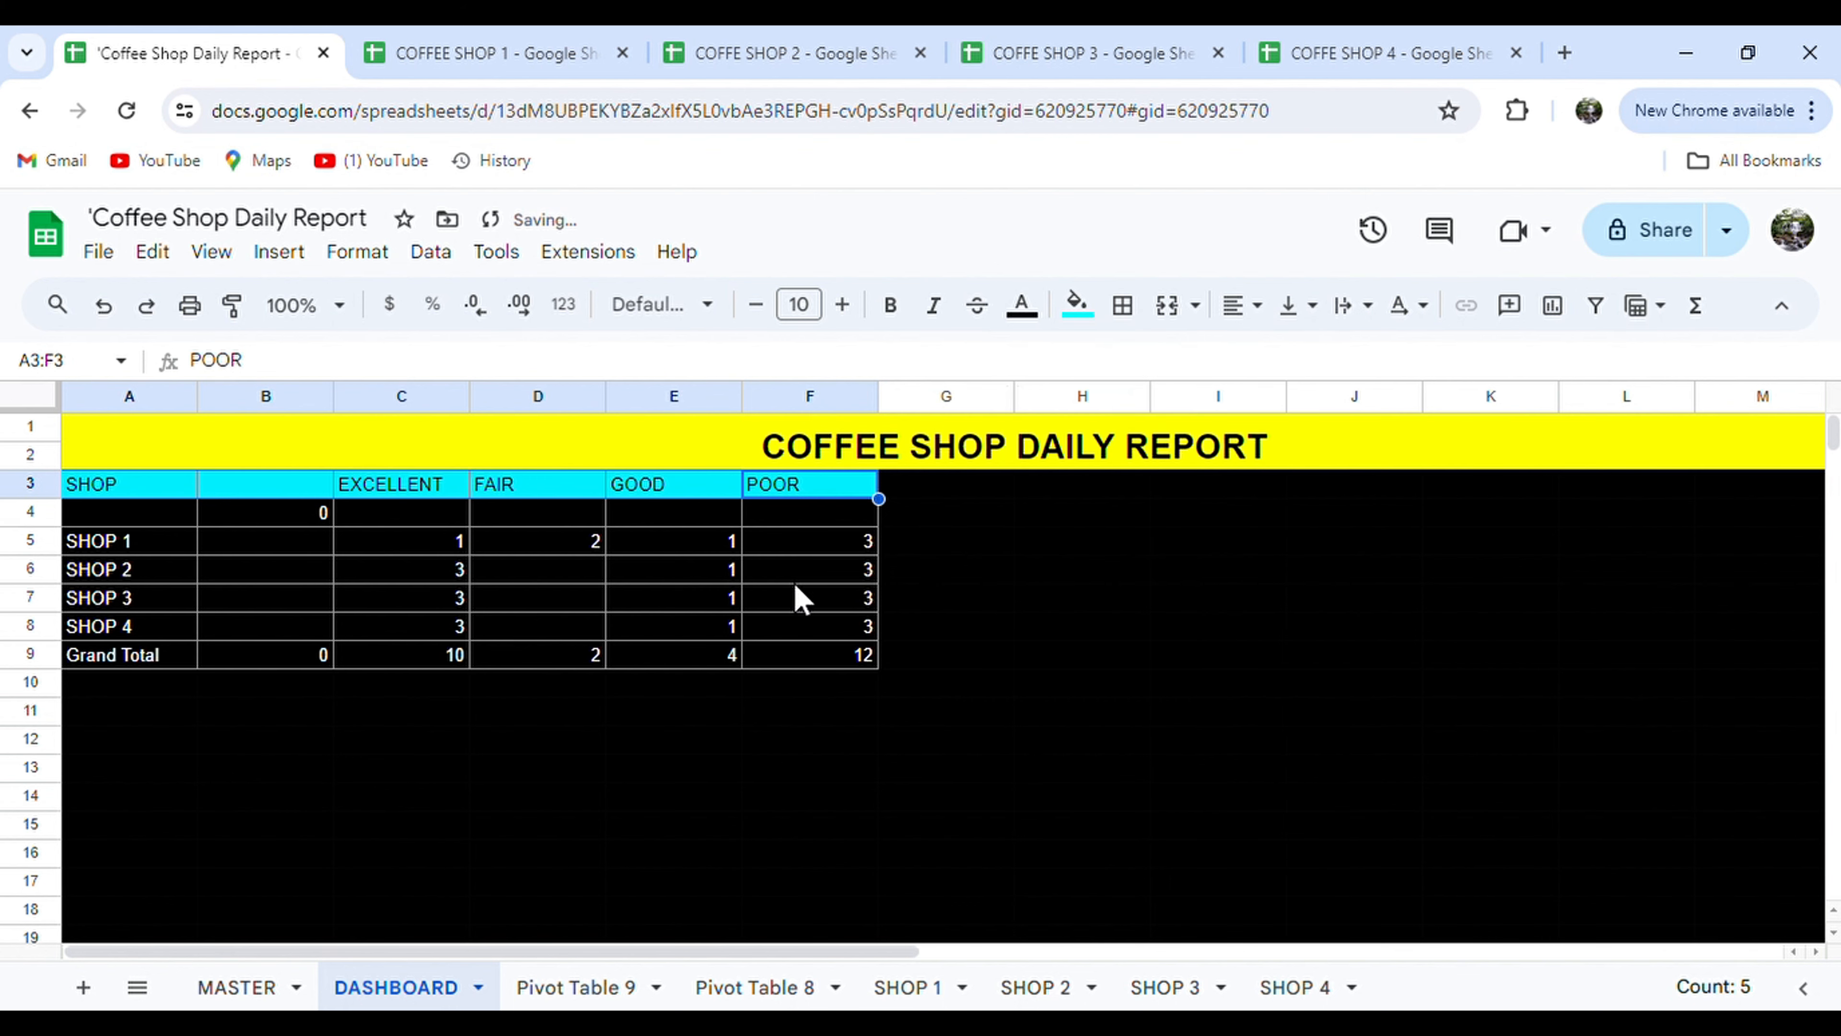
{"action": "left_click", "coordinate": [730, 1000]}
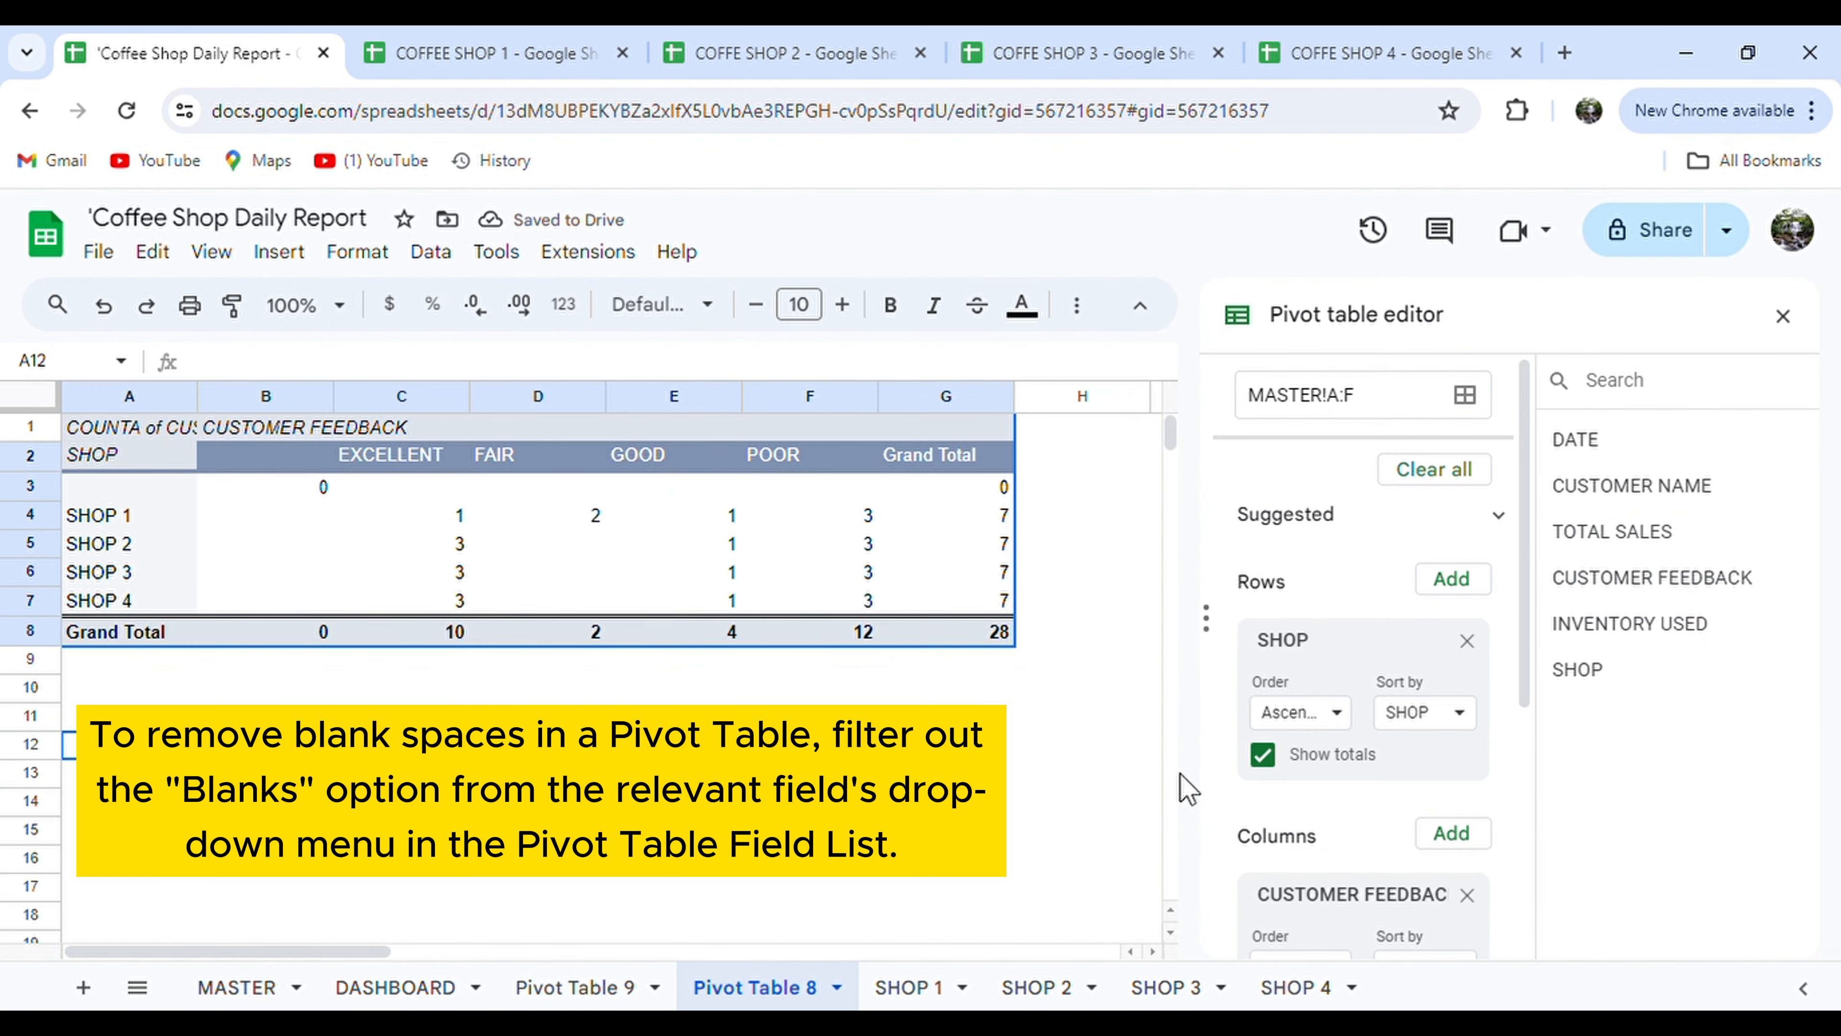
Add a SHOP filter to Pivot Table 8 that excludes (Blanks), then view DASHBOARD.
{"action": "scroll", "coordinate": [1354, 842], "scroll_direction": "down", "scroll_amount": 5}
{"action": "left_click", "coordinate": [1452, 887]}
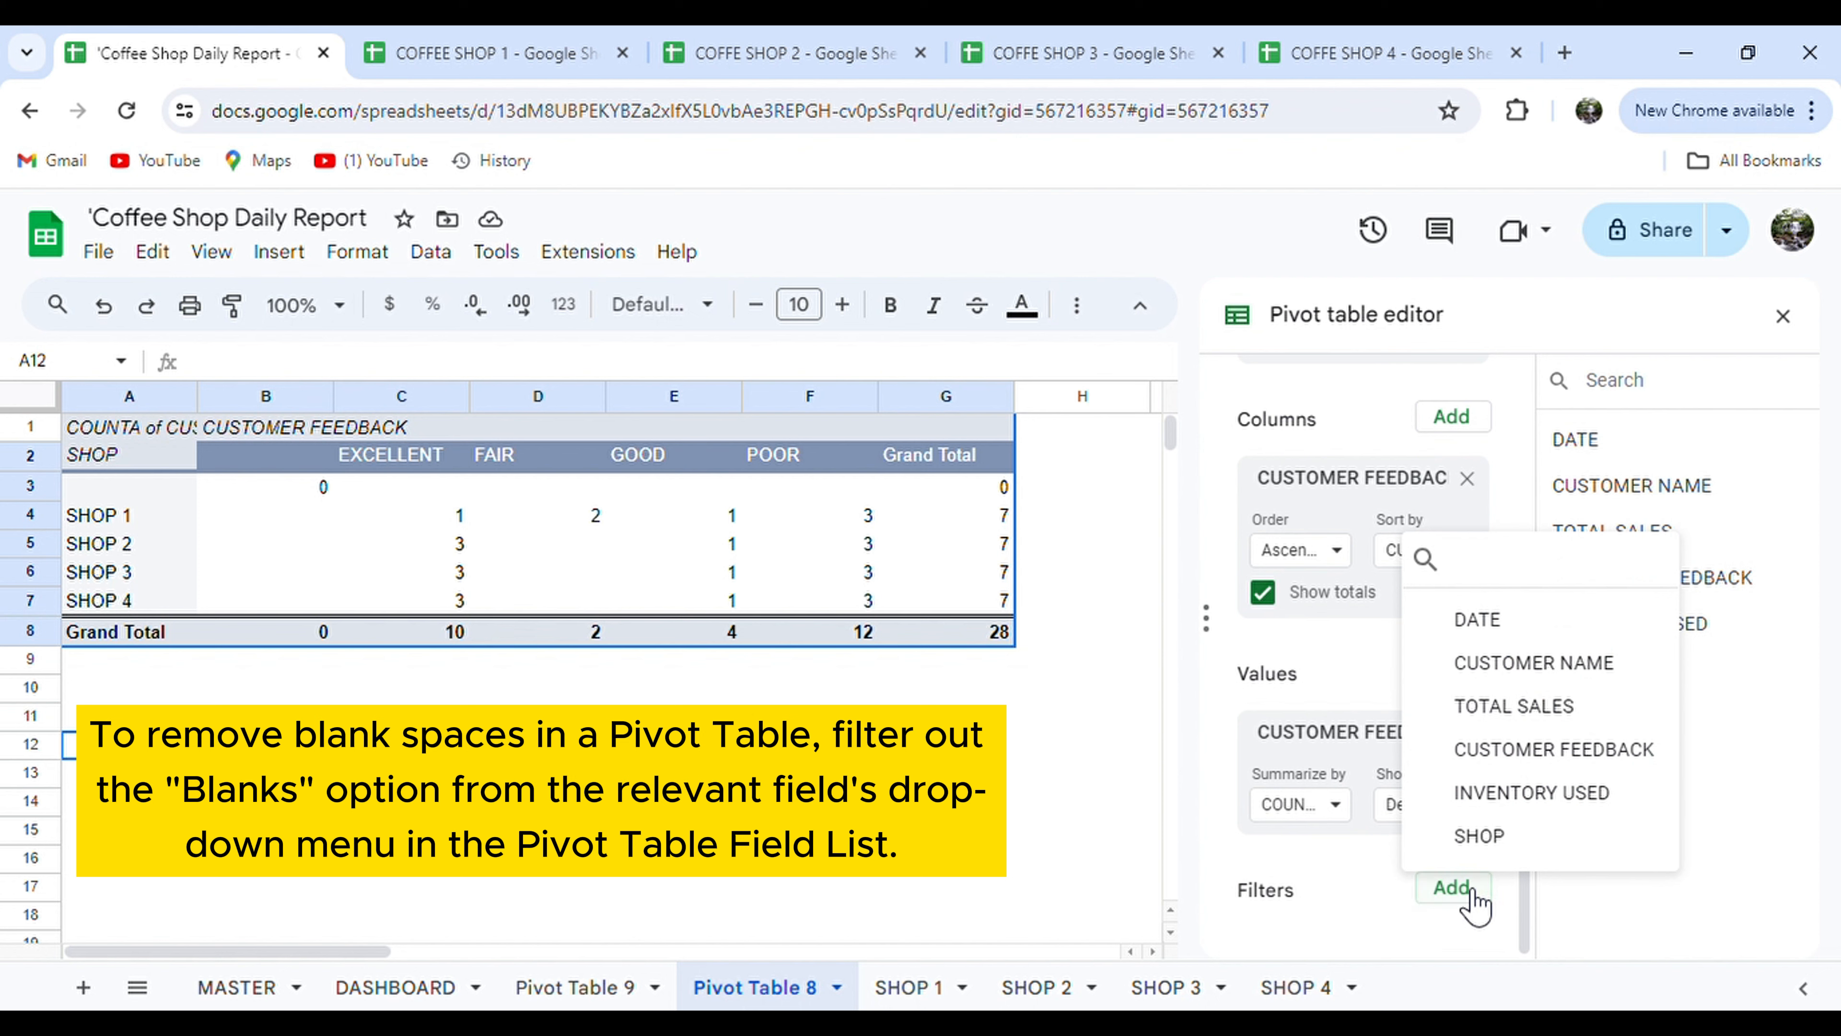
{"action": "left_click", "coordinate": [1478, 836]}
{"action": "scroll", "coordinate": [1492, 854], "scroll_direction": "down", "scroll_amount": 1}
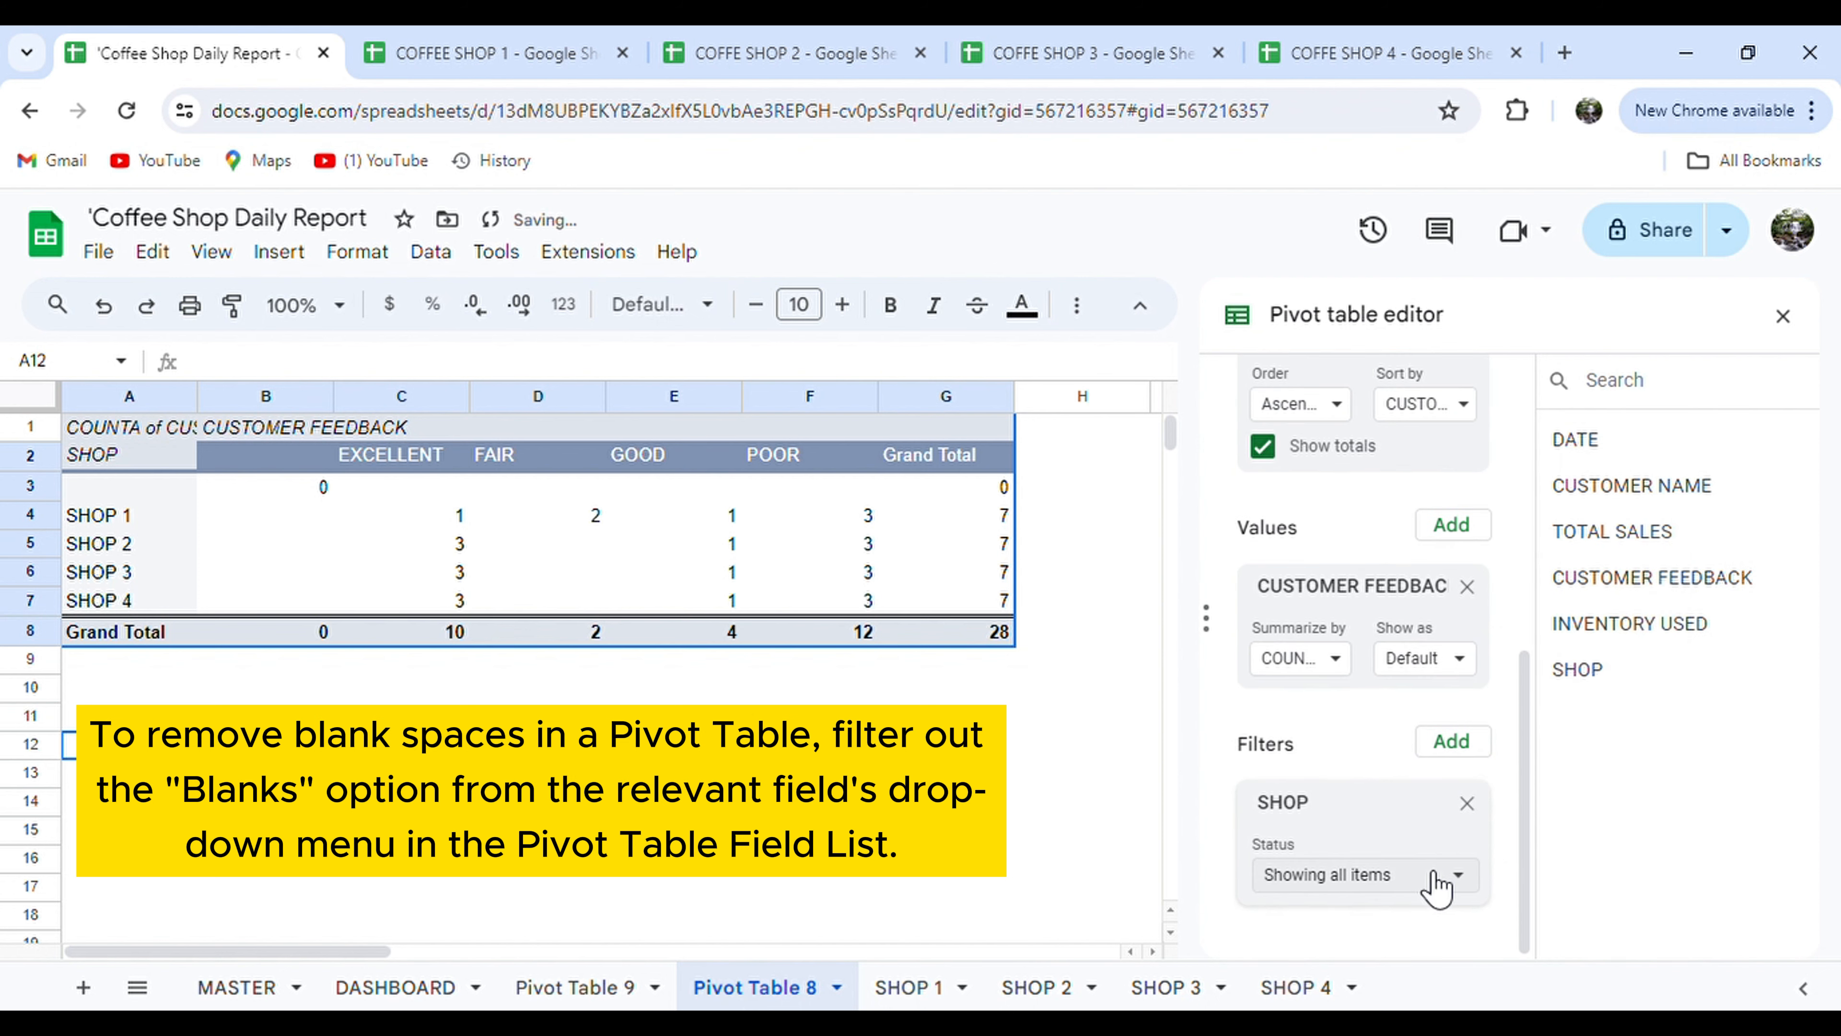
{"action": "left_click", "coordinate": [1434, 884]}
{"action": "left_click", "coordinate": [1415, 754]}
{"action": "left_click", "coordinate": [1591, 969]}
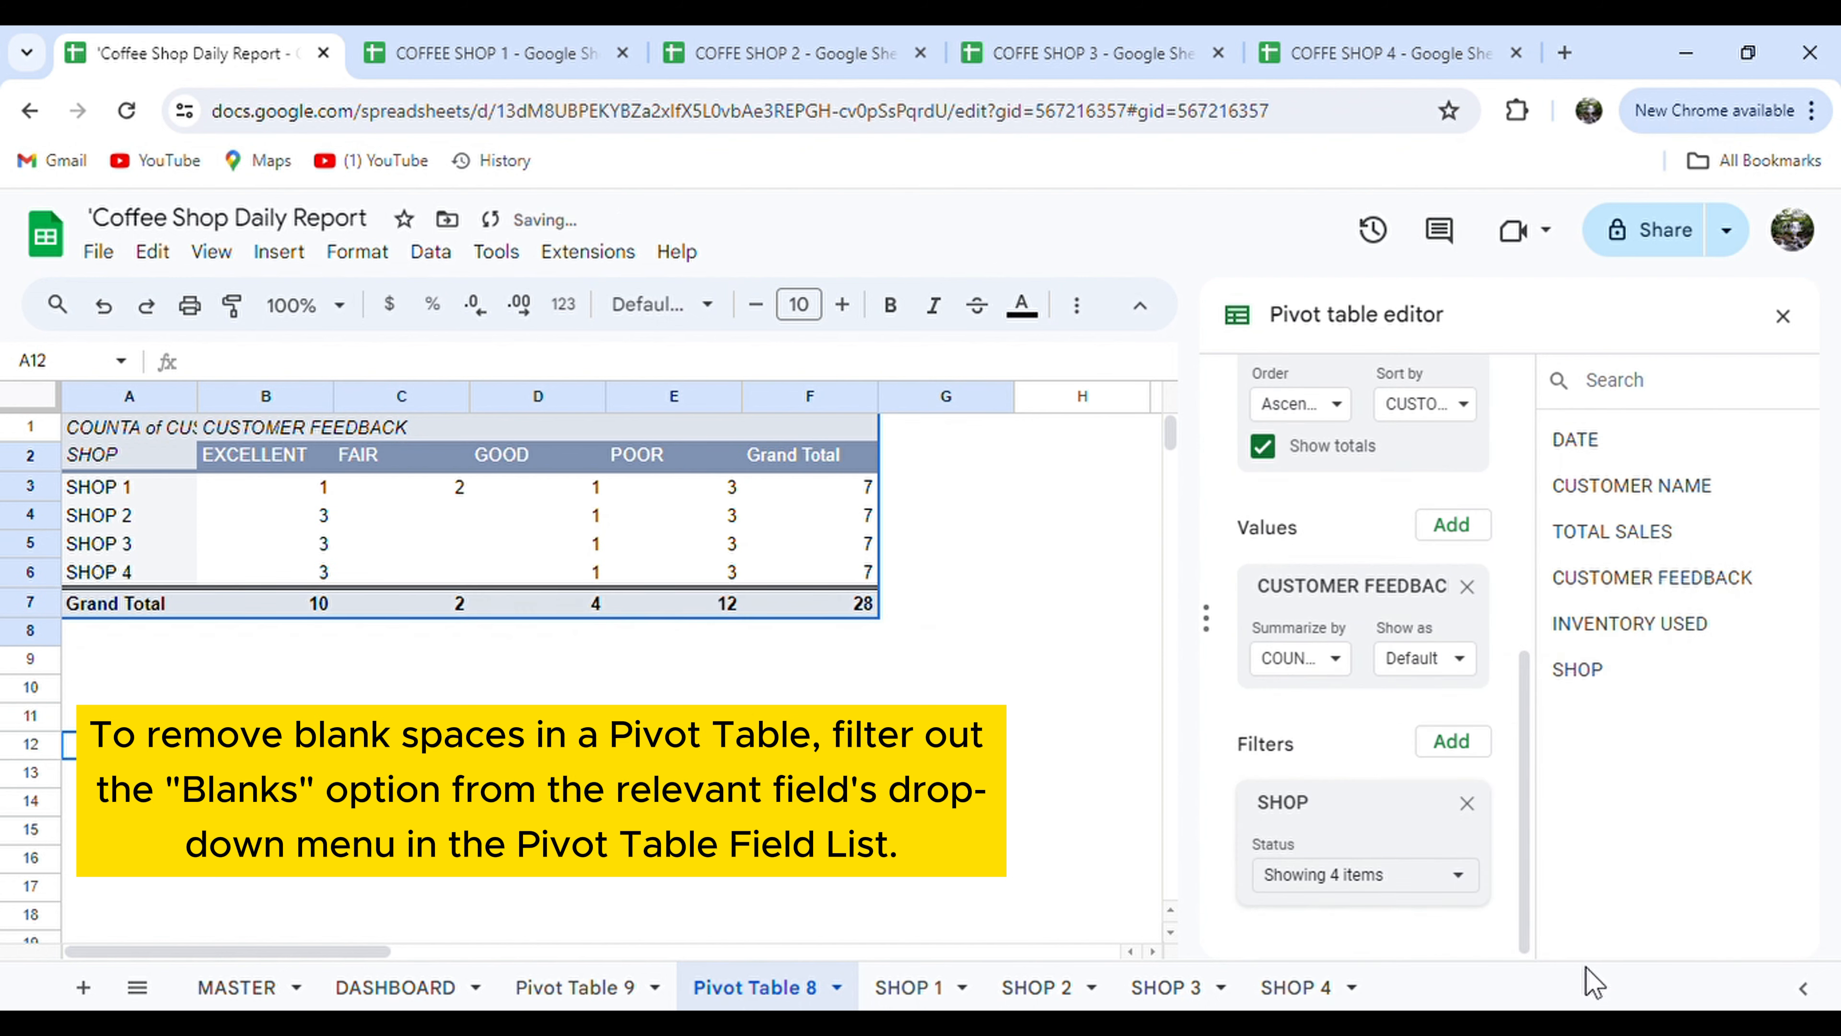
{"action": "left_click", "coordinate": [569, 987]}
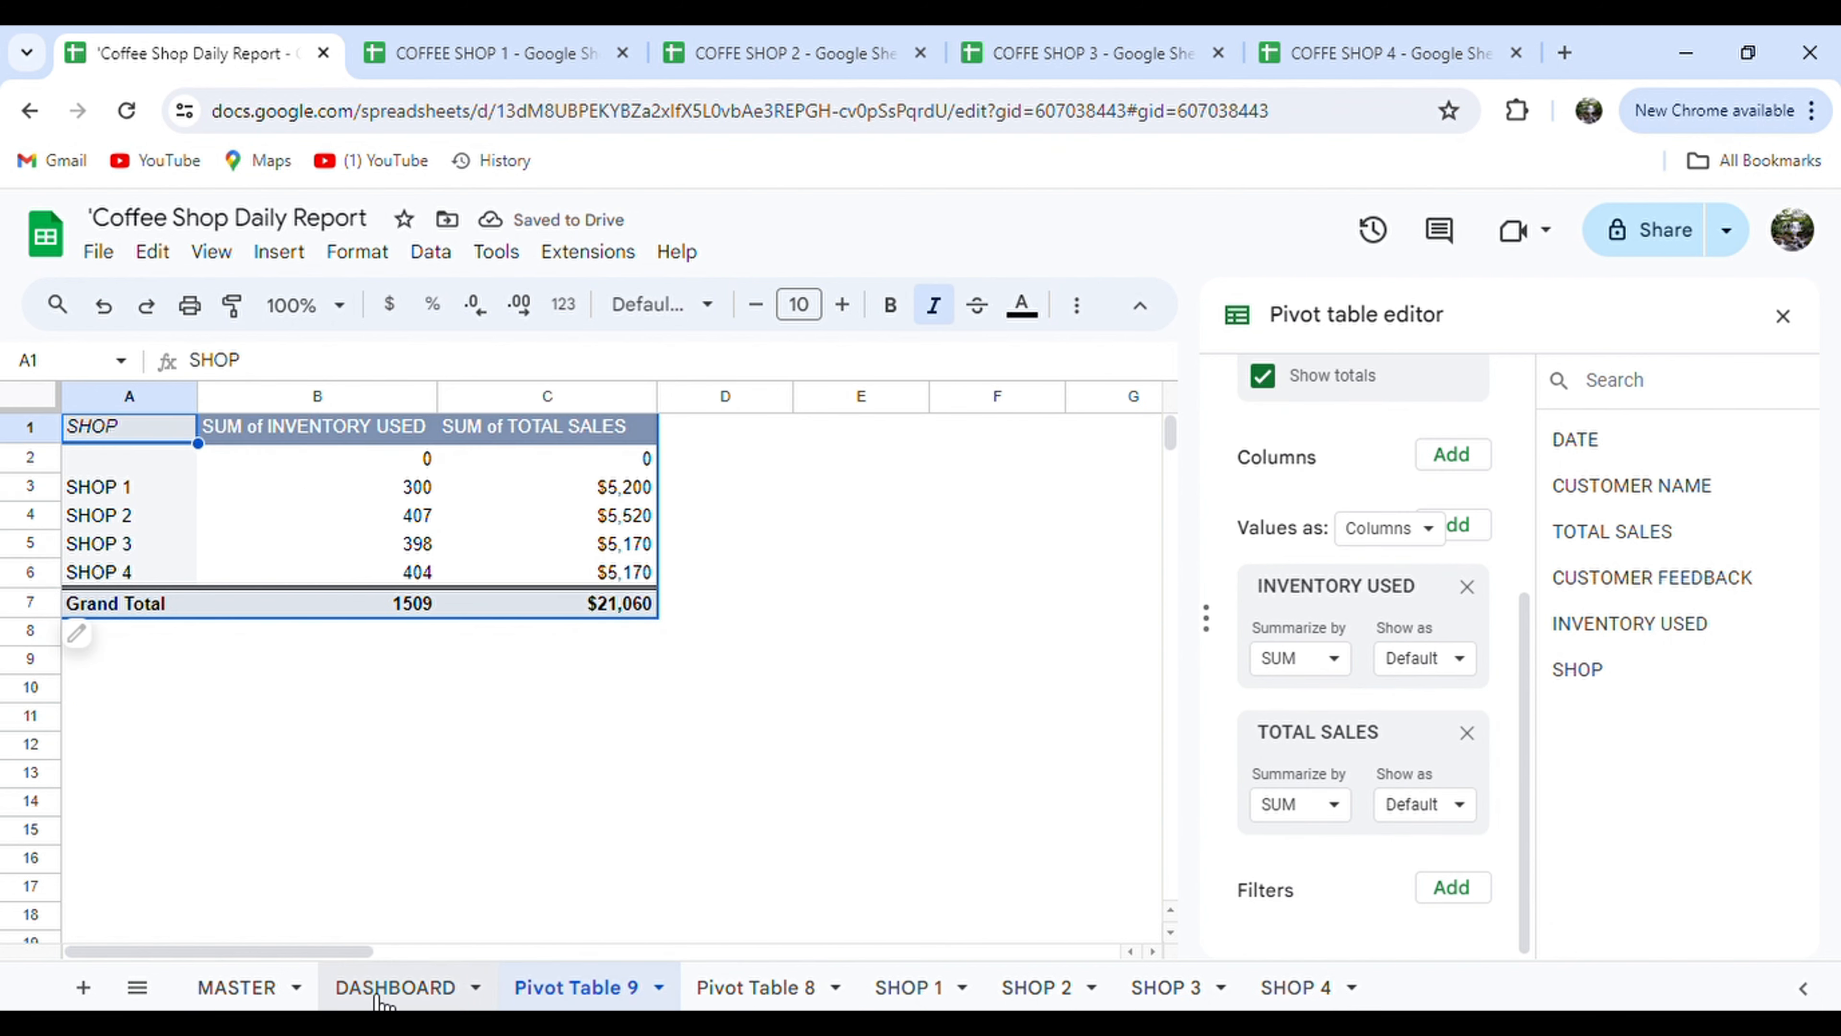
{"action": "left_click", "coordinate": [395, 987]}
Fill the first table's Grand Total row red and centre the table's contents.
{"action": "left_click_drag", "start_coordinate": [770, 628], "coordinate": [147, 628]}
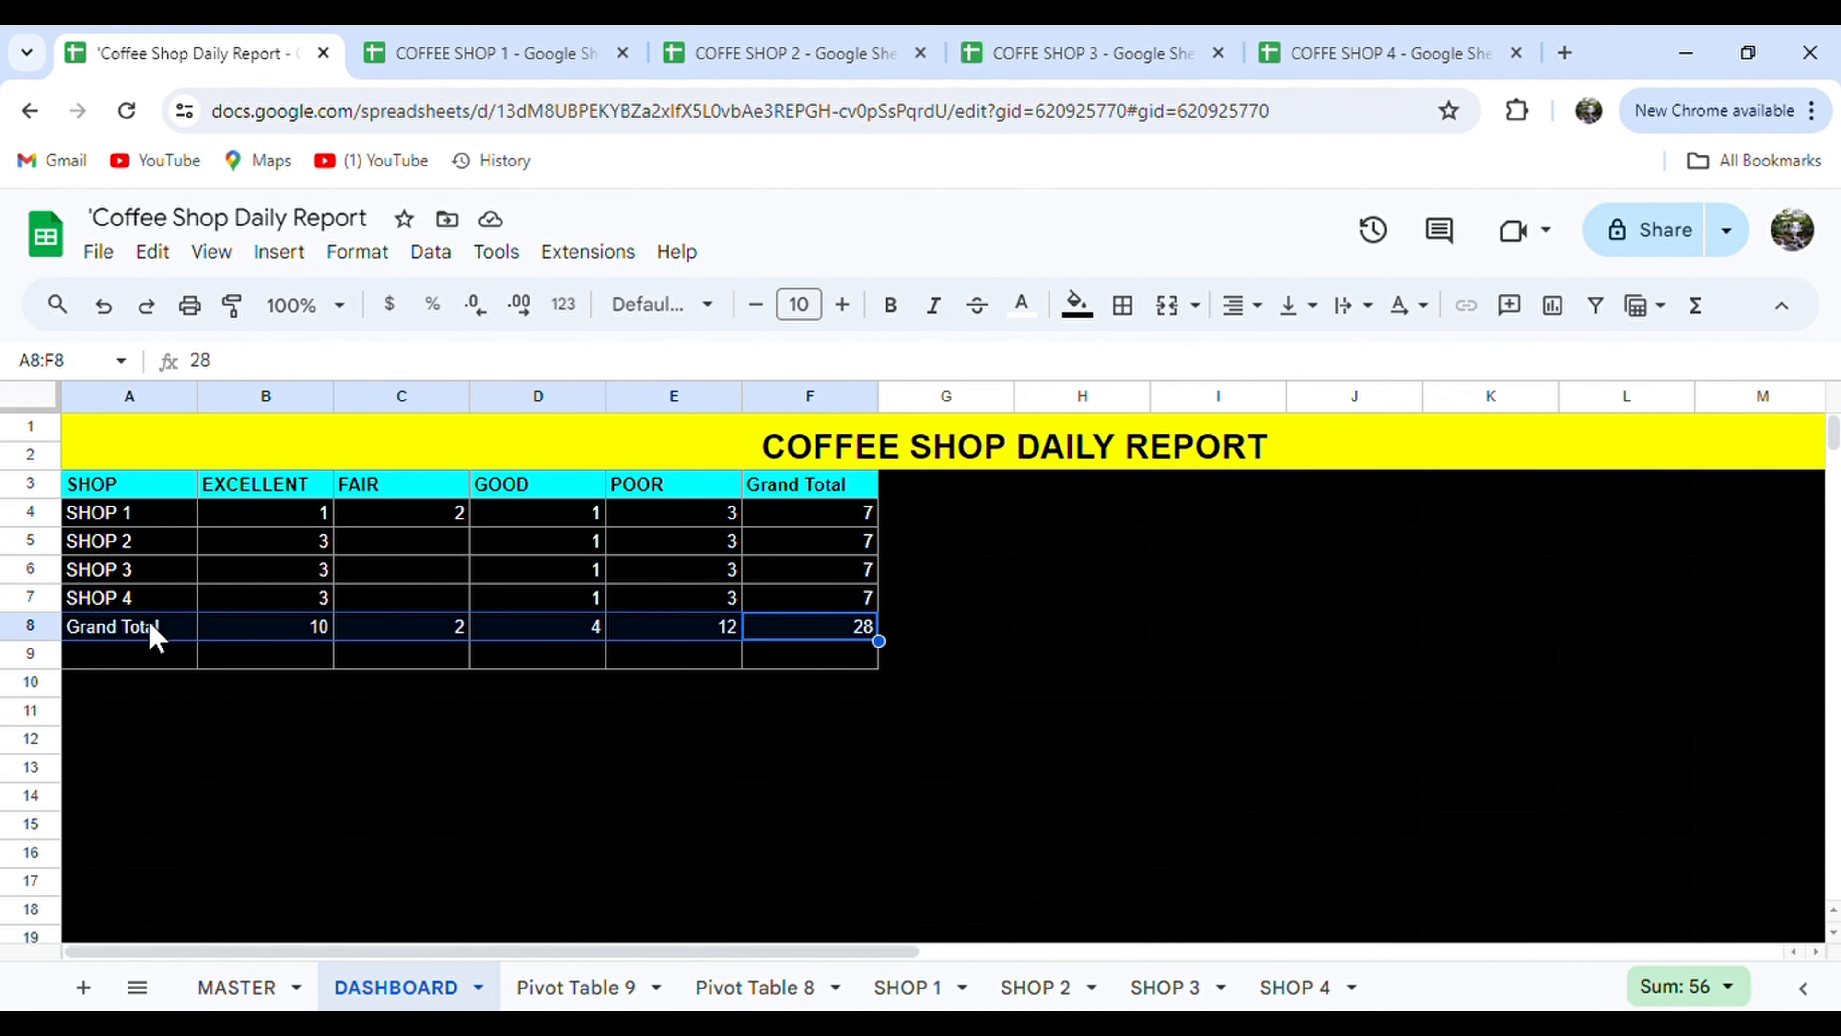
{"action": "left_click", "coordinate": [1077, 308]}
{"action": "left_click", "coordinate": [1115, 431]}
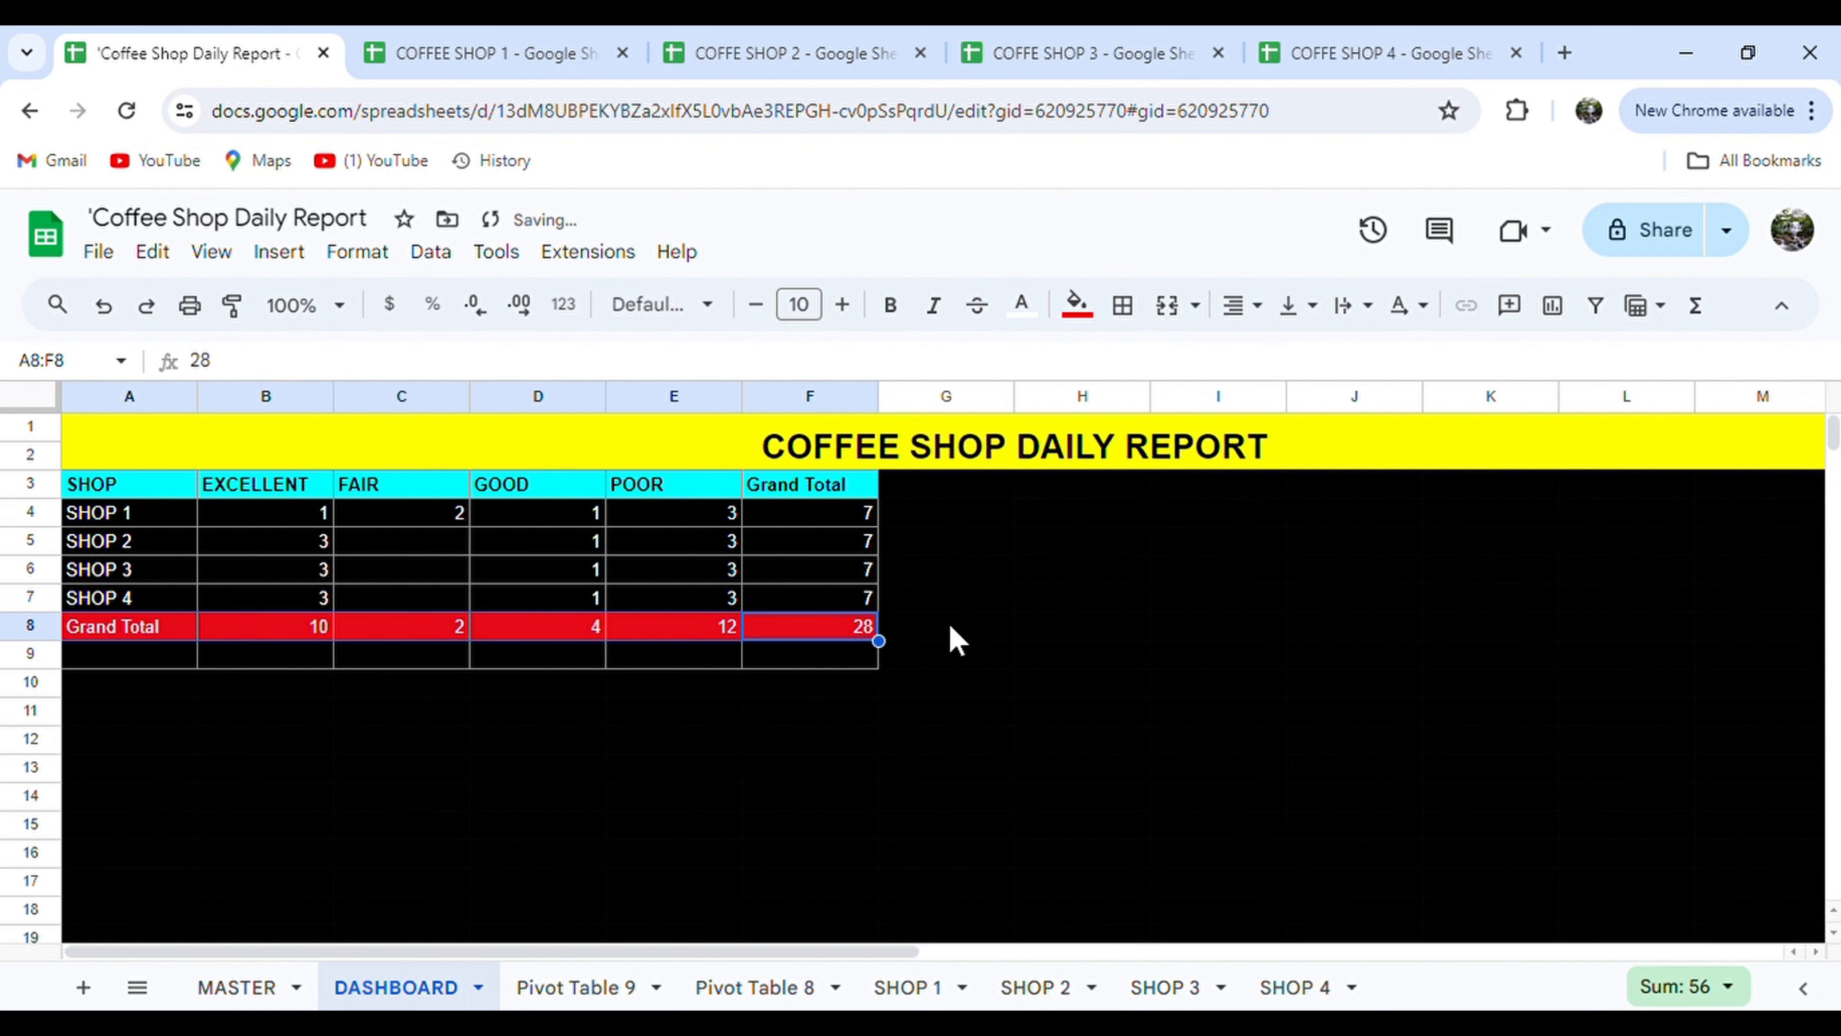
{"action": "left_click", "coordinate": [957, 629]}
{"action": "left_click_drag", "start_coordinate": [861, 627], "coordinate": [778, 630]}
{"action": "left_click", "coordinate": [1248, 305]}
{"action": "left_click", "coordinate": [1285, 358]}
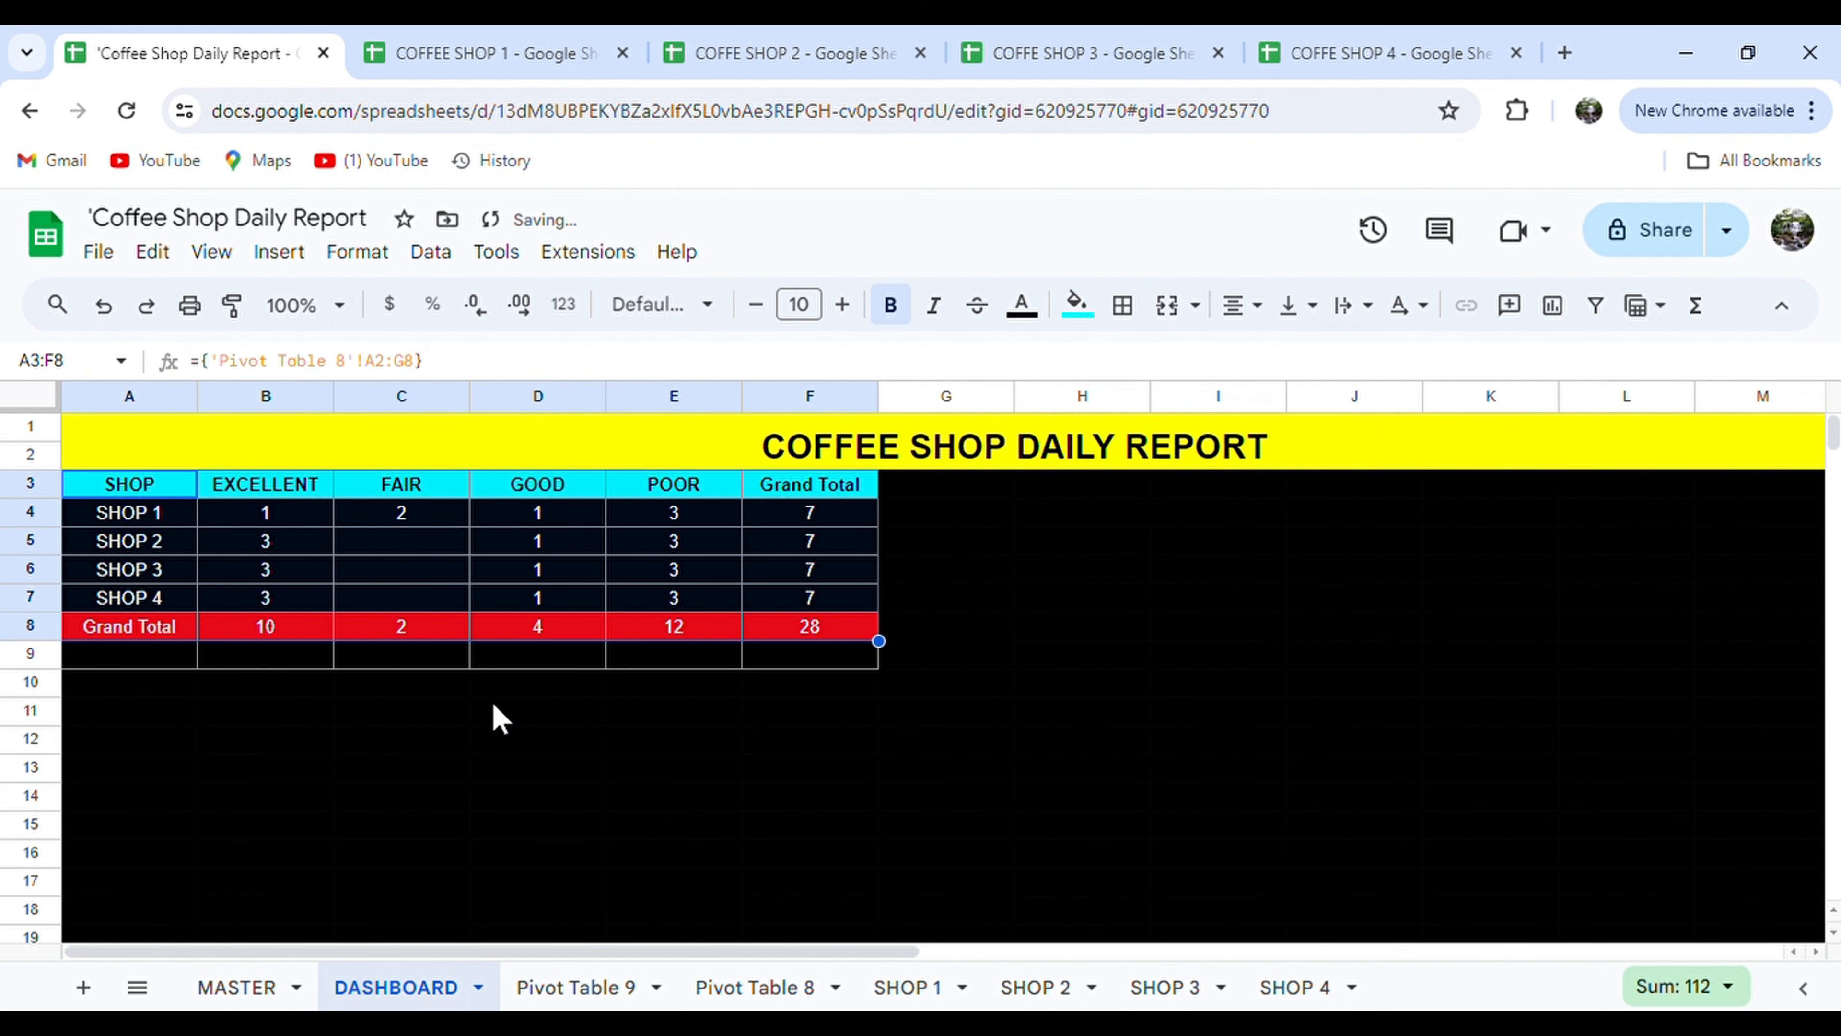
{"action": "left_click", "coordinate": [497, 714]}
In A10, link columns A to C of Pivot Table 9 with an array formula.
{"action": "left_click", "coordinate": [93, 684]}
{"action": "type", "text": "={"}
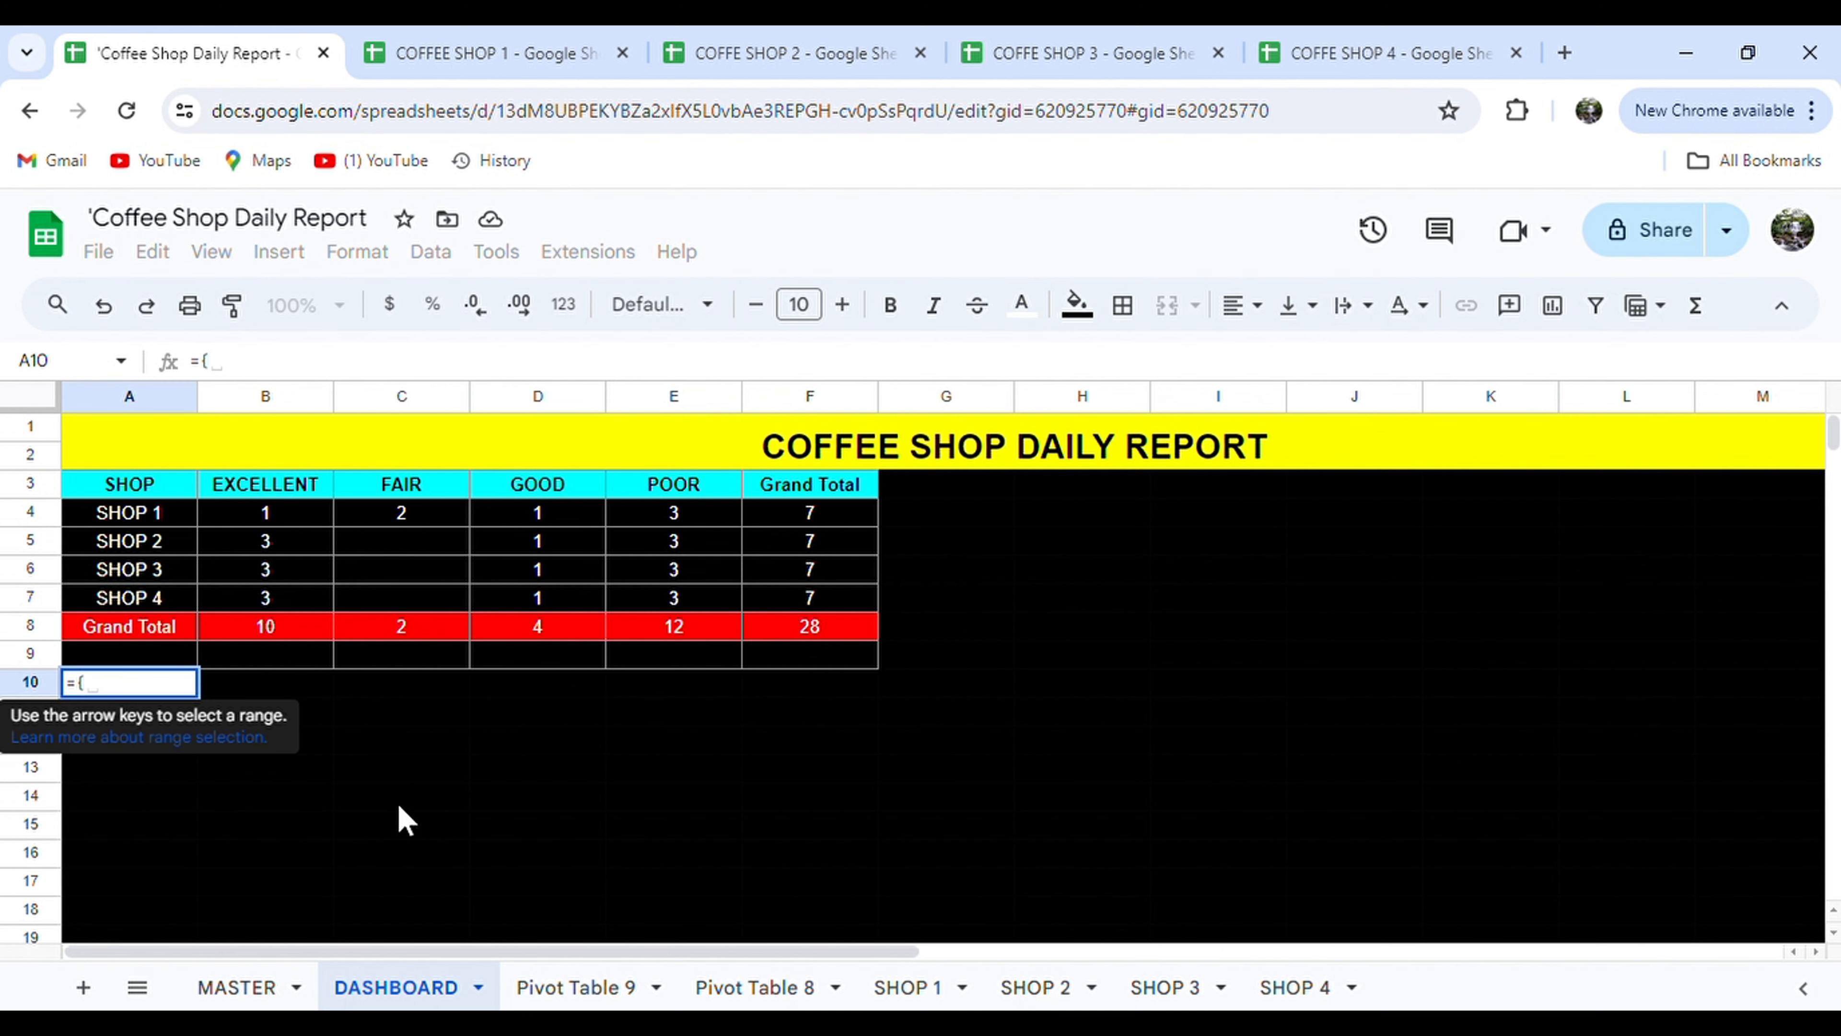
{"action": "left_click", "coordinate": [548, 990]}
{"action": "left_click_drag", "start_coordinate": [563, 401], "coordinate": [172, 487]}
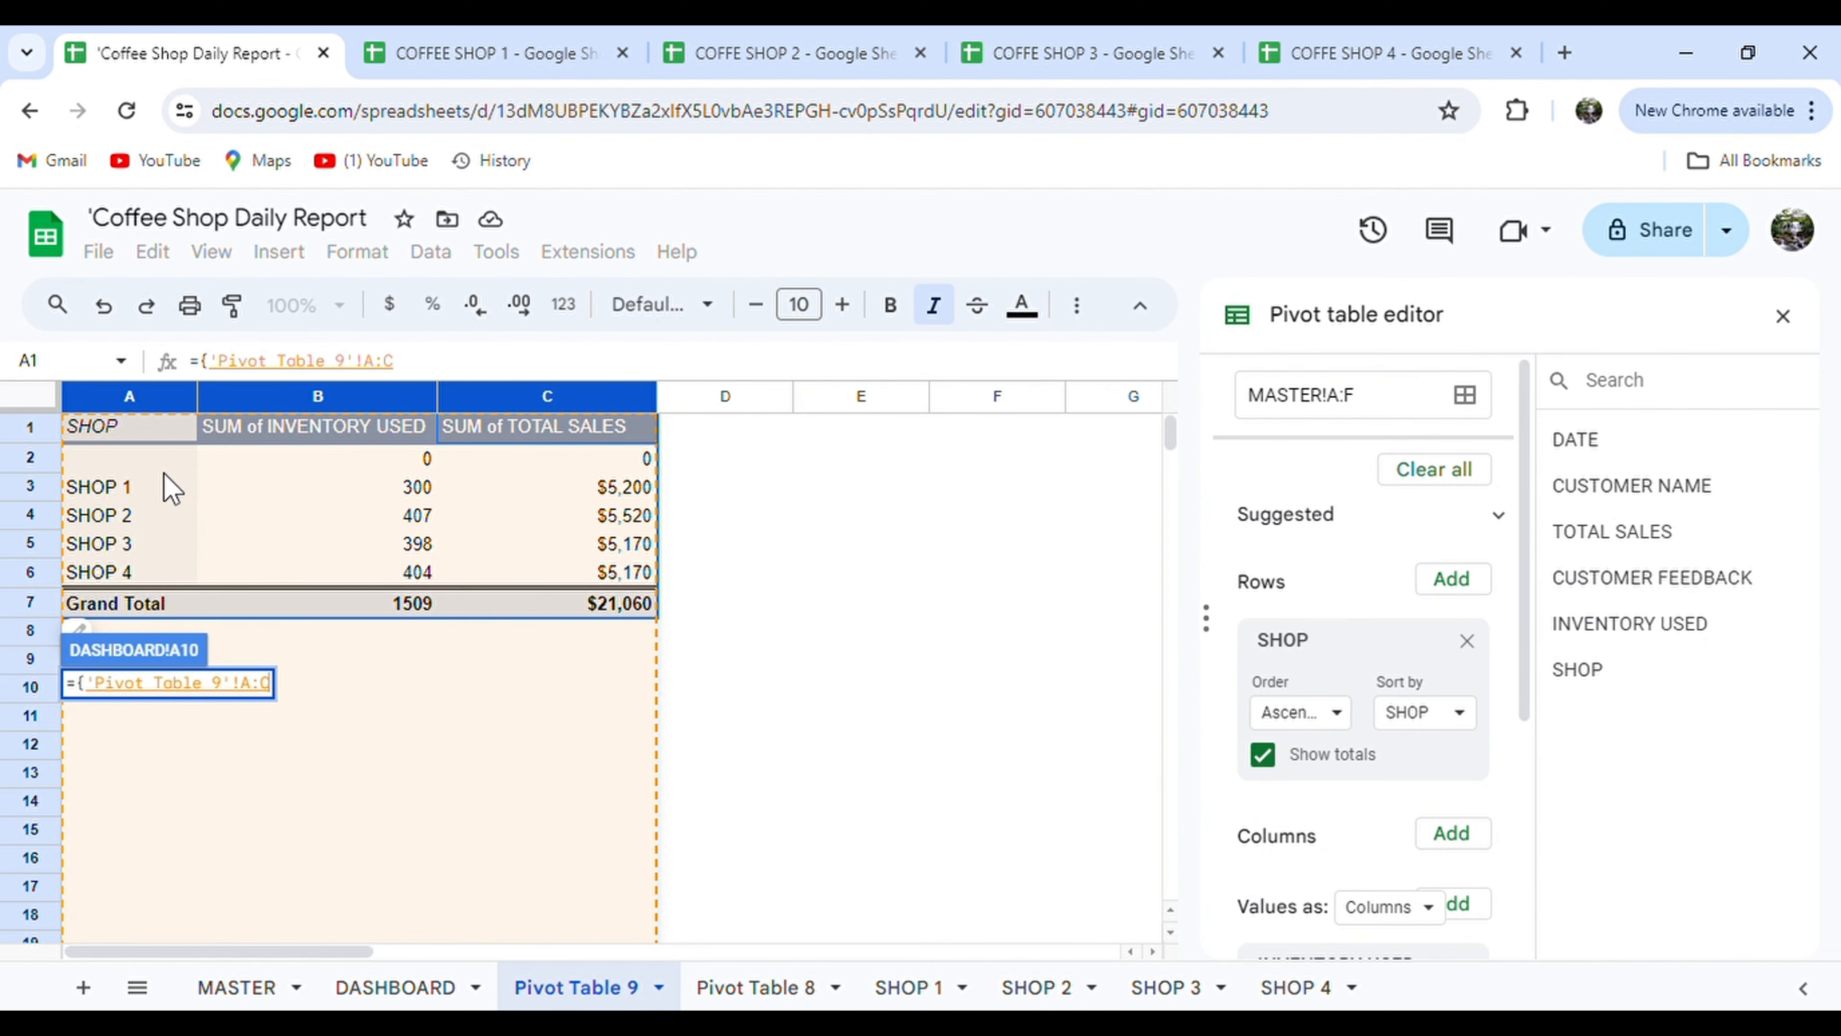
{"action": "key", "text": "Return"}
Make the second linked table's text white.
{"action": "left_click_drag", "start_coordinate": [143, 696], "coordinate": [866, 910]}
{"action": "left_click", "coordinate": [1022, 305]}
{"action": "left_click", "coordinate": [1301, 402]}
{"action": "left_click", "coordinate": [673, 714]}
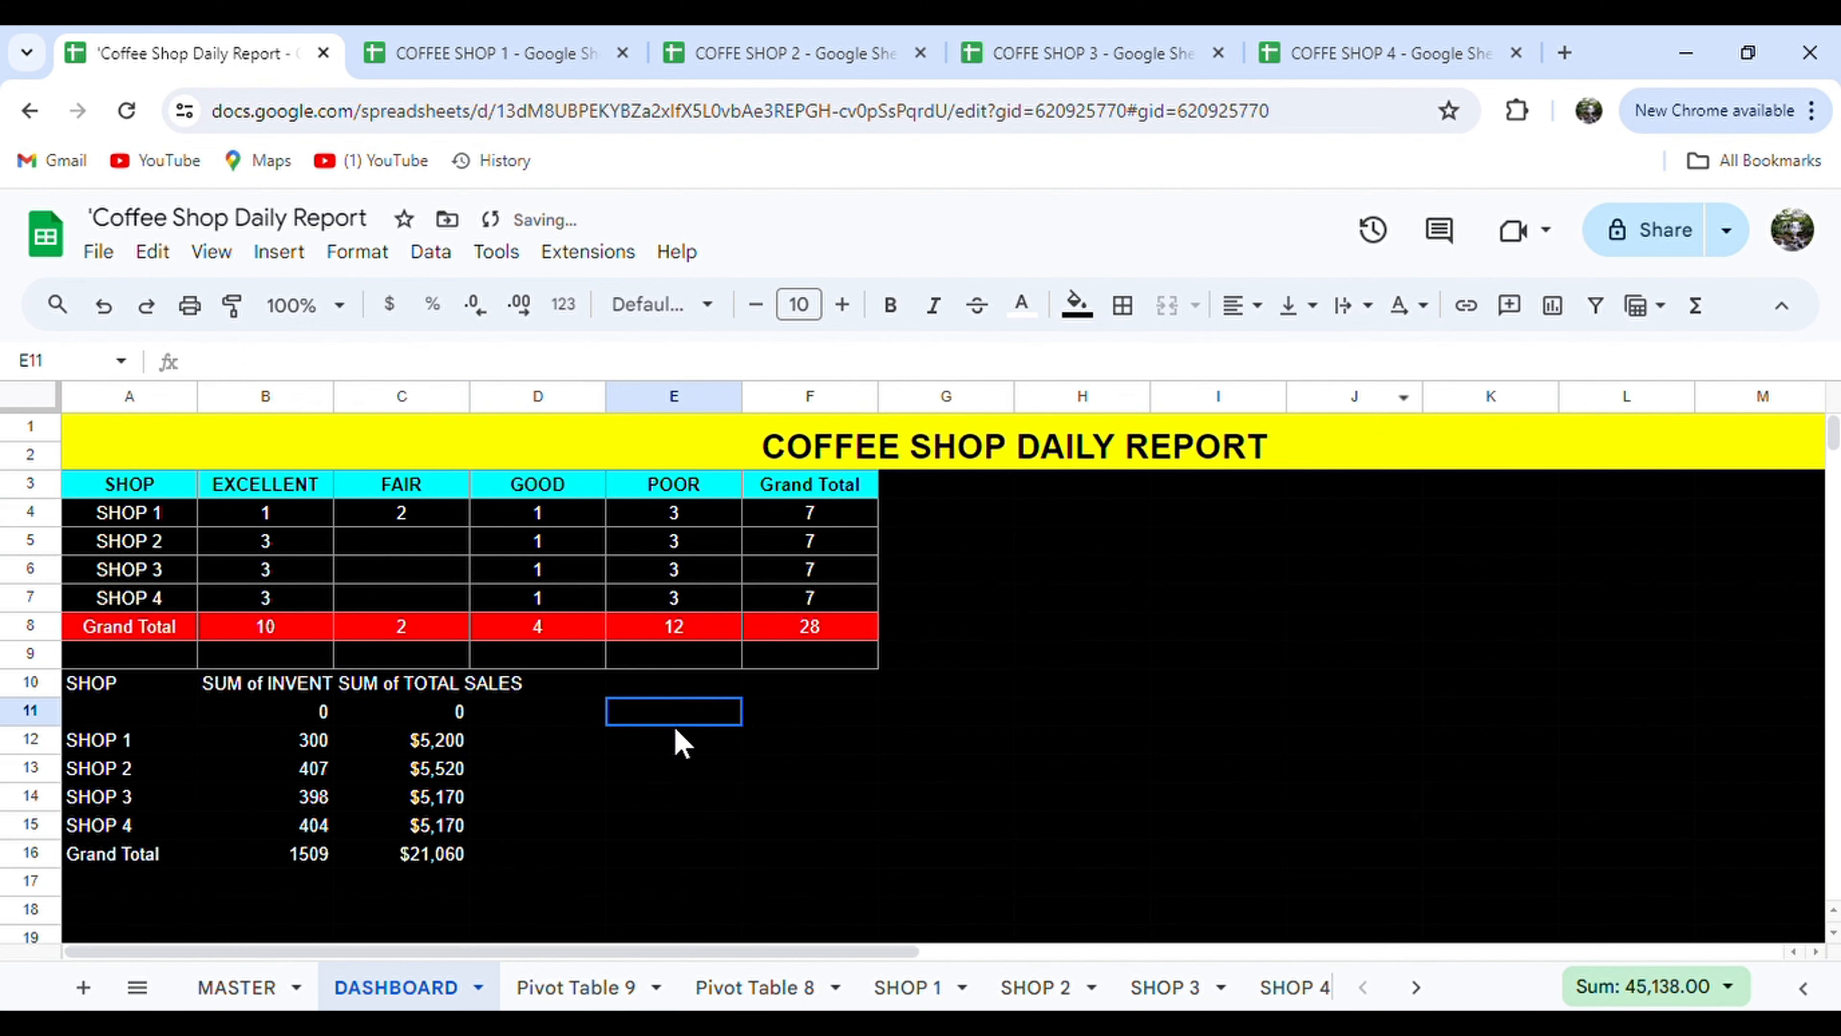
Fill header A10:C10 cyan and Grand Total row A16:C16 red.
{"action": "left_click_drag", "start_coordinate": [145, 689], "coordinate": [394, 693]}
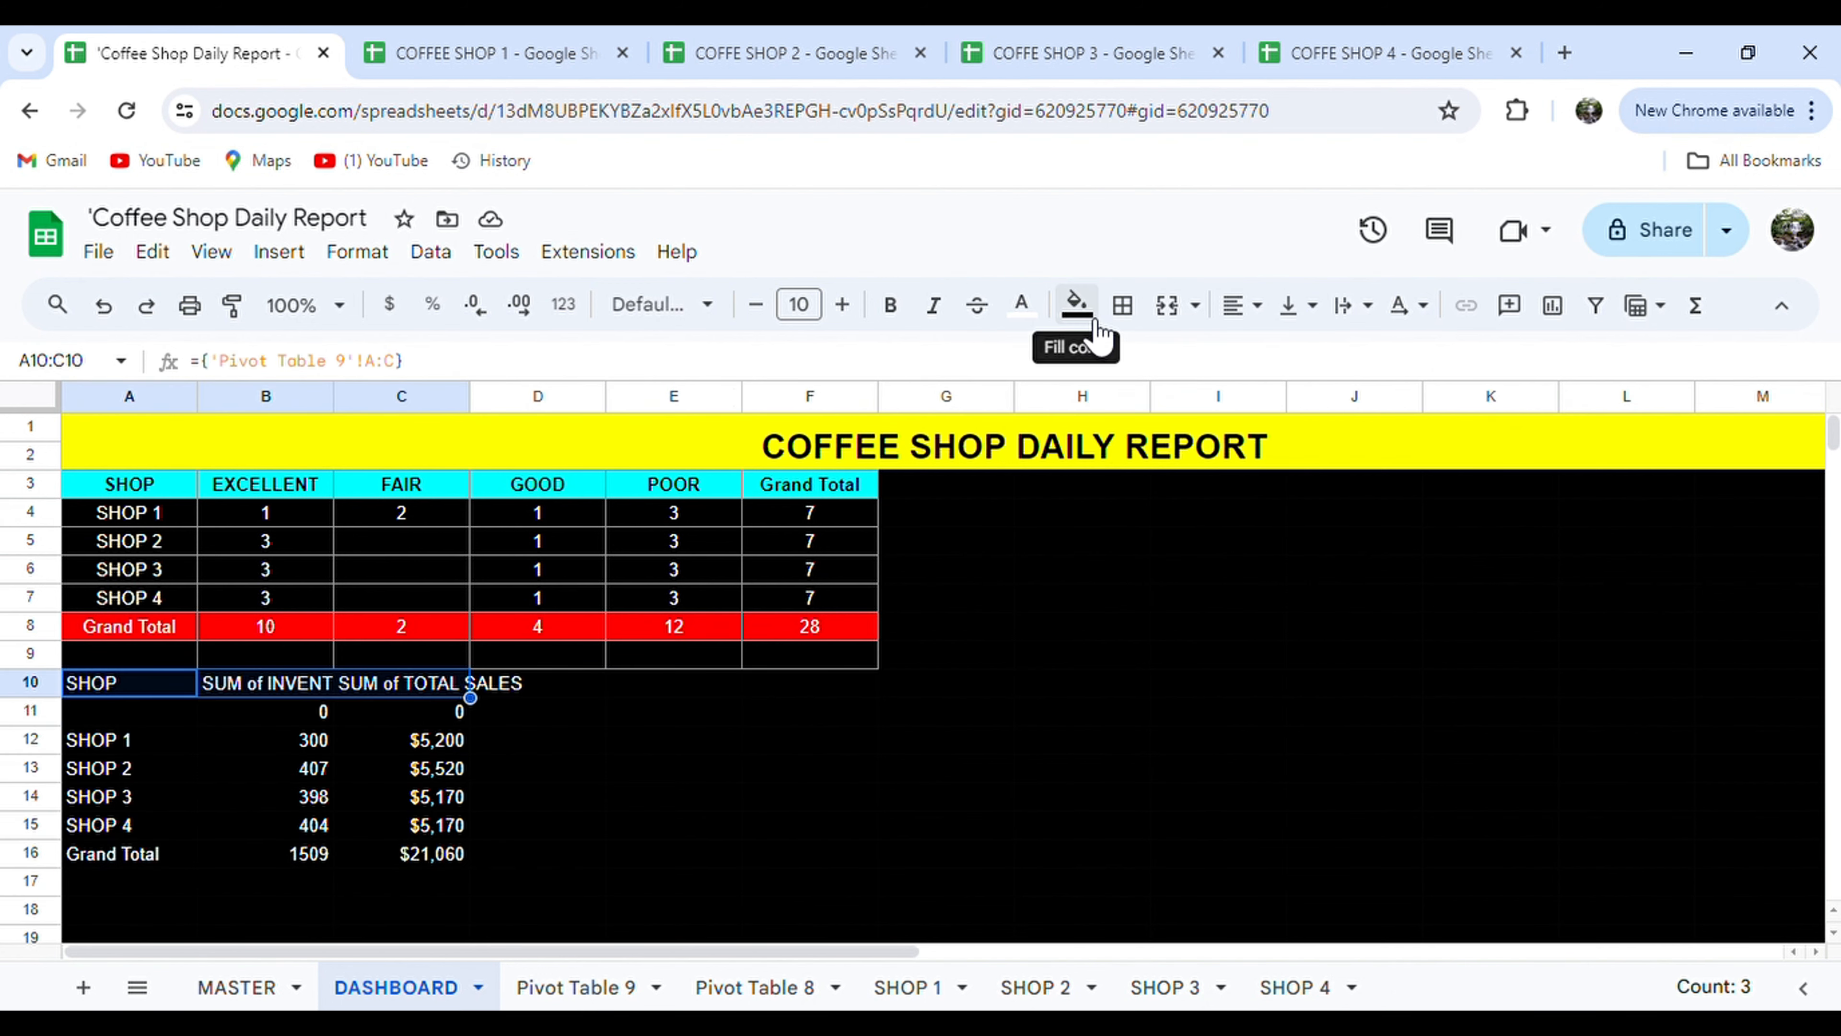
{"action": "left_click", "coordinate": [1077, 304]}
{"action": "left_click", "coordinate": [1233, 430]}
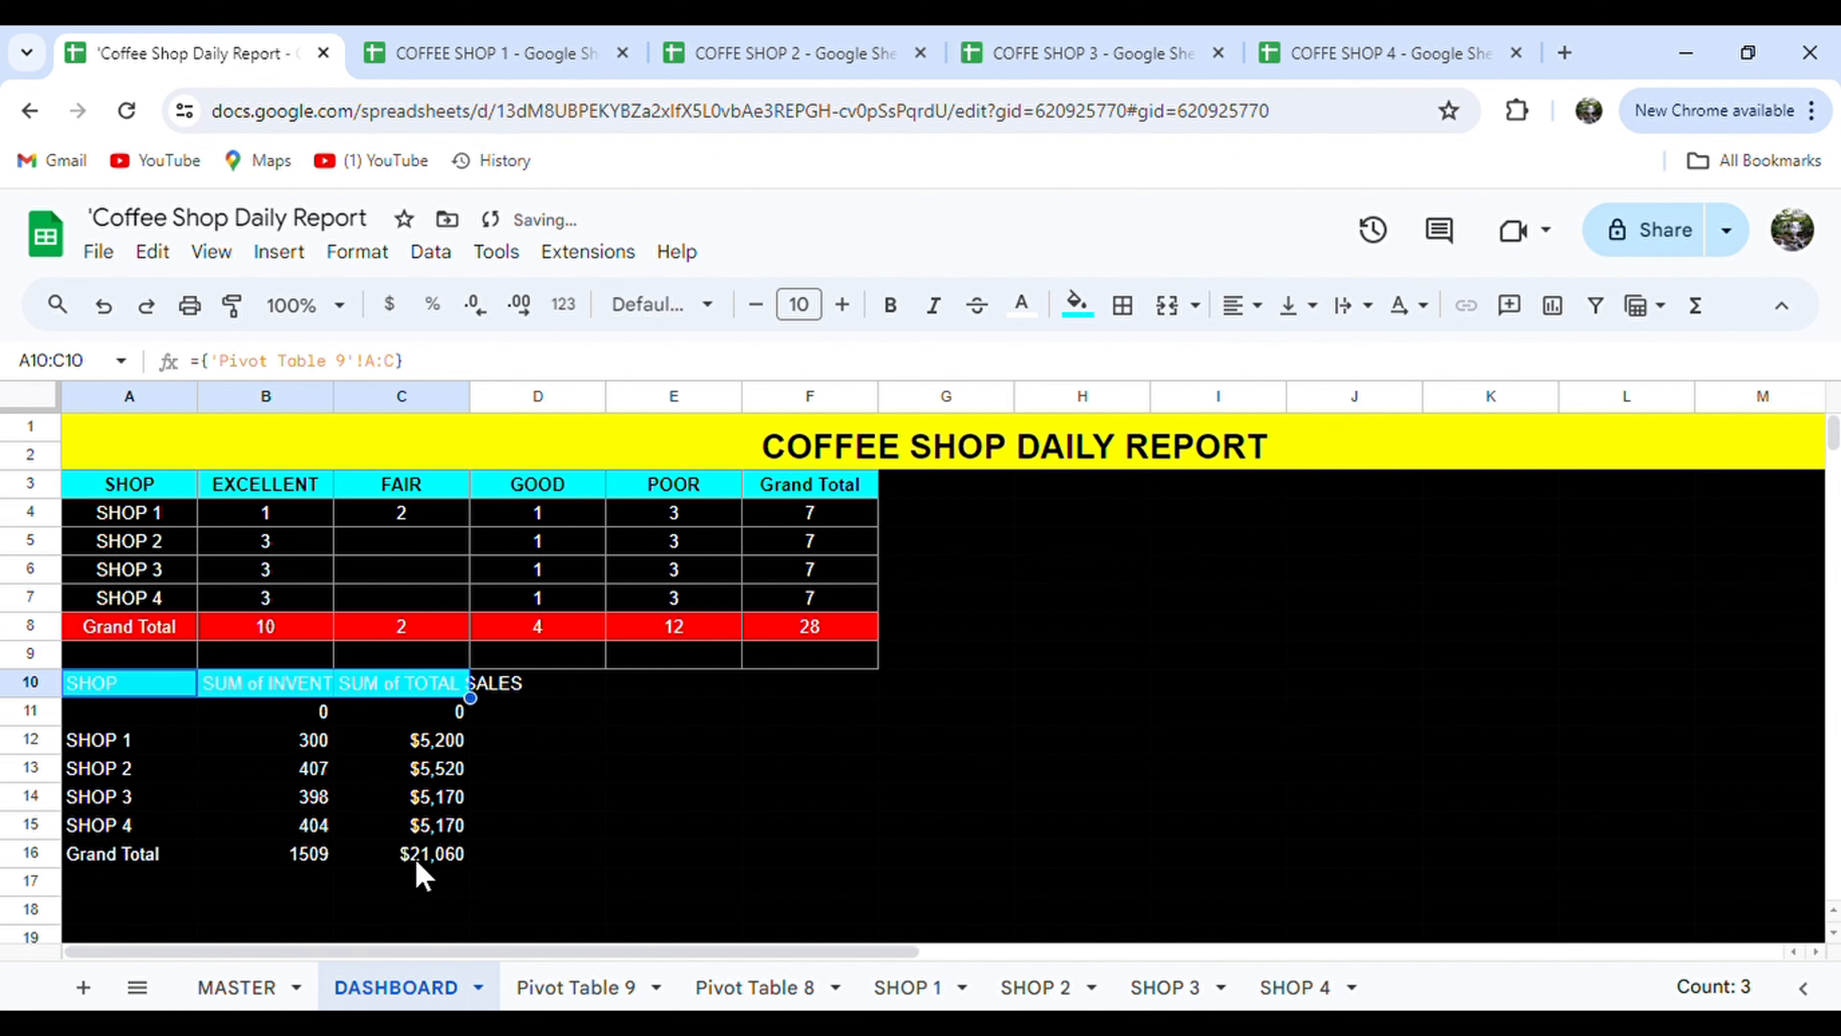
{"action": "left_click", "coordinate": [419, 856]}
{"action": "left_click_drag", "start_coordinate": [140, 857], "coordinate": [428, 856]}
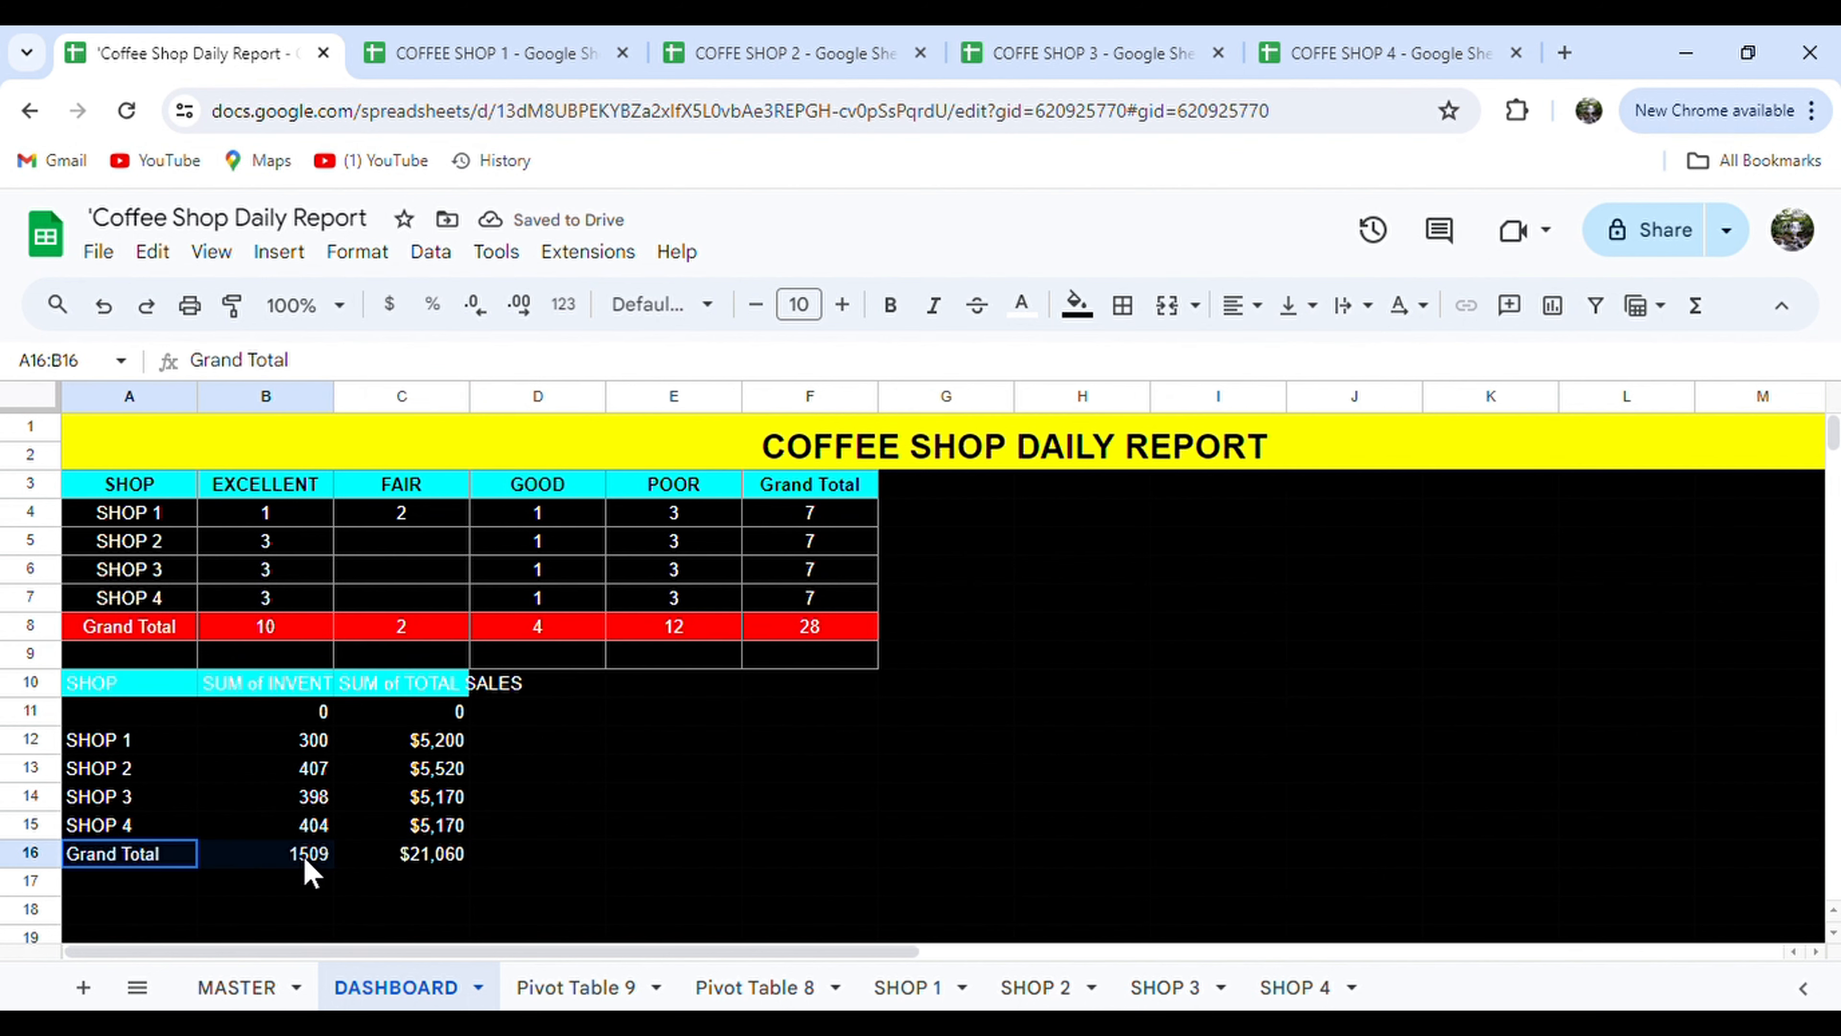
{"action": "left_click", "coordinate": [1088, 323]}
{"action": "left_click", "coordinate": [1130, 430]}
{"action": "left_click_drag", "start_coordinate": [631, 741], "coordinate": [551, 687]}
Make row 10 black, bold and wrapped, and widen column B for the long header.
{"action": "left_click", "coordinate": [30, 682]}
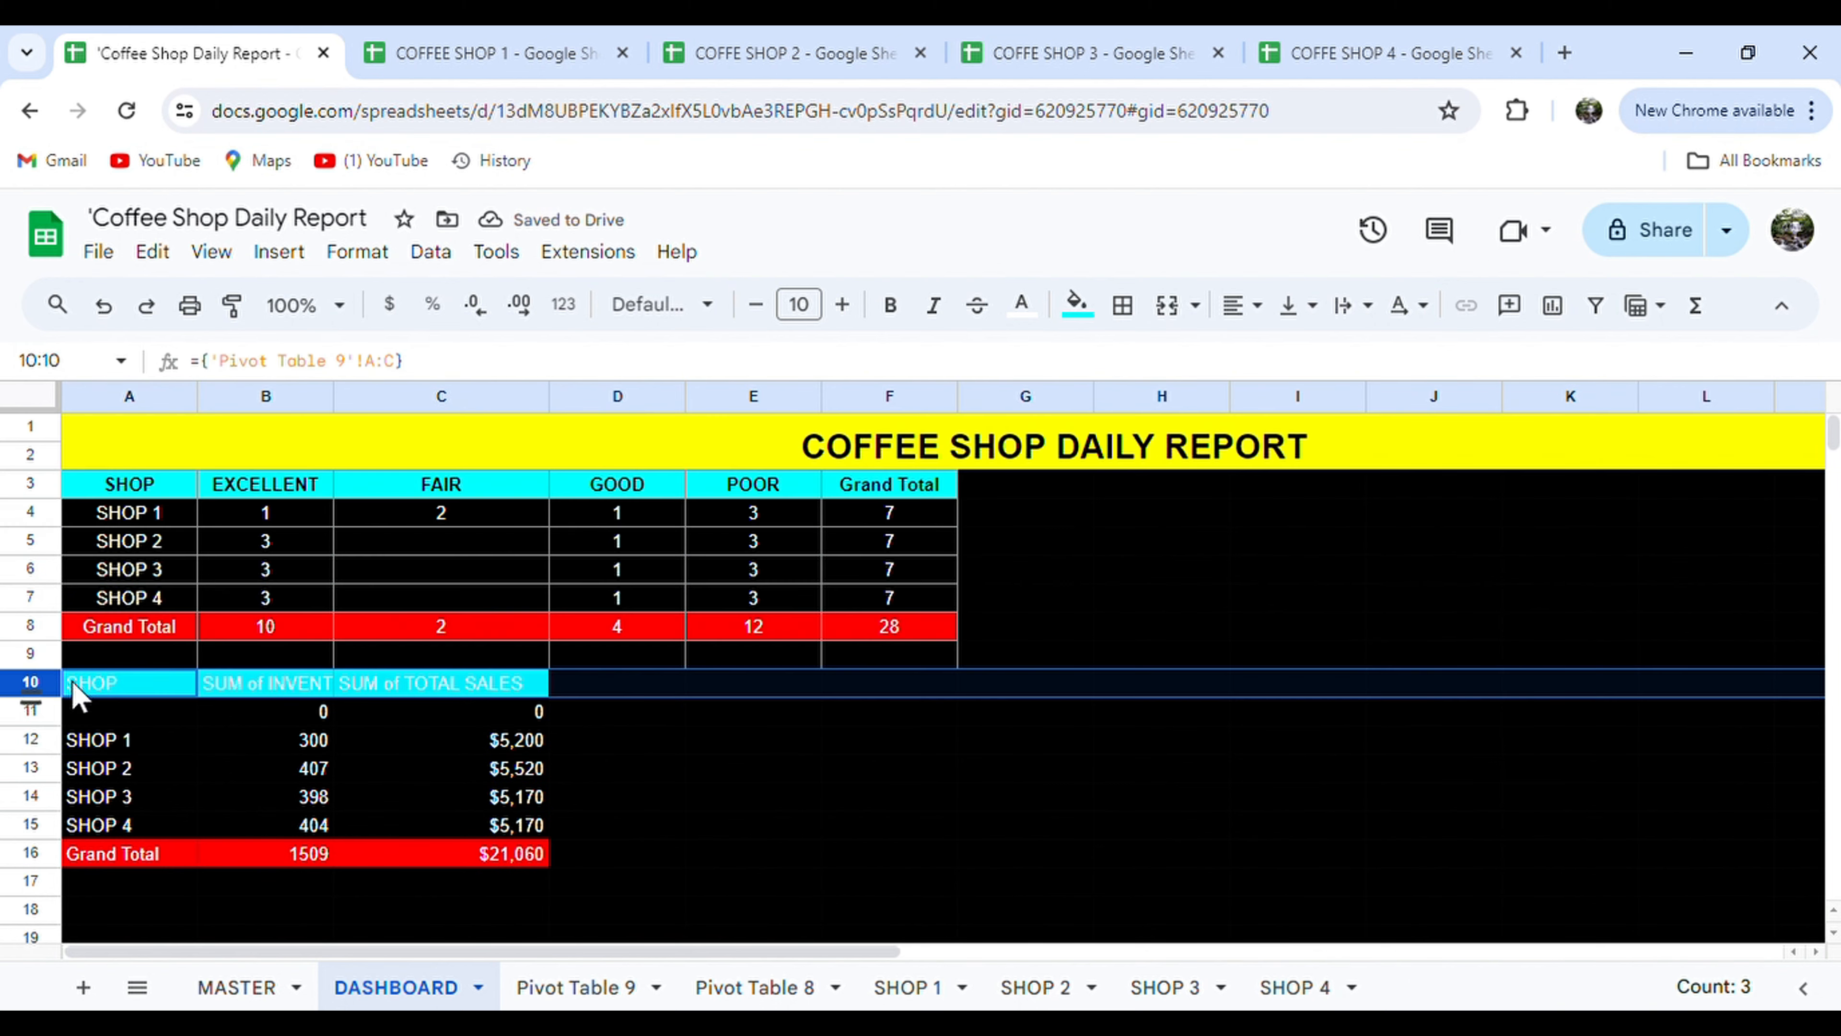
{"action": "left_click", "coordinate": [1022, 304]}
{"action": "left_click", "coordinate": [1035, 399]}
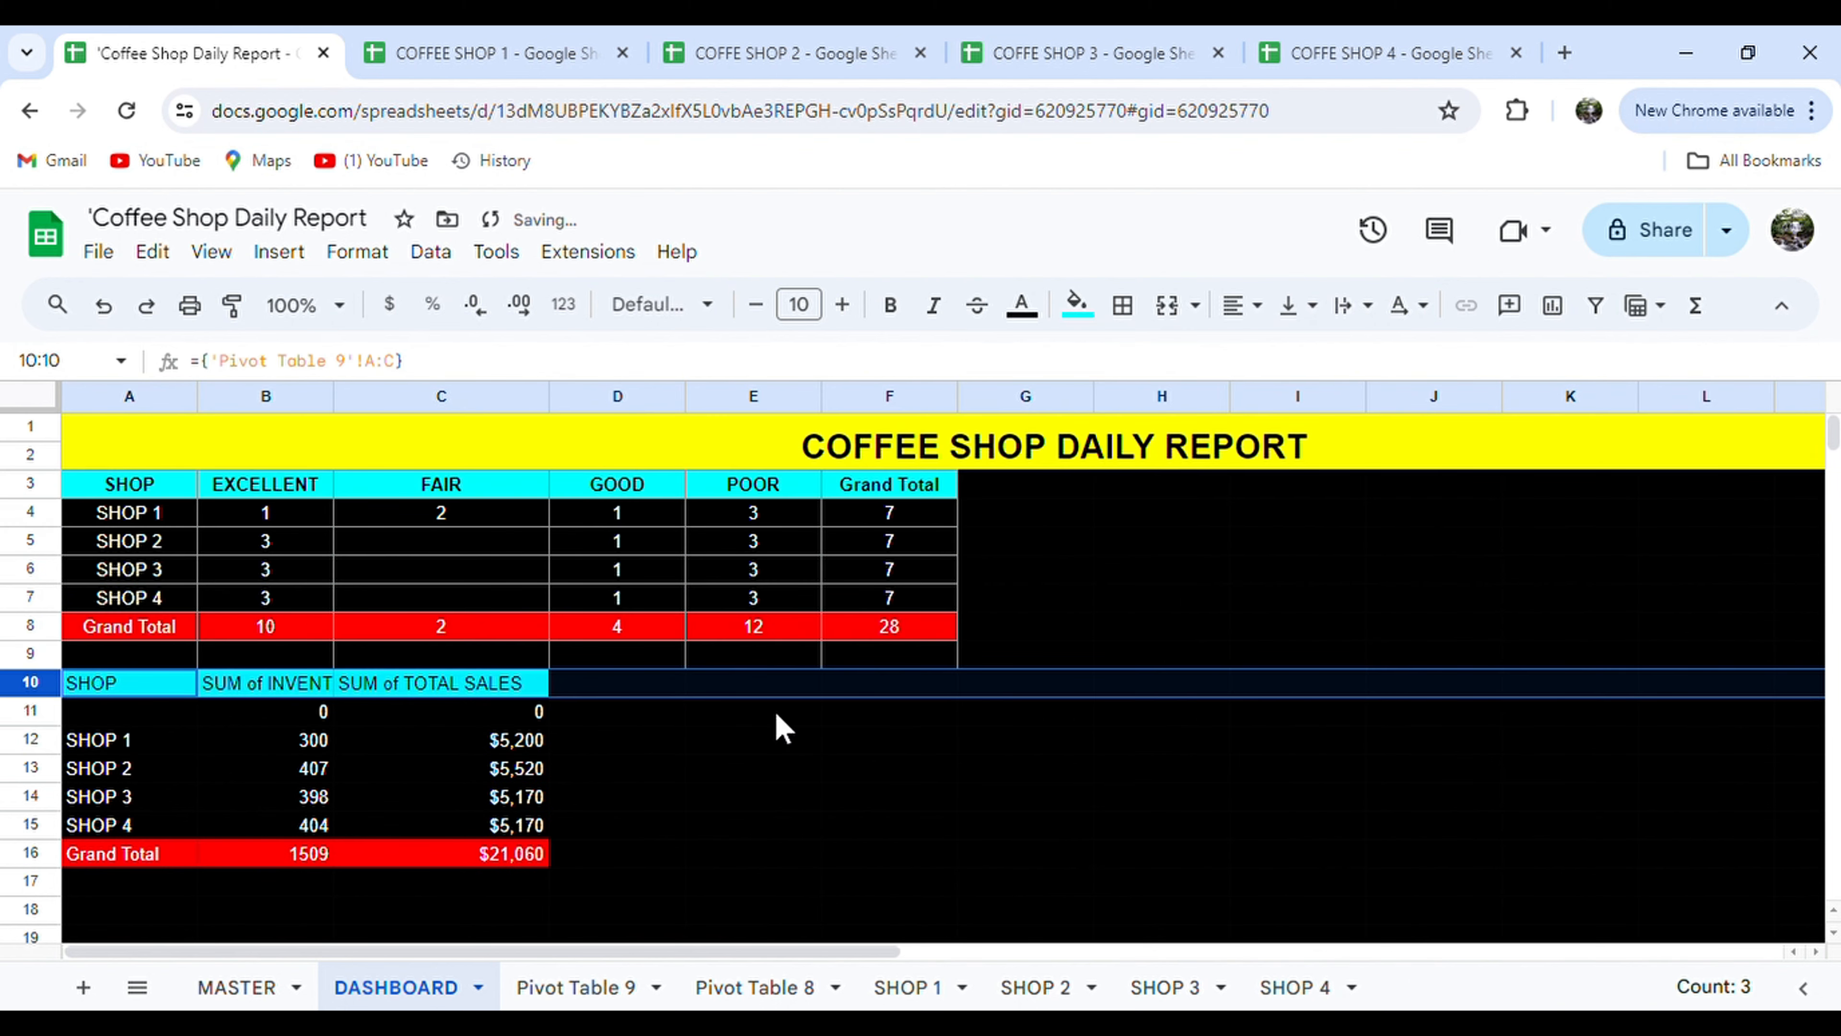
{"action": "type", "text": "=QUERY({'SHOP 1'!A2:F; 'SHOP 2'!A2:F; 'SHOP 3'!A2:F; 'SHOP 4'!A2:F}, \"SELECT * WHERE Col1 IS NOT NULL\")"}
{"action": "key", "text": "ctrl+z"}
{"action": "left_click", "coordinate": [890, 305]}
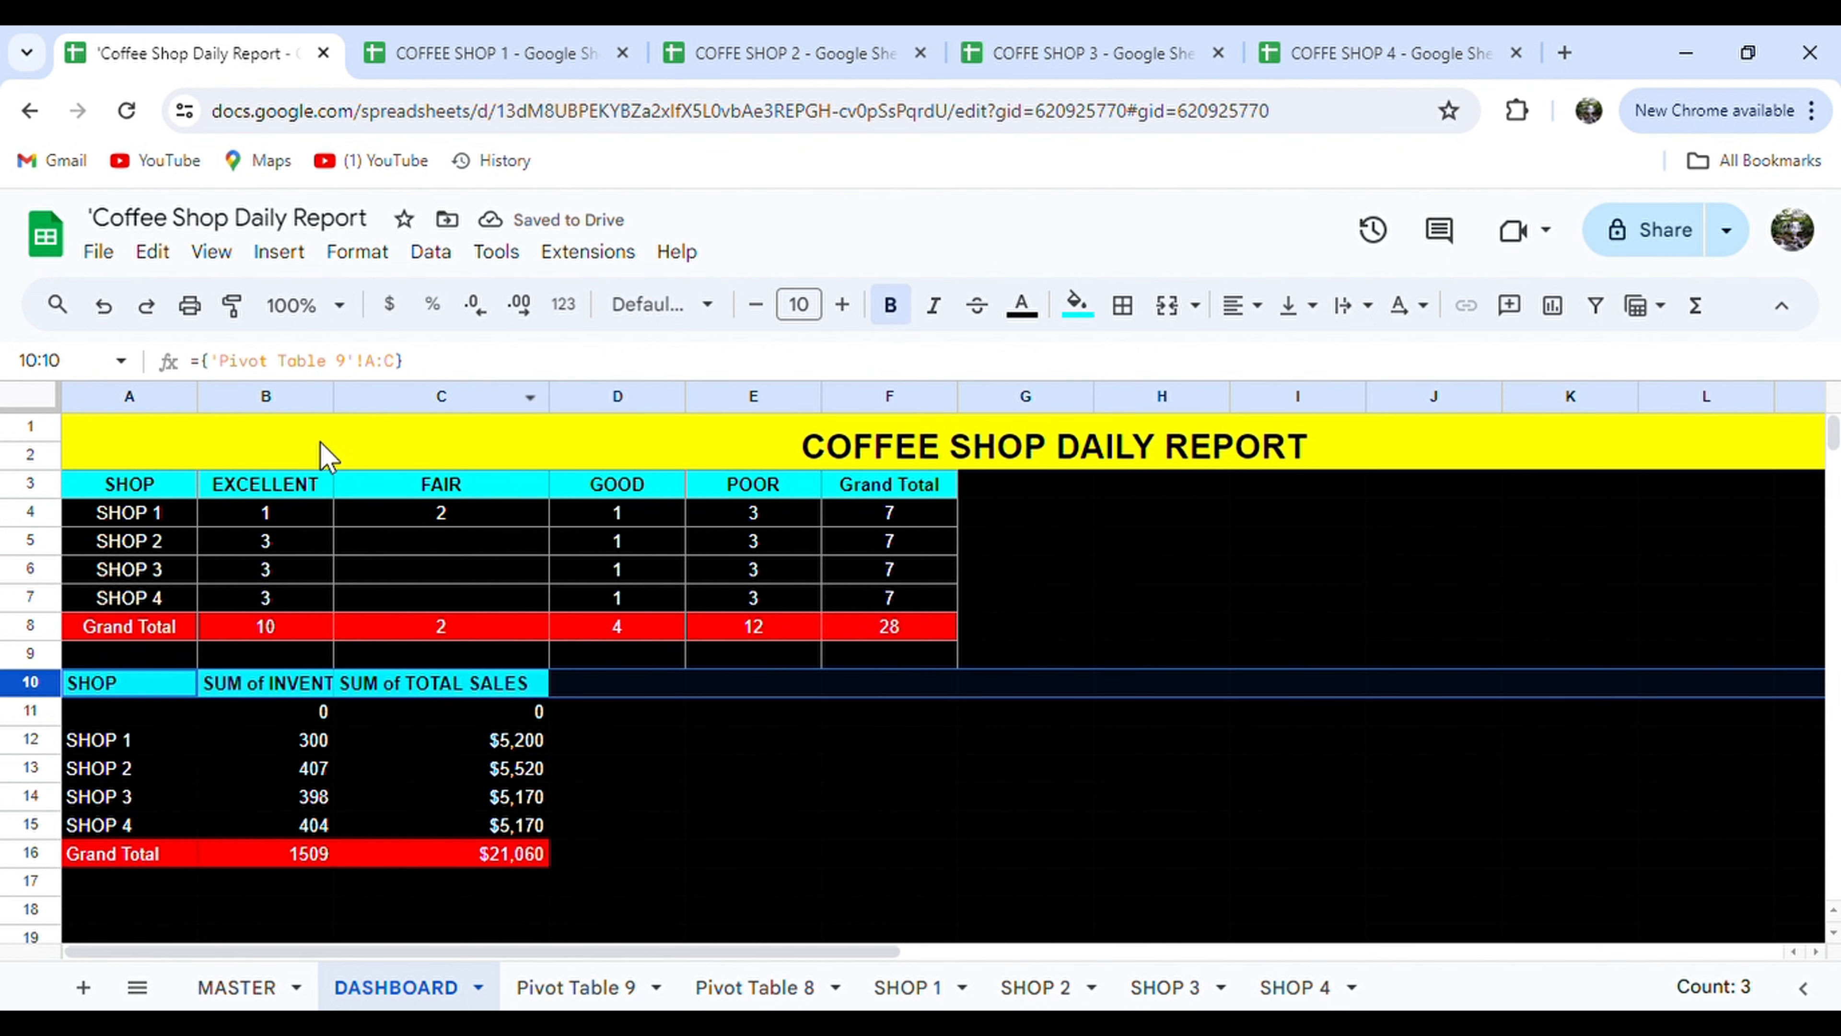
{"action": "left_click_drag", "start_coordinate": [333, 396], "coordinate": [396, 396]}
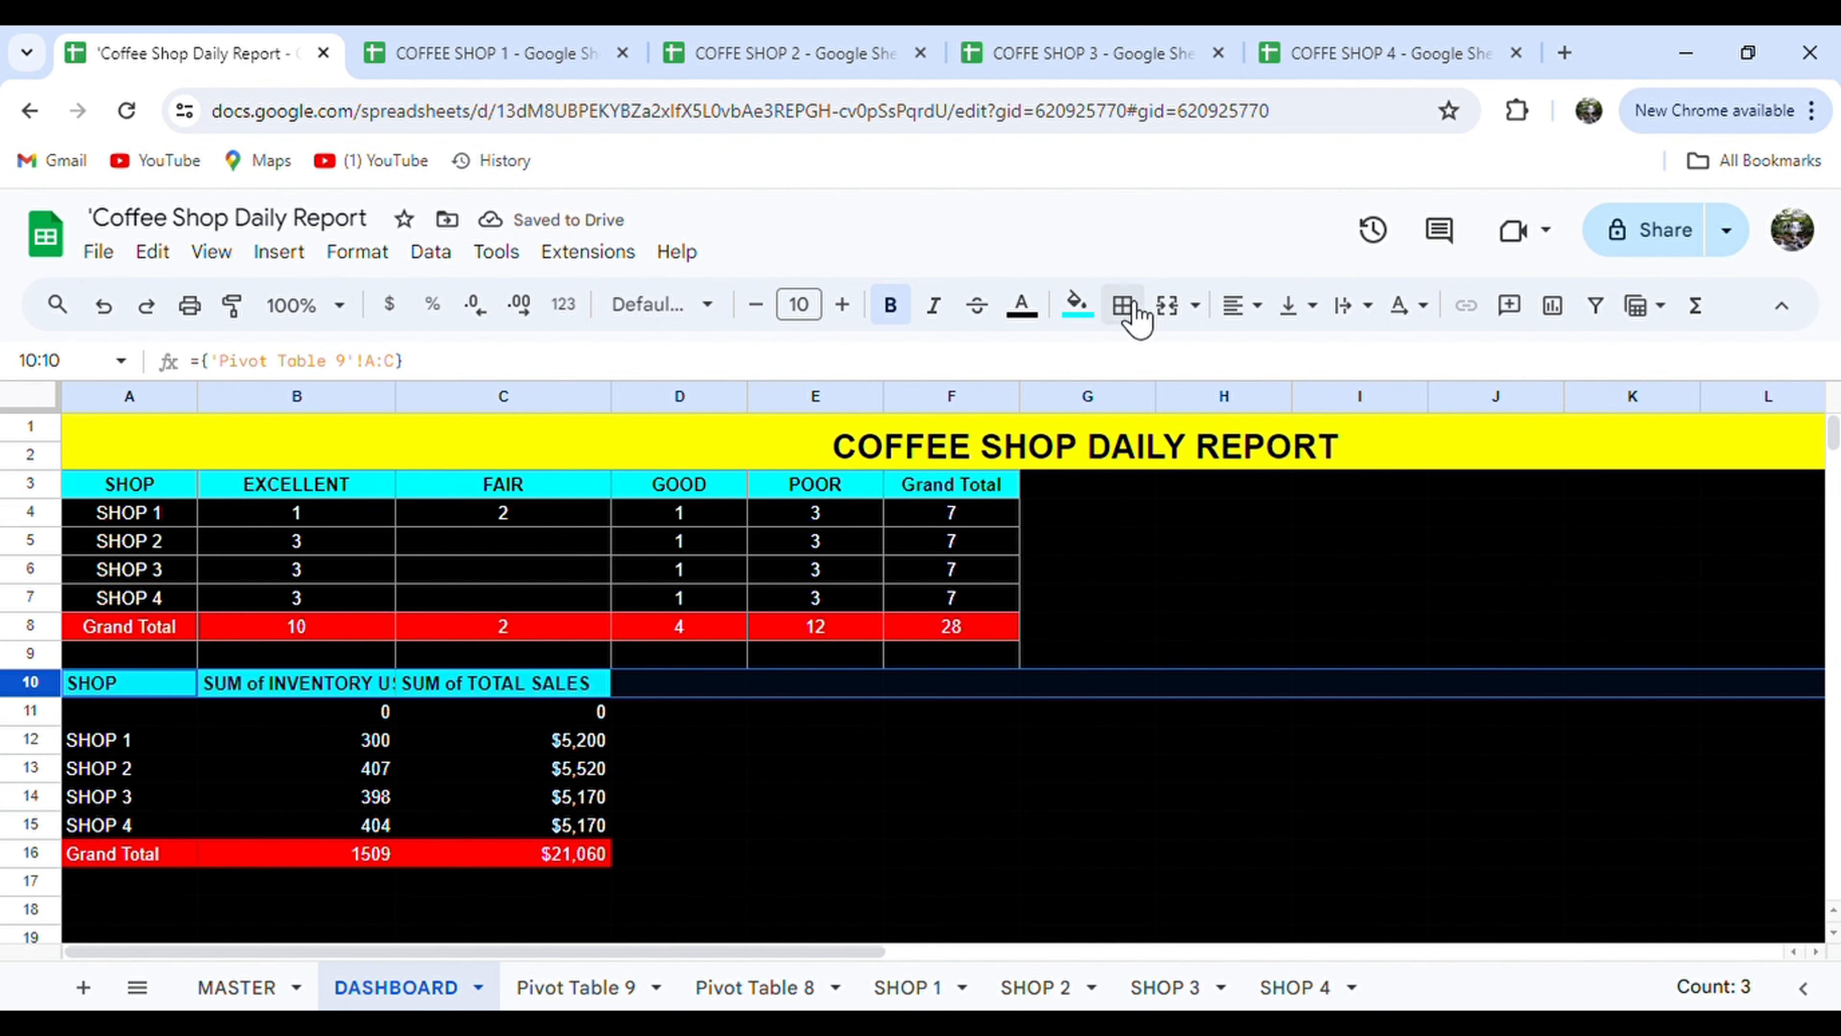
{"action": "left_click", "coordinate": [1343, 304]}
{"action": "left_click", "coordinate": [1397, 357]}
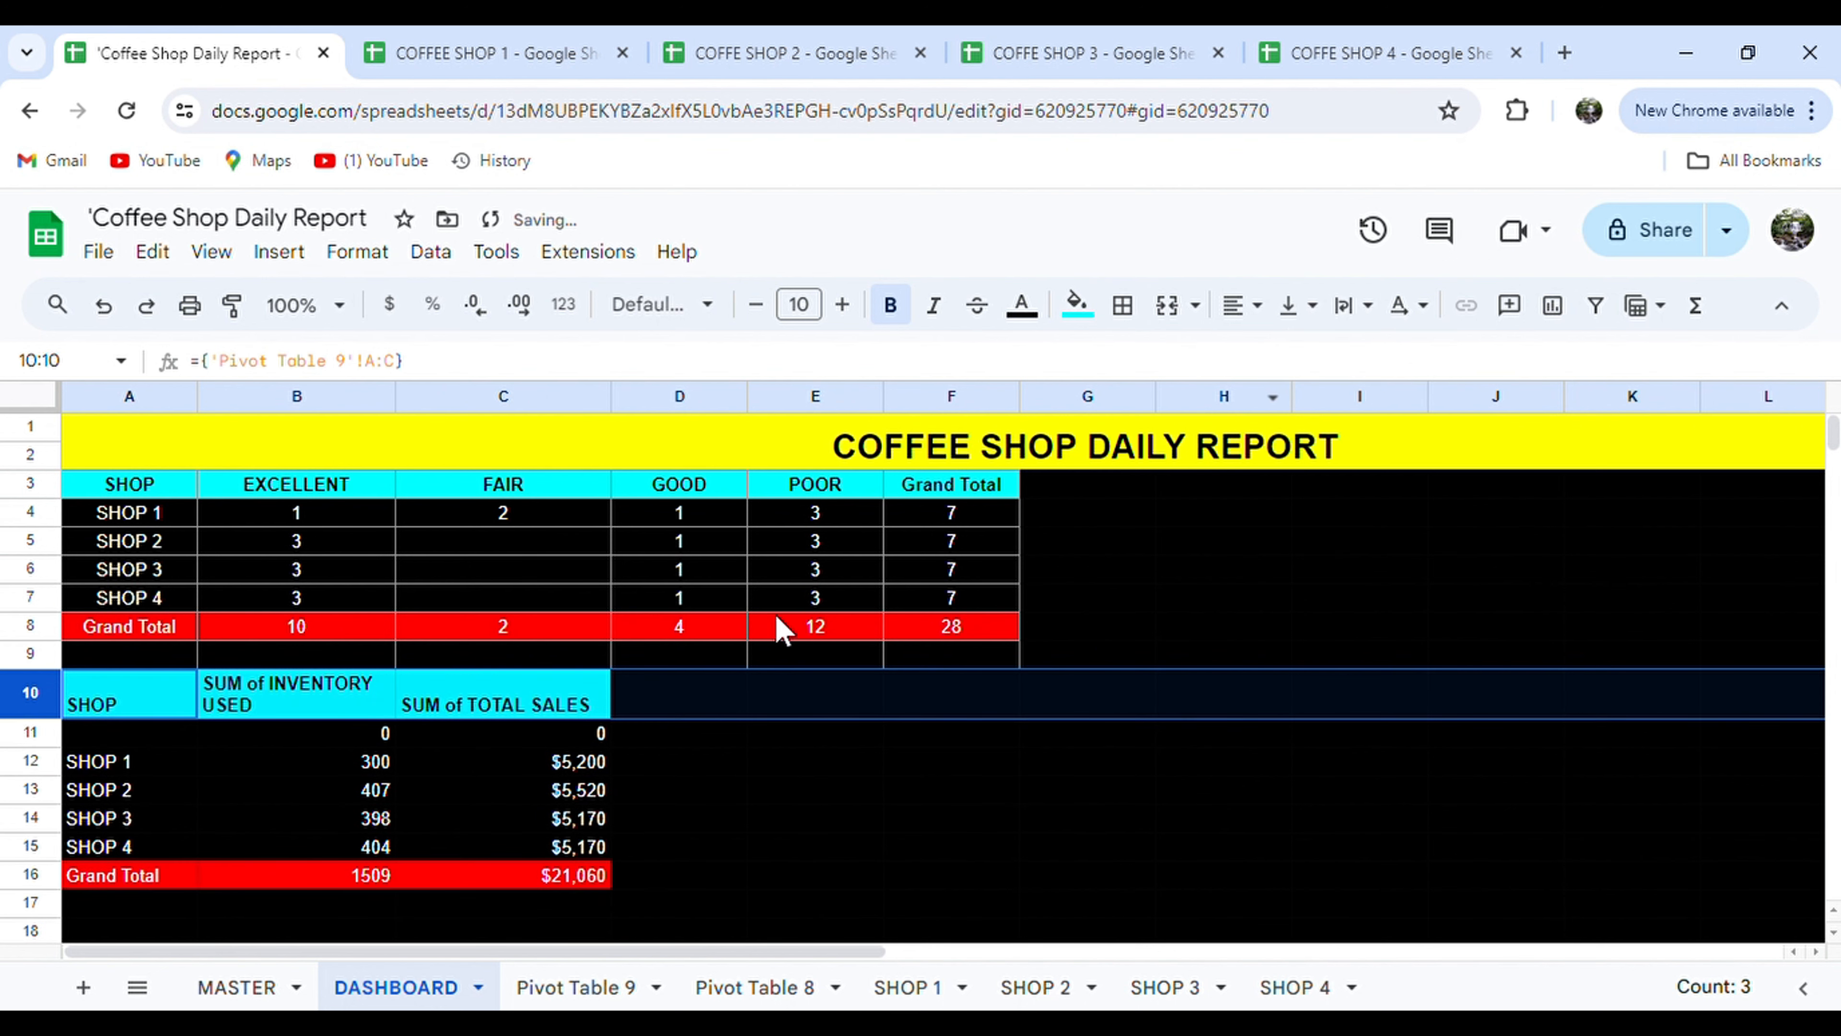
Centre the contents of the second table A10:C16.
{"action": "left_click", "coordinate": [706, 805]}
{"action": "left_click_drag", "start_coordinate": [149, 700], "coordinate": [505, 884]}
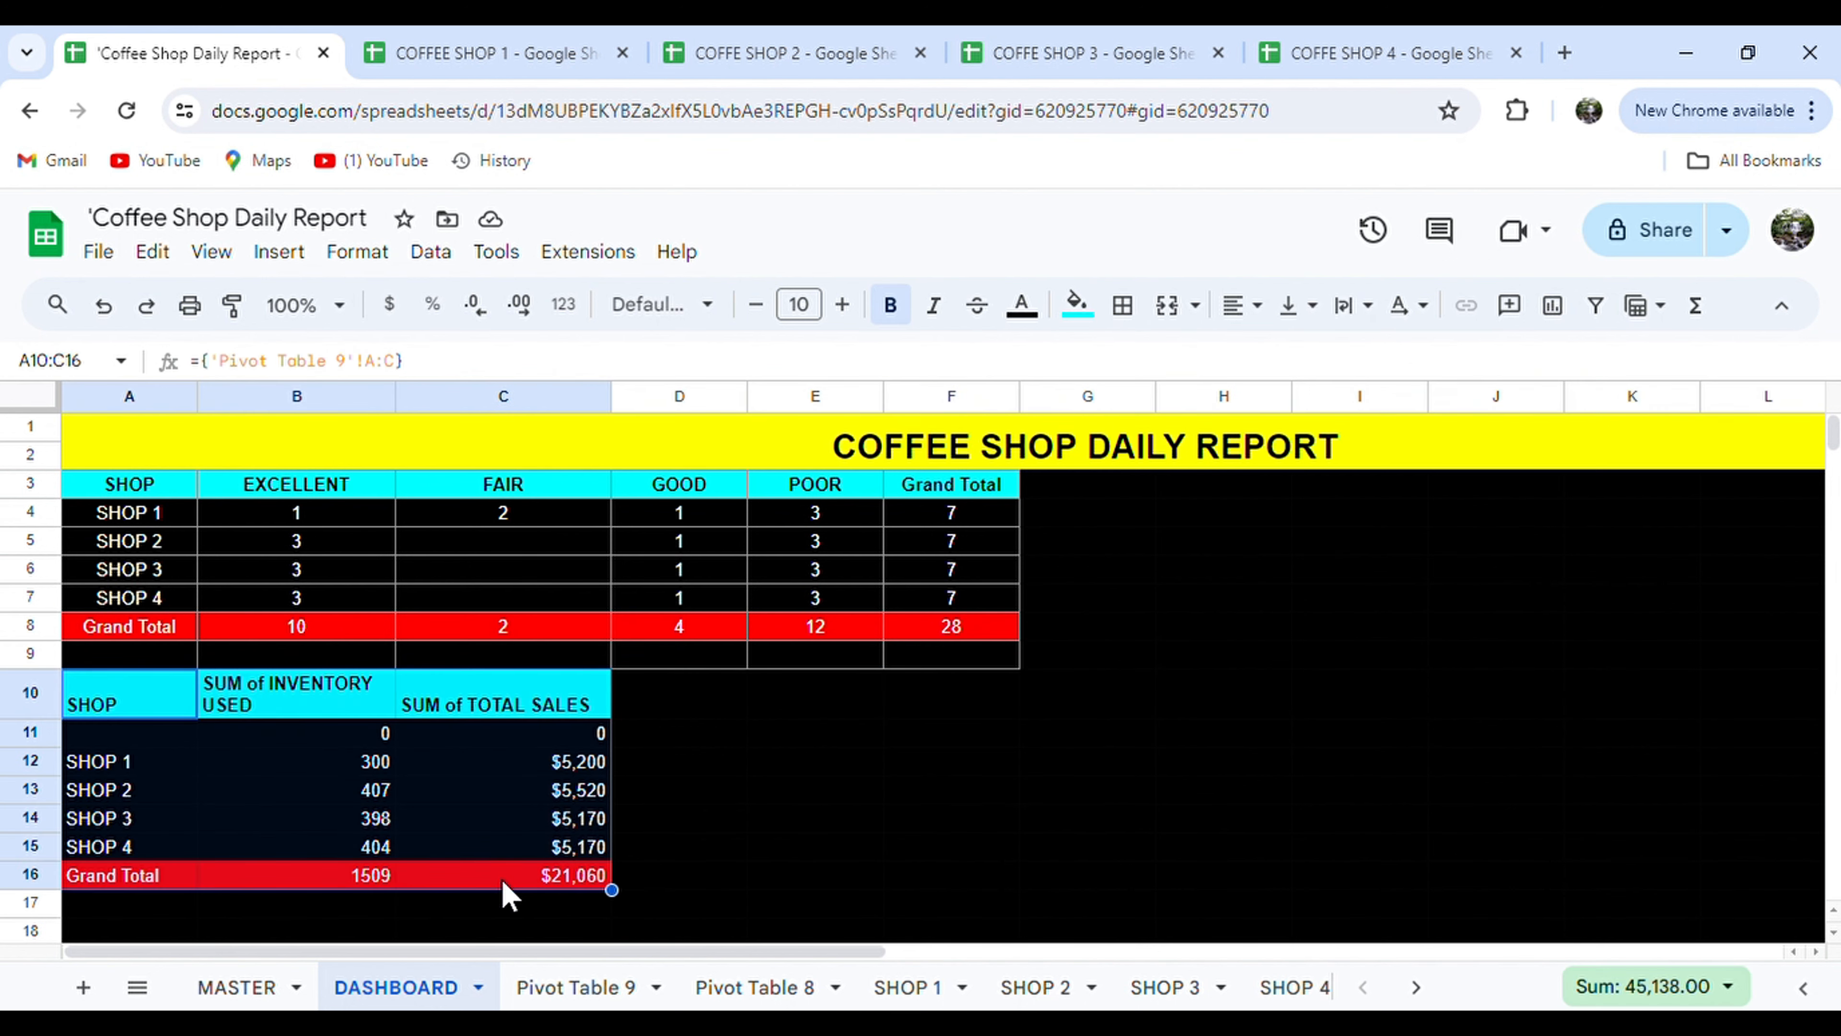
{"action": "left_click", "coordinate": [1259, 309]}
{"action": "left_click", "coordinate": [1293, 363]}
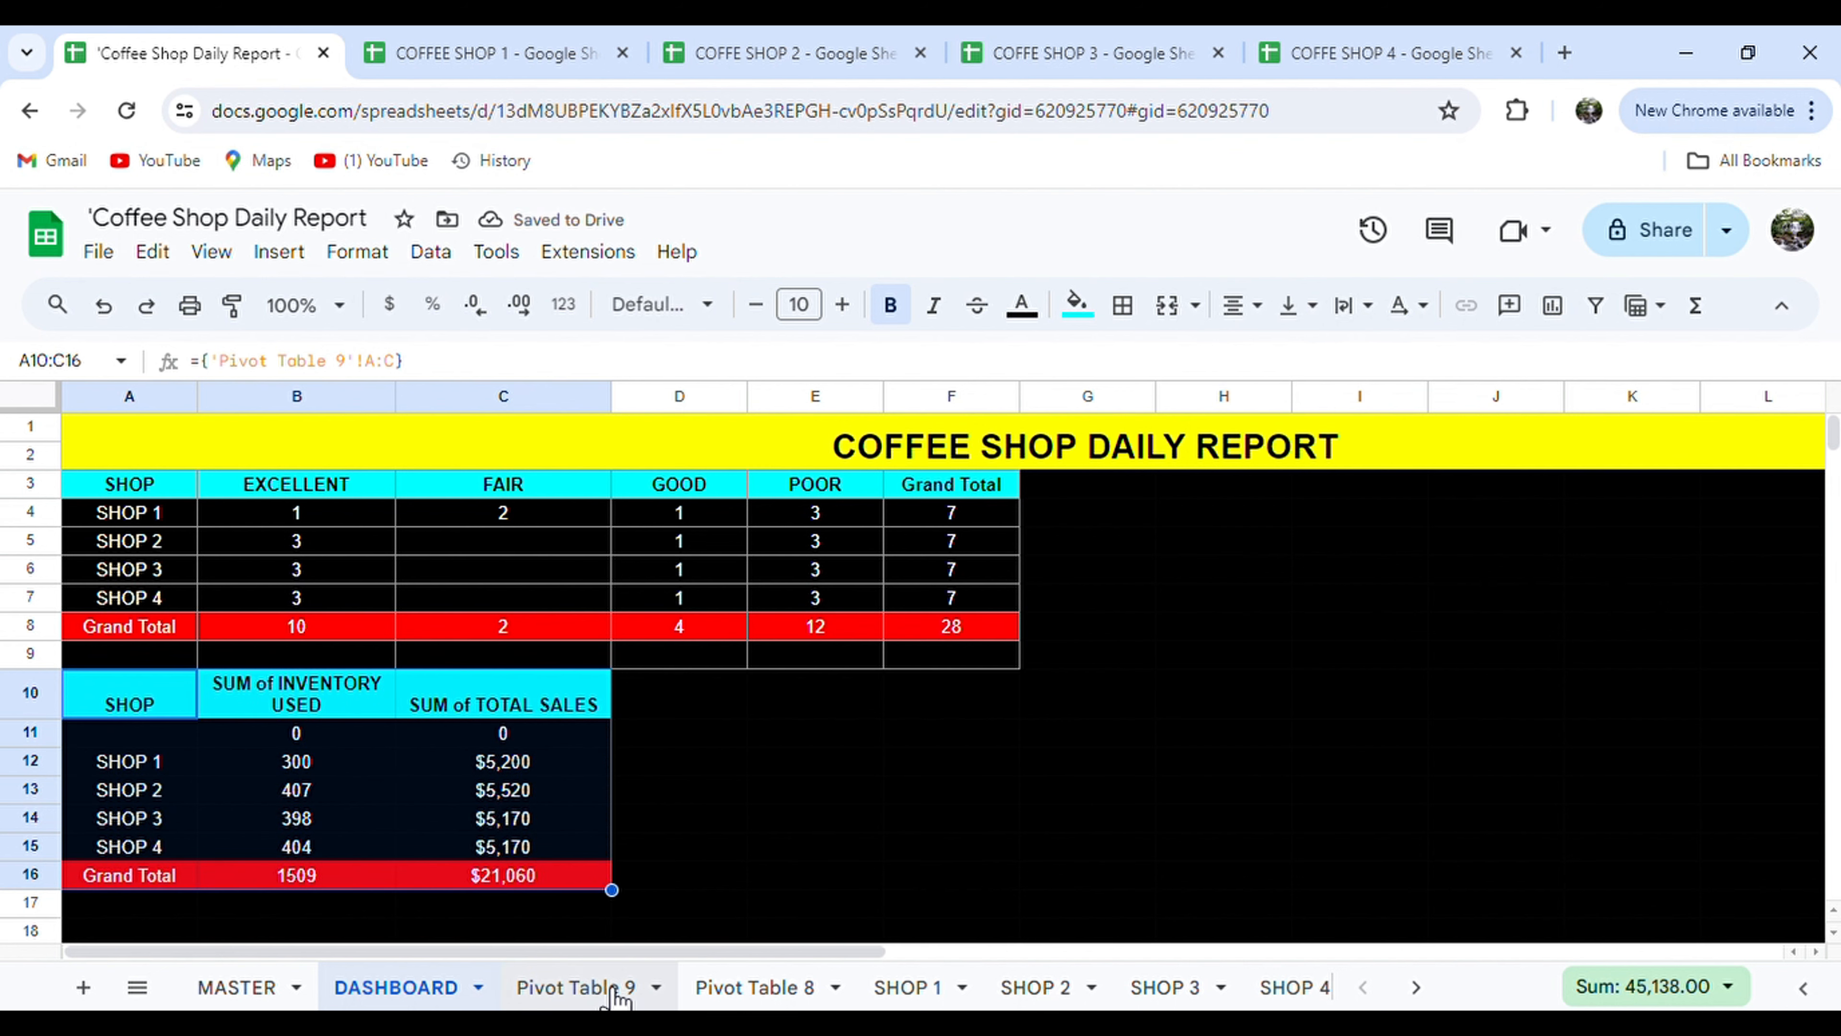
{"action": "left_click", "coordinate": [576, 987]}
Add an INVENTORY USED filter to Pivot Table 9 that drops the blank row.
{"action": "scroll", "coordinate": [1349, 880], "scroll_direction": "down", "scroll_amount": 5}
{"action": "left_click", "coordinate": [1452, 889]}
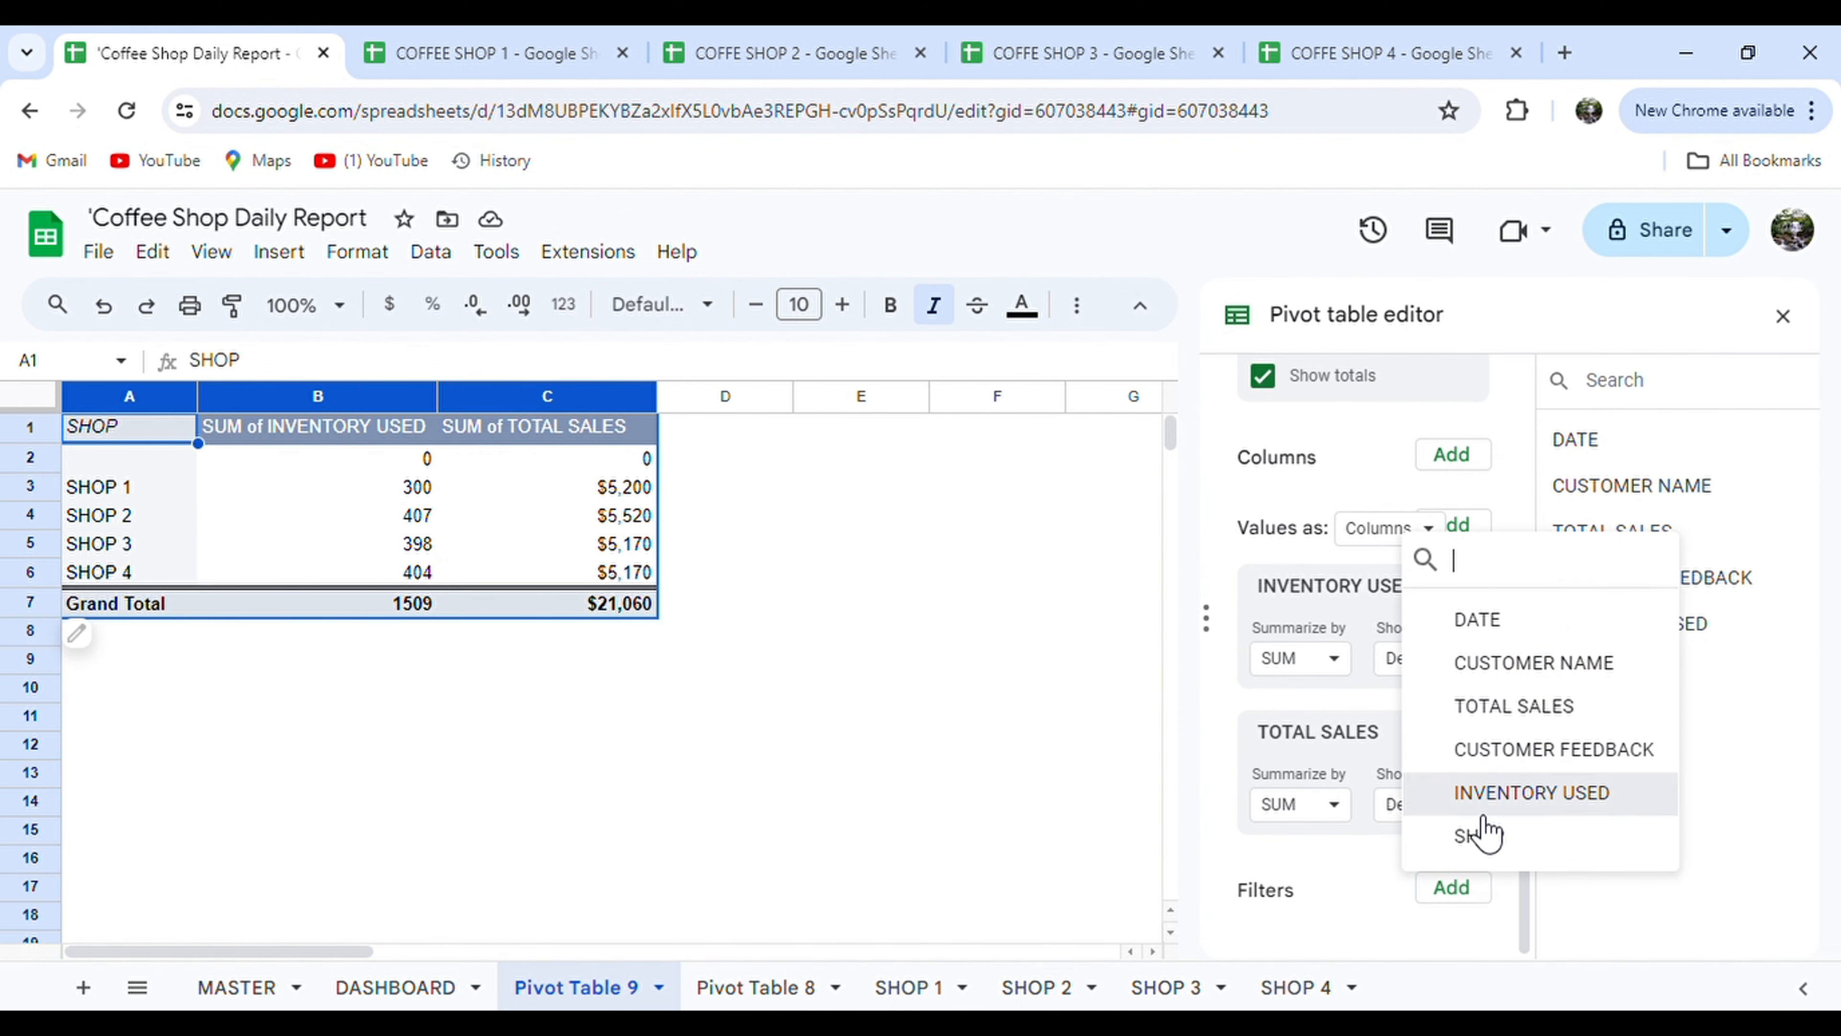
{"action": "left_click", "coordinate": [1493, 792]}
{"action": "left_click", "coordinate": [1333, 863]}
{"action": "left_click", "coordinate": [1615, 985]}
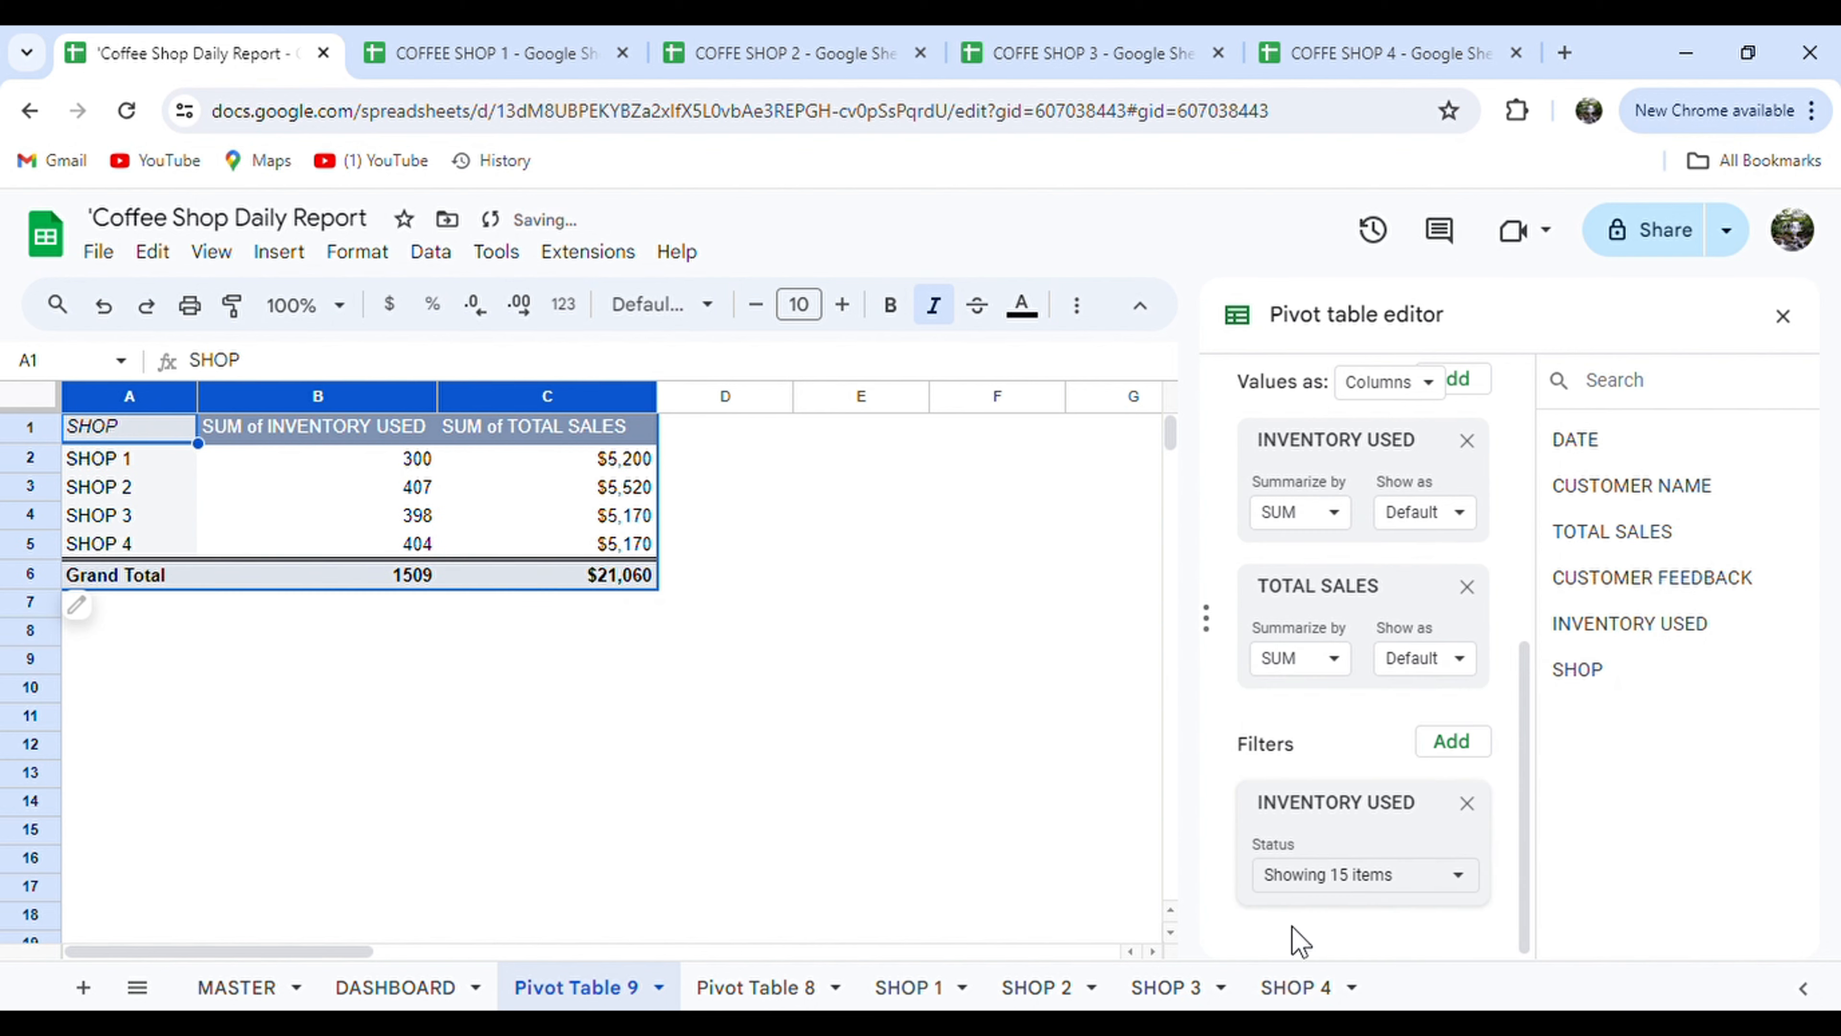
{"action": "left_click", "coordinate": [397, 988]}
Paint the emptied row 16 black and the new Grand Total row A15:C15 red.
{"action": "left_click_drag", "start_coordinate": [172, 853], "coordinate": [254, 871]}
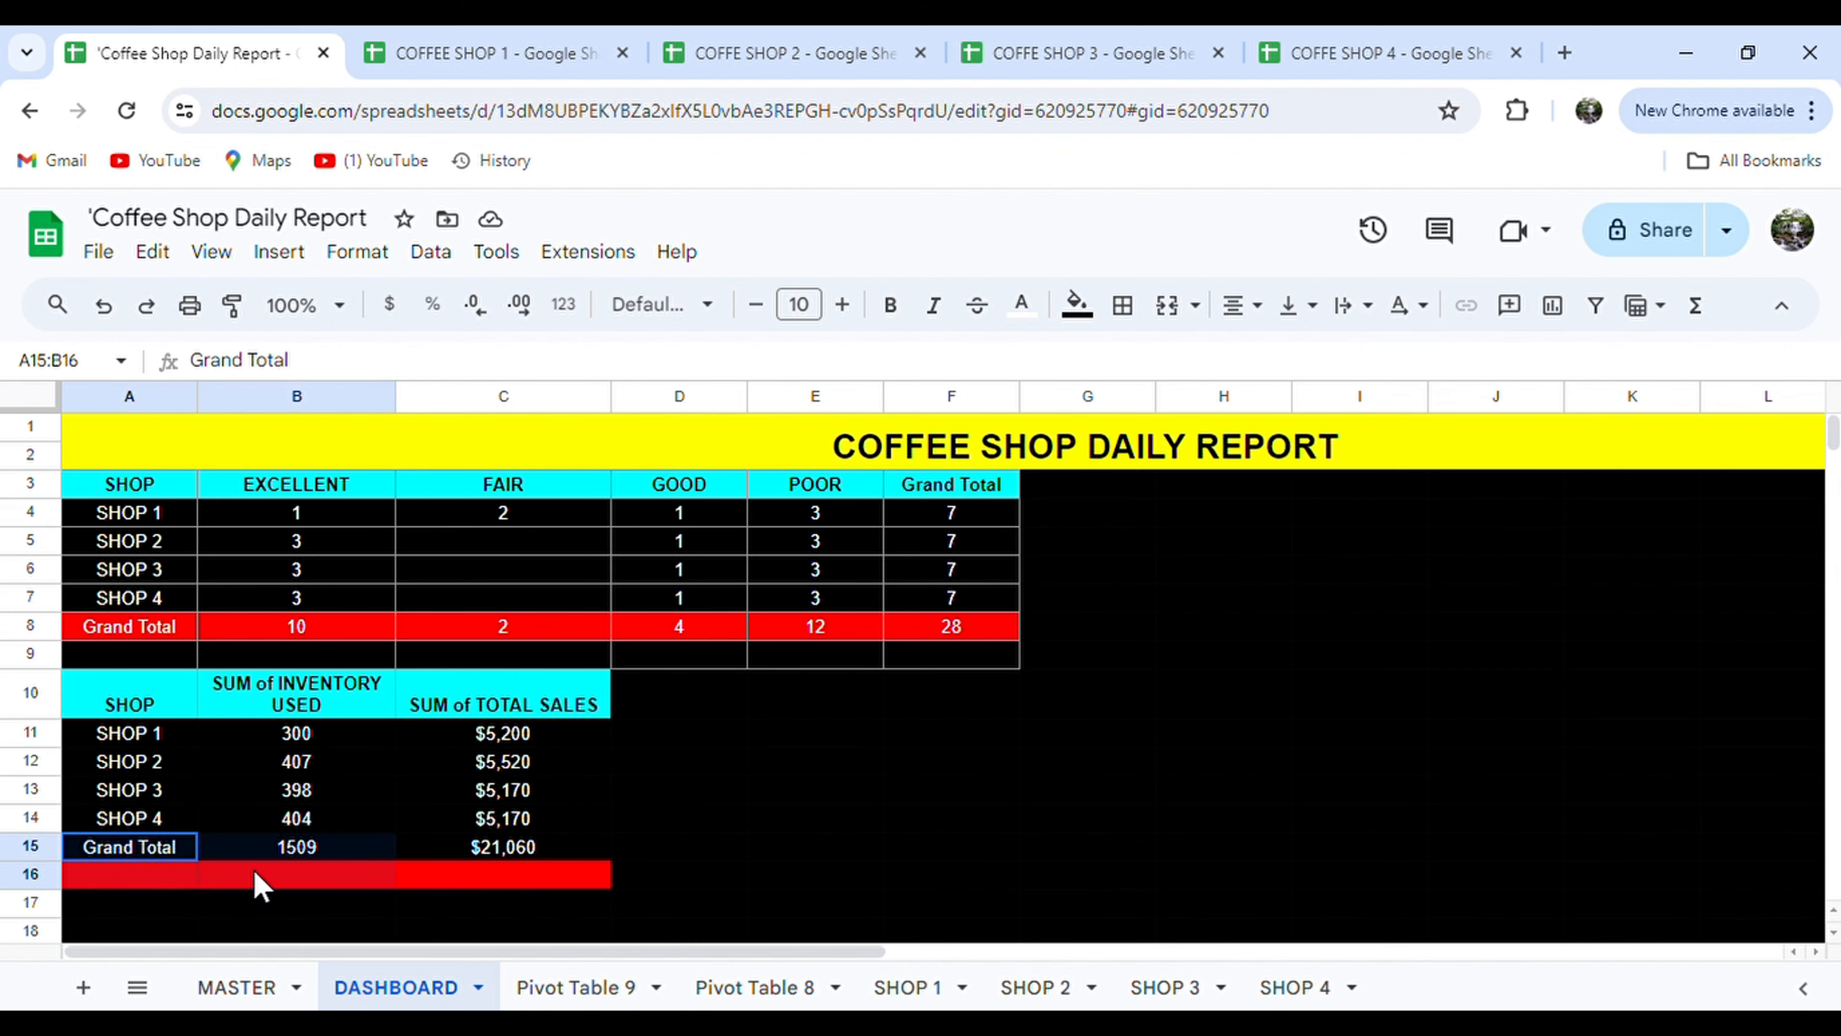
{"action": "left_click_drag", "start_coordinate": [447, 869], "coordinate": [146, 887]}
{"action": "left_click", "coordinate": [479, 841]}
{"action": "left_click_drag", "start_coordinate": [484, 854], "coordinate": [116, 856]}
{"action": "left_click", "coordinate": [1077, 304]}
{"action": "left_click", "coordinate": [1111, 391]}
{"action": "left_click", "coordinate": [1078, 304]}
{"action": "left_click", "coordinate": [1120, 430]}
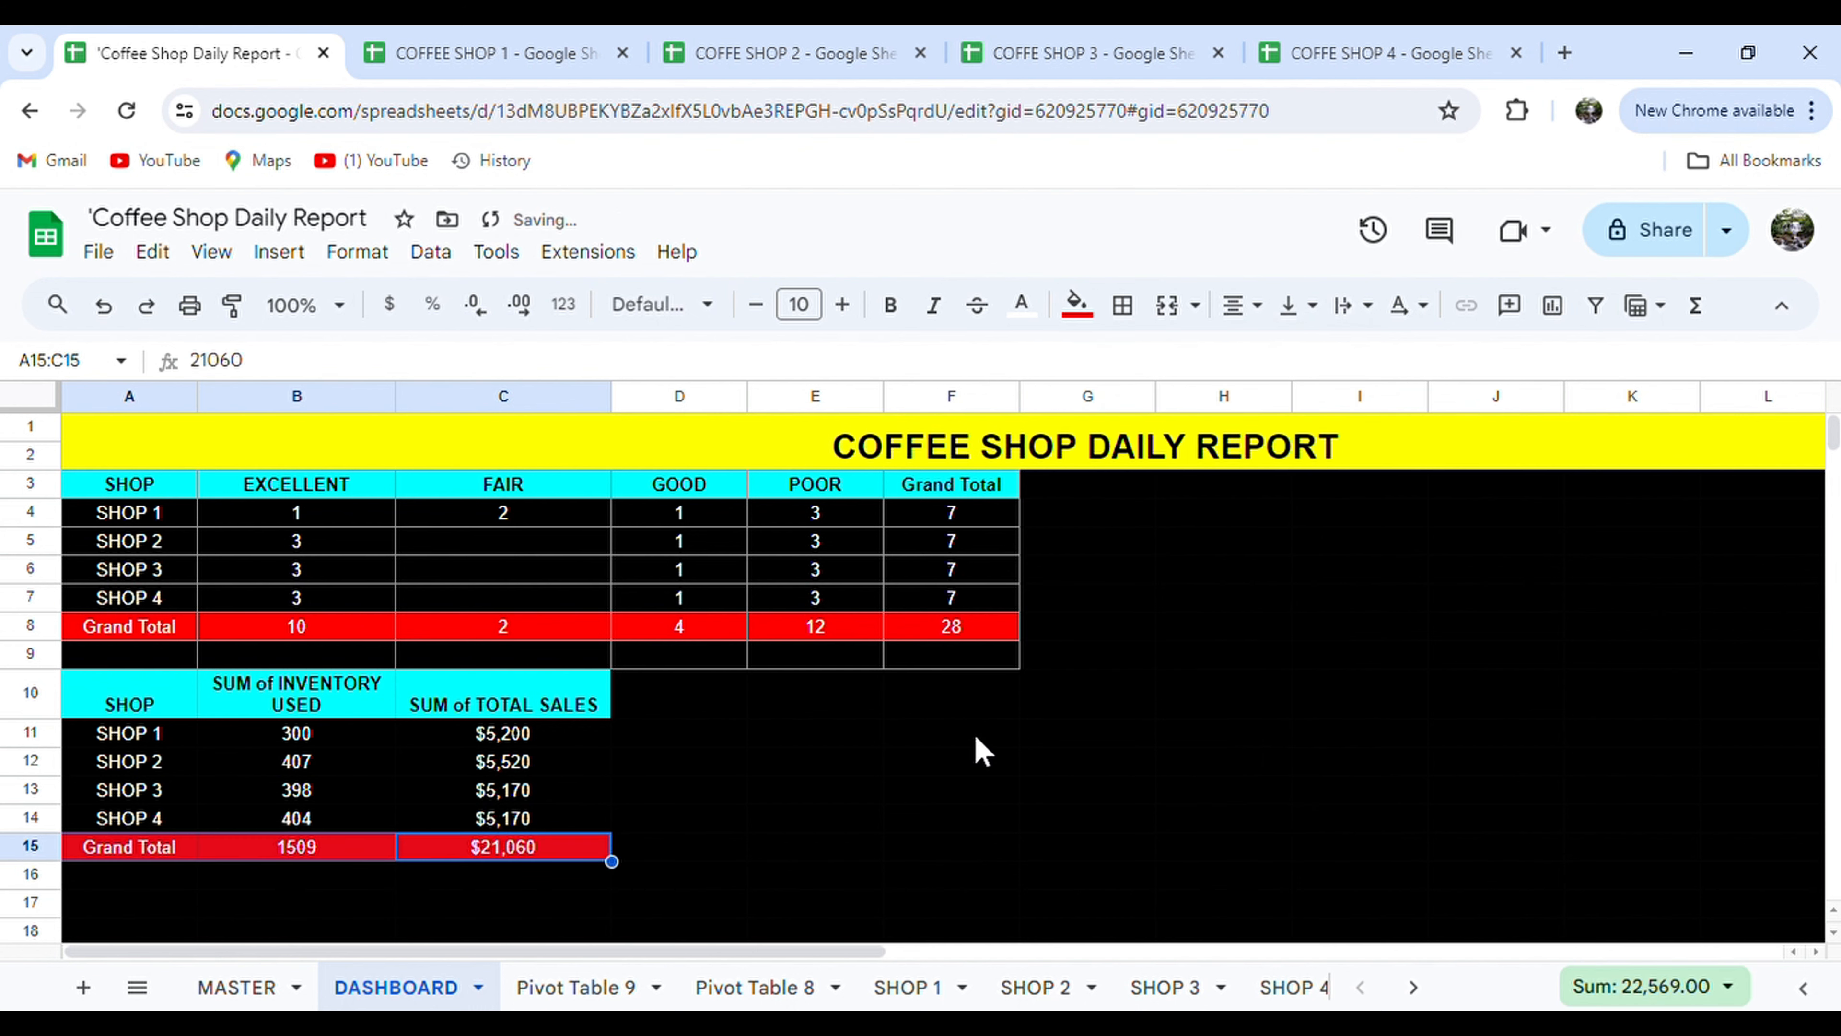
{"action": "left_click", "coordinate": [976, 740]}
Apply all borders to the second table A10:C15.
{"action": "left_click", "coordinate": [279, 987]}
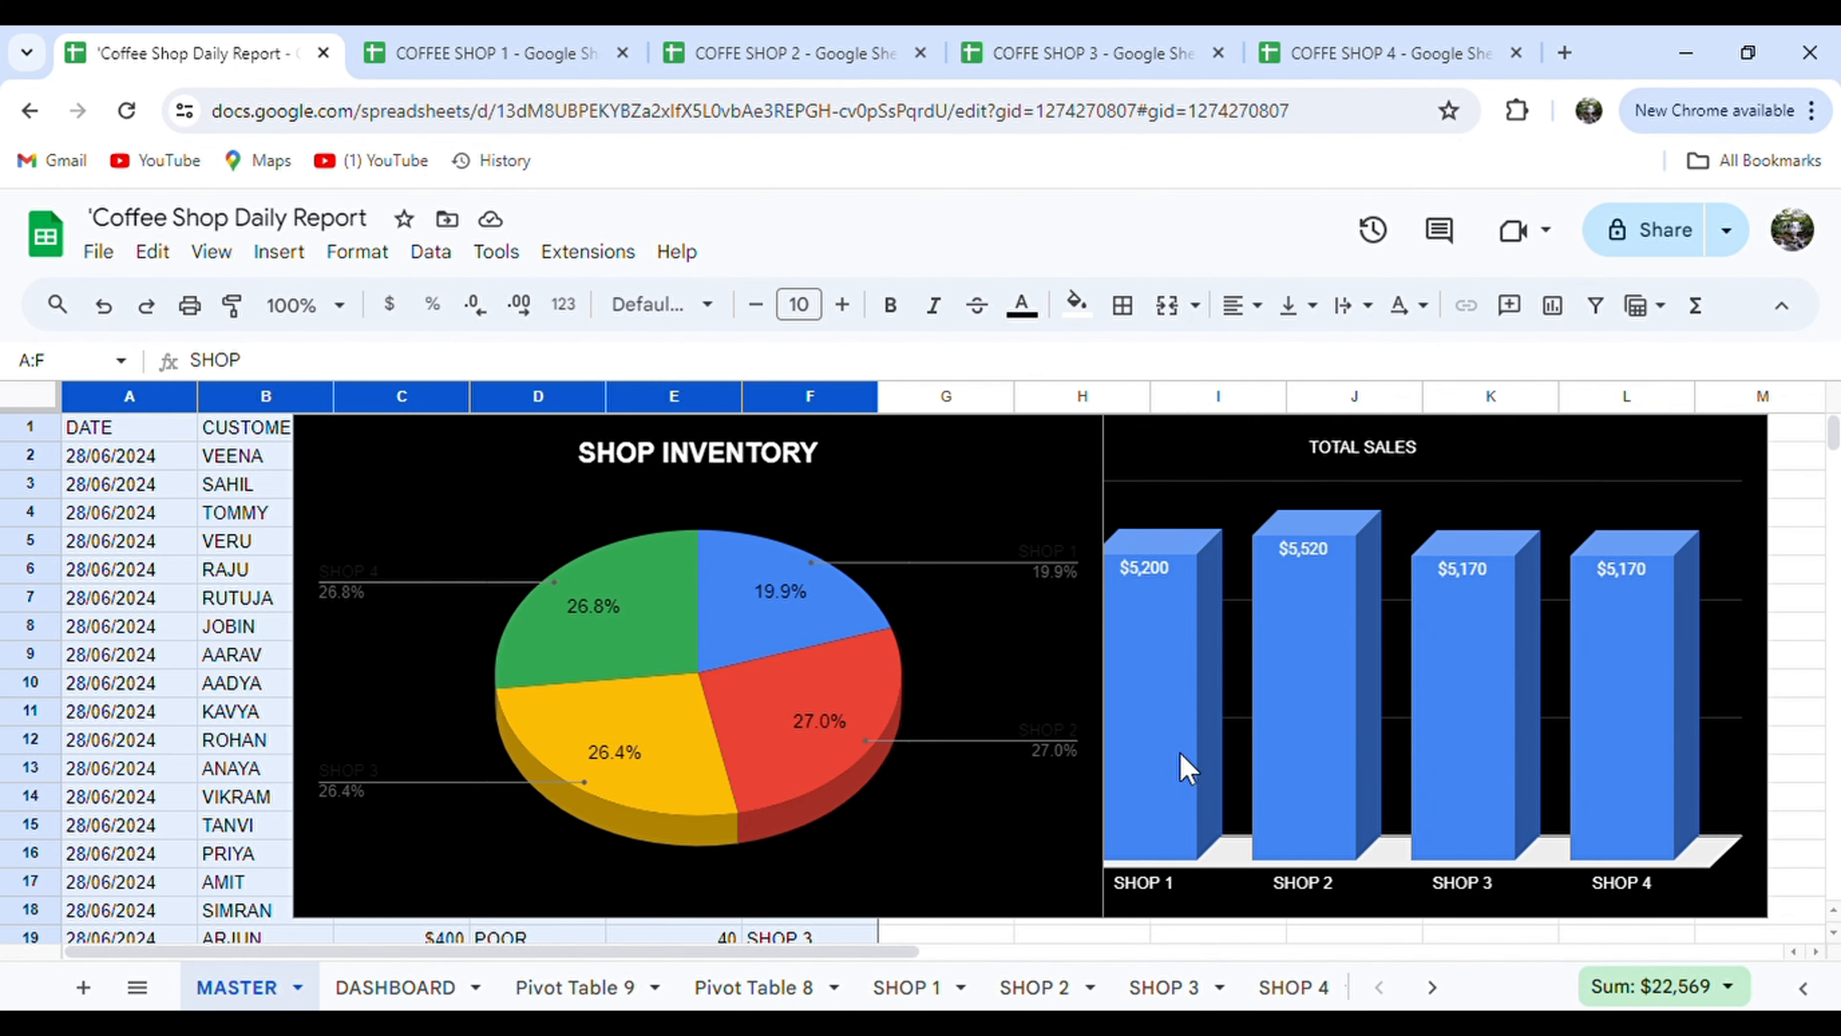
{"action": "left_click", "coordinate": [961, 535]}
{"action": "left_click", "coordinate": [384, 988]}
{"action": "left_click_drag", "start_coordinate": [156, 707], "coordinate": [507, 849]}
{"action": "left_click", "coordinate": [1122, 304]}
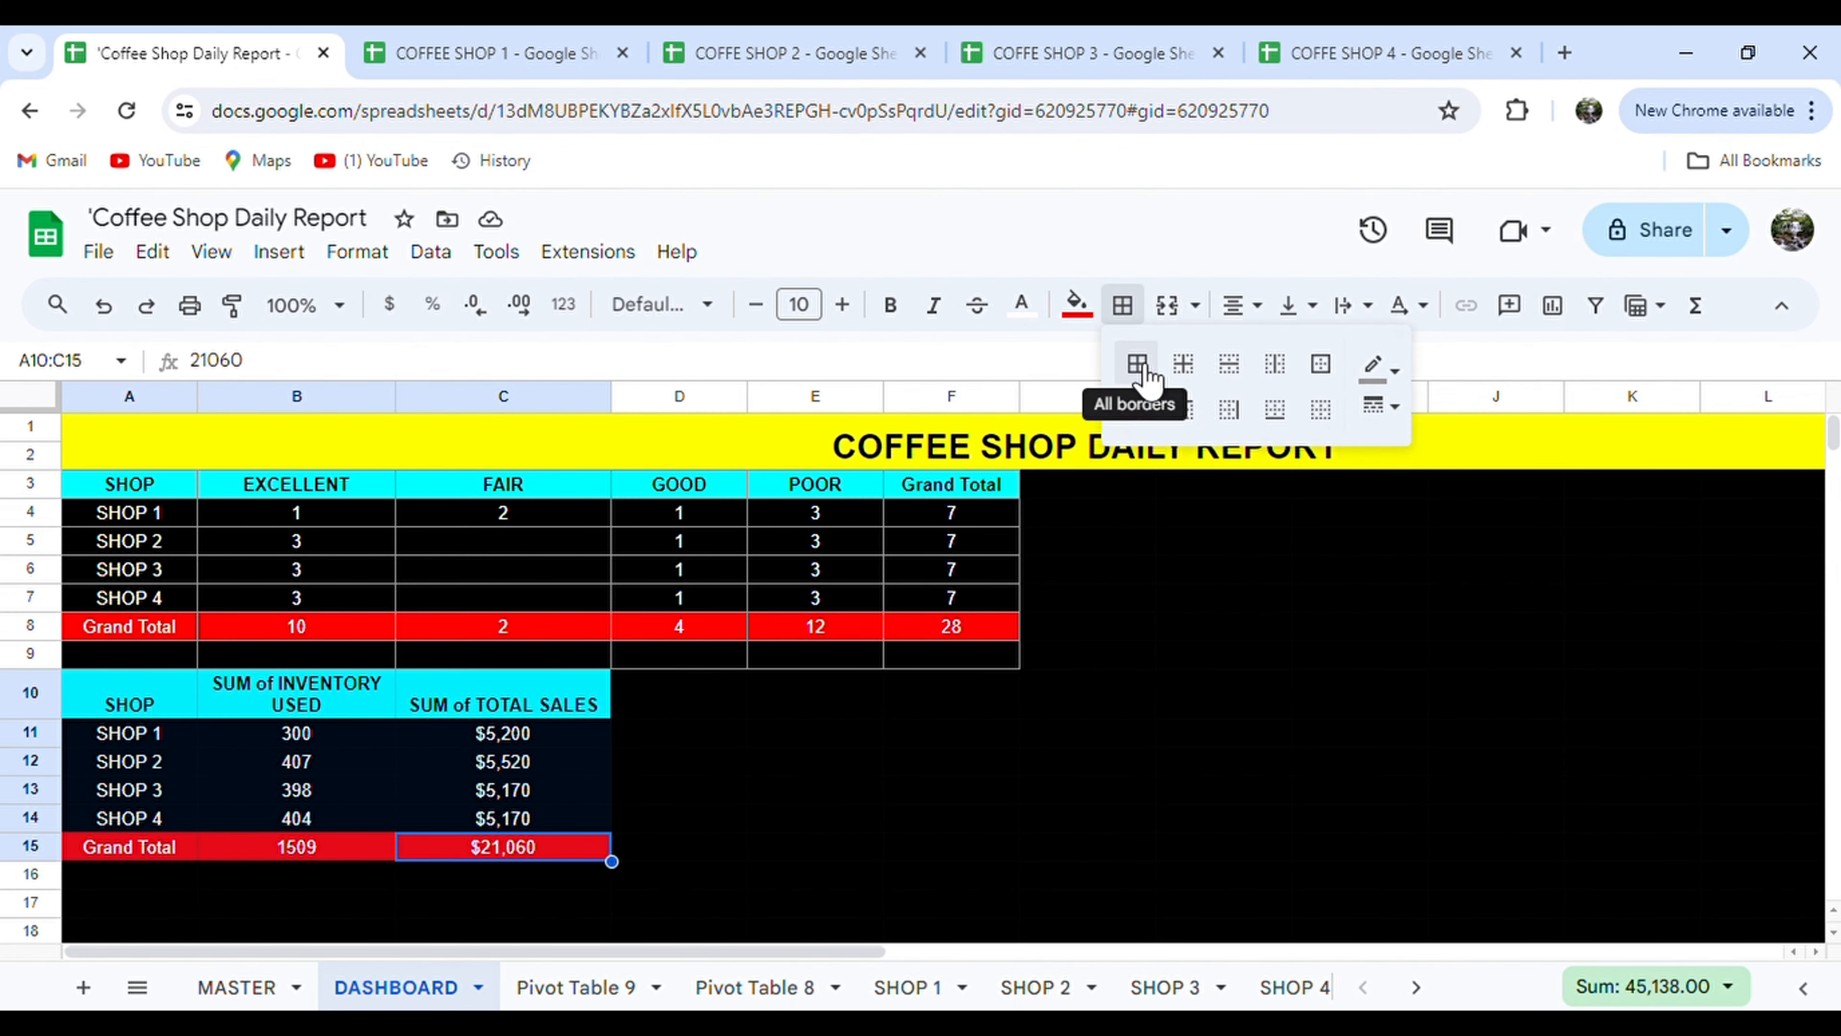
{"action": "left_click", "coordinate": [1137, 362]}
{"action": "left_click", "coordinate": [1028, 738]}
Paste the SHOP INVENTORY pie chart from MASTER onto DASHBOARD, position it, and widen column F.
{"action": "left_click", "coordinate": [236, 988]}
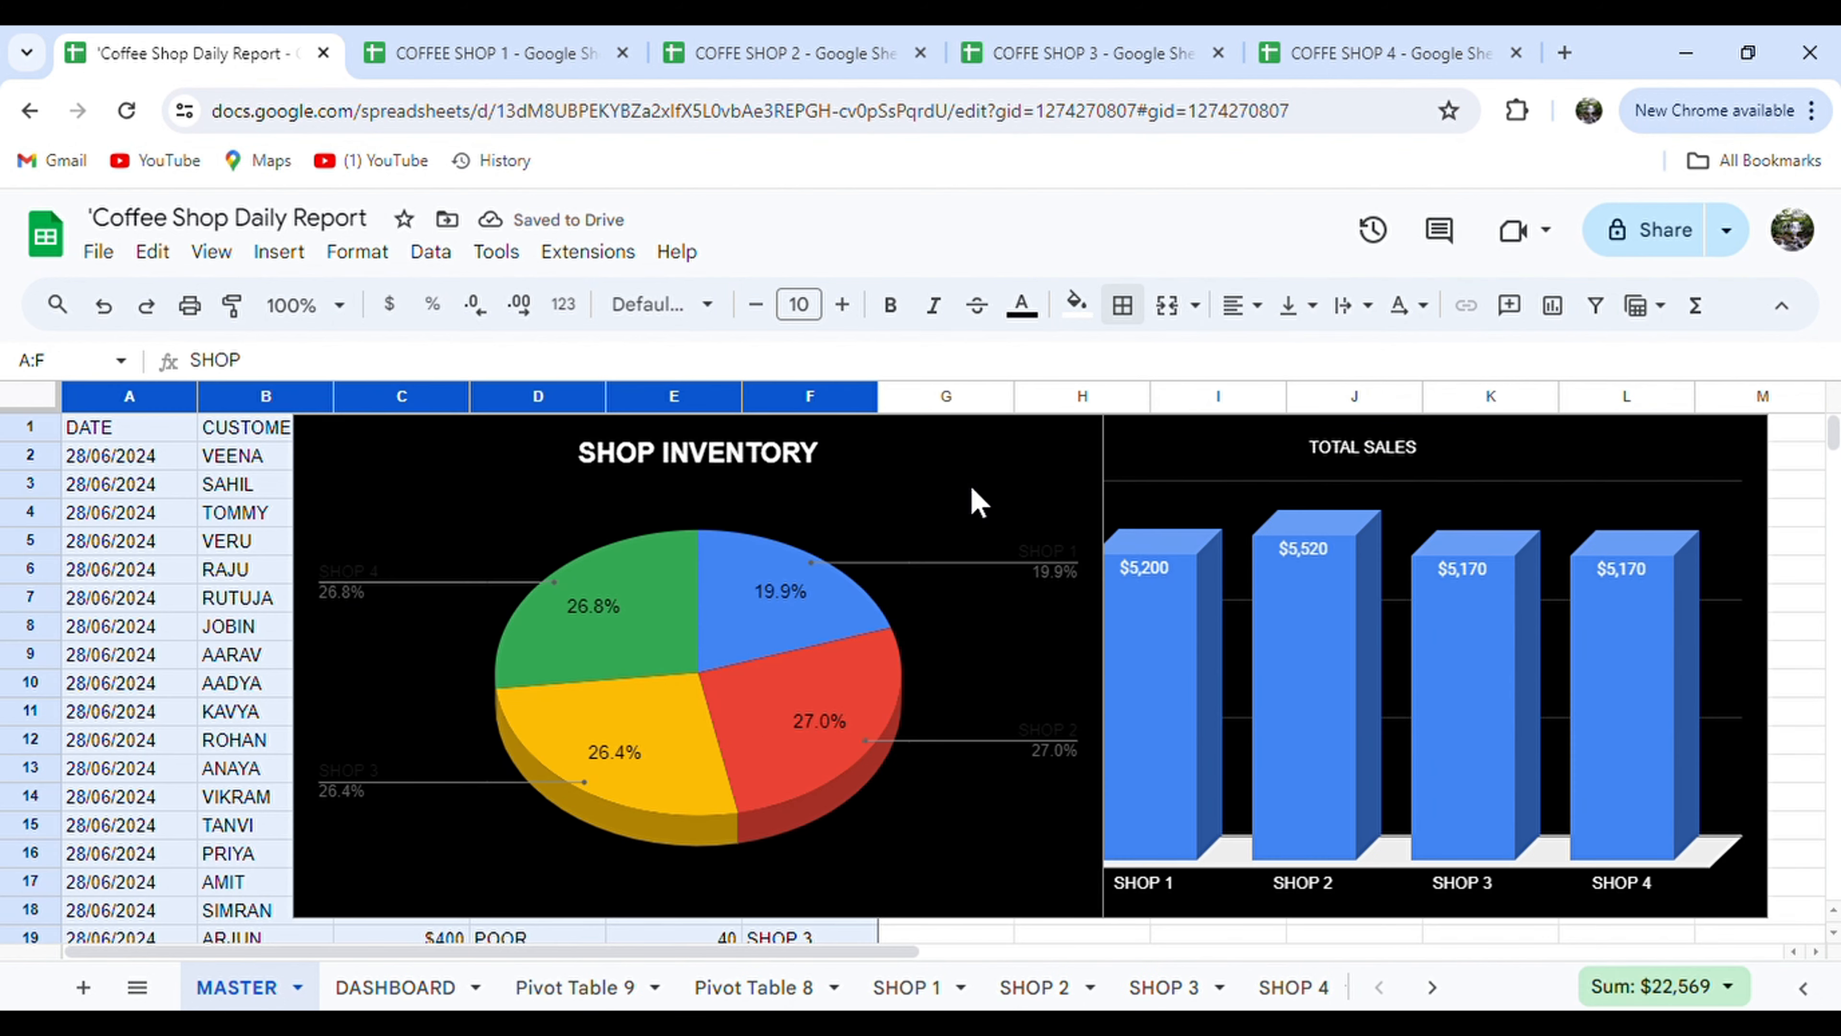
{"action": "left_click", "coordinate": [973, 501]}
{"action": "left_click_drag", "start_coordinate": [973, 501], "coordinate": [1000, 548]}
{"action": "left_click", "coordinate": [395, 988]}
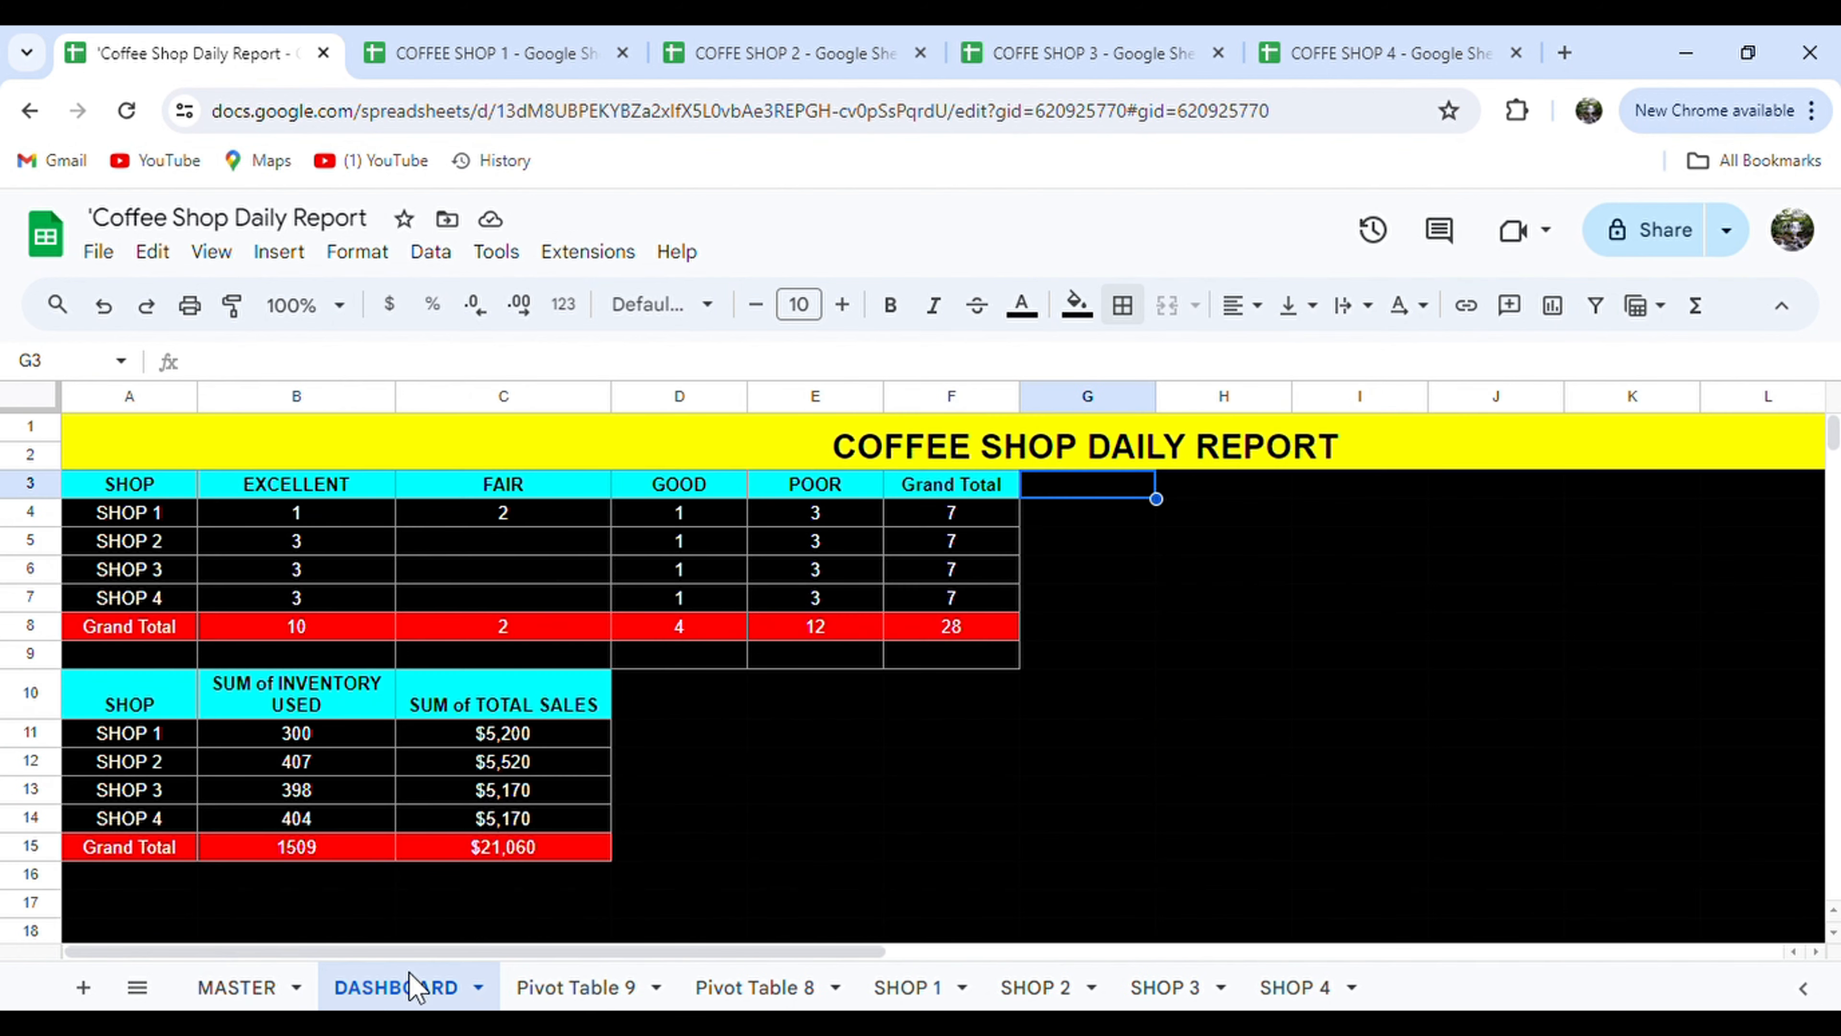
{"action": "key", "text": "ctrl+v"}
{"action": "left_click_drag", "start_coordinate": [1112, 745], "coordinate": [1114, 703]}
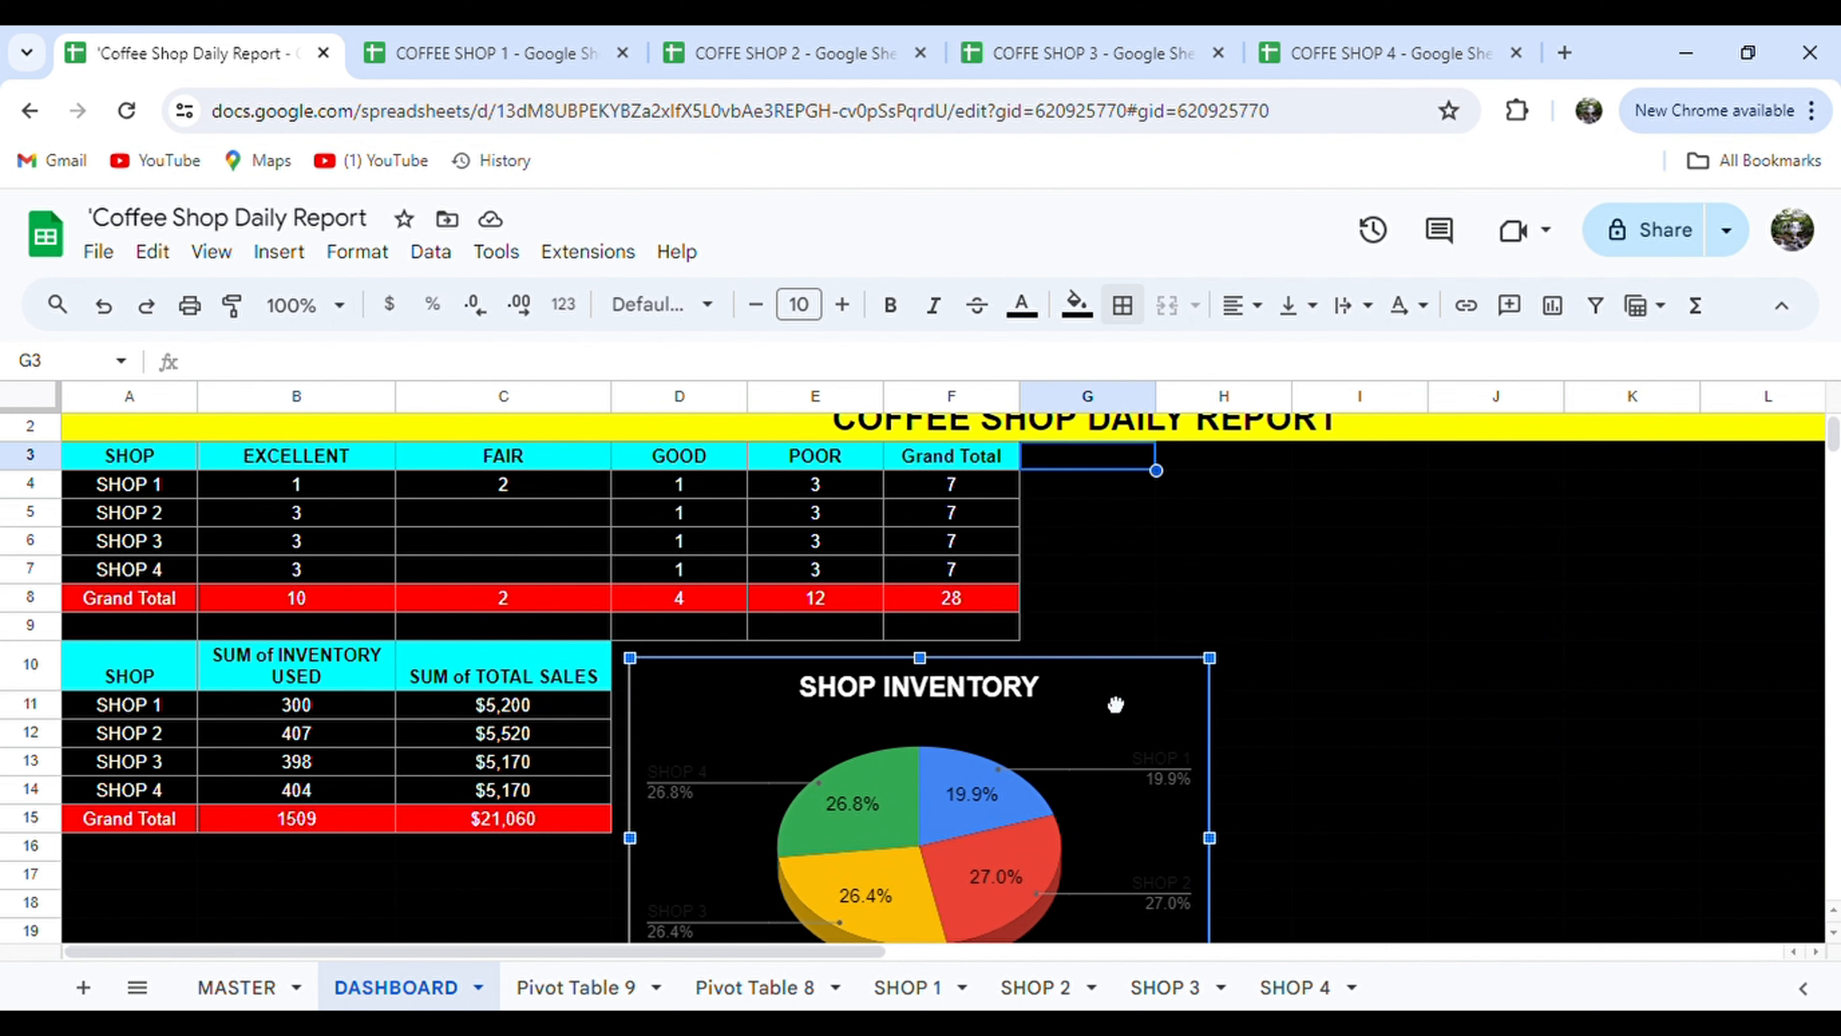
{"action": "scroll", "coordinate": [1276, 767], "scroll_direction": "down", "scroll_amount": 1}
{"action": "scroll", "coordinate": [1261, 834], "scroll_direction": "down", "scroll_amount": 2}
{"action": "left_click_drag", "start_coordinate": [1211, 863], "coordinate": [1096, 782]}
{"action": "scroll", "coordinate": [1203, 636], "scroll_direction": "up", "scroll_amount": 3}
{"action": "left_click_drag", "start_coordinate": [1060, 702], "coordinate": [1039, 678]}
{"action": "left_click", "coordinate": [1265, 594]}
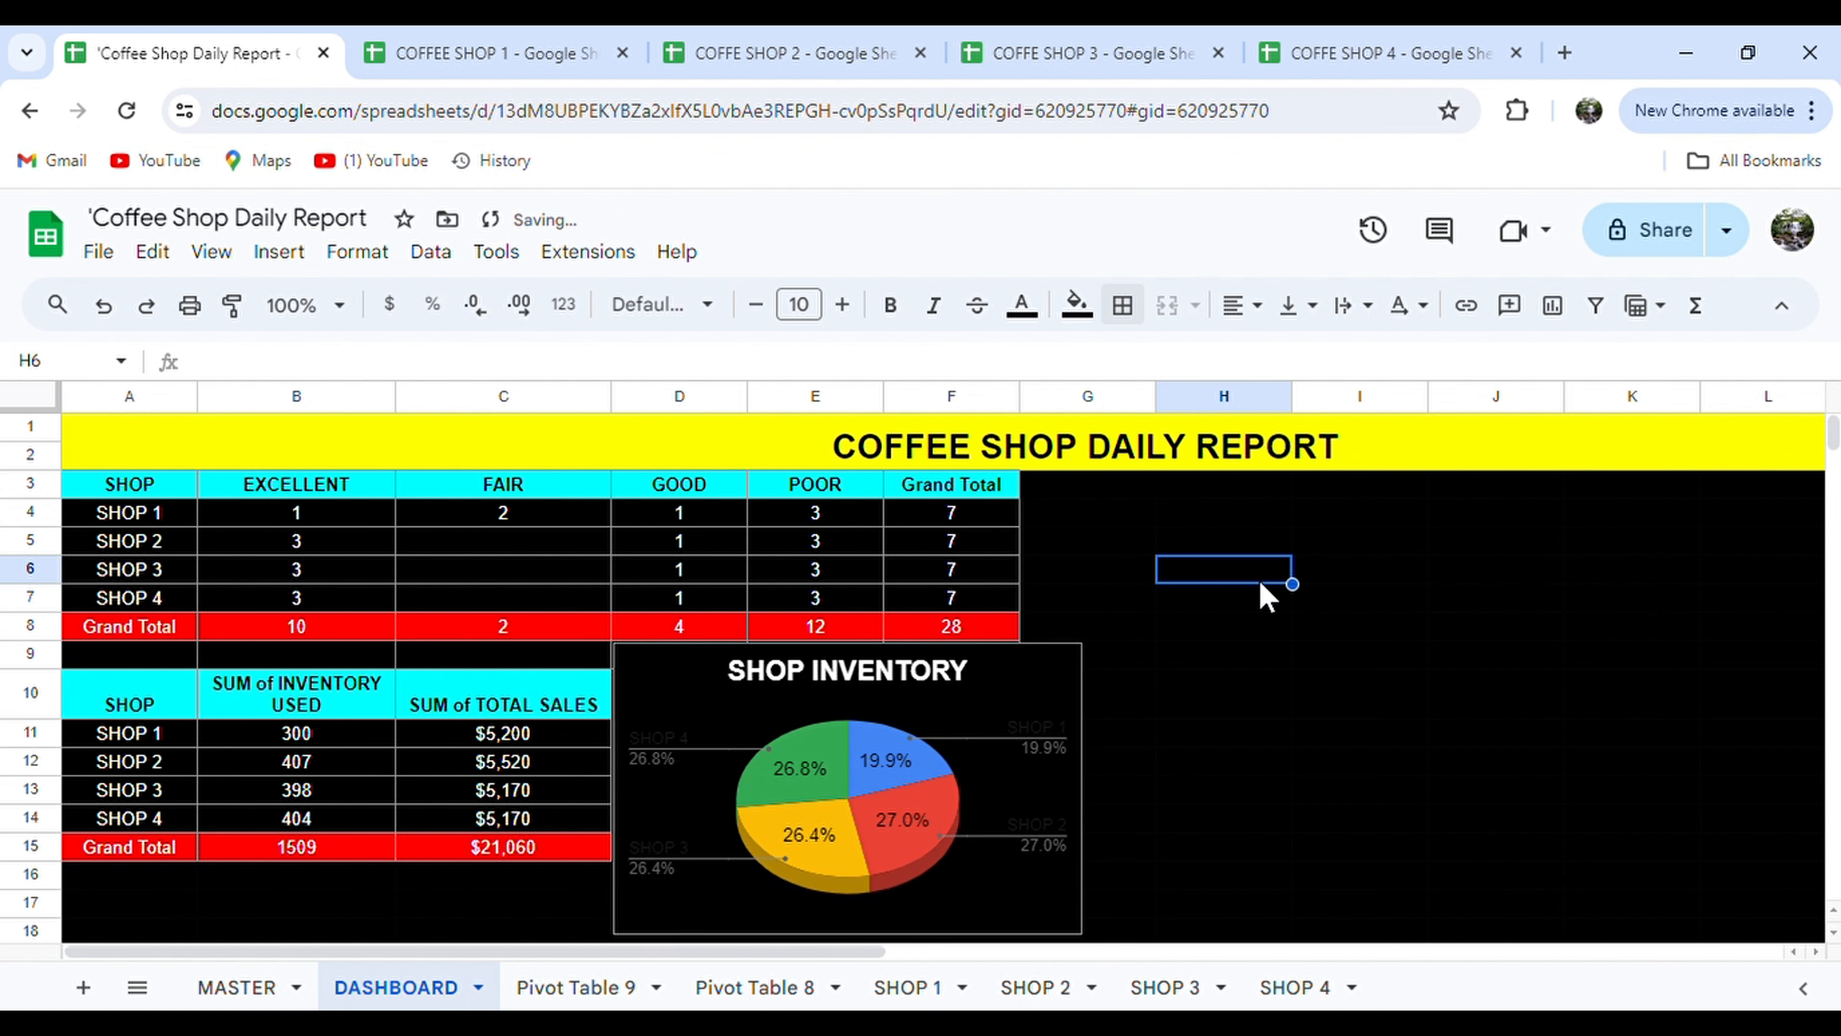
{"action": "left_click_drag", "start_coordinate": [1038, 416], "coordinate": [1089, 419]}
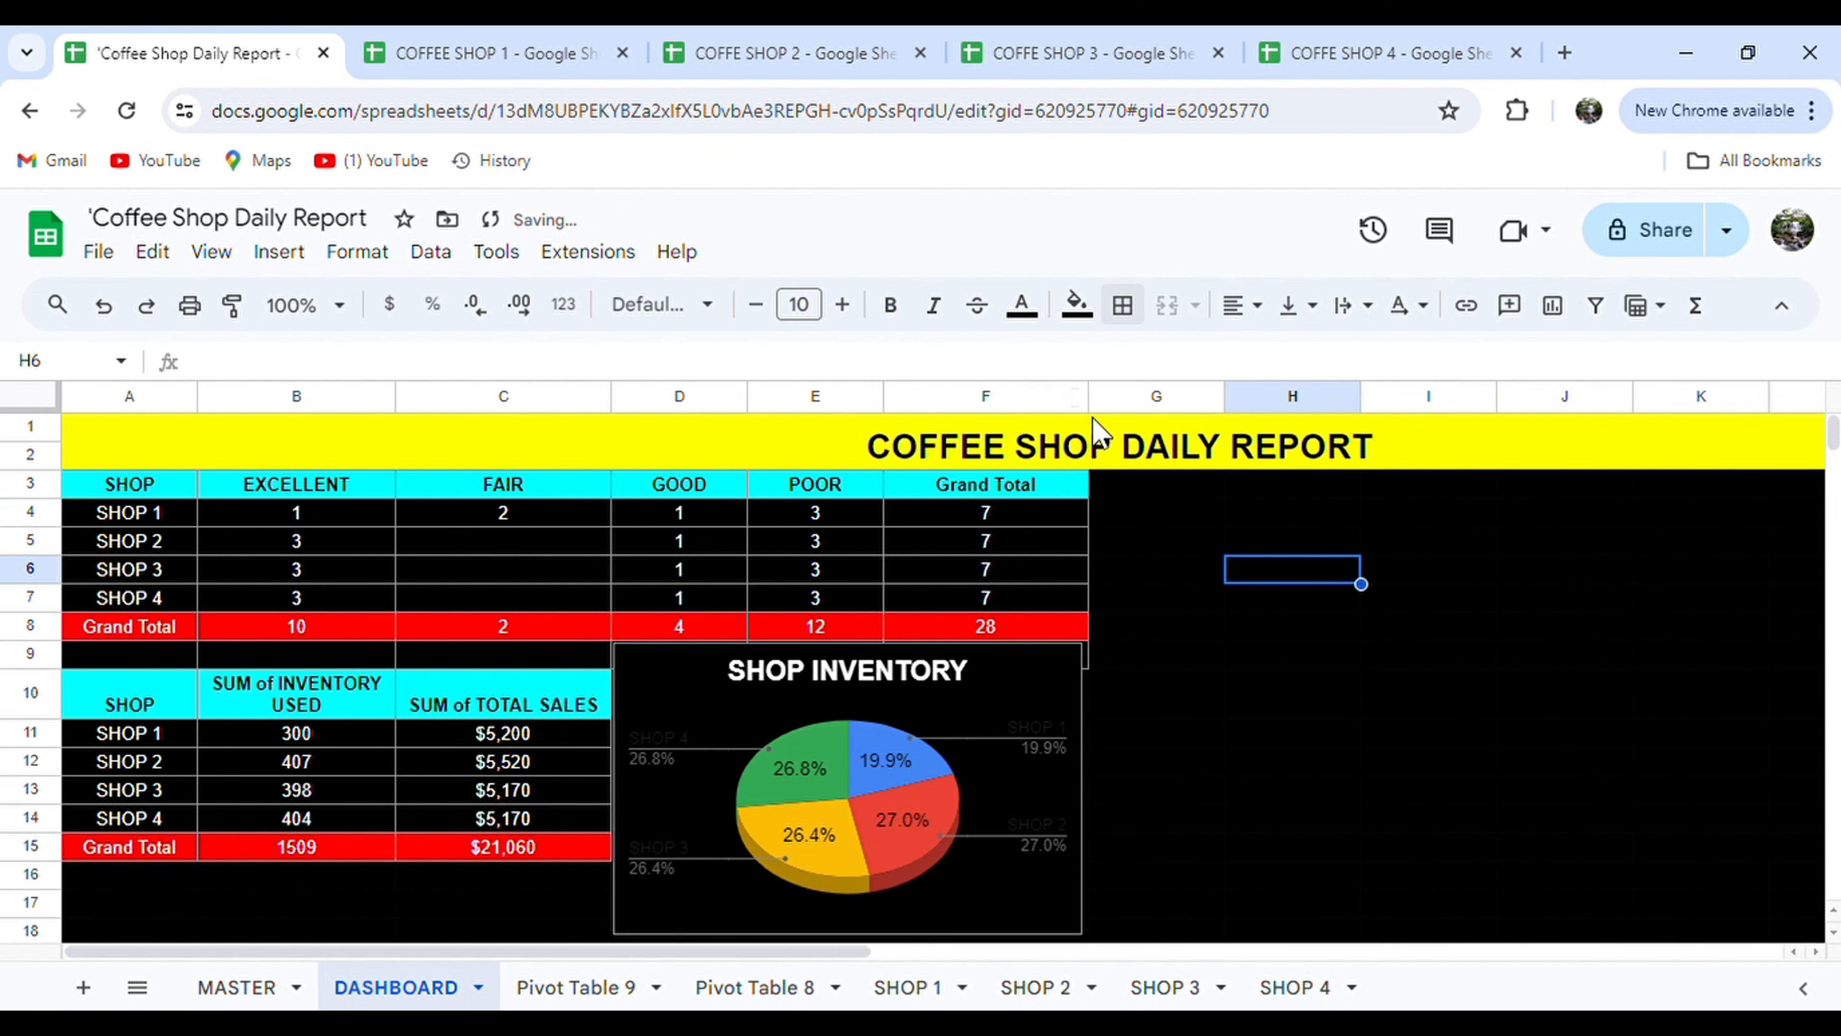
{"action": "left_click", "coordinate": [1341, 703]}
Copy the TOTAL SALES bar chart from MASTER and paste it beside the dashboard tables.
{"action": "left_click", "coordinate": [268, 987]}
{"action": "scroll", "coordinate": [1548, 439], "scroll_direction": "up", "scroll_amount": 1}
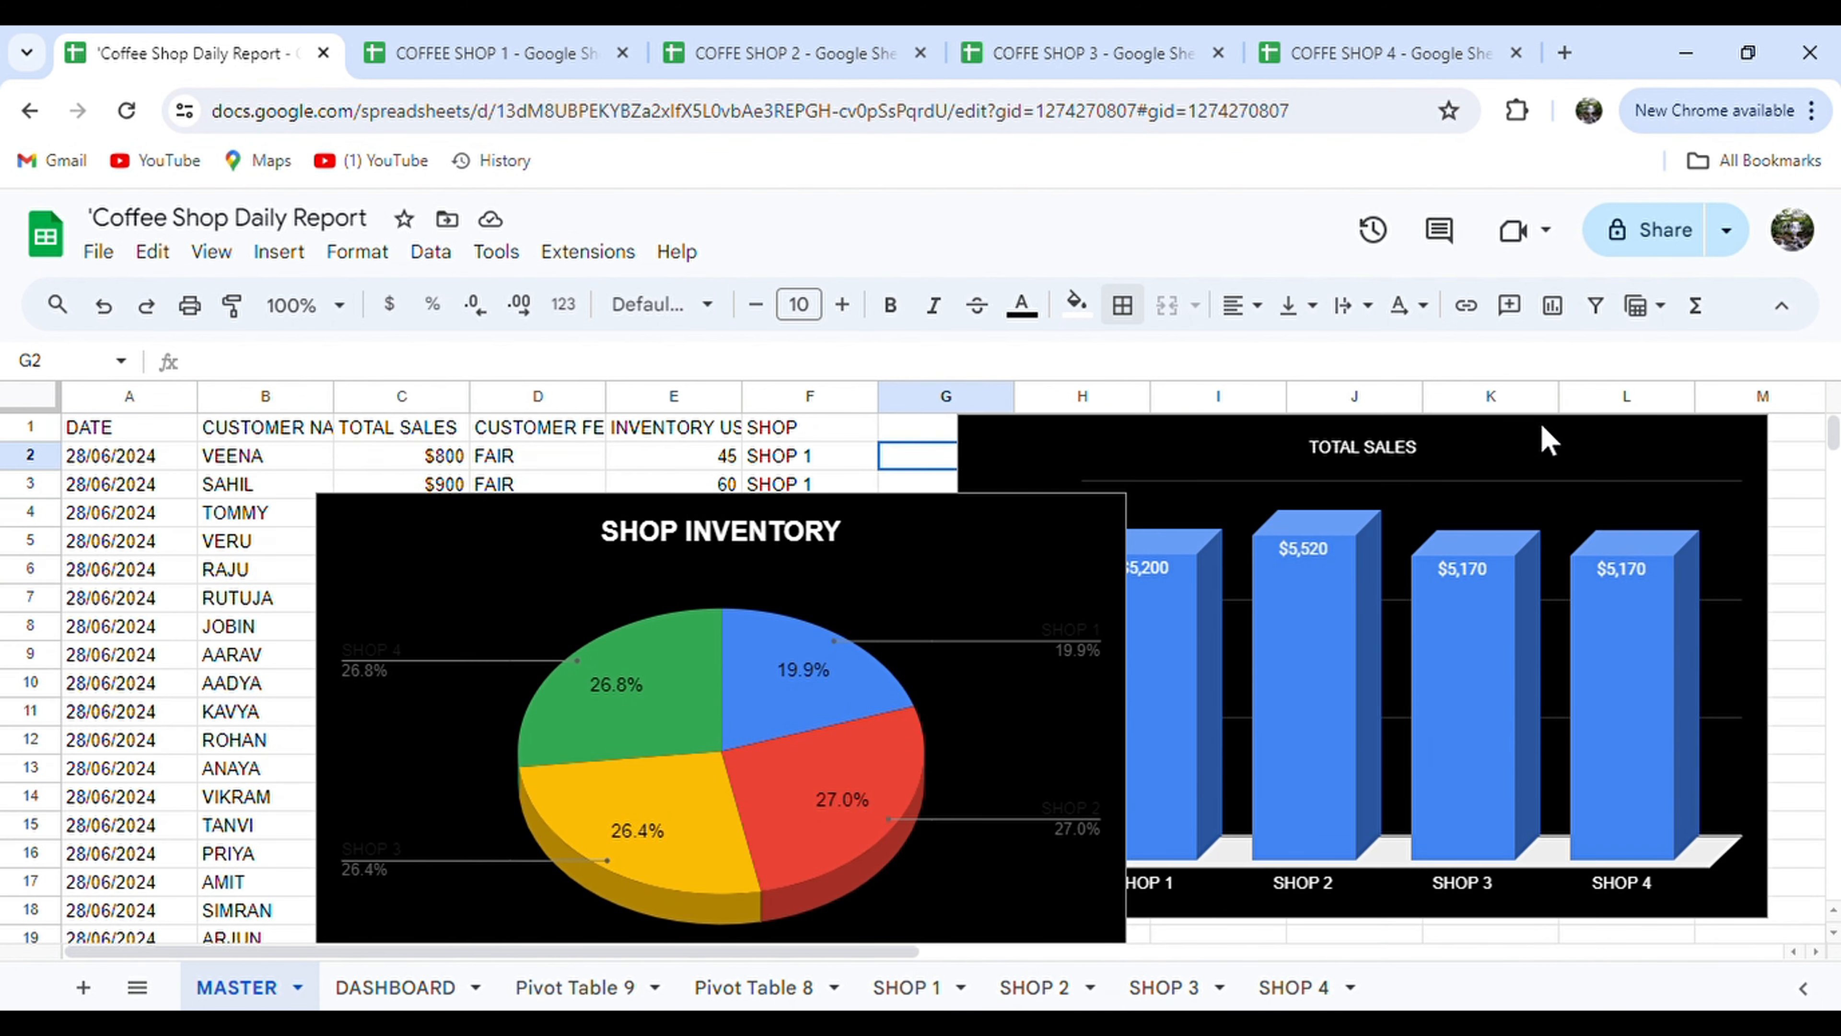
{"action": "left_click", "coordinate": [1548, 462]}
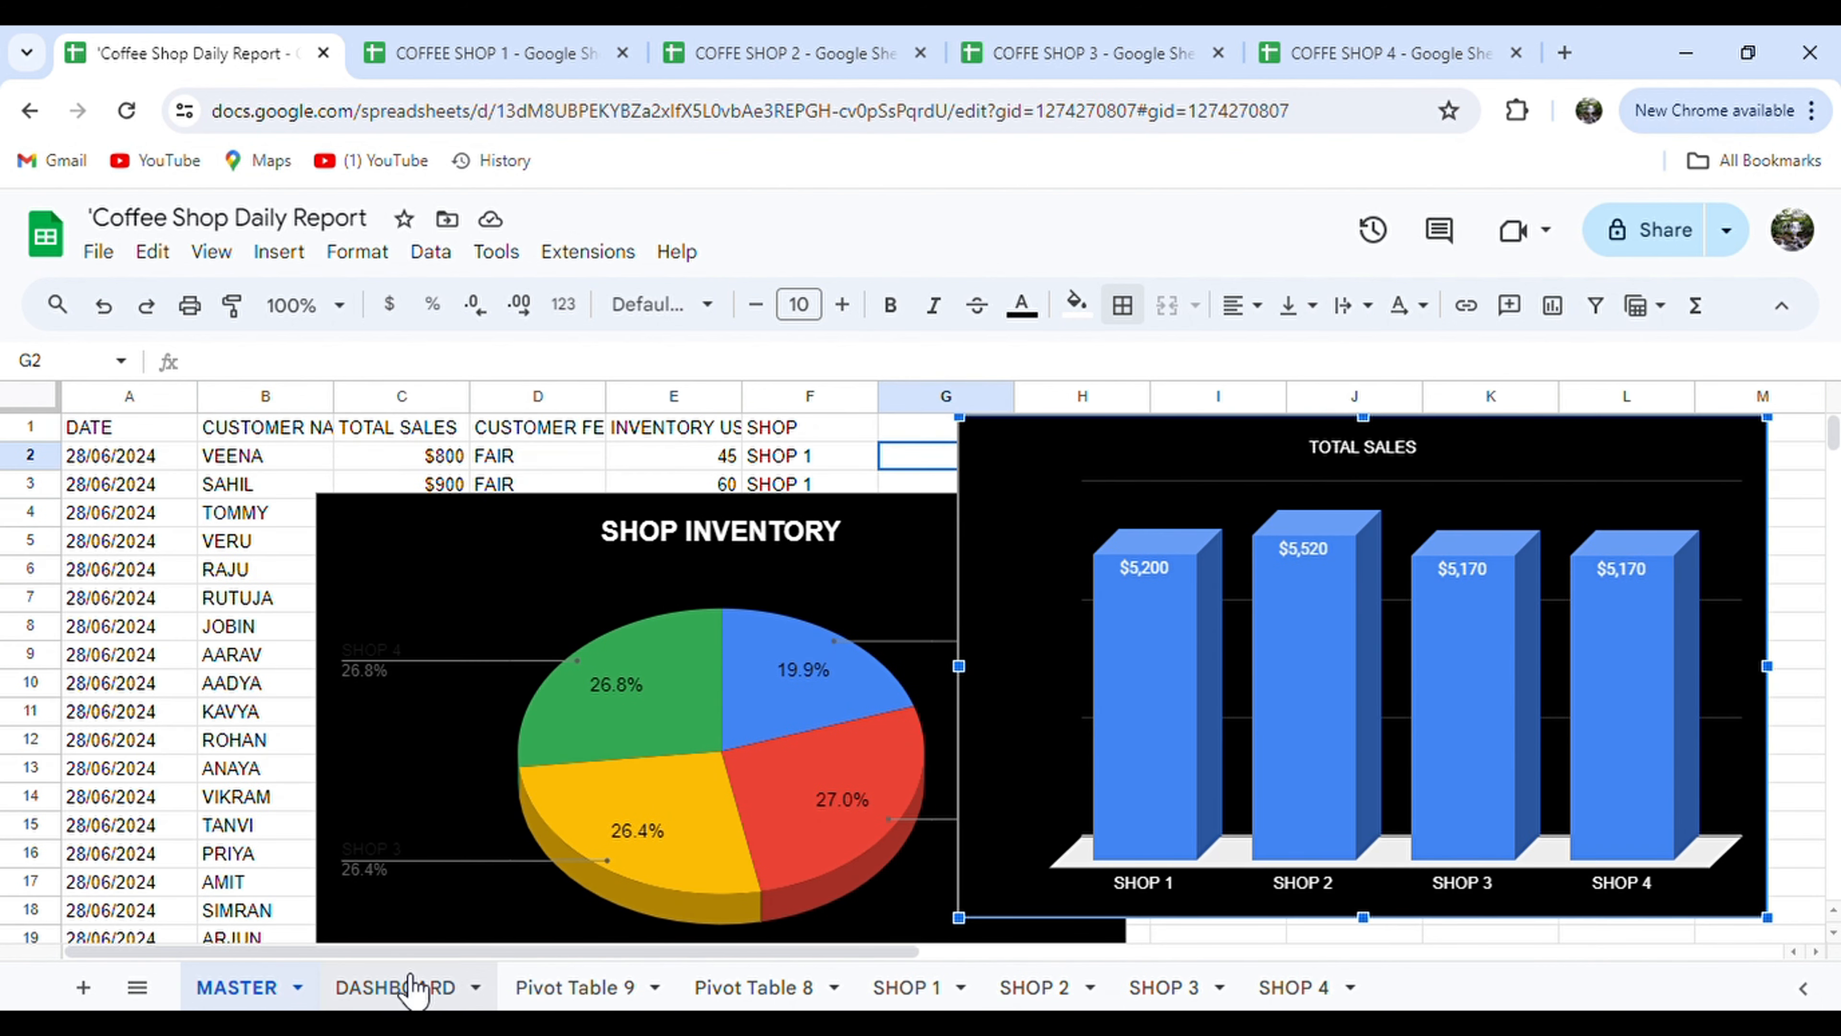
{"action": "left_click", "coordinate": [395, 988]}
{"action": "left_click", "coordinate": [1130, 496]}
{"action": "scroll", "coordinate": [1126, 490], "scroll_direction": "down", "scroll_amount": 1}
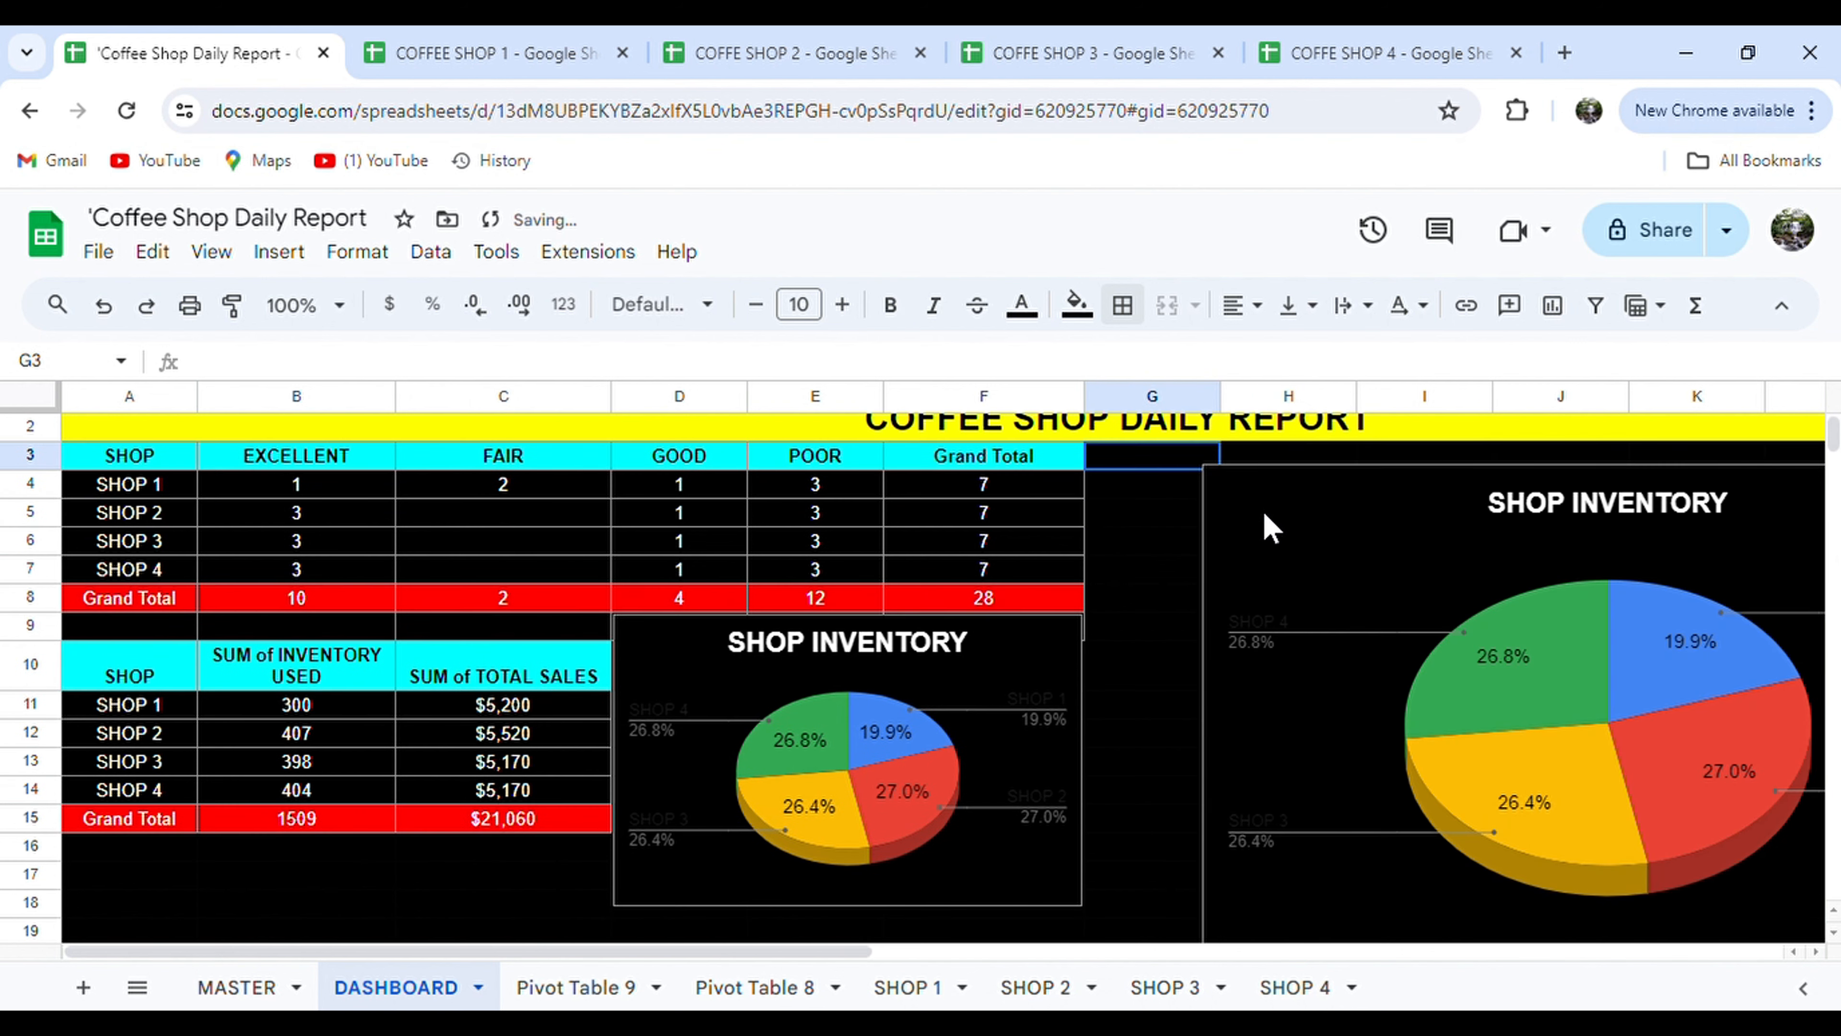
{"action": "left_click", "coordinate": [275, 988]}
{"action": "left_click", "coordinate": [1457, 461]}
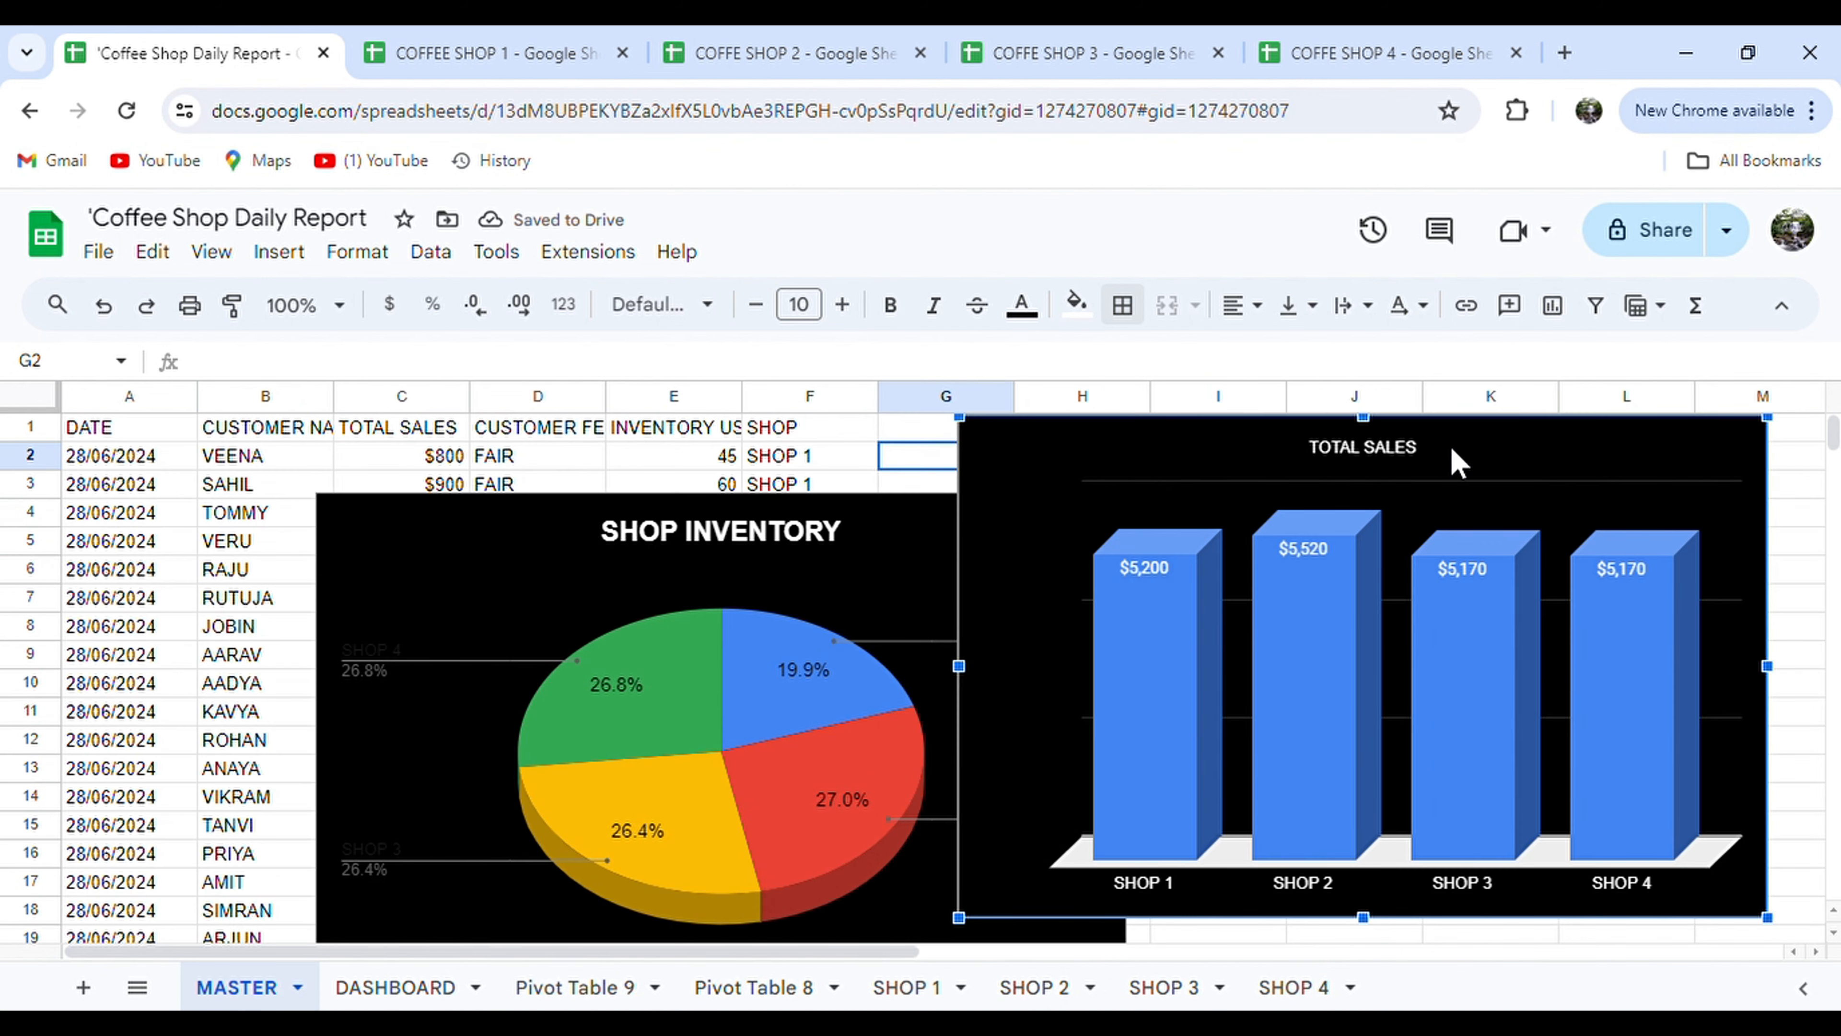
{"action": "right_click", "coordinate": [1457, 462]}
{"action": "left_click", "coordinate": [1295, 478]}
{"action": "left_click", "coordinate": [392, 987]}
{"action": "key", "text": "ctrl+v"}
{"action": "left_click_drag", "start_coordinate": [1141, 486], "coordinate": [1019, 483]}
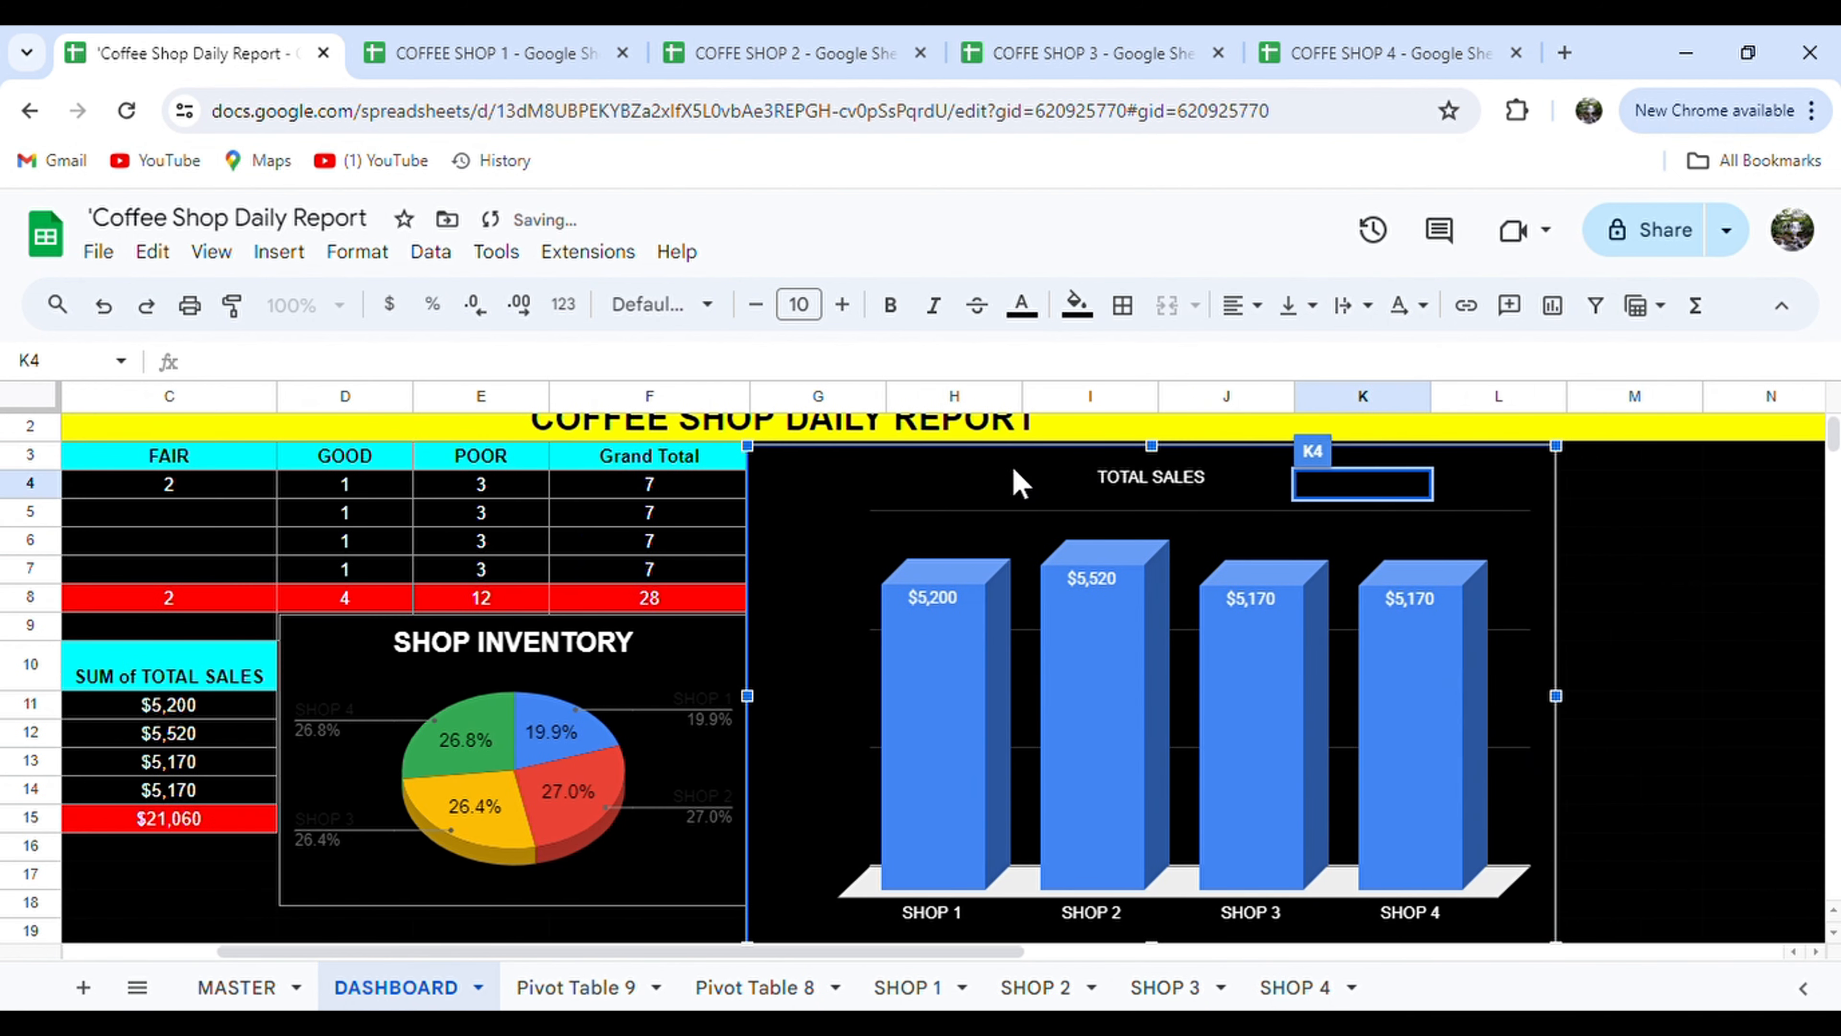
{"action": "left_click", "coordinate": [1738, 588]}
Shrink the TOTAL SALES bar chart and place it next to the pie chart.
{"action": "scroll", "coordinate": [1738, 587], "scroll_direction": "left", "scroll_amount": 5}
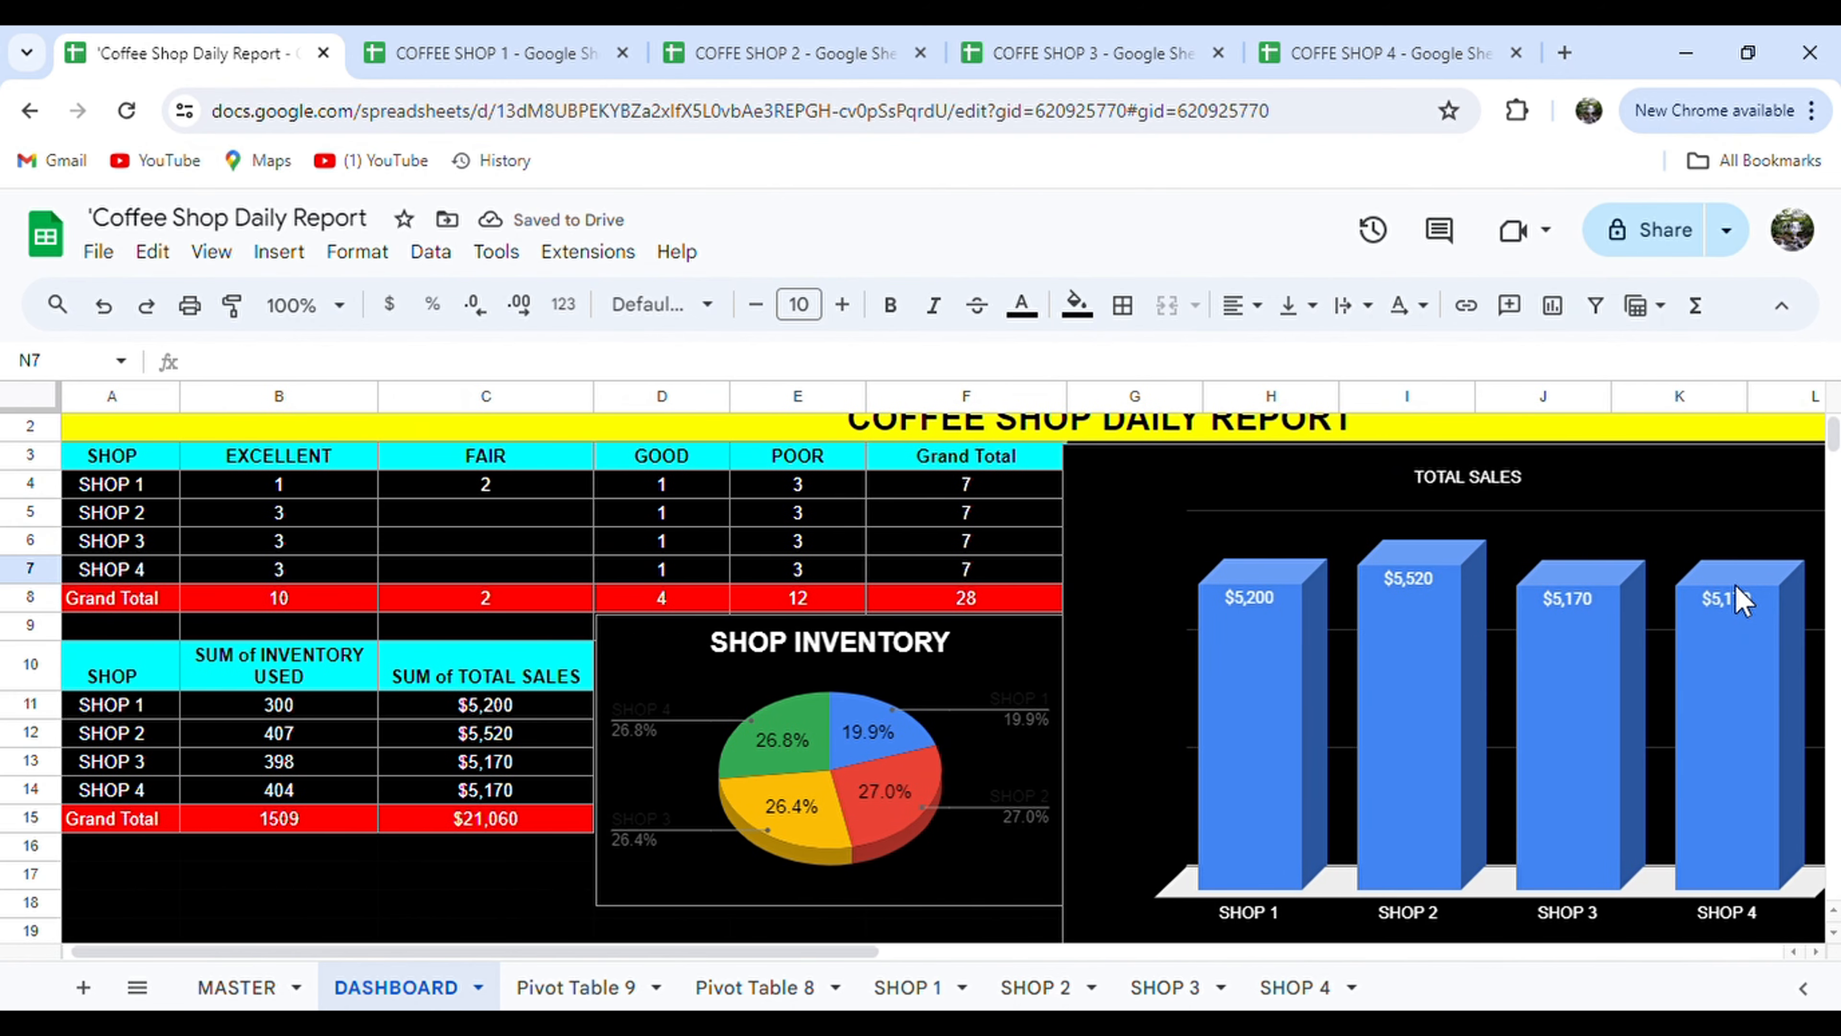
{"action": "scroll", "coordinate": [1336, 767], "scroll_direction": "down", "scroll_amount": 3}
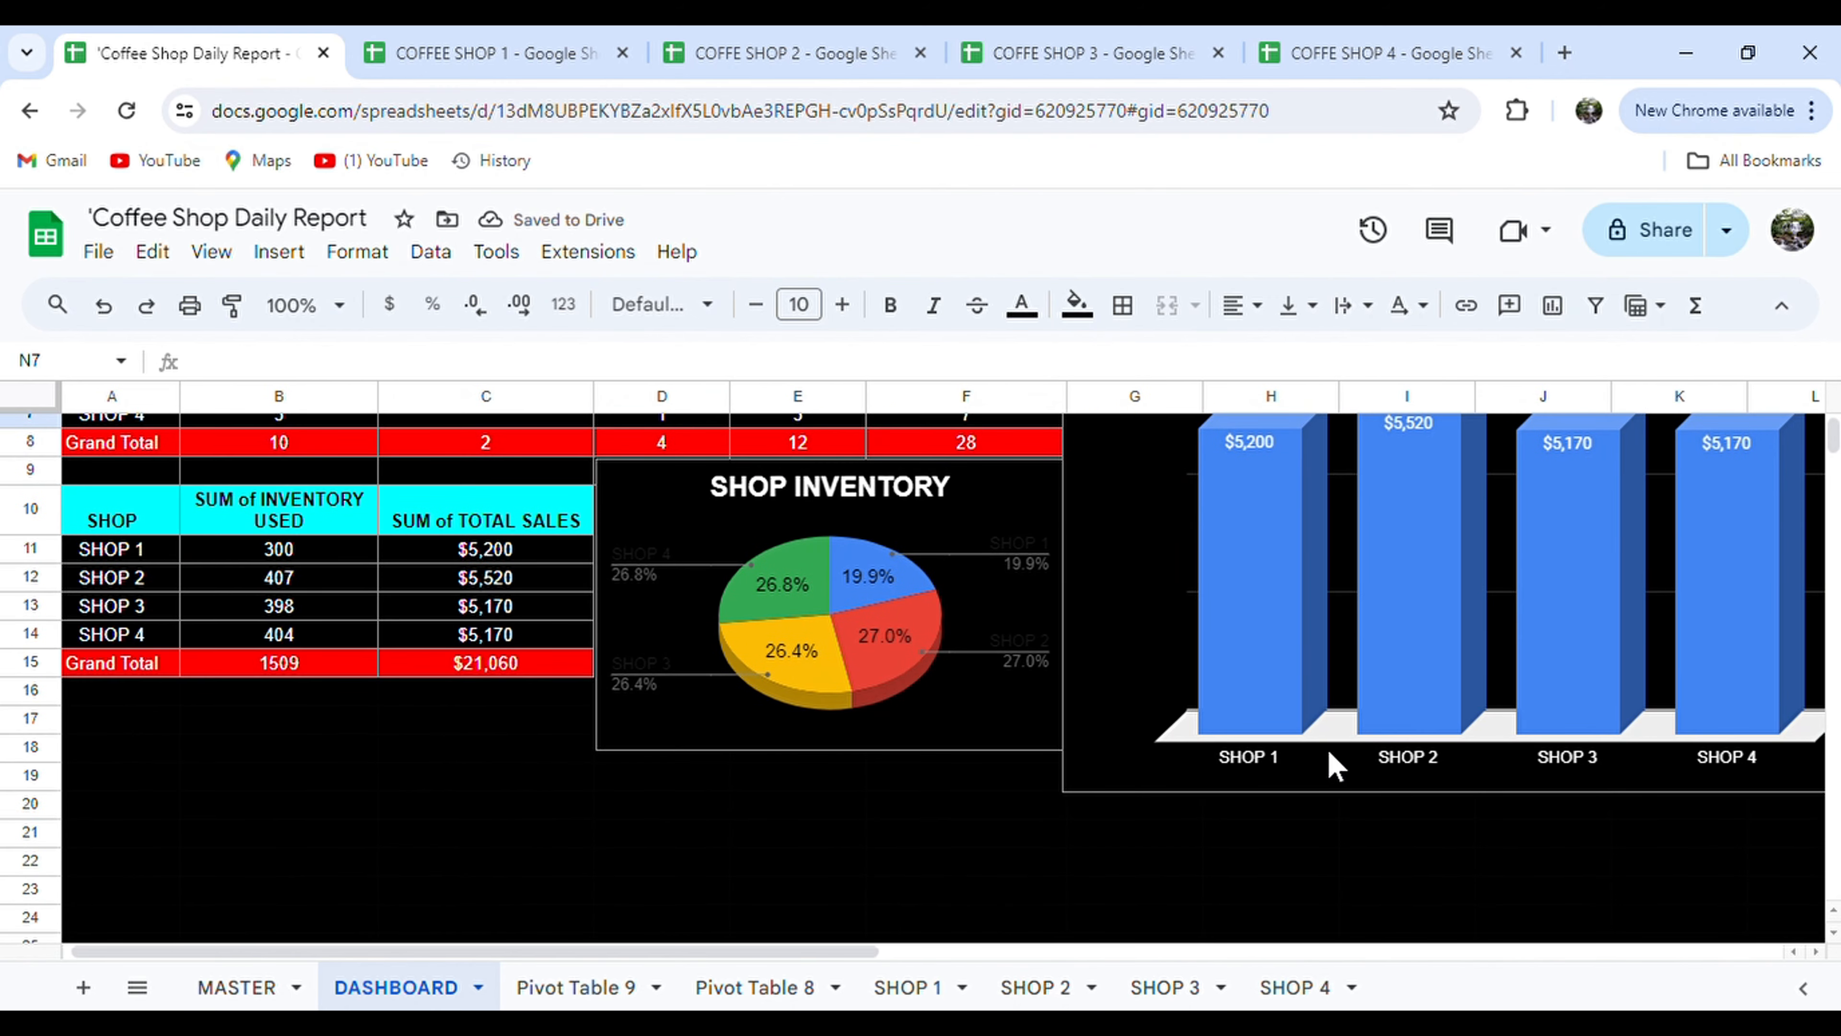
{"action": "left_click", "coordinate": [1110, 769]}
{"action": "left_click_drag", "start_coordinate": [1074, 809], "coordinate": [1122, 667]}
{"action": "scroll", "coordinate": [1122, 668], "scroll_direction": "up", "scroll_amount": 3}
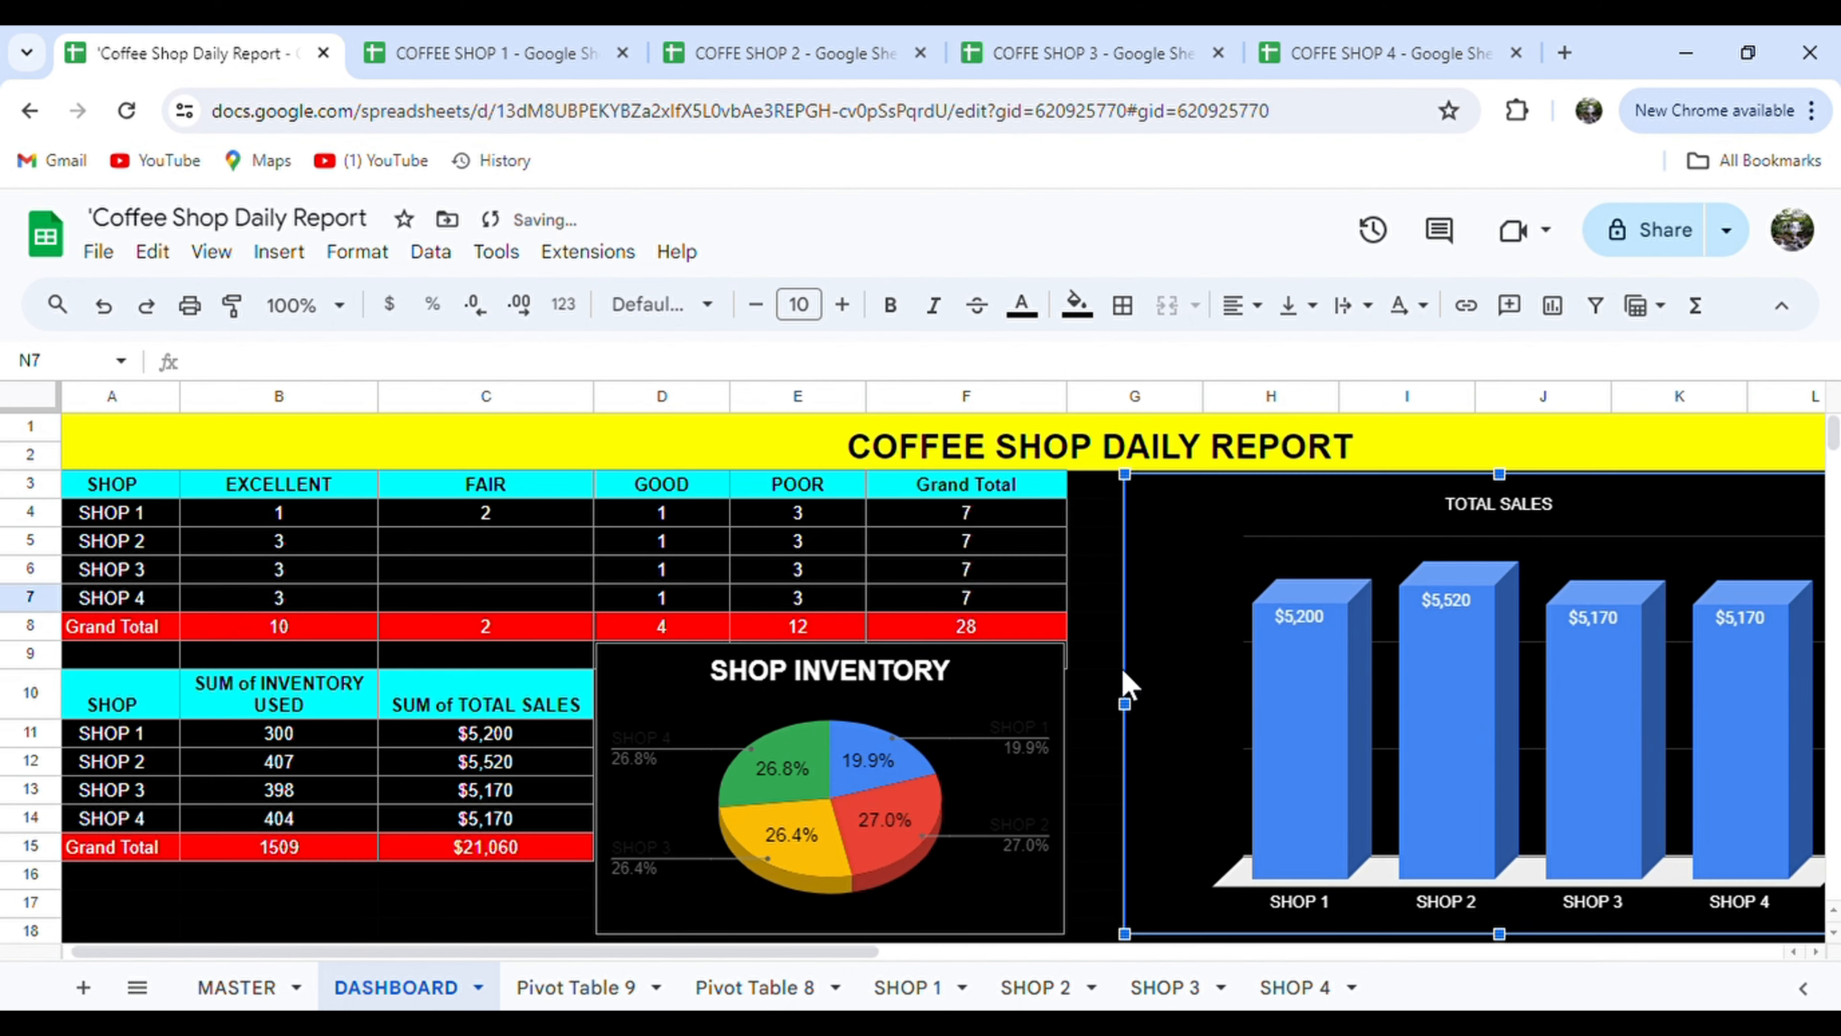
{"action": "left_click_drag", "start_coordinate": [1270, 547], "coordinate": [1218, 558]}
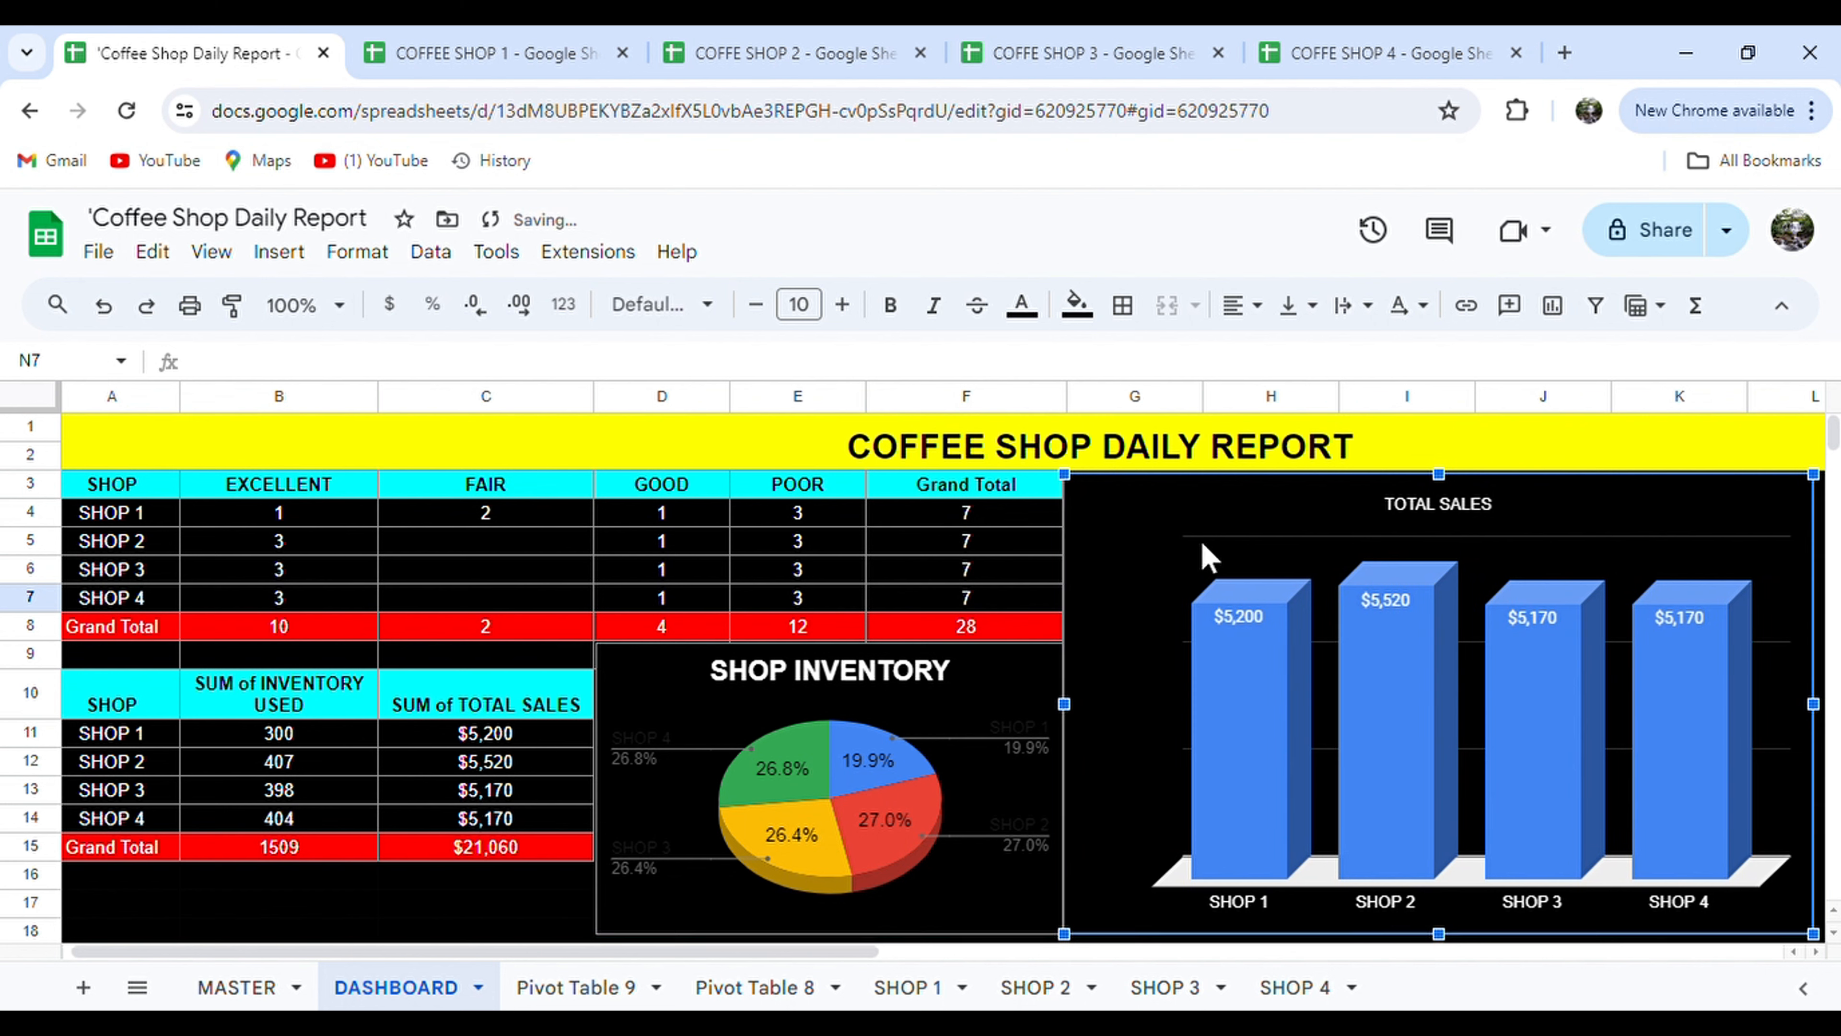
{"action": "left_click", "coordinate": [364, 881]}
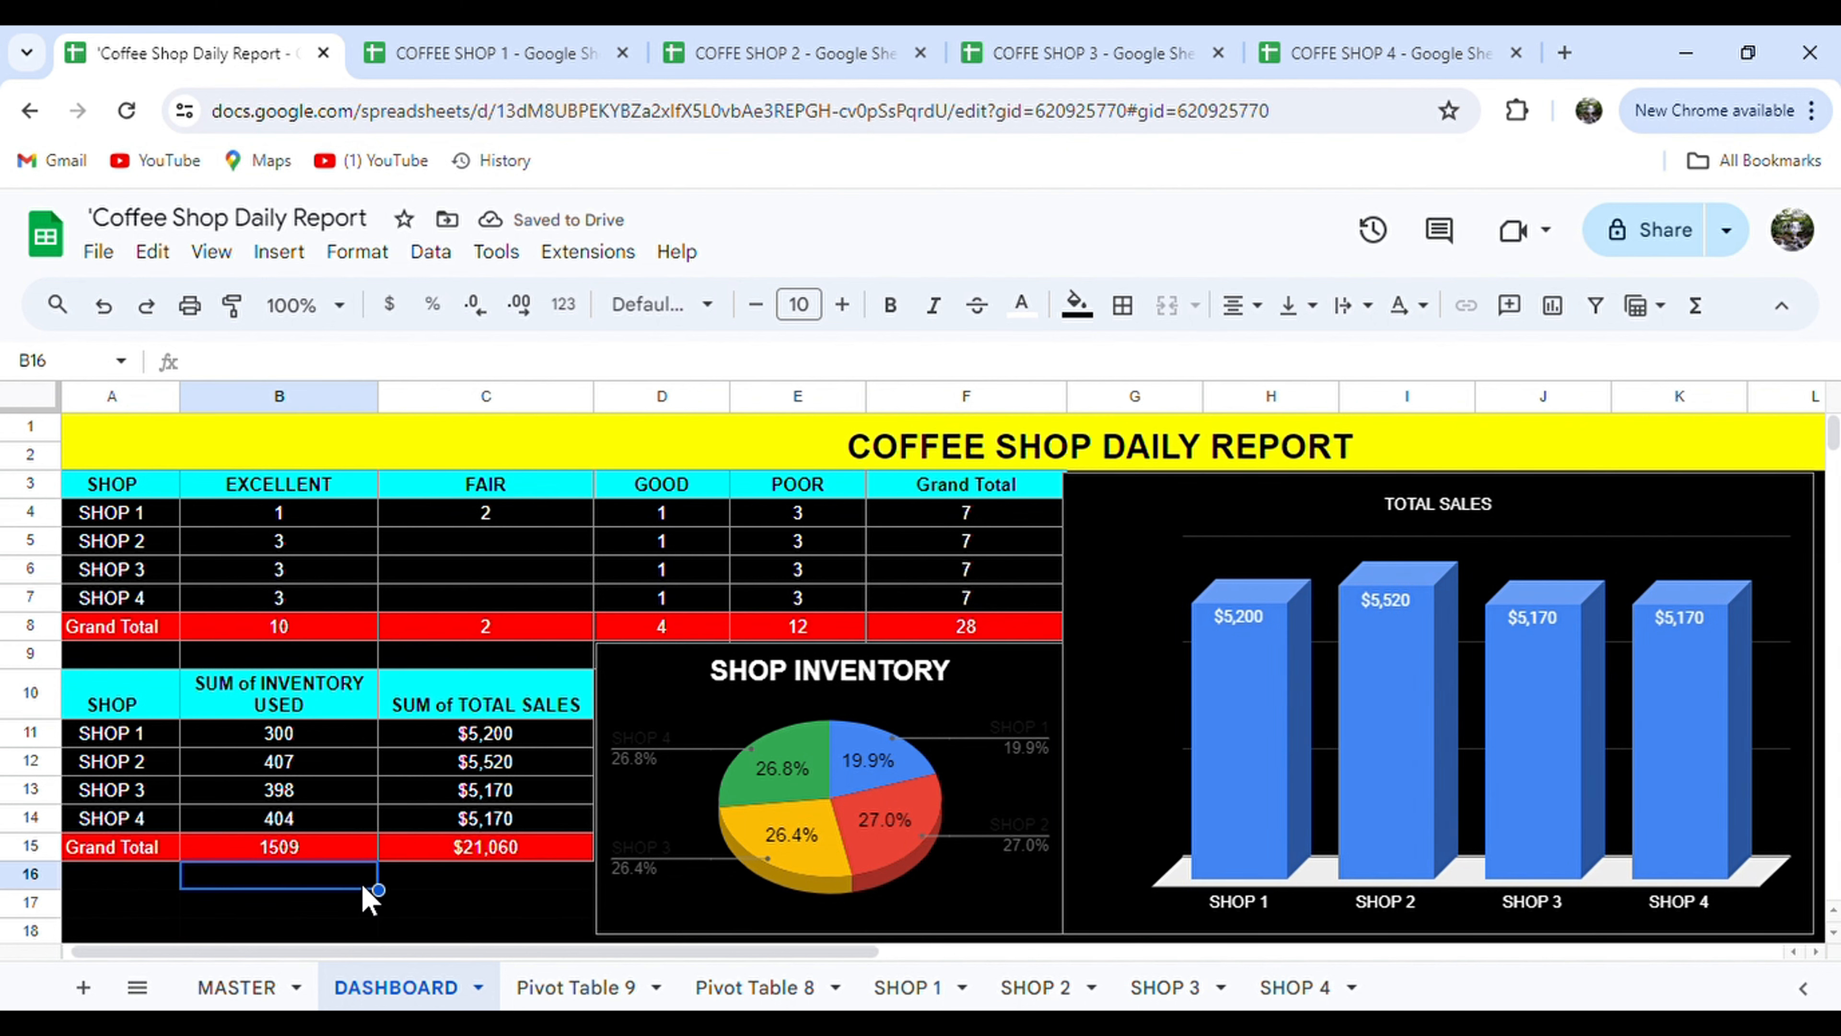